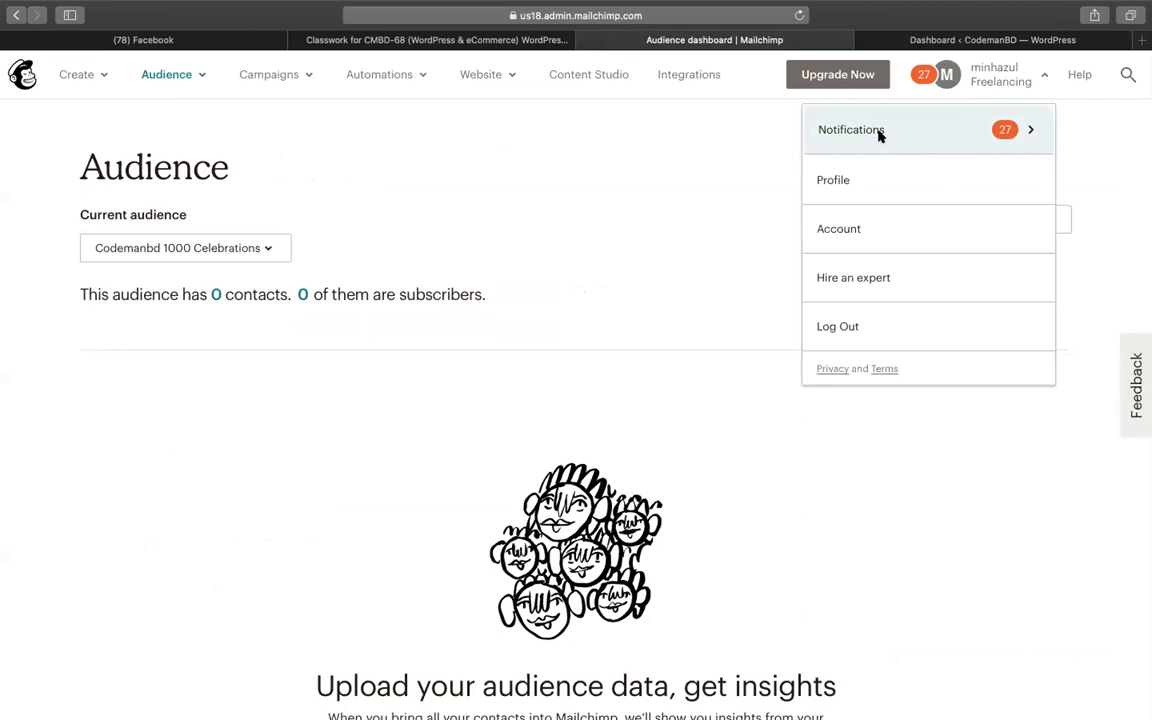
Open the Mailchimp account Profile page from the account menu and scroll through it
left_click(722, 147)
left_click(962, 81)
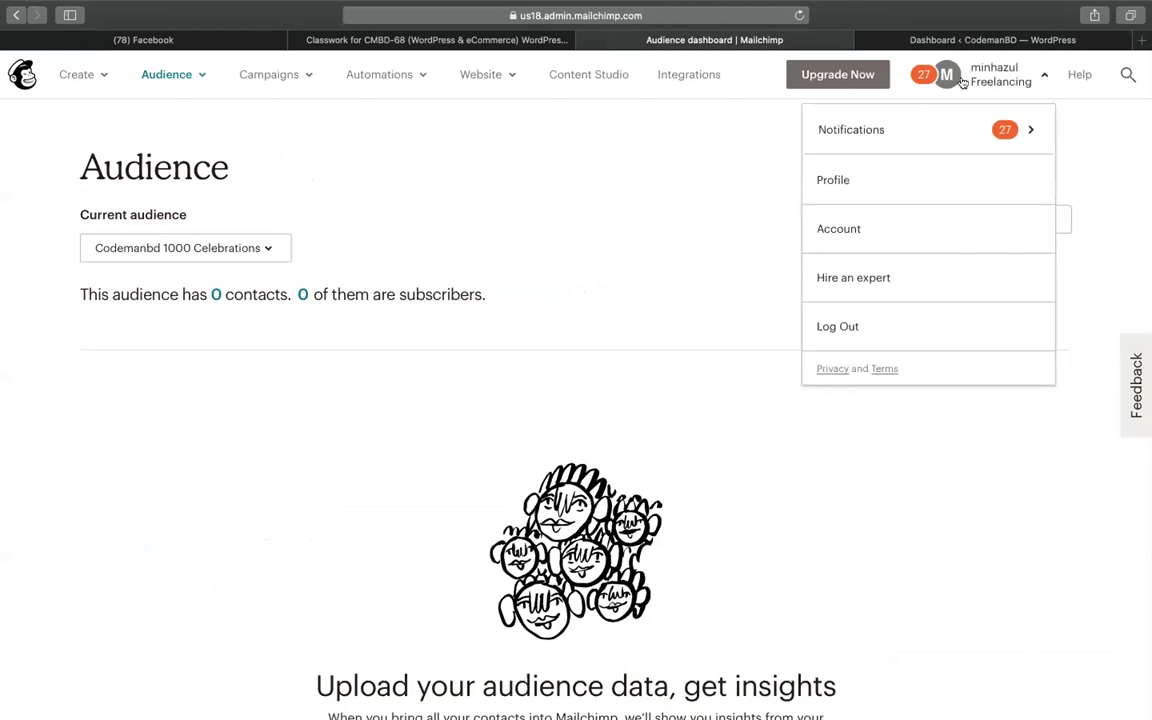
left_click(855, 186)
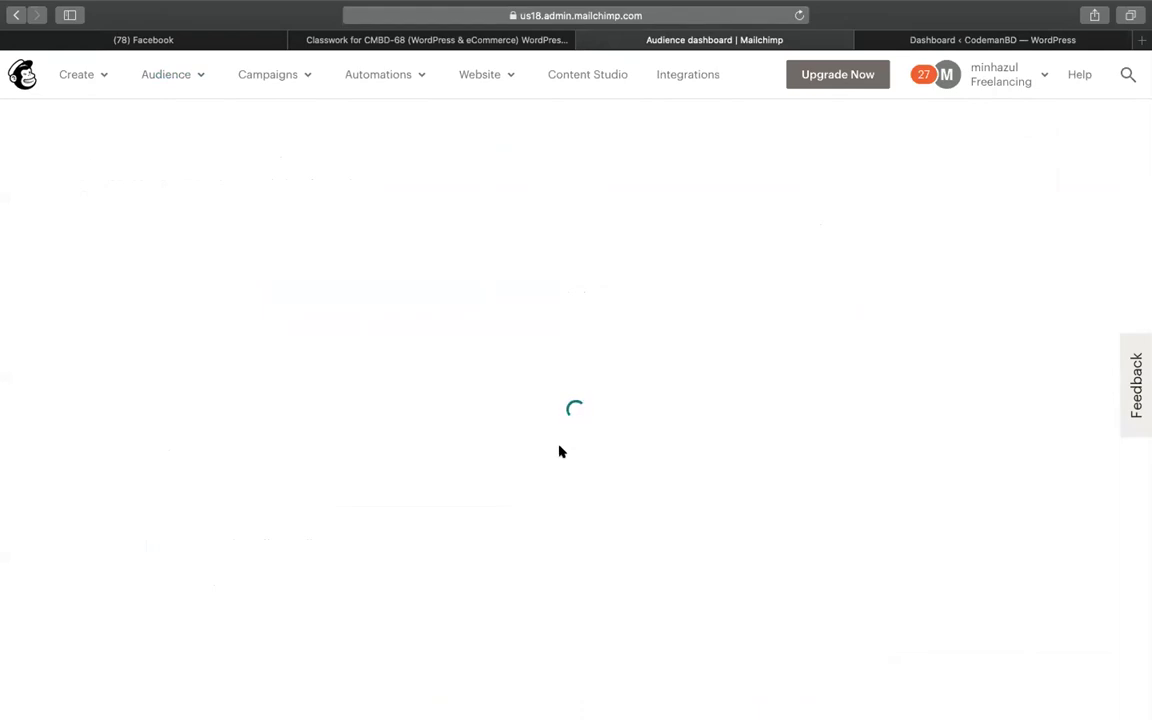
scroll(559, 451, "down", 5)
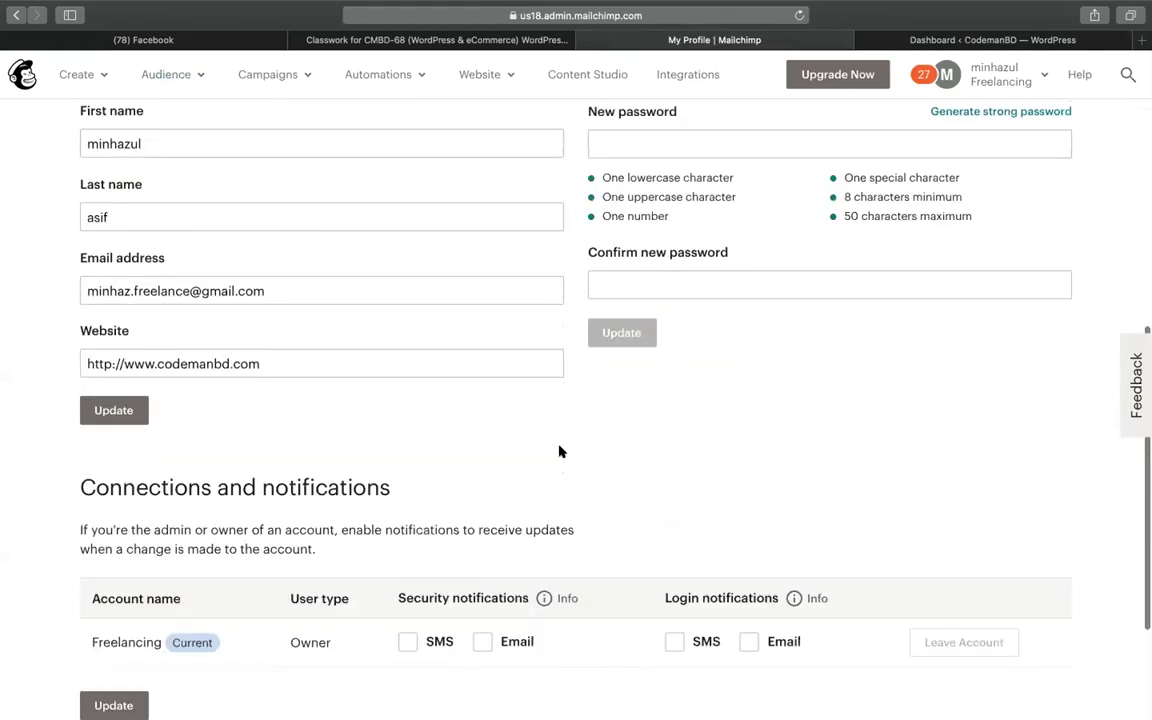
scroll(559, 451, "up", 5)
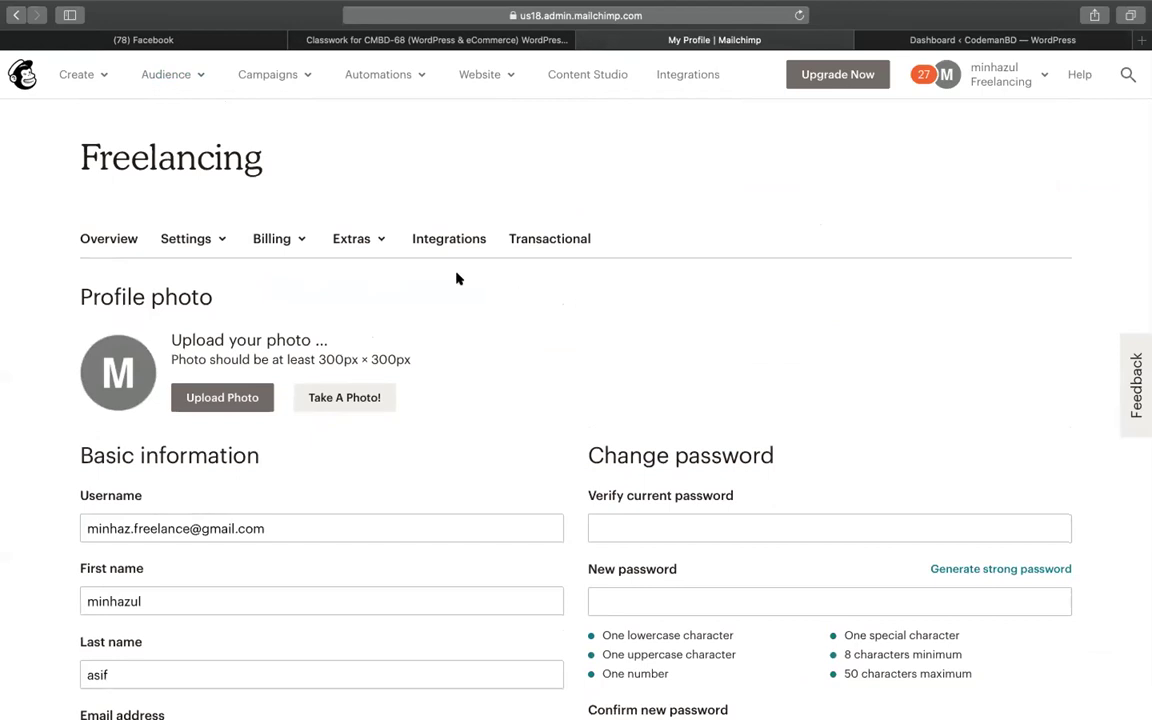
Select the words of the 'Profile photo' heading and glance at the account options
left_click_drag(213, 300, 172, 293)
double_click(172, 294)
double_click(128, 294)
double_click(176, 294)
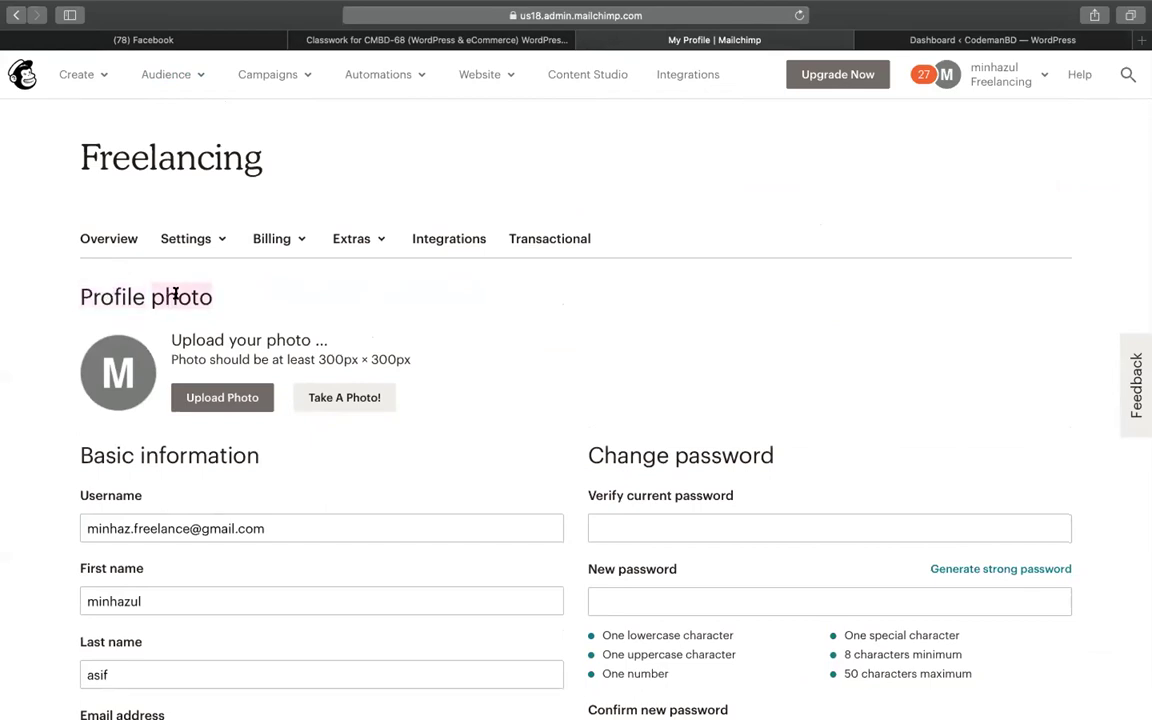
left_click(324, 240)
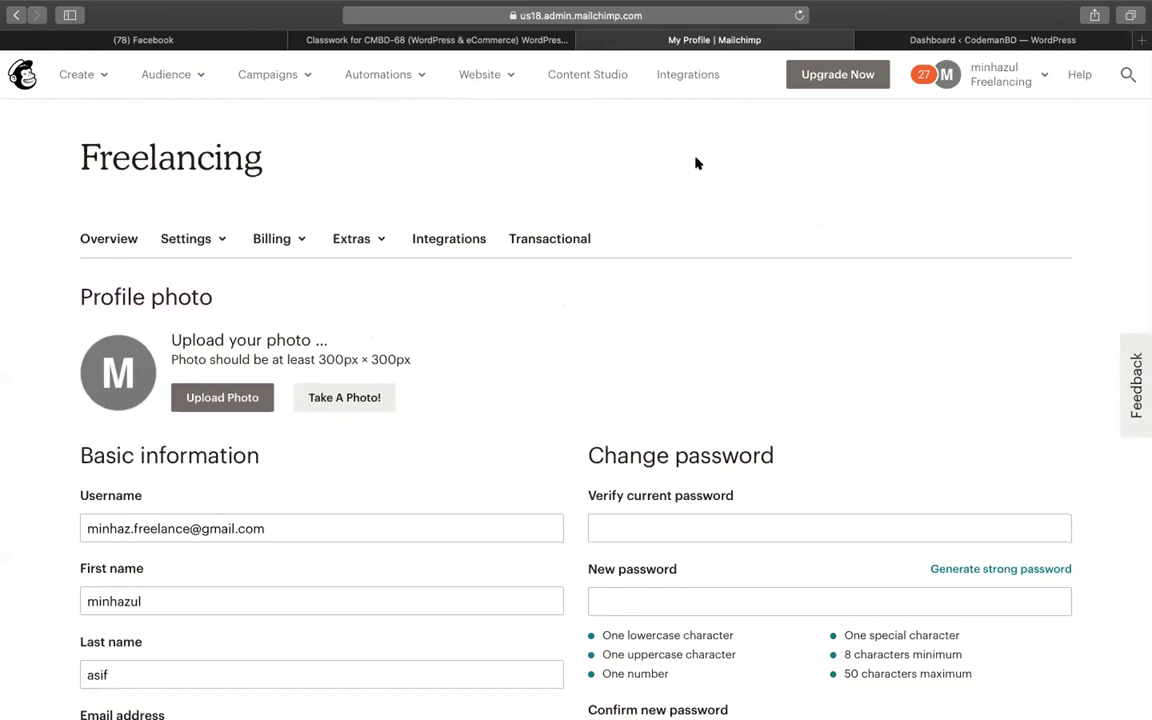
left_click(995, 80)
left_click(609, 206)
Check the CodemanBD WordPress dashboard and Mailchimp tabs, then start a new browser tab
left_click(885, 41)
scroll(510, 265, "up", 2)
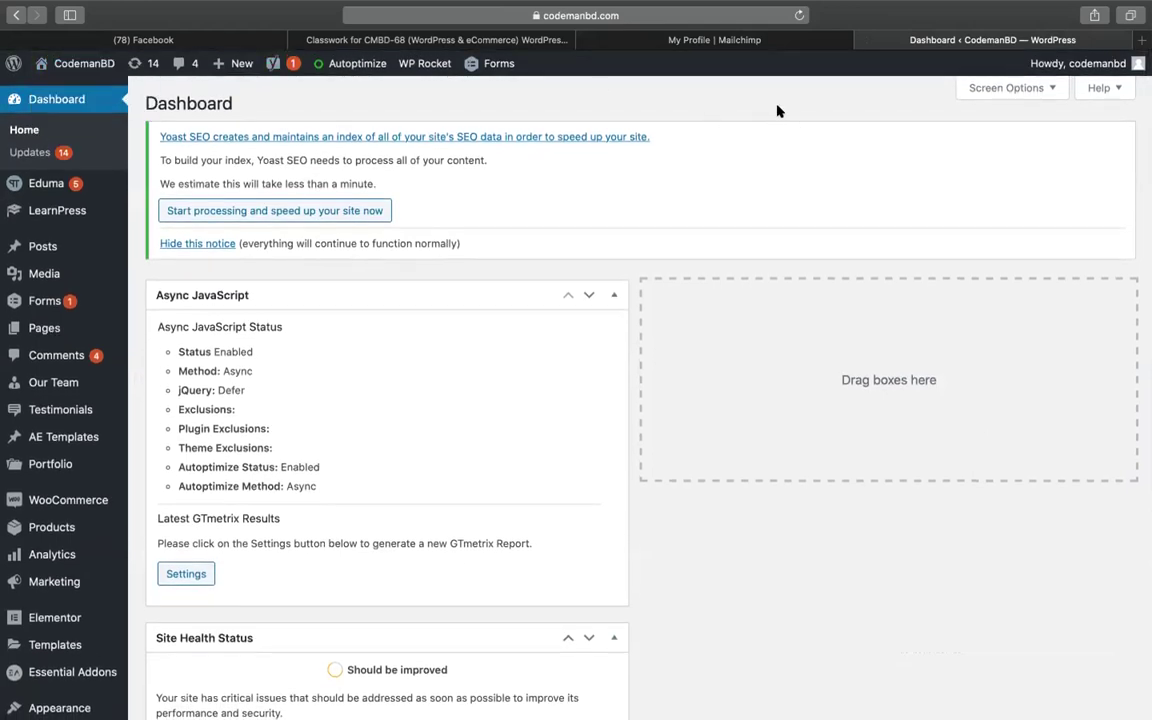
left_click(779, 46)
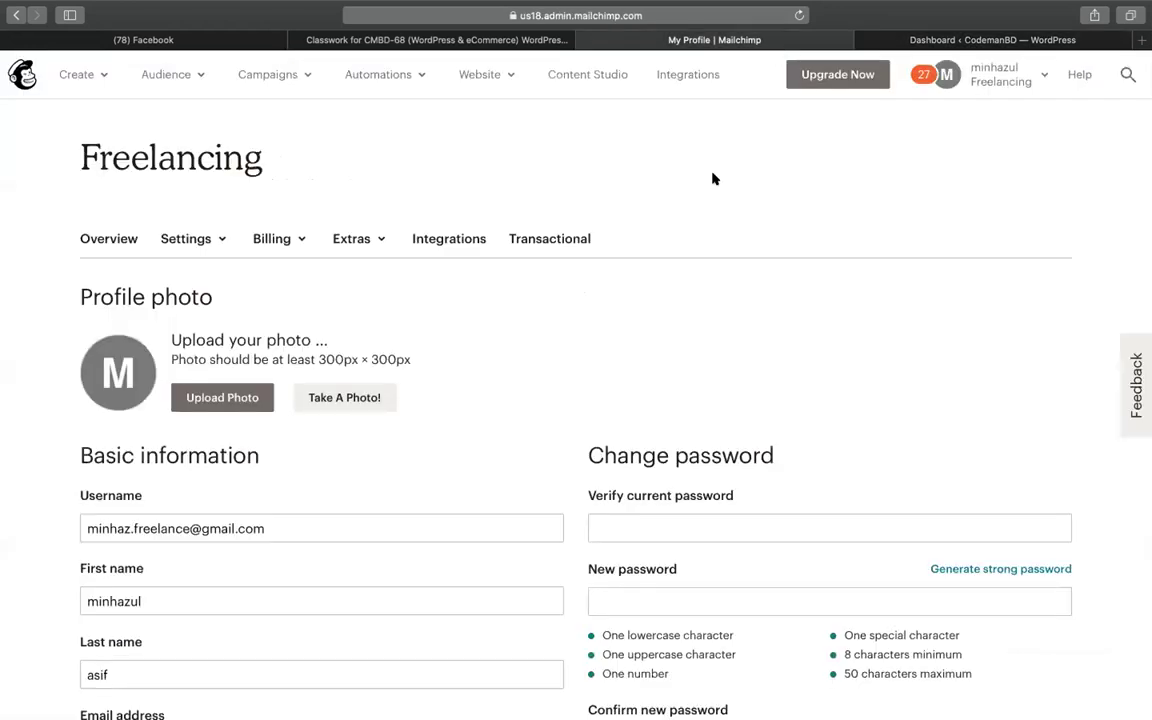
left_click(870, 40)
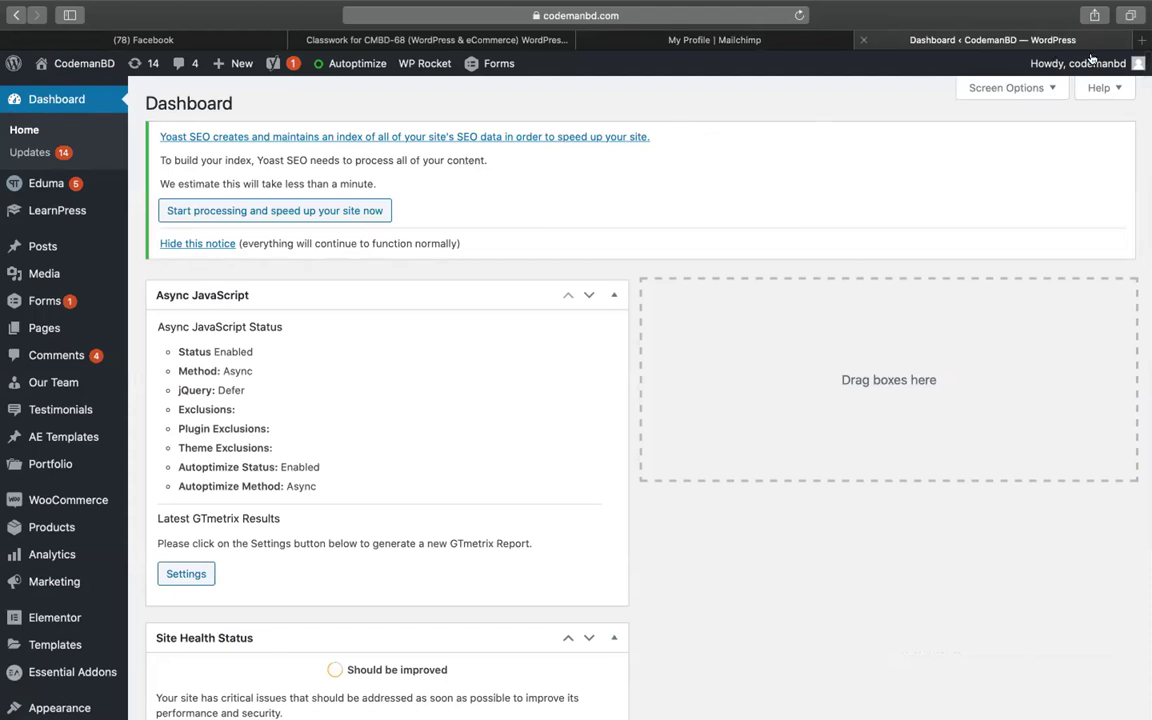
left_click(1141, 40)
Load aliexpress.com in the new tab, dismiss its coupon pop-up, and return to WordPress
type("aliexpress.com")
key("Return")
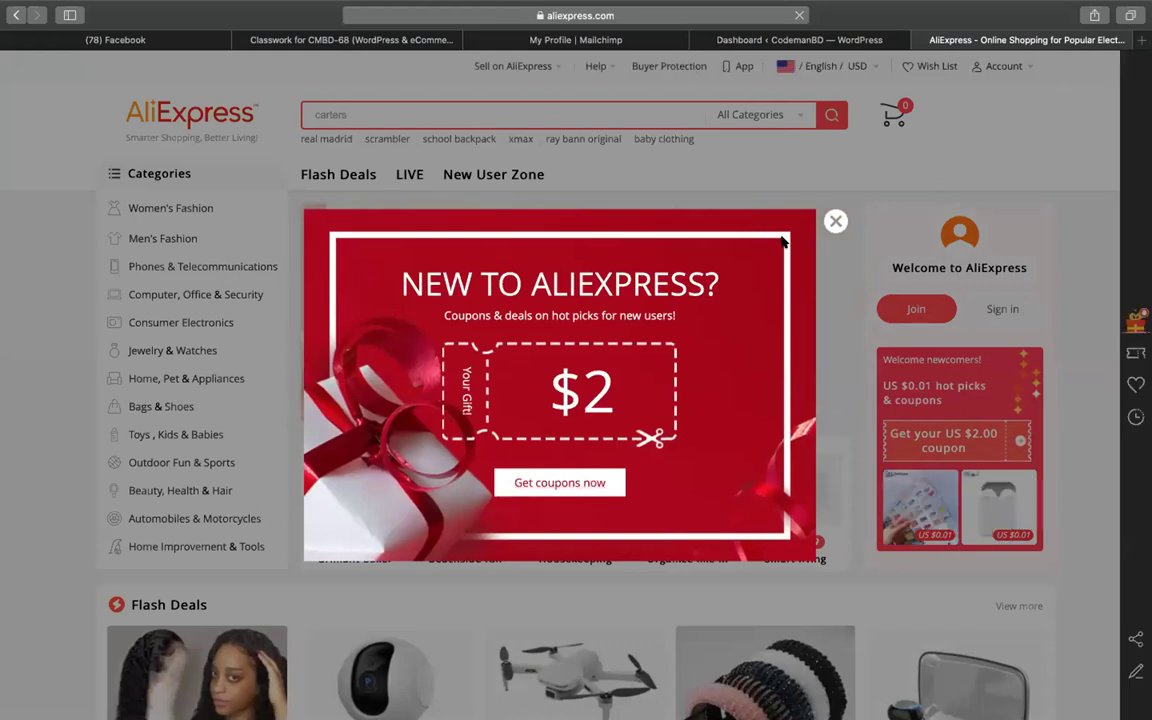
left_click(836, 221)
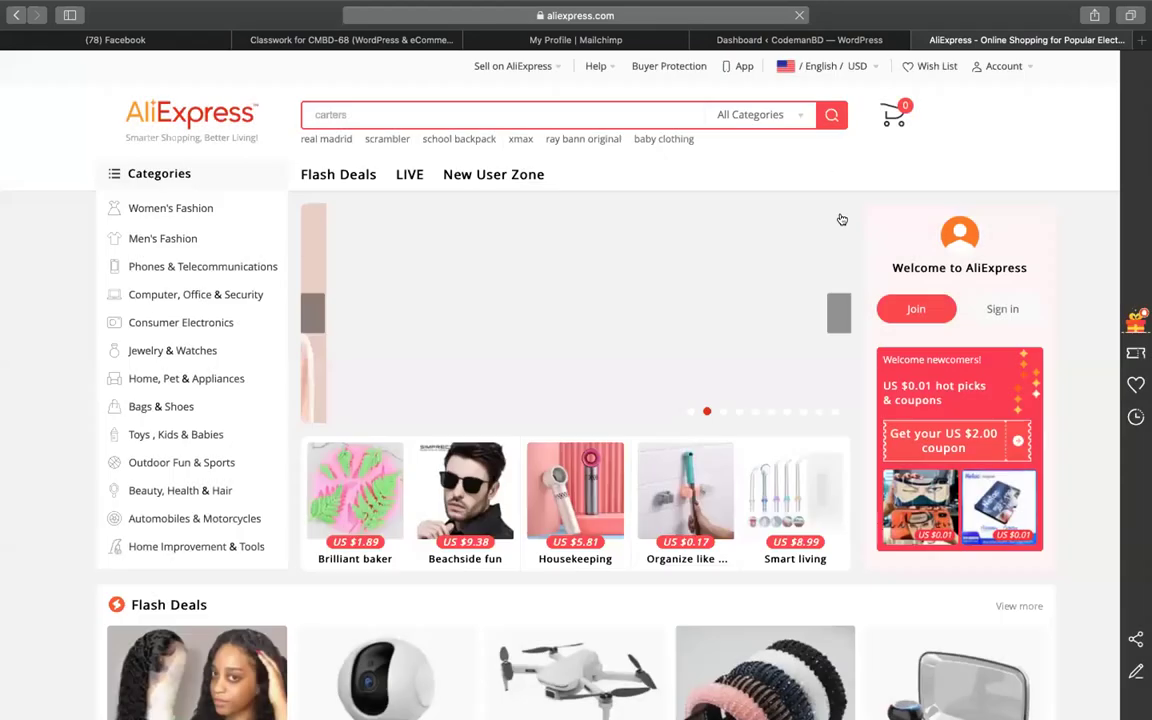
key("ctrl+shift+Tab")
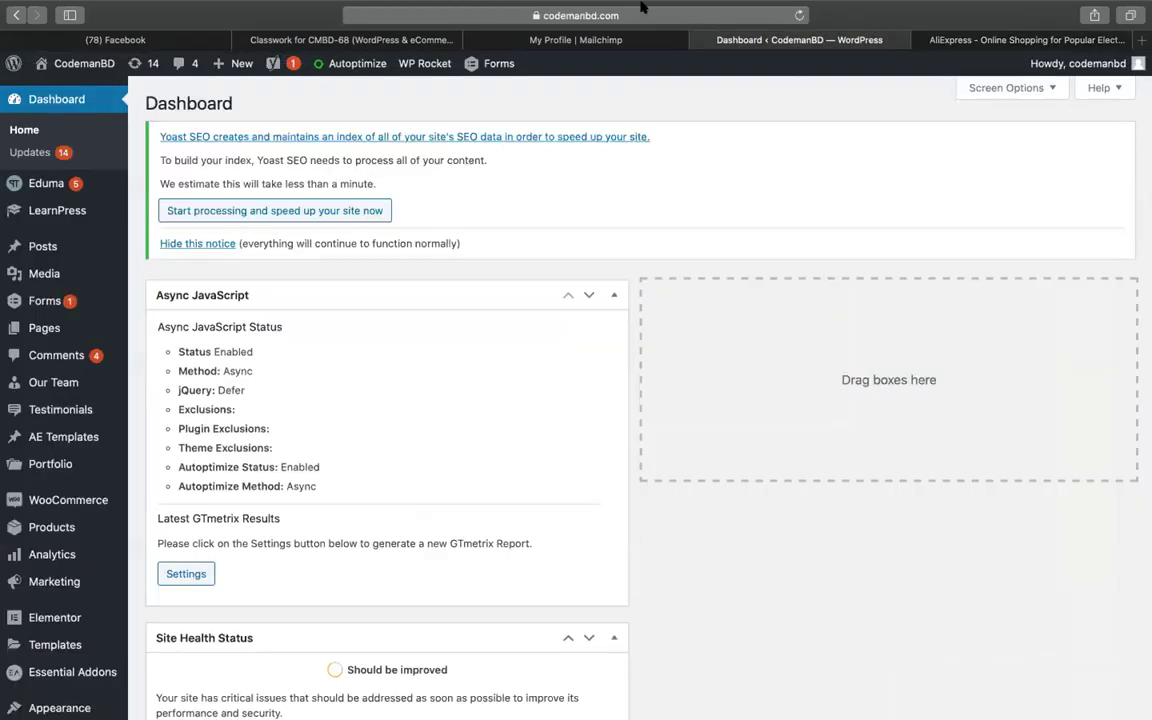
Switch to the 'My Profile | Mailchimp' browser tab
left_click(548, 38)
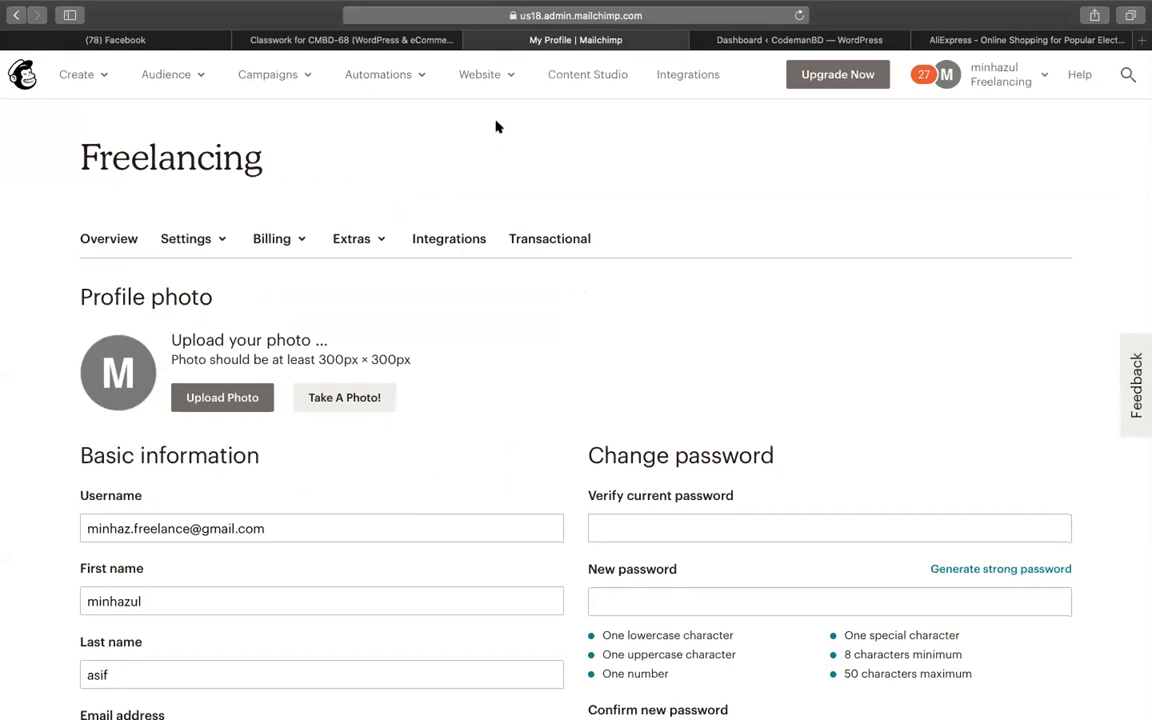
Go to the Audience dashboard and view the audience's contacts
left_click(88, 75)
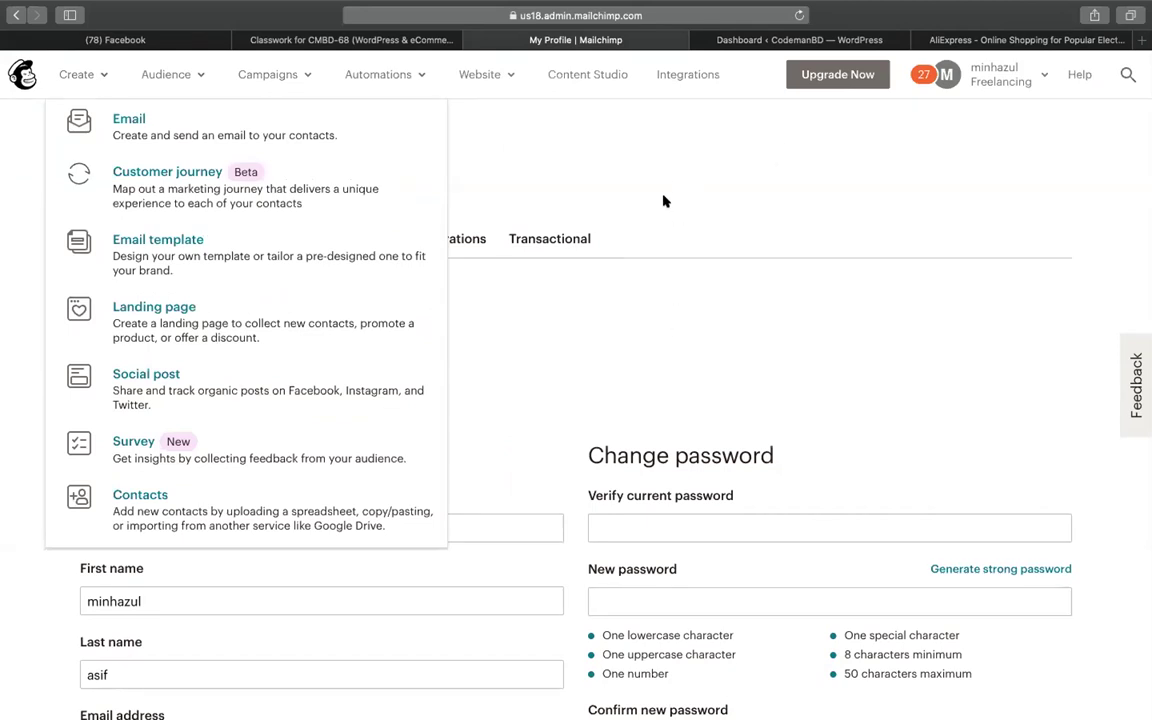
left_click(600, 180)
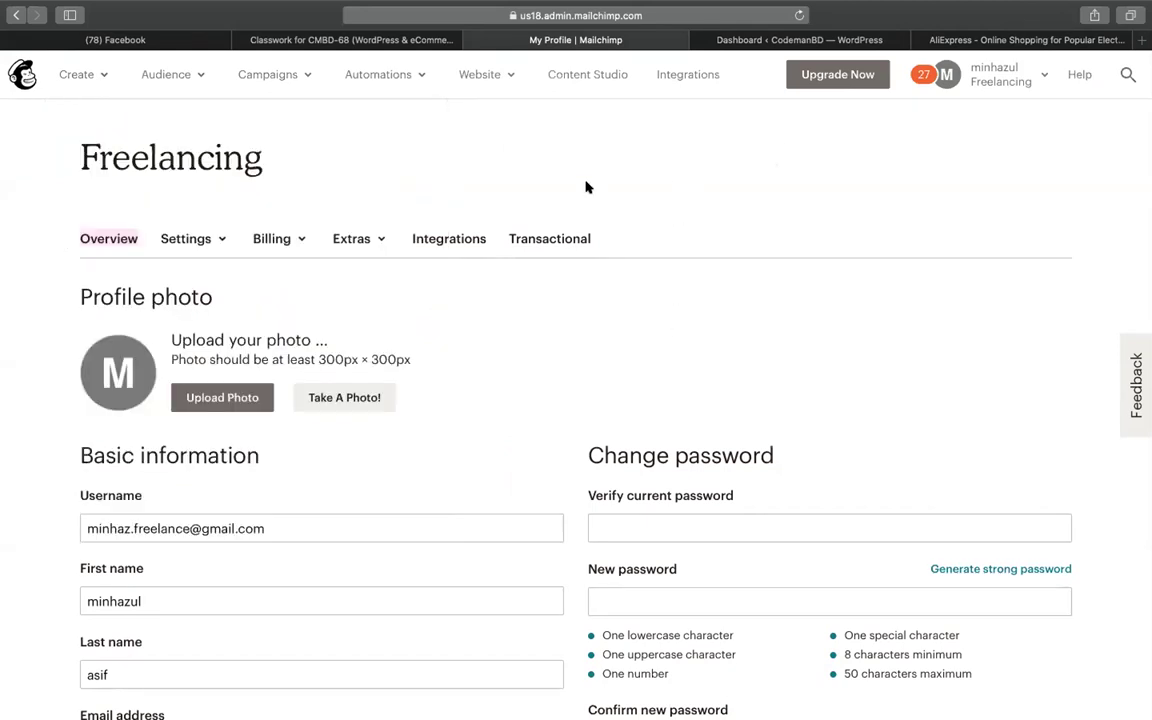
left_click(160, 76)
left_click(352, 112)
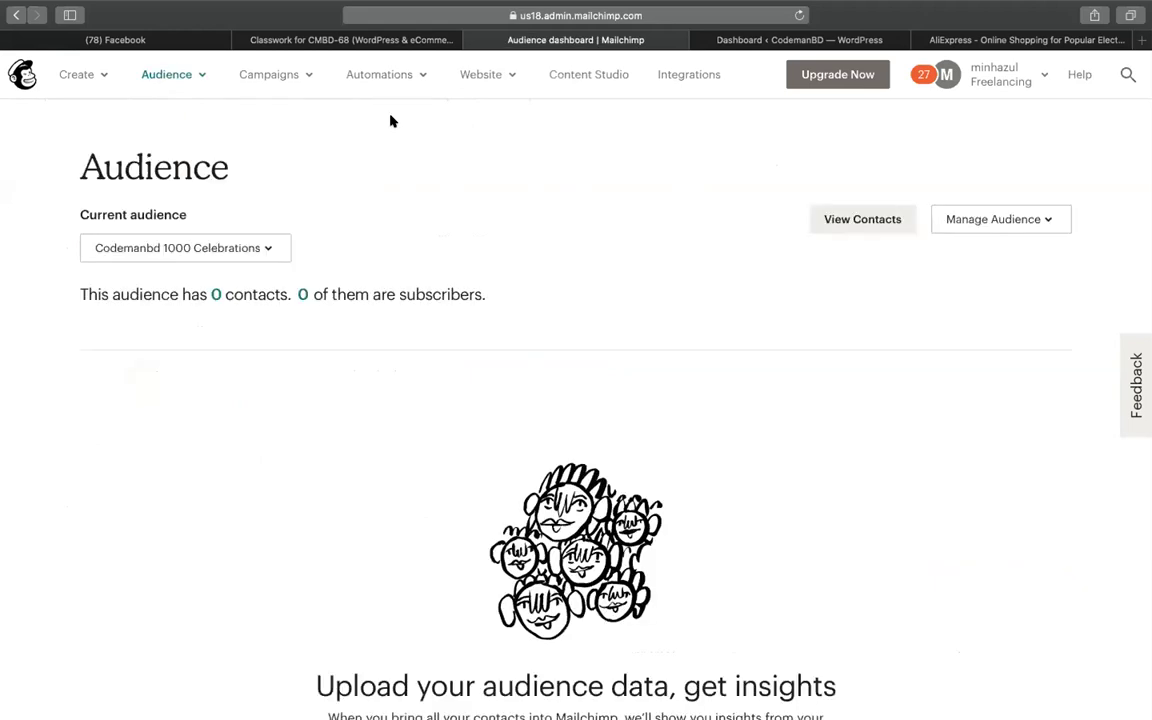
left_click(213, 295)
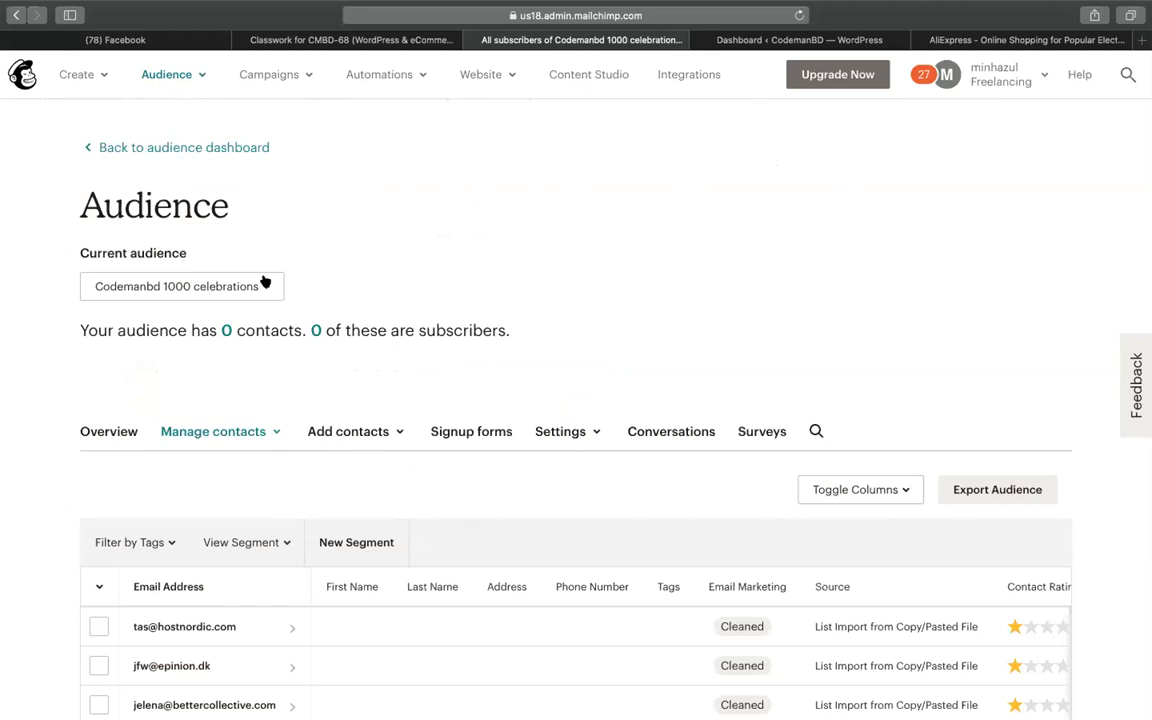
Open the audience's Signup forms page and select the Subscriber pop-up option
scroll(602, 267, "down", 3)
scroll(602, 267, "up", 3)
scroll(602, 267, "down", 5)
scroll(602, 269, "up", 5)
scroll(676, 378, "down", 2)
left_click(477, 288)
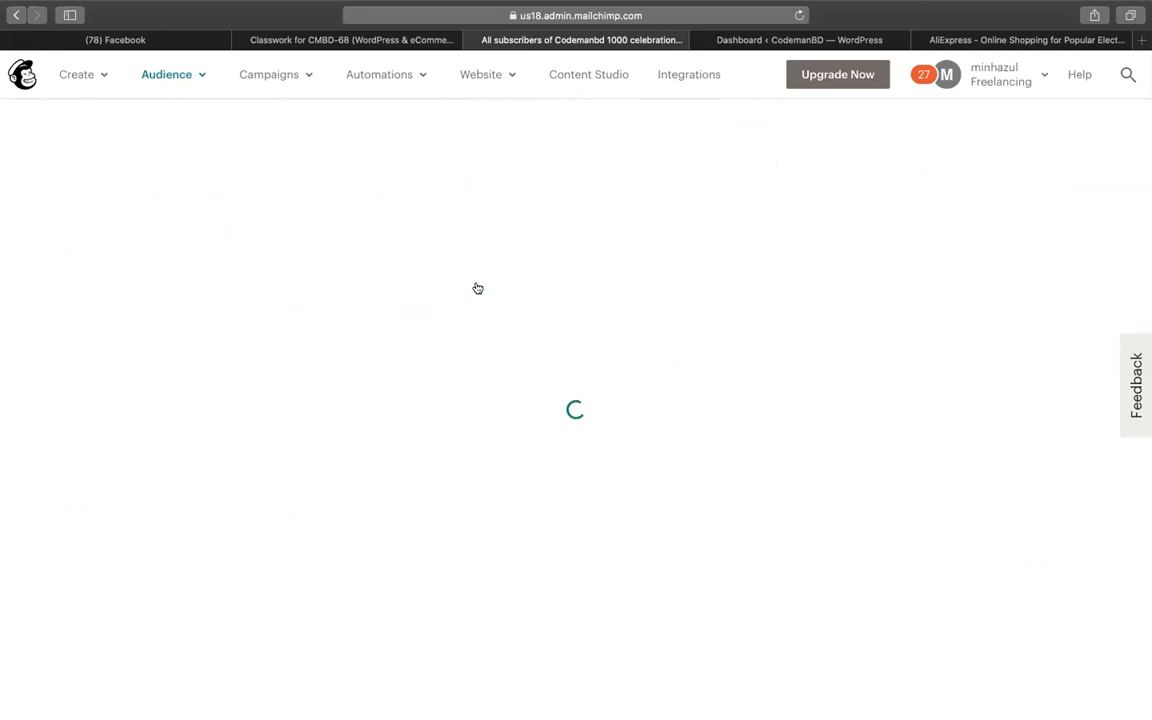
scroll(424, 399, "down", 3)
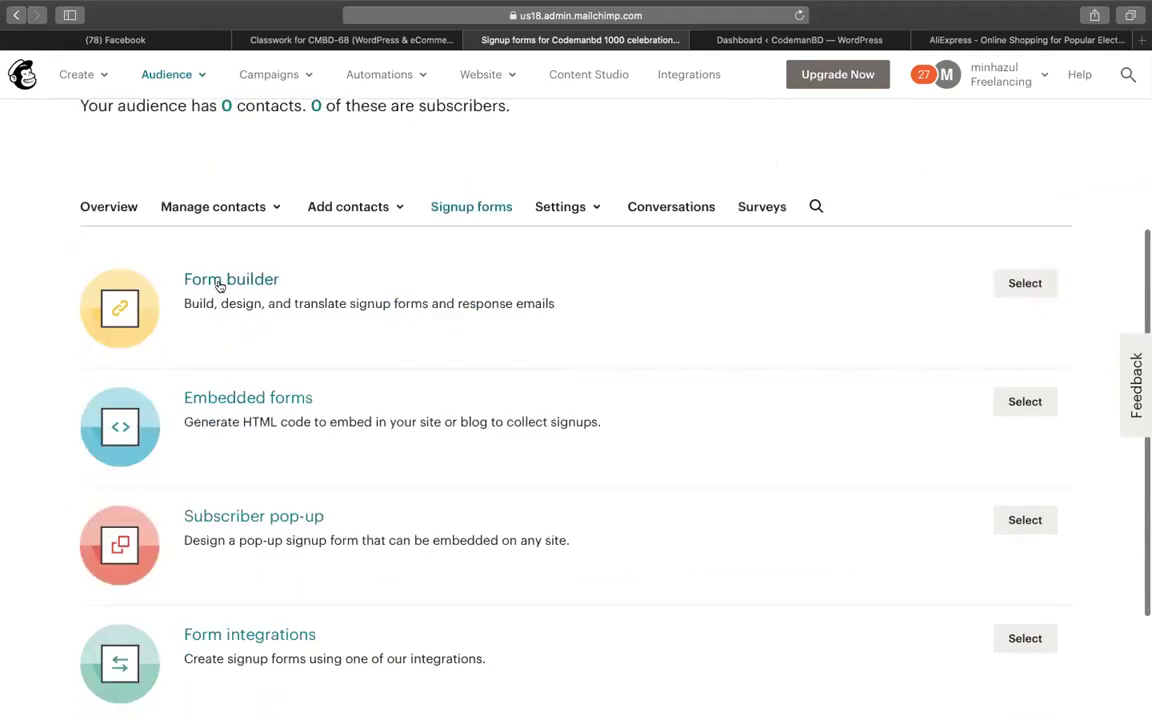
scroll(220, 490, "down", 2)
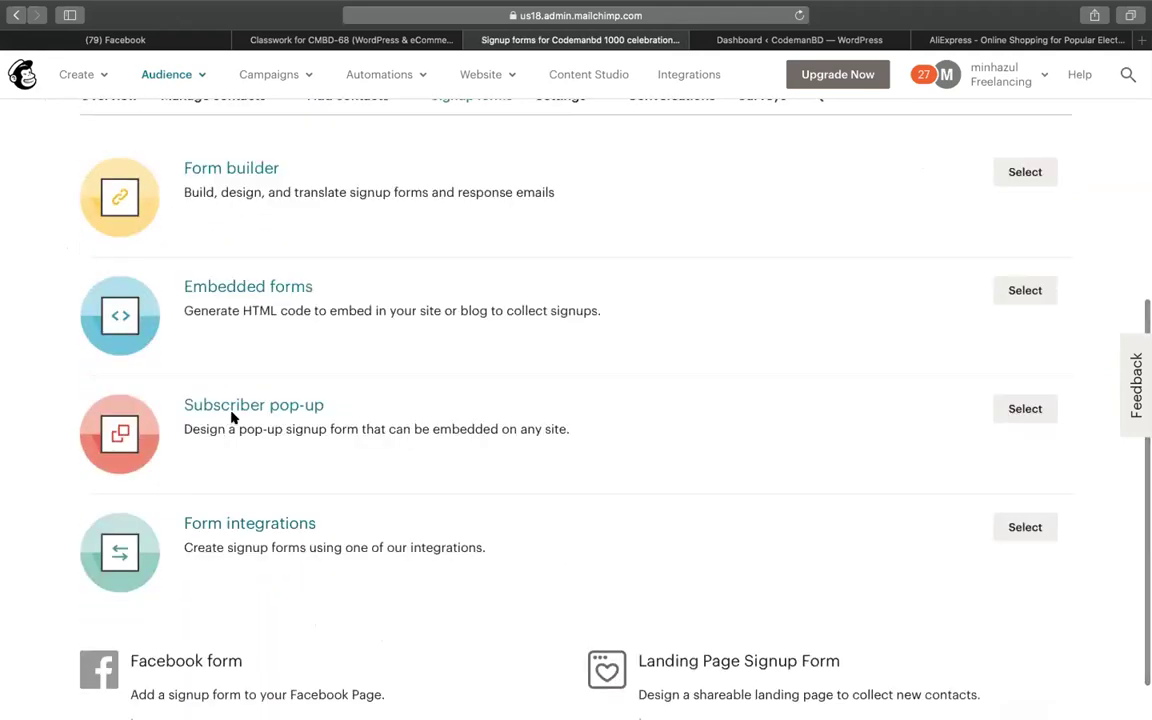
left_click_drag(352, 404, 157, 400)
left_click(455, 396)
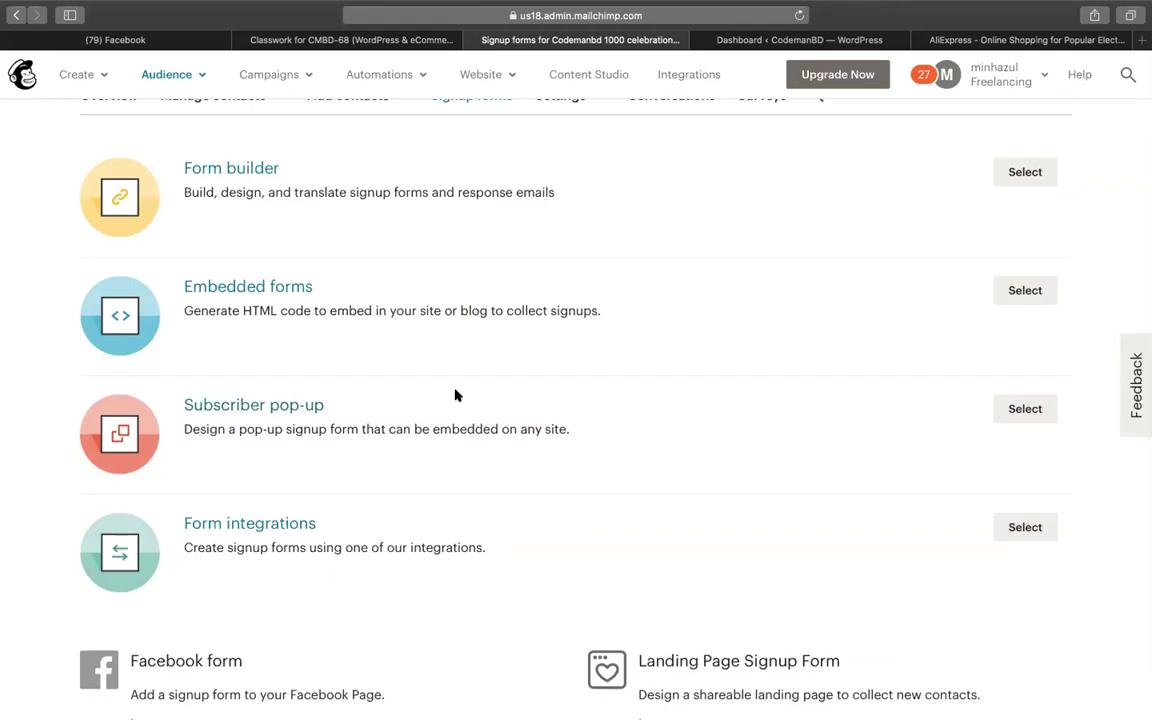
left_click(1024, 407)
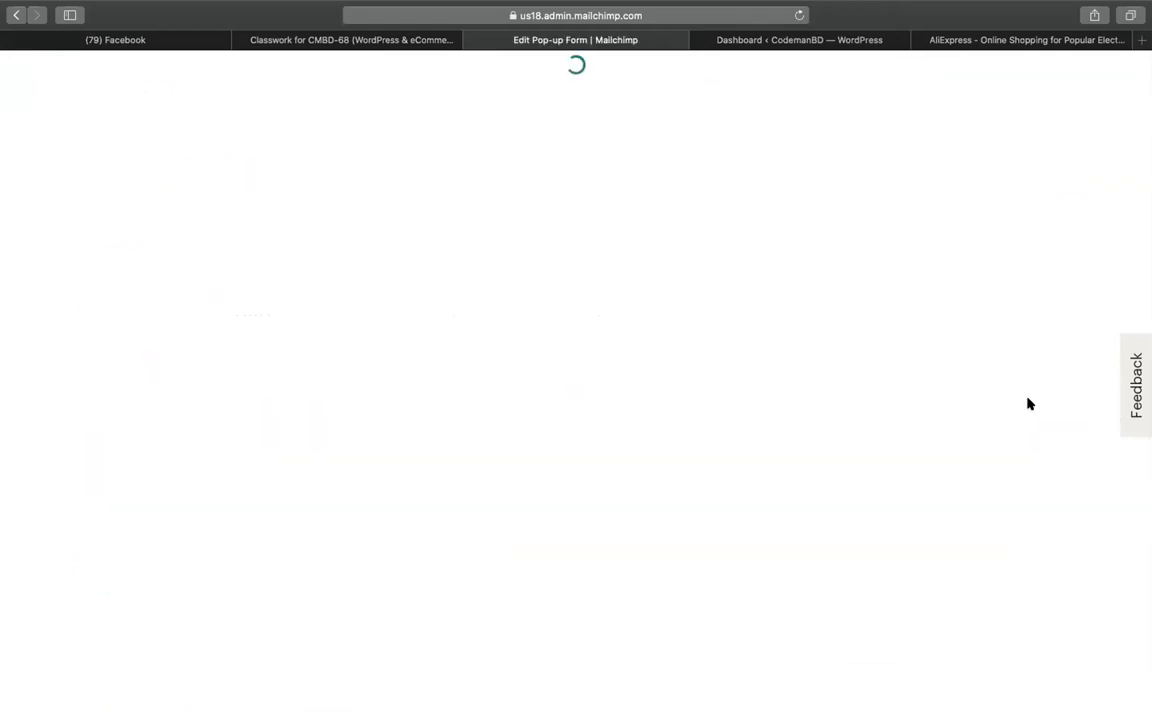
Replace the pop-up's header image with the YouTube image from the content library
mouse_move(602, 453)
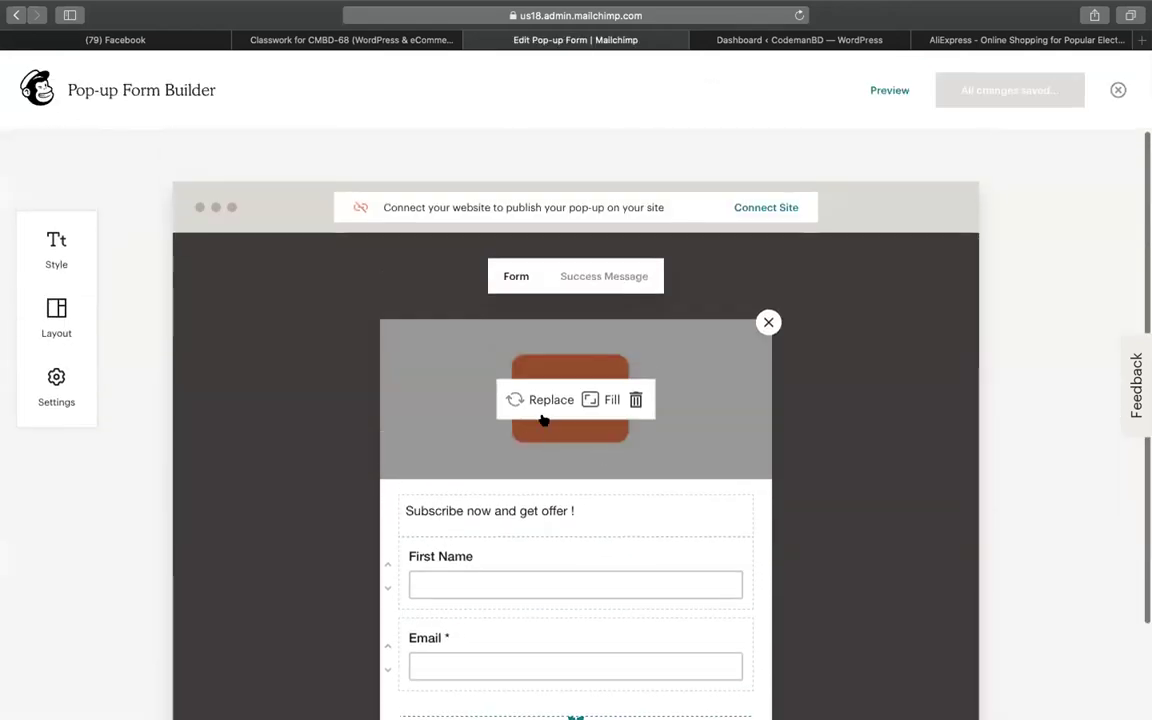
left_click(545, 399)
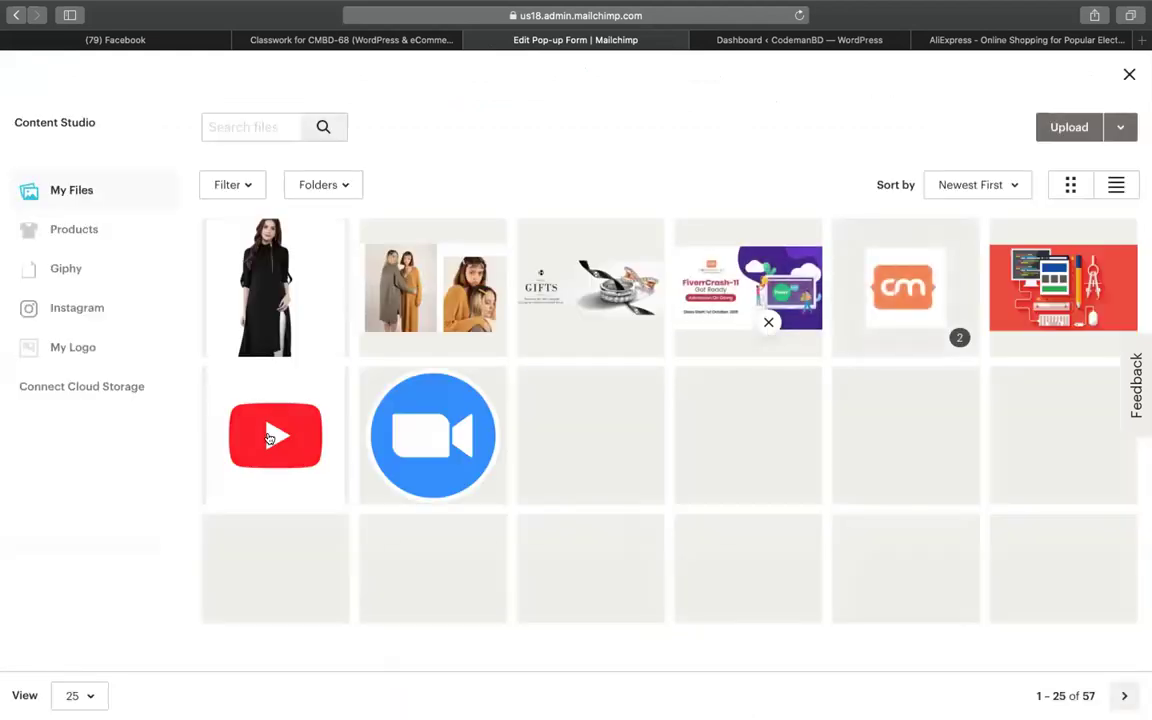
left_click(263, 418)
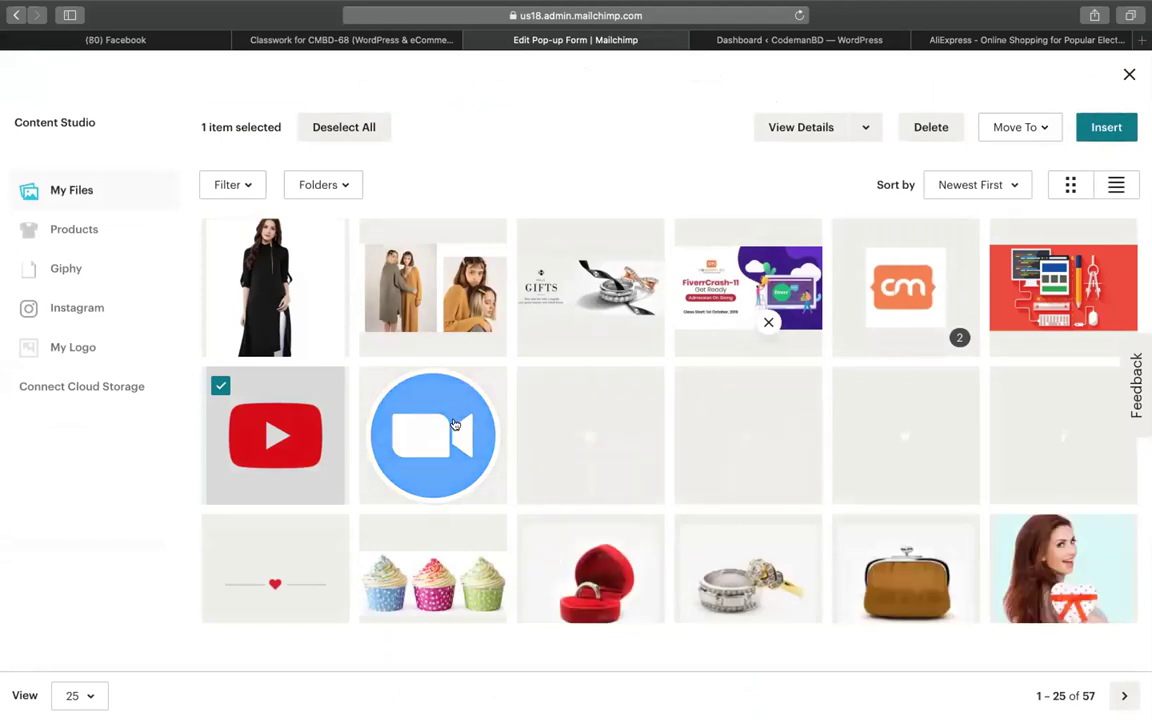
left_click(777, 298)
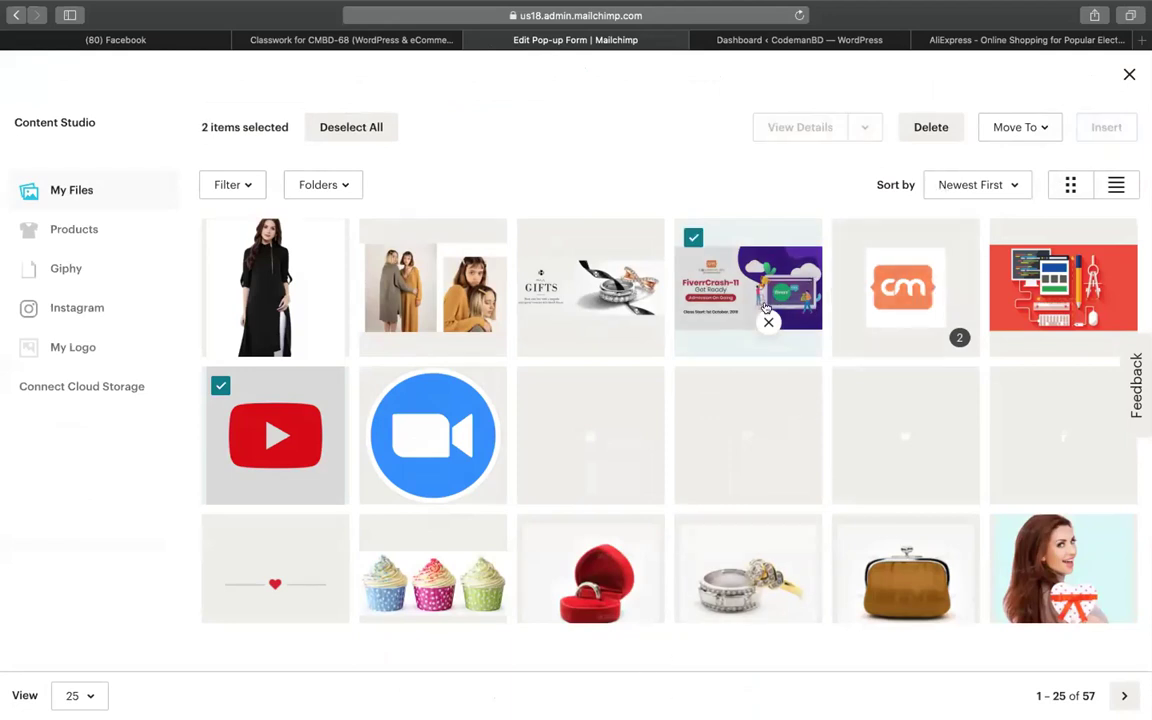
scroll(730, 316, "down", 5)
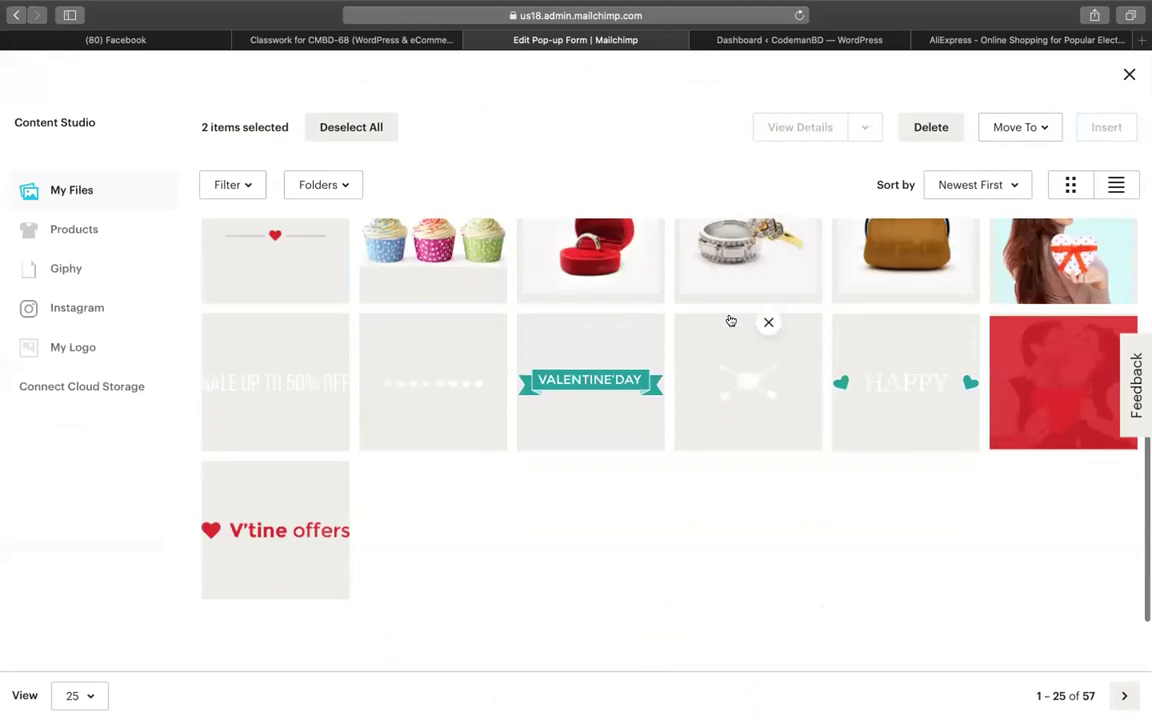
scroll(575, 574, "up", 4)
scroll(577, 575, "up", 1)
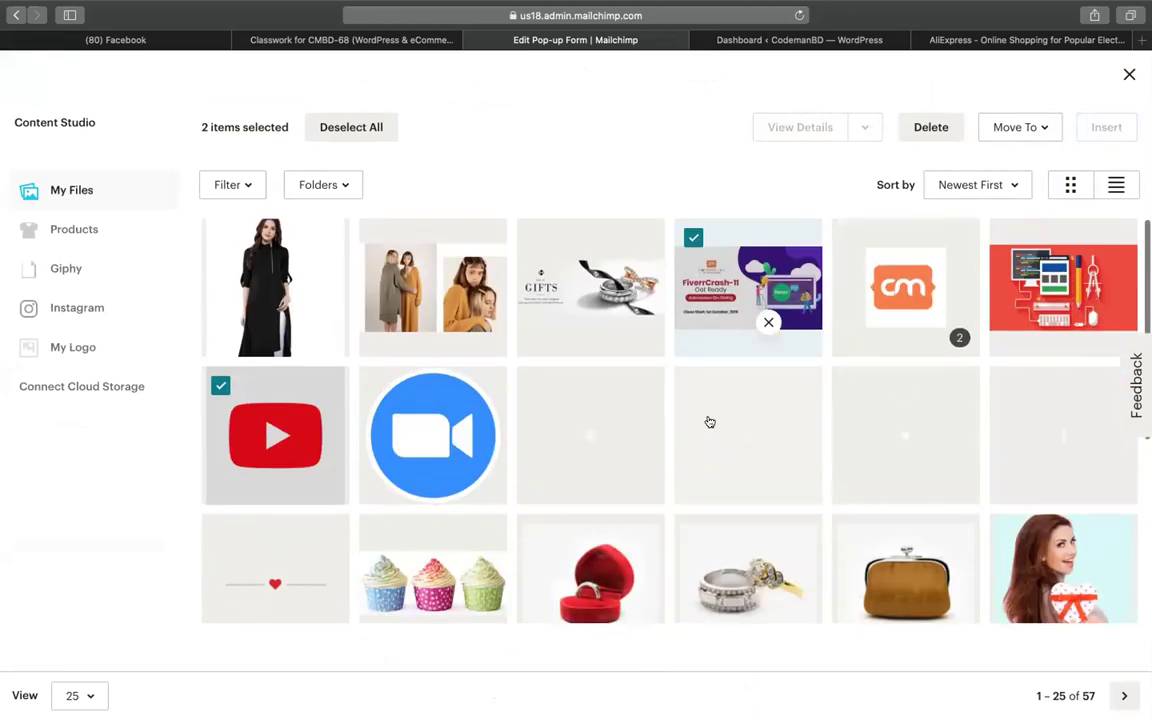
left_click(716, 296)
left_click(716, 296)
left_click(716, 296)
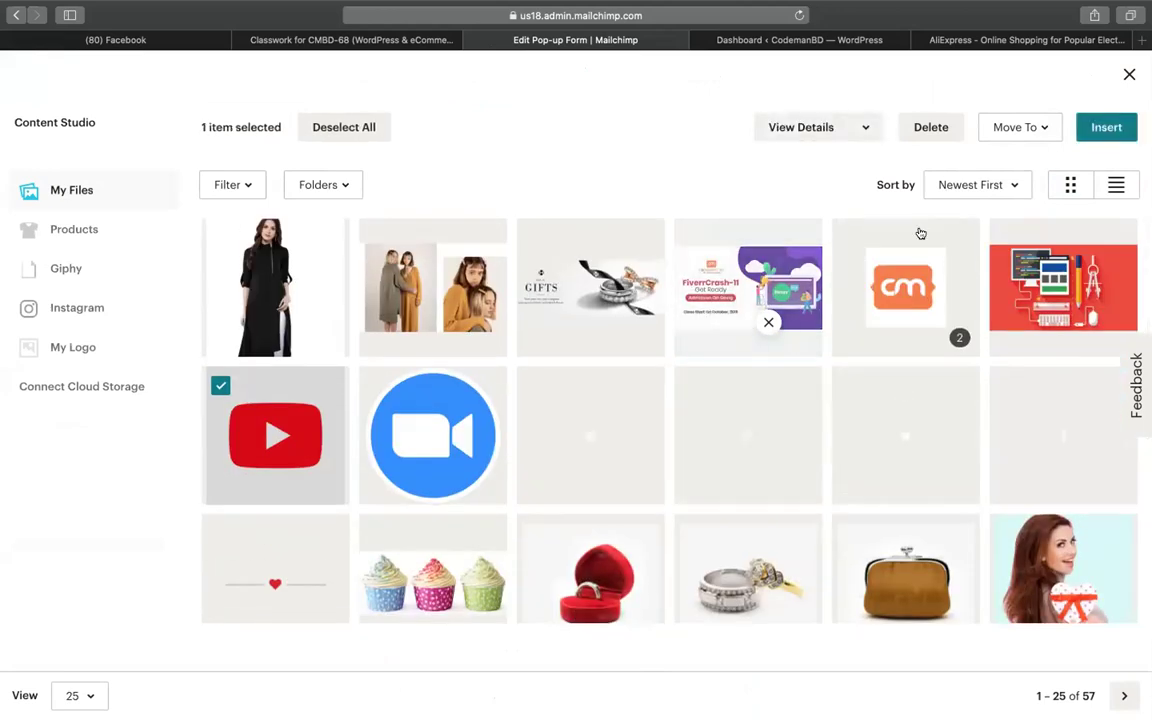
left_click(1106, 128)
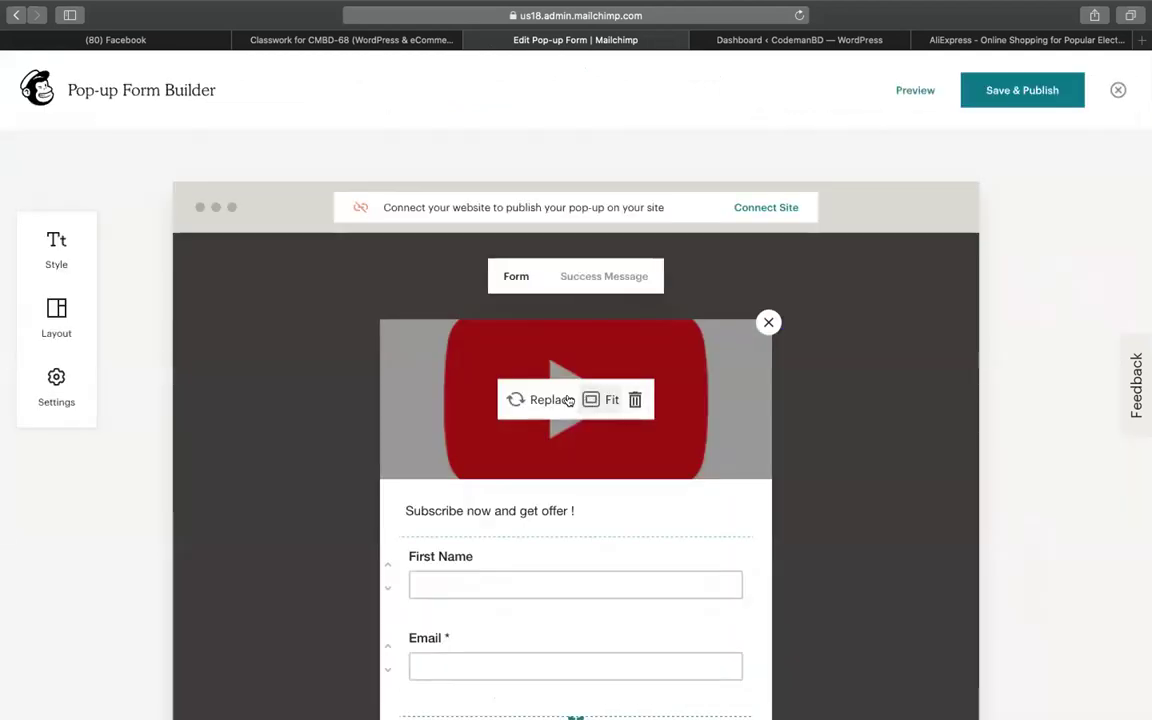
Swap the header image for the FiverrCrash image and insert it
left_click(555, 400)
left_click(740, 265)
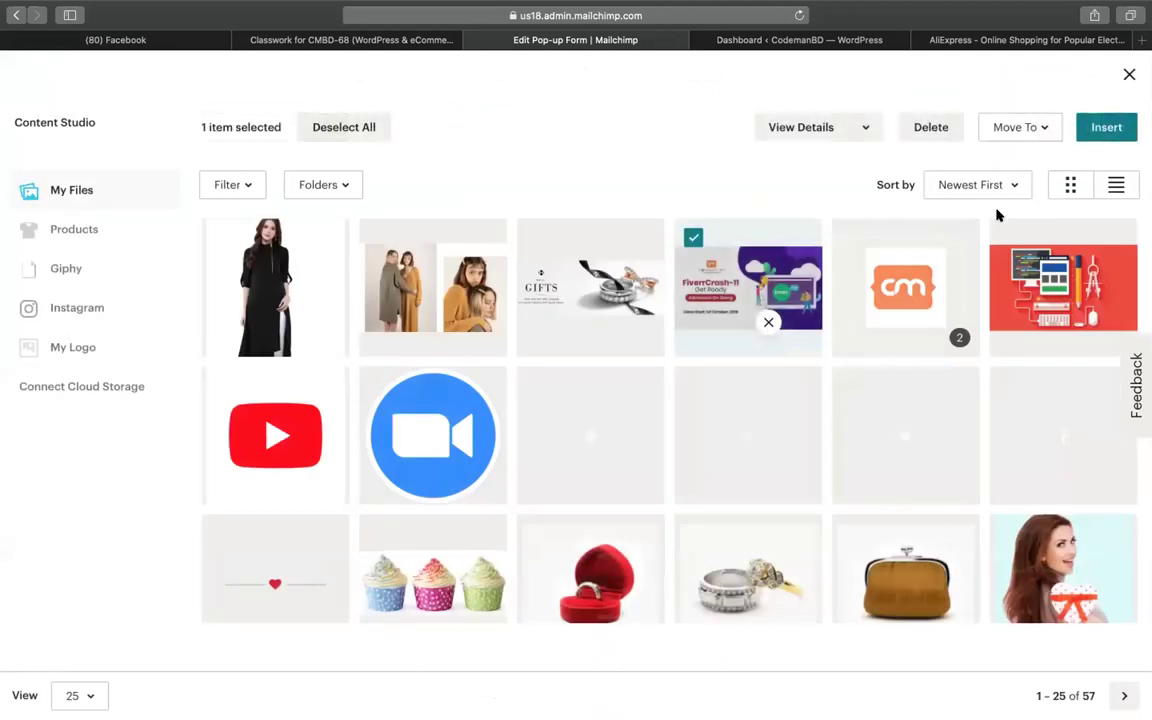
left_click(1095, 127)
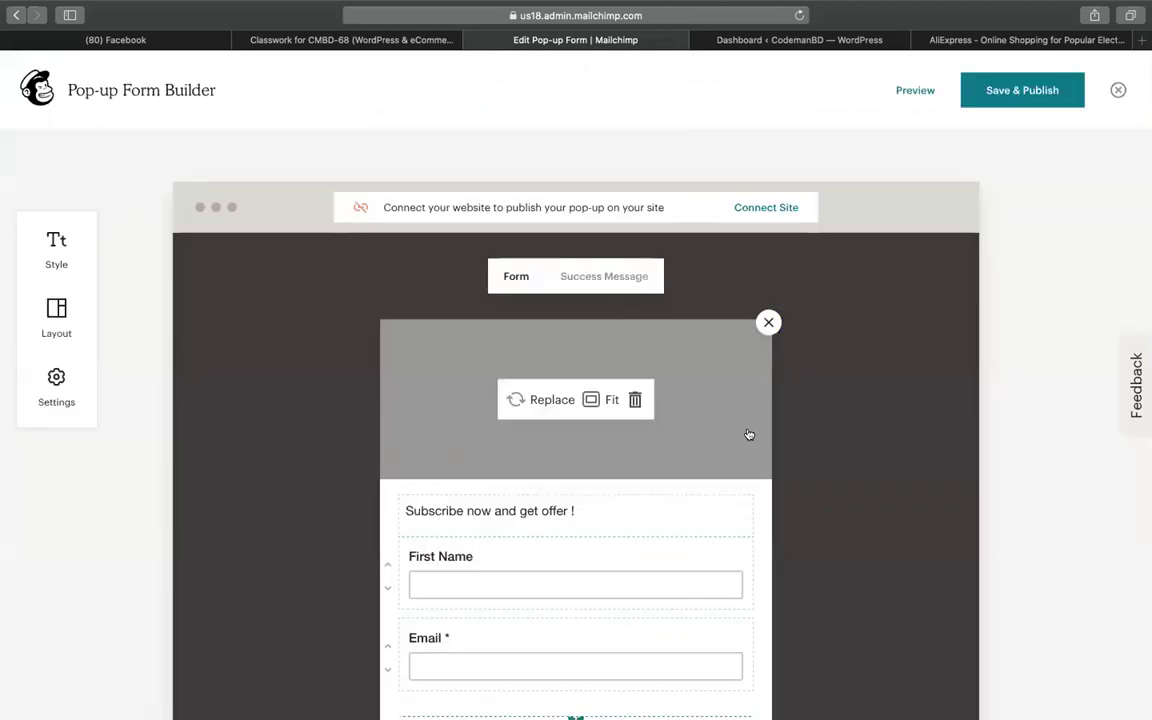
Replace the pop-up heading with 'Join course with 50% discount !'
scroll(689, 504, "down", 5)
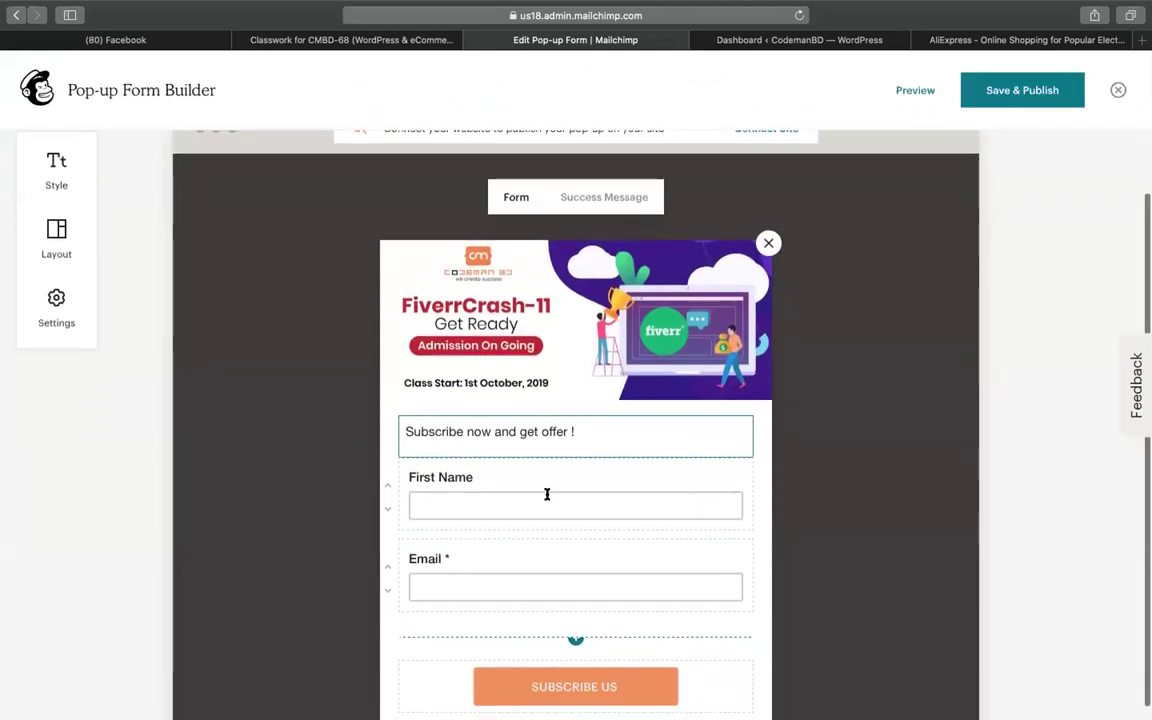
left_click(452, 366)
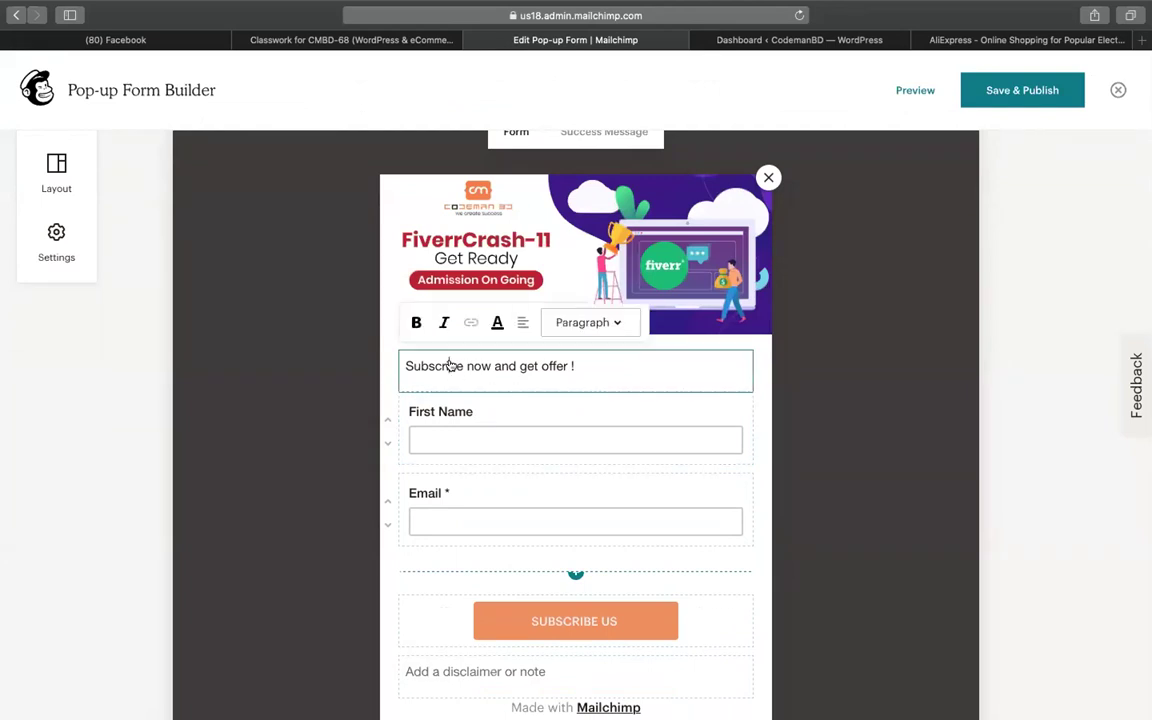
key("super+a")
type("Join")
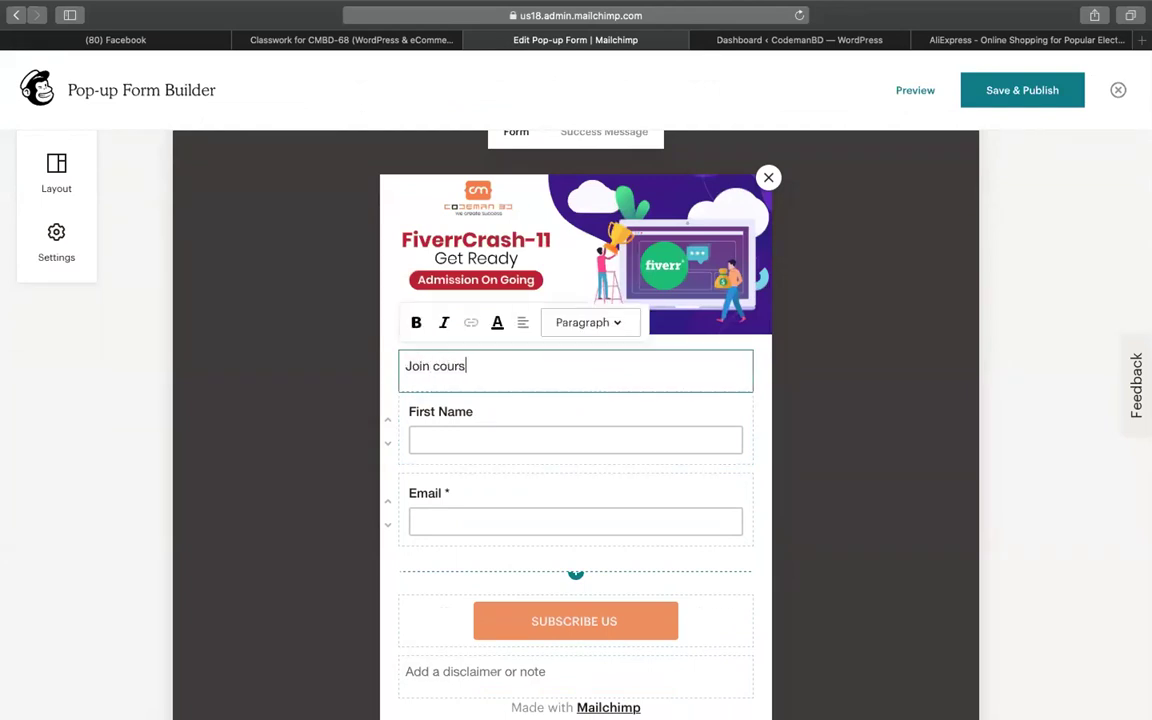
type(" course with 50% discount !")
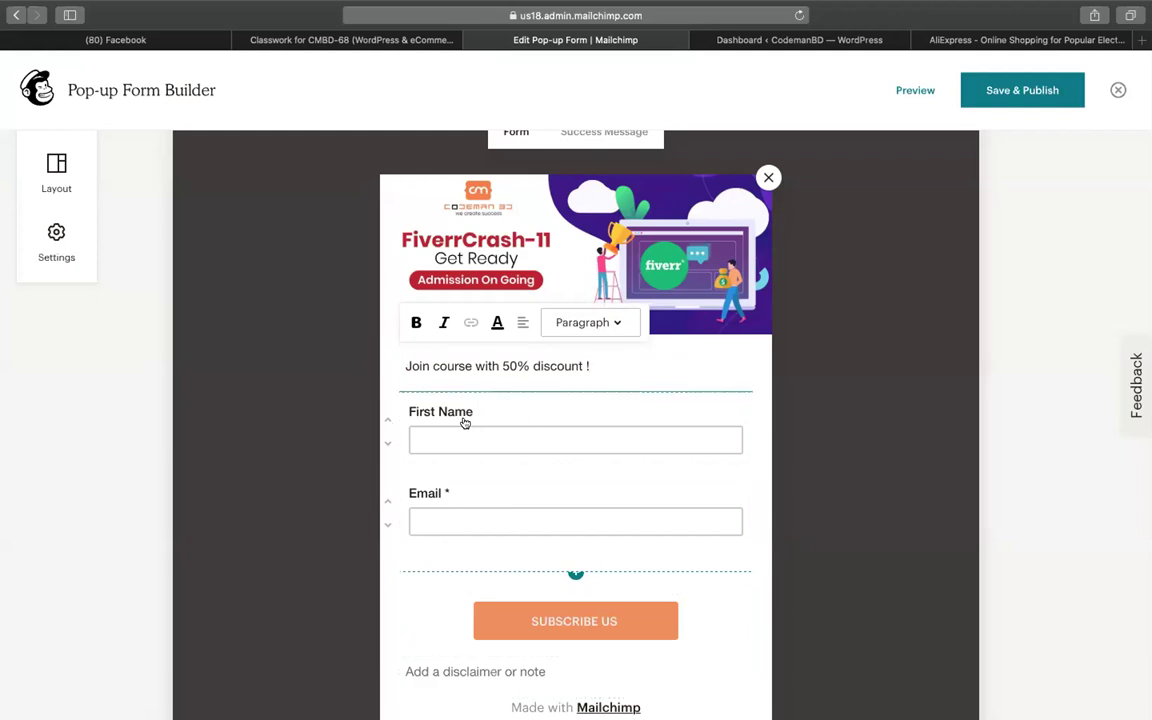
scroll(580, 505, "down", 2)
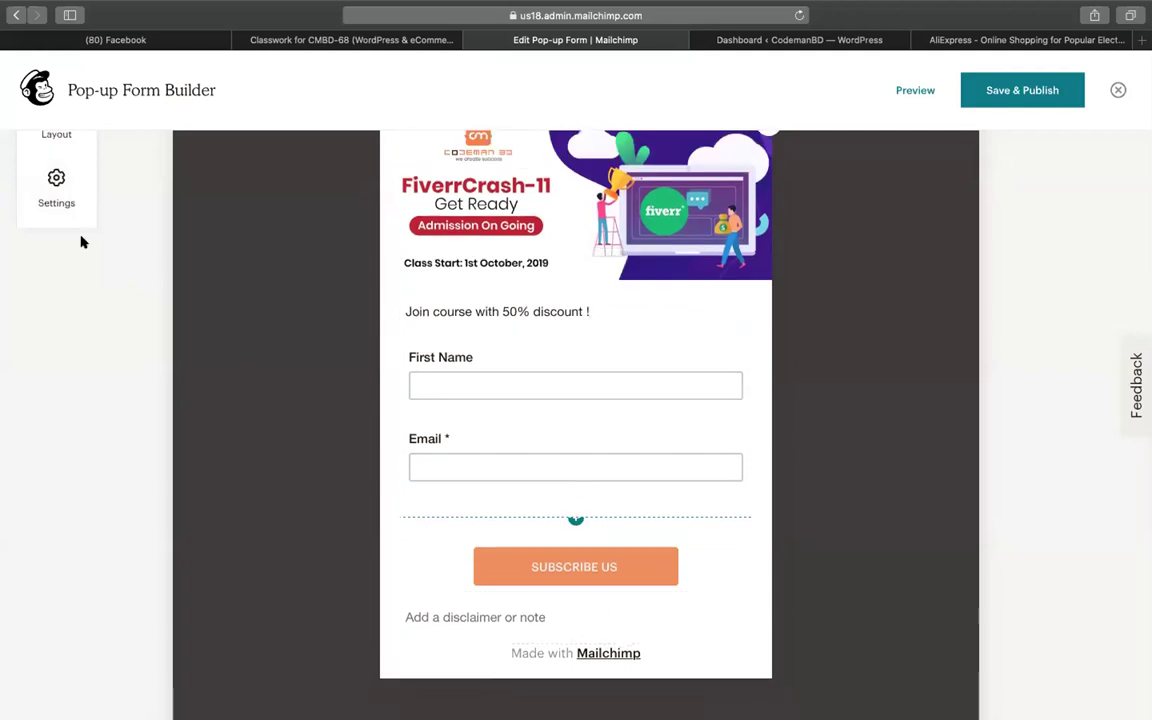
scroll(83, 242, "up", 5)
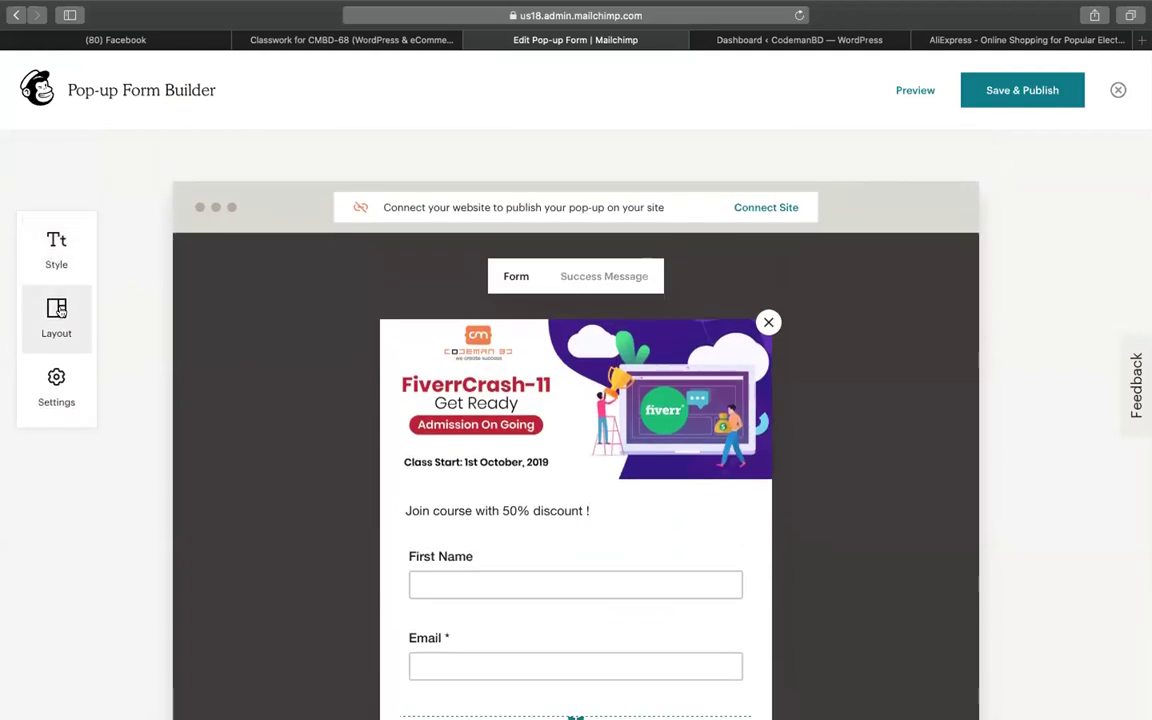
scroll(172, 411, "down", 5)
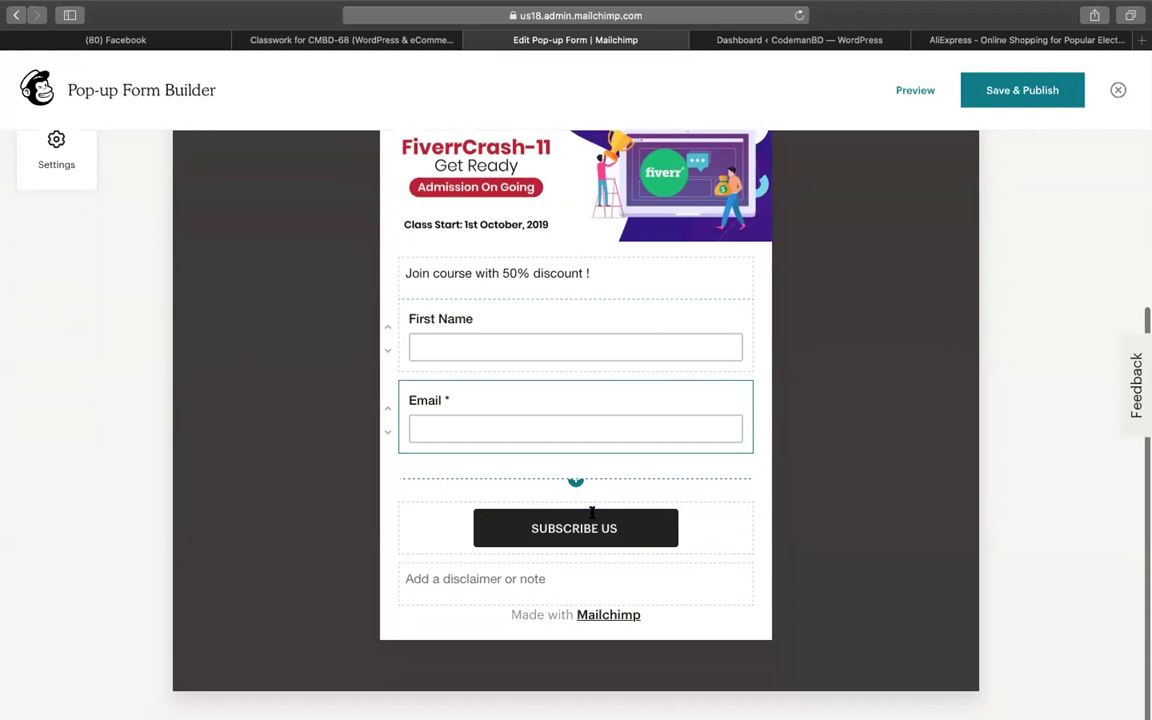
scroll(522, 440, "up", 2)
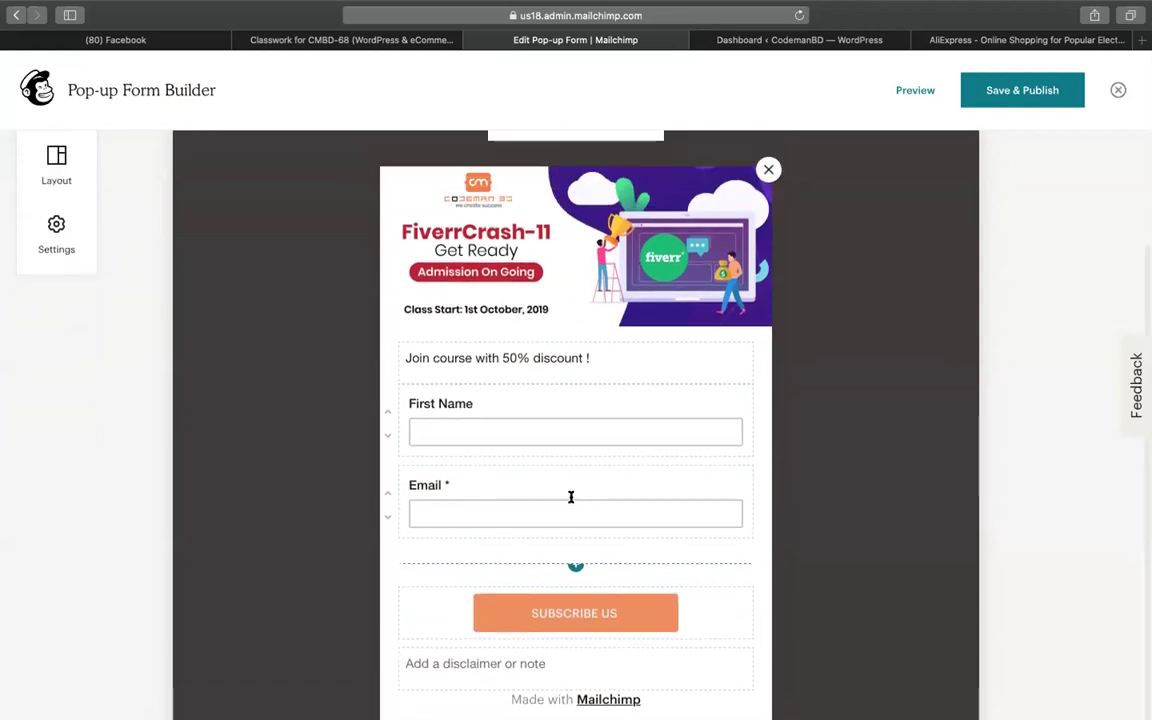
scroll(571, 497, "down", 3)
scroll(571, 497, "up", 1)
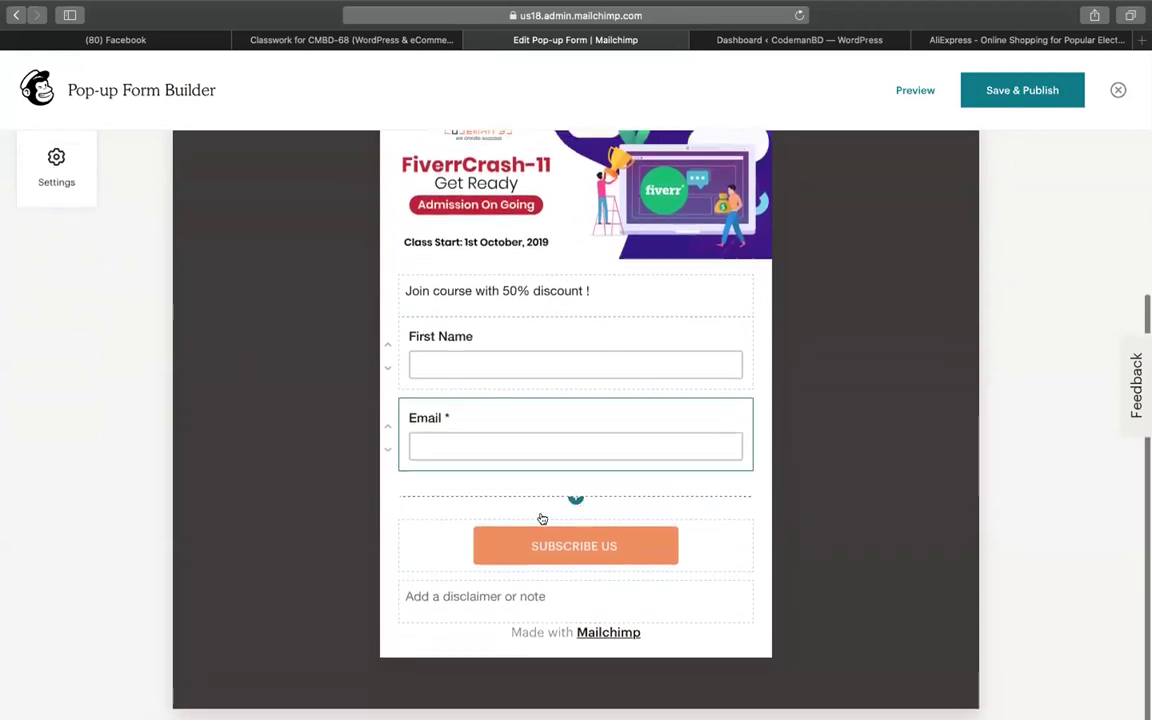
Rename the First Name field's label to Full Name
left_click(455, 338)
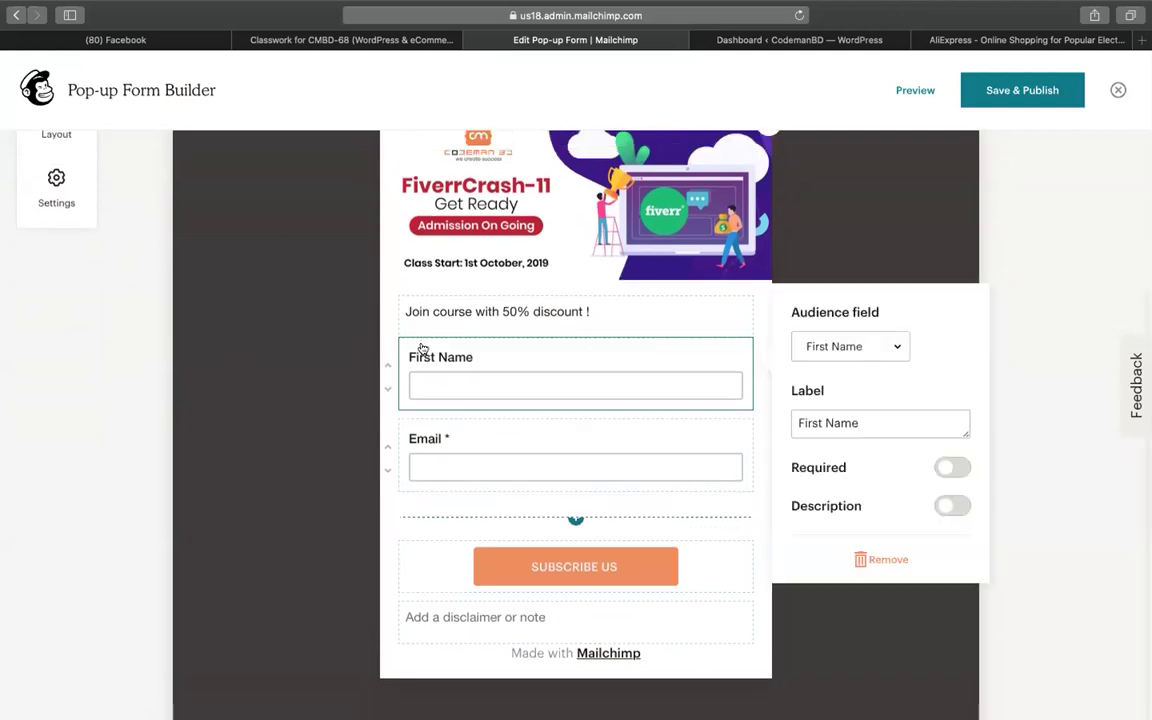
scroll(15, 408, "up", 4)
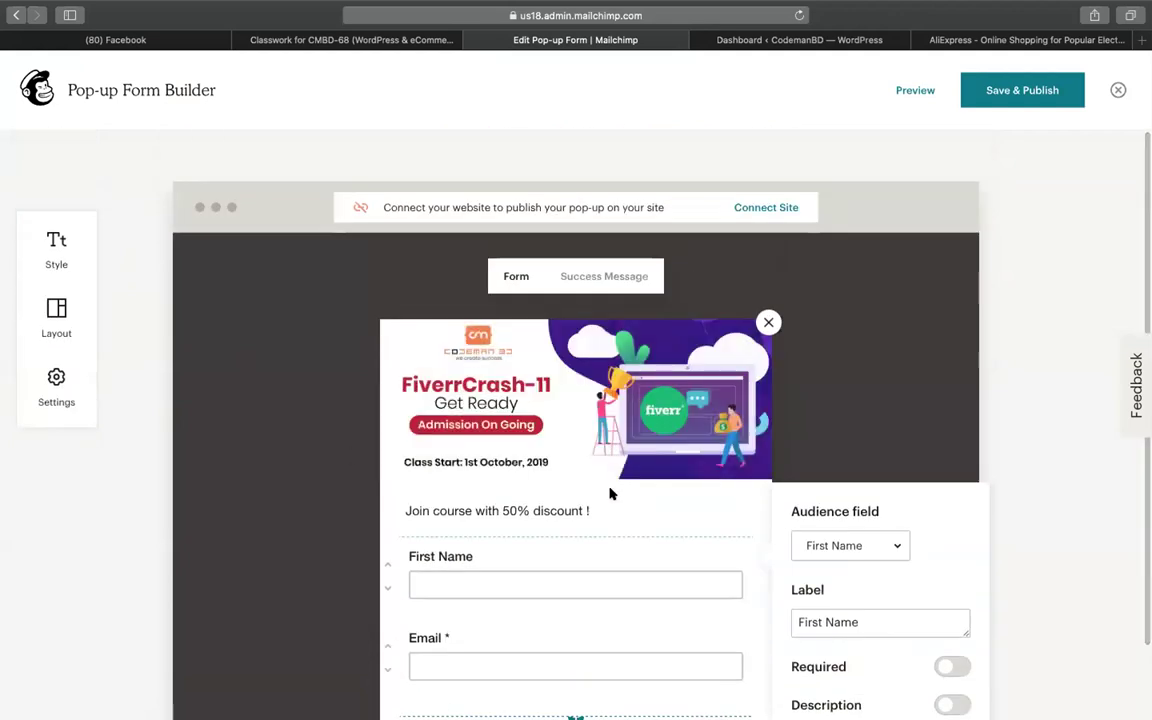
scroll(605, 494, "down", 2)
scroll(585, 498, "down", 2)
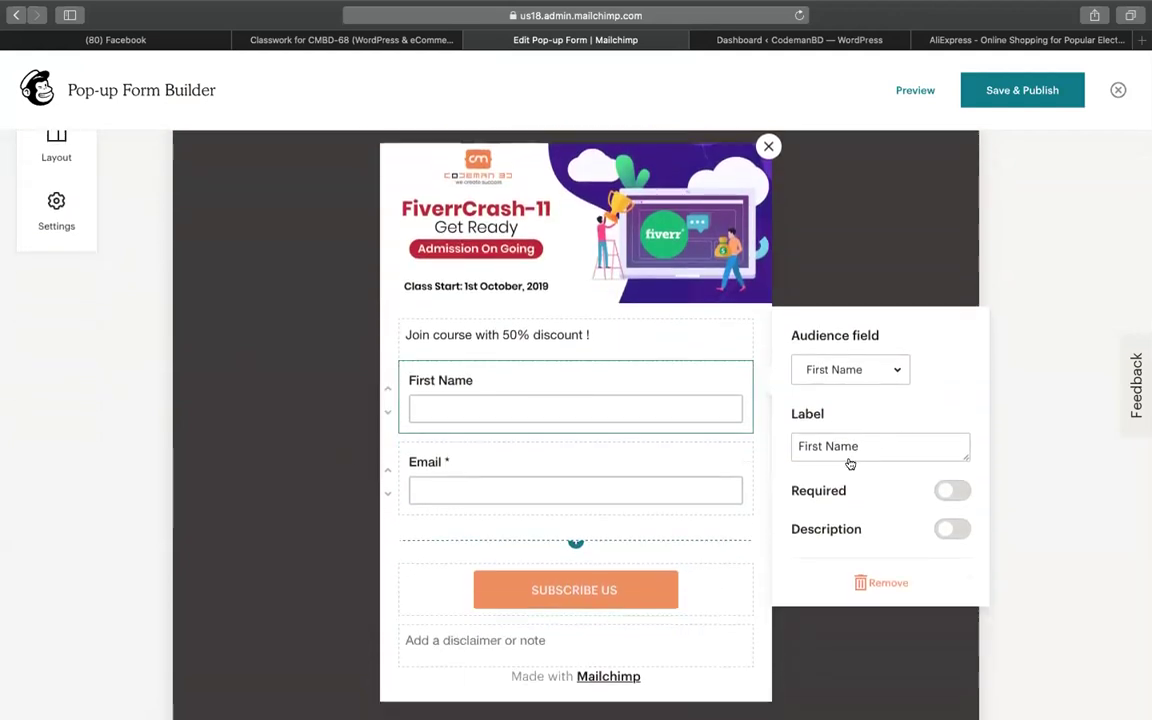
left_click(848, 446)
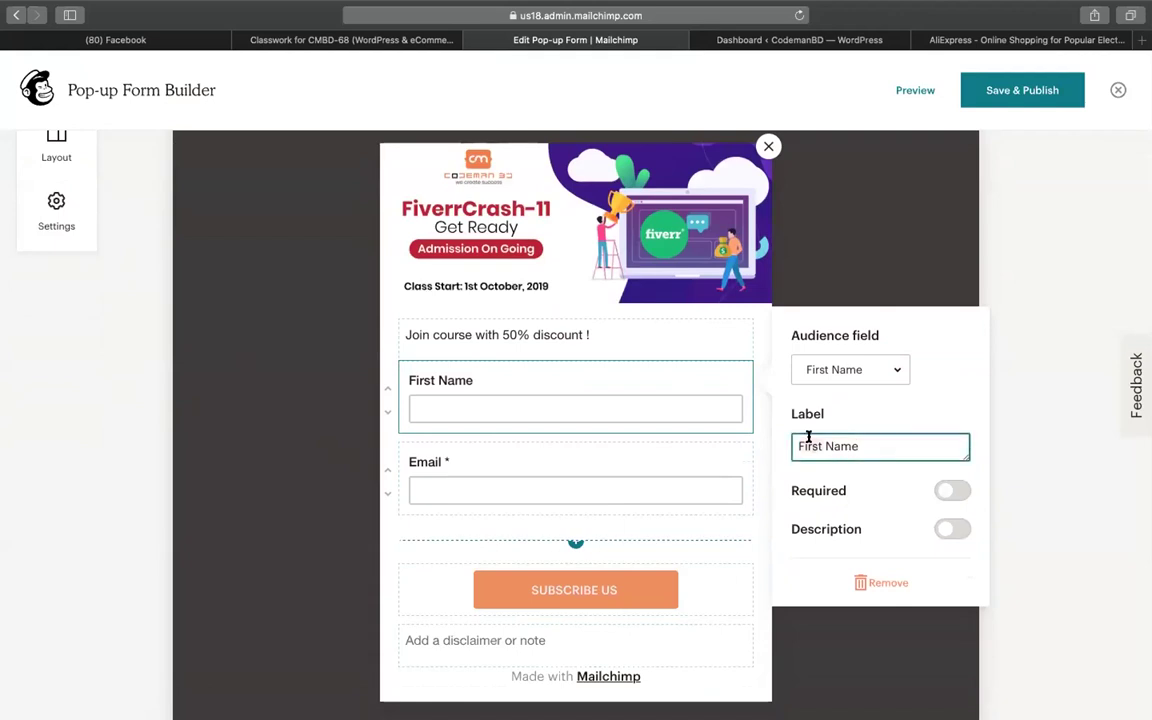
type("Full")
Change the SUBSCRIBE US button text to JOIN COURSE
left_click(673, 492)
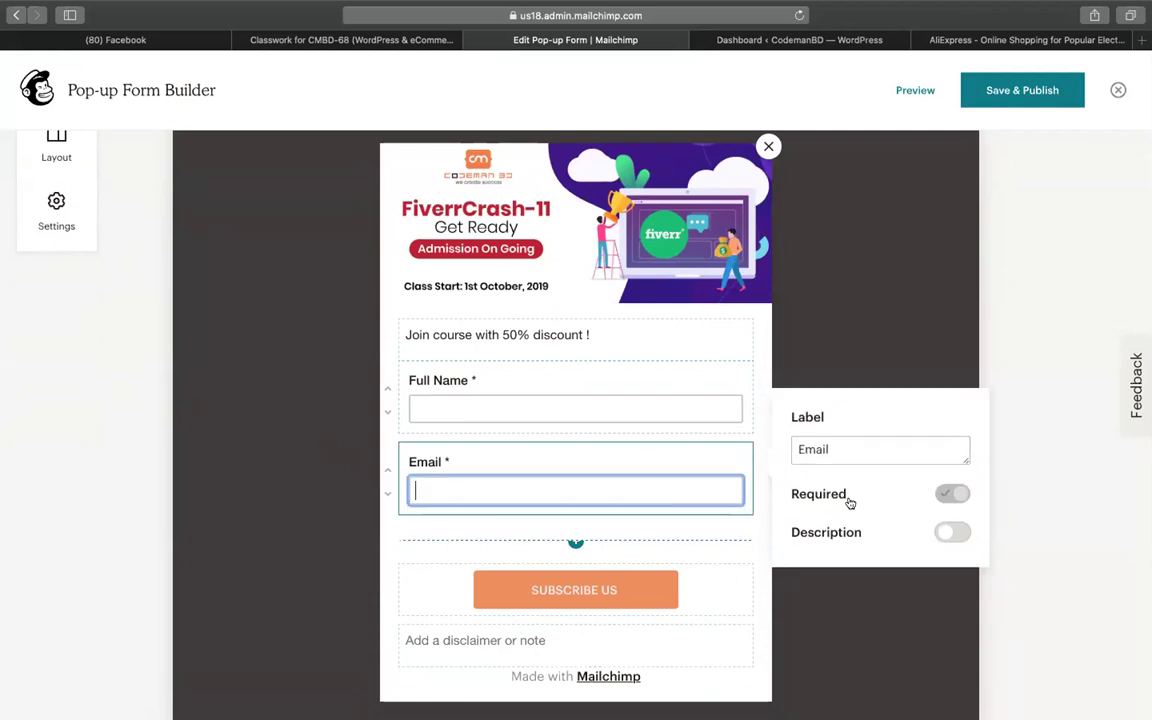
scroll(548, 545, "down", 1)
left_click(548, 548)
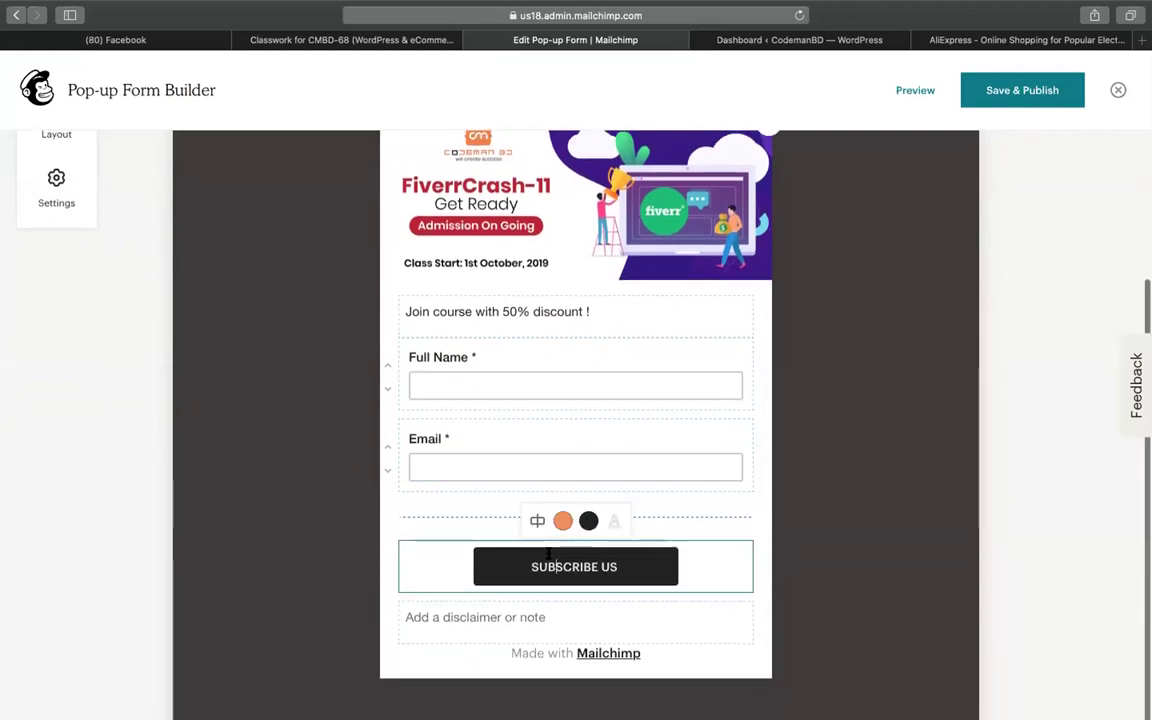
triple_click(638, 559)
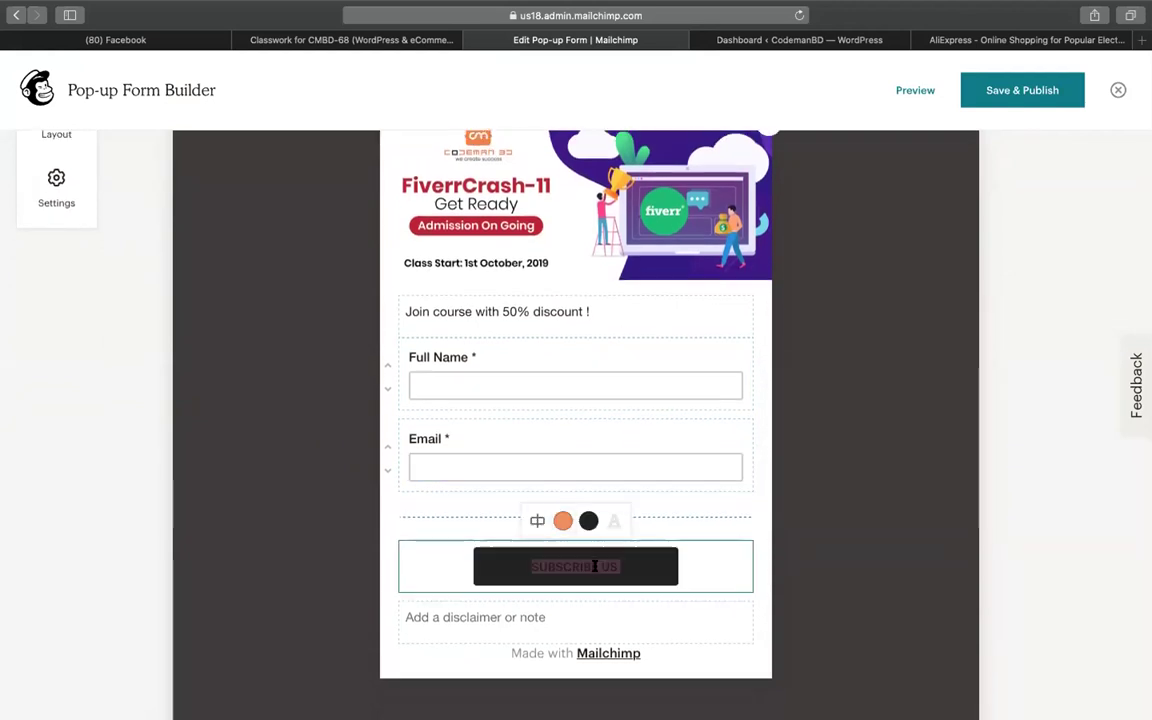
type("JOIN COUR")
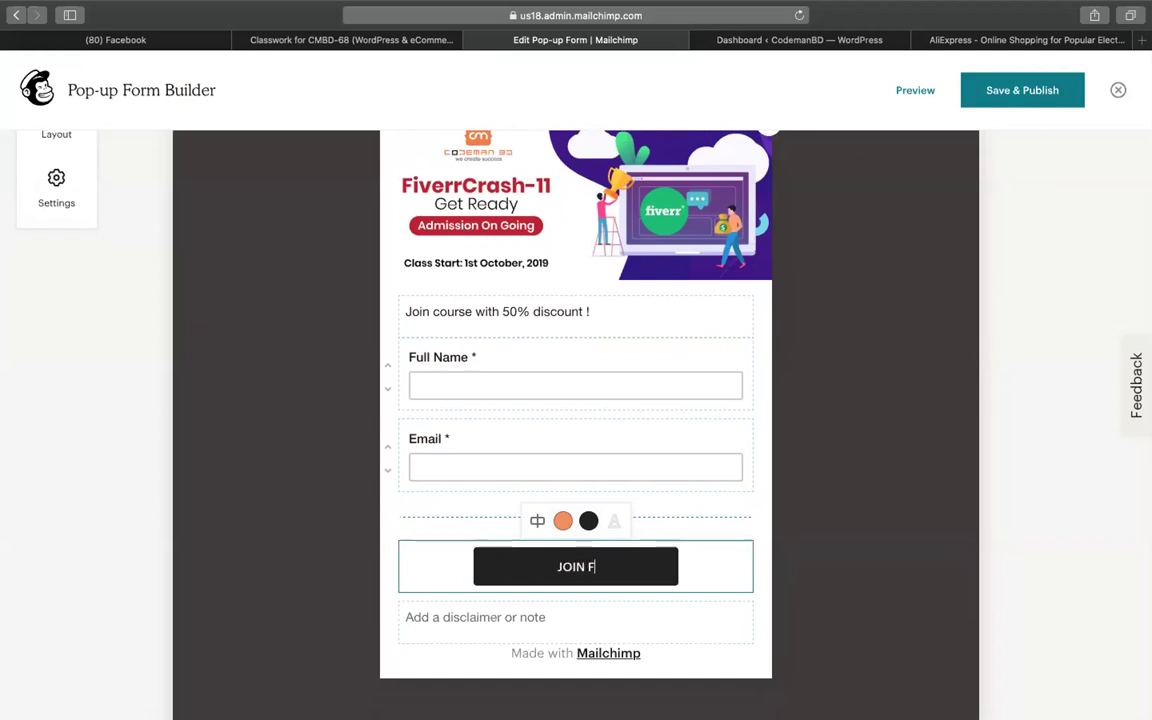
type("SE")
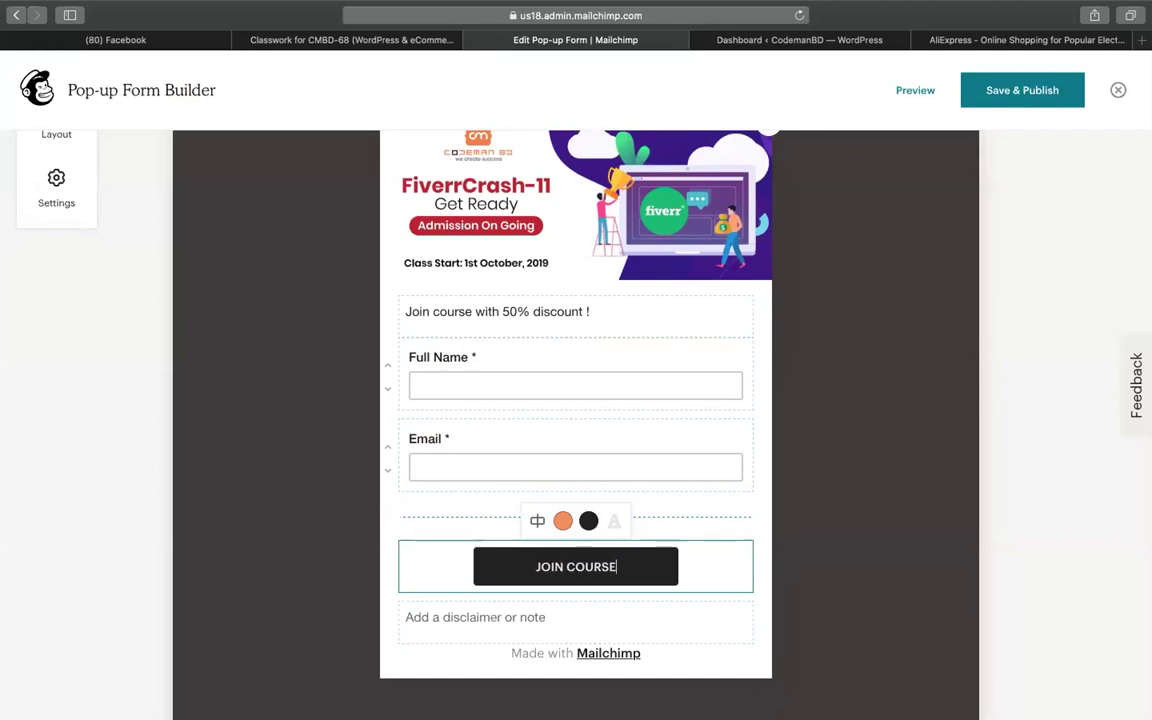
left_click(527, 417)
Review the heading and Full Name field, then Save & Publish the pop-up form
left_click(512, 316)
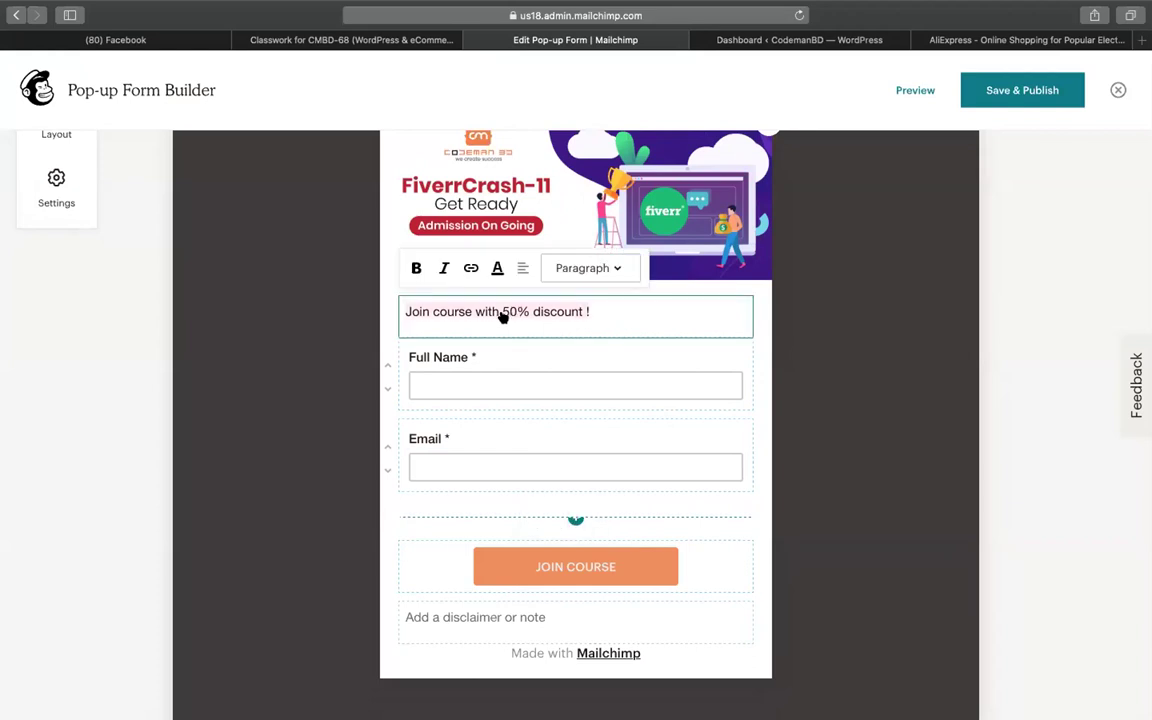
left_click(461, 347)
left_click(567, 337)
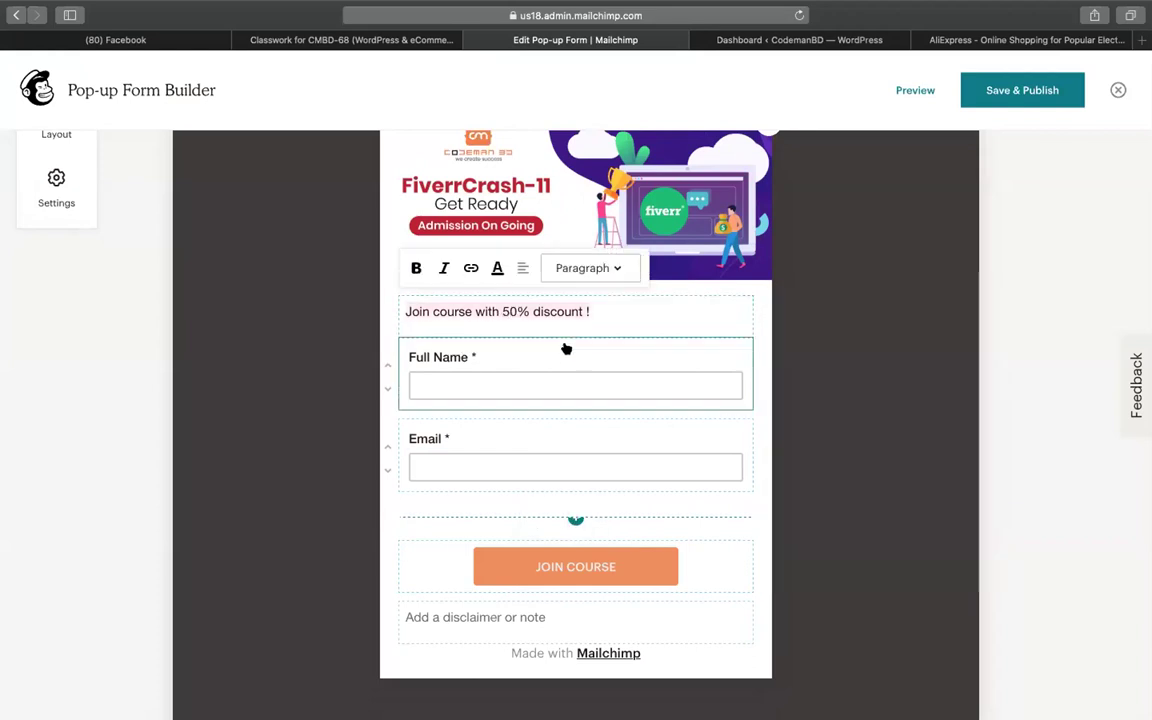
scroll(566, 345, "up", 4)
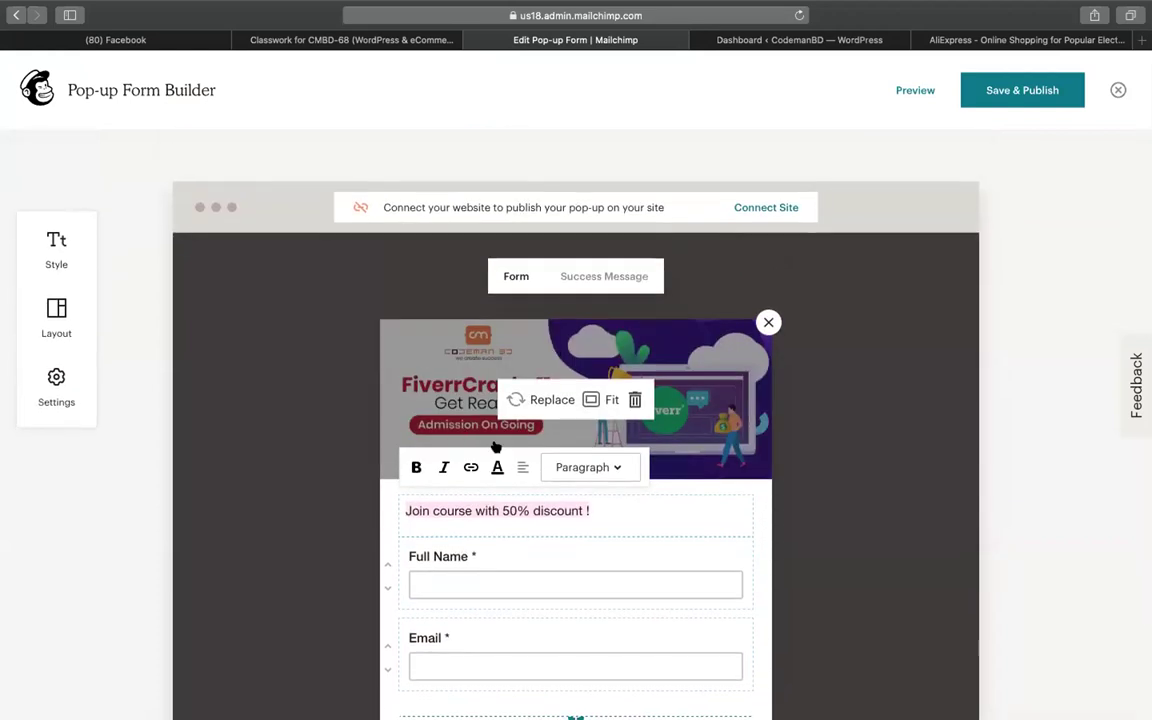
scroll(535, 417, "down", 3)
left_click(455, 394)
scroll(476, 455, "down", 3)
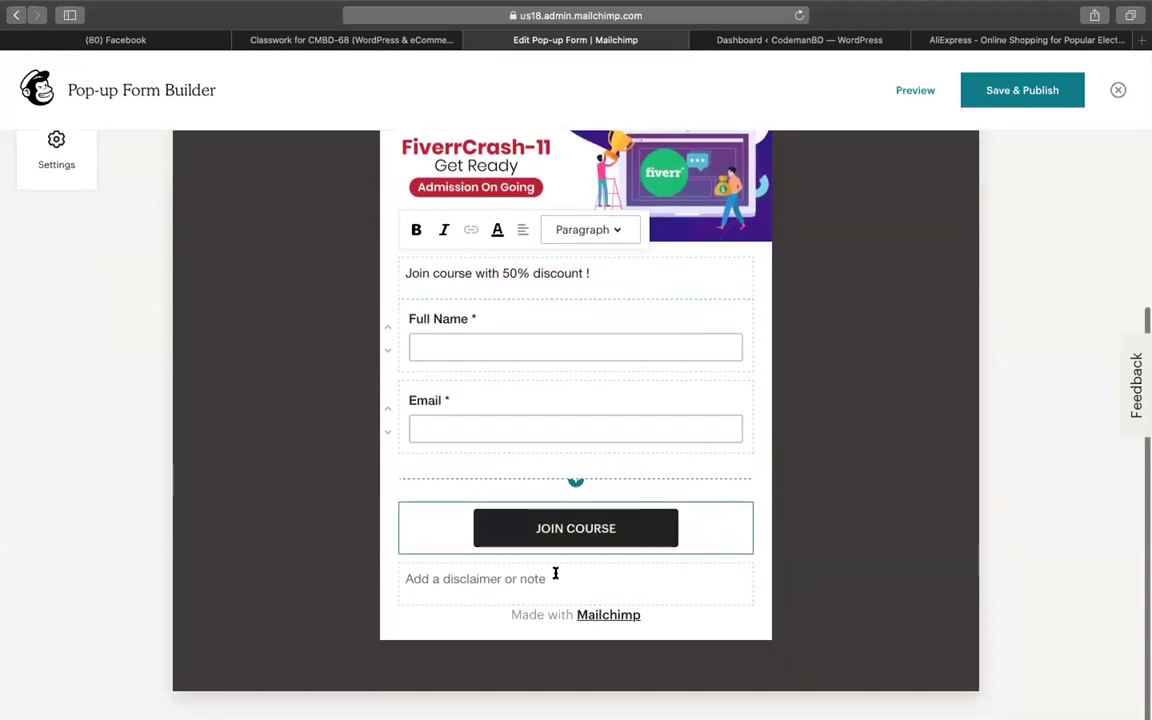
scroll(555, 571, "up", 5)
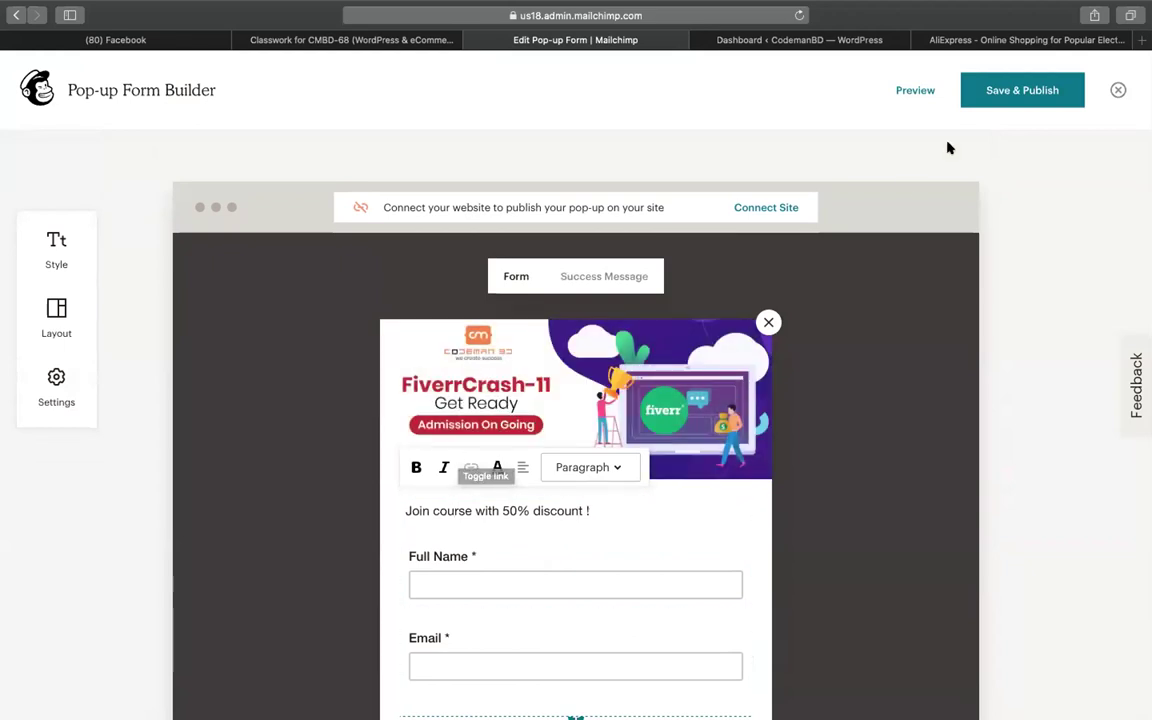
left_click(995, 92)
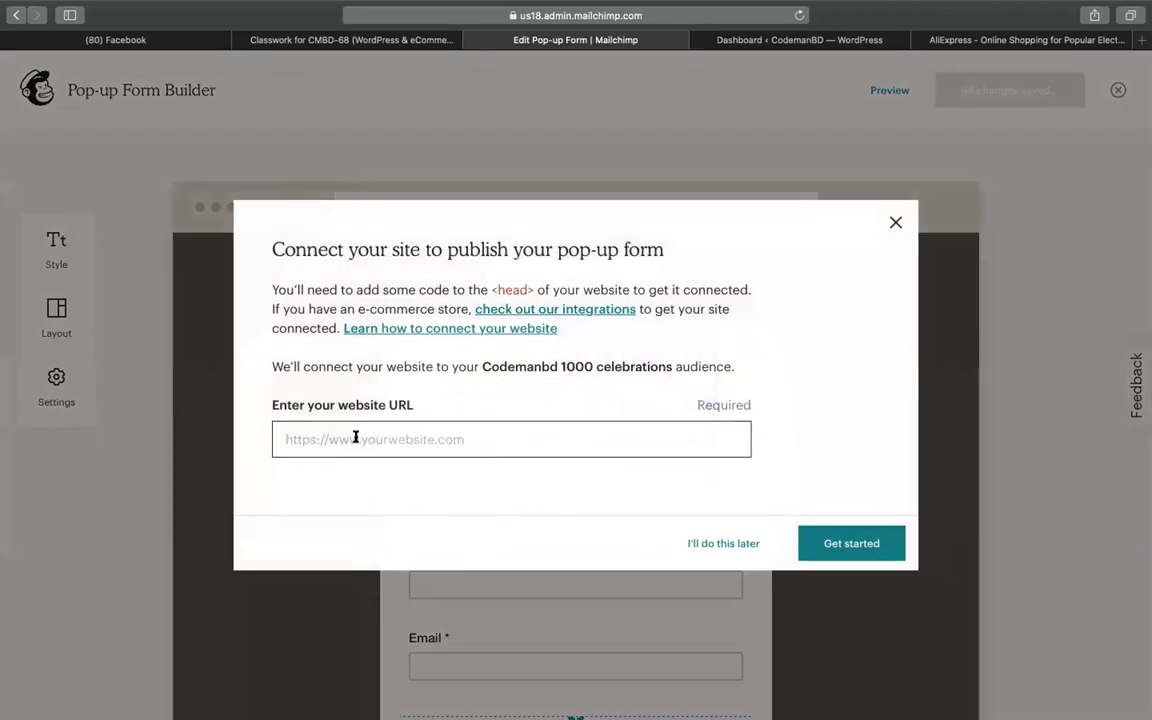
Copy the site URL from the WordPress tab's address bar for the Connect your site field
left_click(355, 437)
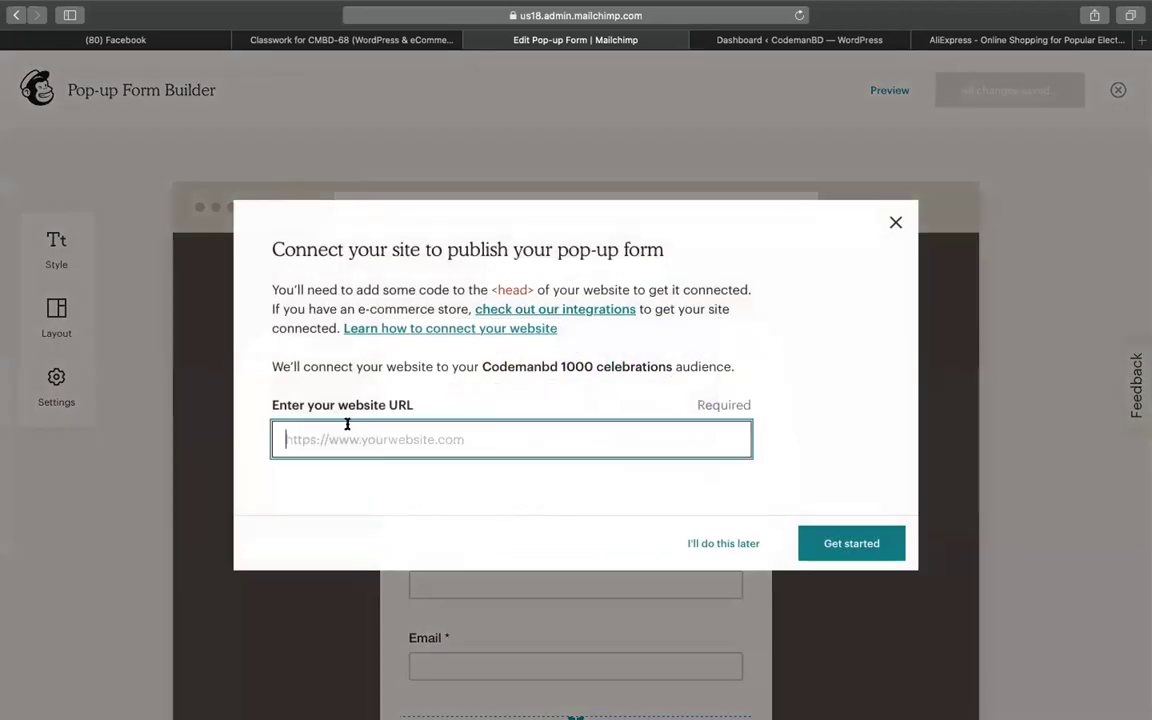
left_click(970, 40)
left_click(800, 40)
left_click(553, 15)
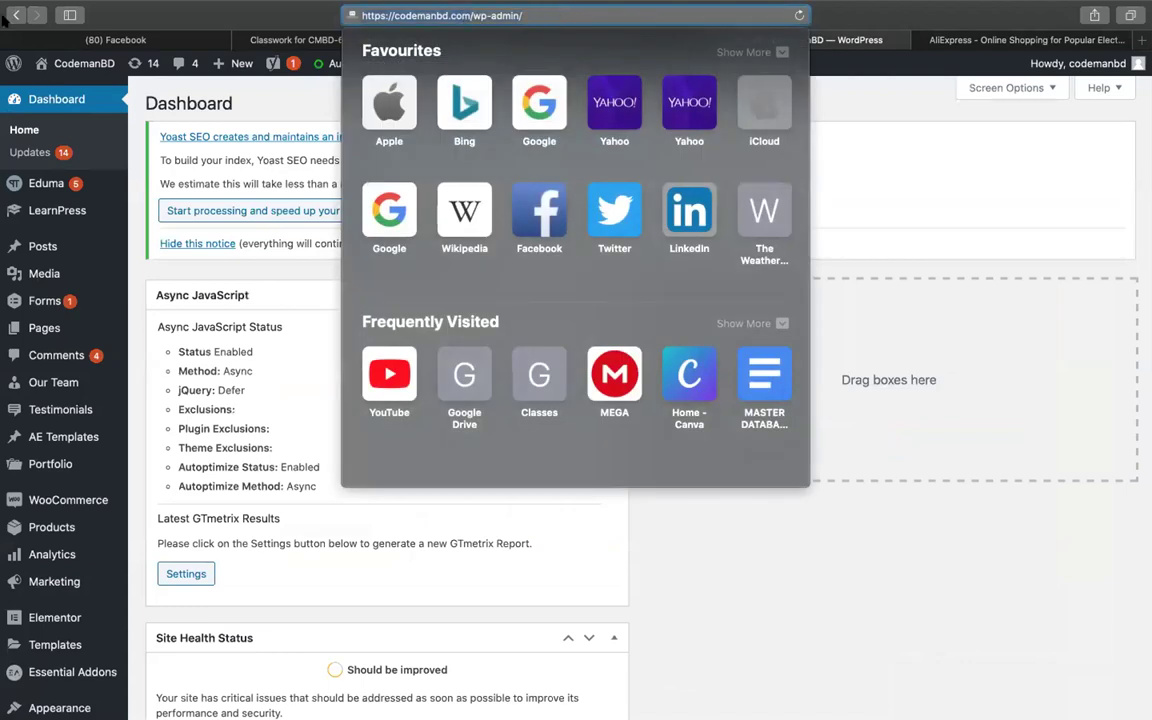
left_click(1025, 39)
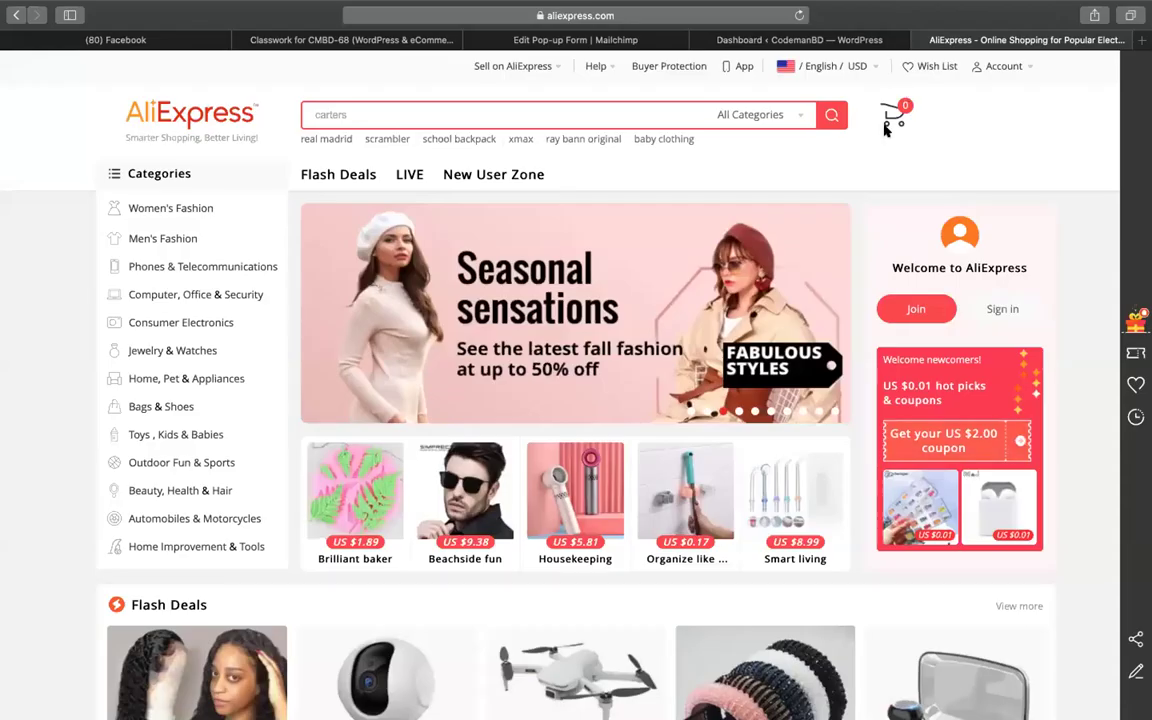
left_click(647, 38)
type("https://codemanbd.com")
left_click(838, 537)
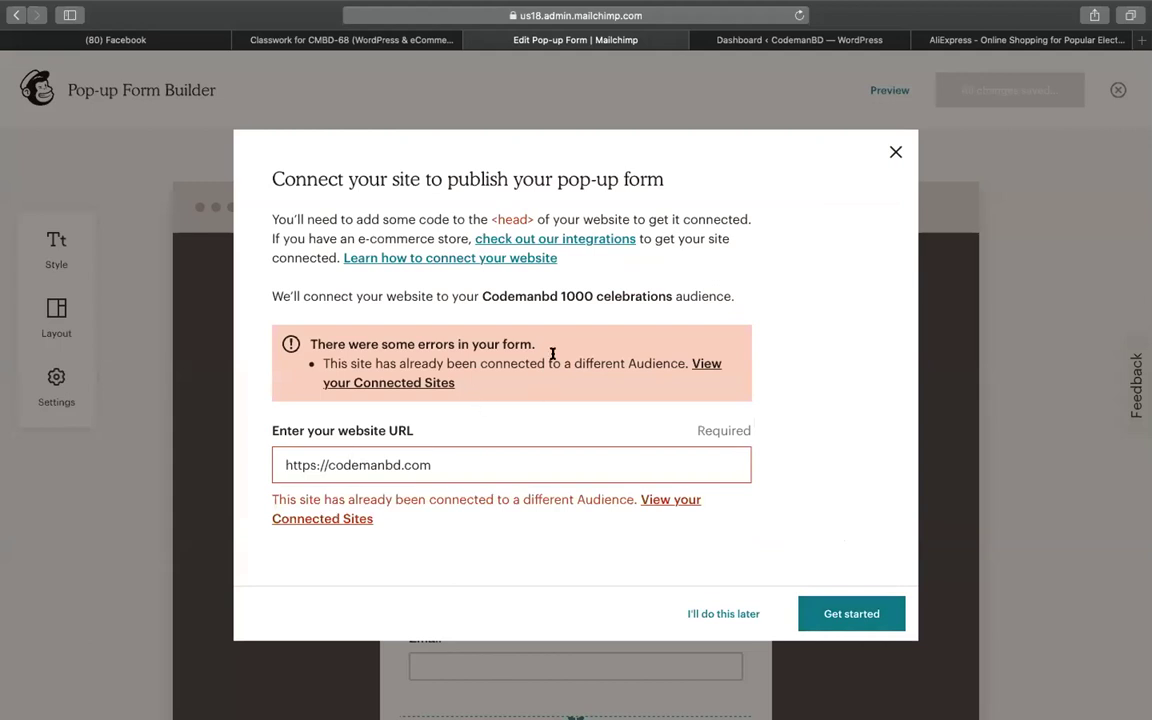
left_click(515, 451)
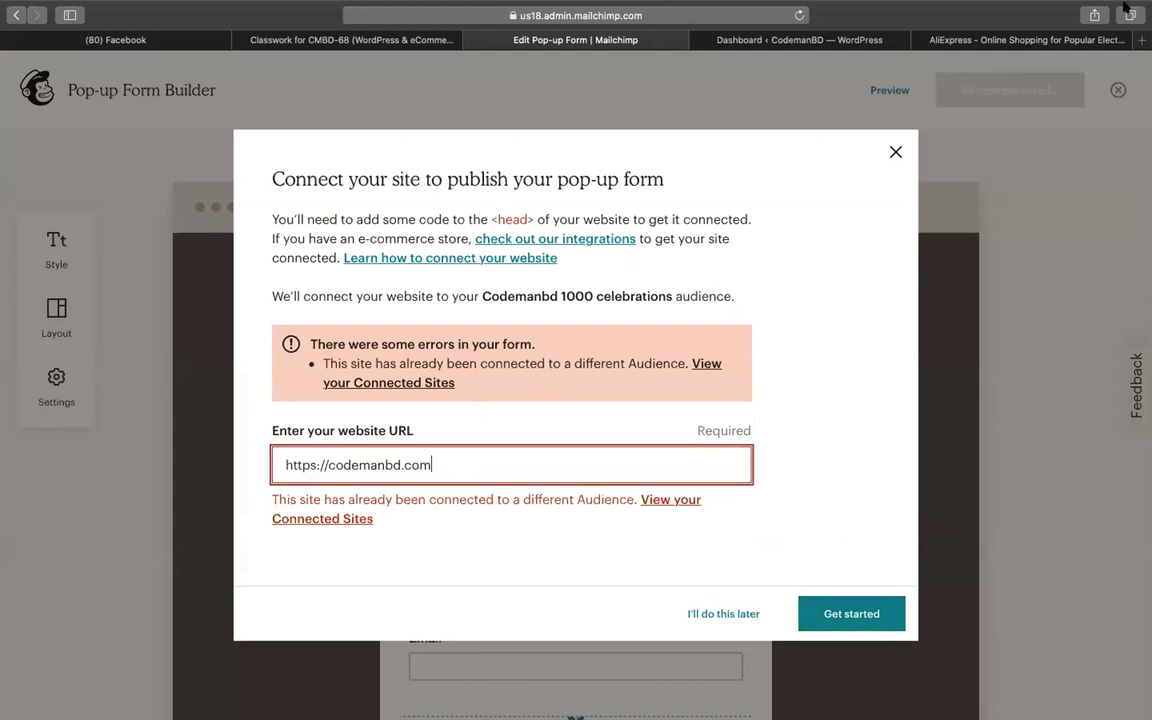
left_click(733, 40)
left_click(656, 12)
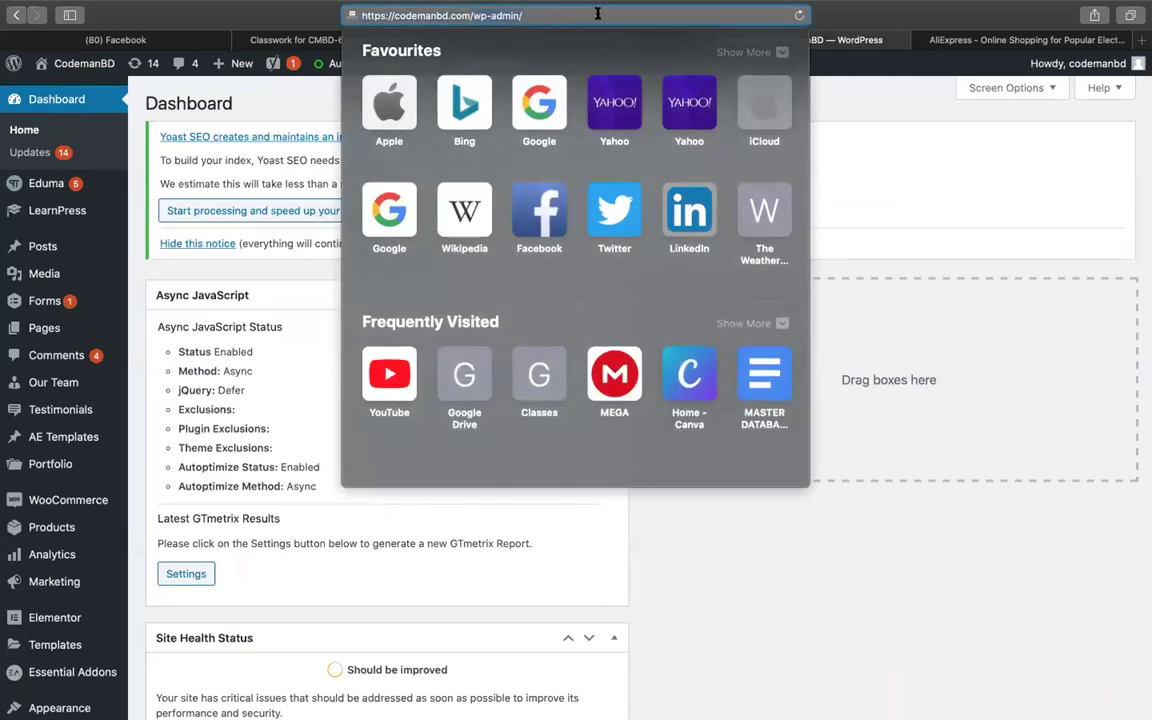
key("BackSpace")
key("BackSpace")
key("BackSpace")
key("BackSpace")
key("BackSpace")
key("BackSpace")
key("BackSpace")
key("BackSpace")
key("BackSpace")
type("gravity/")
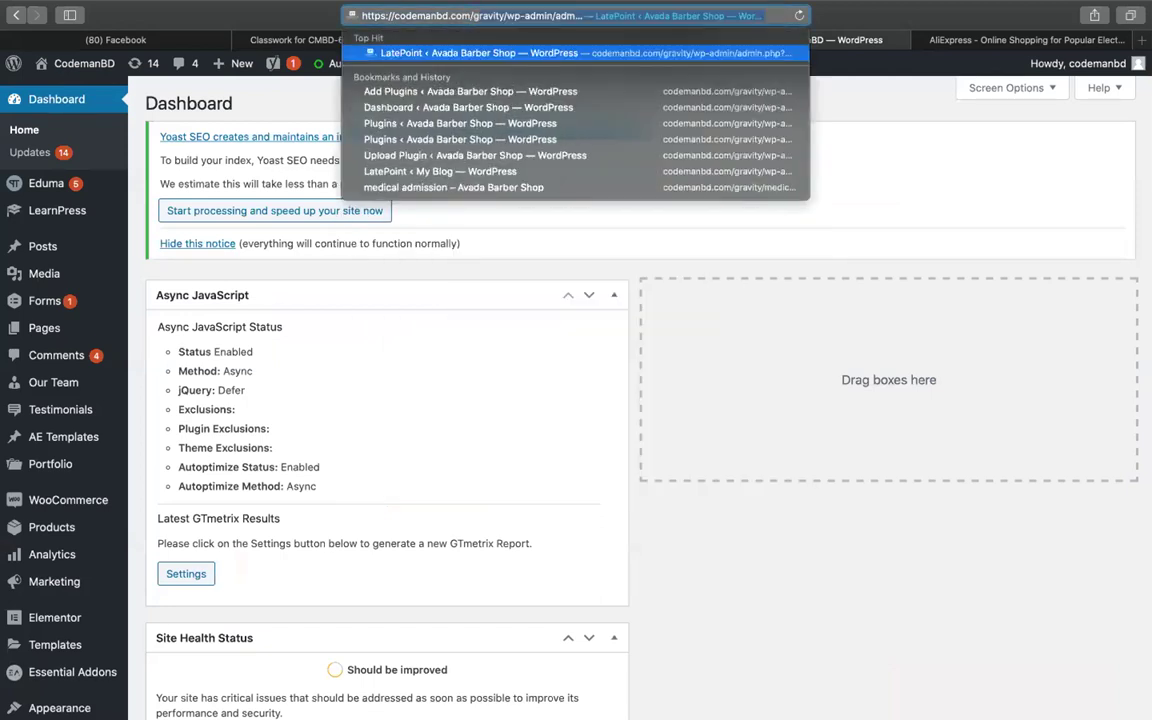
key("Return")
left_click(517, 16)
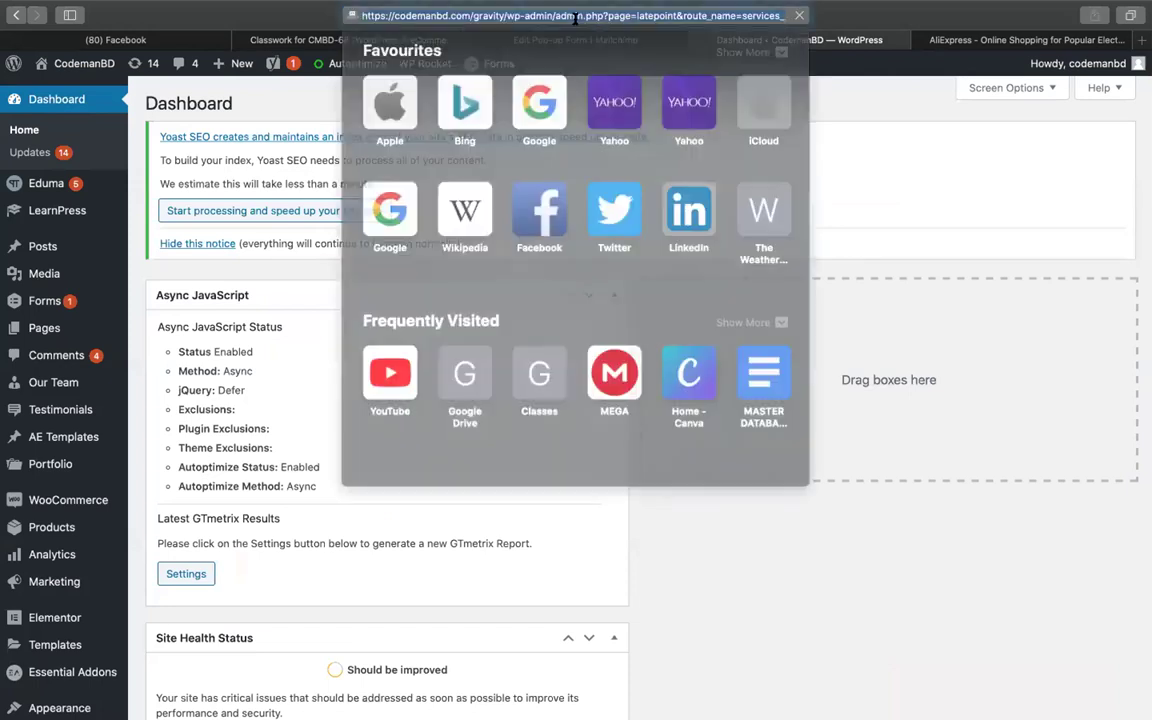
left_click(549, 16)
key("shift+End")
key("BackSpace")
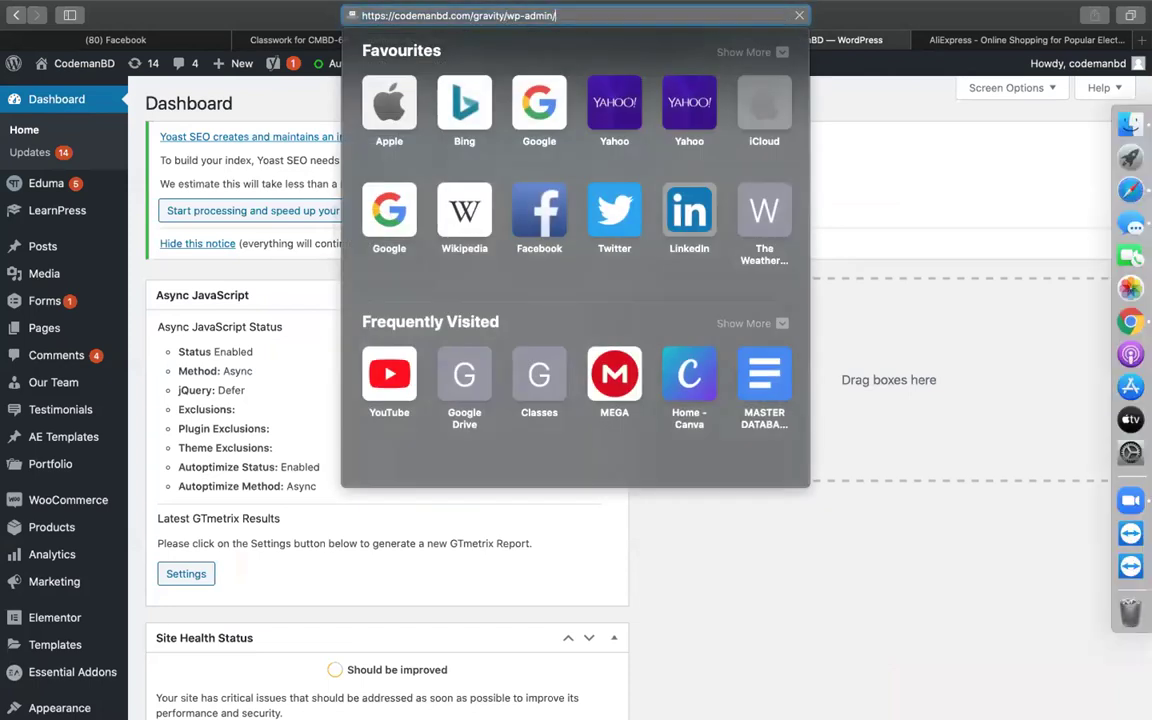
key("Return")
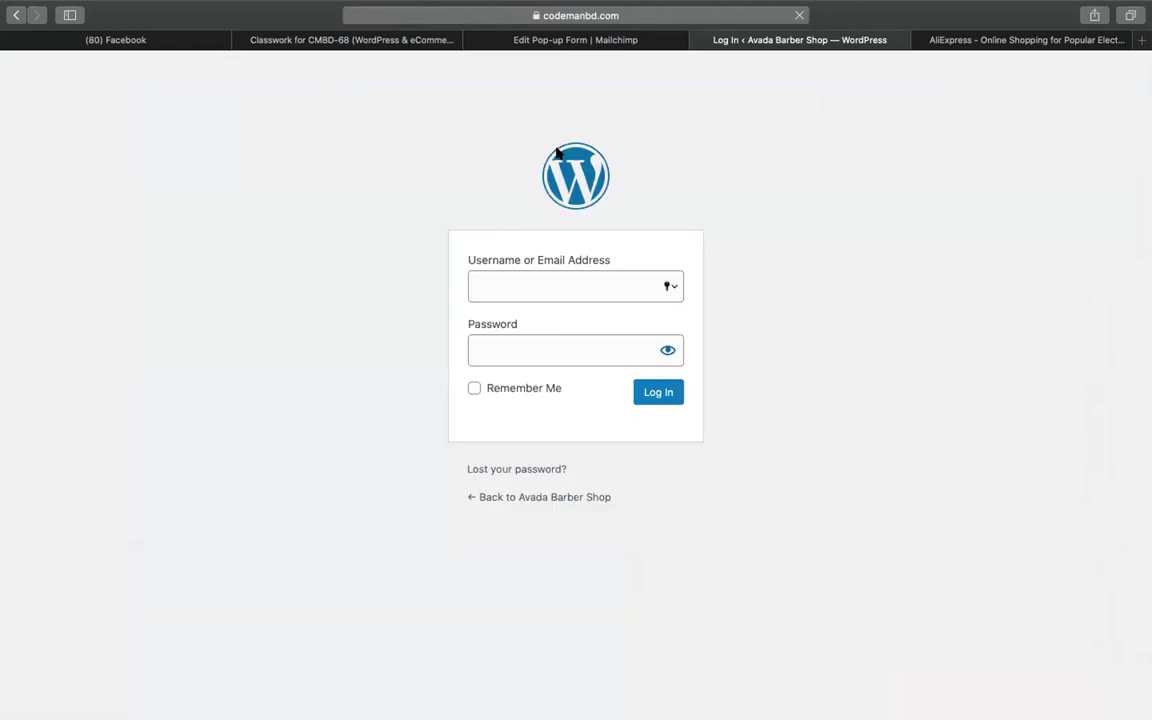
left_click(517, 291)
left_click(508, 33)
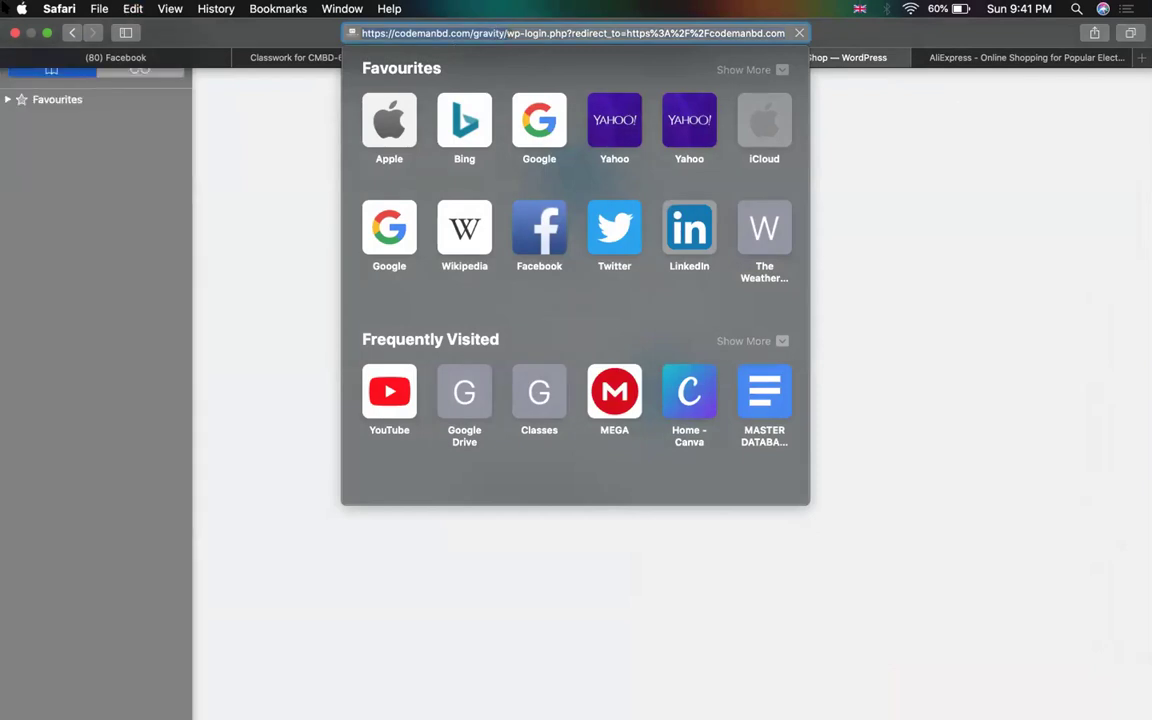
key("Escape")
left_click(560, 40)
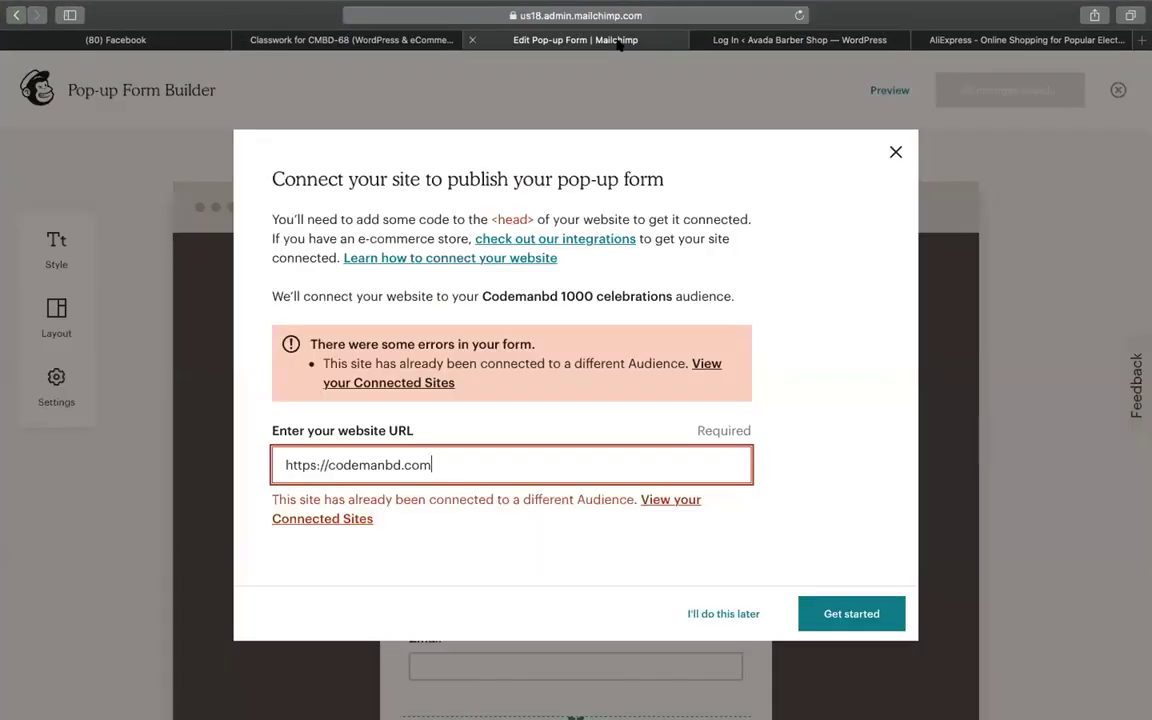
left_click(510, 470)
type("/gravity/")
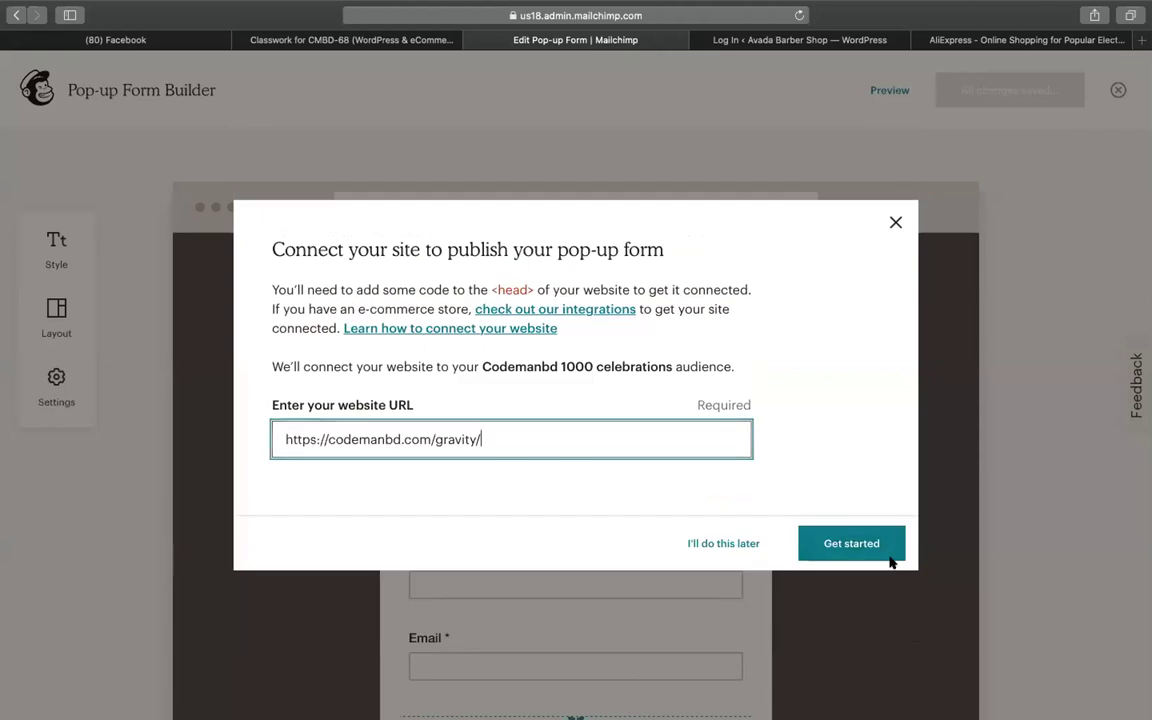
left_click(851, 540)
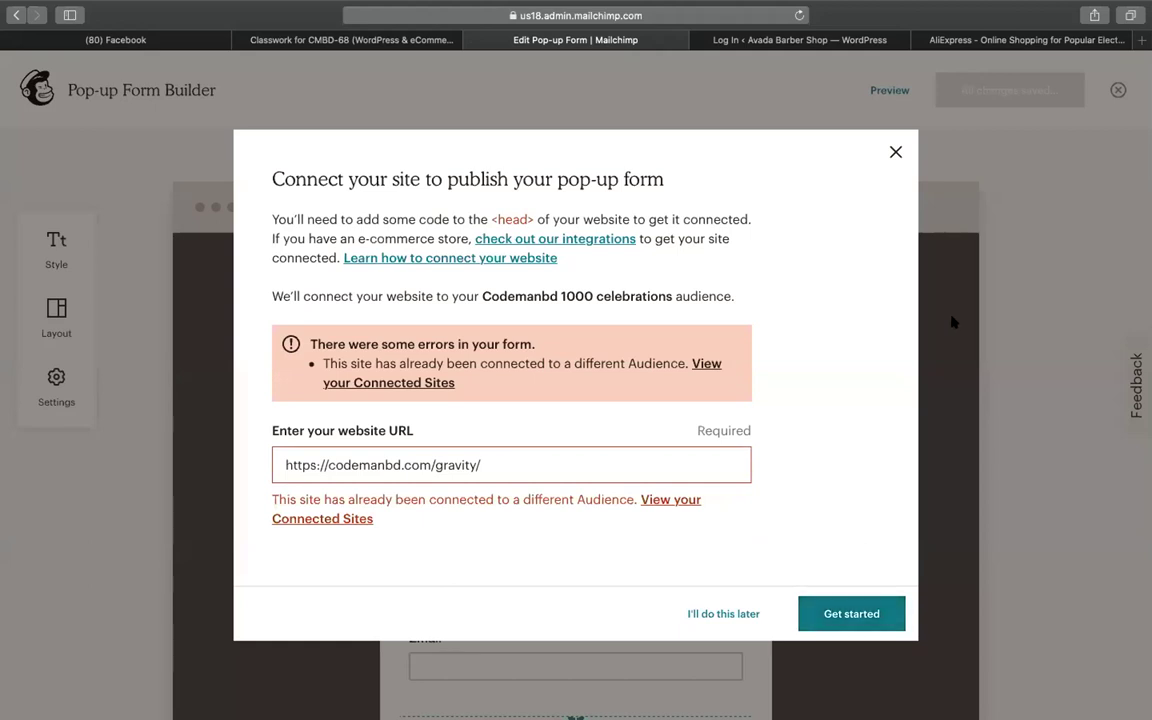
left_click(754, 38)
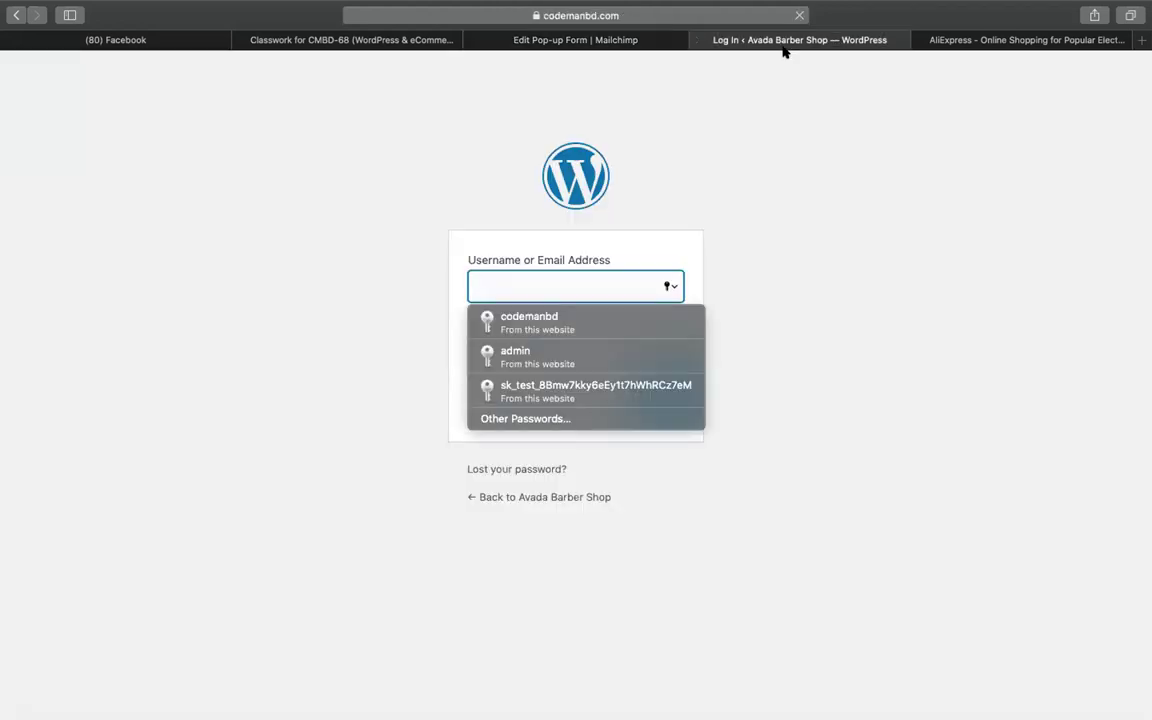
Go to the cPanel login page at codemanbd.com/cpanel in the current tab
left_click(553, 28)
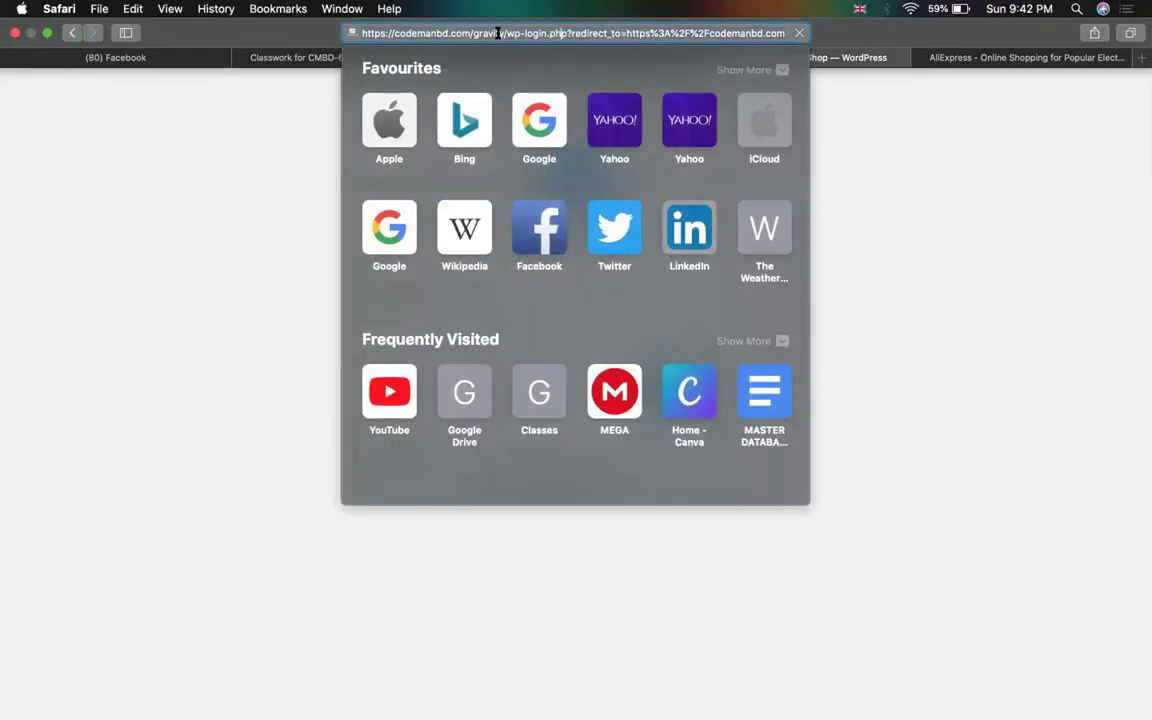
type("codemanbd.com/c")
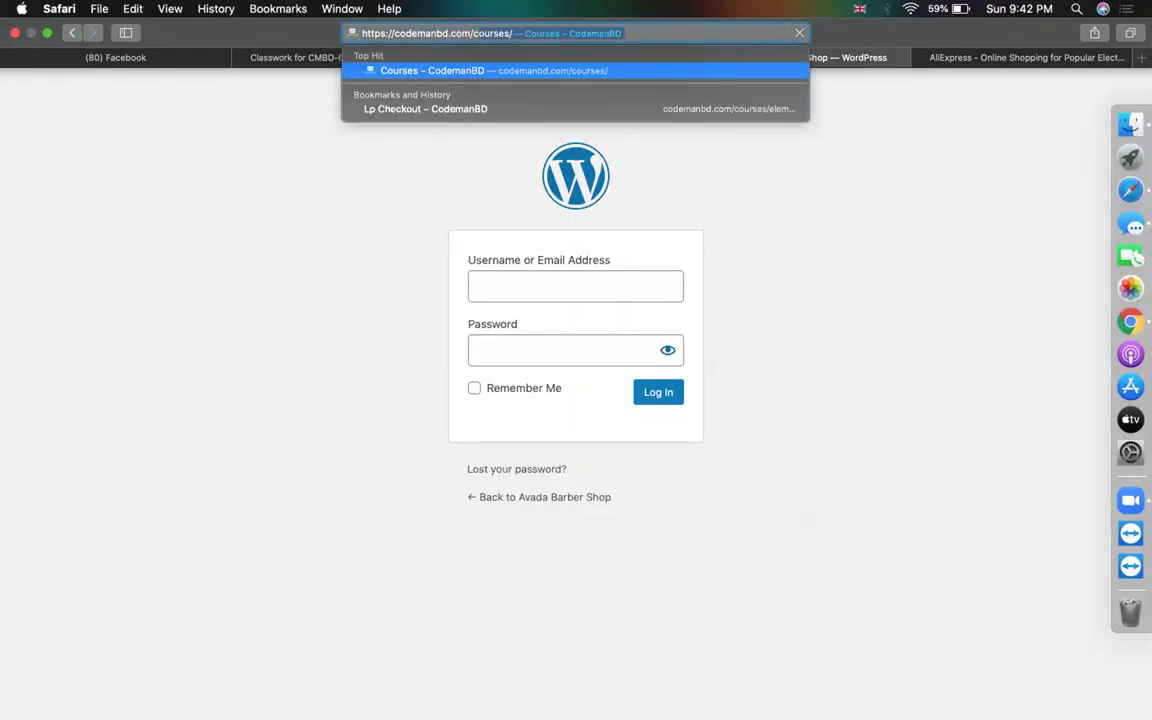
type("a")
key("BackSpace")
type("pa")
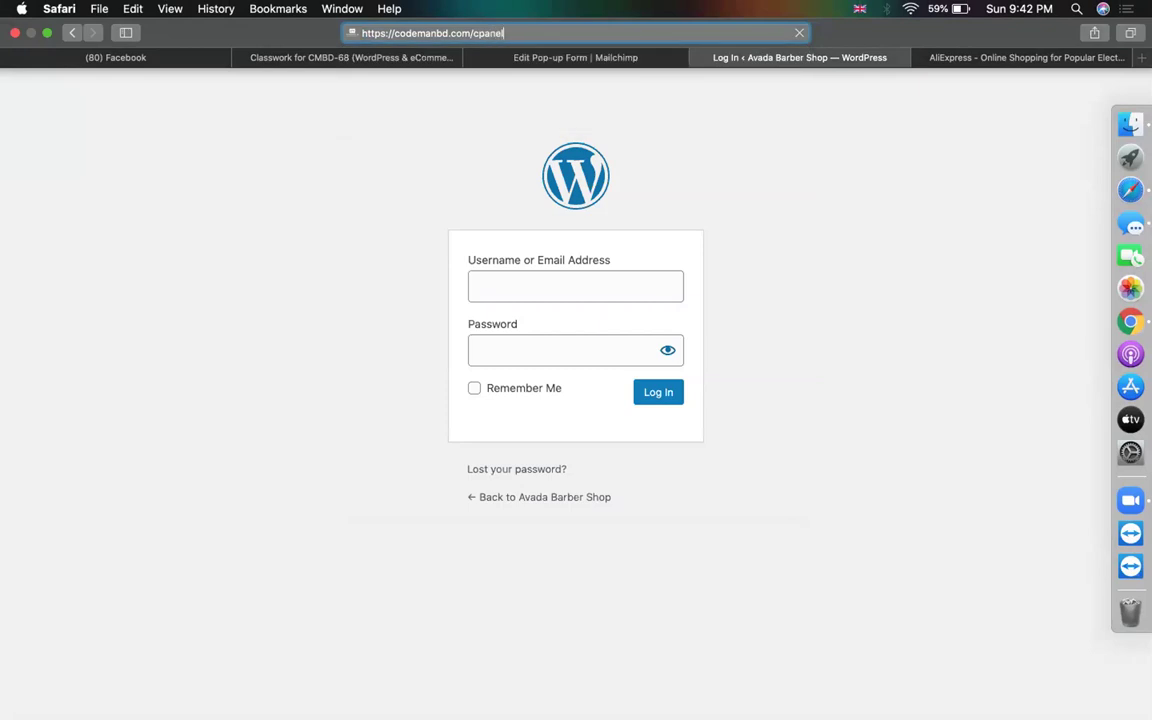
type("nel")
key("Return")
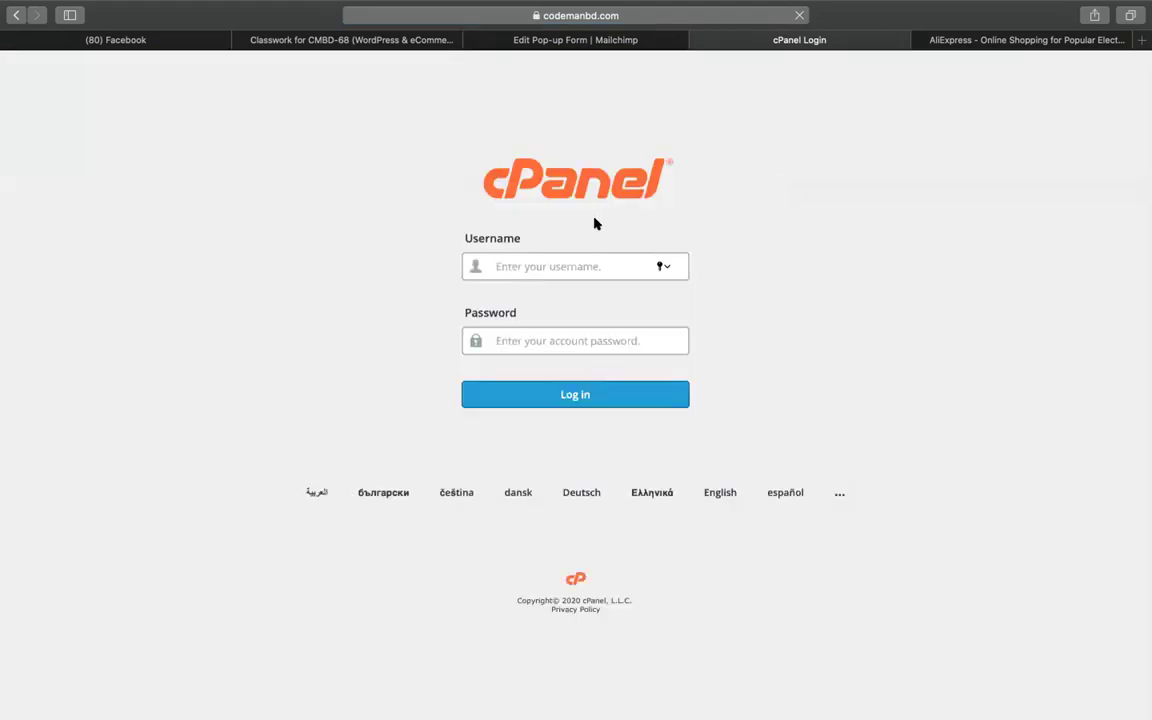
Log into cPanel using the browser's saved credentials and launch Softaculous Apps Installer
left_click(548, 264)
left_click(514, 321)
left_click(512, 397)
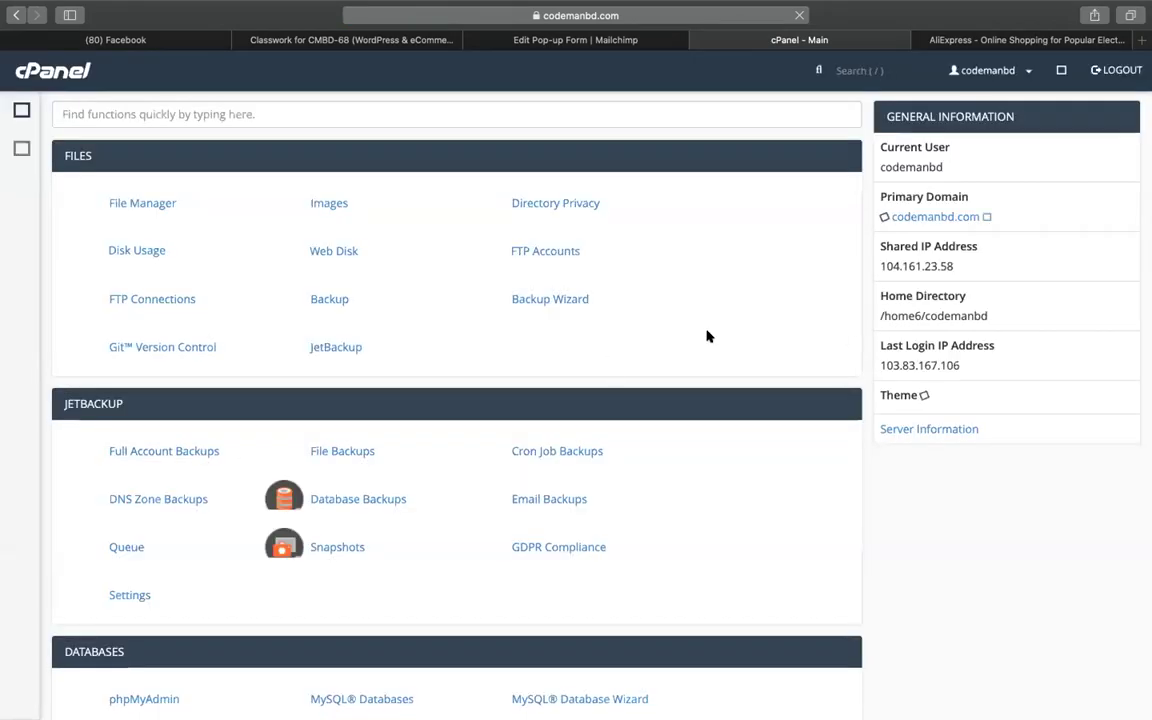
scroll(363, 486, "down", 20)
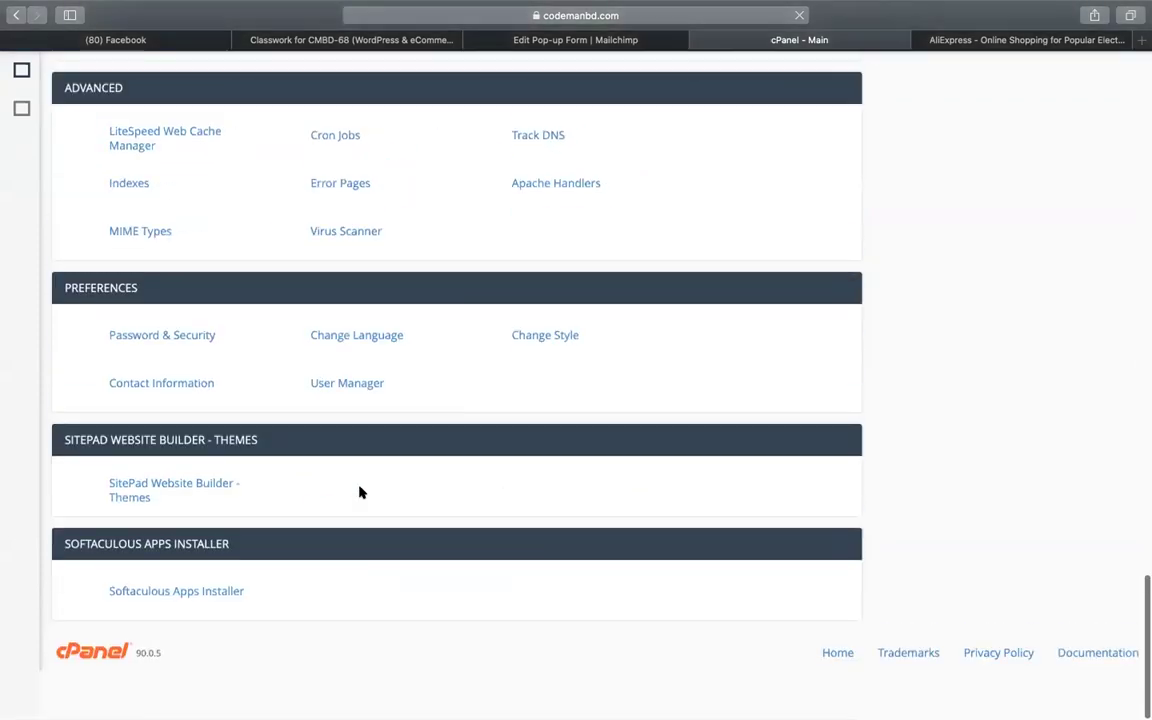
left_click(166, 633)
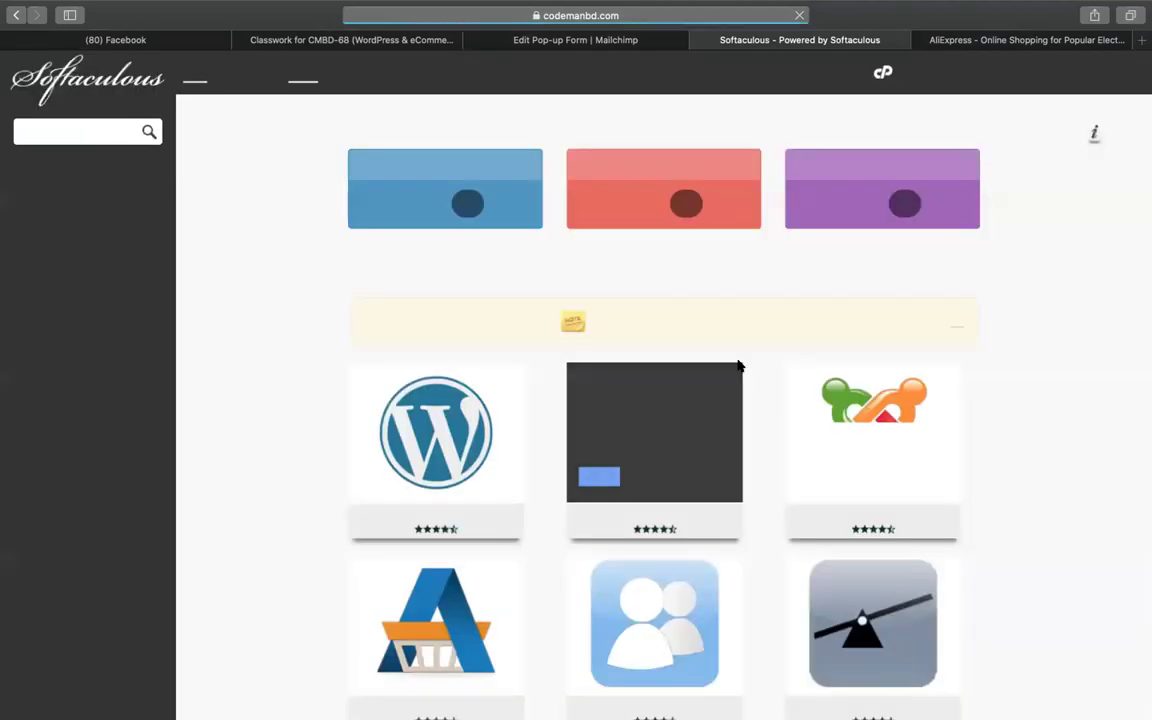
Submit a Softaculous WordPress install into the 'new' directory; it errors on the admin email
mouse_move(420, 495)
left_click(381, 479)
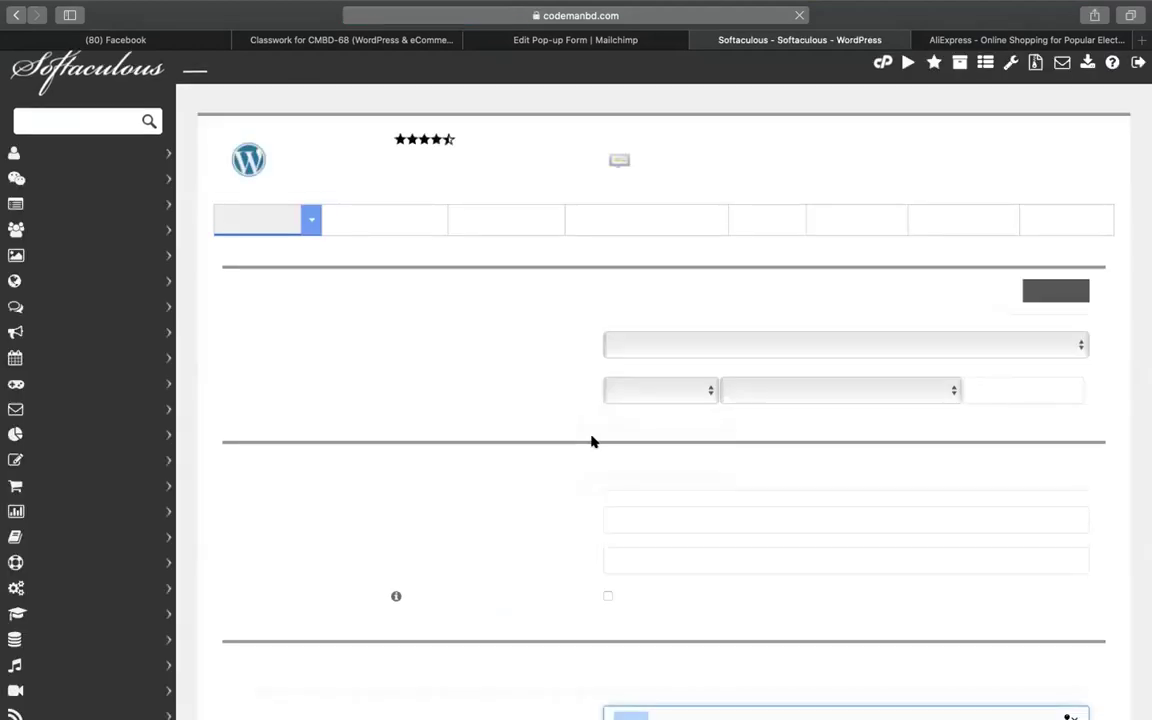
left_click(995, 393)
type("wp")
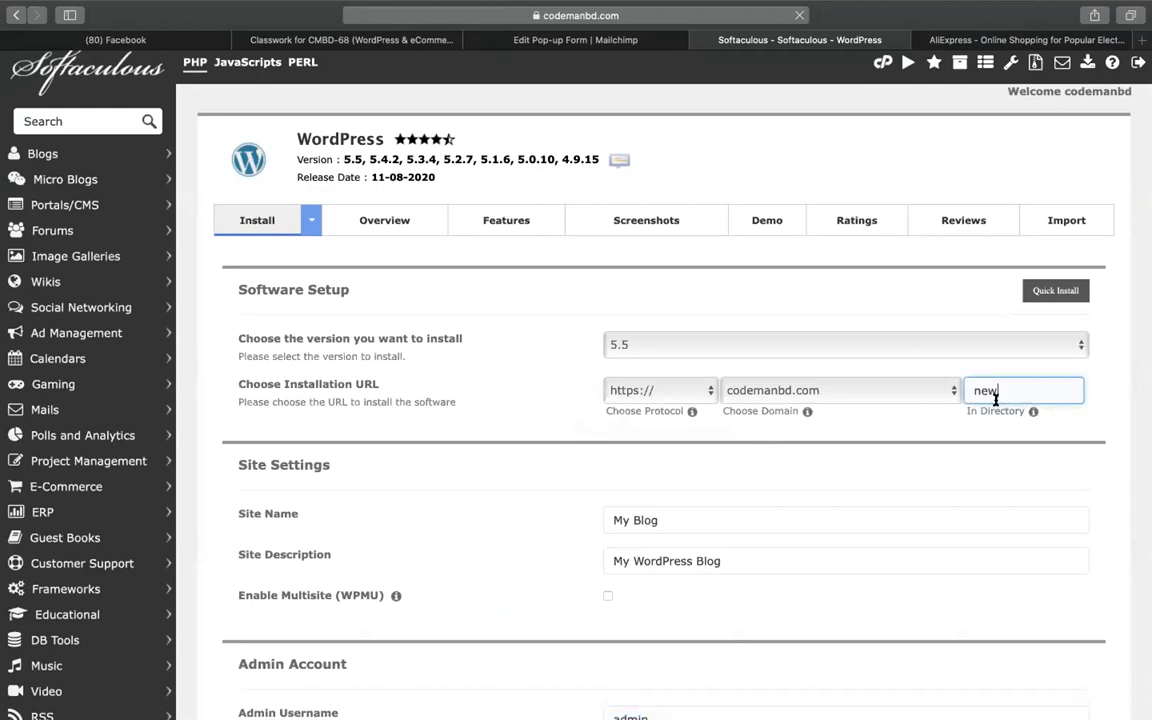
scroll(1005, 635, "down", 4)
scroll(710, 522, "down", 8)
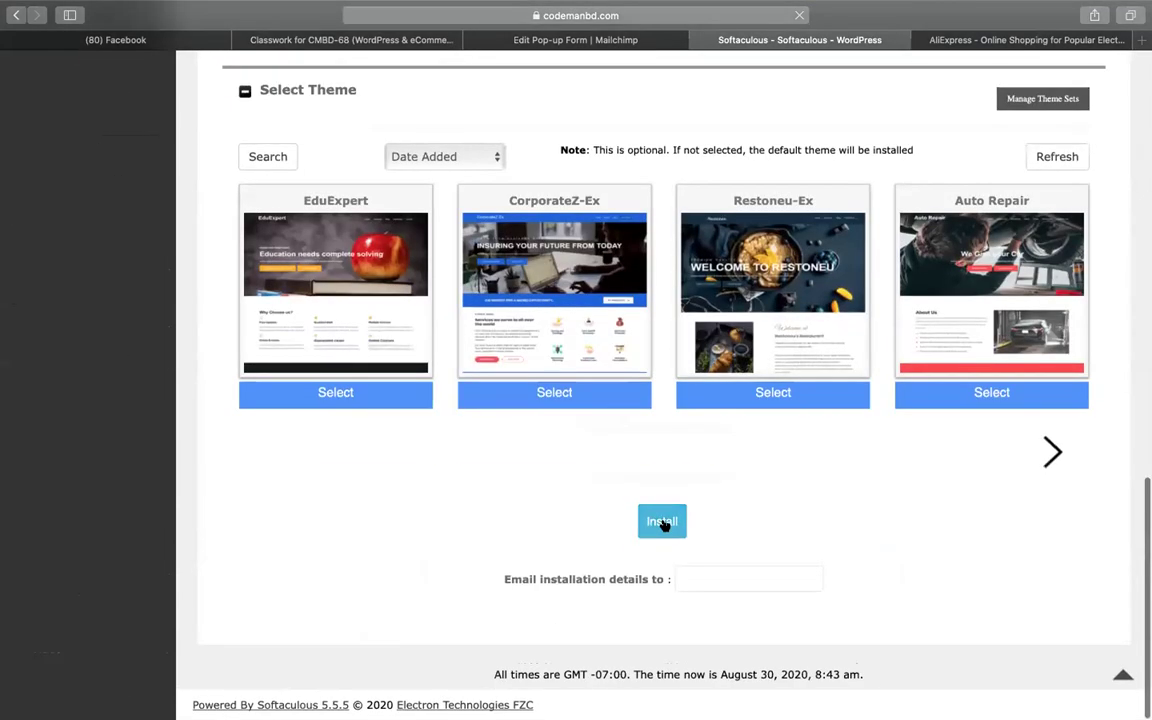
left_click(663, 520)
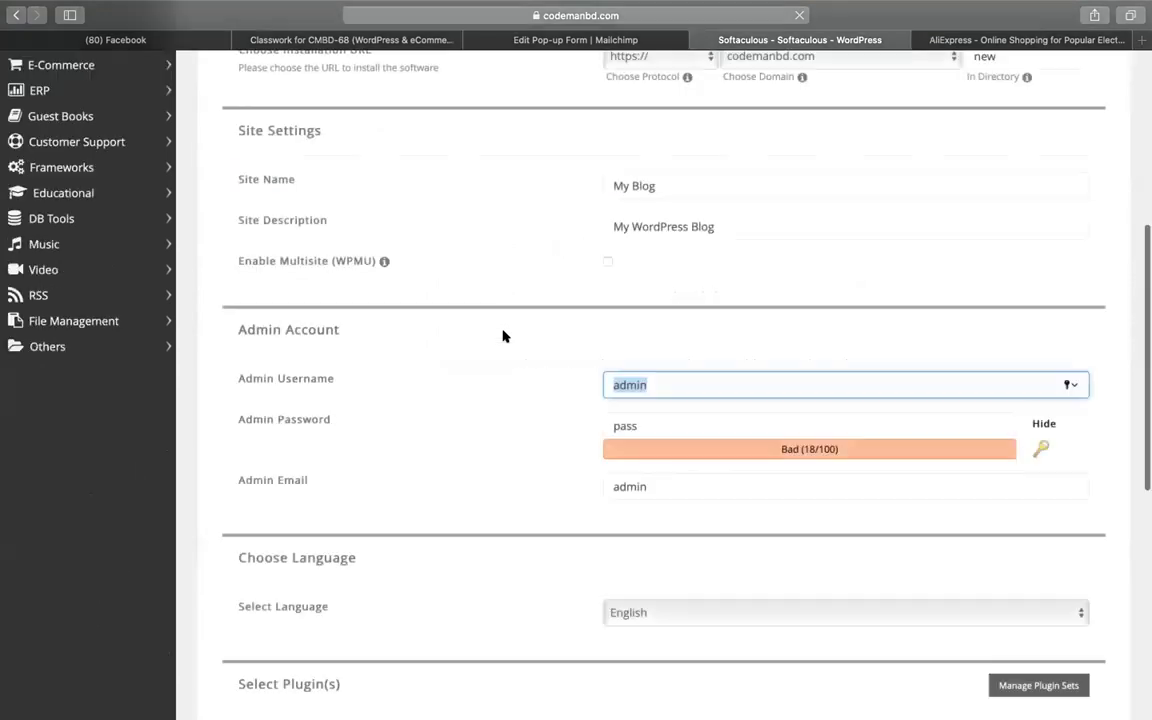
scroll(503, 390, "down", 2)
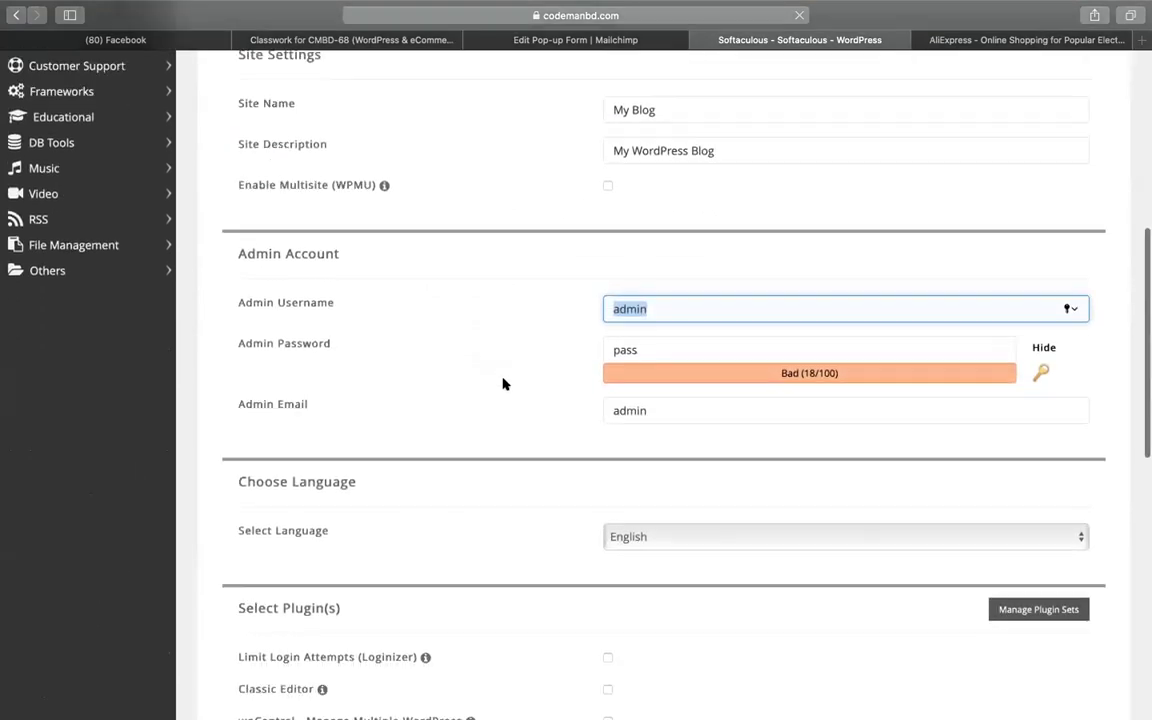
scroll(503, 384, "down", 2)
scroll(527, 527, "up", 10)
Scroll through the install form and expand its Advanced Options section
left_click_drag(294, 320, 432, 321)
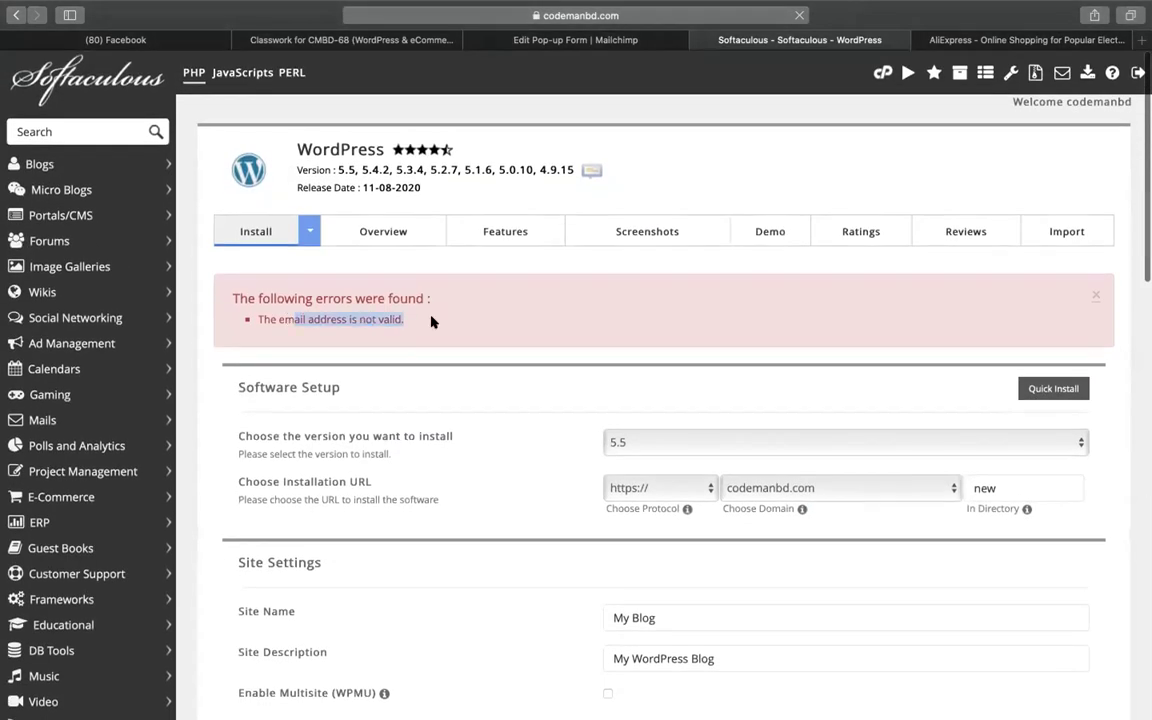
scroll(496, 375, "down", 10)
scroll(630, 373, "up", 4)
scroll(641, 381, "up", 10)
scroll(604, 386, "down", 15)
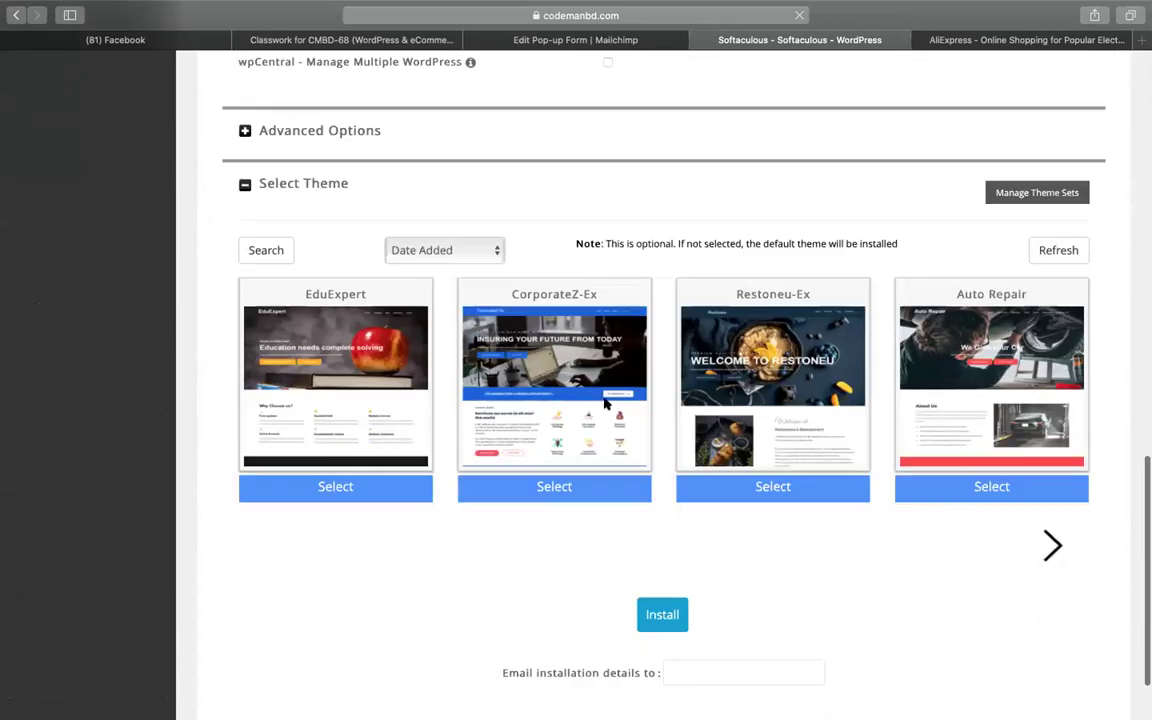
scroll(604, 400, "up", 3)
left_click(319, 329)
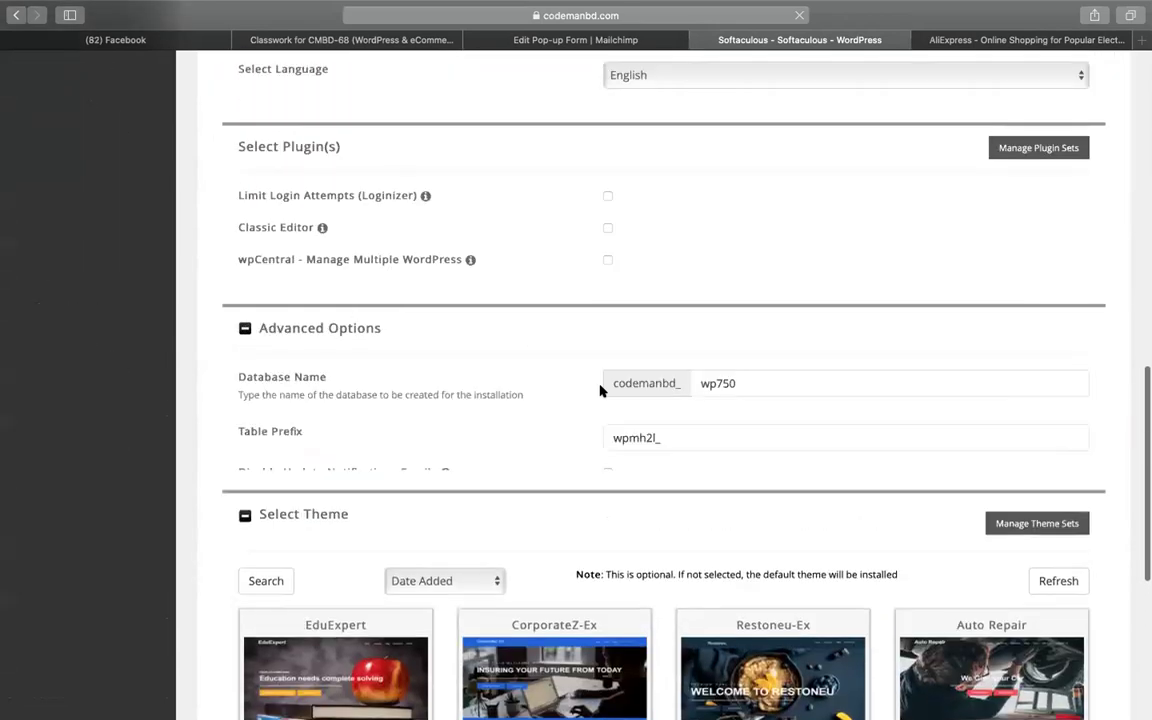
scroll(563, 450, "up", 3)
scroll(555, 452, "down", 8)
scroll(553, 453, "up", 15)
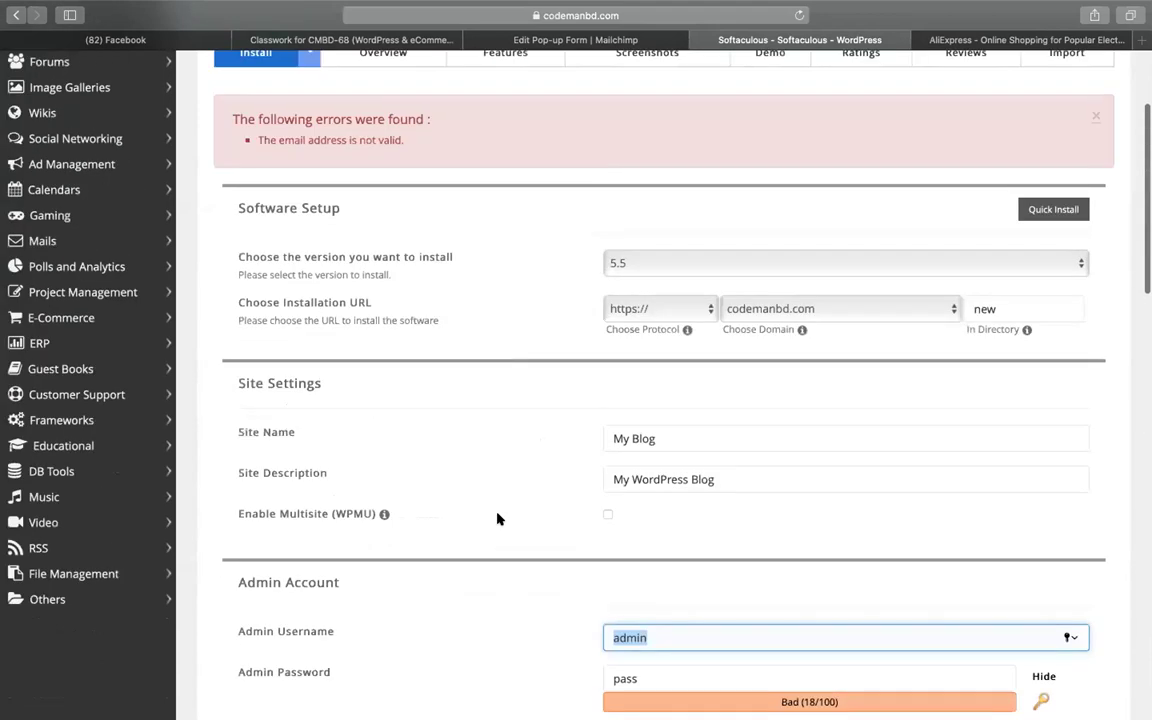
scroll(498, 518, "down", 3)
Retype the name part of the admin email address and resubmit the WordPress install
double_click(630, 613)
type("minhaz")
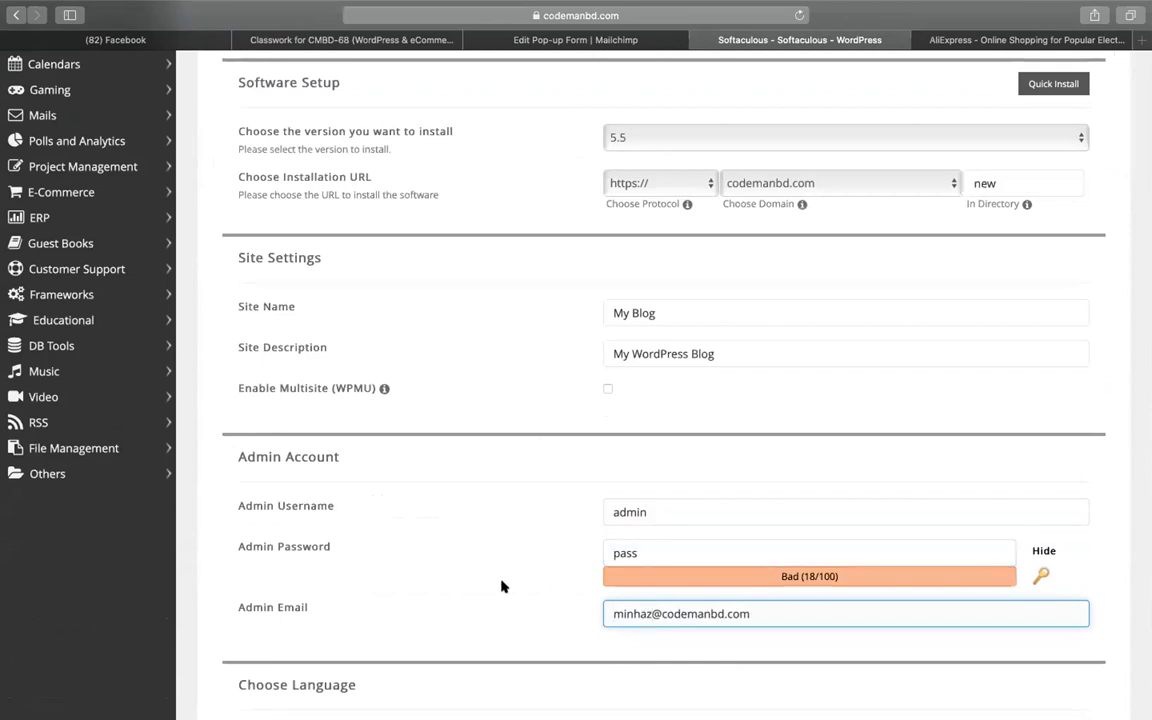
scroll(579, 609, "down", 4)
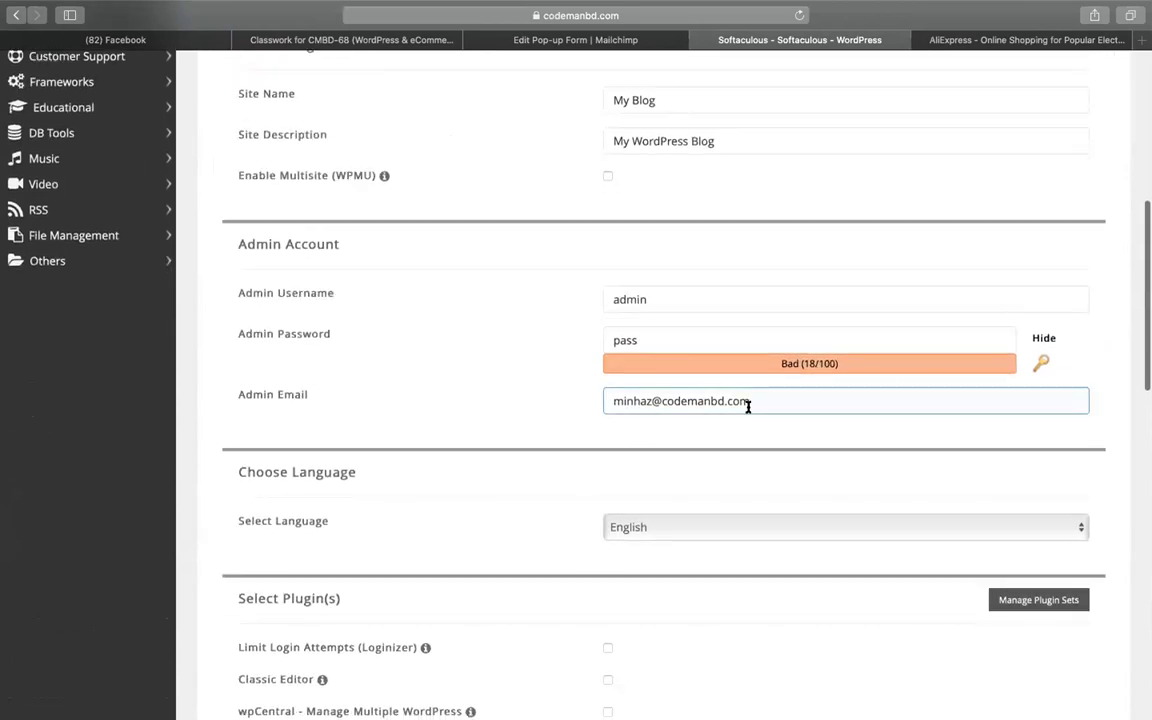
triple_click(671, 400)
left_click(543, 426)
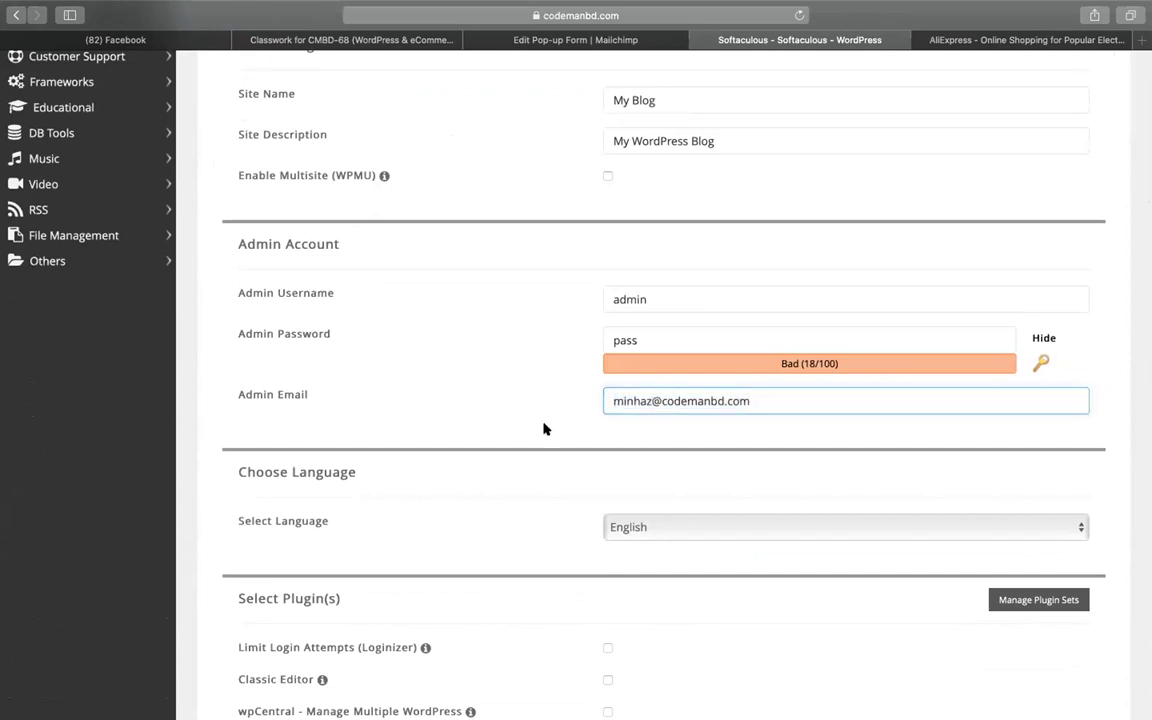
scroll(771, 481, "down", 1)
scroll(771, 482, "down", 15)
left_click(674, 524)
Search Google for 'wp central' and open the wpCentral plugin page
left_click(978, 40)
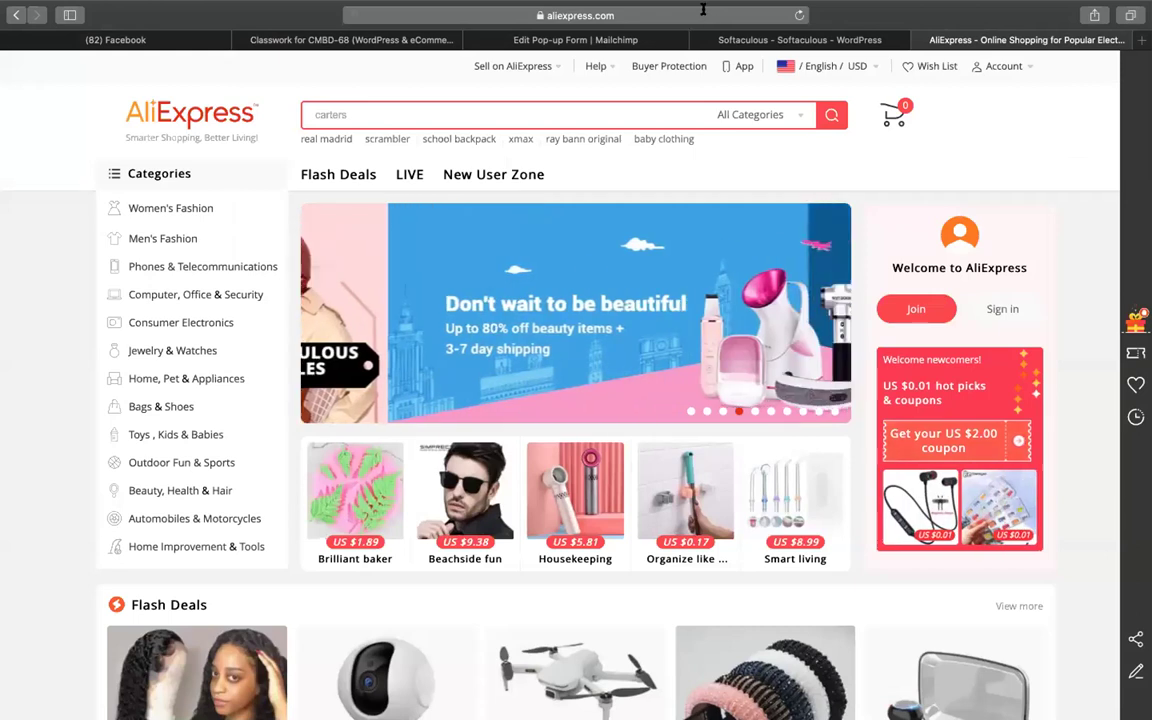
left_click(705, 15)
type("wp central")
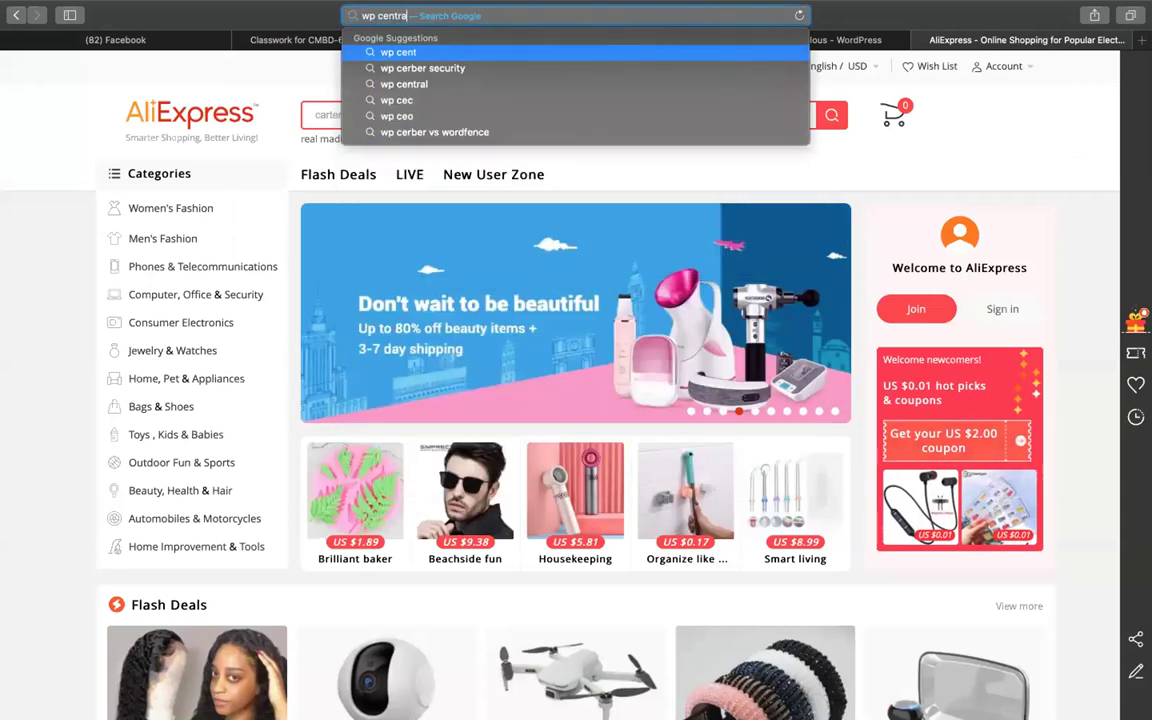
key("Return")
left_click(283, 218)
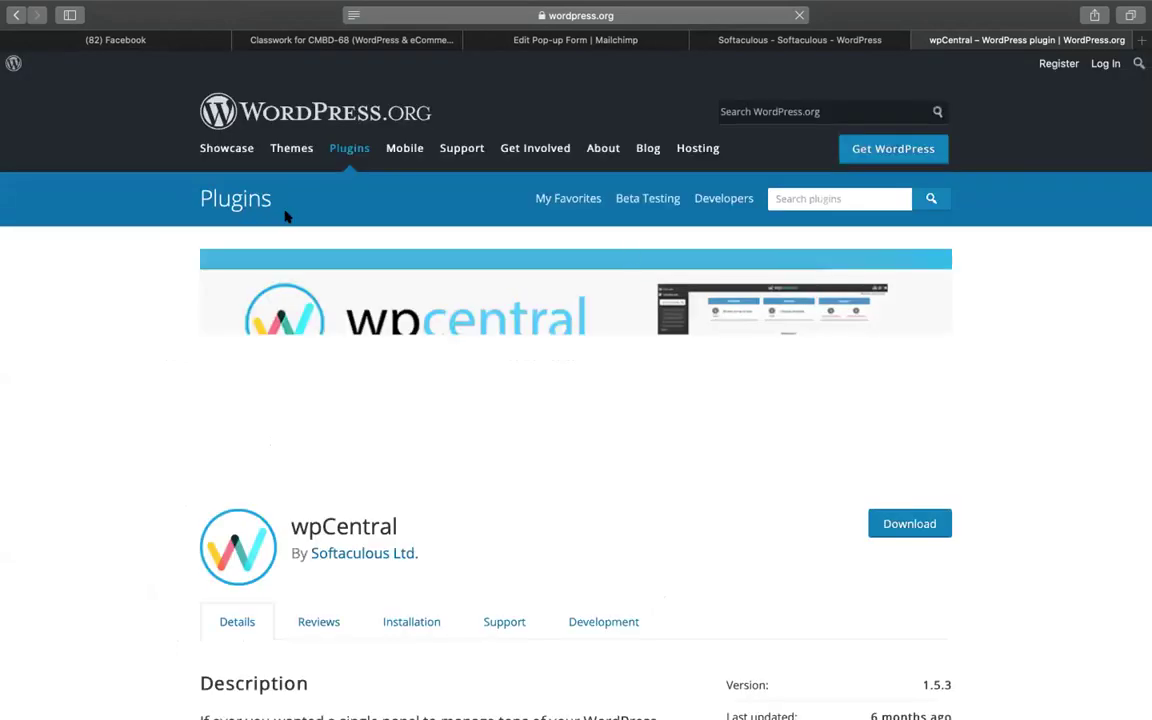
Read through the wpCentral plugin description, then return to the Mailchimp connection dialog
scroll(530, 507, "down", 4)
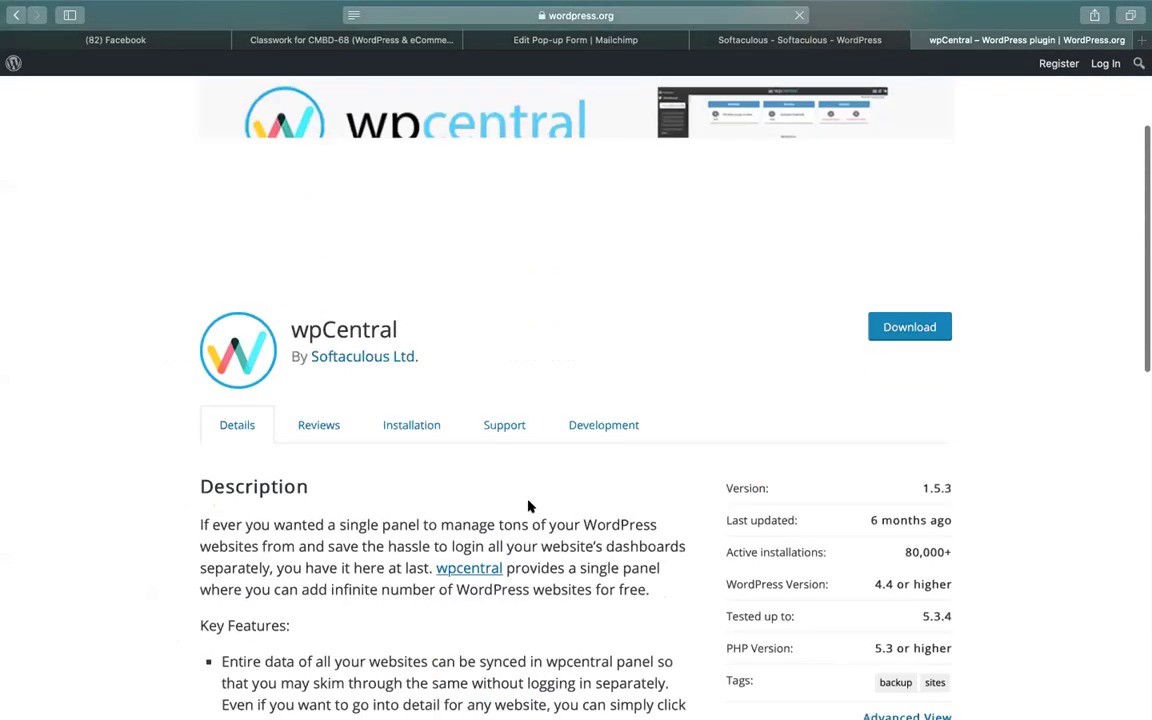
scroll(330, 528, "down", 1)
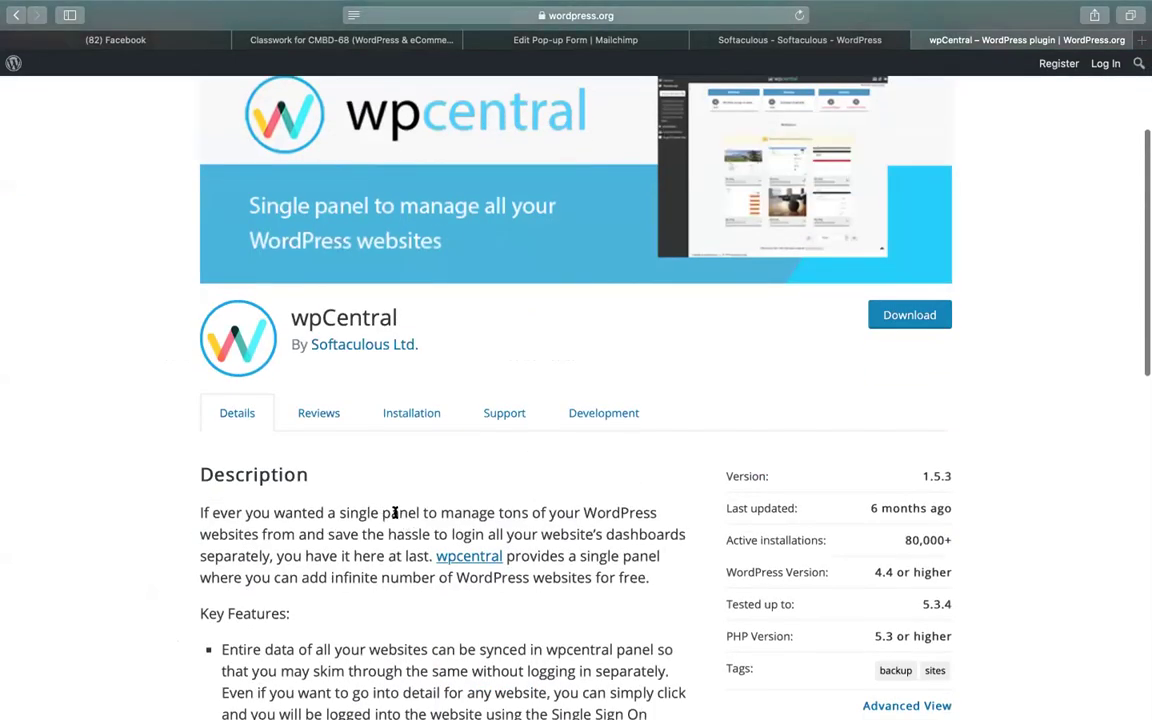
left_click_drag(332, 511, 458, 514)
left_click(485, 522)
double_click(505, 512)
left_click(283, 550)
left_click_drag(296, 535, 207, 530)
left_click(634, 17)
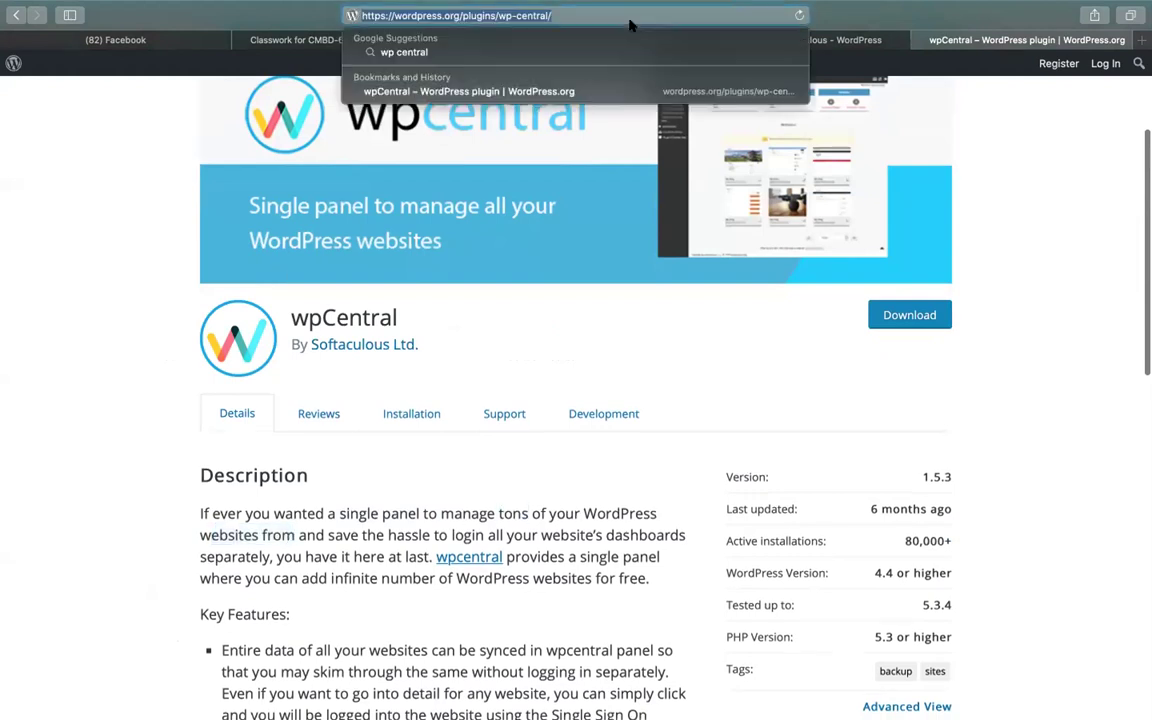
key("Escape")
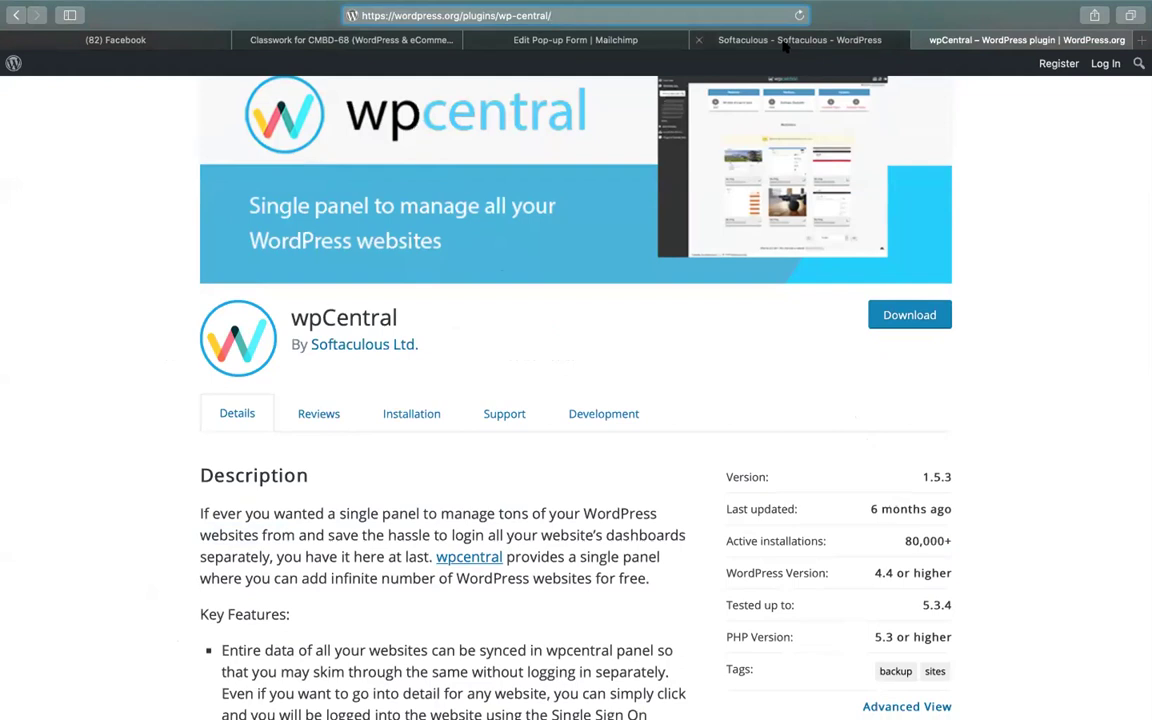
left_click(560, 42)
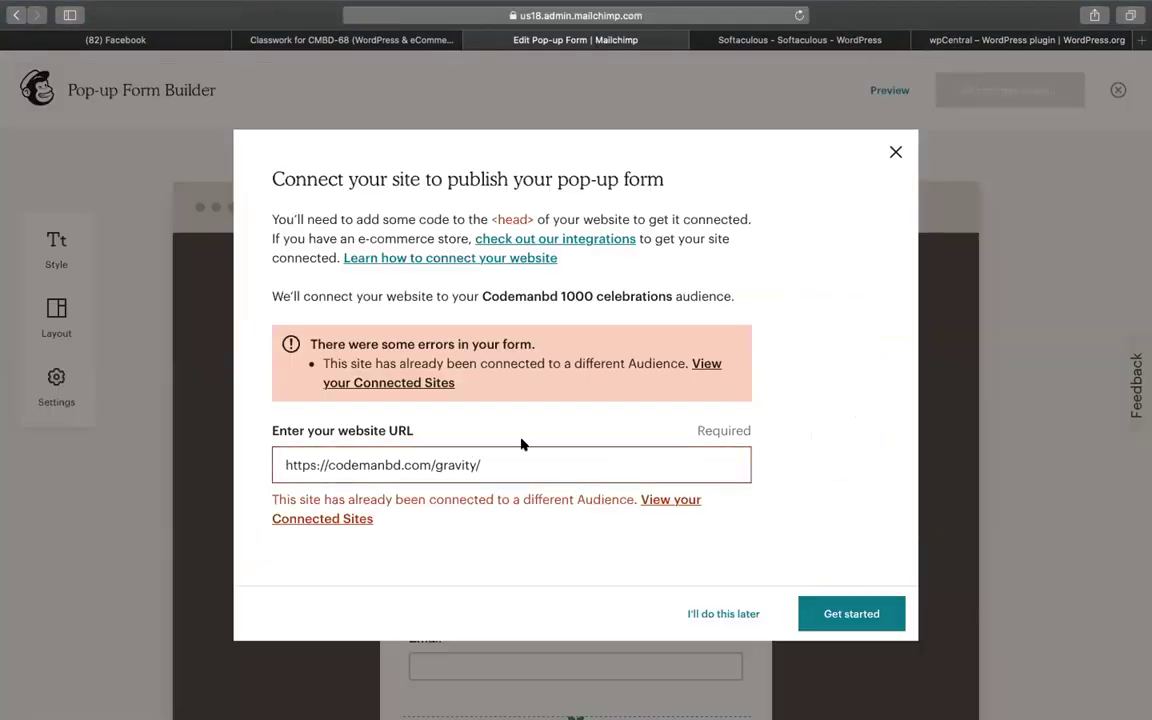
Open the new site's WordPress admin address from the Softaculous install results in a new tab
left_click(755, 42)
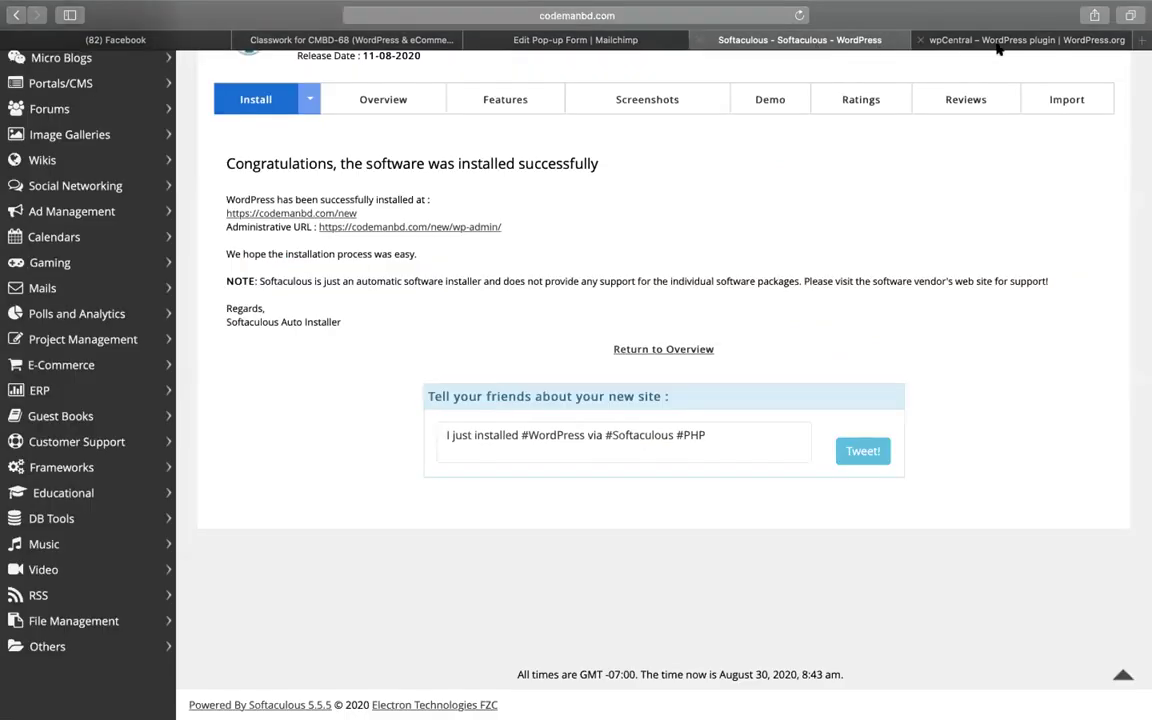
left_click(914, 42)
left_click(834, 39)
left_click(433, 226)
left_click(952, 39)
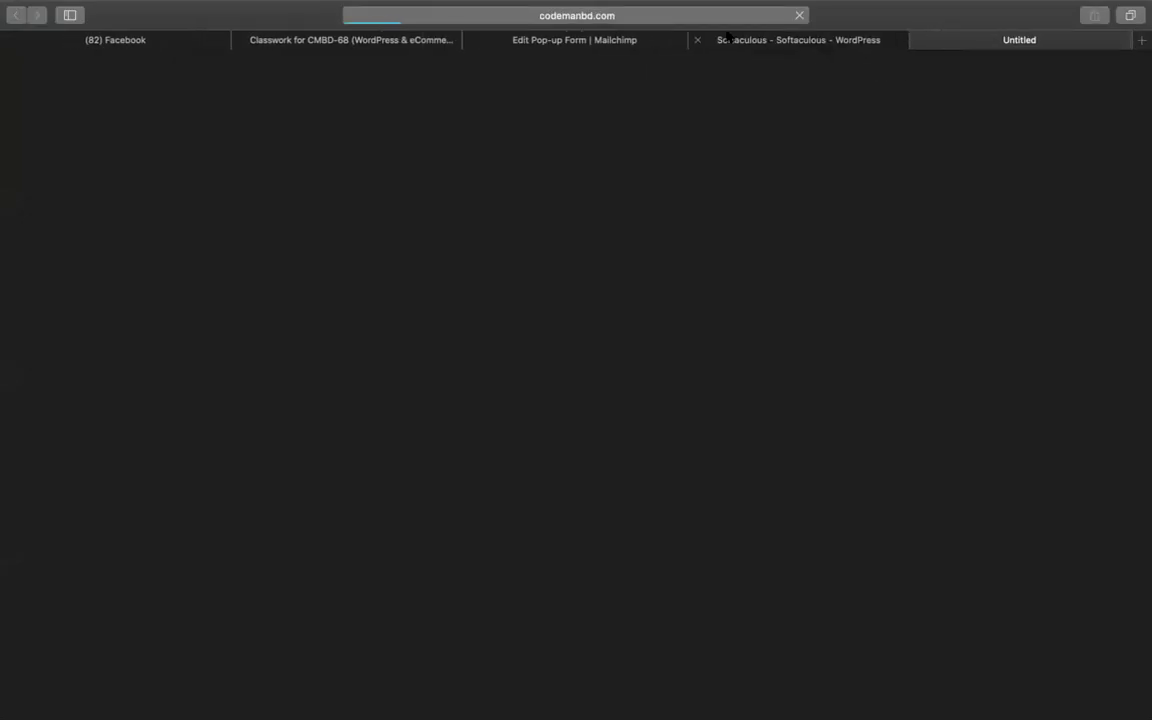
left_click(753, 16)
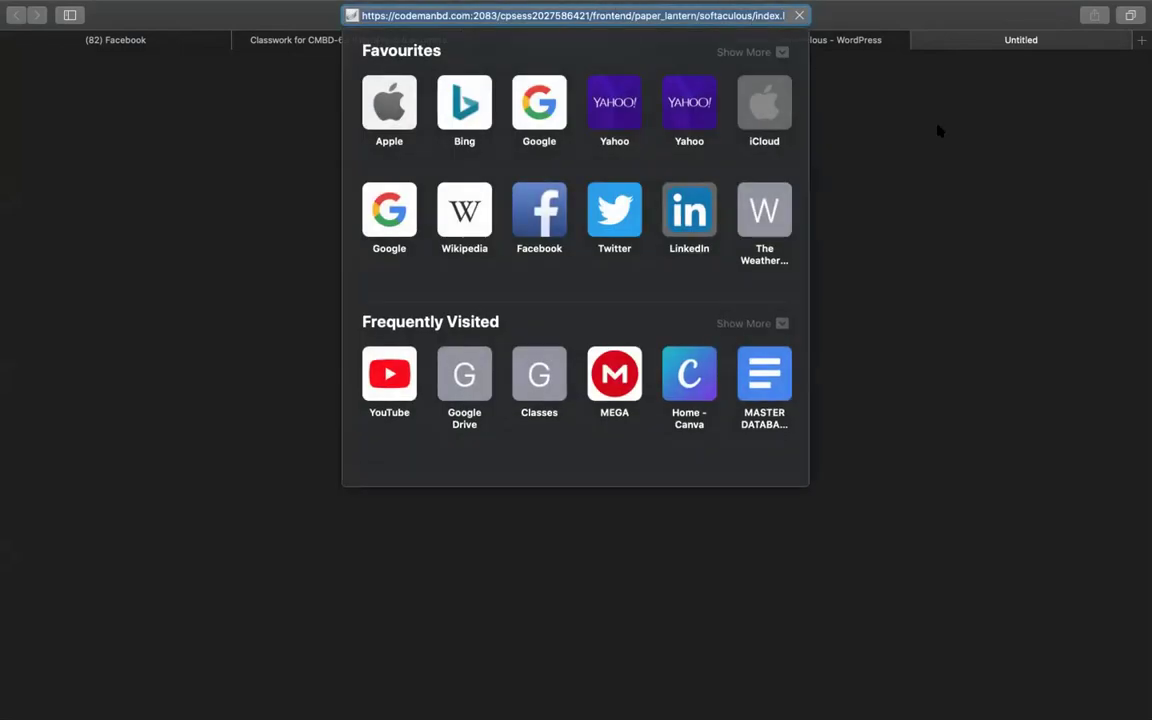
key("Return")
left_click(848, 45)
left_click(1012, 40)
left_click(603, 16)
type("https://codemanbd.com/new/wp-admin/")
key("Return")
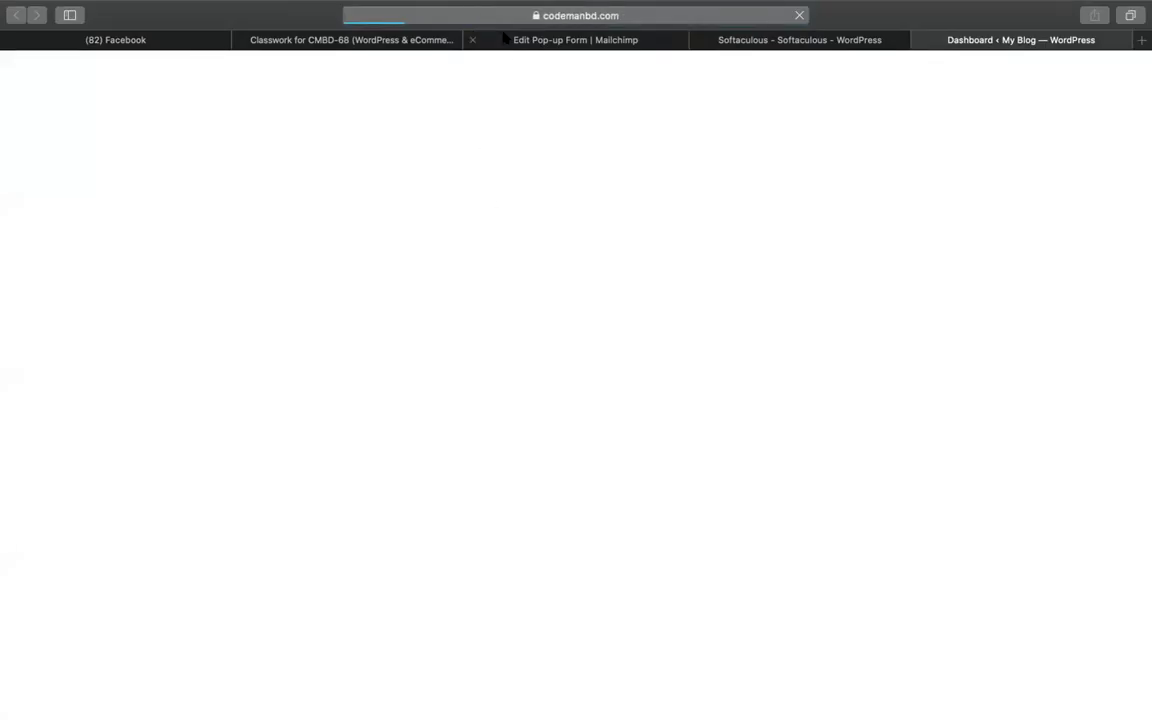
left_click(503, 38)
left_click(507, 450)
key("super+a")
type("https://codemanbd.com/new/")
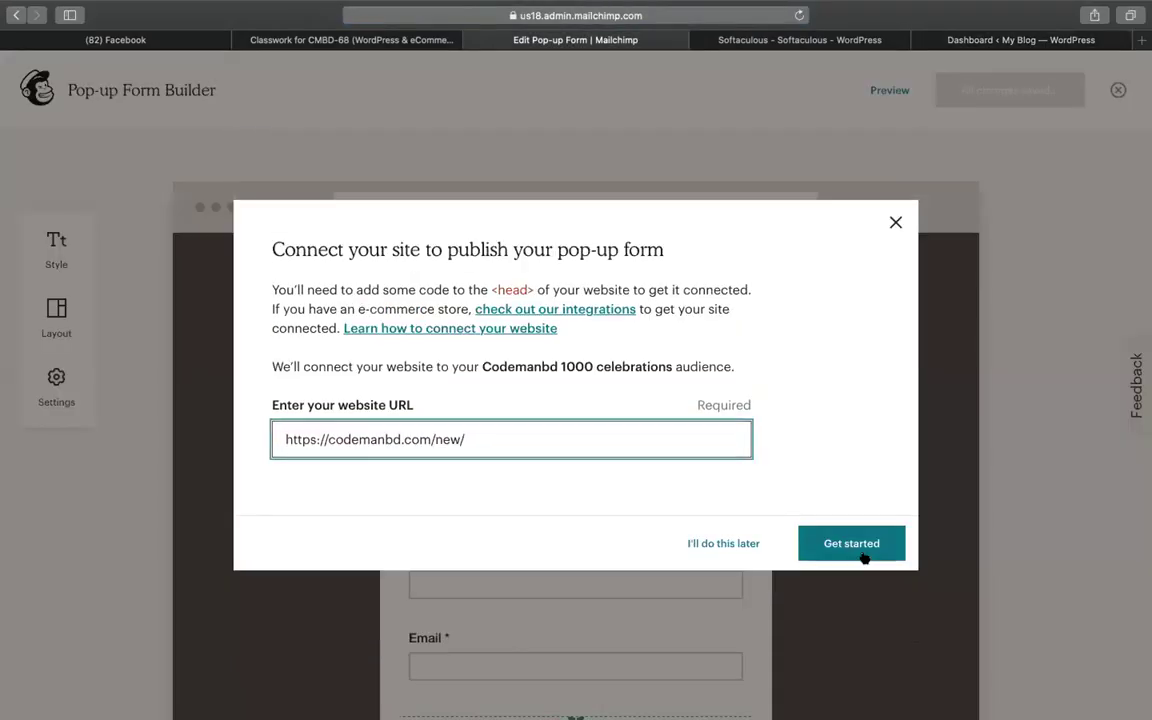
left_click(842, 550)
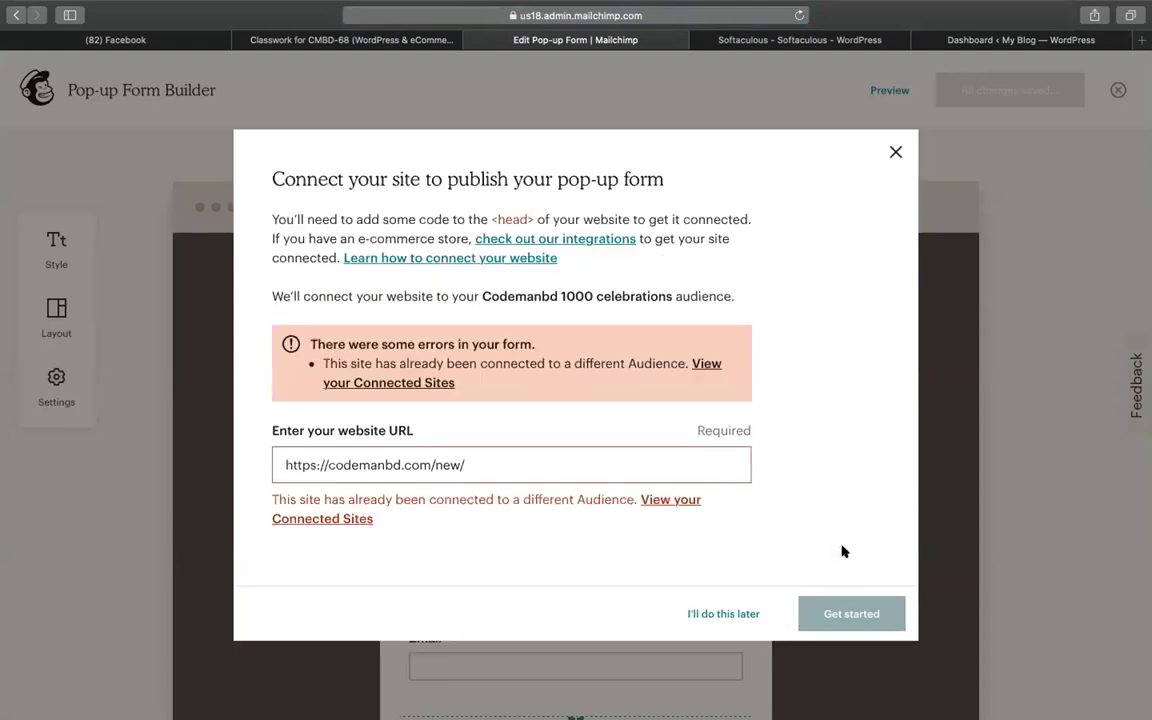
left_click(403, 454)
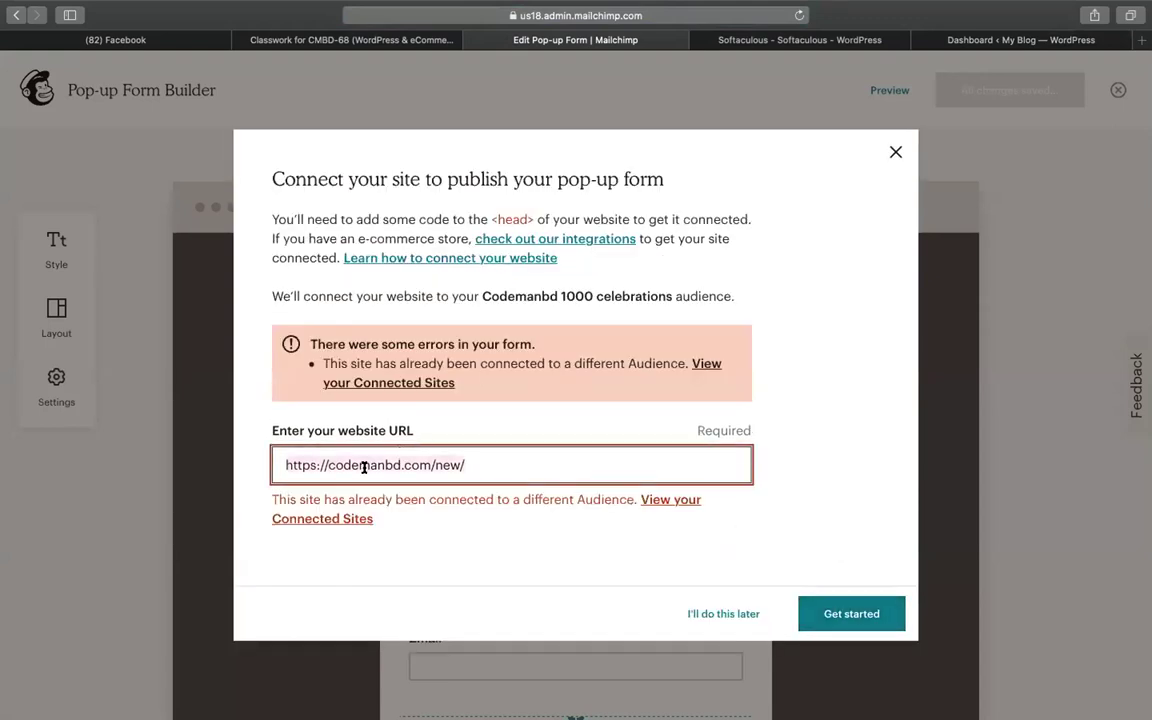
Enter the blog's domain and paste it into Mailchimp's website URL field instead
left_click(920, 40)
left_click(728, 12)
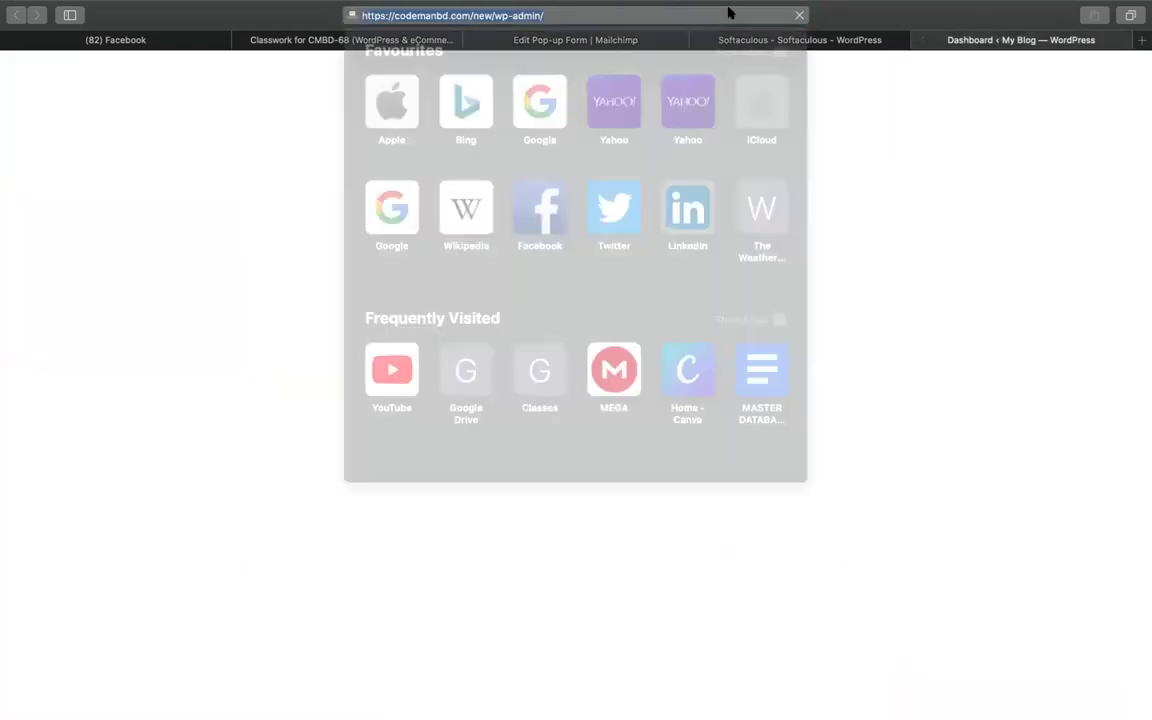
type("whatminhazulasifwrite.com")
key("Right")
type("/")
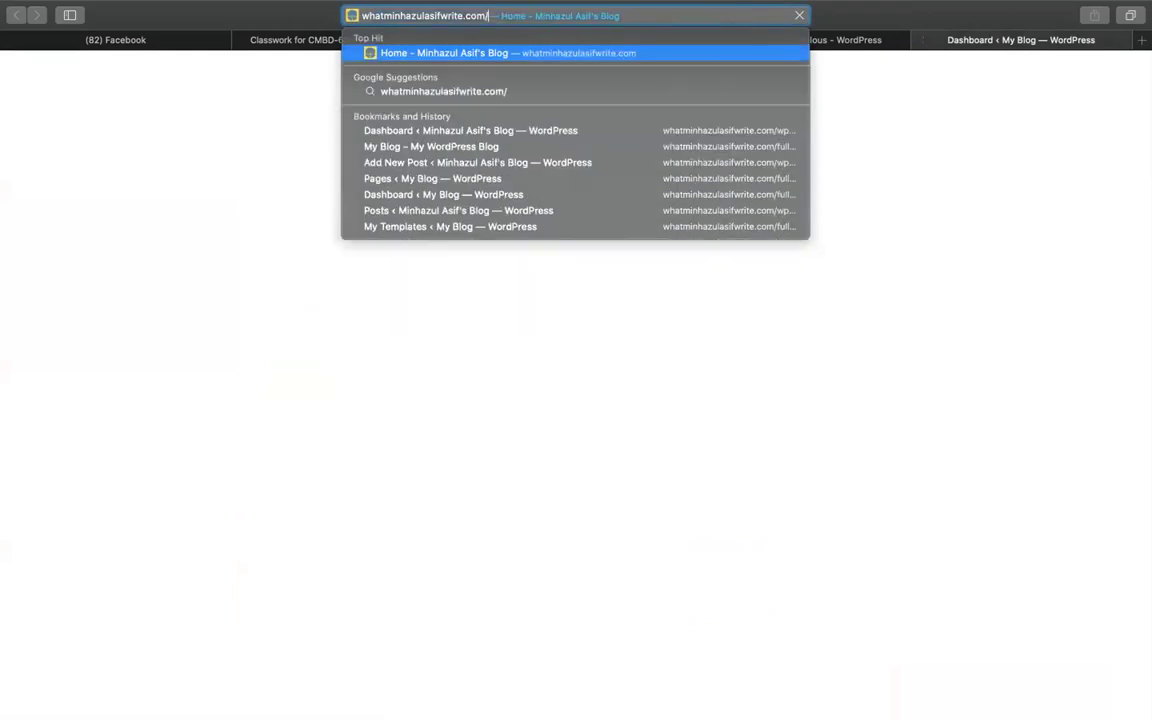
left_click(843, 42)
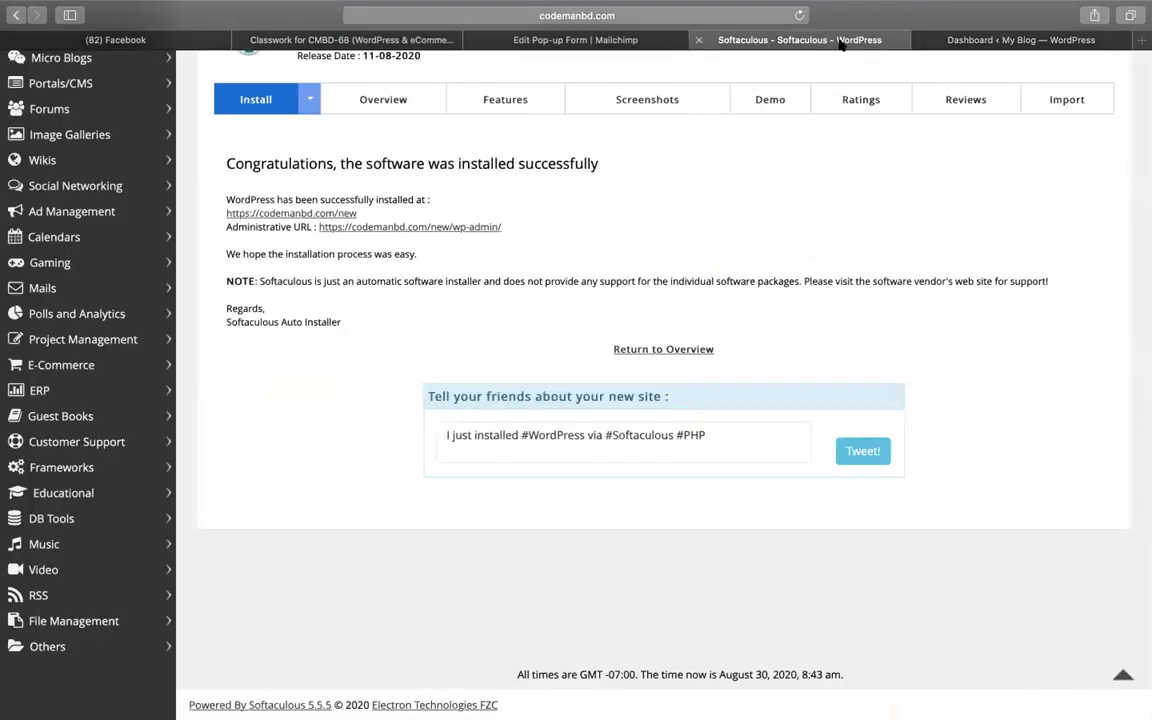
left_click(593, 45)
key("super+a")
type("http://whatminhazulasifwrite.com/")
Submit the blog's domain with Get started and copy the resulting connection script
left_click(852, 540)
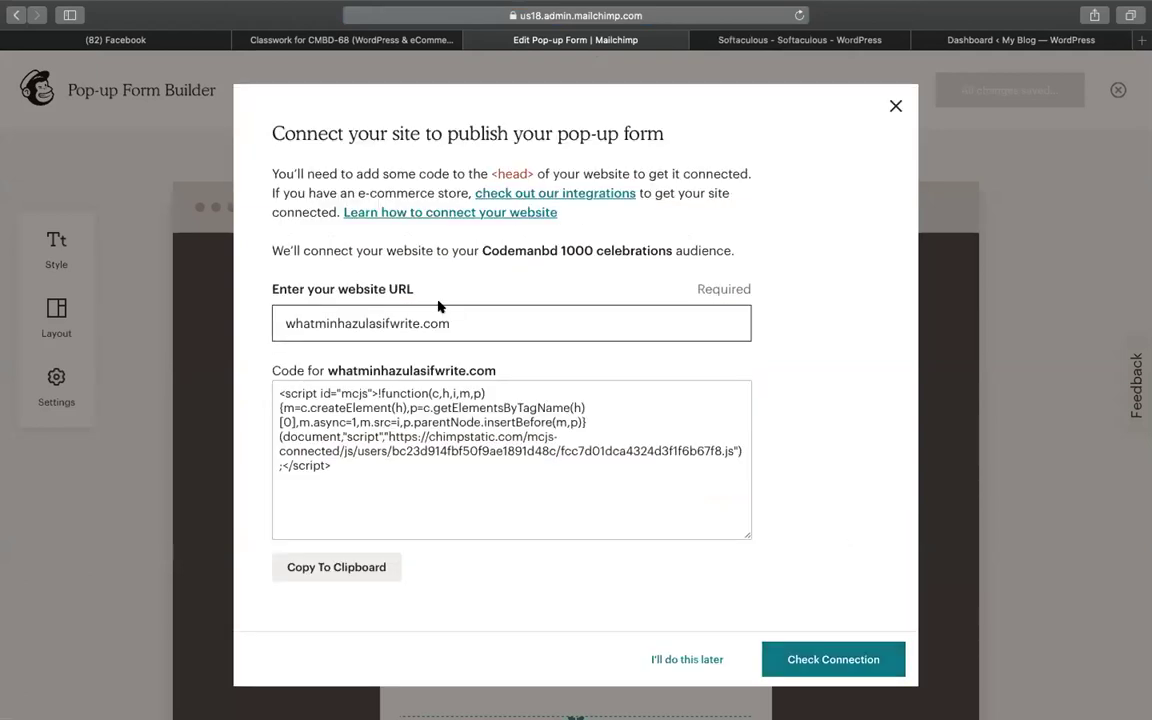
left_click(405, 324)
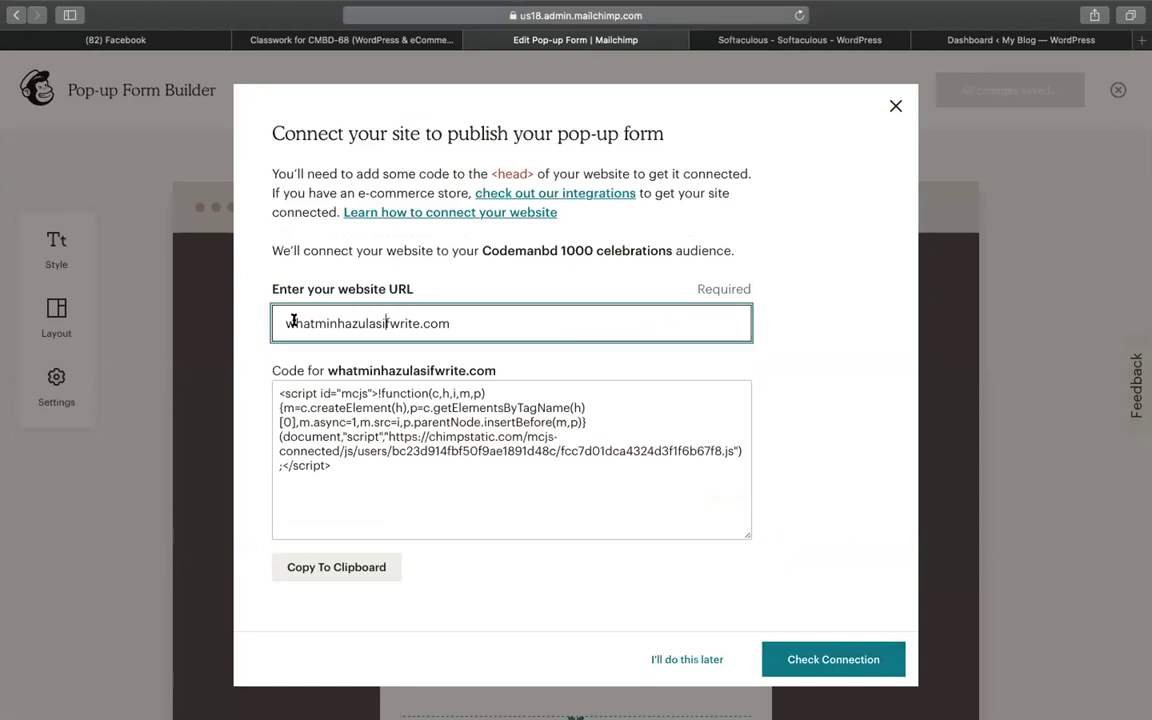
left_click(451, 408)
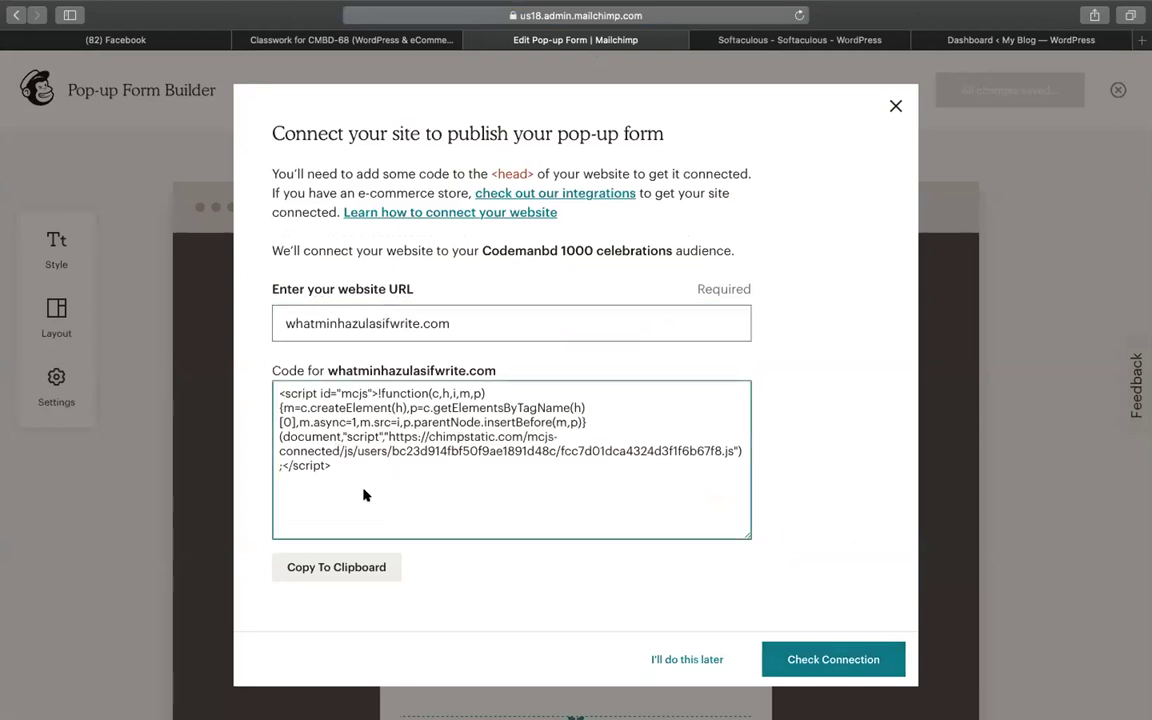
left_click(345, 440)
left_click(290, 400)
left_click(284, 392)
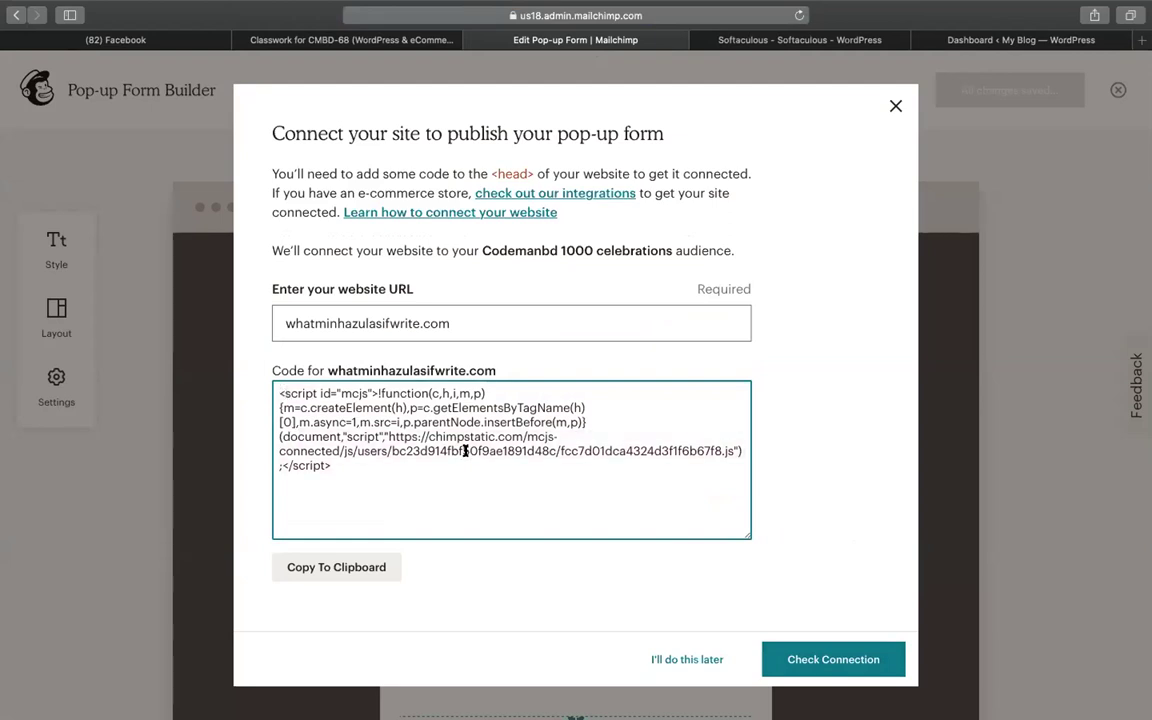
left_click(365, 471)
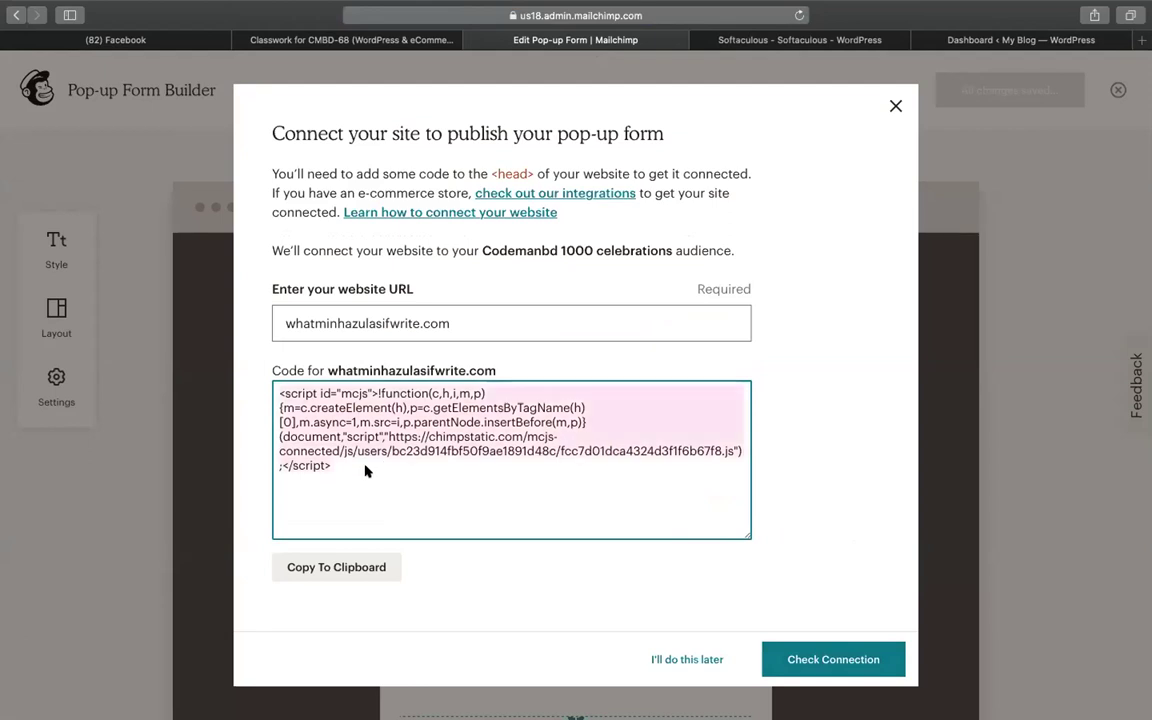
right_click(367, 468)
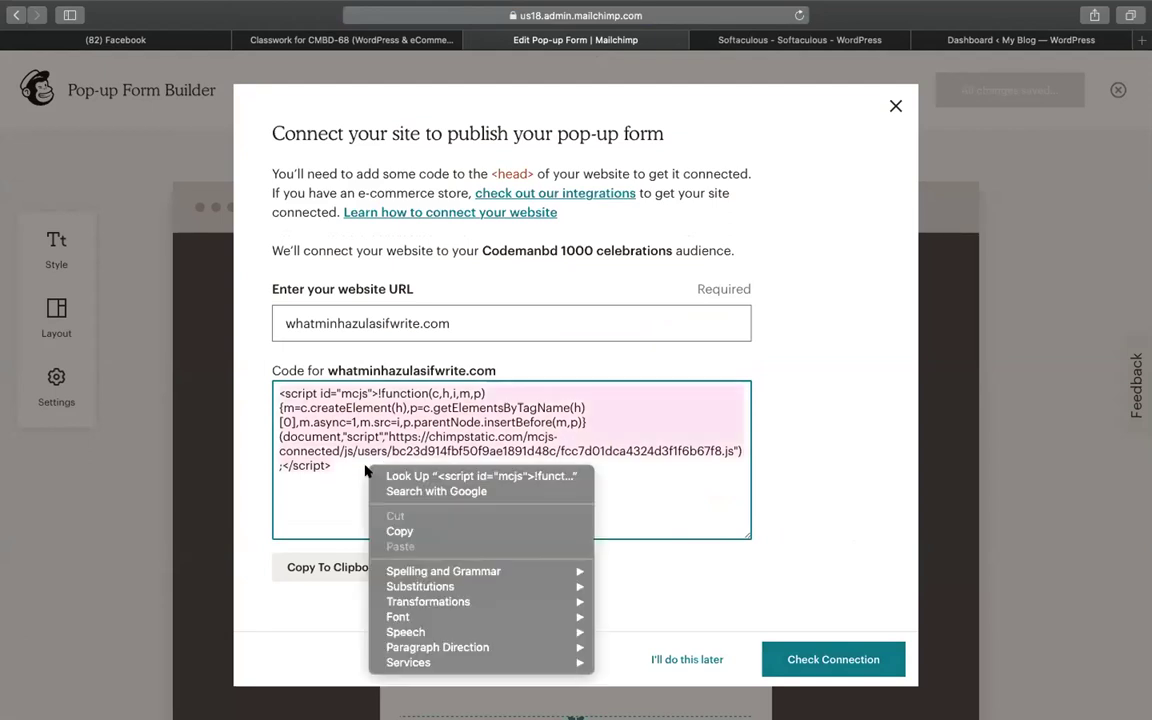
left_click(400, 532)
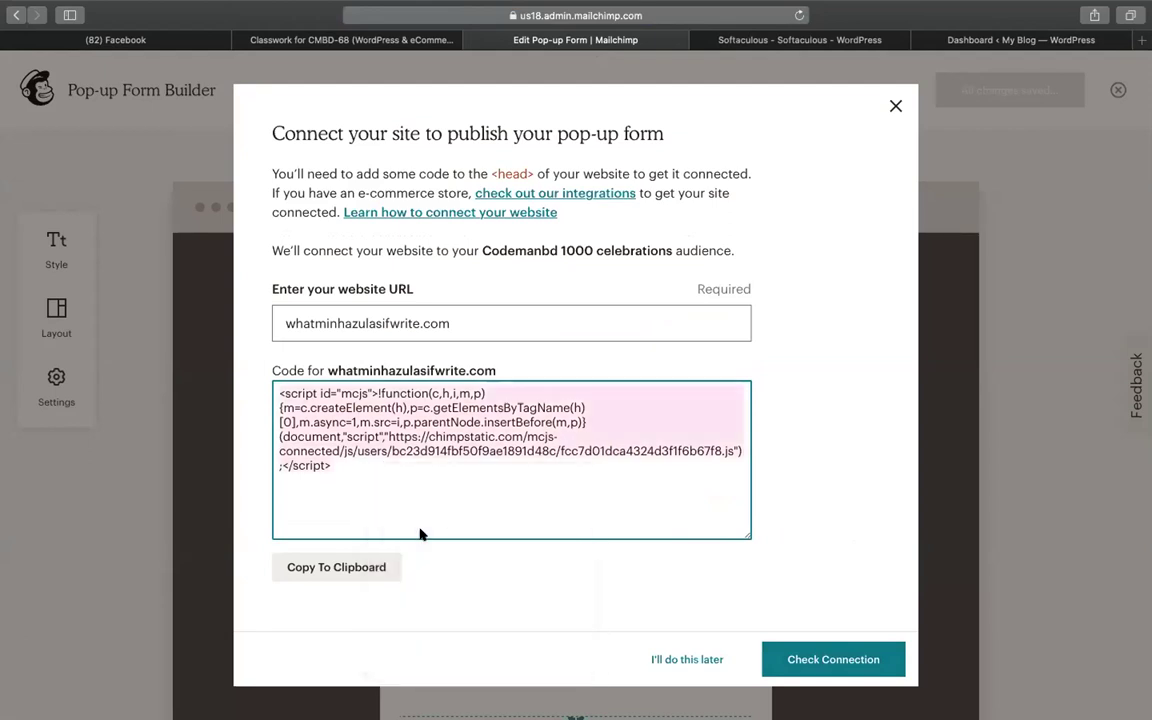
Open Appearance > Theme Editor on the blog's dashboard, briefly rechecking the Mailchimp code
left_click(955, 45)
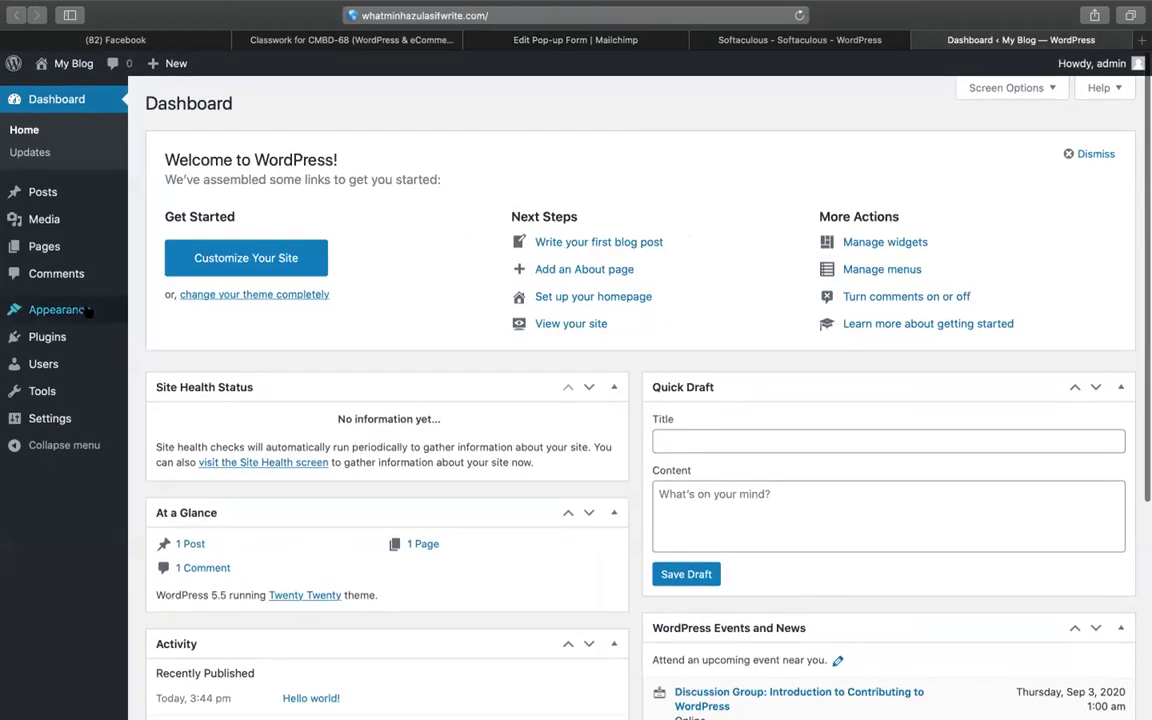
mouse_move(85, 311)
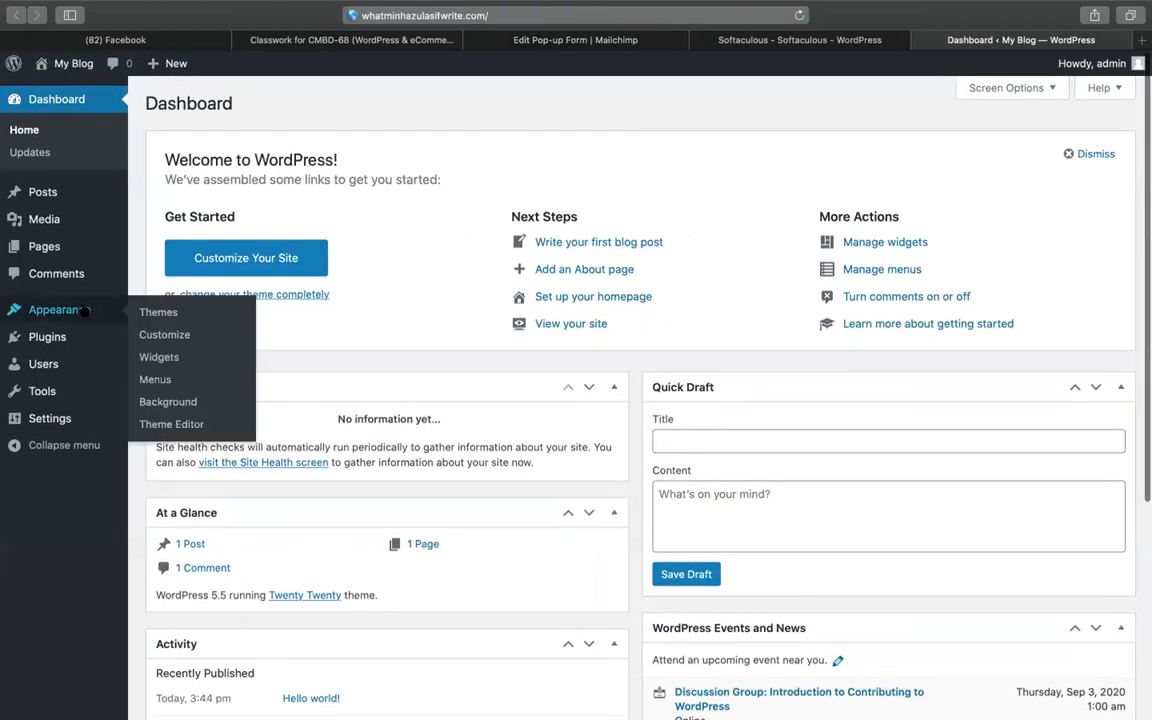
left_click(165, 425)
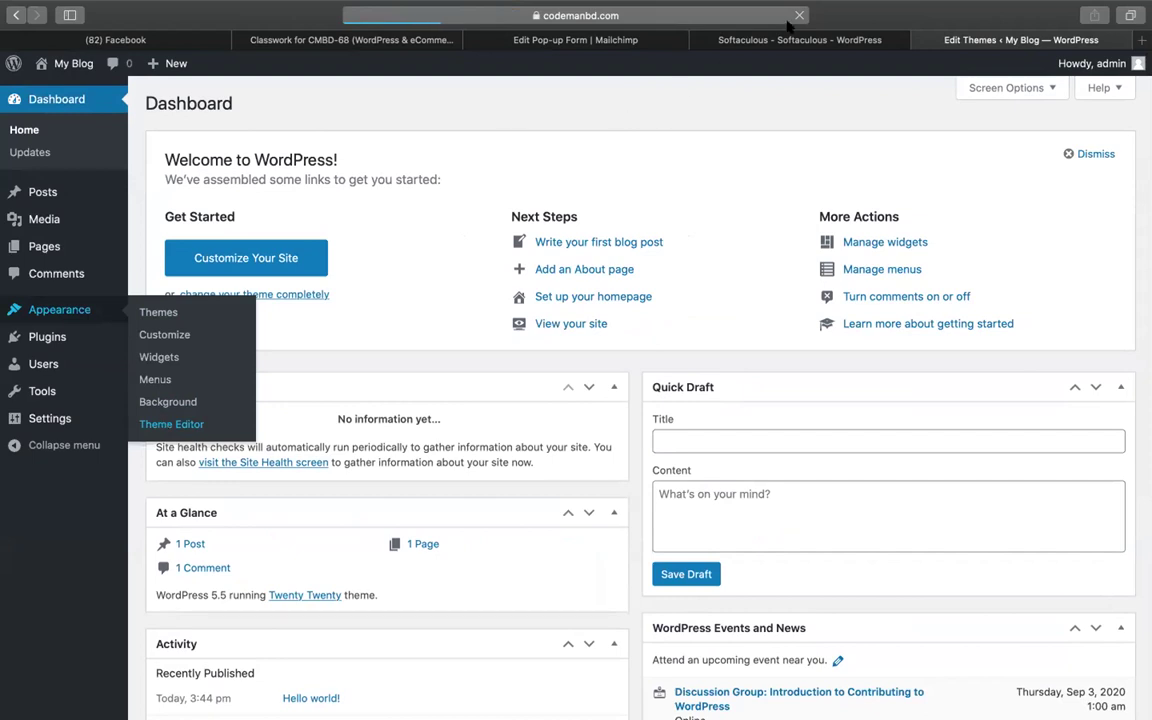
left_click(700, 37)
left_click(515, 44)
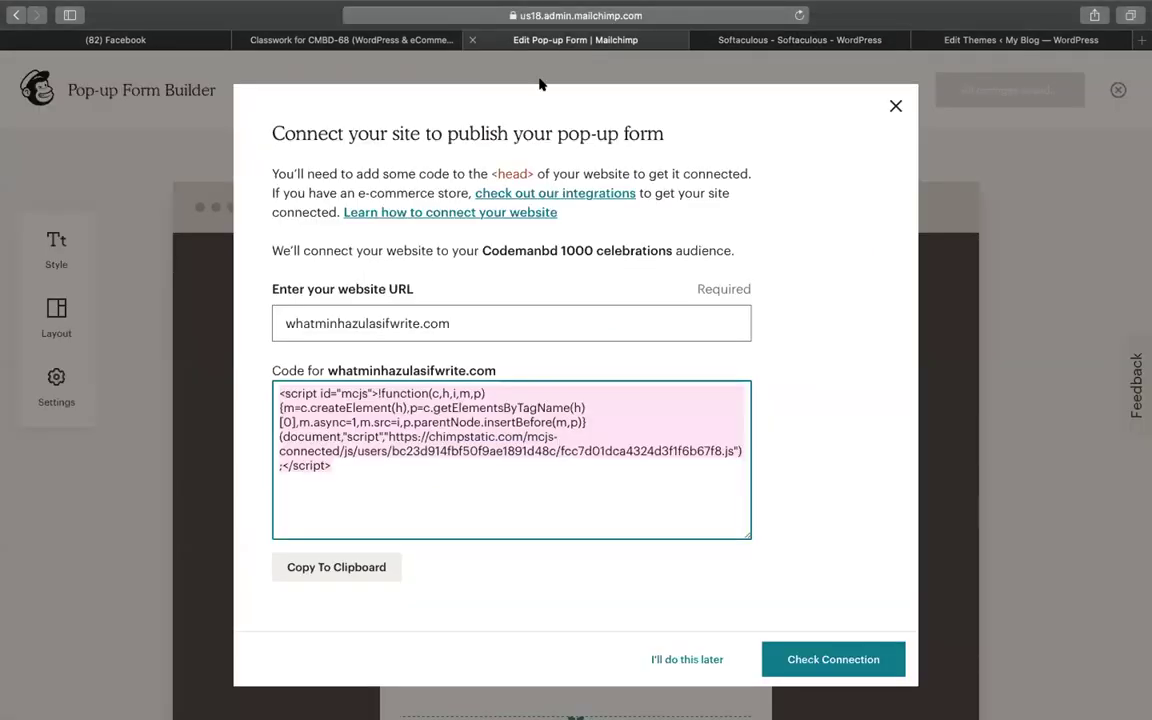
left_click(296, 393)
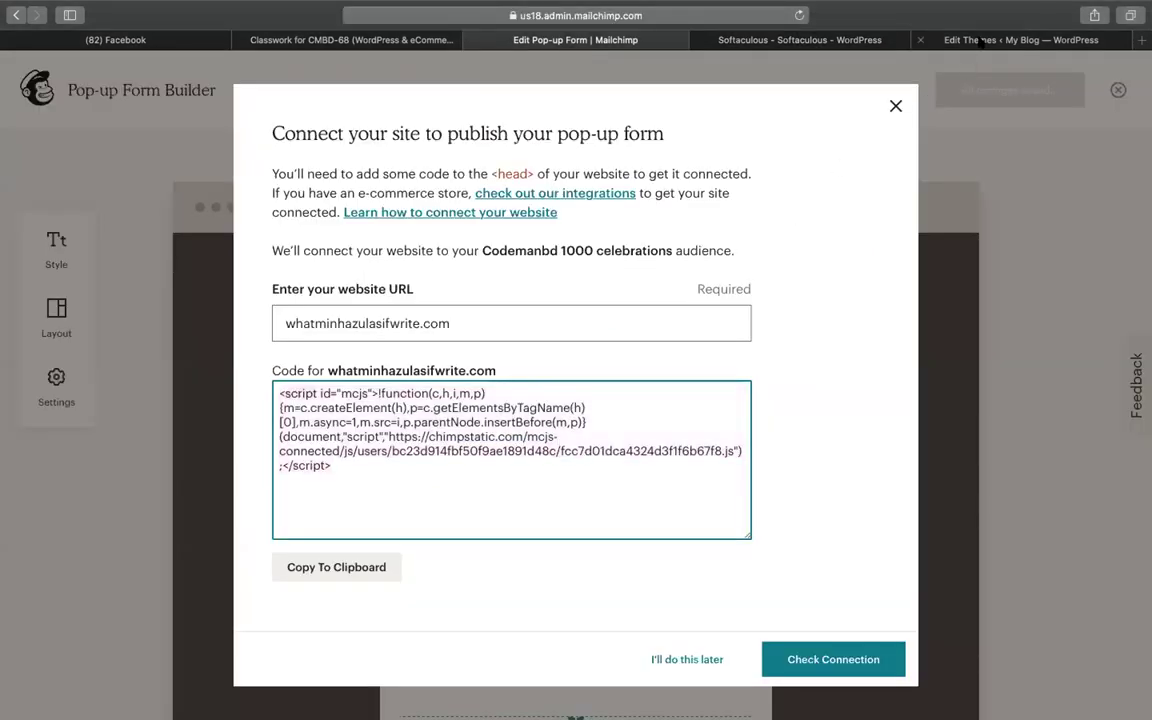
left_click(982, 41)
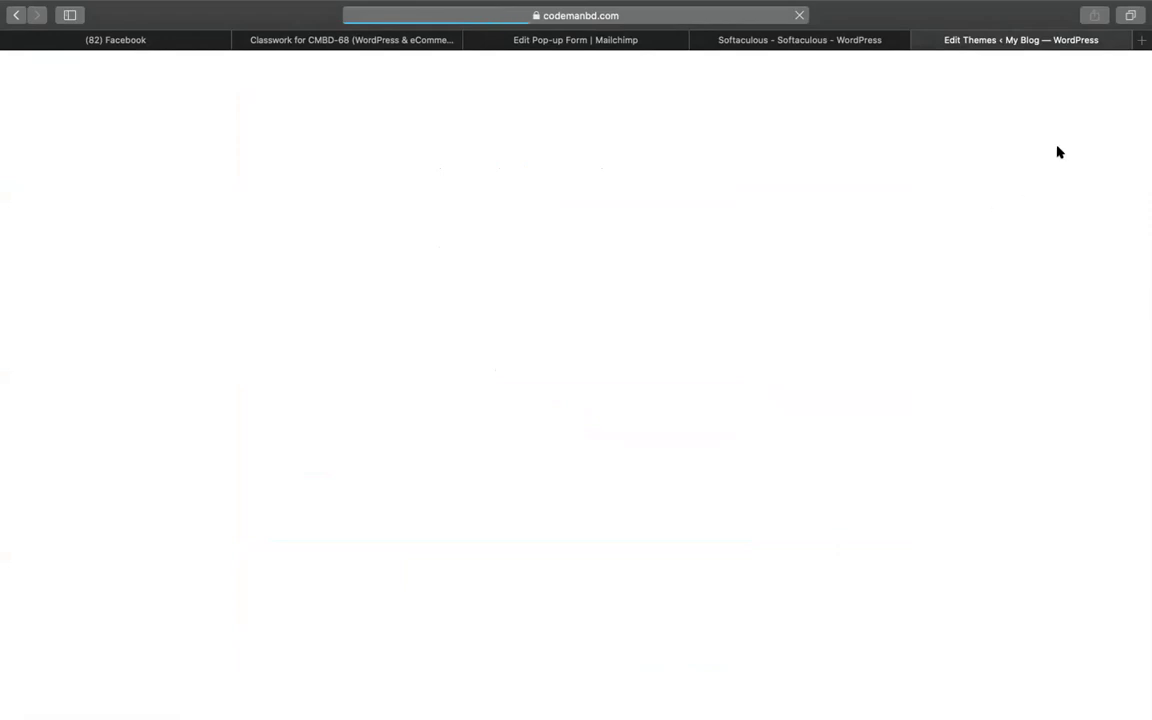
left_click(1141, 40)
type("fiverr.com")
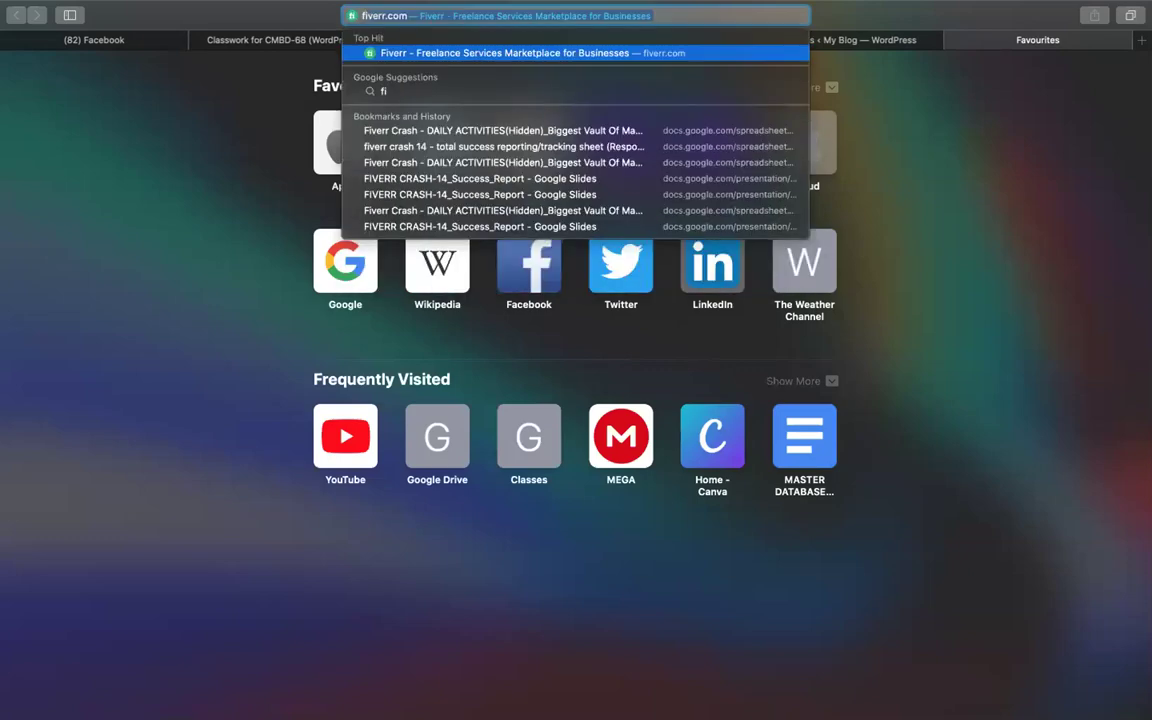
key("Return")
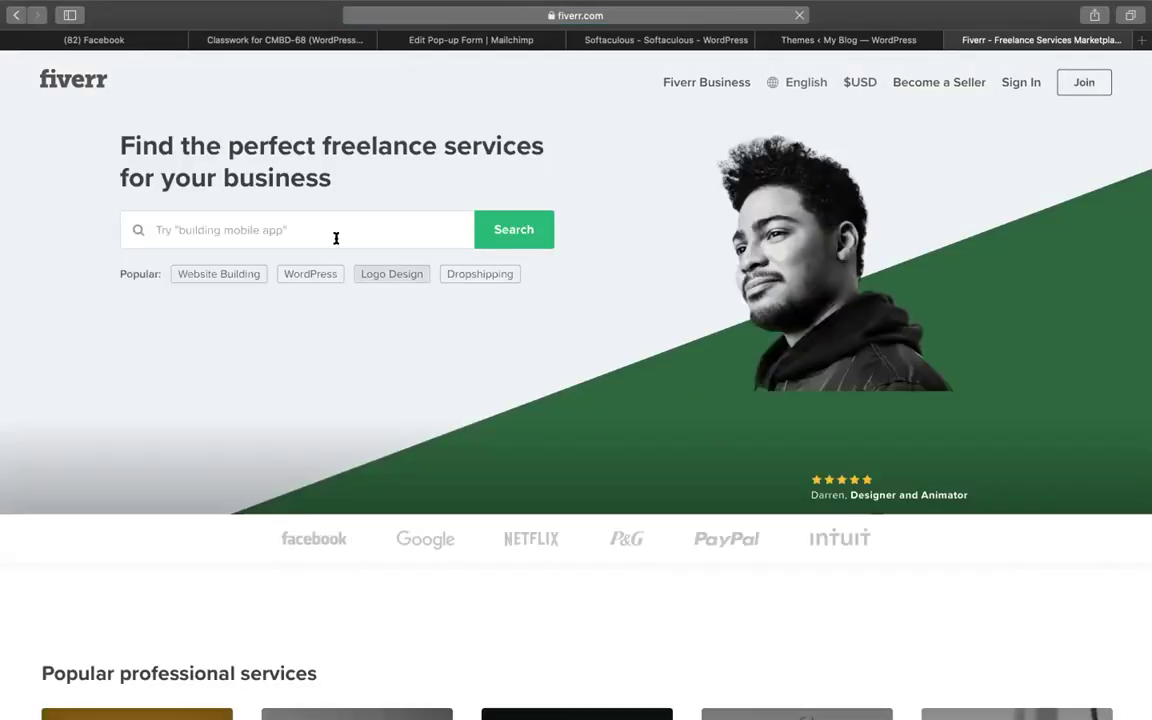
left_click(336, 238)
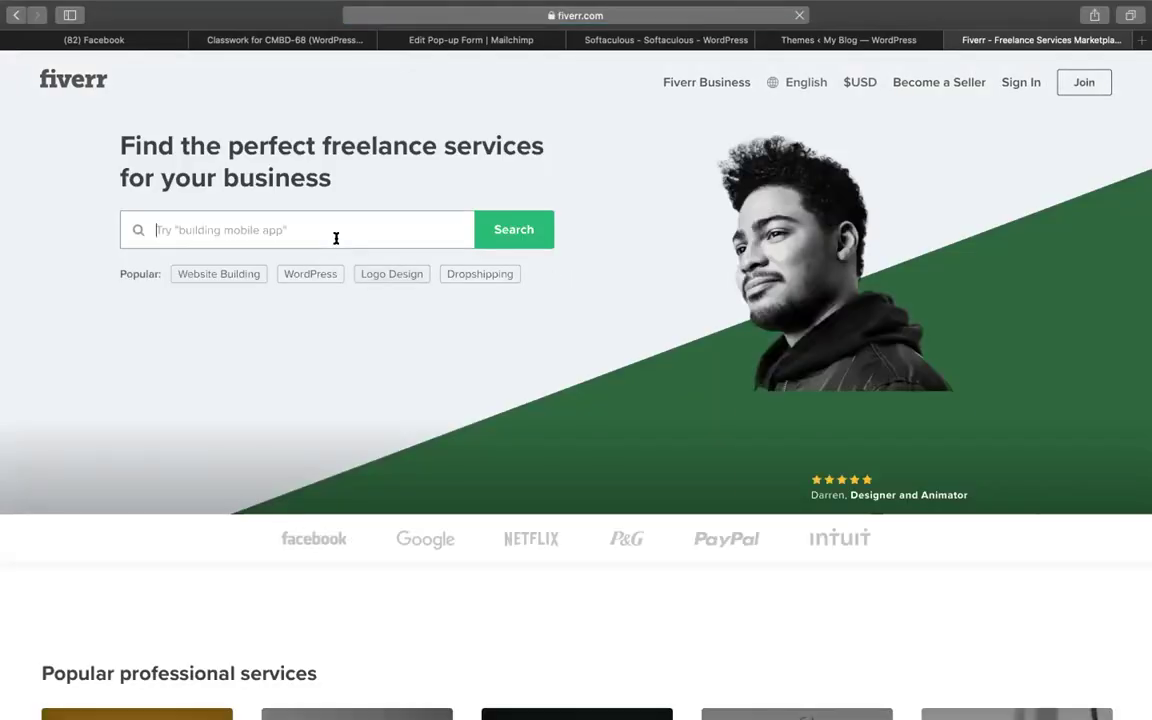
type("mailchimp")
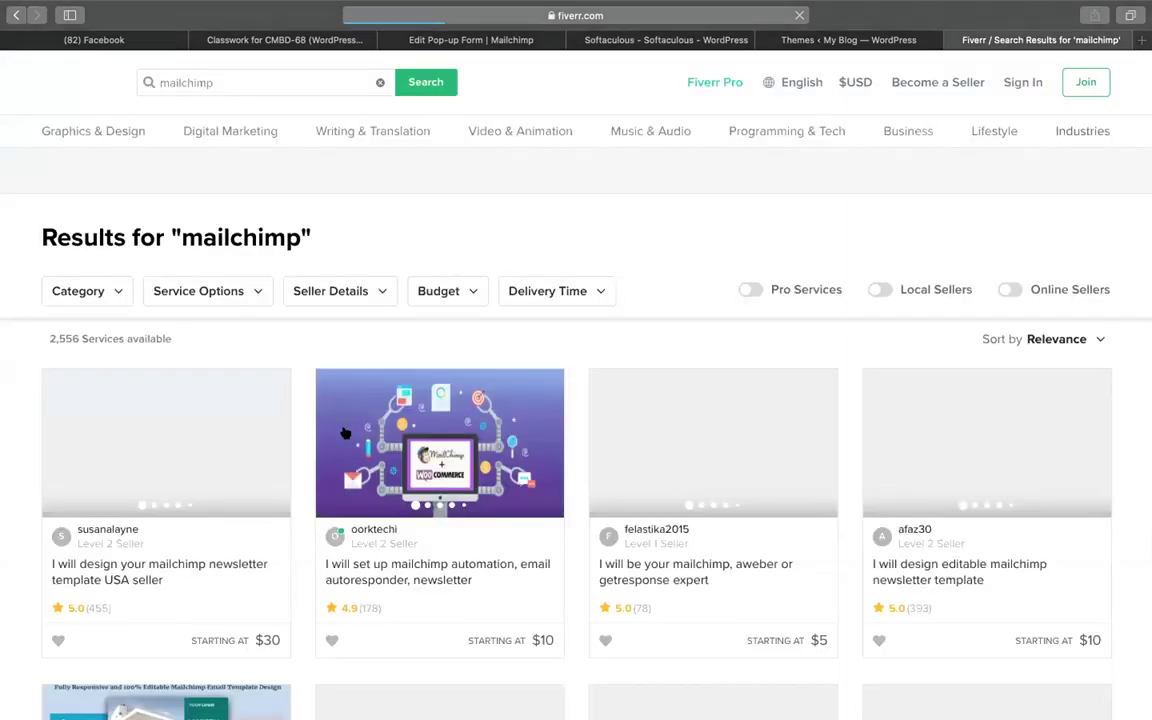
scroll(553, 378, "down", 5)
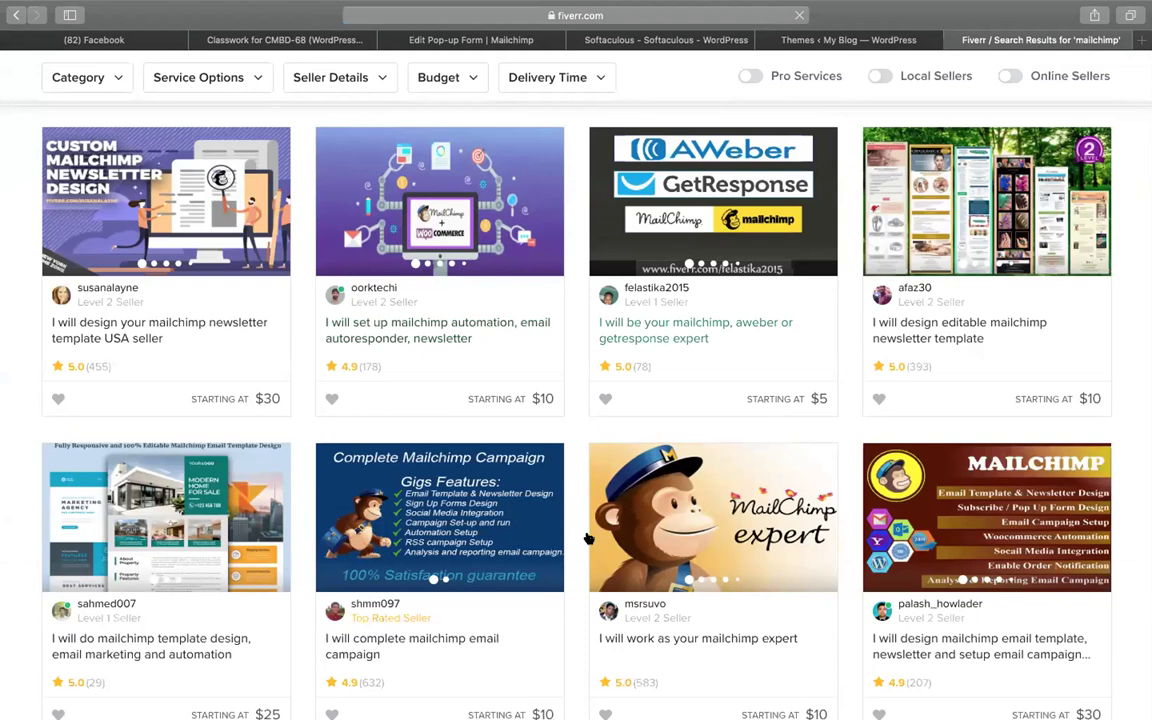
scroll(760, 500, "down", 3)
scroll(950, 480, "down", 2)
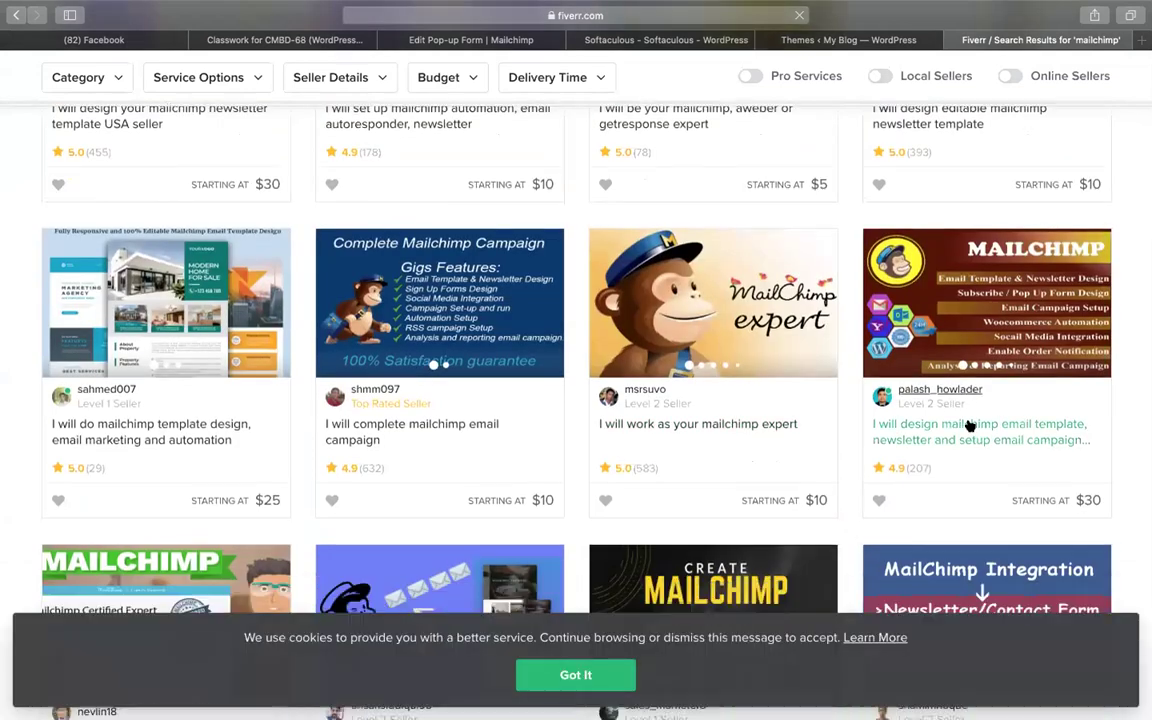
scroll(149, 327, "down", 2)
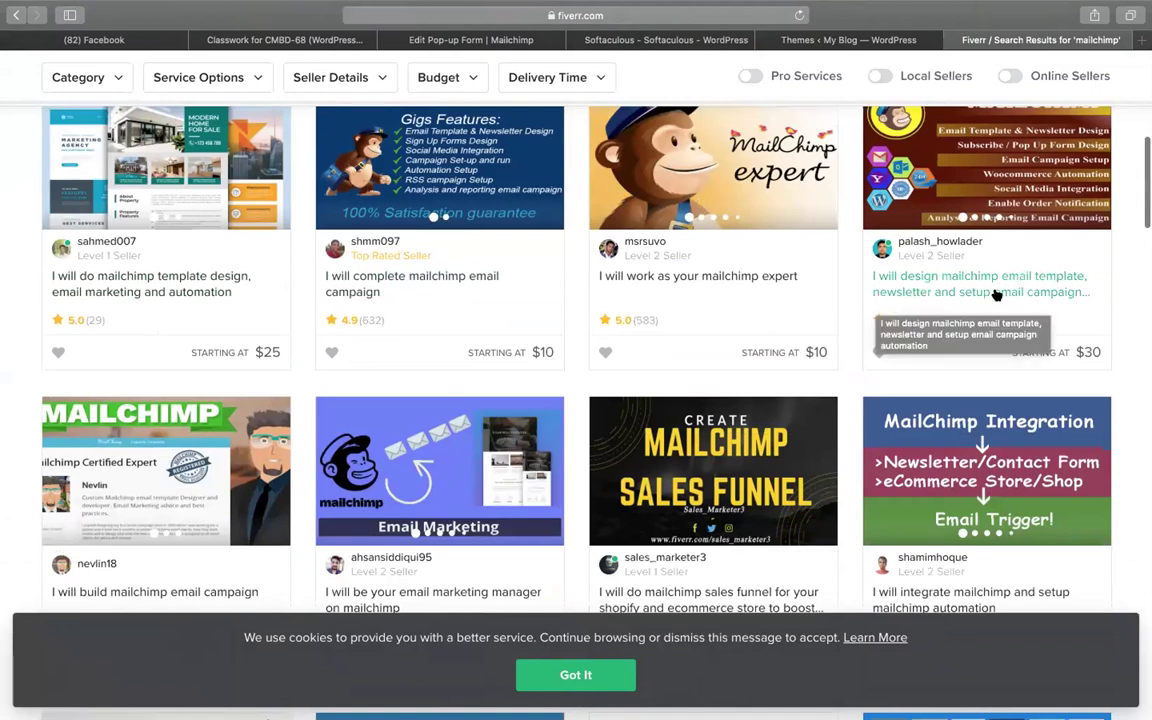
scroll(400, 310, "up", 4)
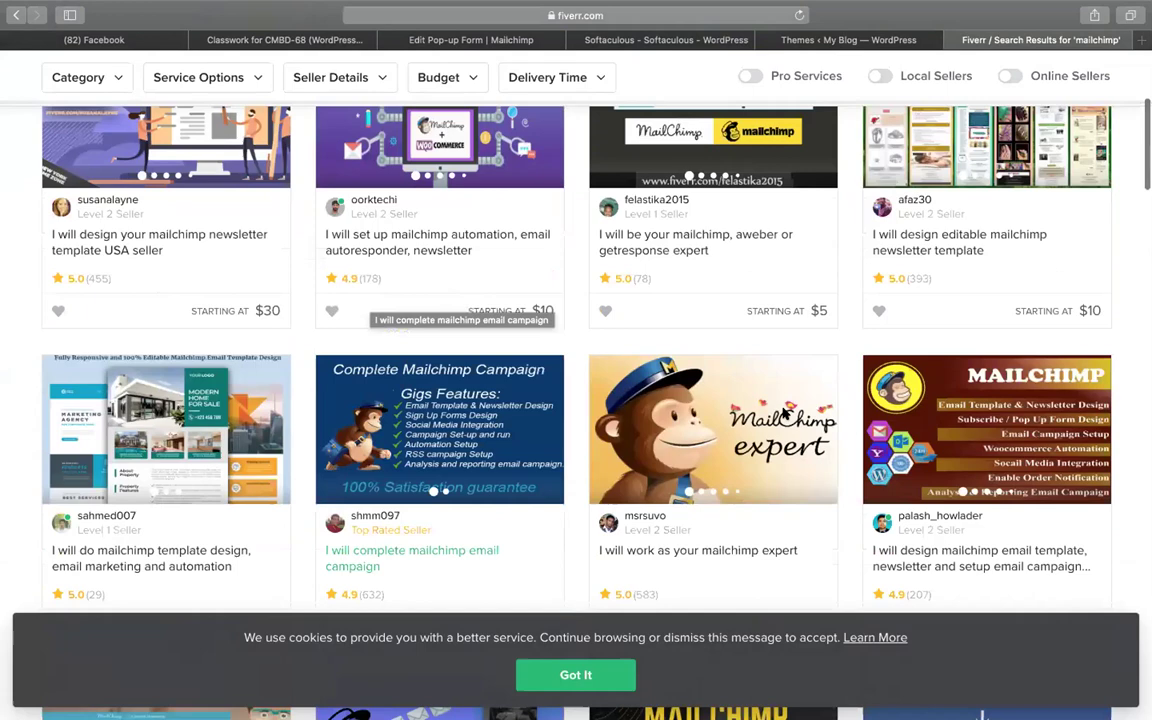
scroll(966, 341, "up", 2)
scroll(962, 330, "down", 6)
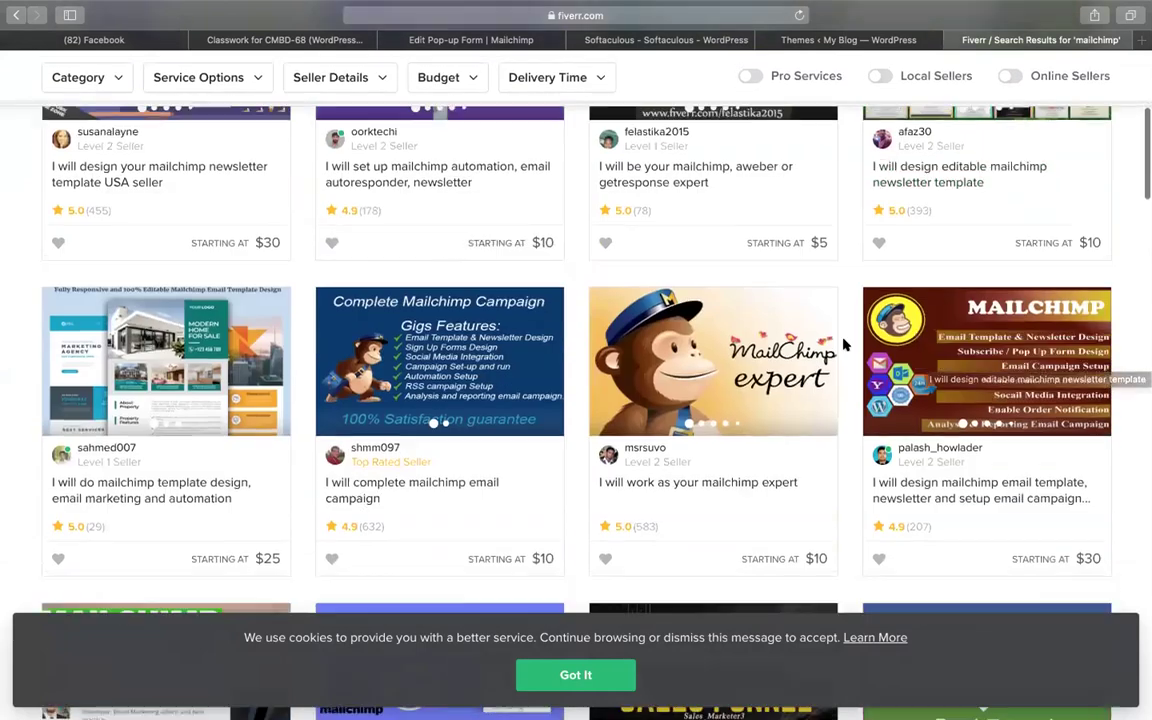
scroll(895, 512, "down", 2)
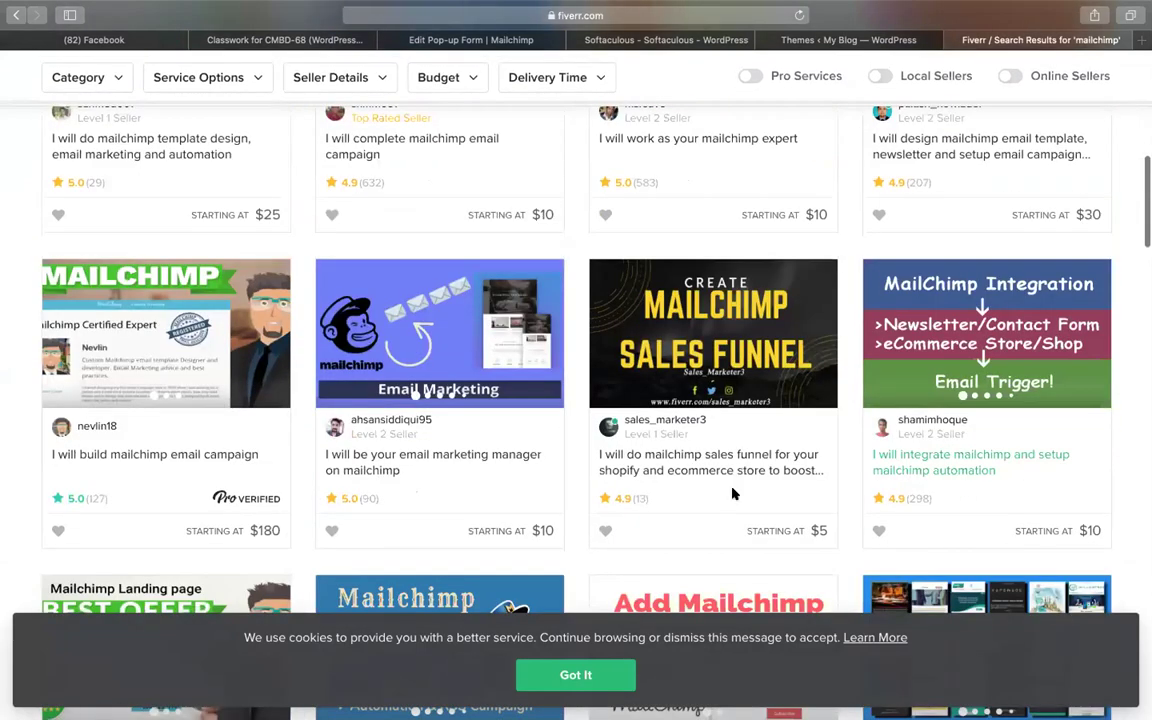
scroll(324, 476, "down", 5)
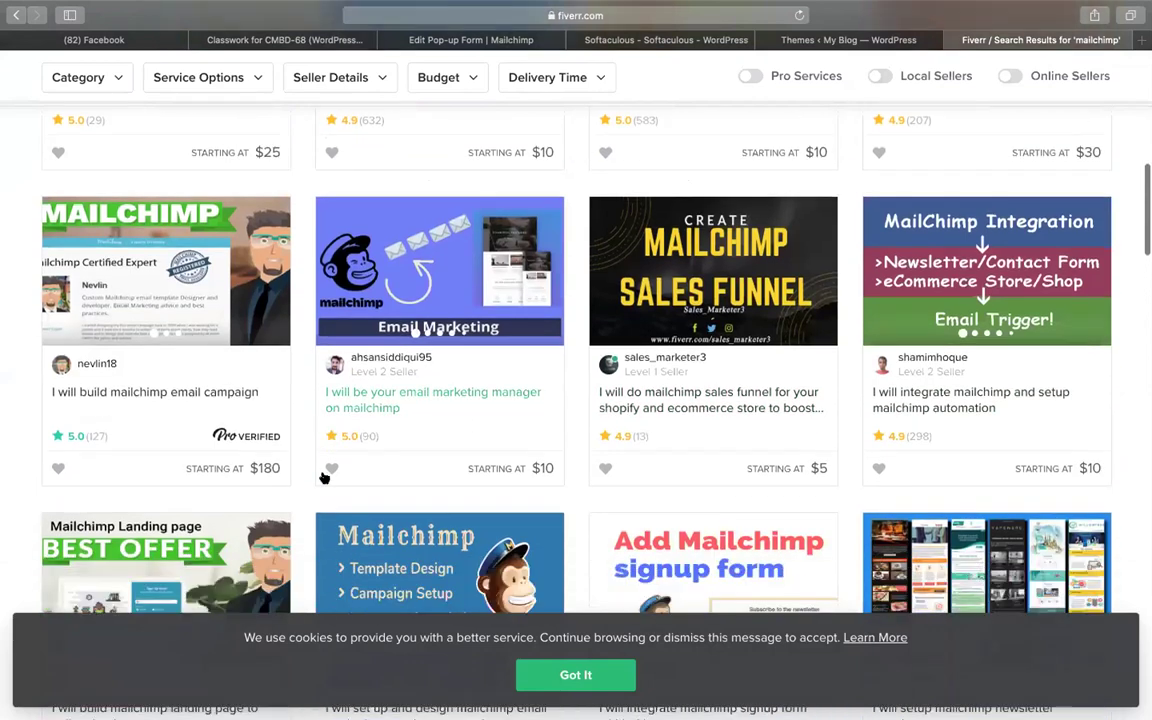
scroll(392, 271, "down", 3)
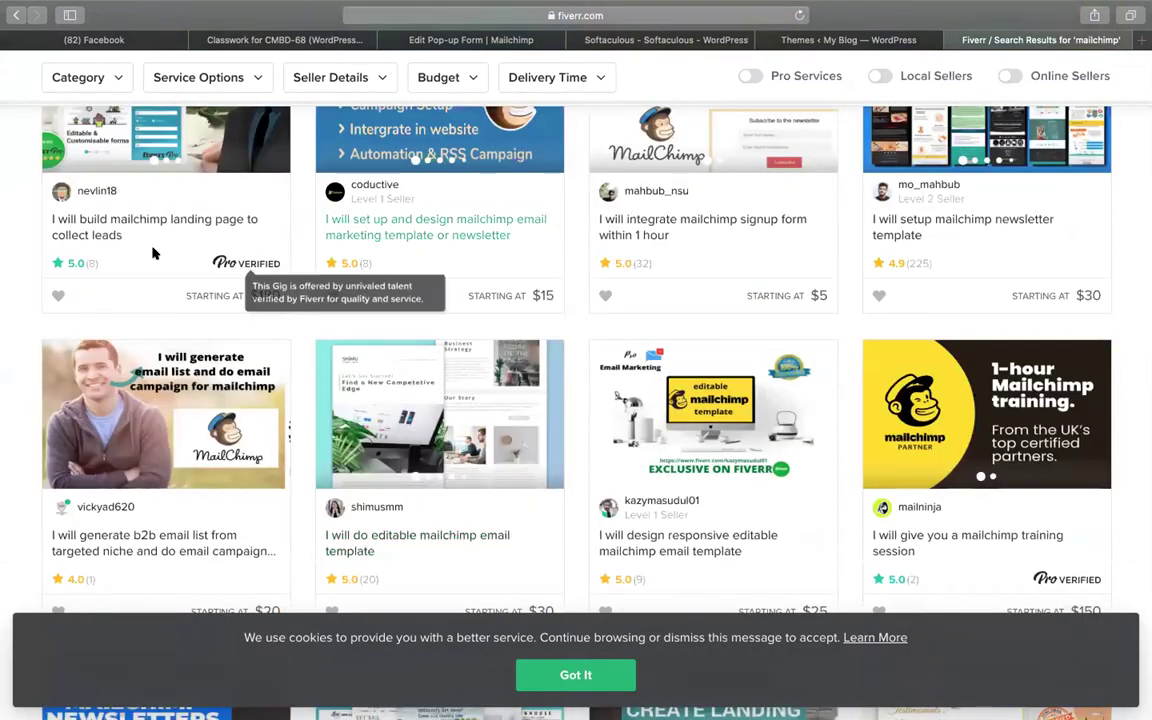
scroll(527, 322, "down", 3)
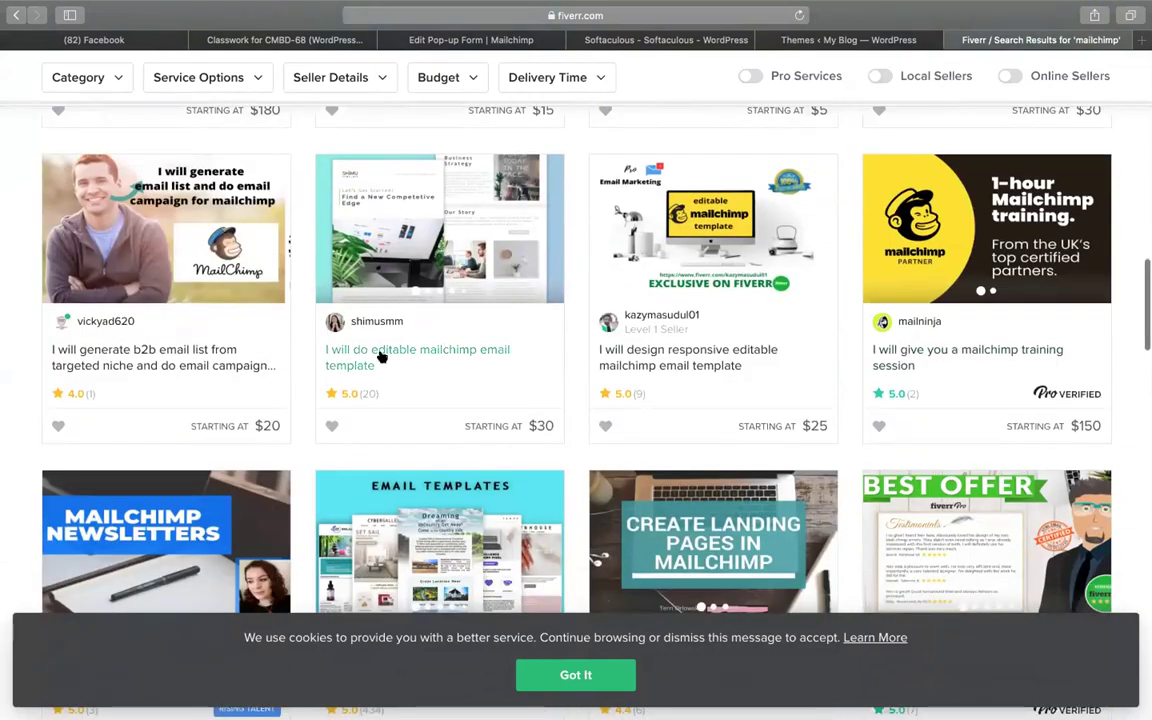
scroll(380, 356, "down", 6)
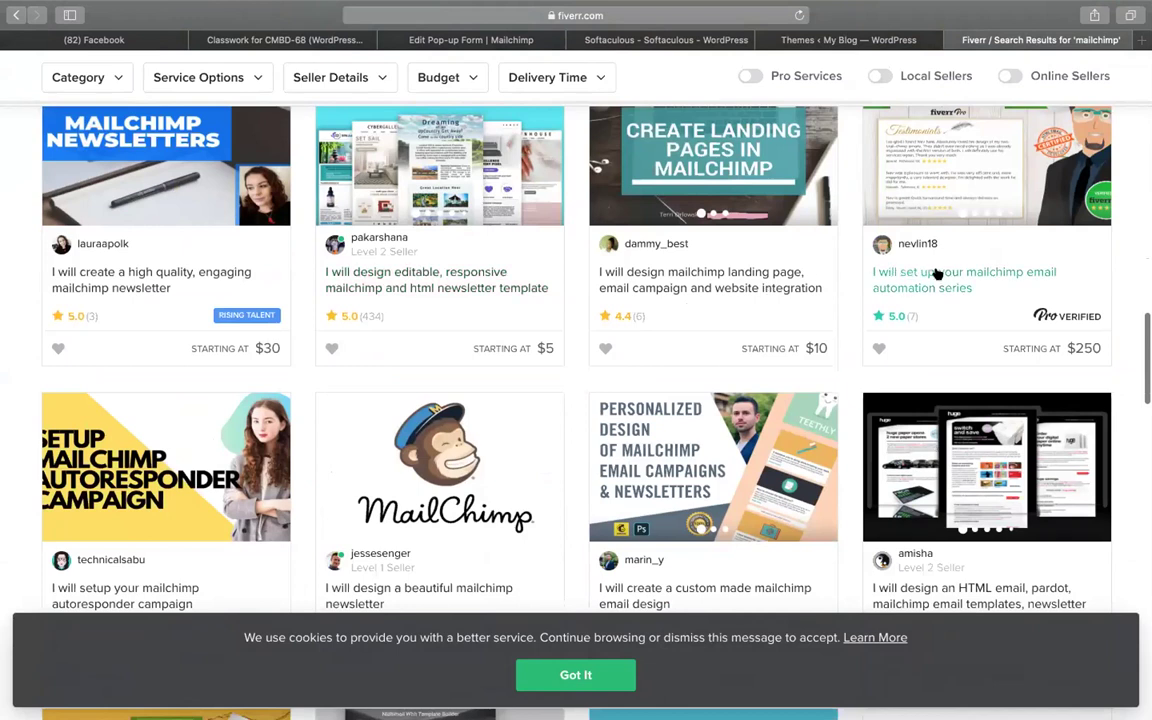
Paste the Mailchimp script on a new line before </body> in Twenty Twenty's footer.php and save
left_click(781, 38)
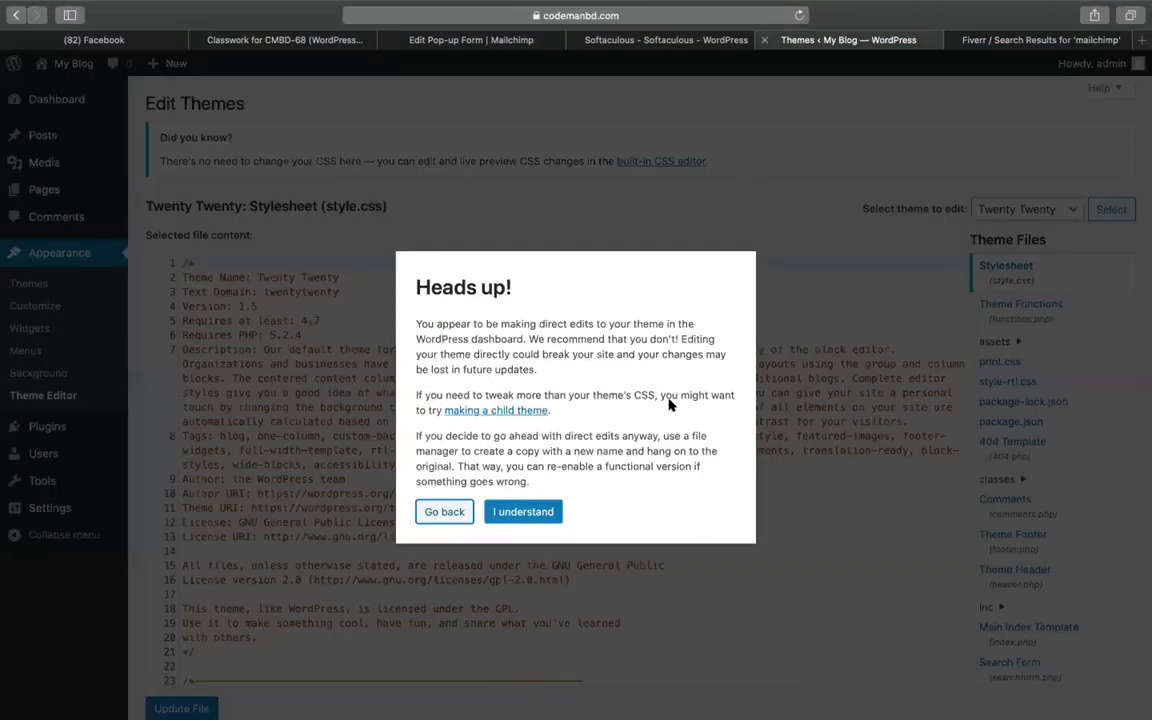
left_click(523, 512)
scroll(962, 570, "down", 4)
scroll(1024, 425, "down", 3)
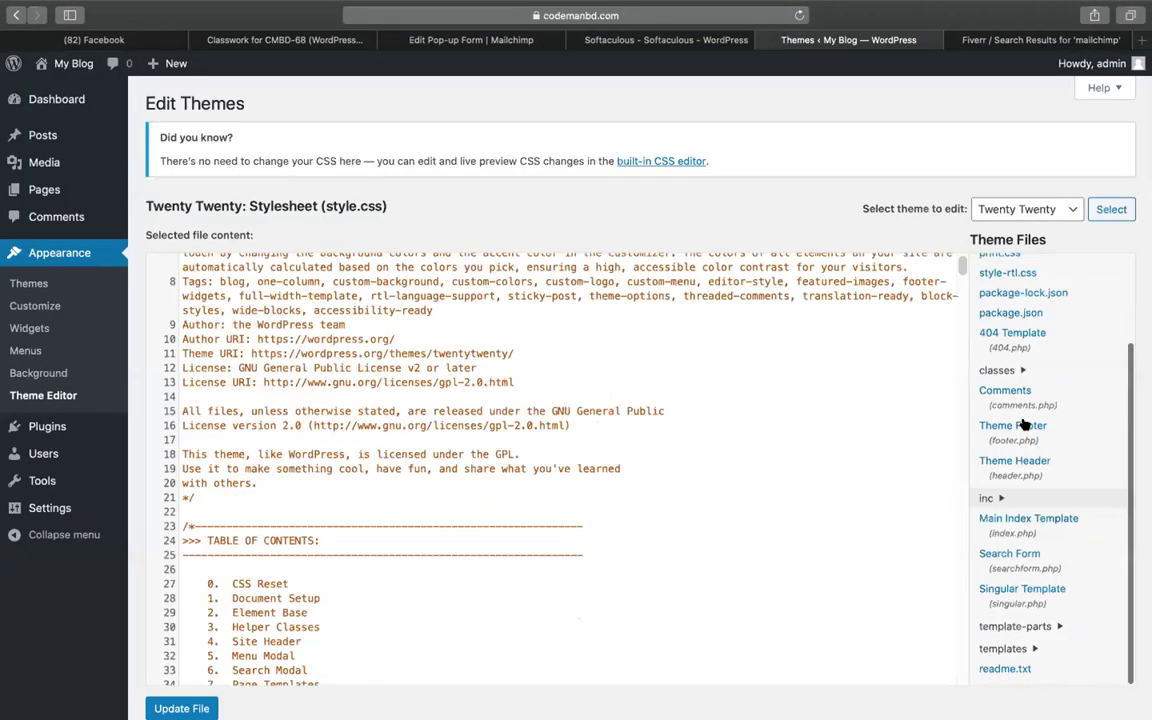
left_click(1024, 425)
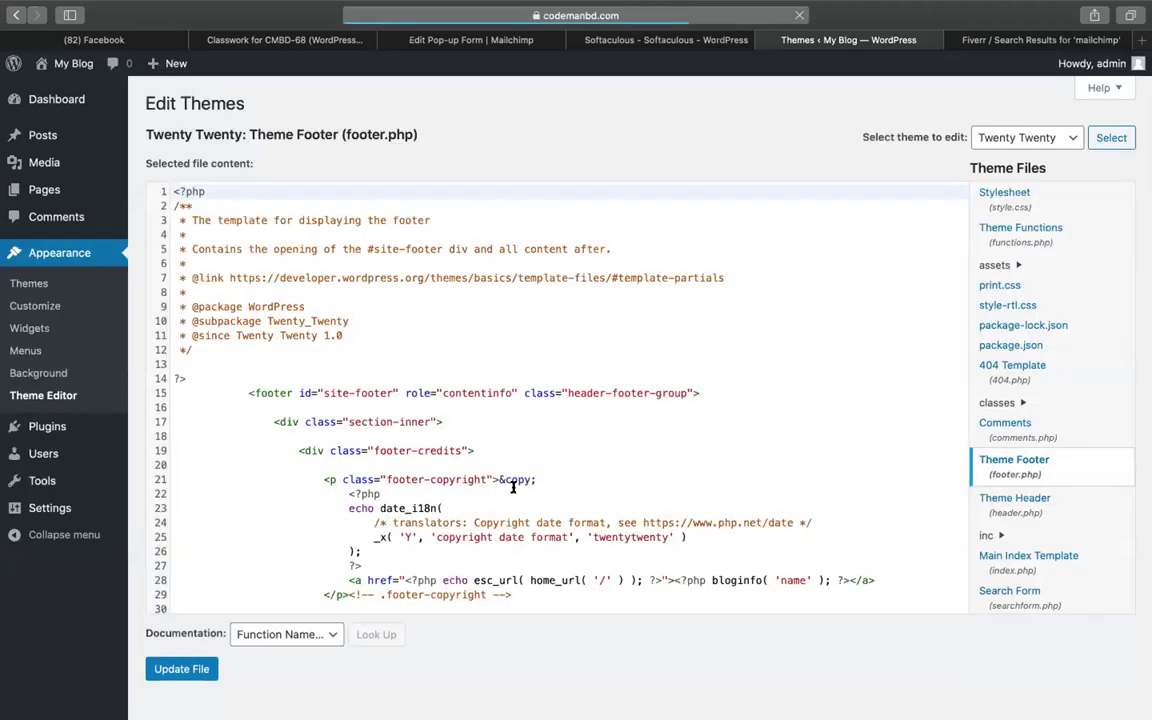
scroll(513, 487, "down", 10)
left_click(206, 529)
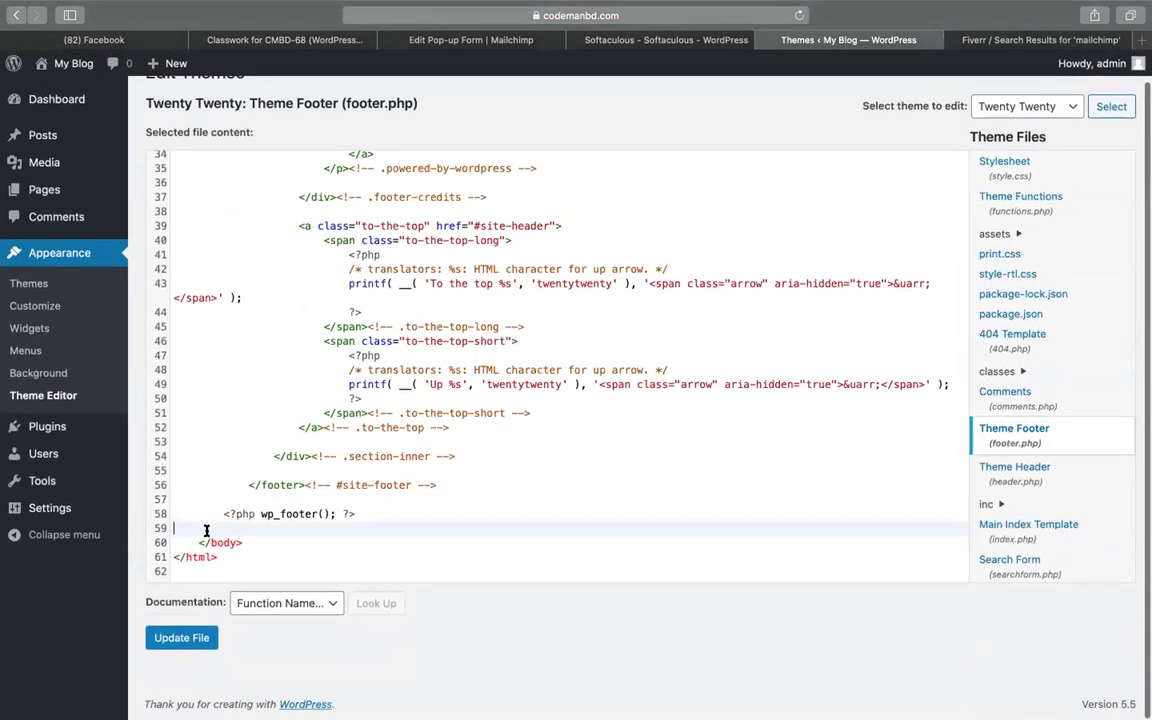
scroll(206, 530, "up", 5)
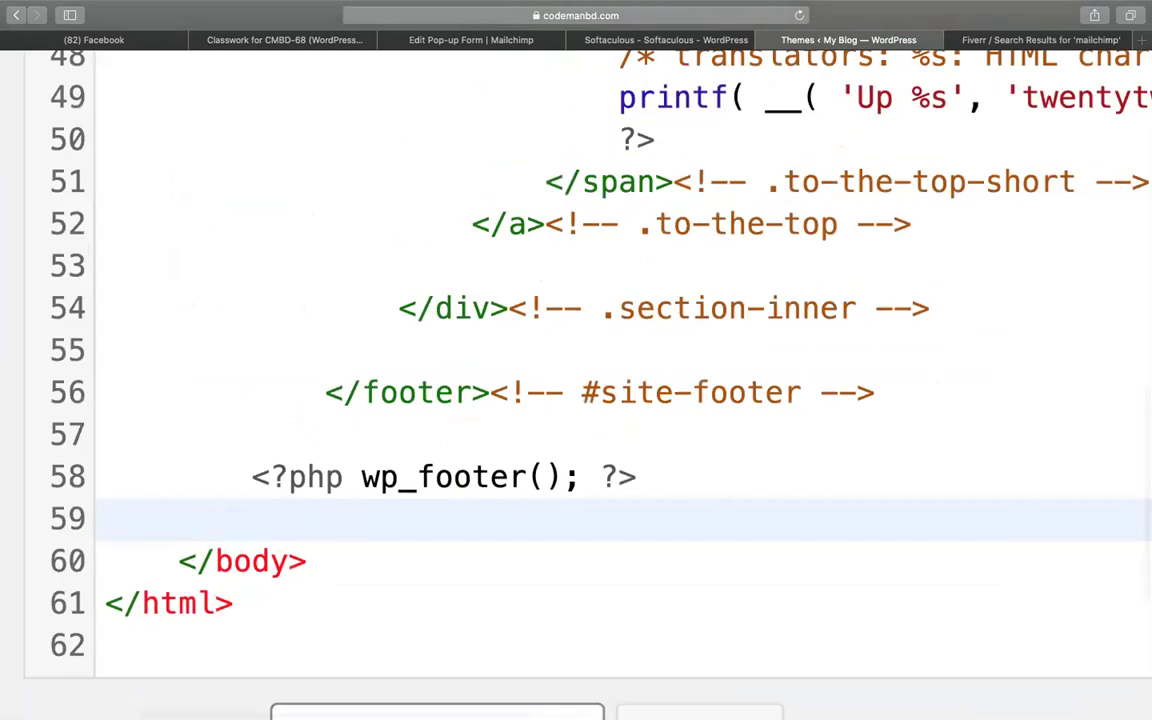
key("Return")
key("super+v")
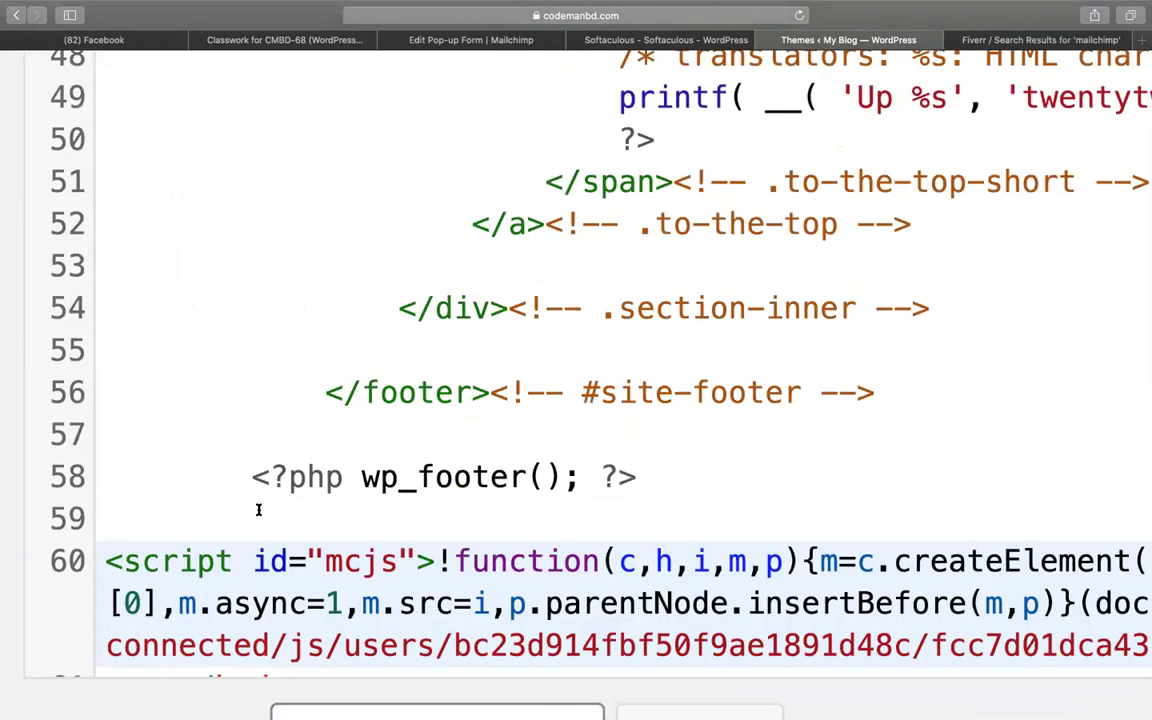
scroll(258, 510, "down", 3)
left_click(323, 557)
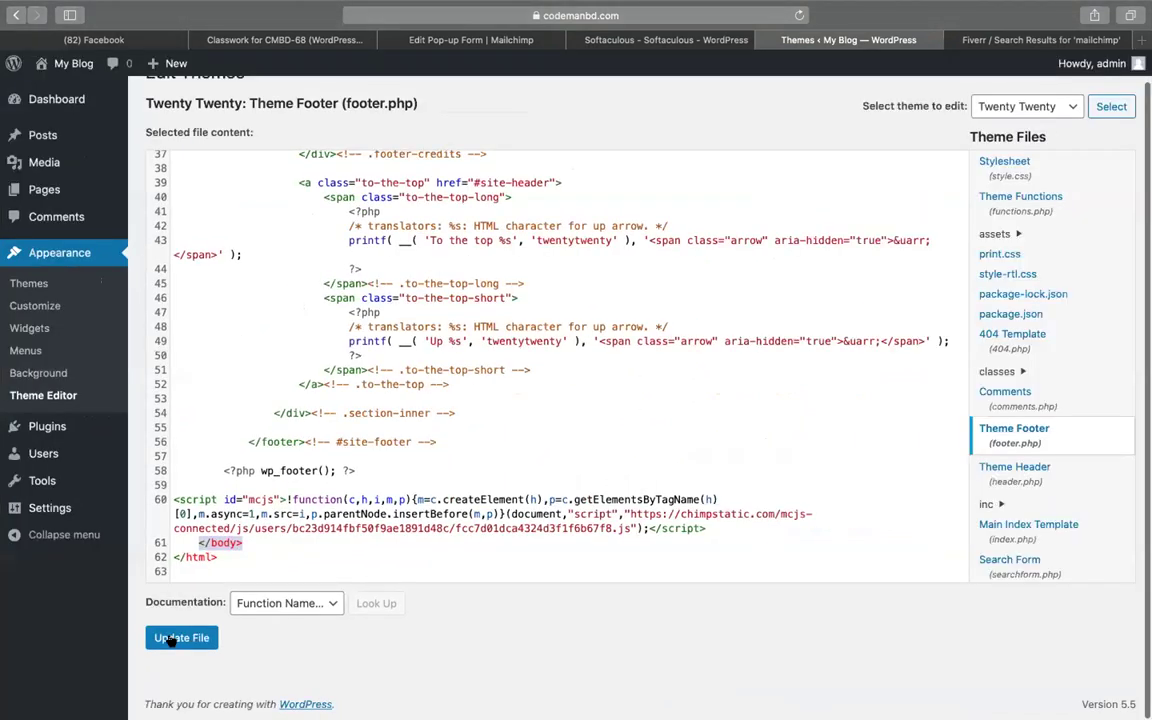
left_click(172, 640)
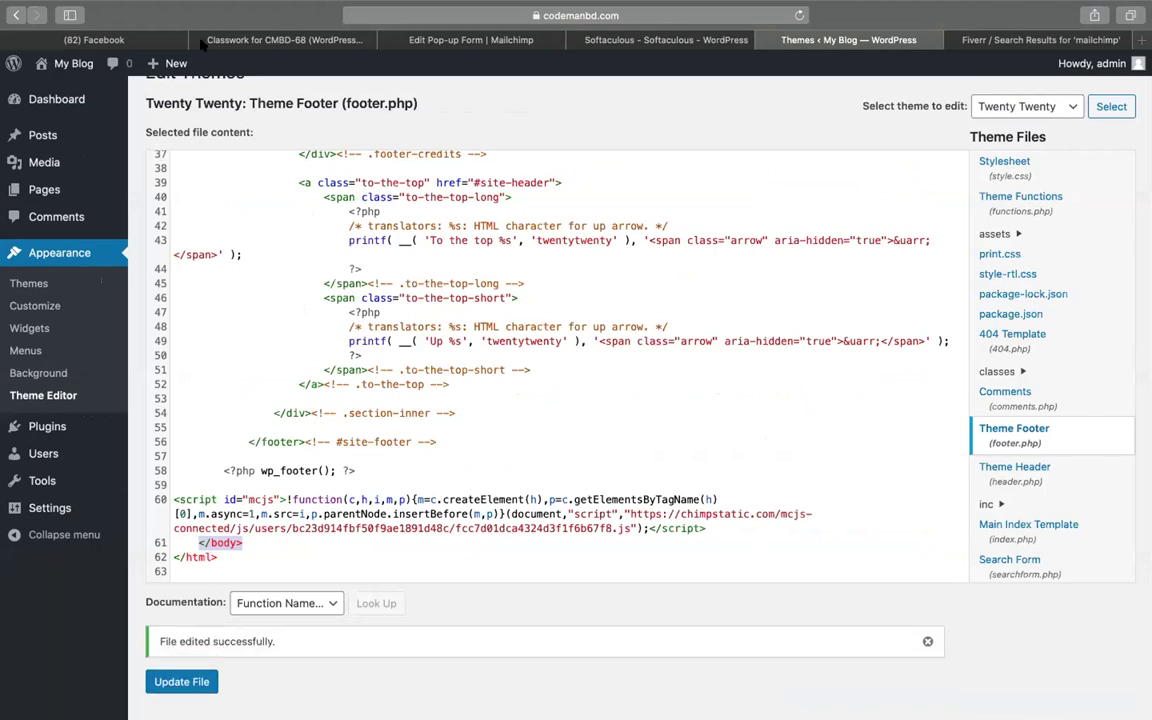
Open the blog's front end in a new tab
mouse_move(76, 64)
right_click(84, 90)
left_click(120, 88)
Rerun Mailchimp's website connection check, which still can't detect the site
left_click(660, 40)
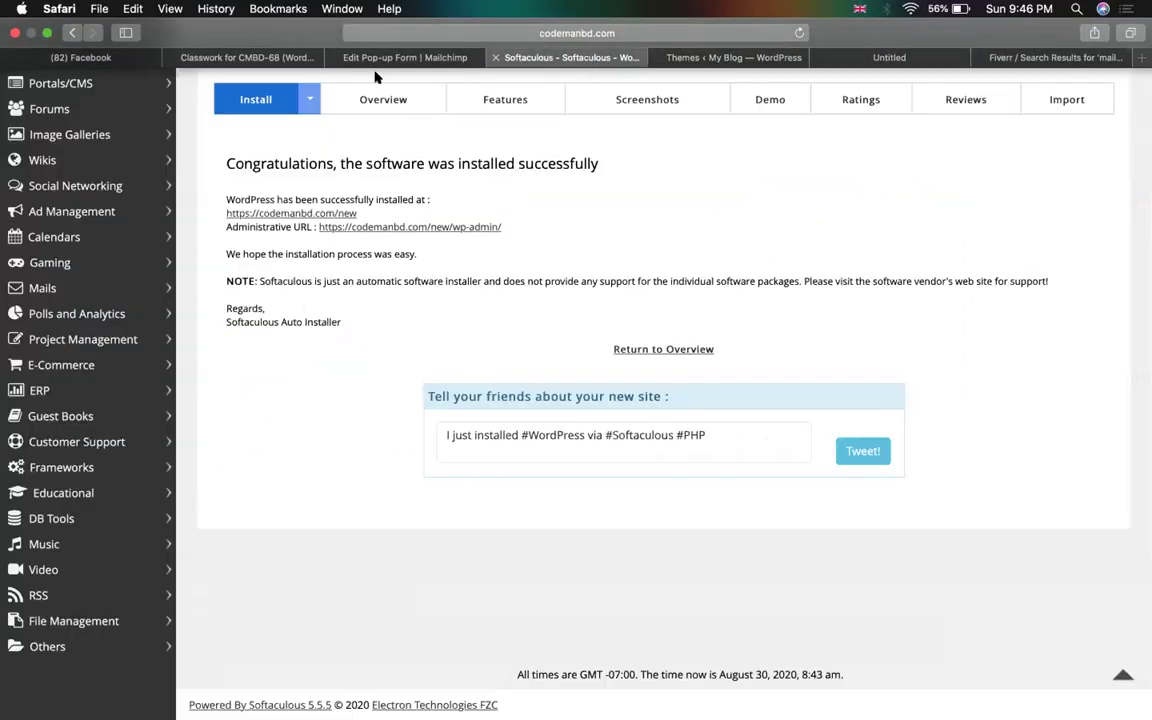
left_click(340, 60)
left_click(815, 643)
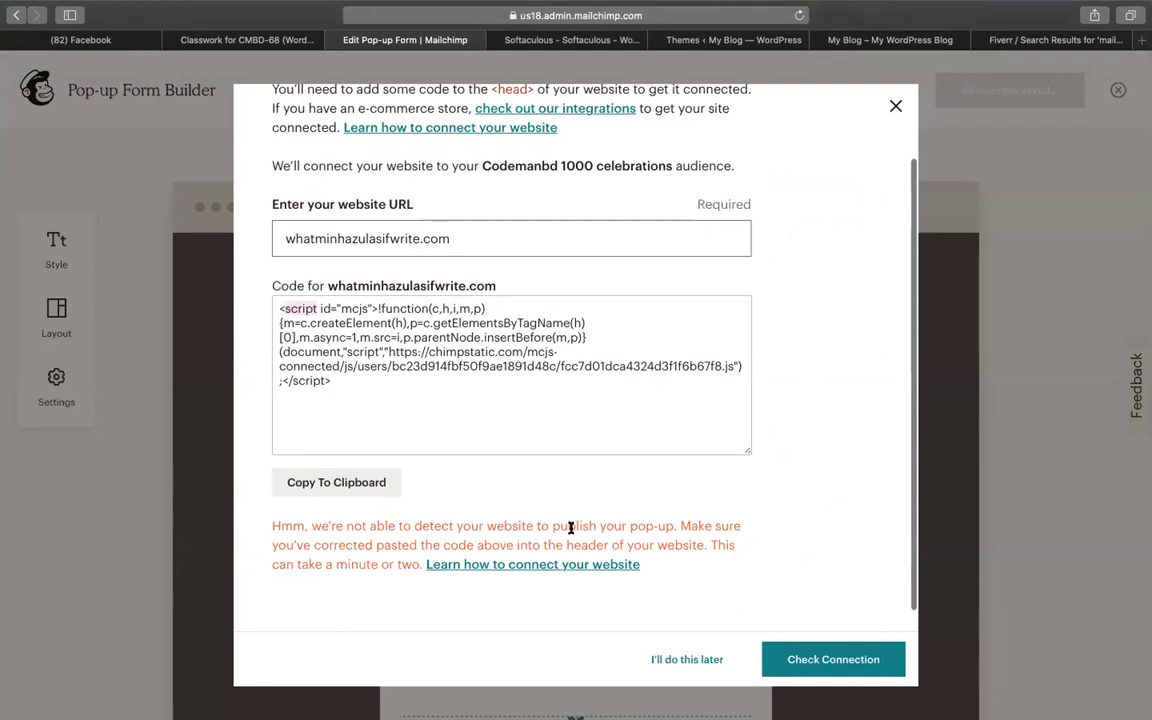
left_click(823, 657)
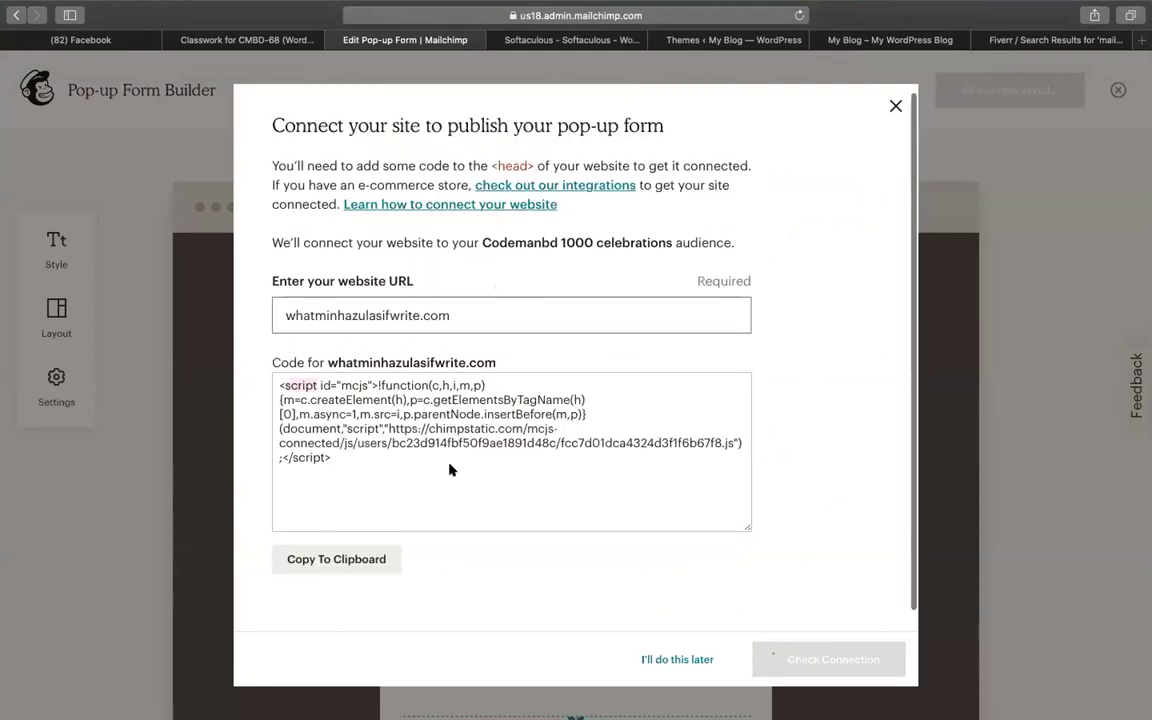
Browse the blog's front page and its Sample Page
left_click(820, 40)
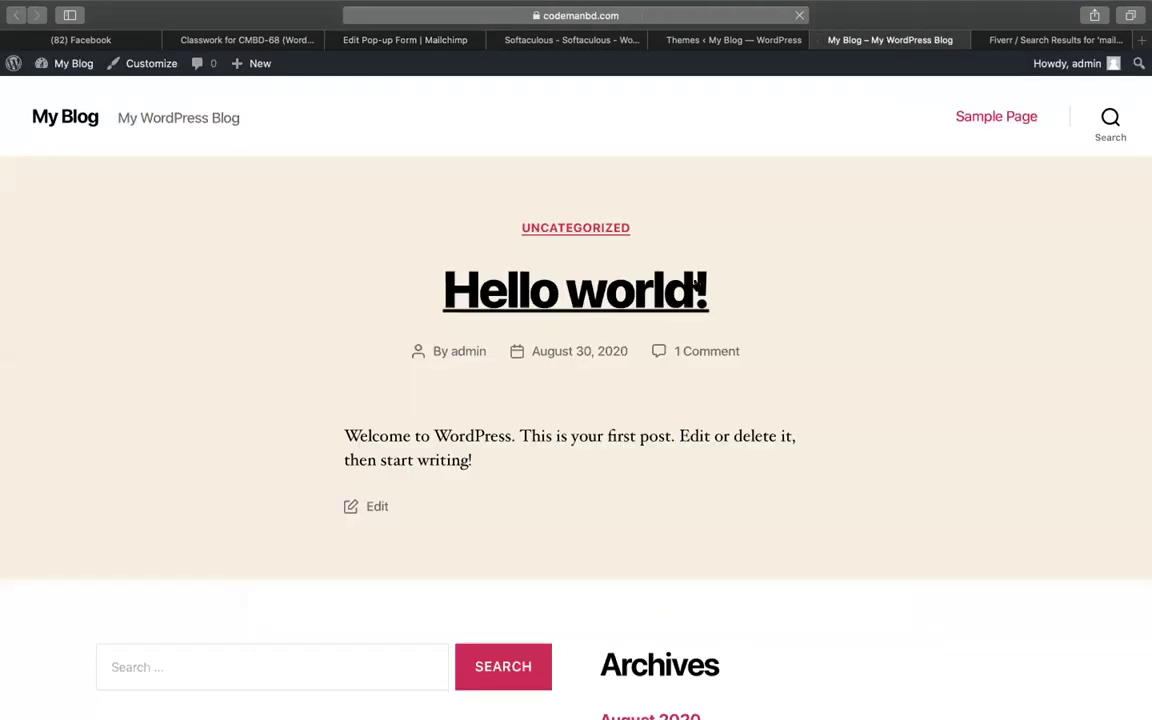
scroll(694, 282, "down", 5)
scroll(694, 284, "up", 5)
scroll(697, 284, "down", 5)
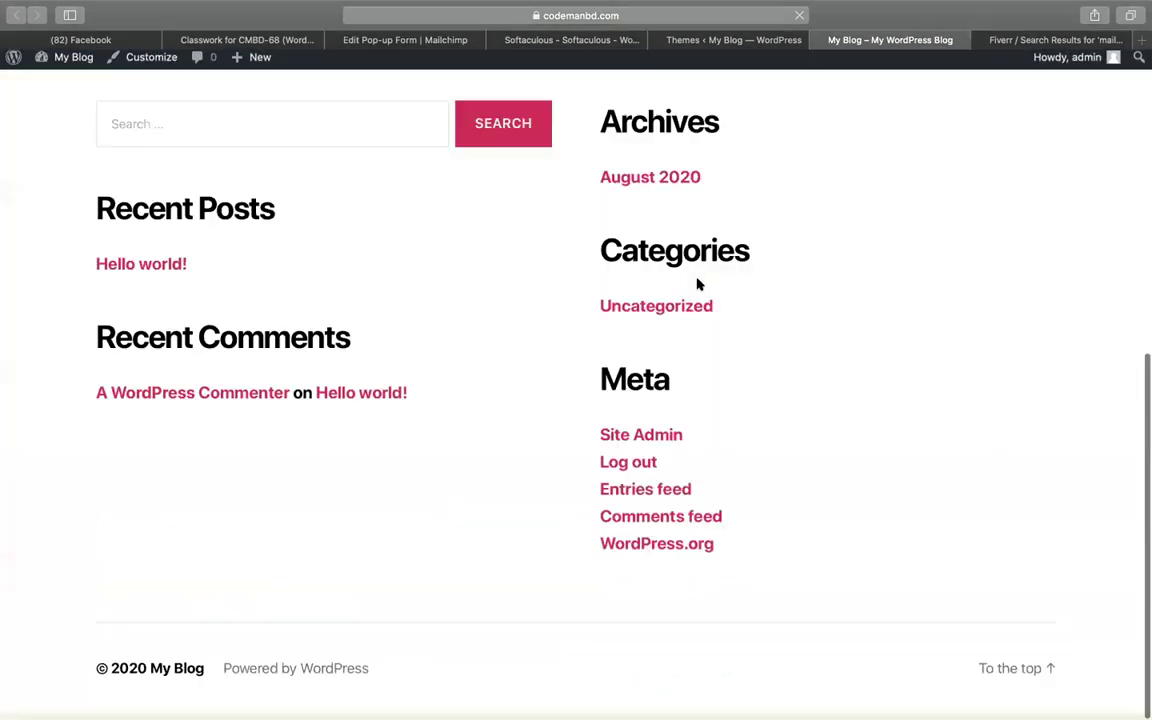
scroll(836, 288, "up", 5)
left_click(1002, 119)
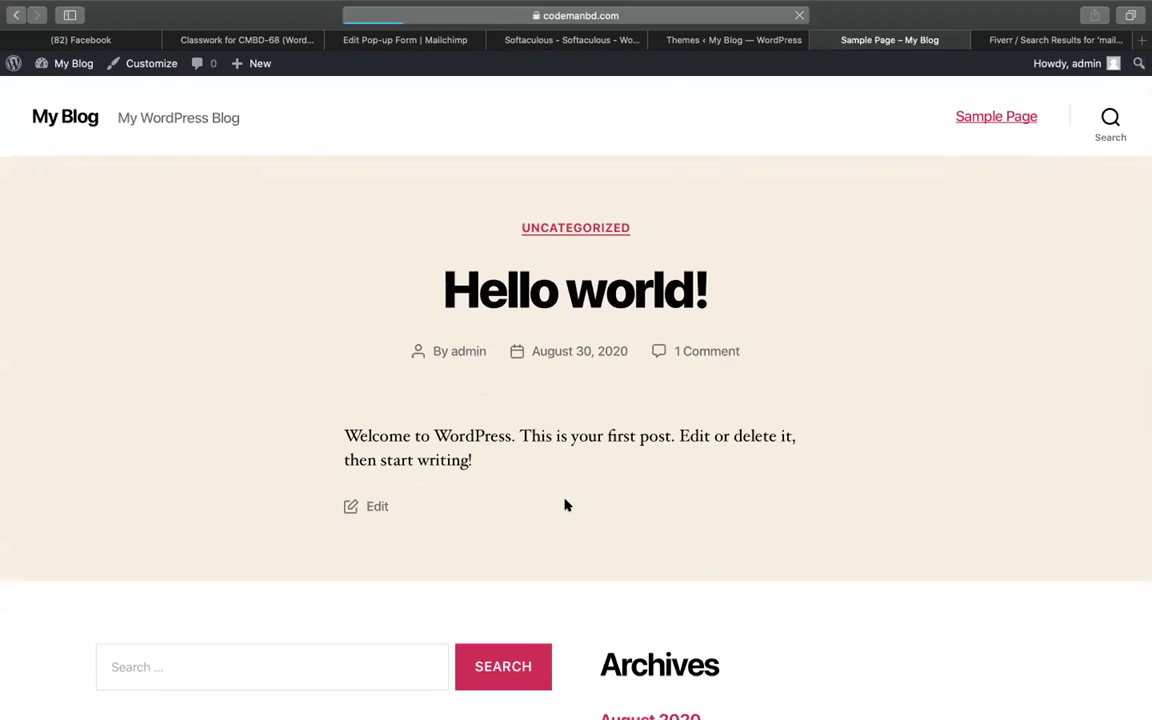
scroll(676, 512, "down", 10)
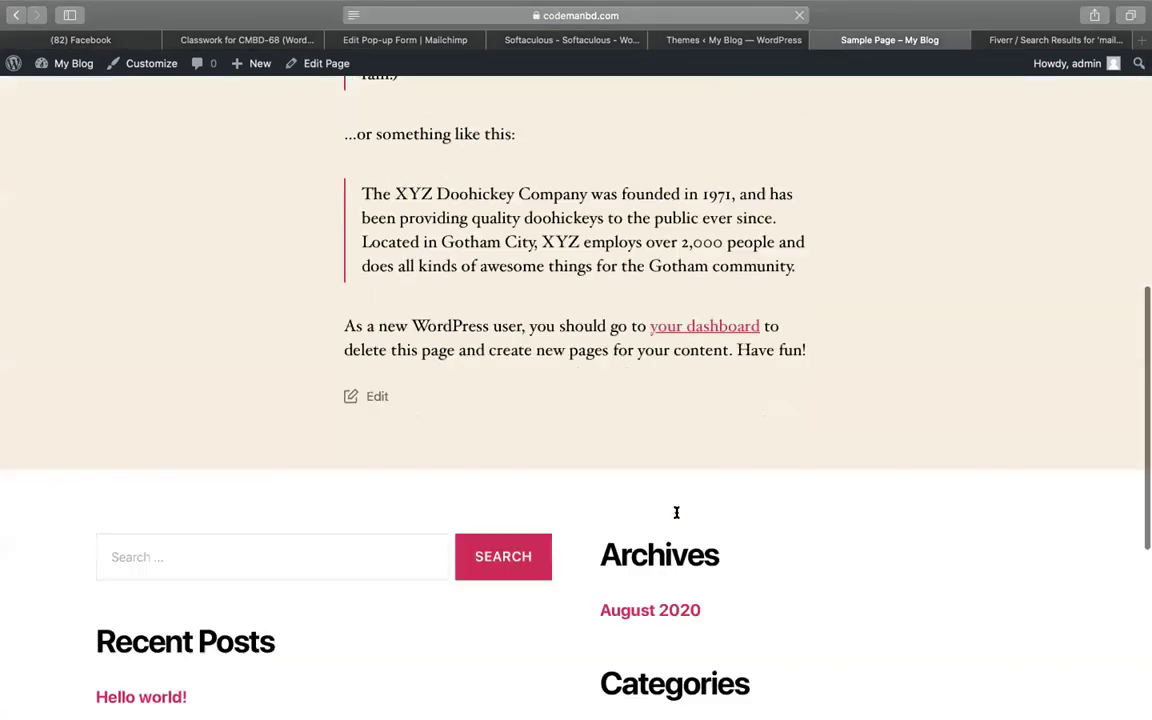
left_click(731, 40)
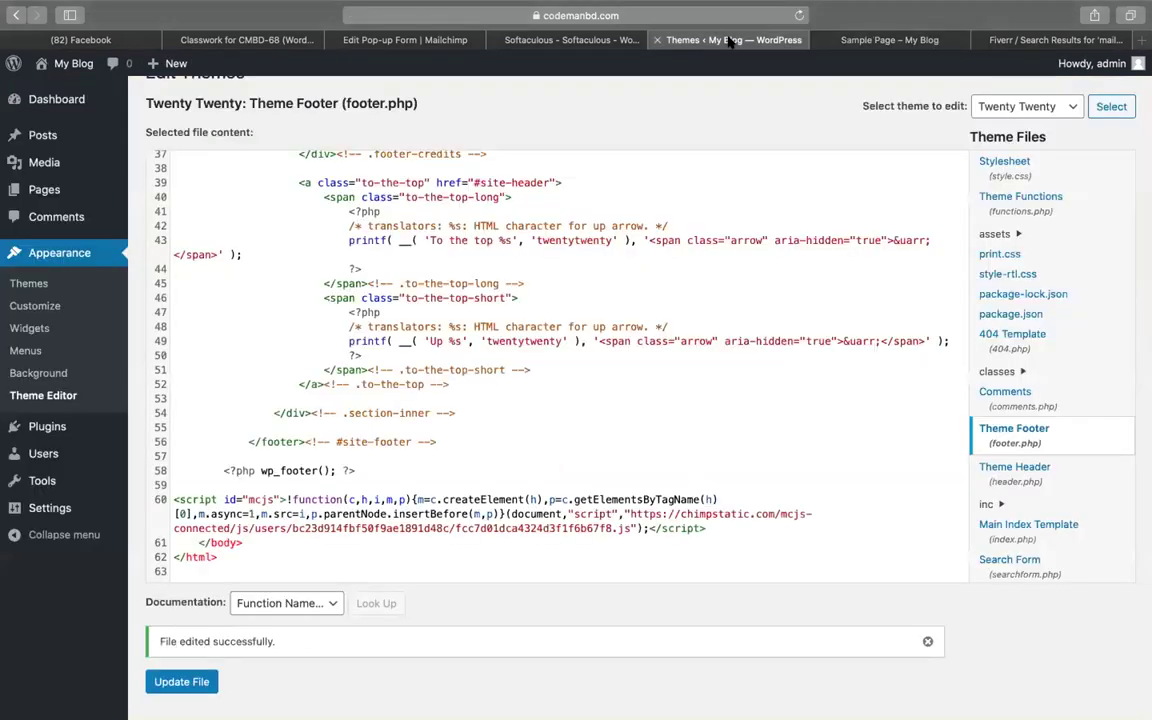
Select the Mailchimp connection code again and return to the footer.php editor
left_click(575, 40)
left_click(405, 40)
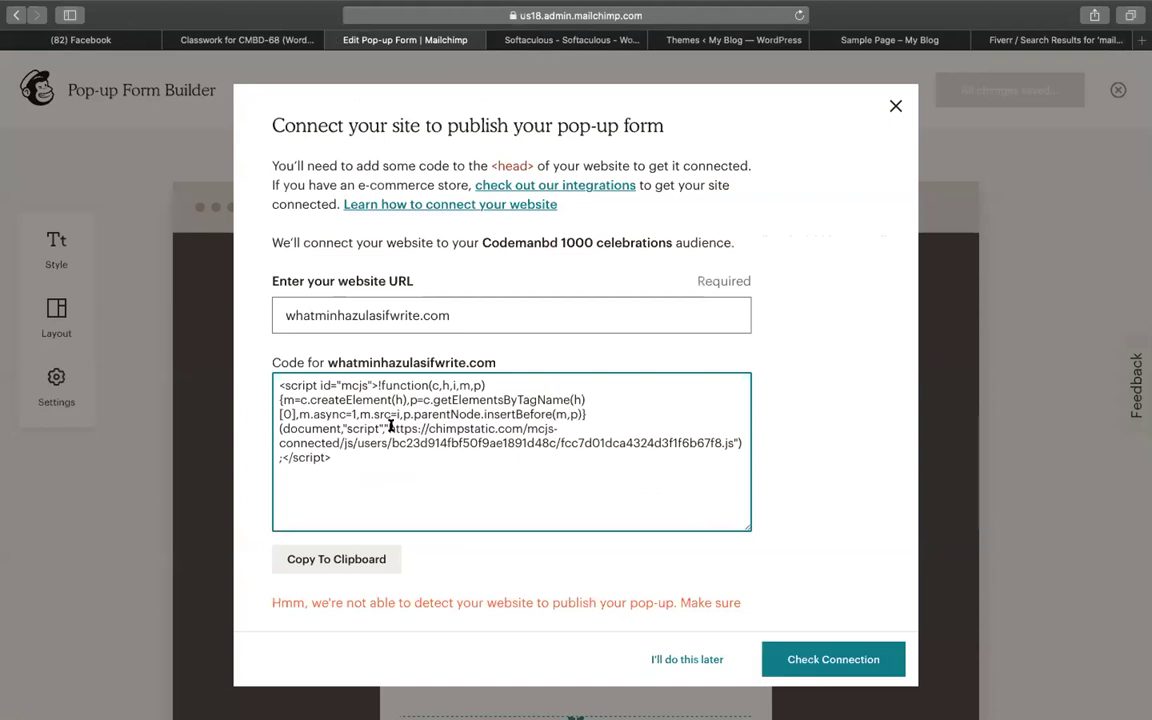
scroll(447, 465, "down", 2)
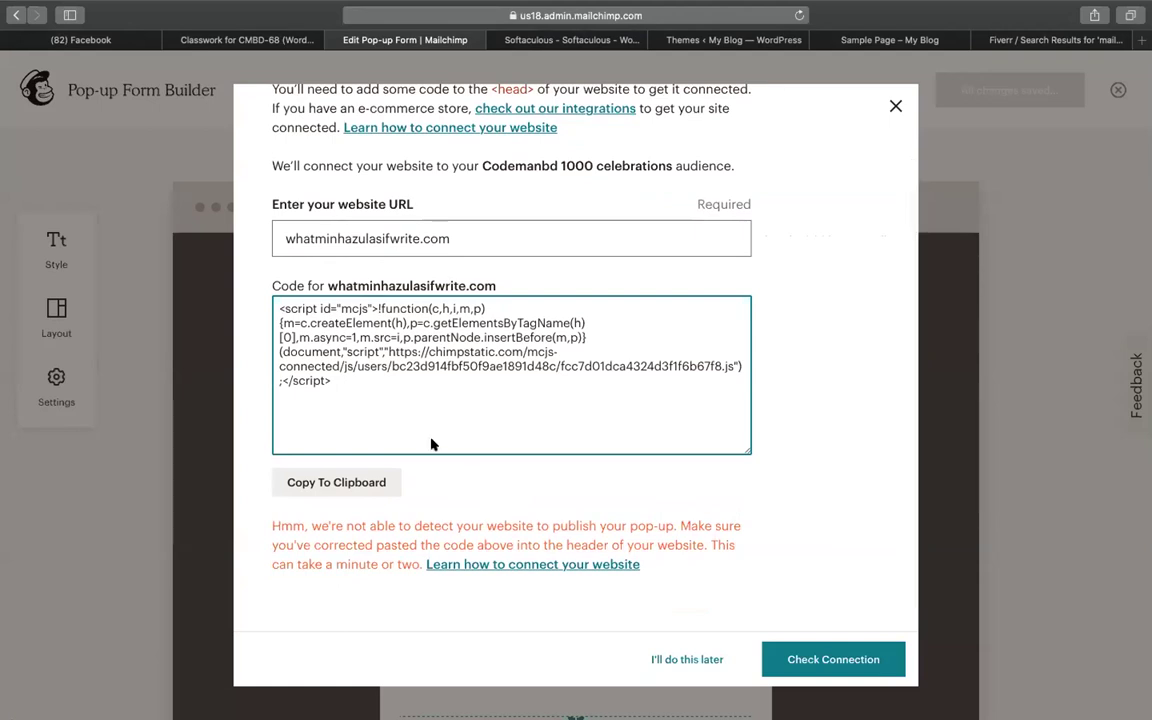
left_click(297, 373)
key("super+c")
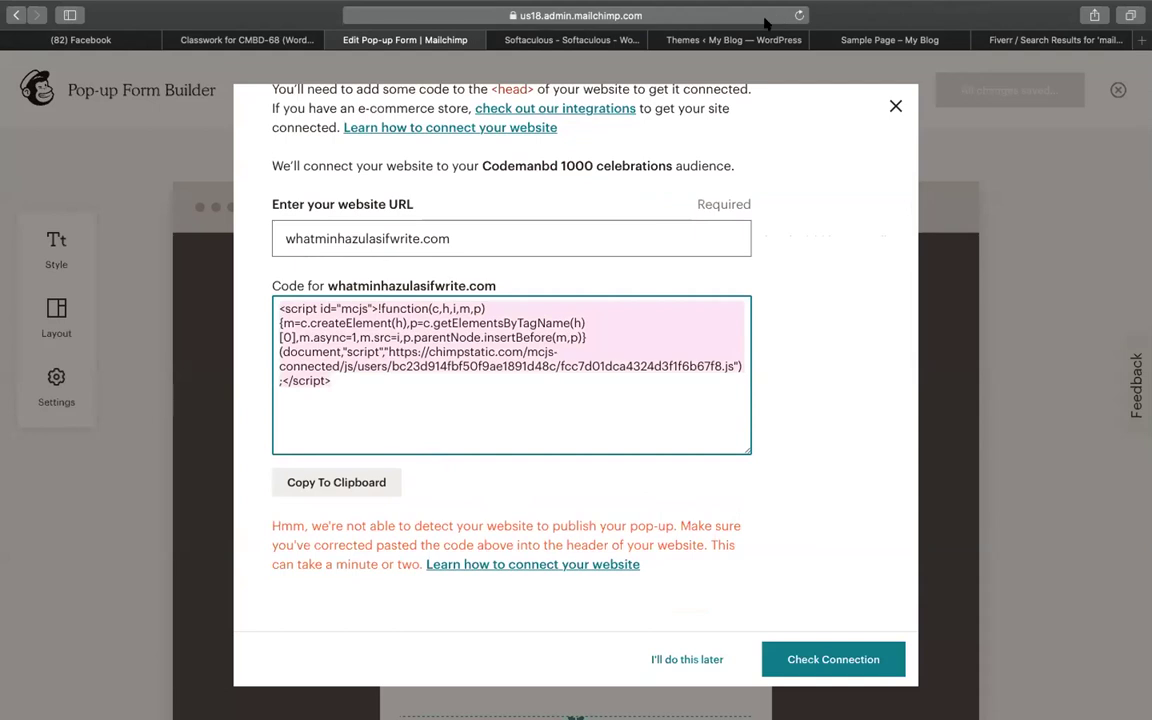
left_click(667, 36)
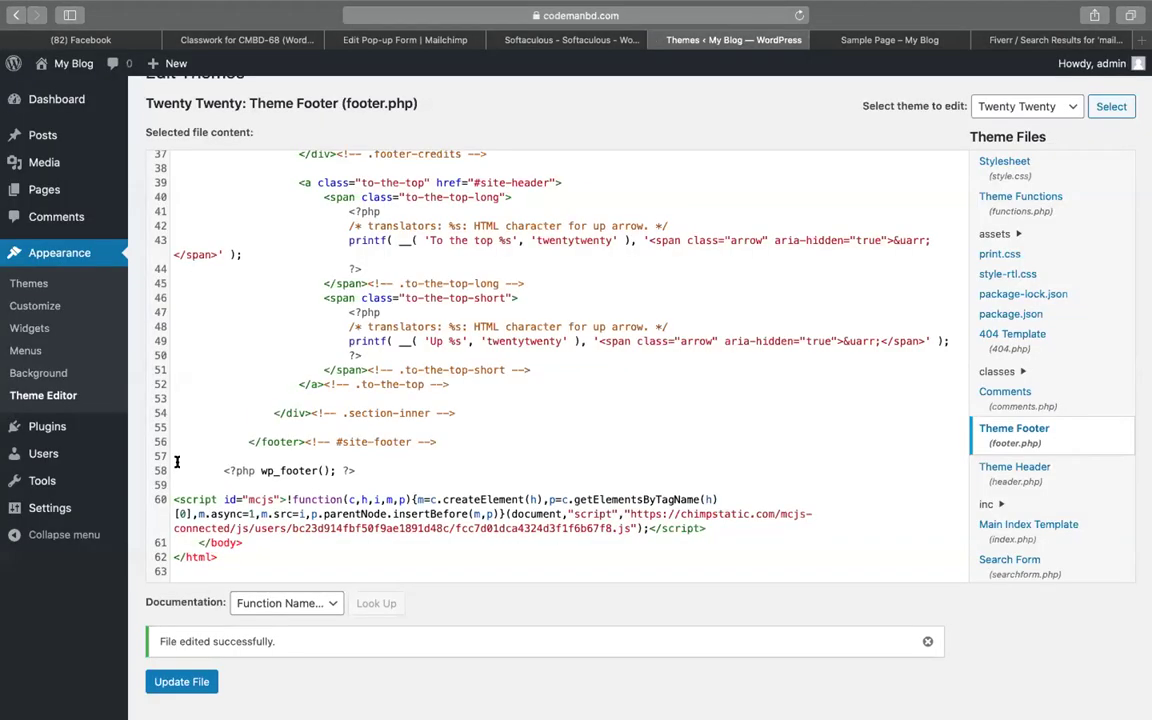
Open Twenty Twenty's header.php and locate the closing </head> tag on line 25
left_click(1020, 479)
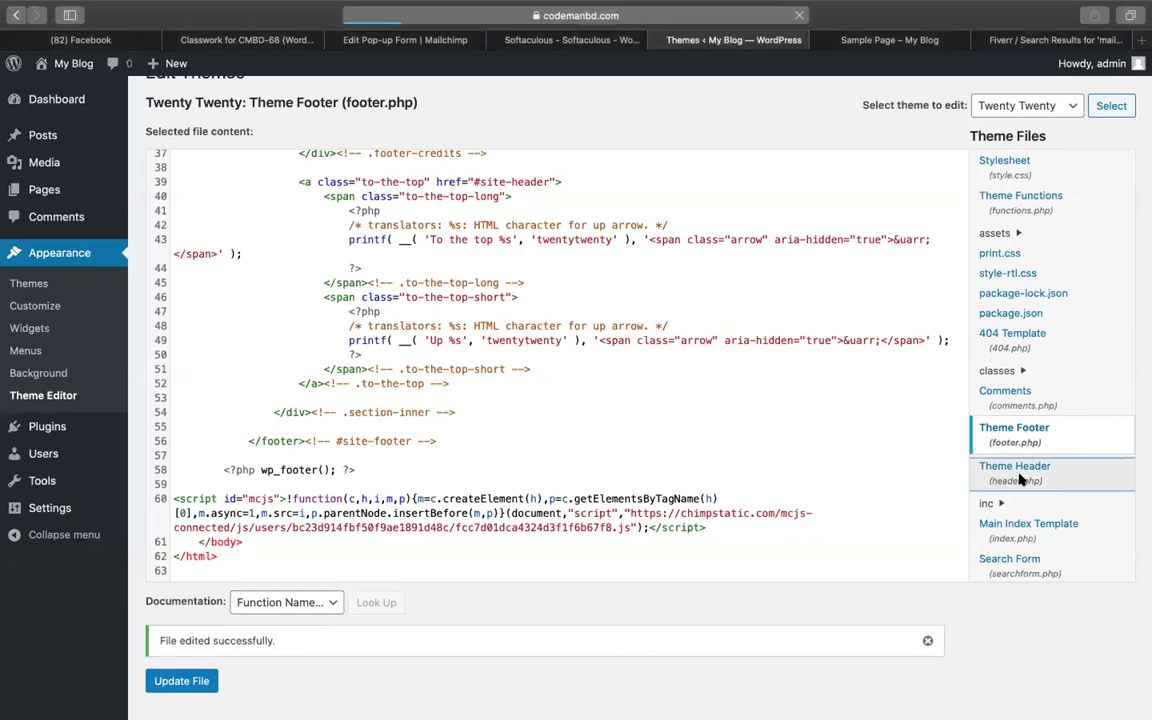
scroll(365, 360, "down", 10)
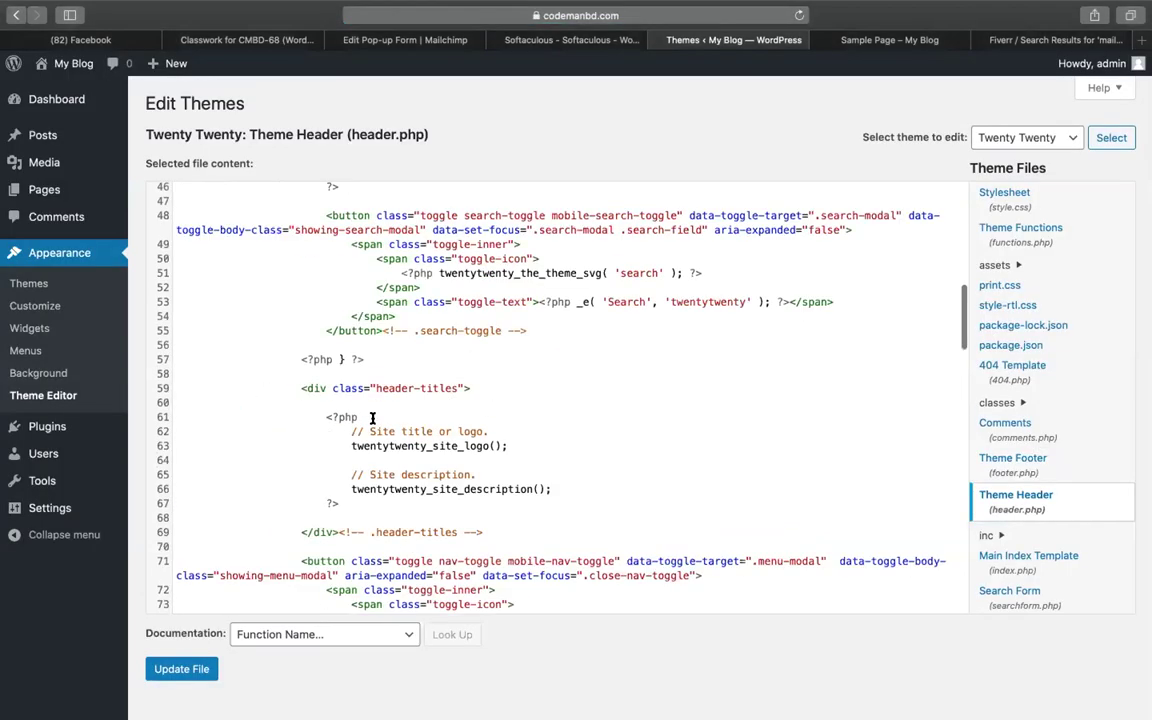
scroll(226, 375, "up", 10)
left_click(198, 362)
scroll(195, 437, "down", 3)
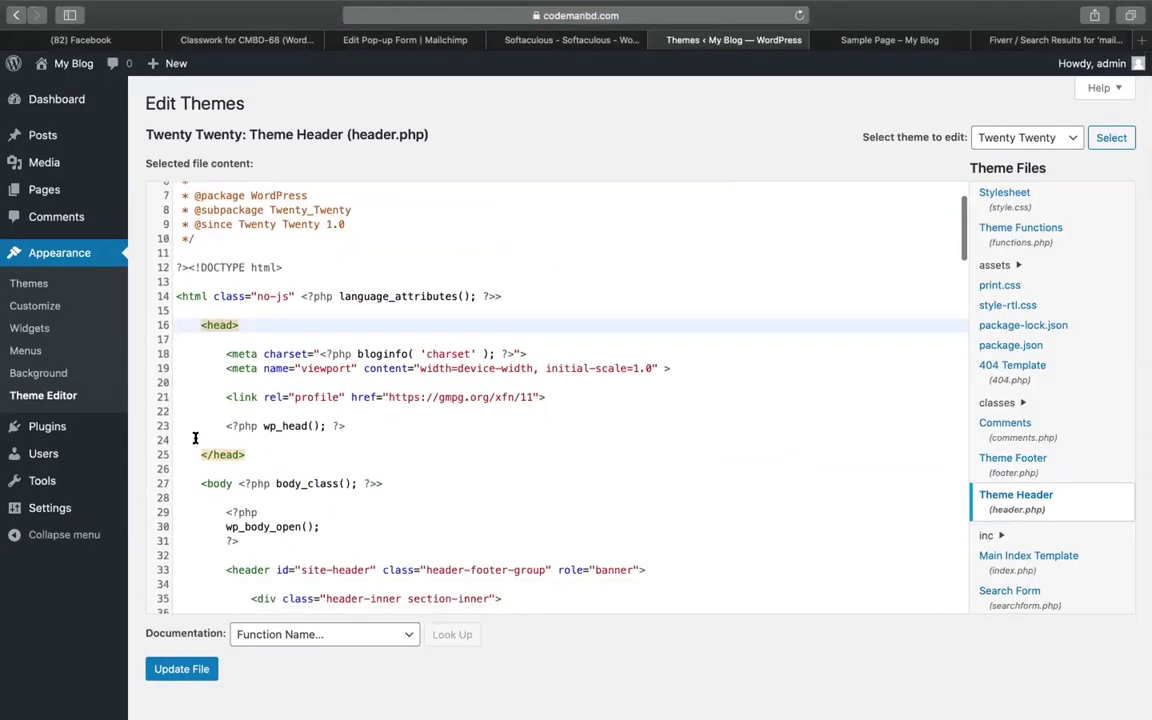
left_click(192, 455)
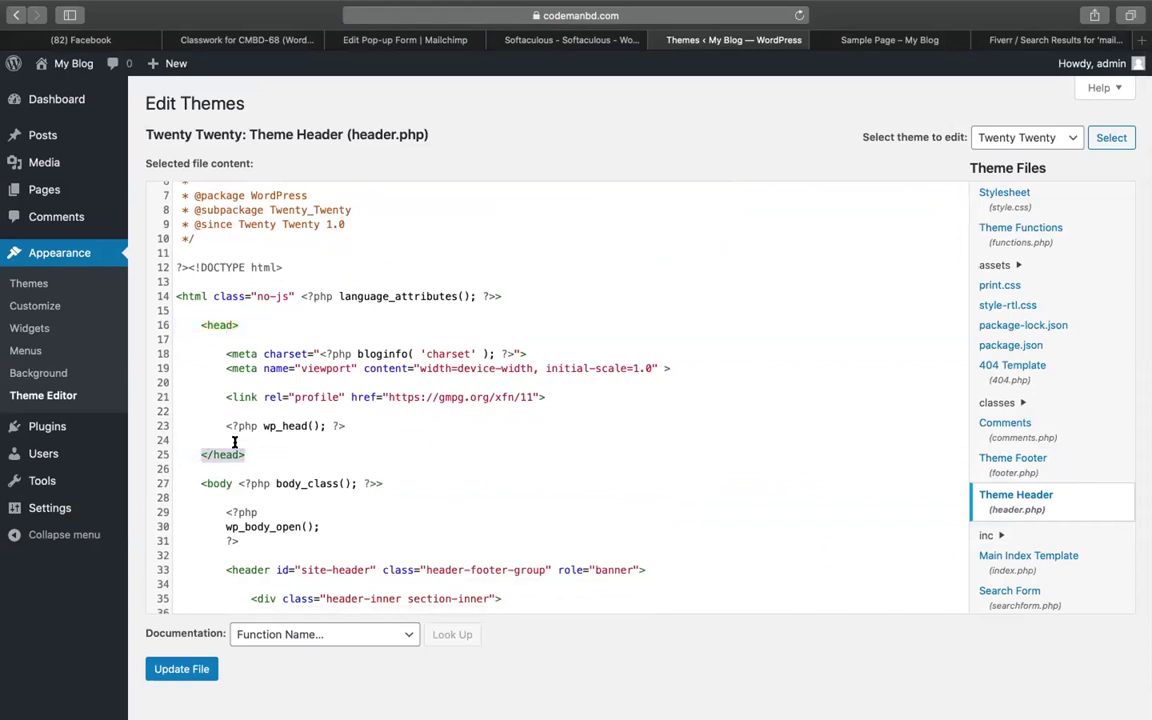
Paste the Mailchimp script on a new line above </head> and save header.php
left_click(229, 438)
key("Return")
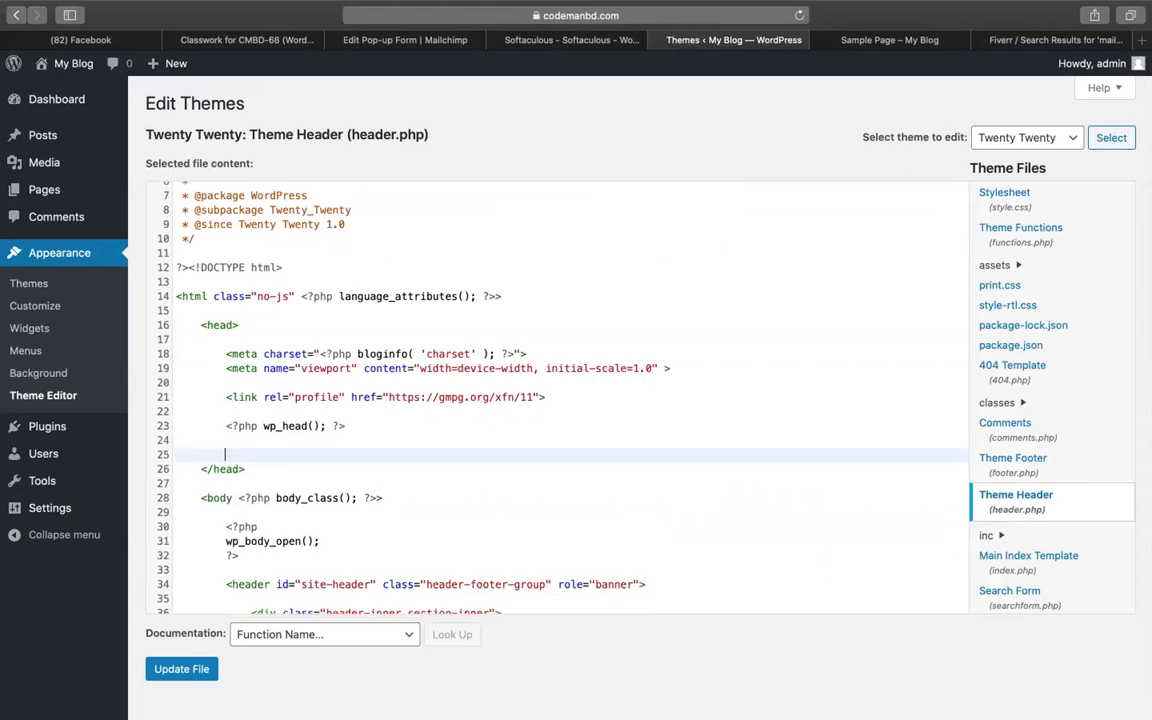
key("super+v")
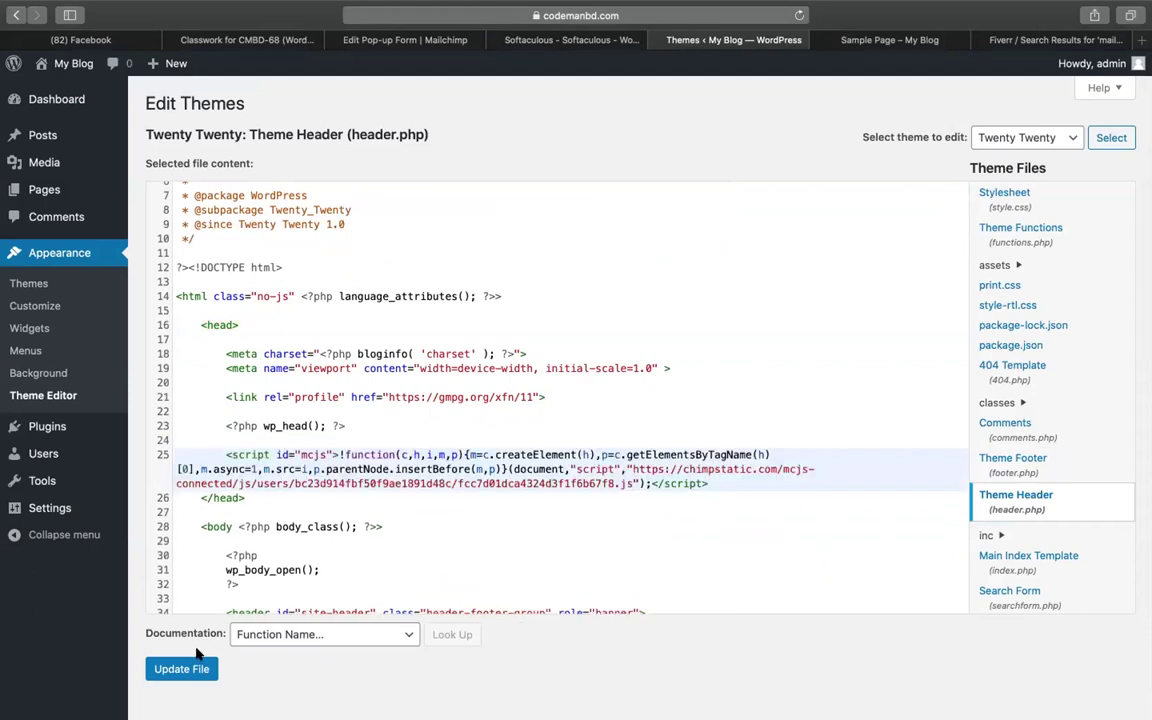
left_click(163, 667)
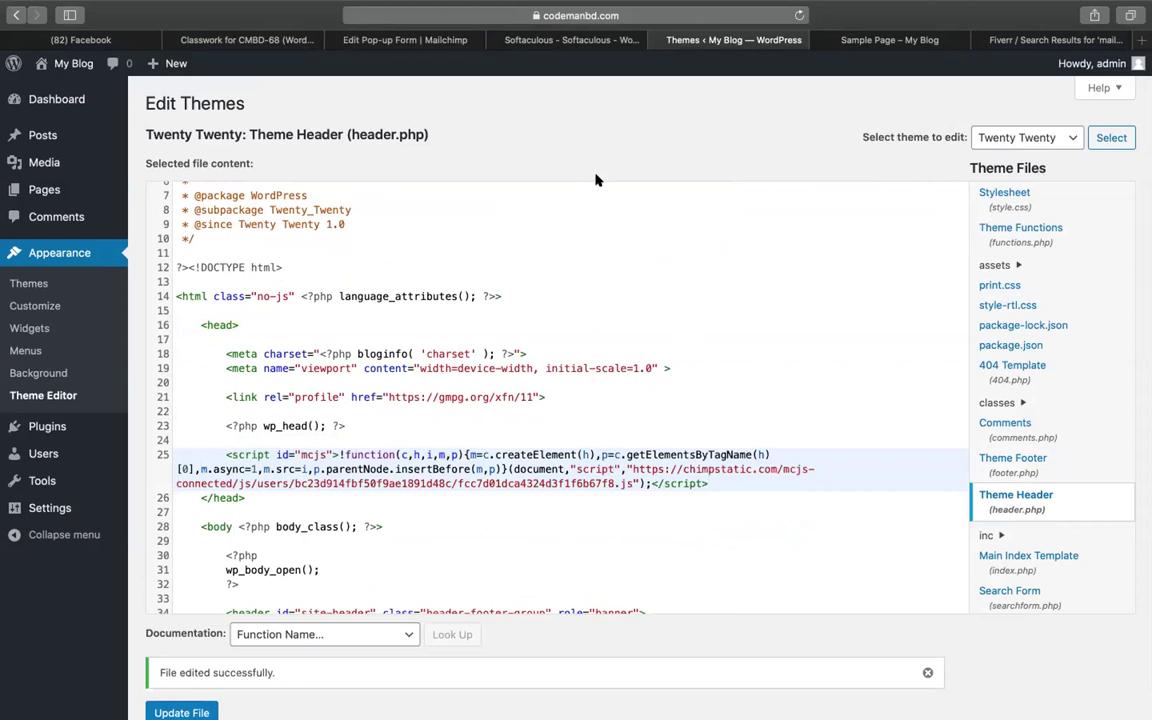
left_click(510, 42)
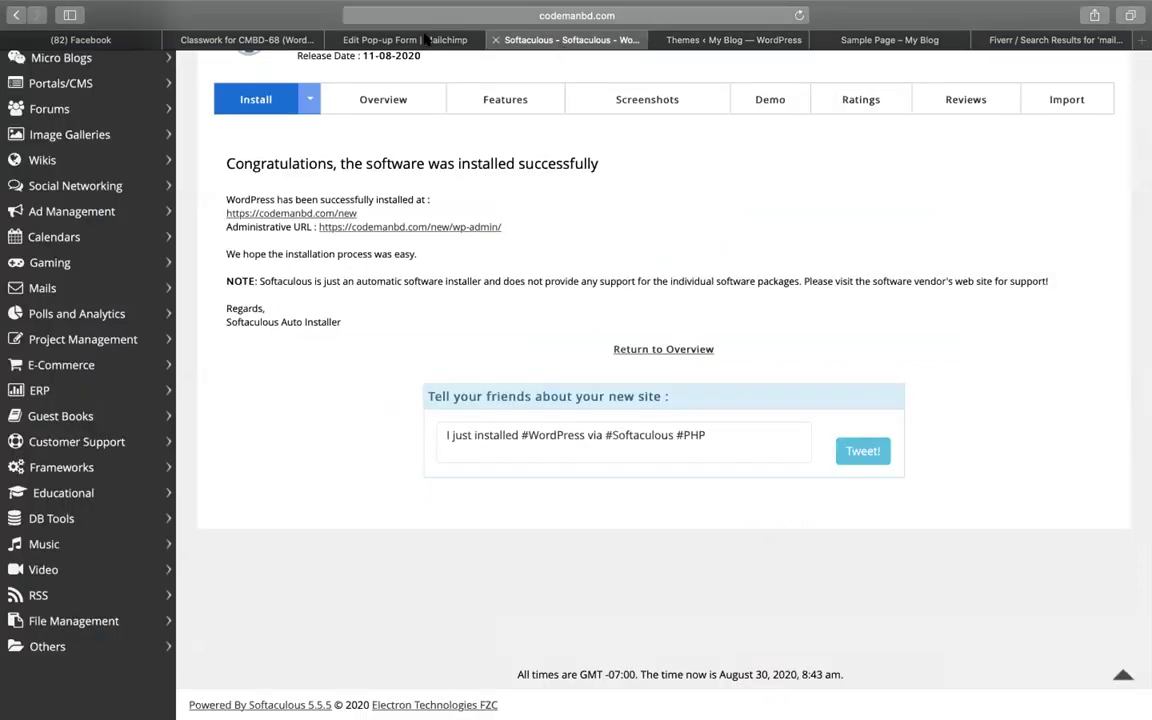
Run Mailchimp's Check Connection for the pop-up form
left_click(383, 35)
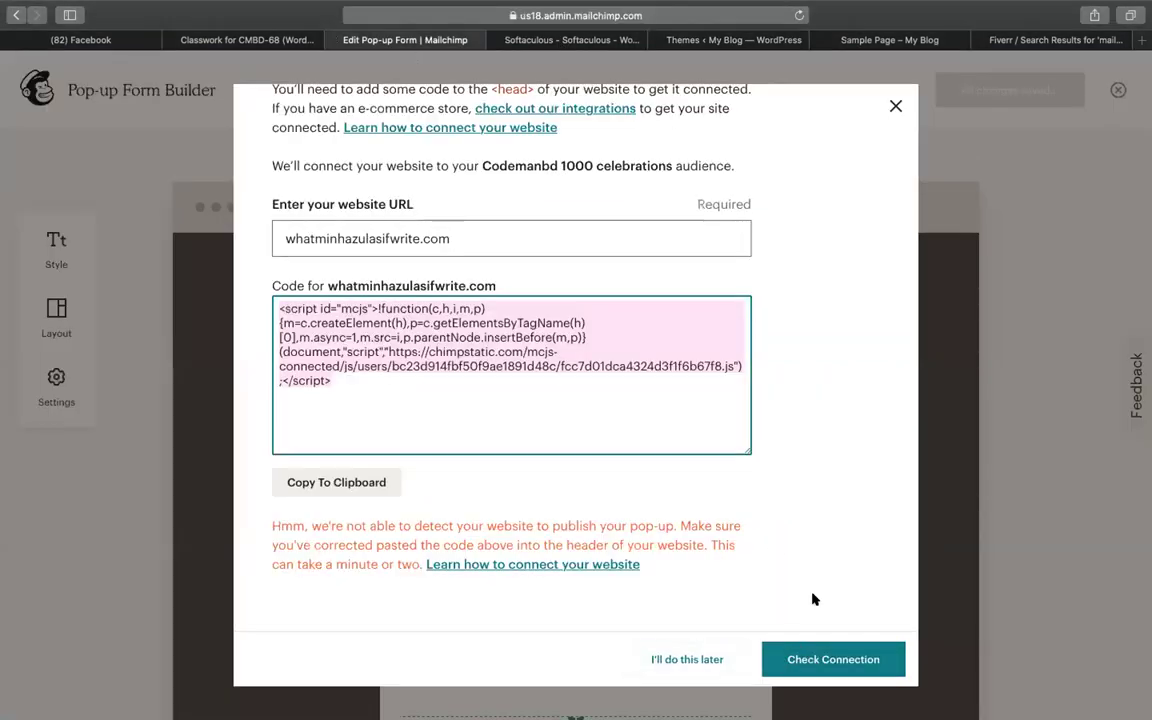
left_click(808, 660)
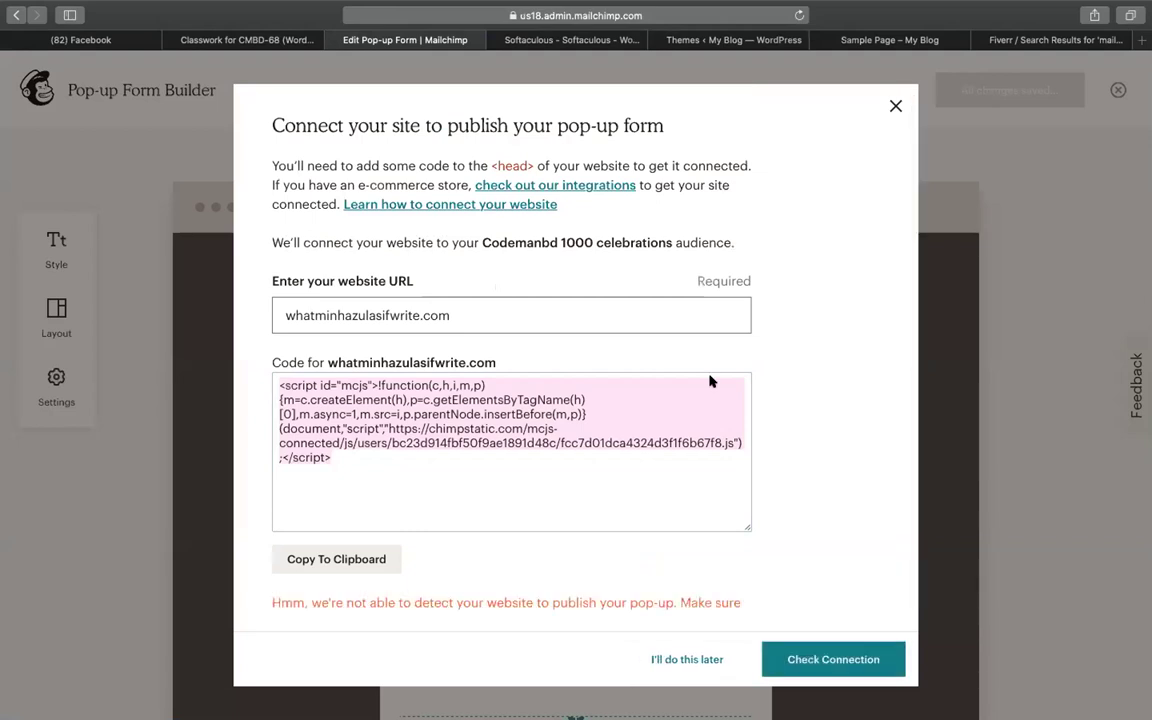
left_click(622, 378)
Delete the Mailchimp script from line 25 of header.php and save the file
left_click(710, 42)
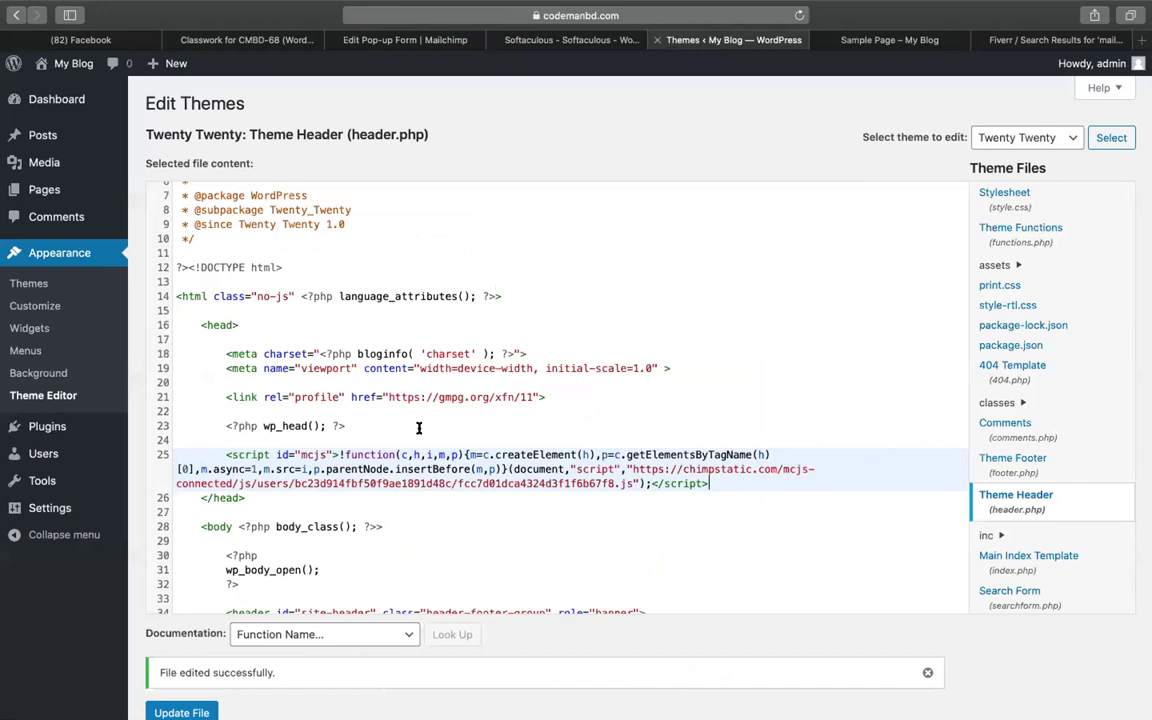
left_click_drag(712, 484, 159, 452)
key("super+c")
key("BackSpace")
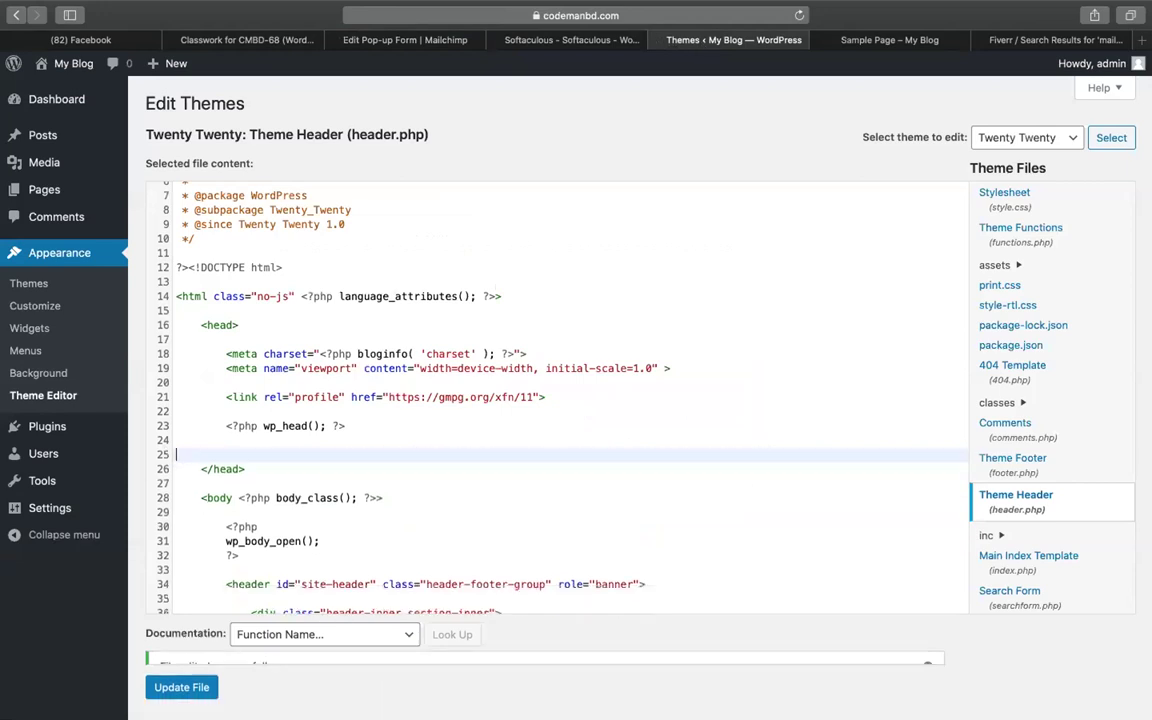
scroll(391, 507, "down", 2)
left_click(162, 664)
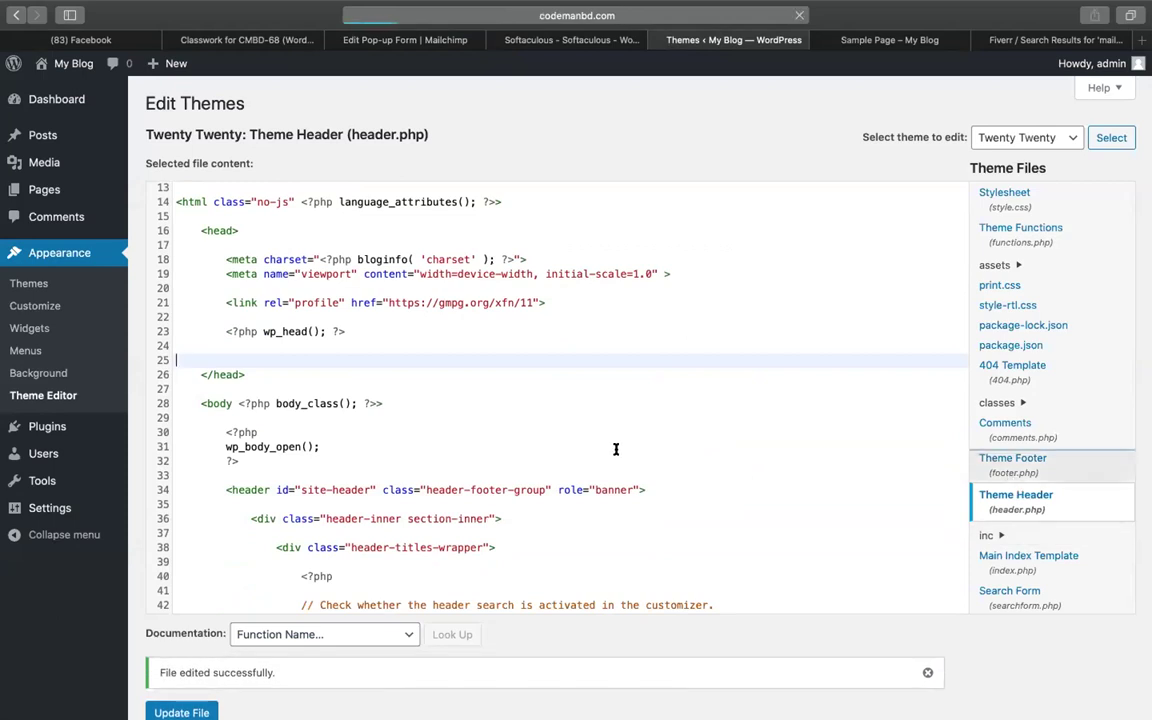
Delete the script from line 60 of footer.php and save it
scroll(512, 480, "down", 5)
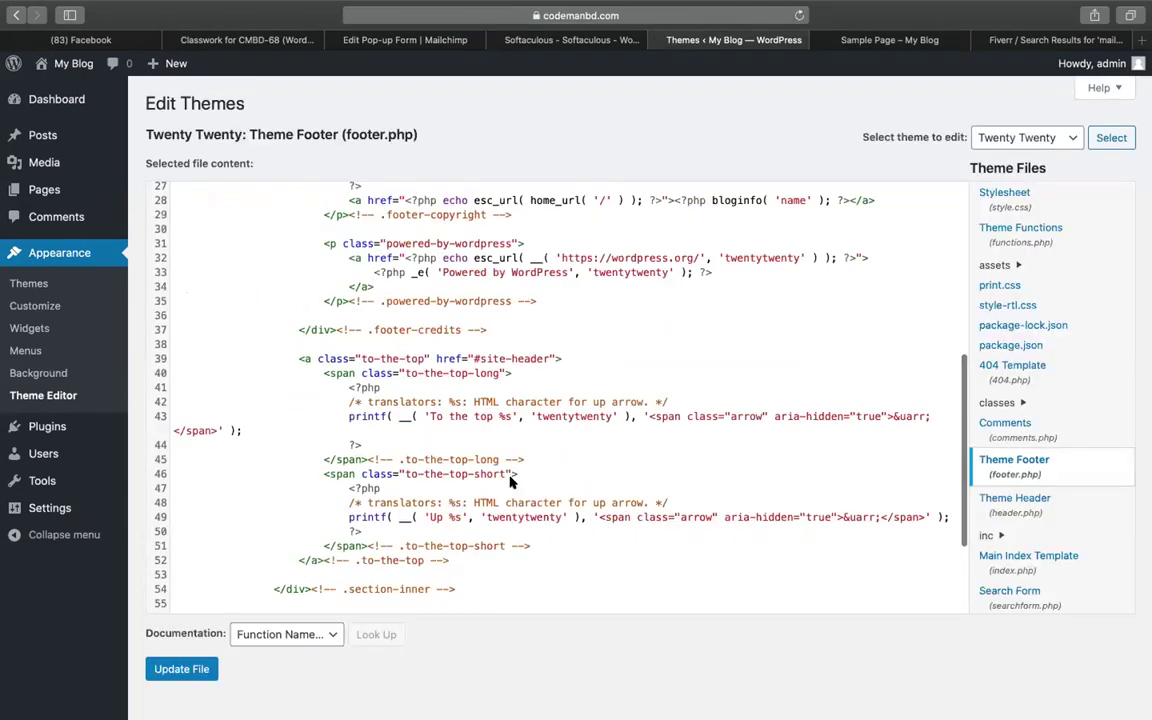
scroll(510, 481, "down", 5)
left_click_drag(706, 528, 170, 486)
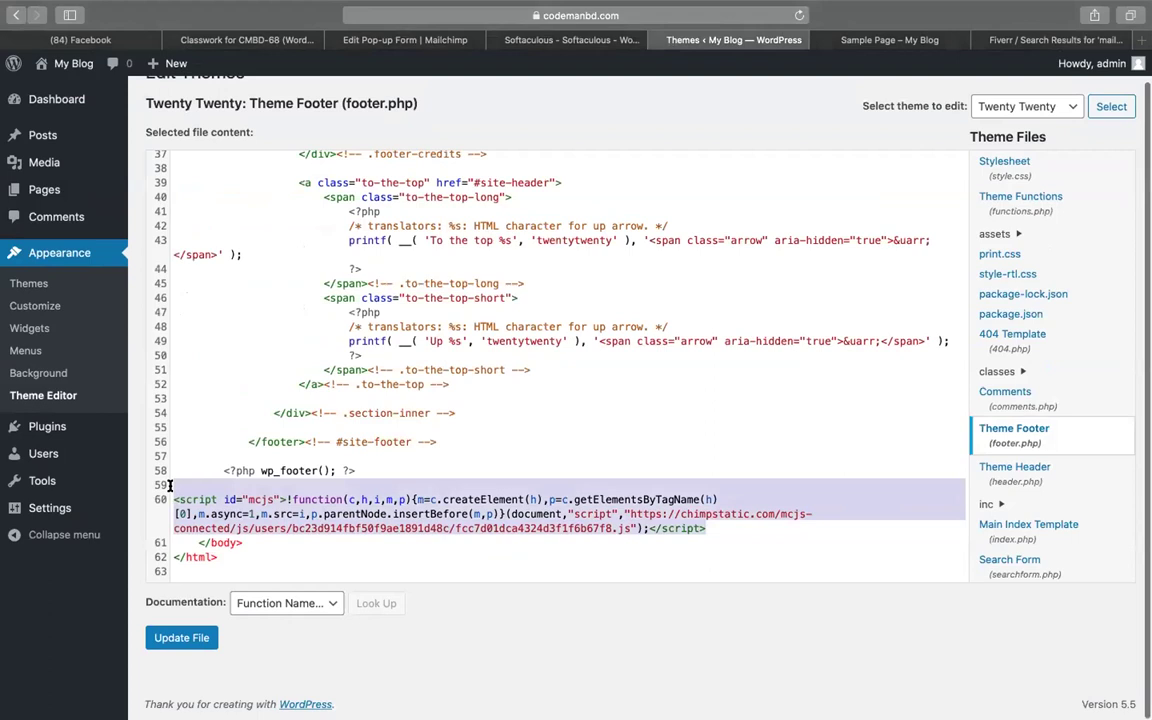
key("BackSpace")
left_click(150, 637)
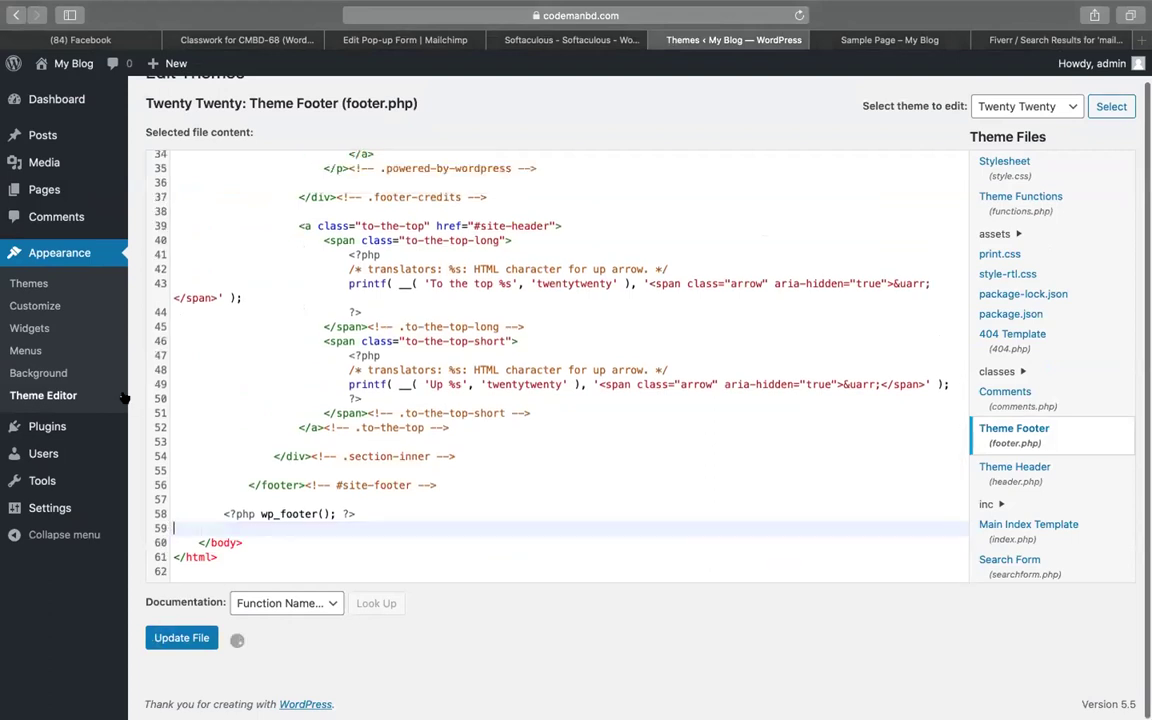
scroll(450, 400, "down", 2)
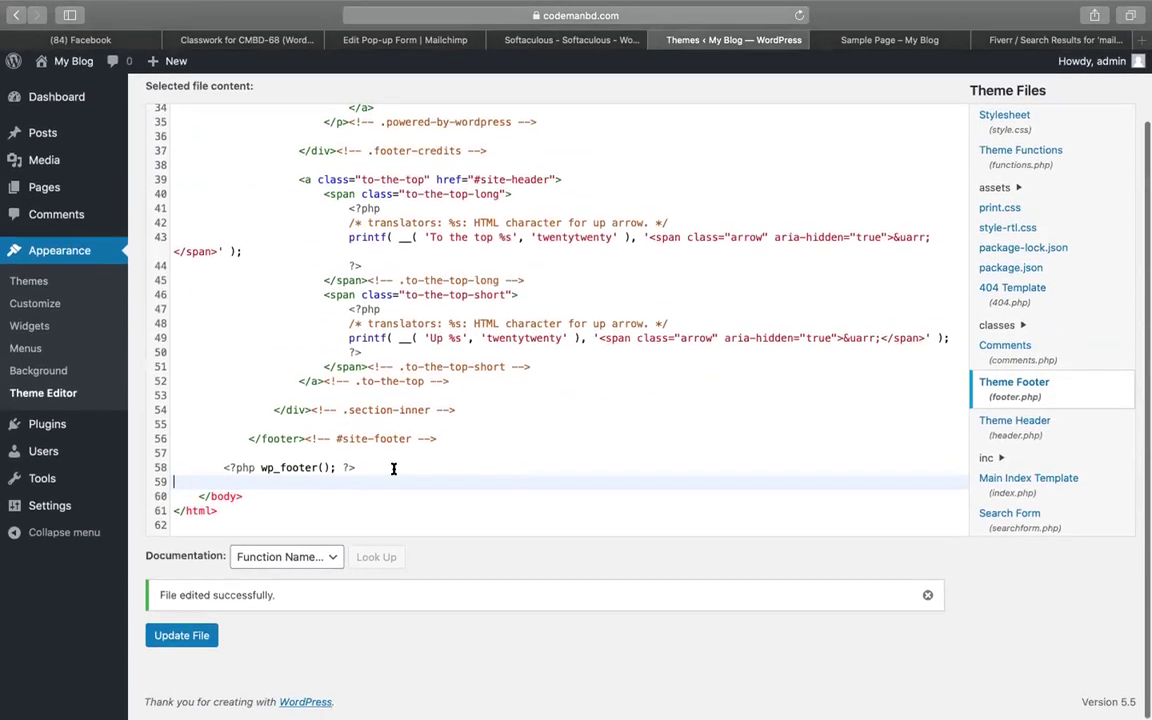
Search plugins for 'insert header', then install and activate Insert Headers and Footers 1.4.6
mouse_move(47, 426)
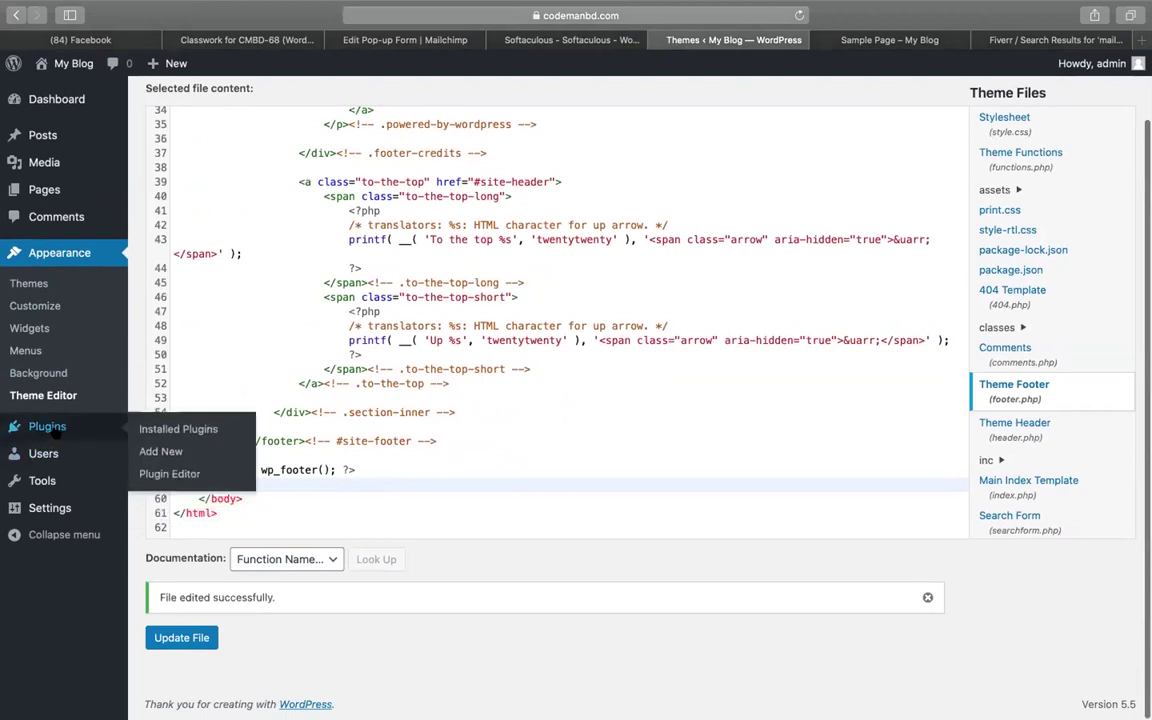
left_click(152, 452)
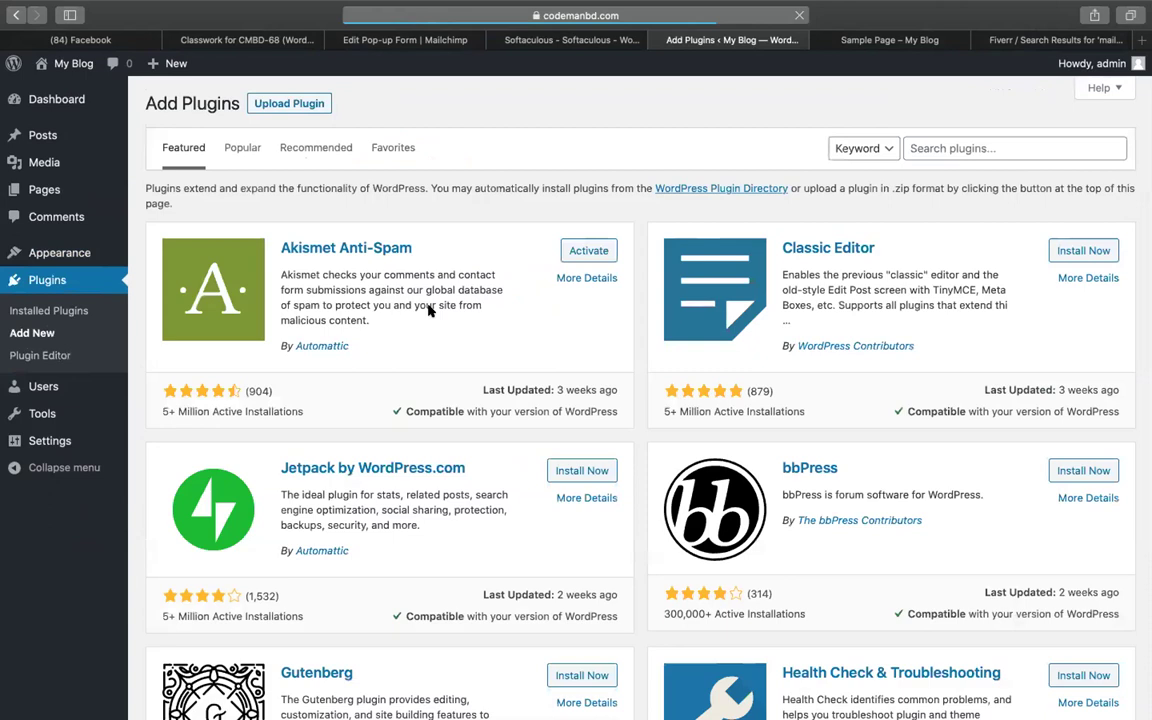
left_click(1003, 142)
type("insert header")
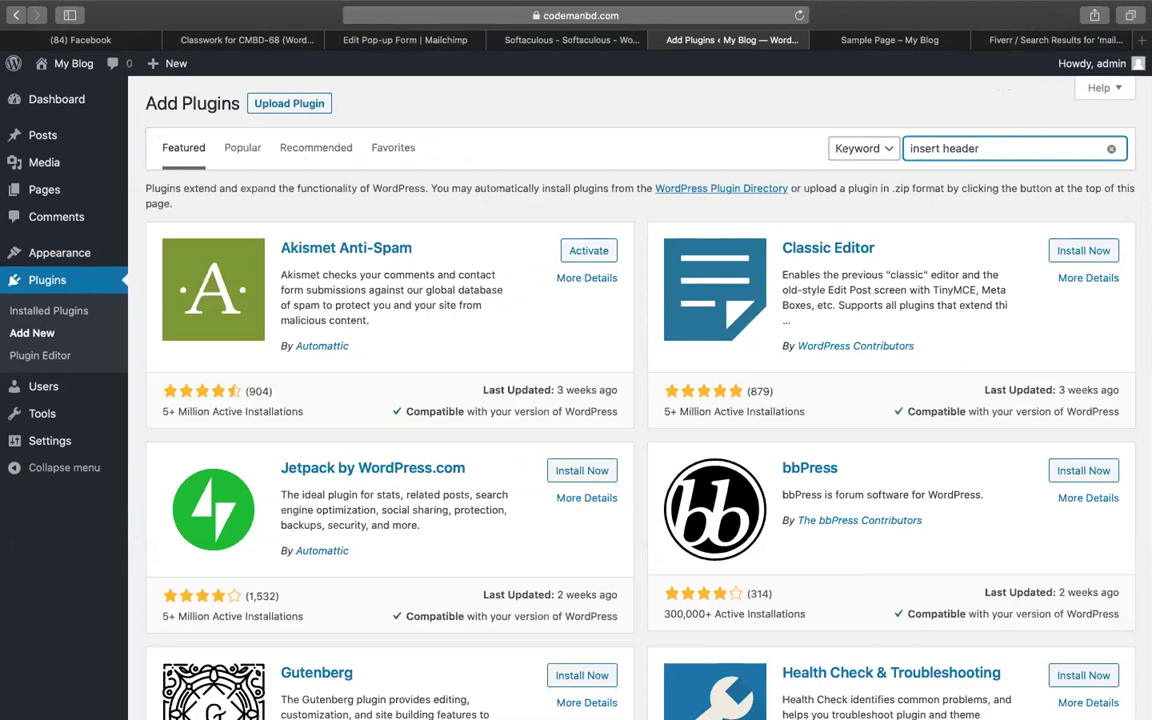
key("Return")
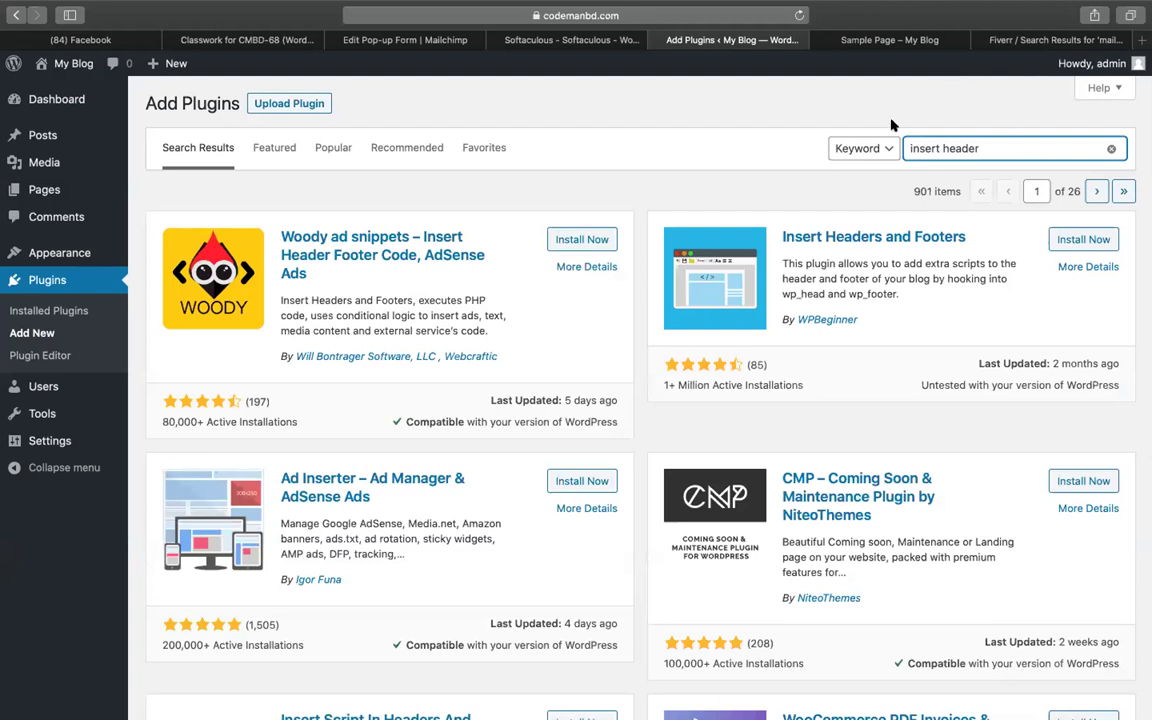
left_click(1079, 241)
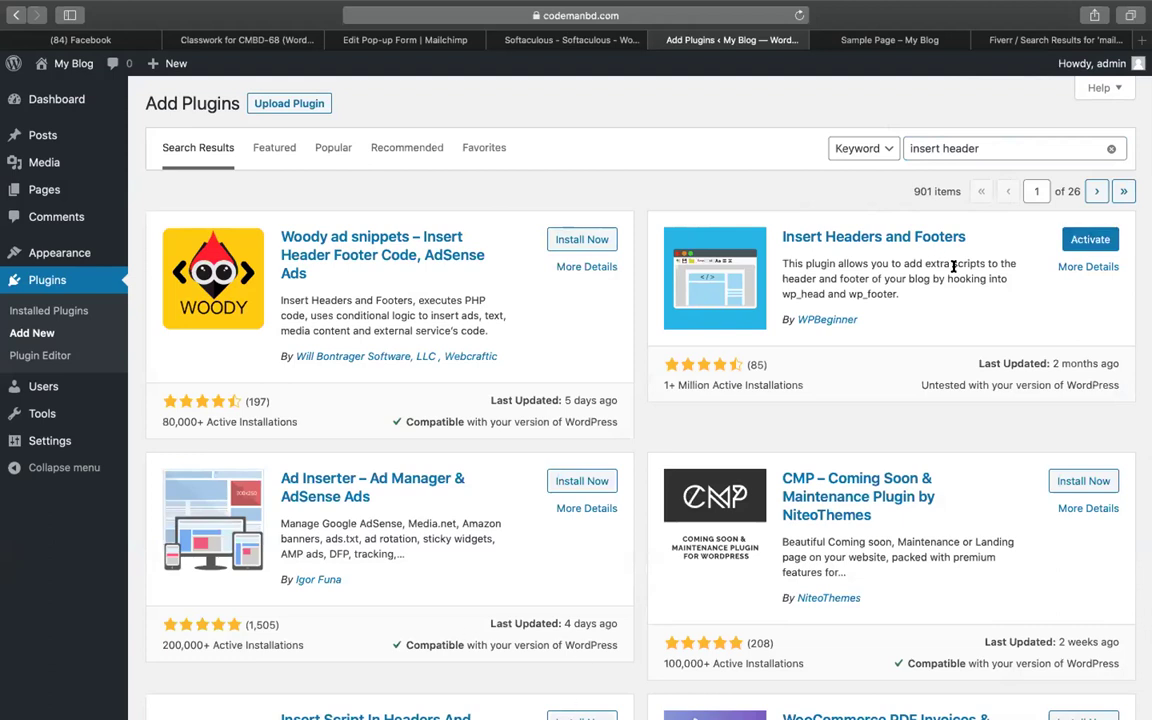
left_click(1088, 240)
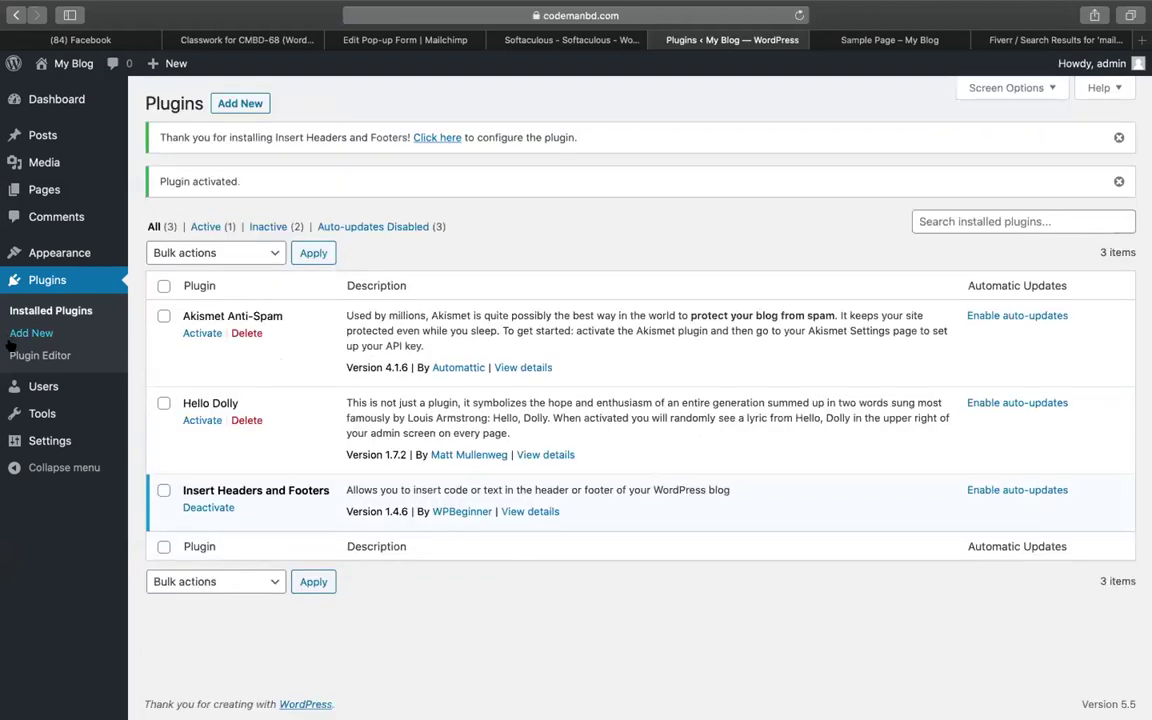
Open the Insert Headers and Footers settings page
mouse_move(70, 413)
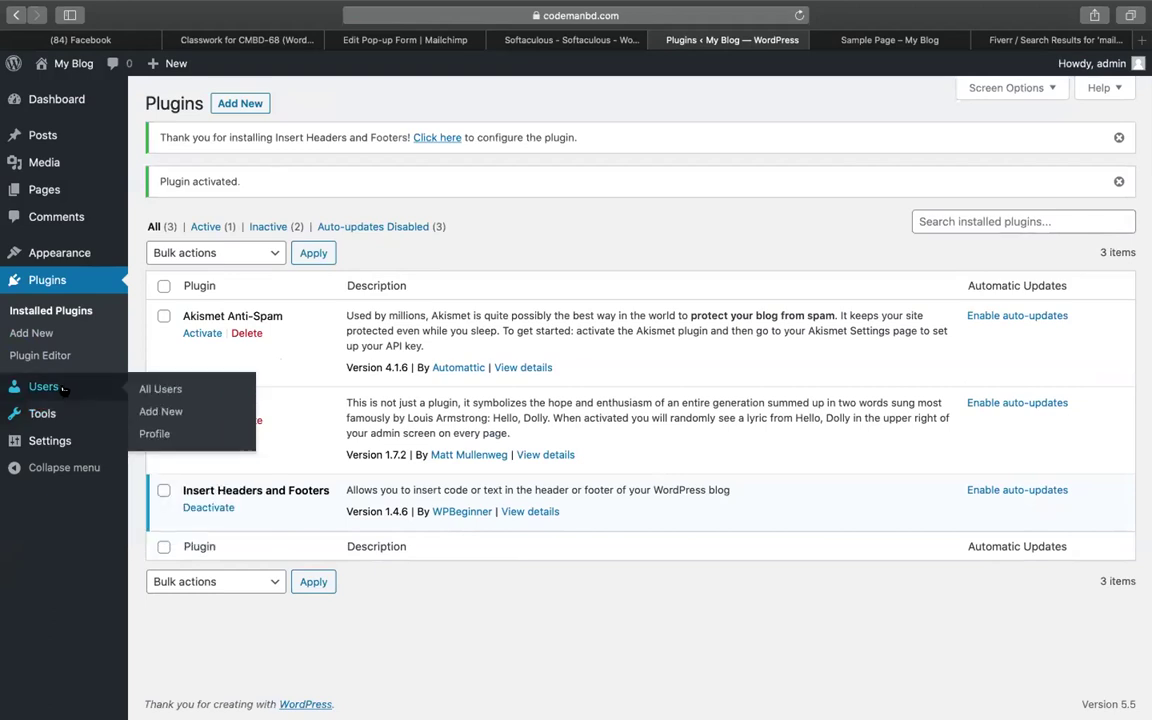
mouse_move(60, 441)
left_click(152, 601)
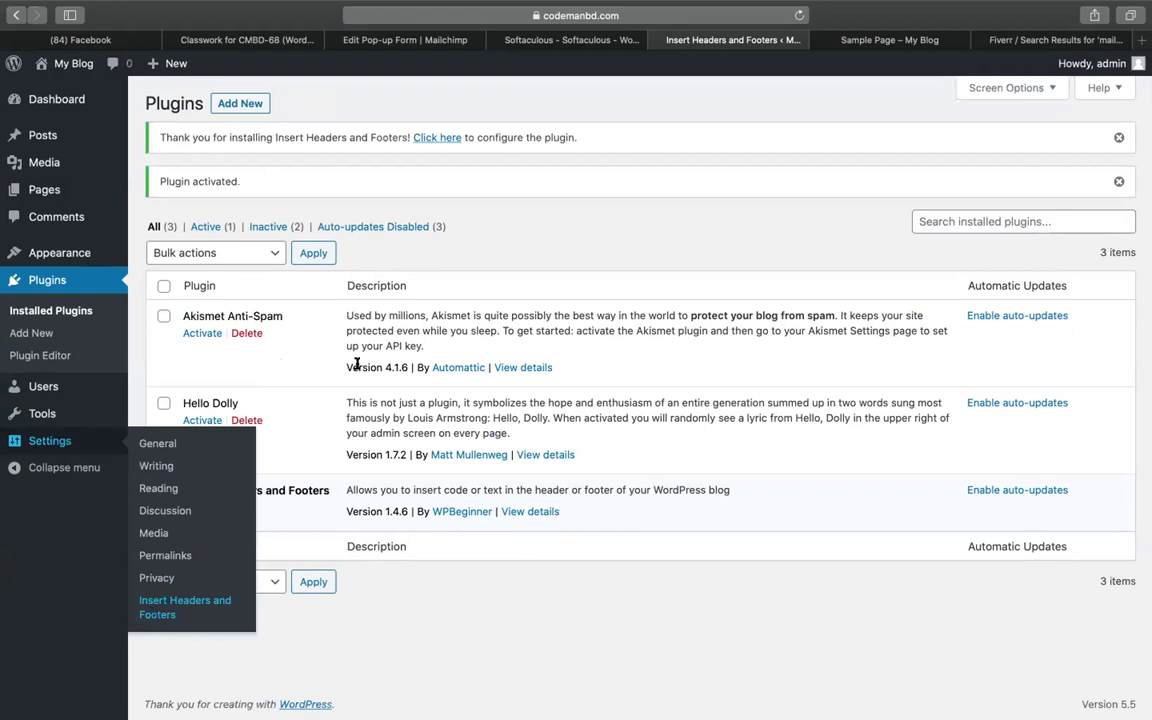
left_click(165, 601)
Paste the Mailchimp script into Scripts in Body and save the settings
left_click(360, 288)
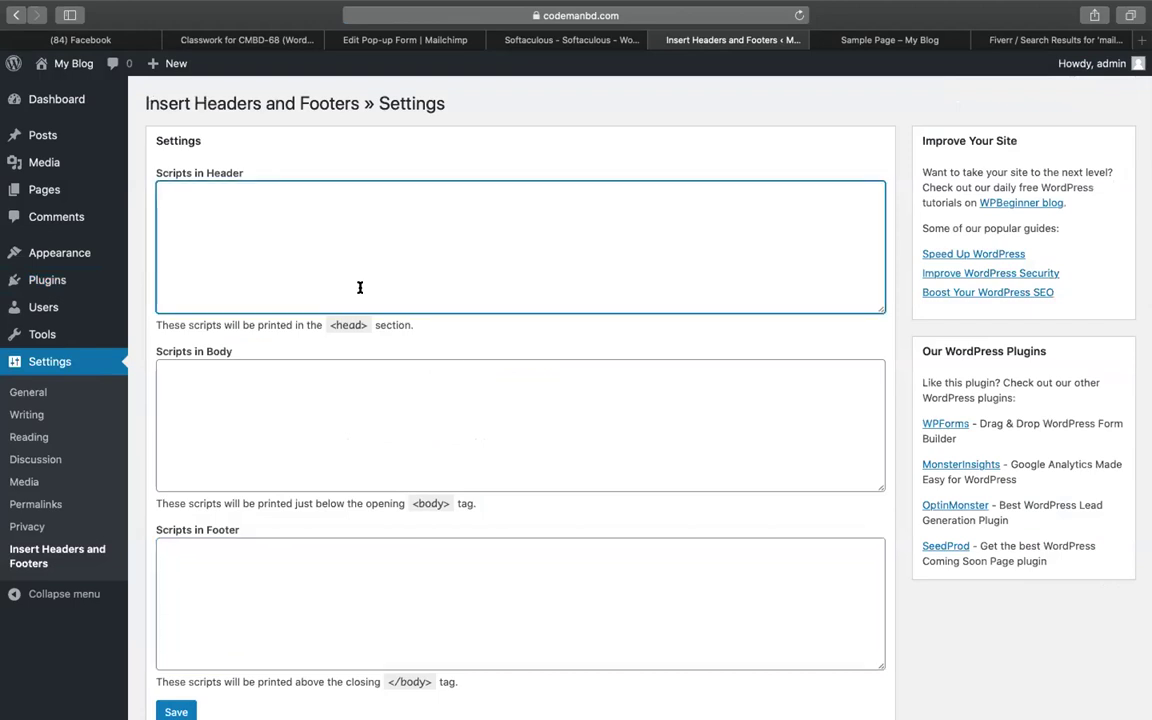
left_click(352, 455)
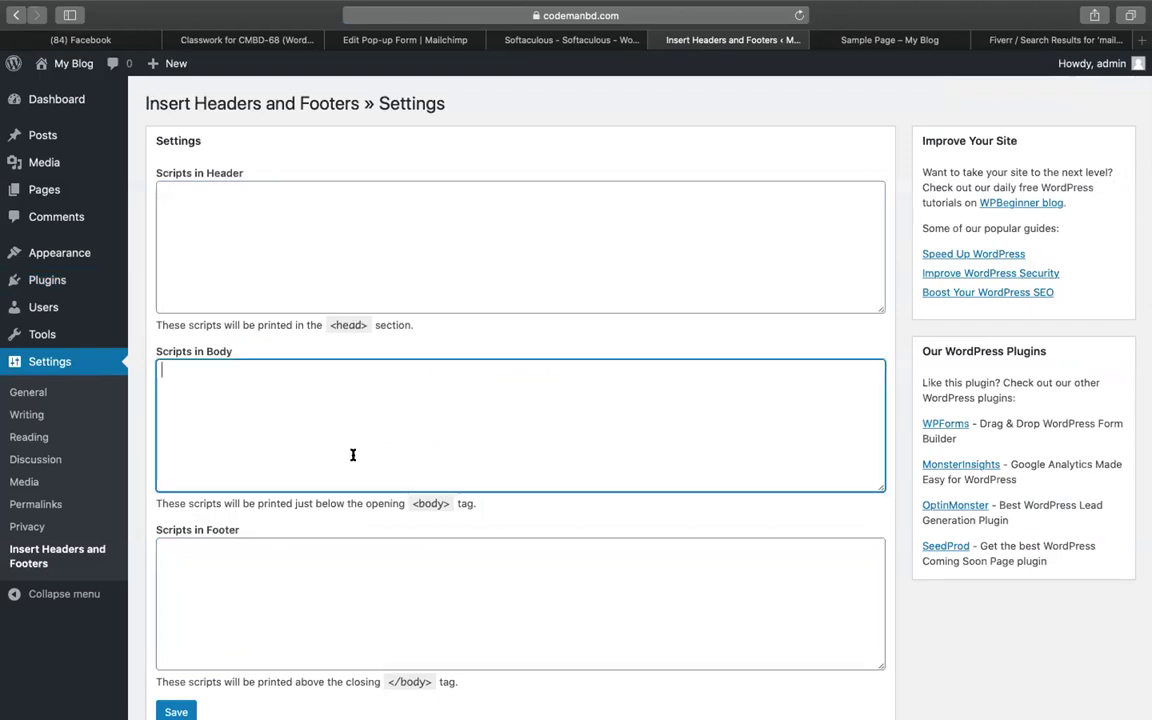
left_click(275, 574)
left_click(250, 428)
key("super+v")
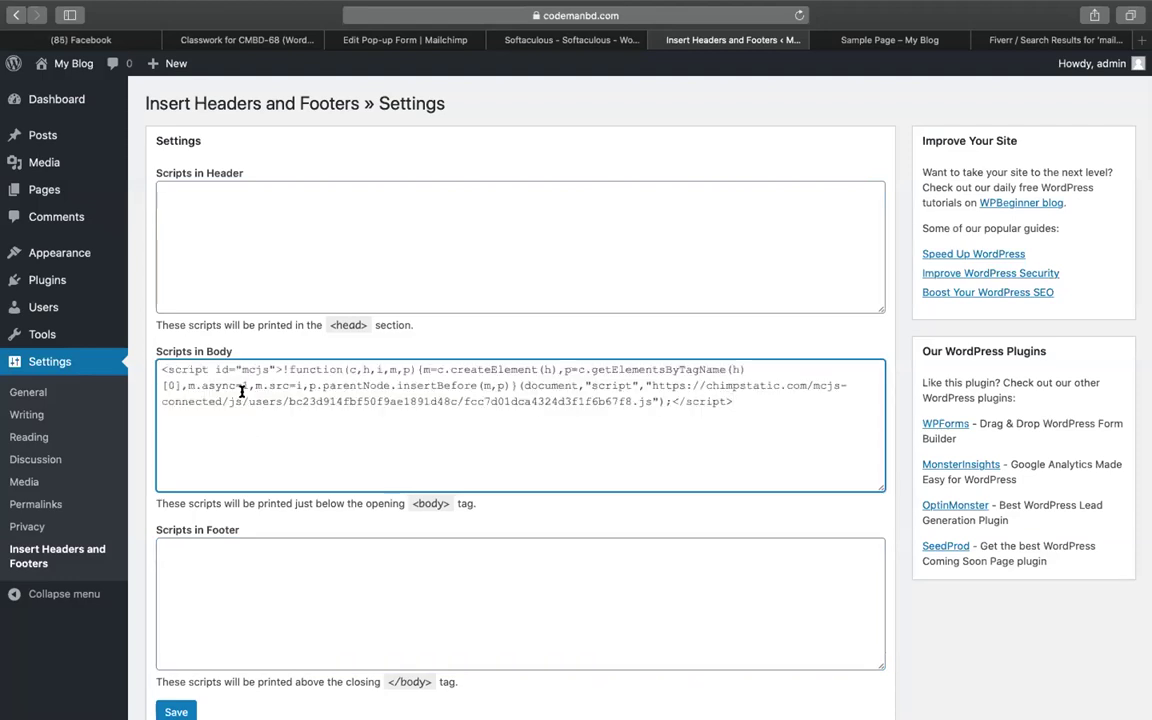
scroll(222, 468, "down", 3)
left_click(176, 599)
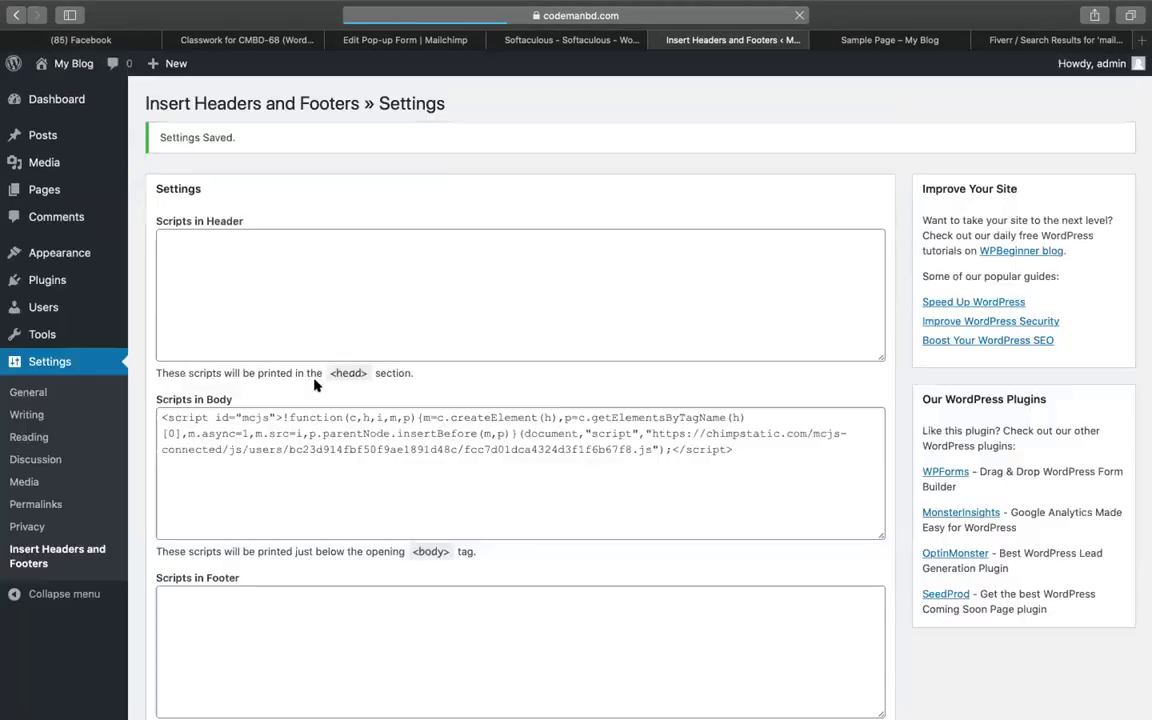
left_click(222, 410)
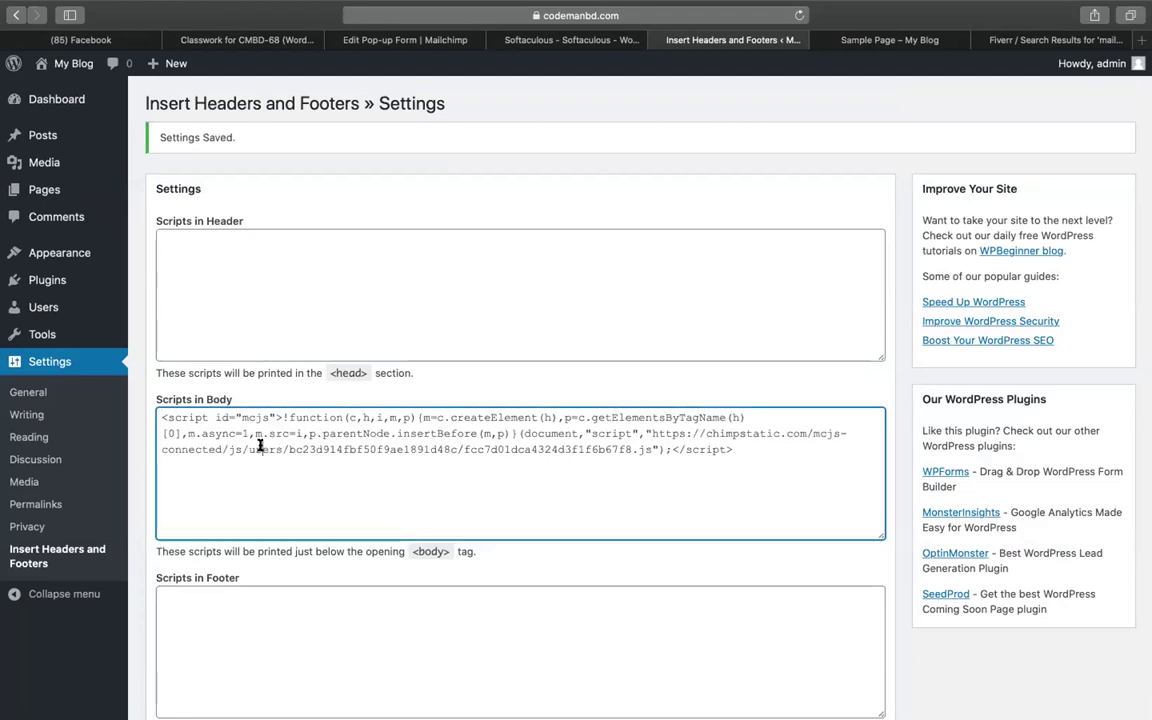
scroll(306, 481, "down", 4)
left_click(172, 598)
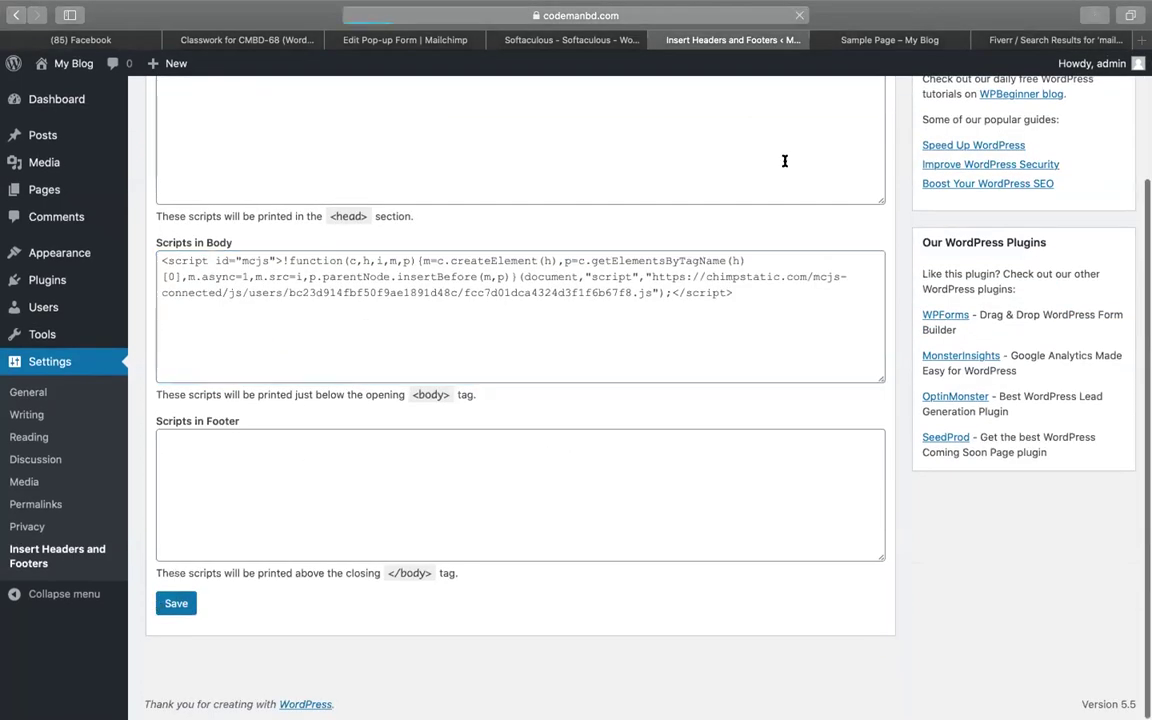
Reload the blog's Sample Page to check for the Mailchimp pop-up
left_click(878, 45)
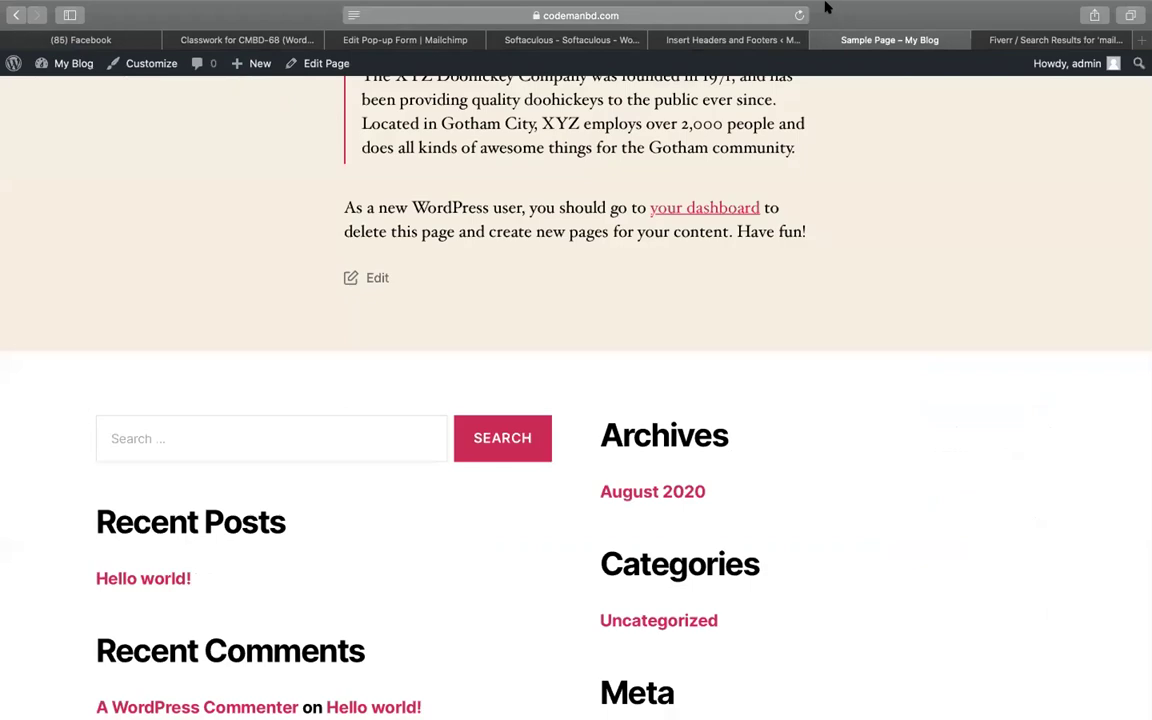
left_click(798, 15)
left_click(552, 15)
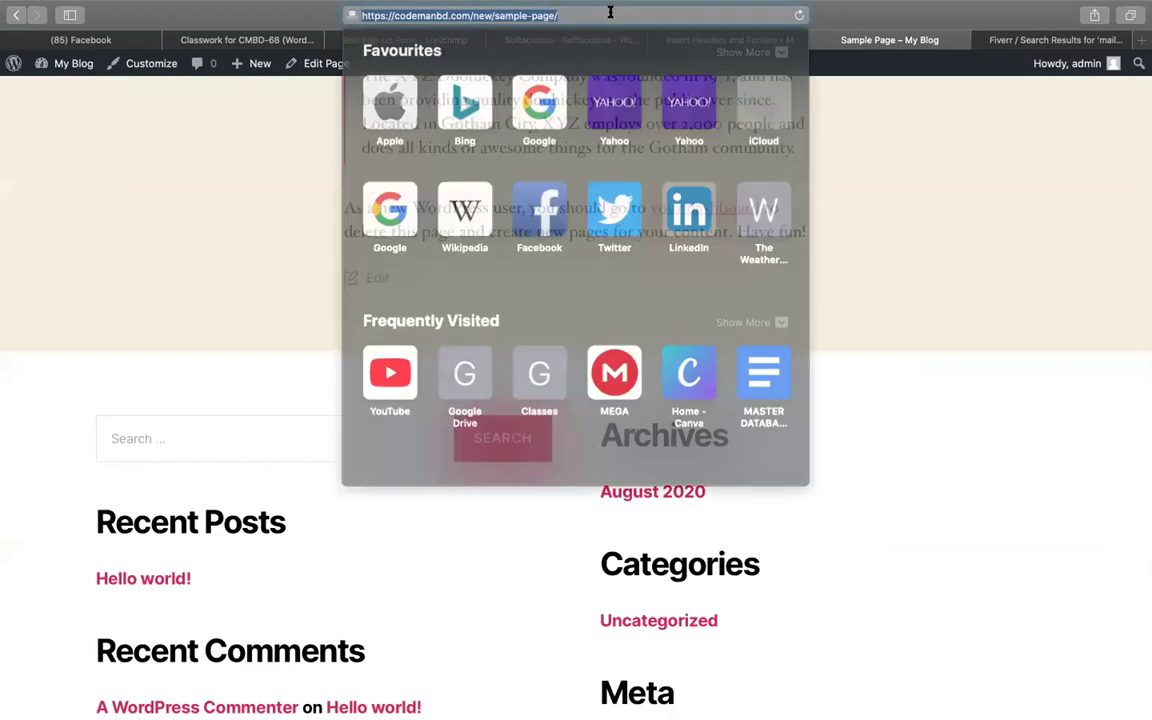
left_click(876, 182)
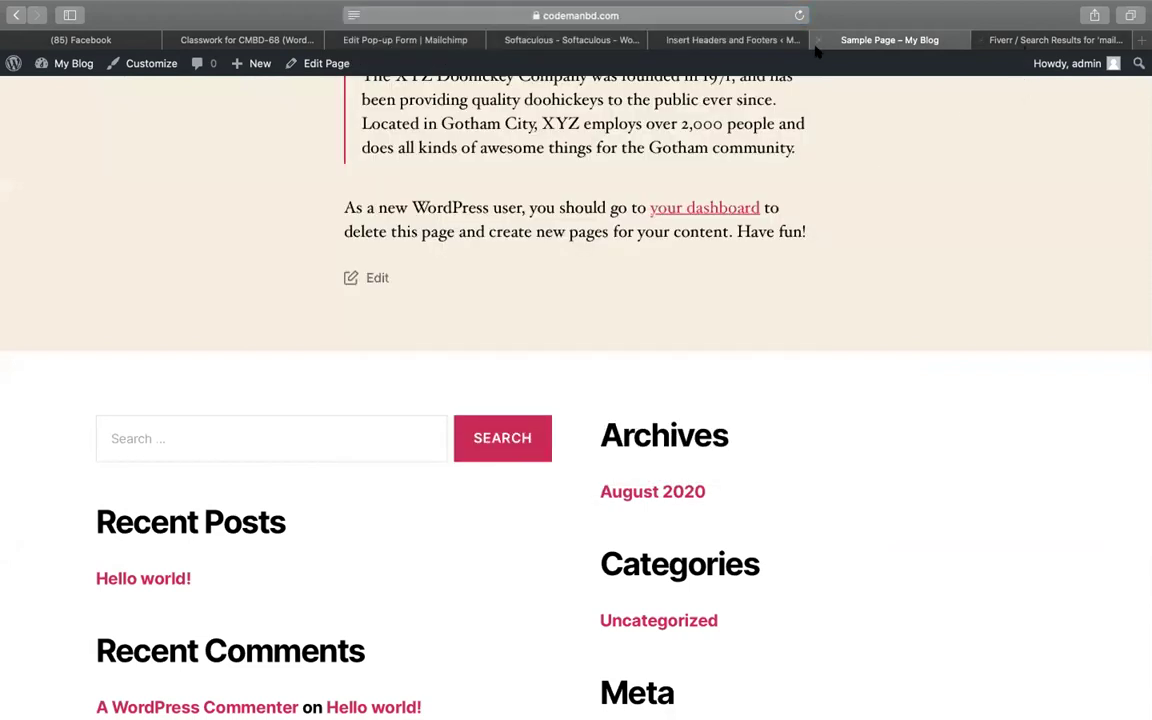
left_click(727, 40)
left_click(588, 15)
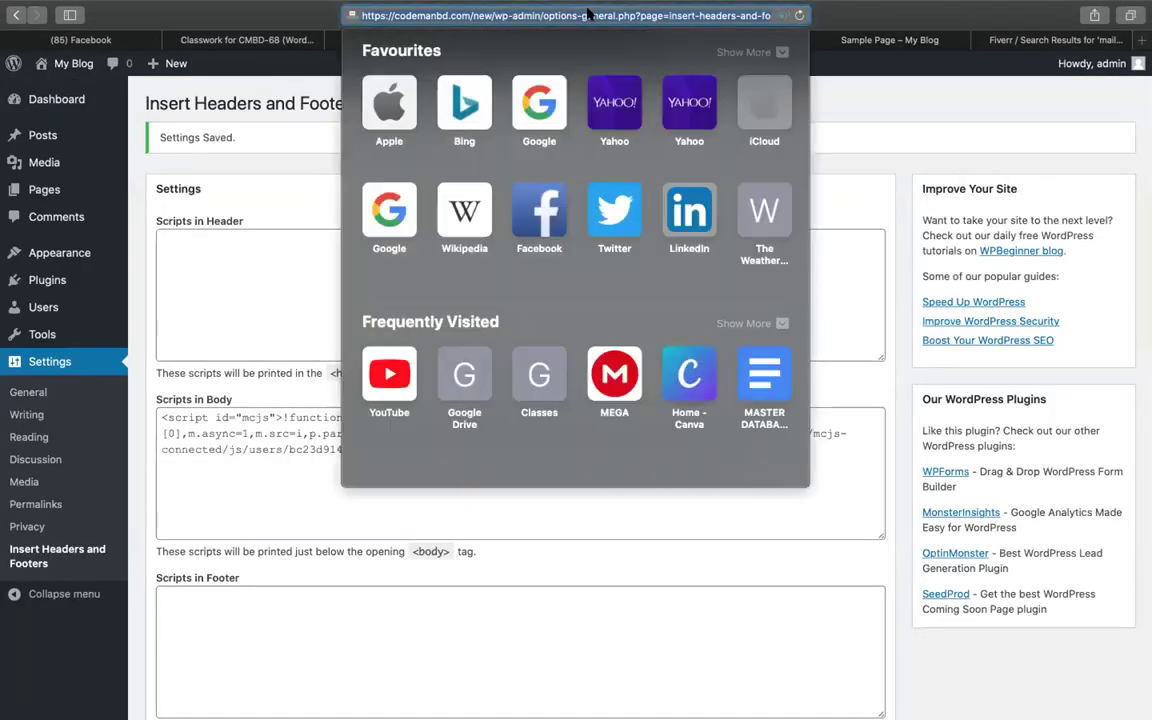
left_click(812, 90)
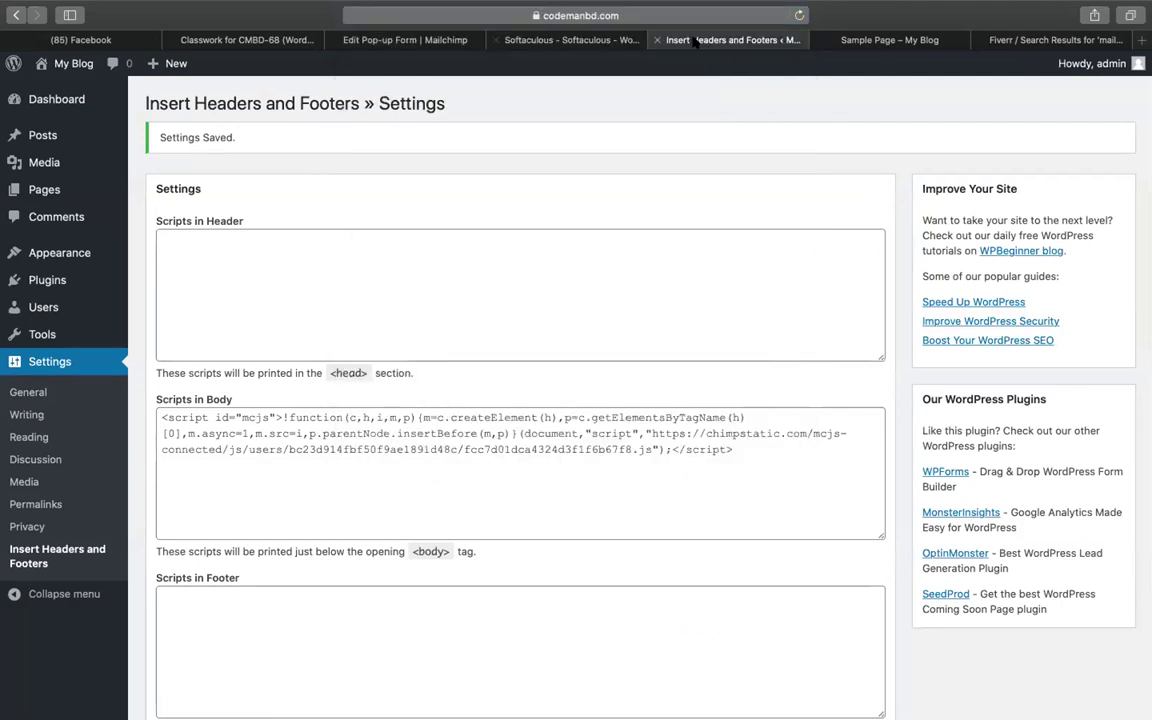
key("ctrl+Tab")
Load the other blog's home page by entering its address in the blog tab
left_click(636, 12)
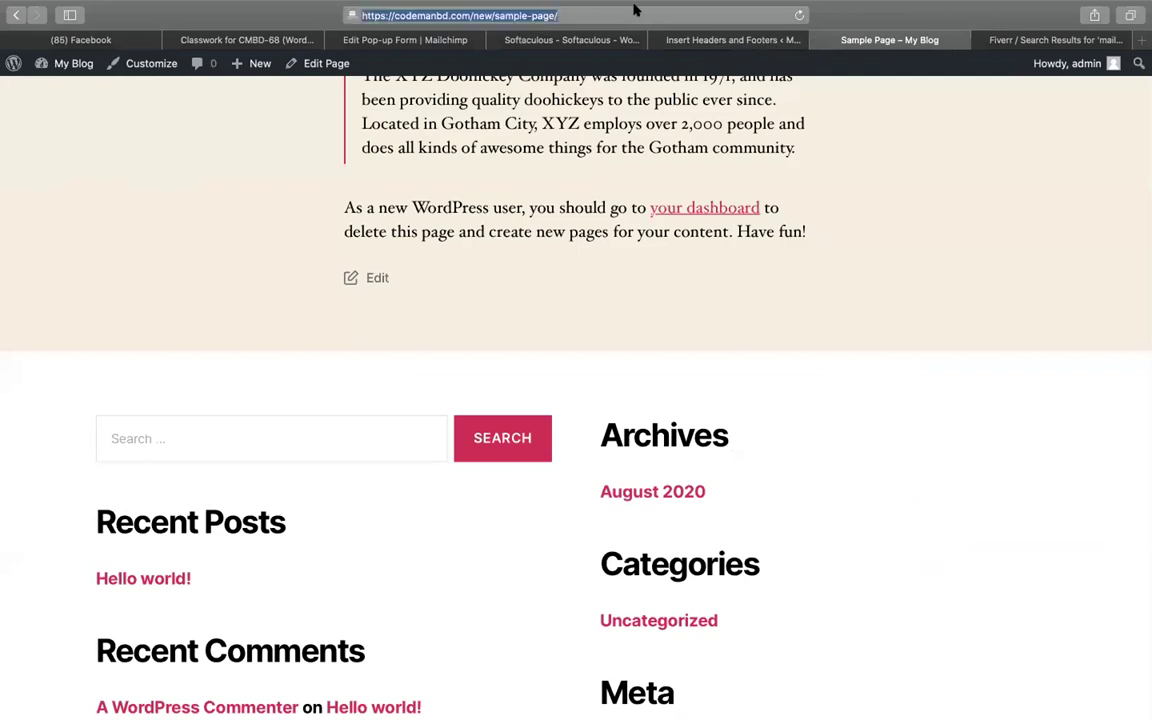
type("whatminhazulasifwrite.com")
key("Return")
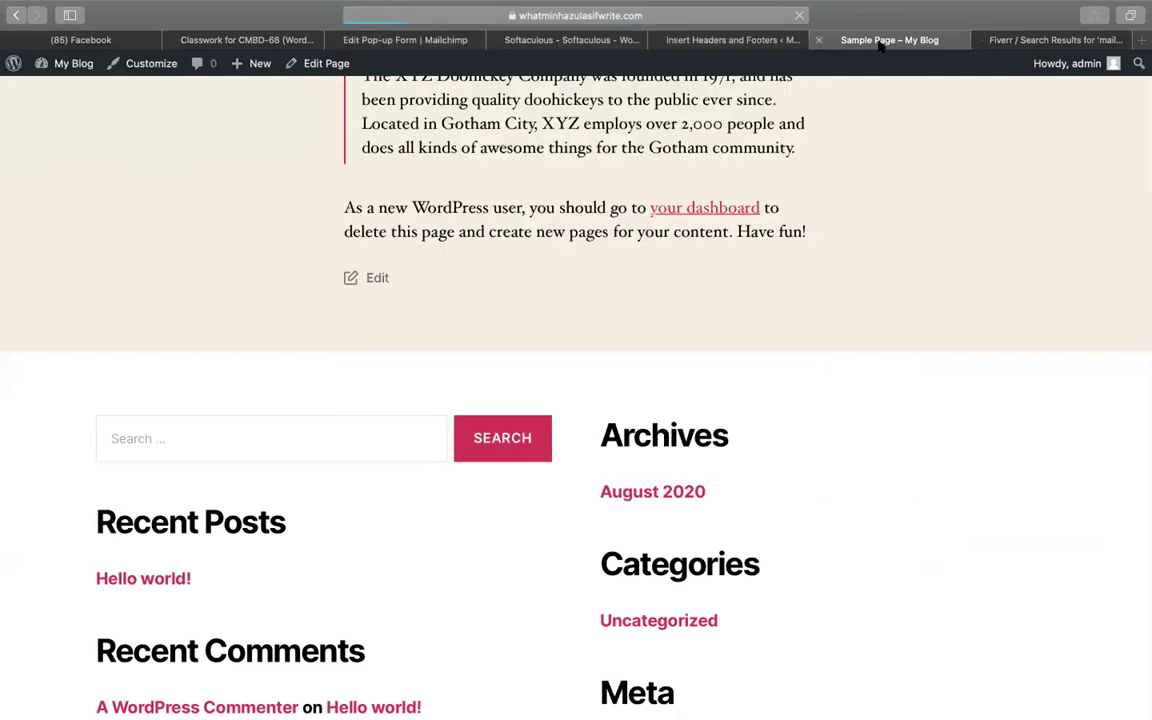
Open the first site's Installed Plugins list
left_click(702, 39)
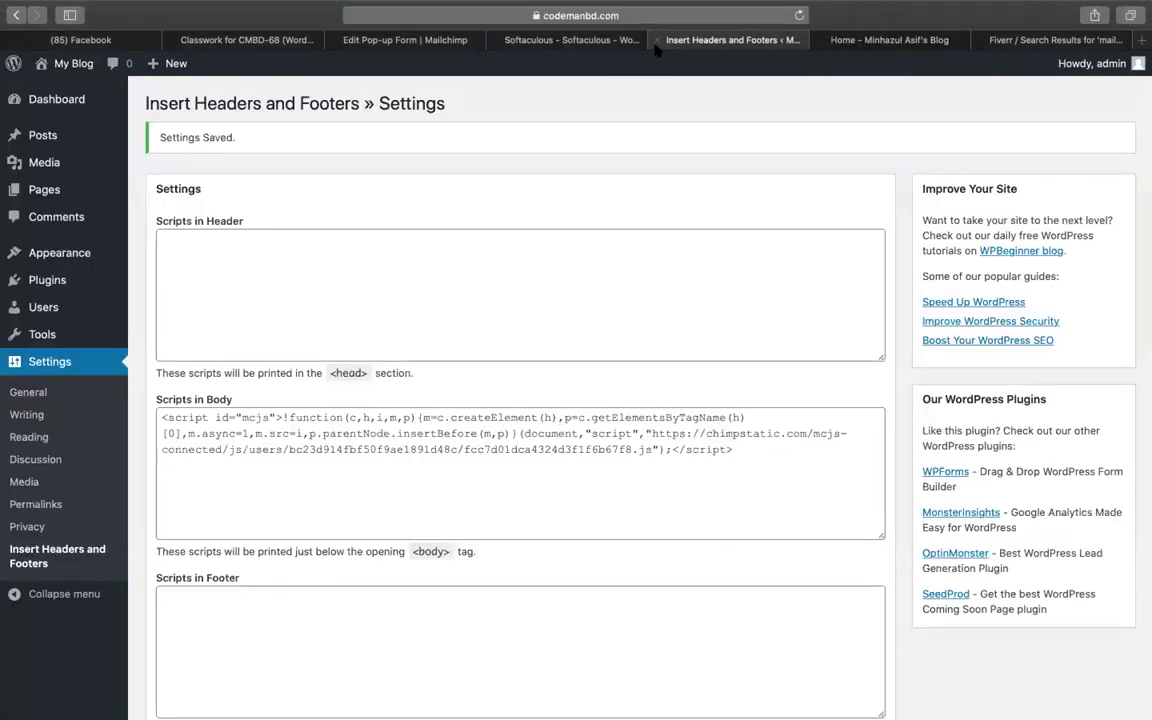
mouse_move(84, 287)
left_click(178, 283)
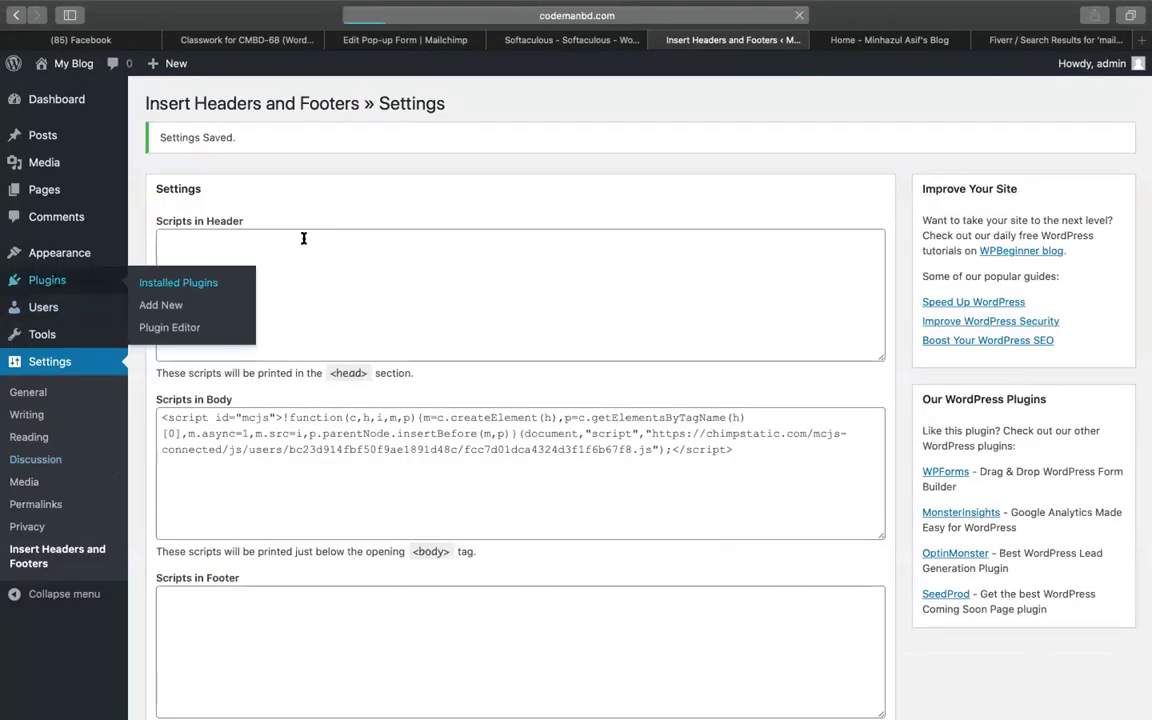
Append /wp-admin to the other blog's URL to reach its admin login page
left_click(876, 42)
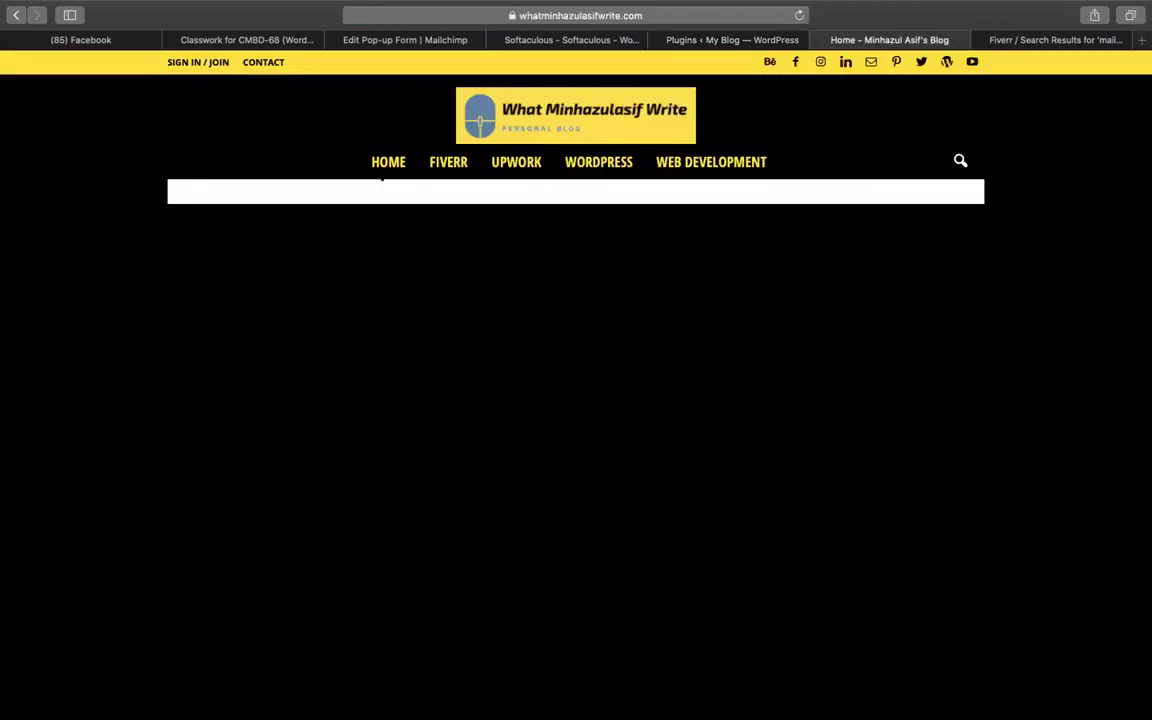
left_click(664, 12)
key("Right")
type("/")
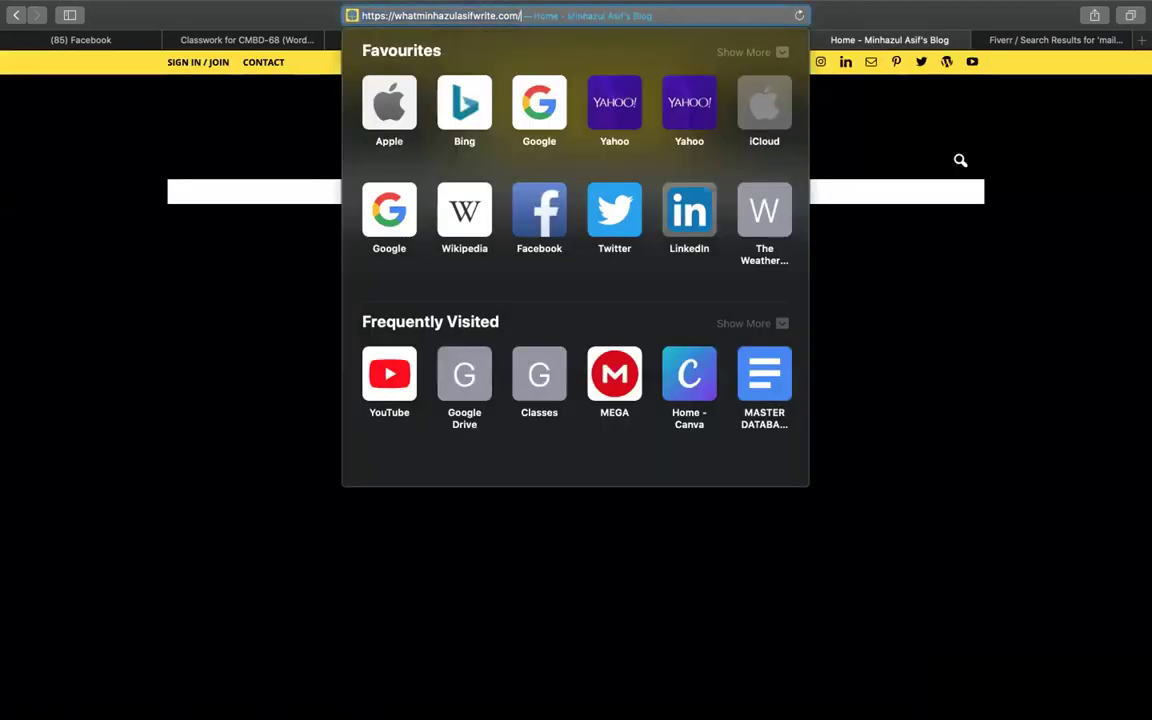
type("wp-admin/")
key("Return")
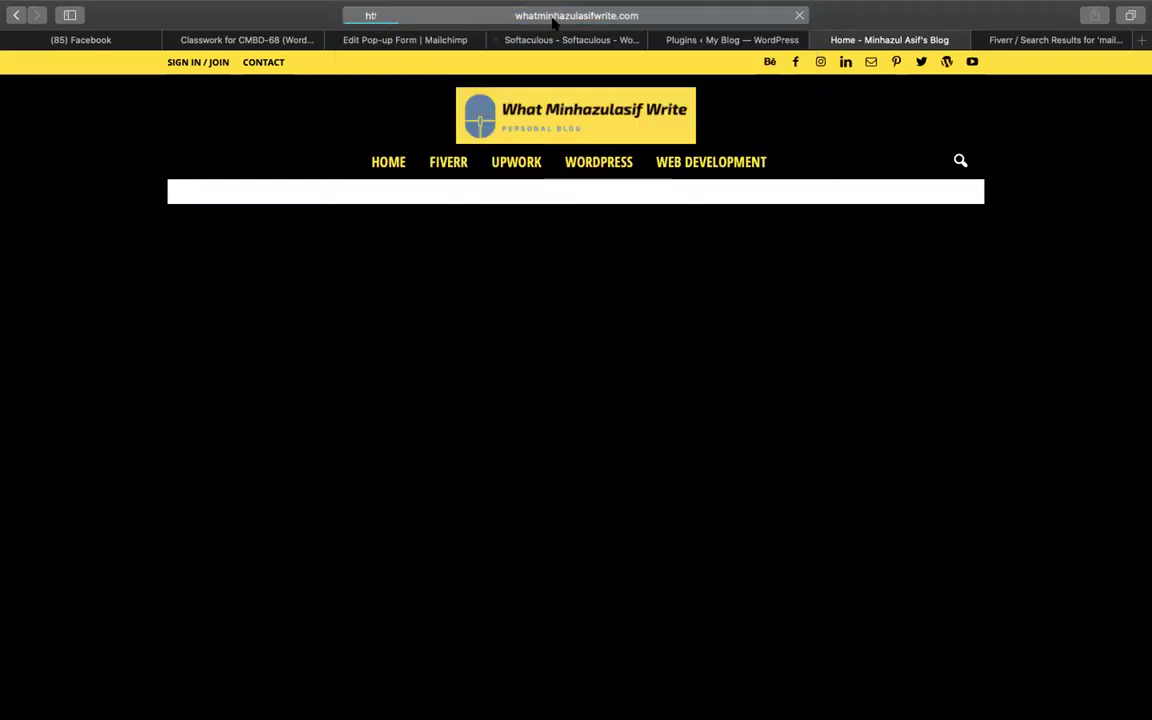
left_click(693, 39)
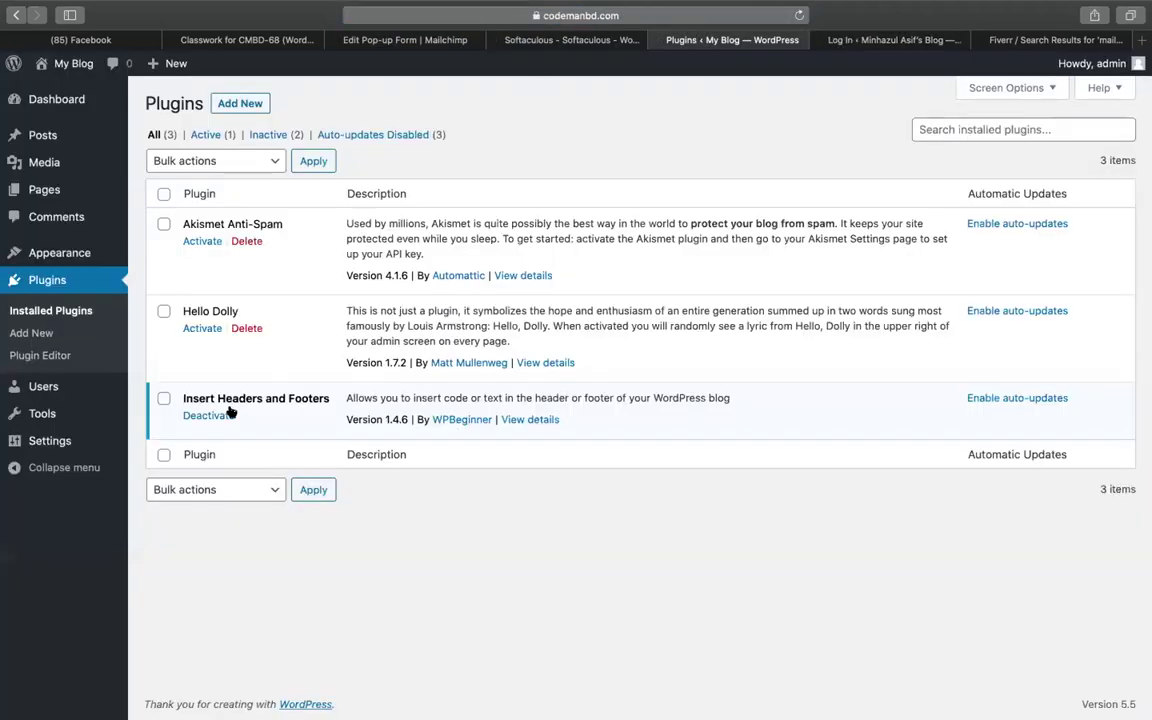
Sign in to the second blog's admin area using Safari's saved login
left_click(880, 38)
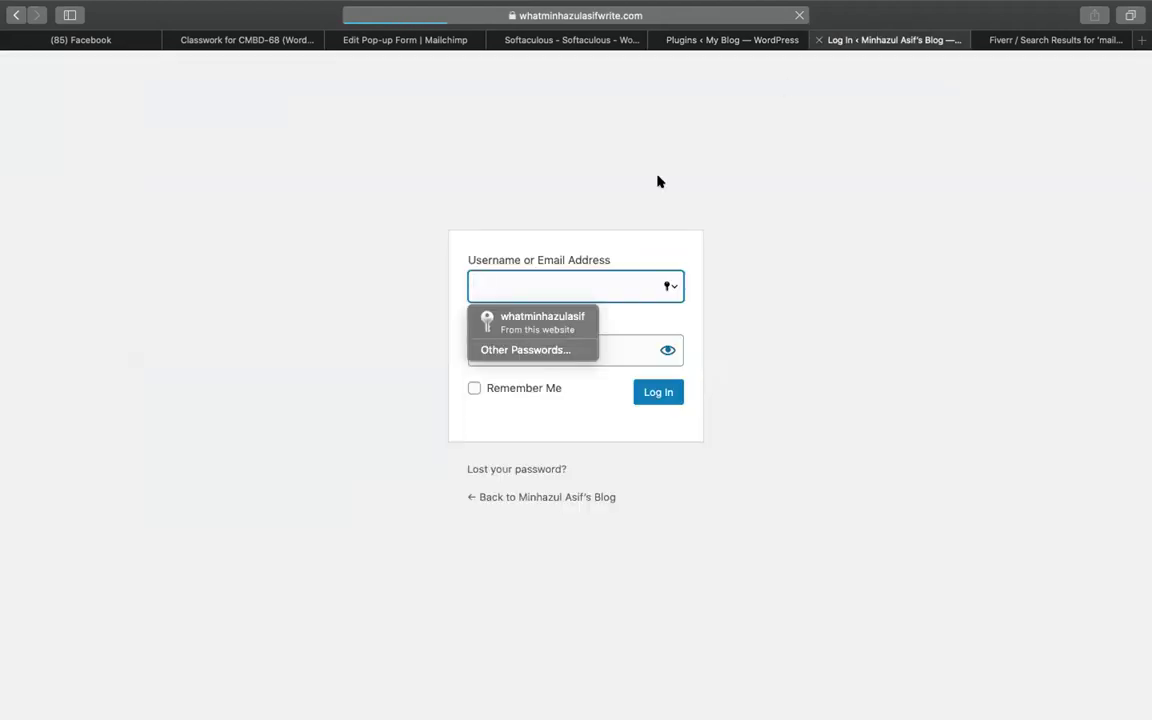
left_click(532, 327)
left_click(658, 391)
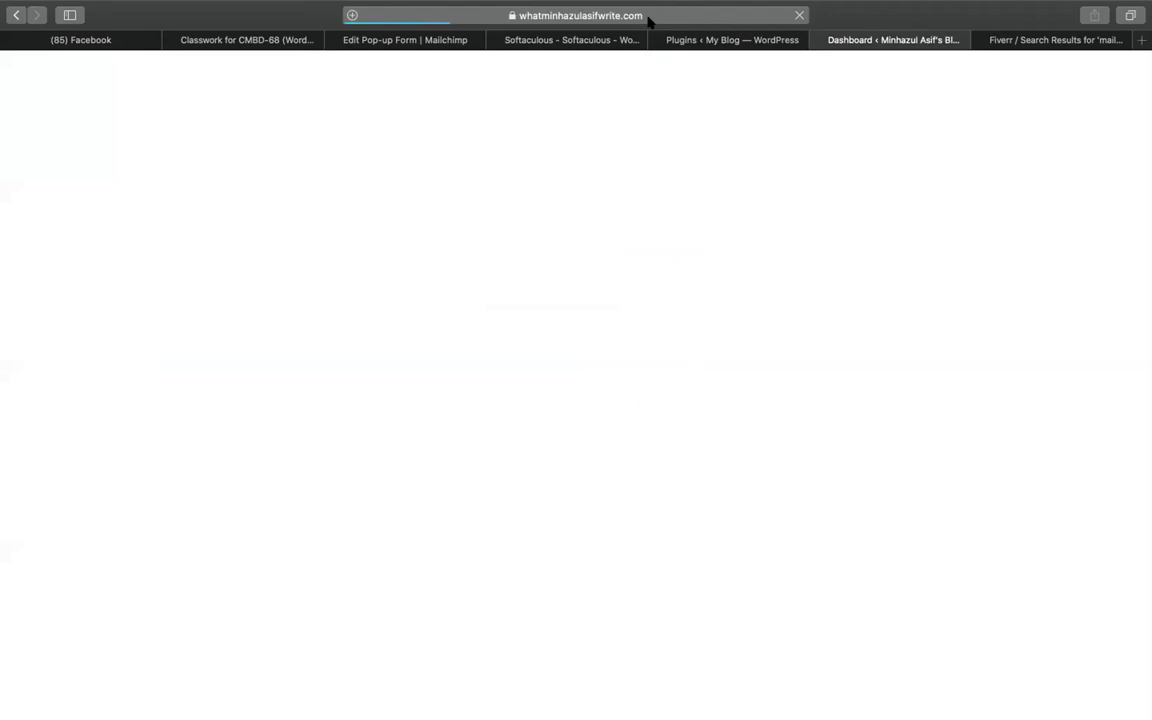
Close the old Plugins and Softaculous tabs
left_click(659, 40)
left_click(521, 45)
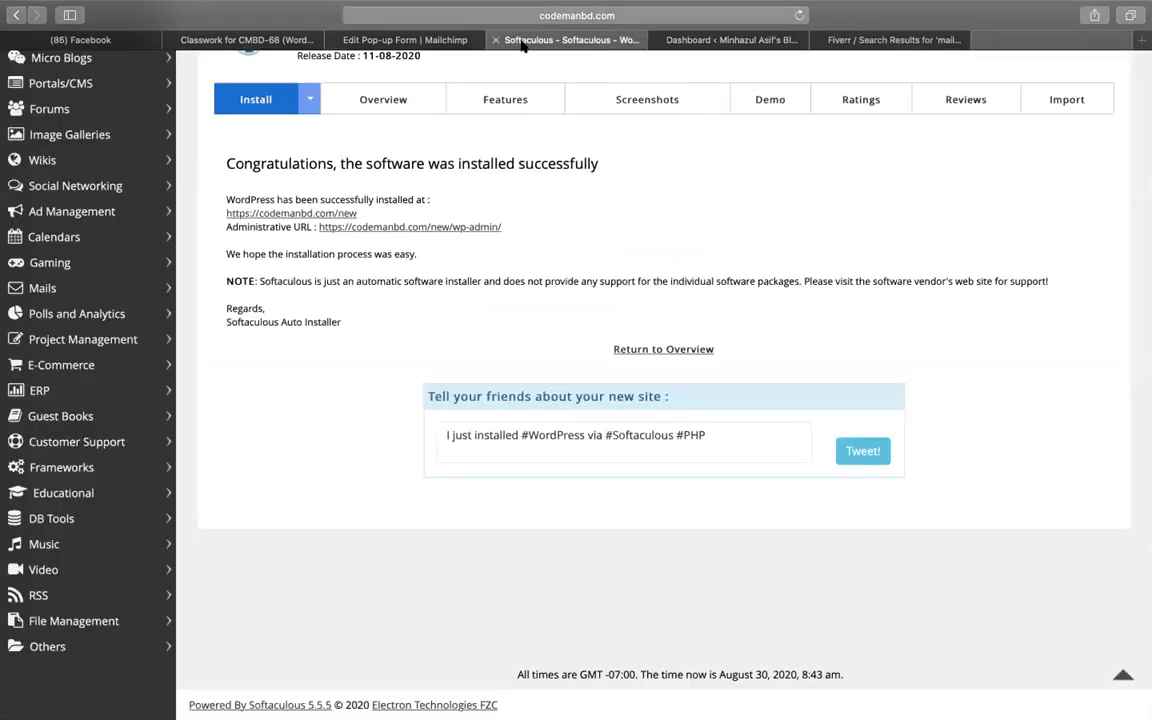
left_click(495, 40)
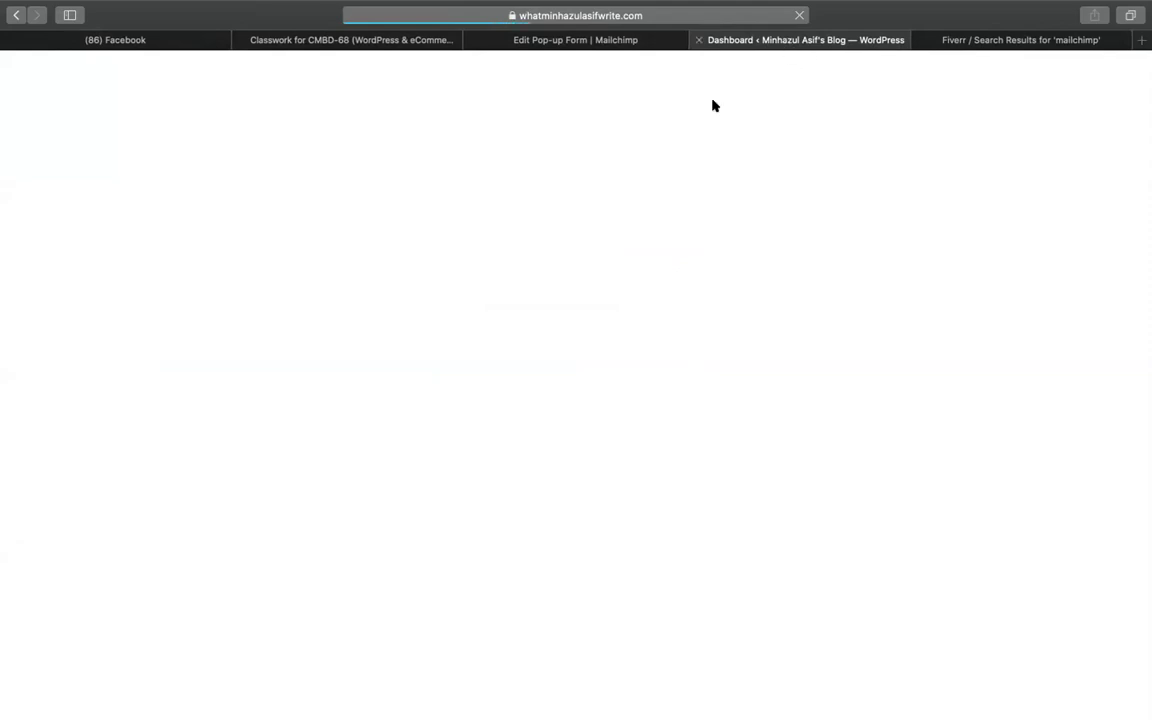
Select the site's domain in the address bar and return to Mailchimp's website URL field
left_click(720, 33)
left_click(517, 31)
left_click_drag(517, 31, 251, 22)
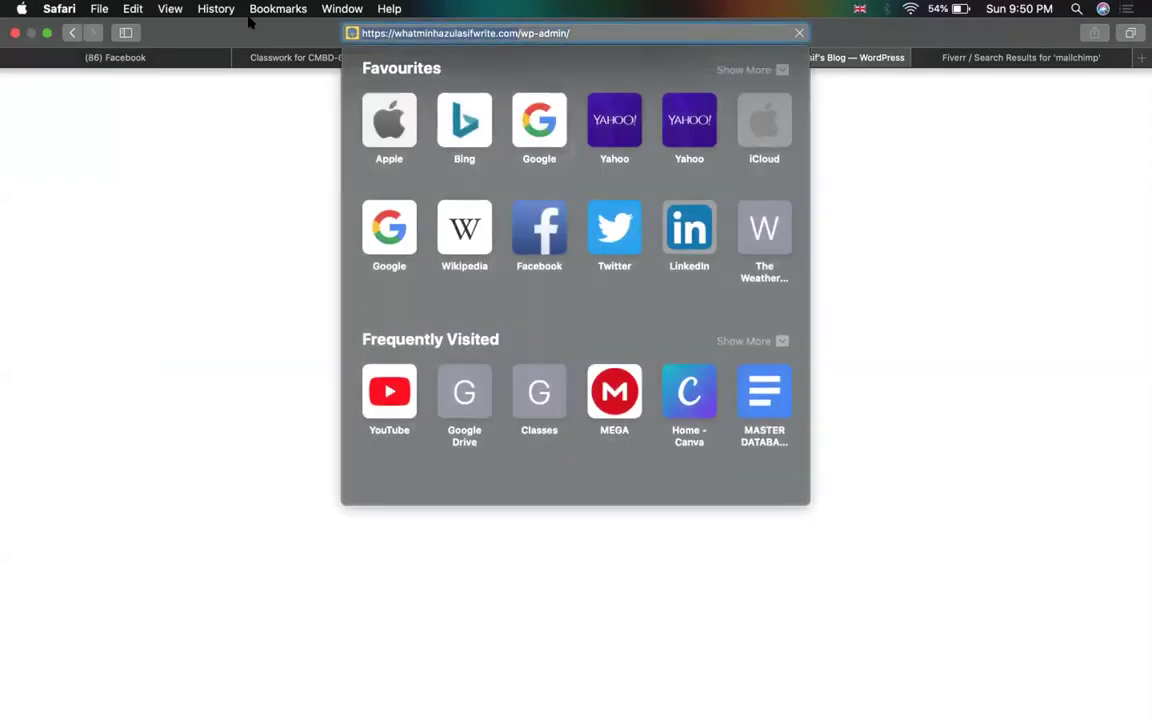
left_click(900, 216)
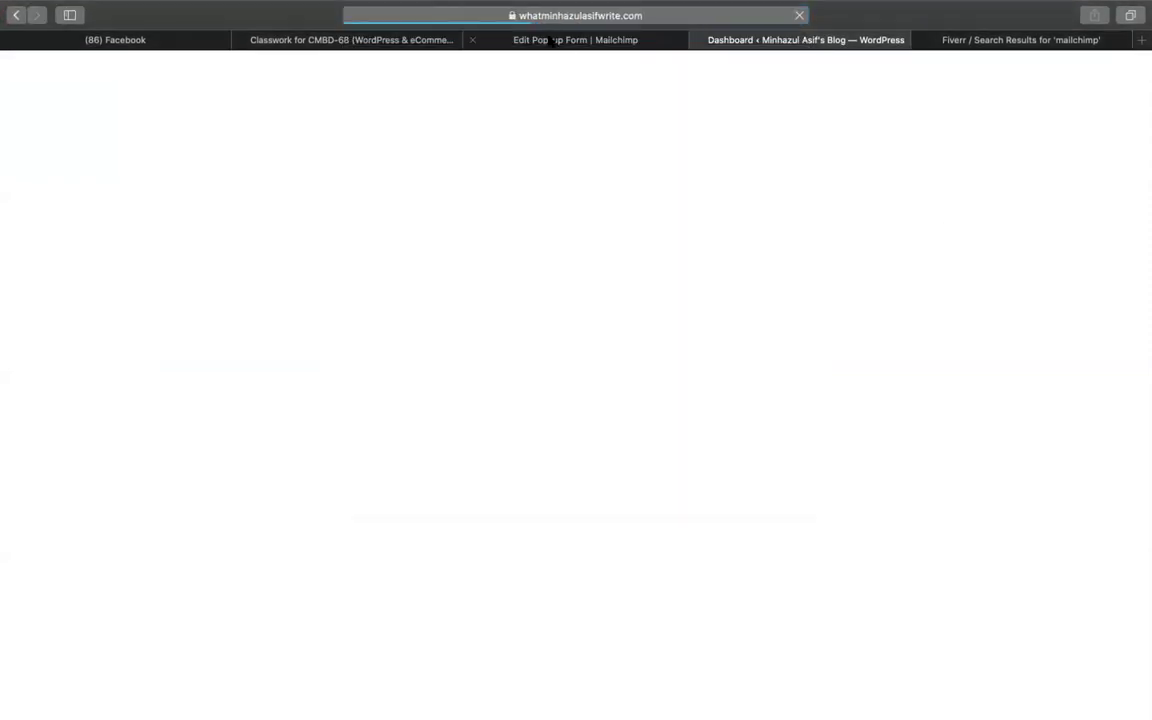
left_click(548, 40)
left_click(548, 314)
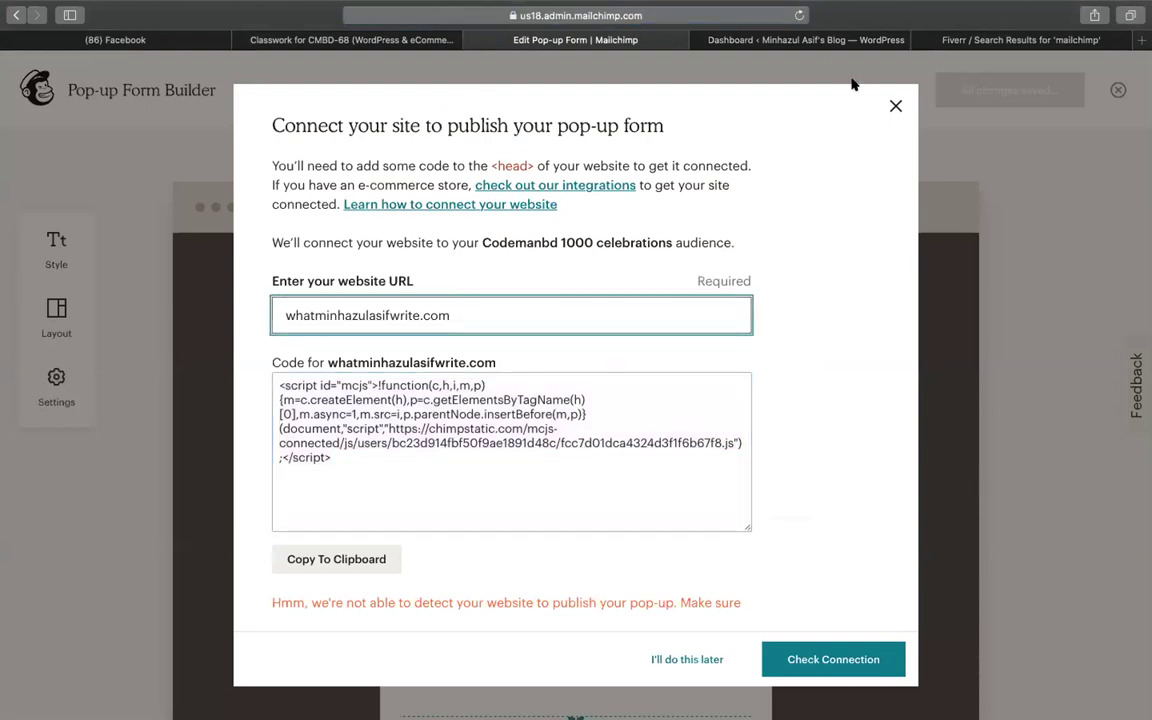
Select and copy the full connection script from Mailchimp's Code box
left_click(826, 40)
left_click(587, 38)
left_click(520, 425)
key("super+a")
key("super+c")
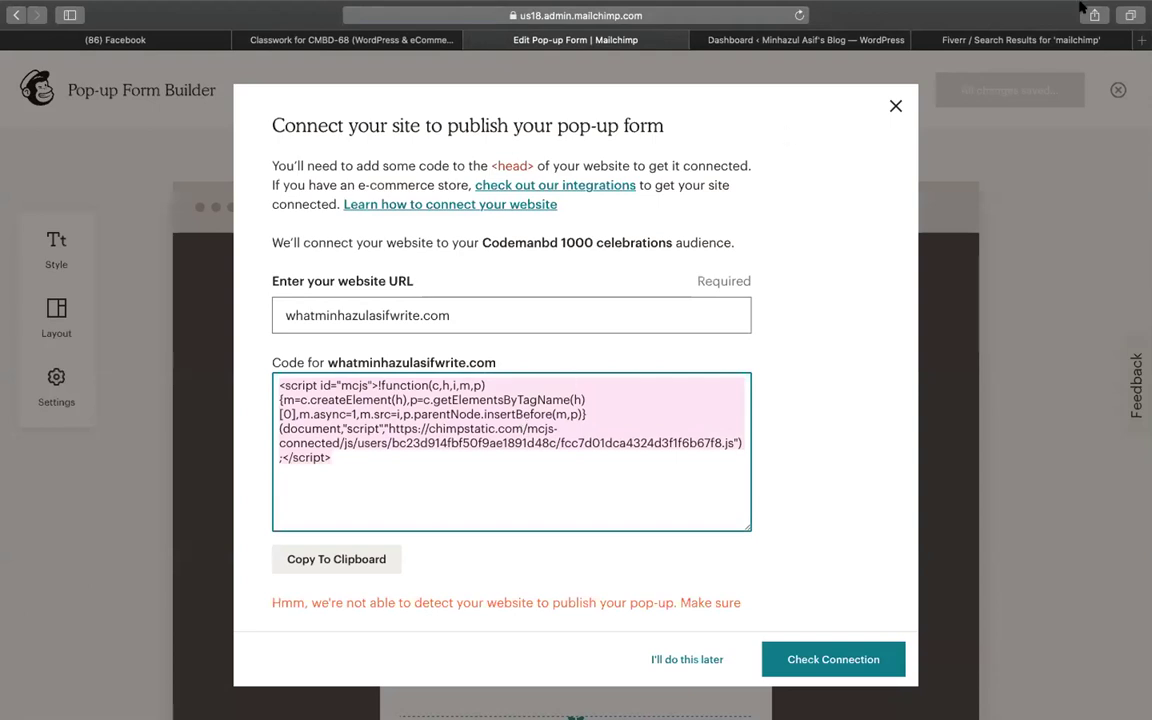
left_click(756, 33)
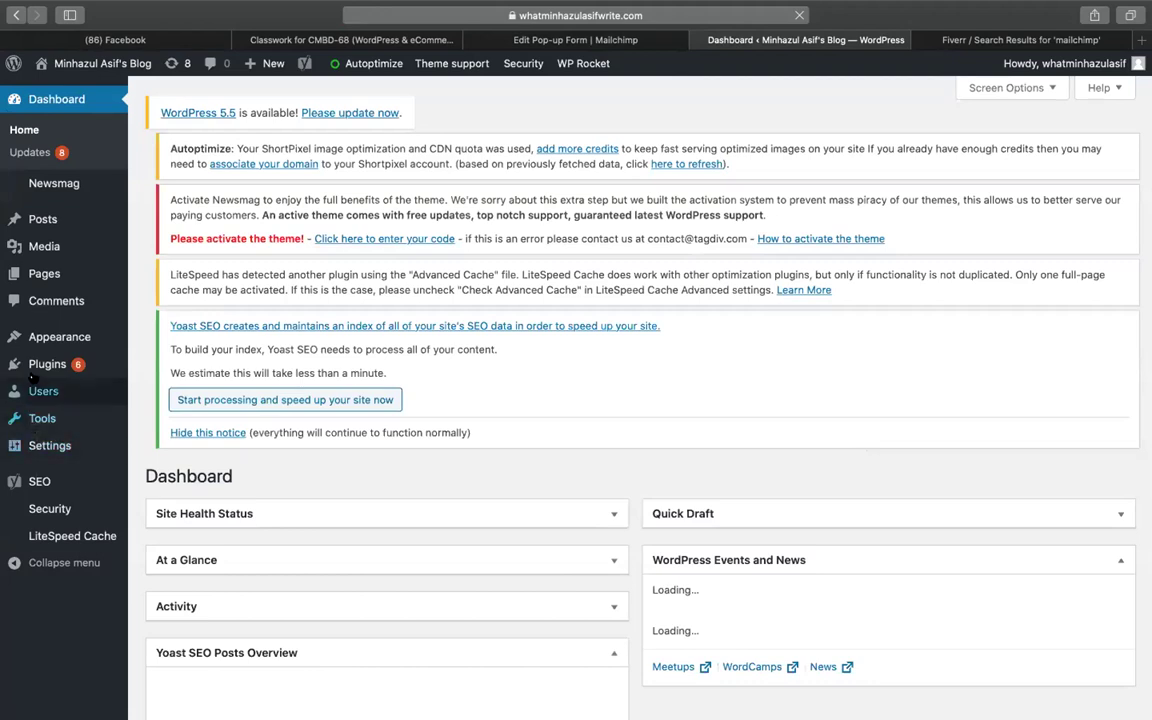
Search plugins for 'INSERT HEADER', then install and activate Insert Headers and Footers on the second blog
left_click(81, 367)
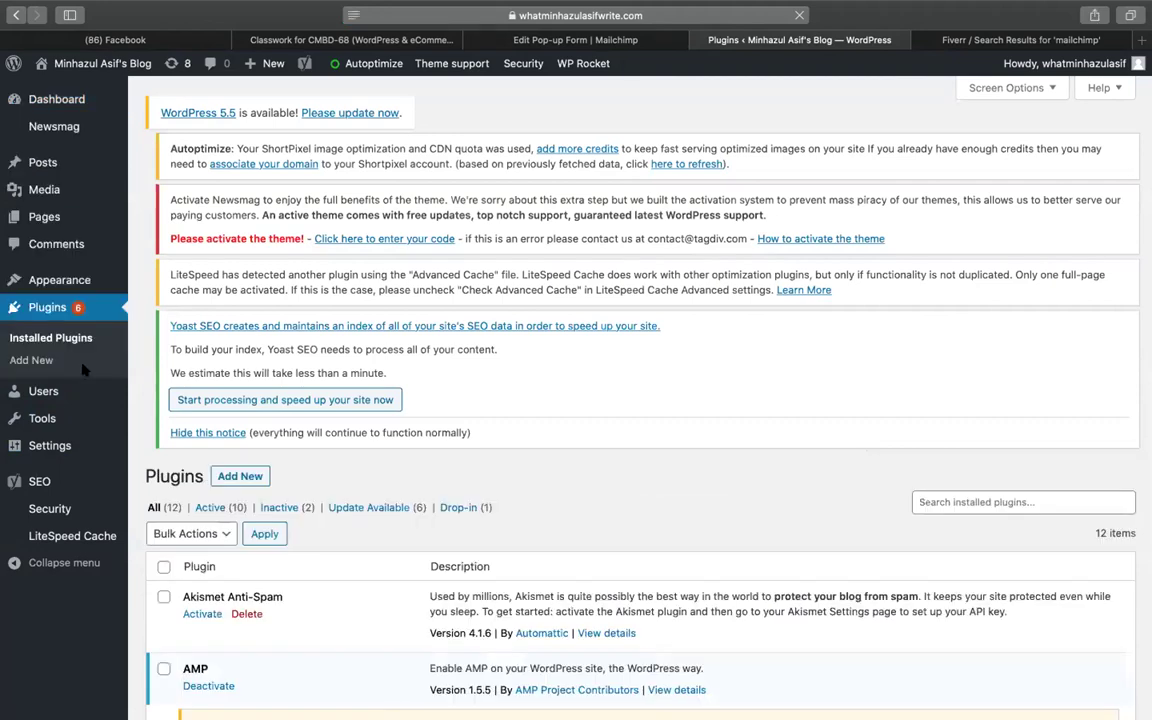
scroll(400, 190, "down", 5)
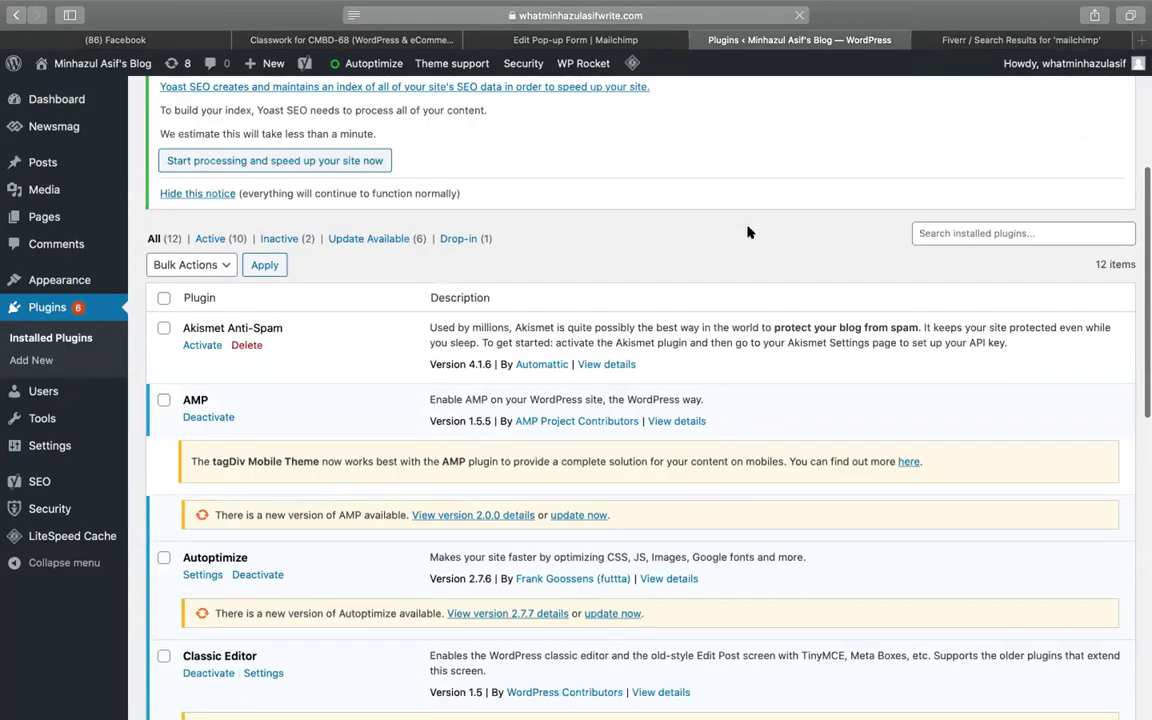
scroll(584, 265, "up", 3)
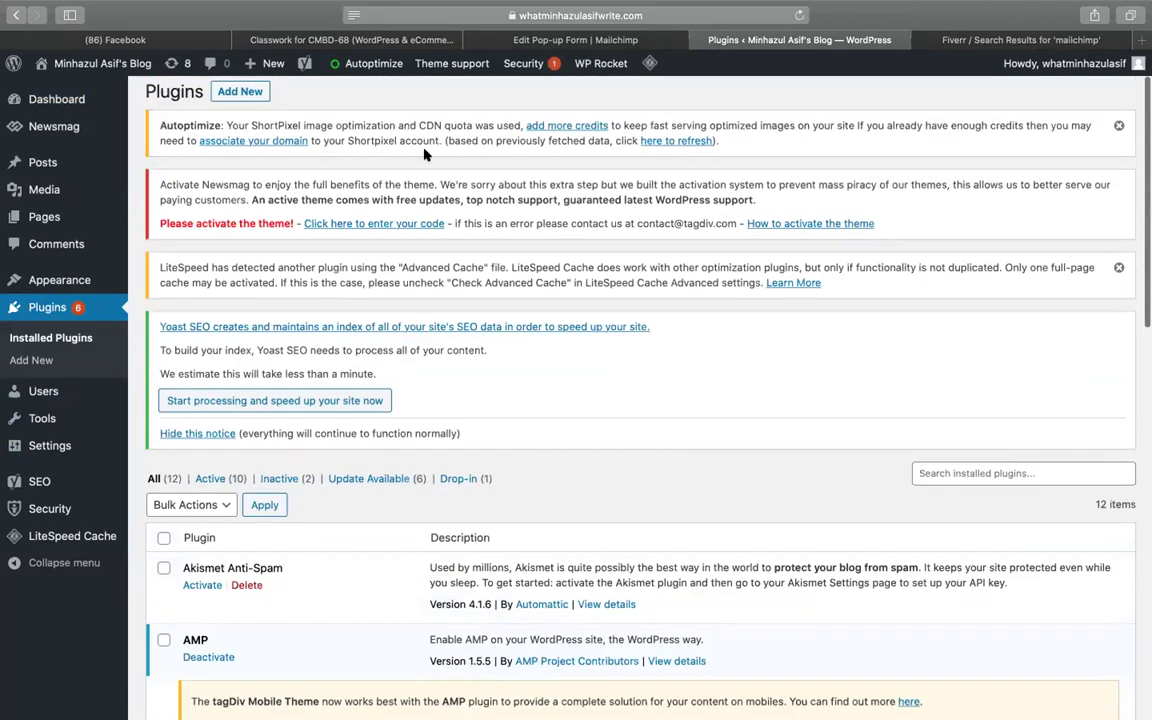
left_click(236, 92)
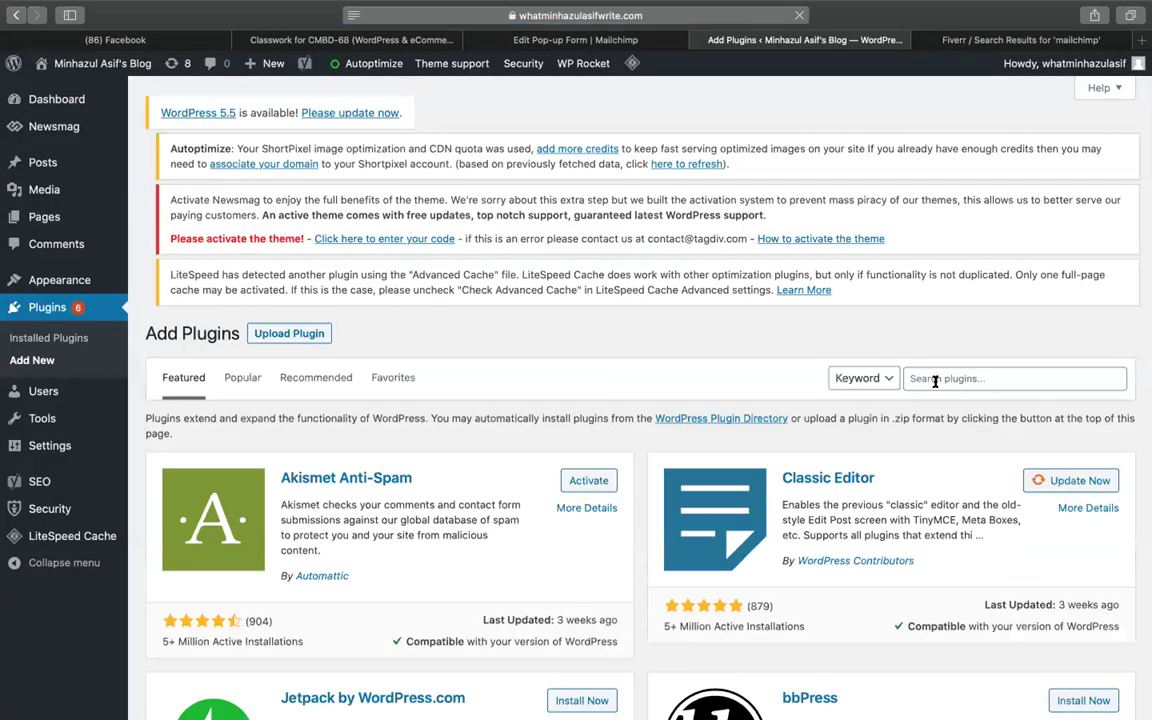
left_click(935, 380)
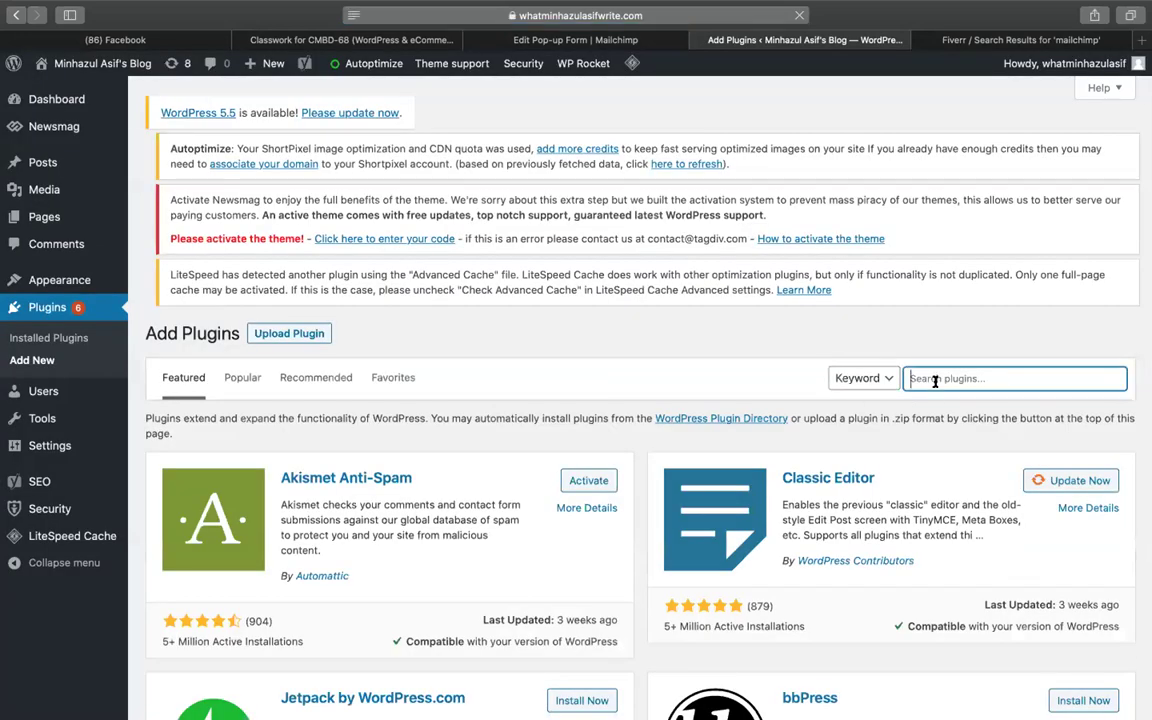
type("INSERT HEADER")
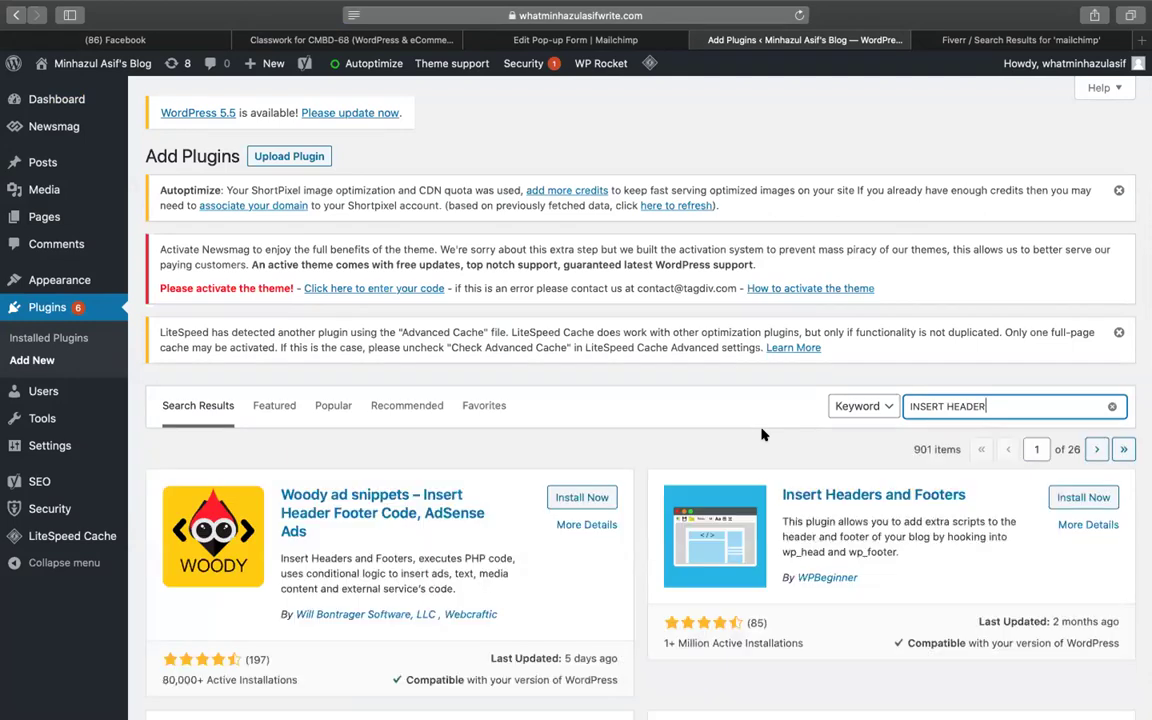
left_click(1112, 497)
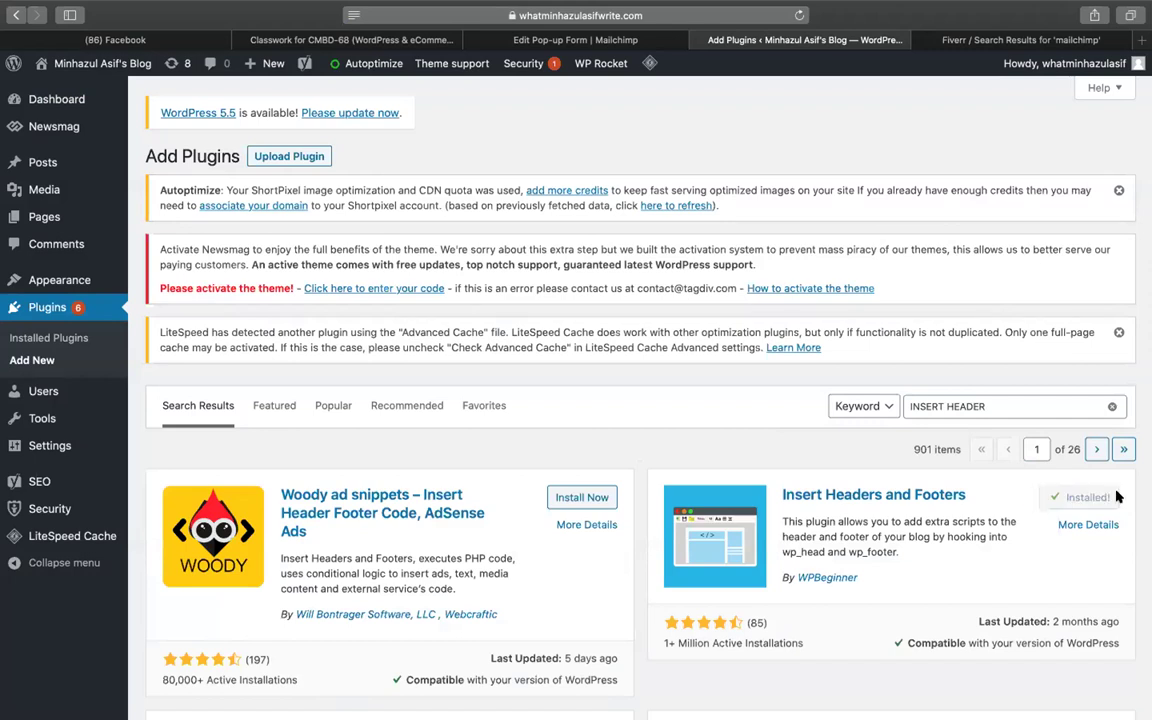
left_click(1085, 500)
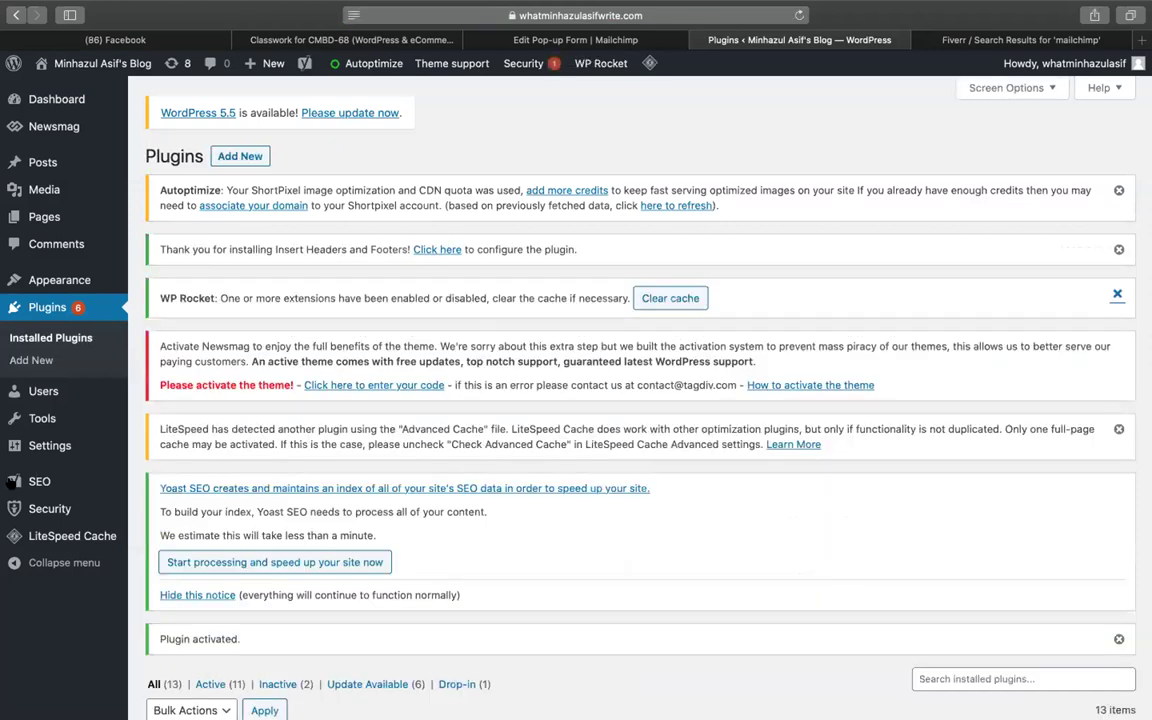
Paste the Mailchimp script into Scripts in Body on the second blog and save
mouse_move(58, 448)
left_click(189, 598)
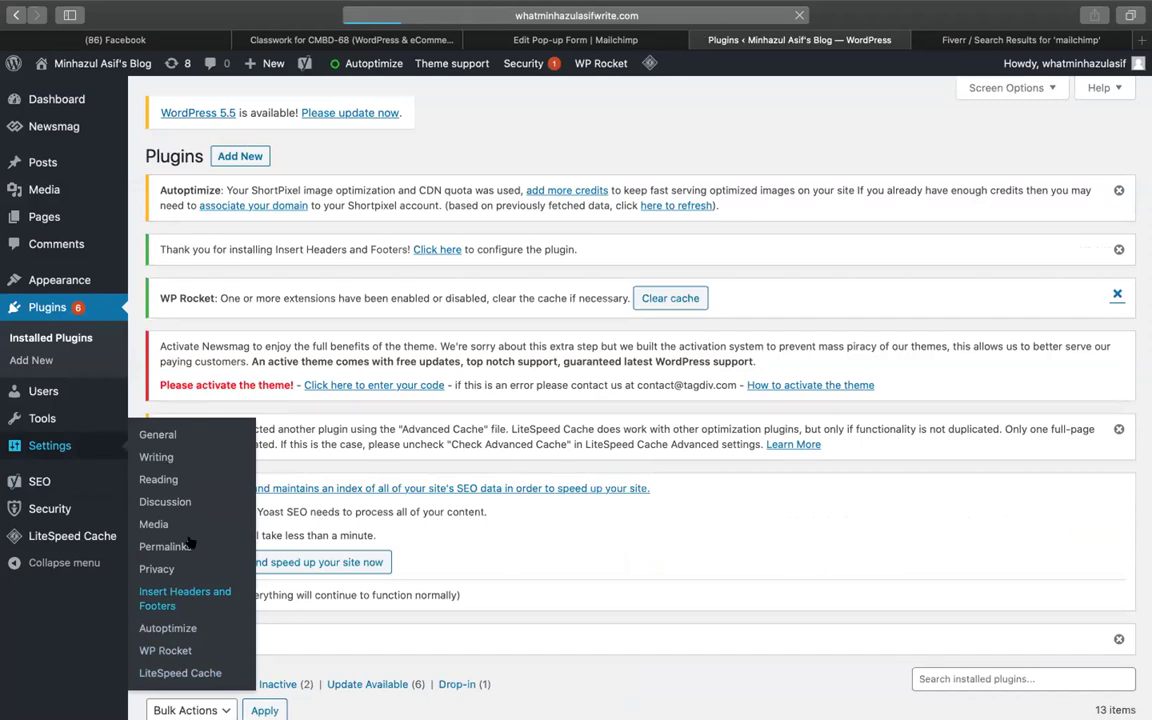
left_click(480, 38)
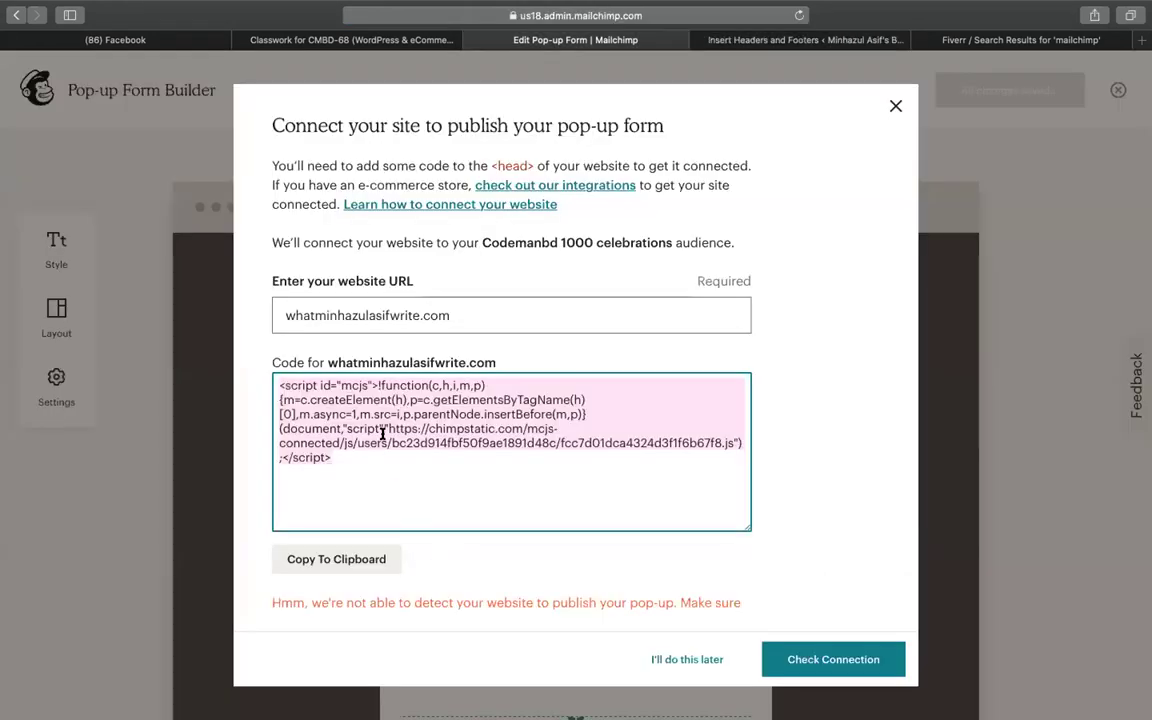
left_click(720, 38)
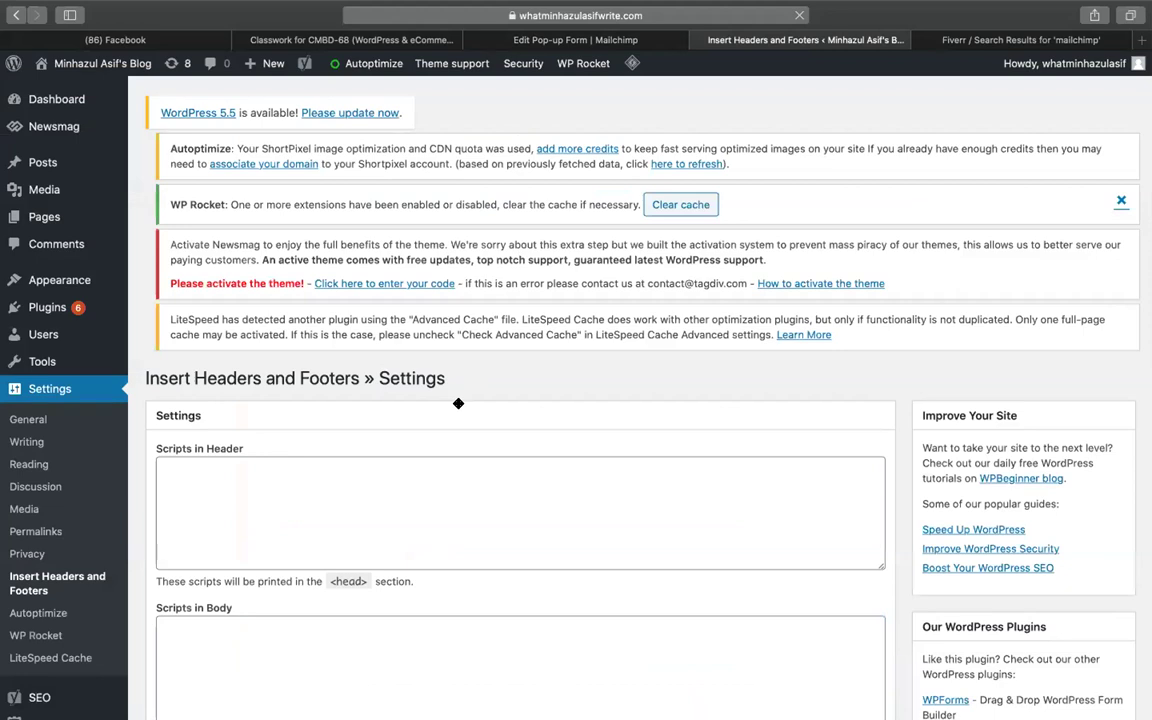
scroll(319, 300, "down", 5)
left_click(319, 300)
key("super+v")
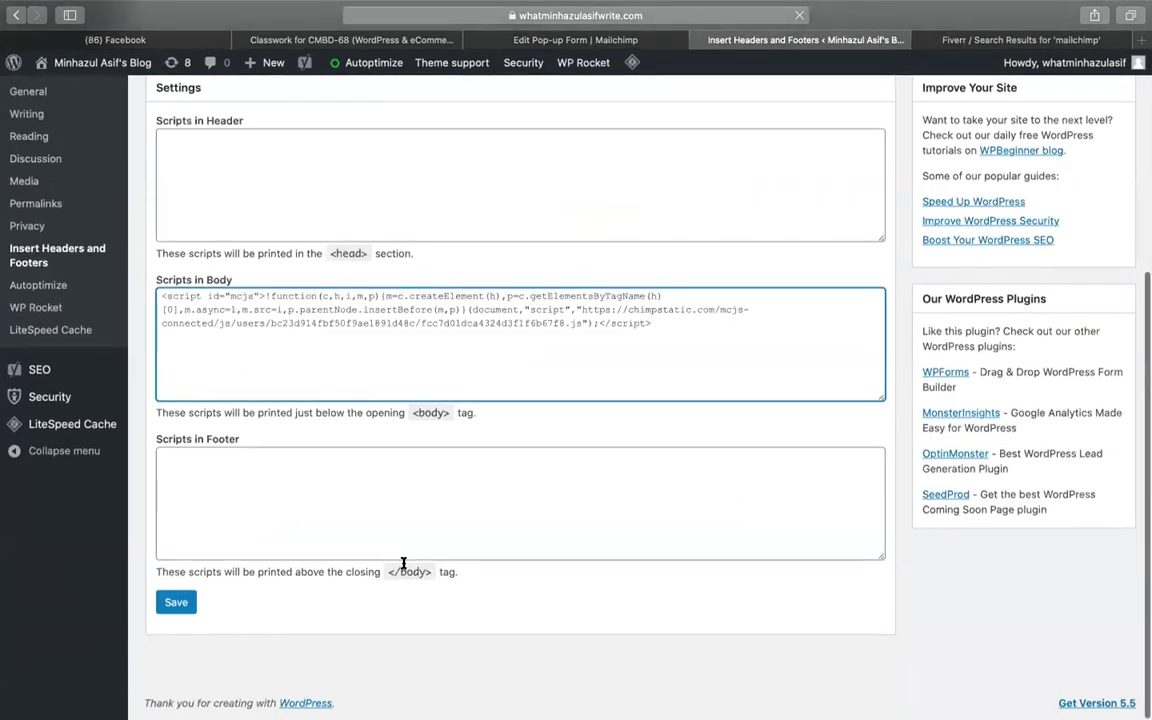
left_click(176, 608)
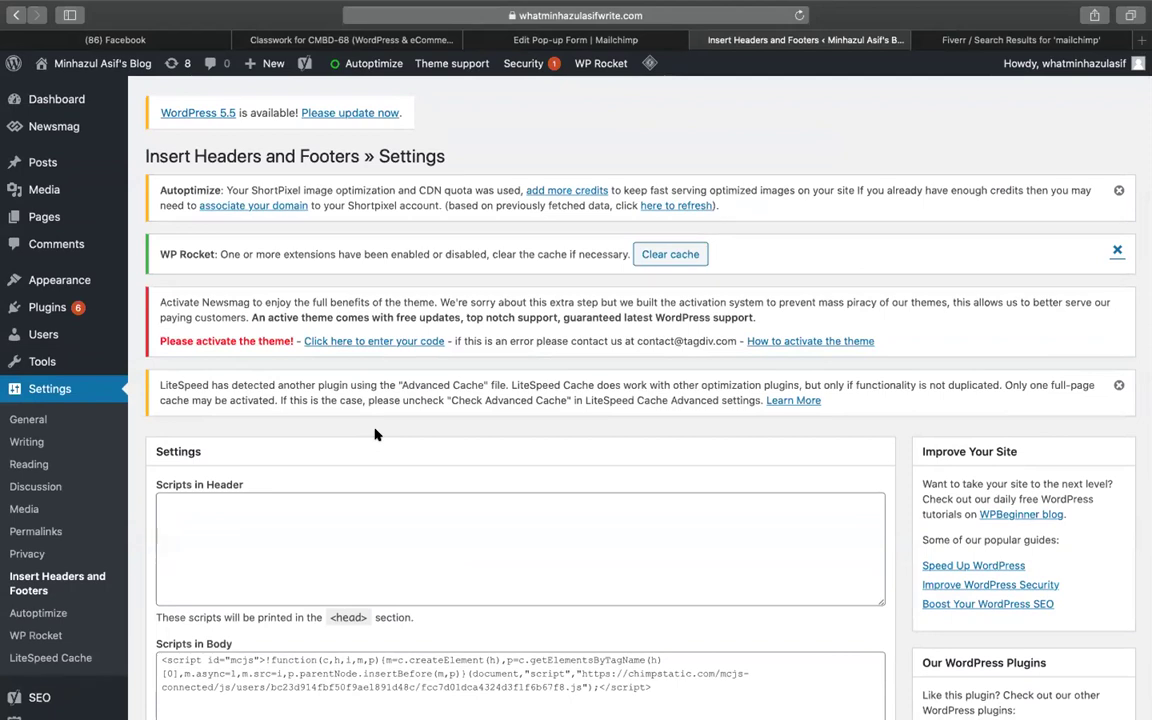
scroll(476, 450, "down", 5)
left_click(176, 603)
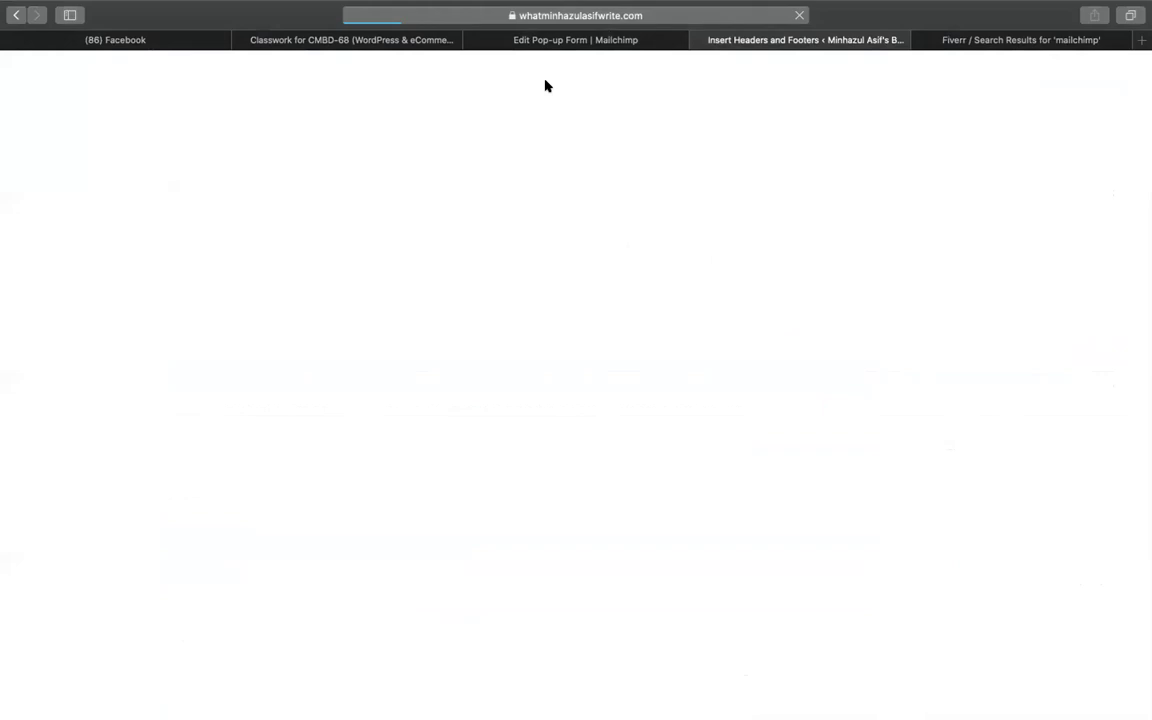
Run Mailchimp's Check Connection for the site
left_click(333, 42)
left_click(514, 42)
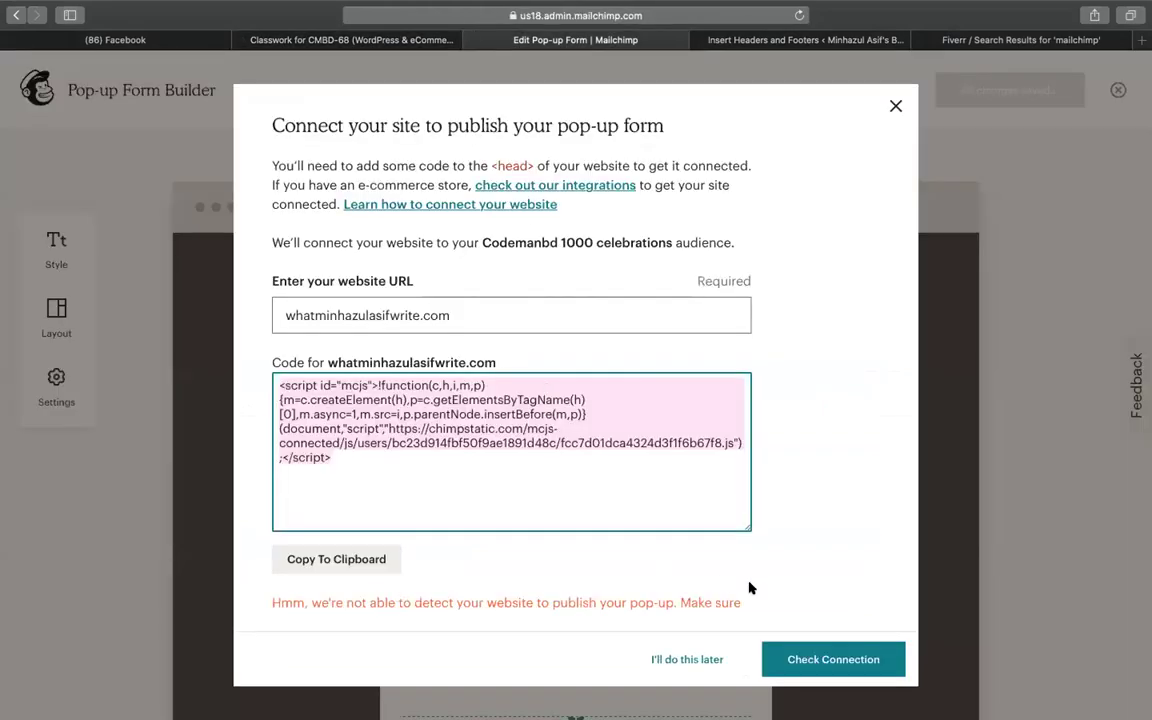
scroll(750, 588, "down", 2)
left_click(816, 662)
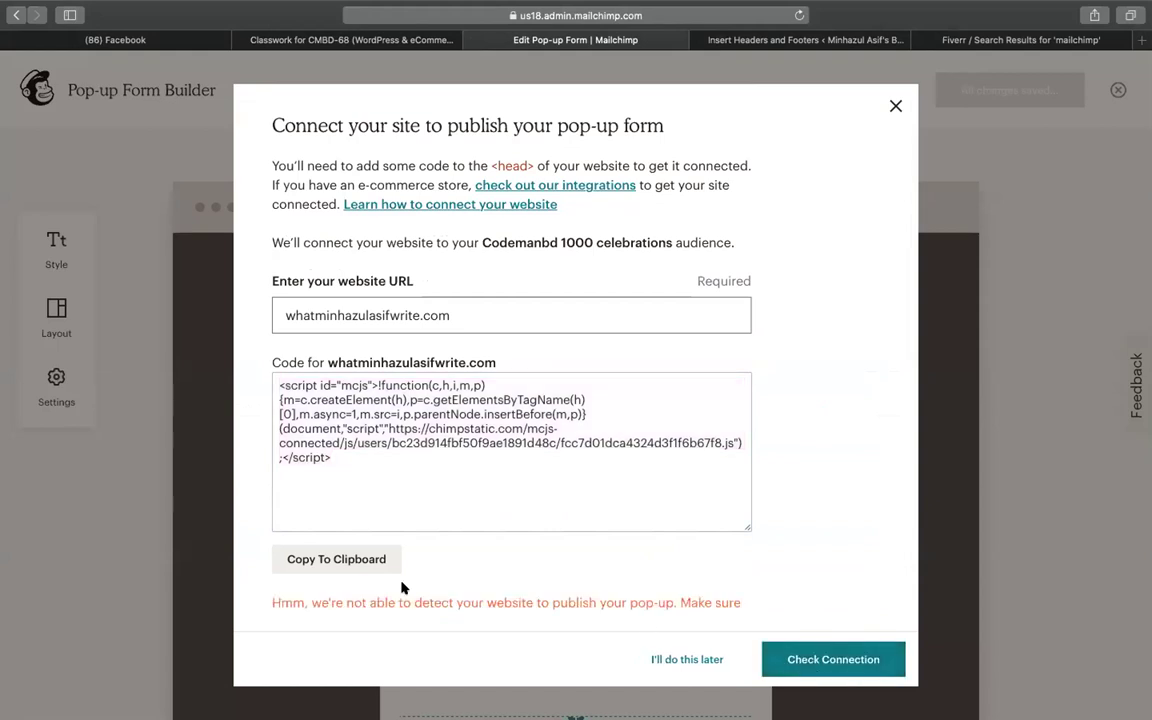
Paste the script into Scripts in Header as well and save the settings
left_click(785, 40)
scroll(496, 437, "down", 5)
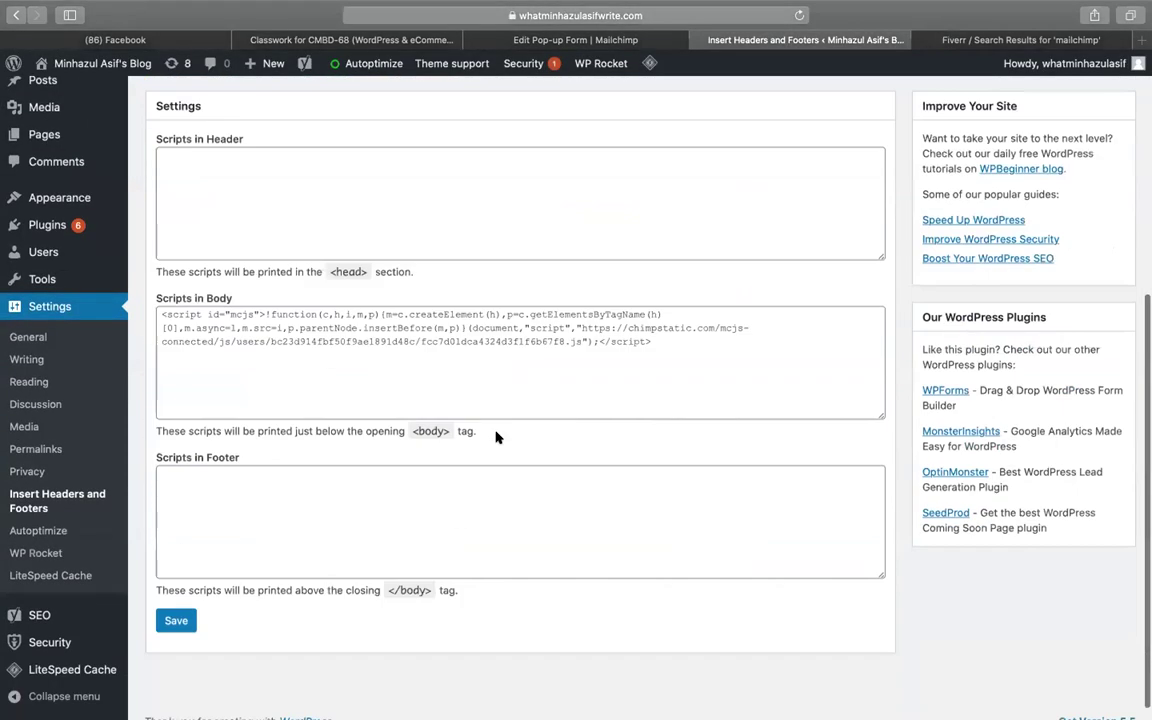
left_click(400, 245)
type("<script id=\"mcjs\">!function(c,h,i,m,p){m=c.createElement(h),p=c.getElementsByTagName(h)[0],m.async=1,m.src=i,p.parentNode.insertBefore(m,p)}(document,\"script\",\"https://chimpstatic.com/mcjs-connected/js/users/bc23d914fbf50f9ae1891d48c/fcc7d01dca4324d3f1f6b67f8.js\");</script>")
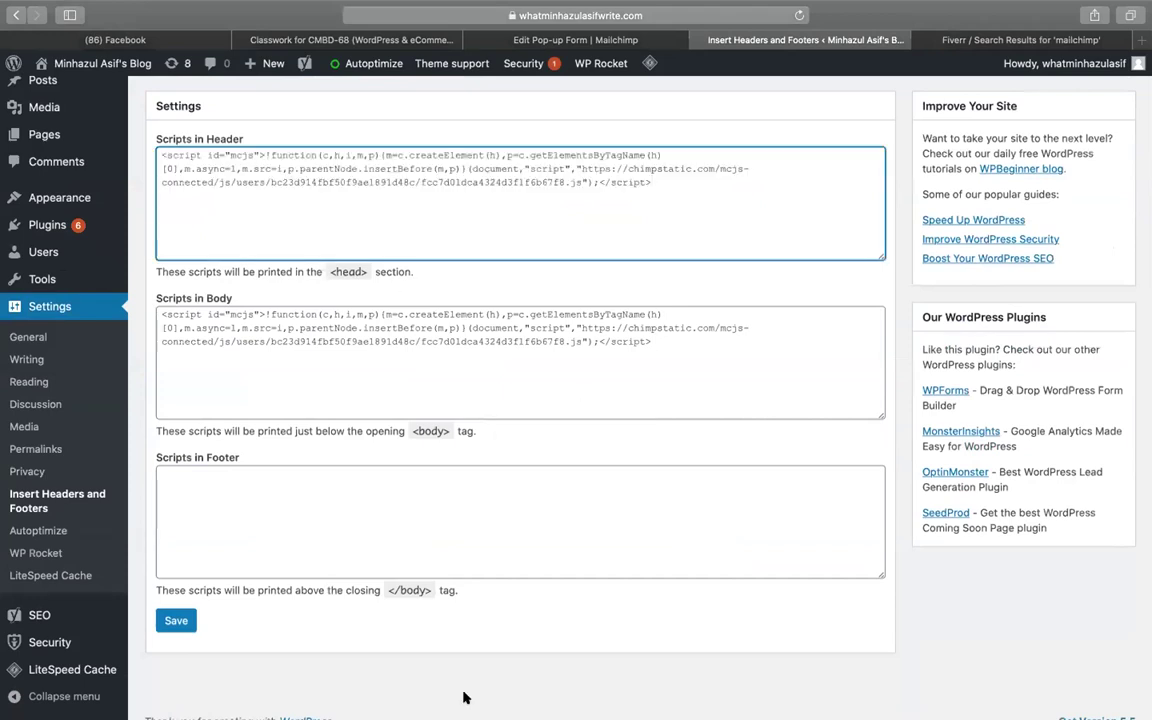
left_click(176, 620)
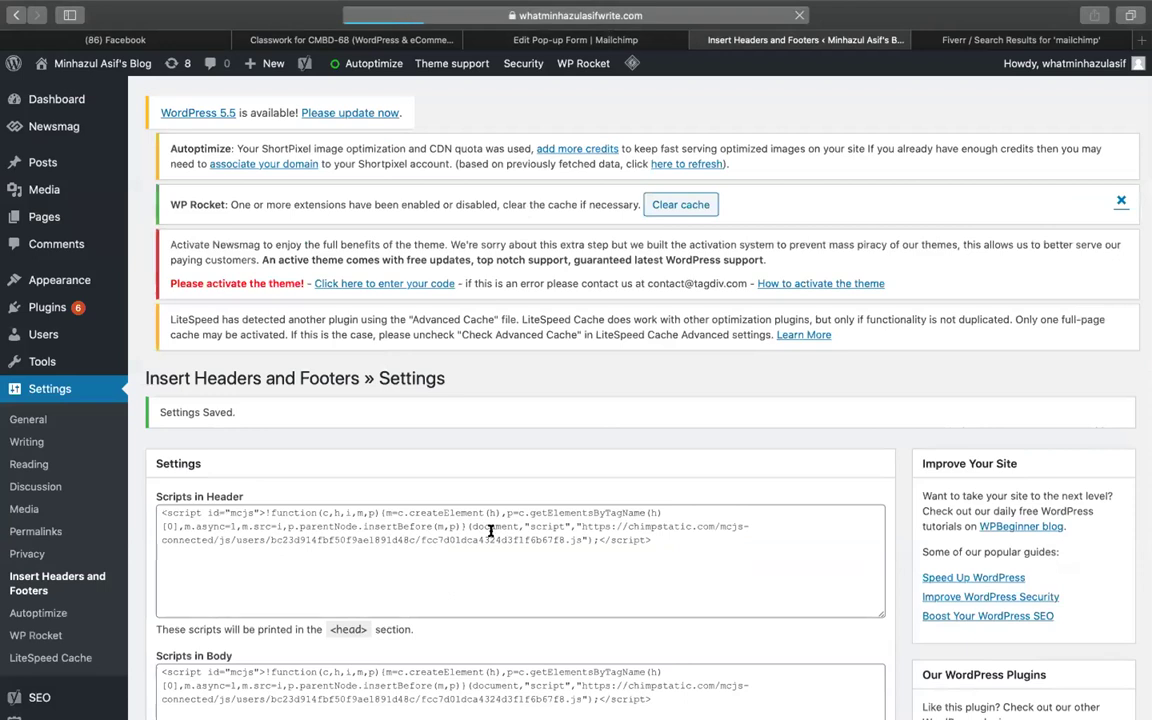
Check the Mailchimp connection again
scroll(640, 400, "down", 3)
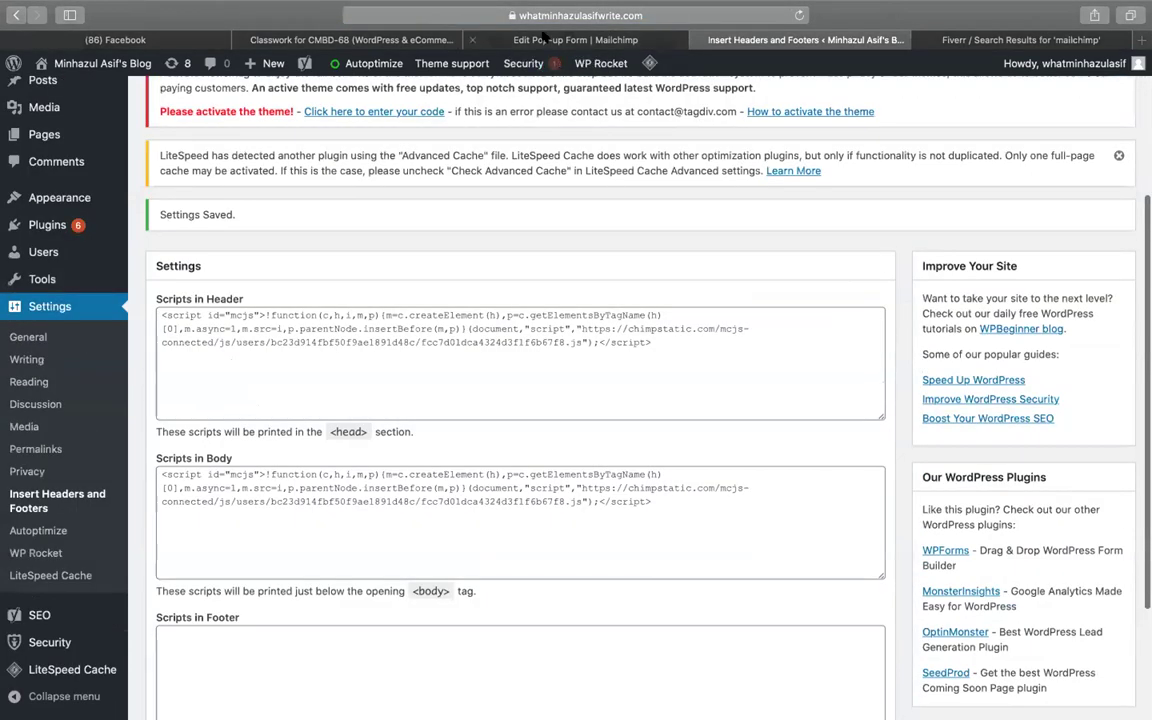
left_click(489, 38)
left_click(816, 660)
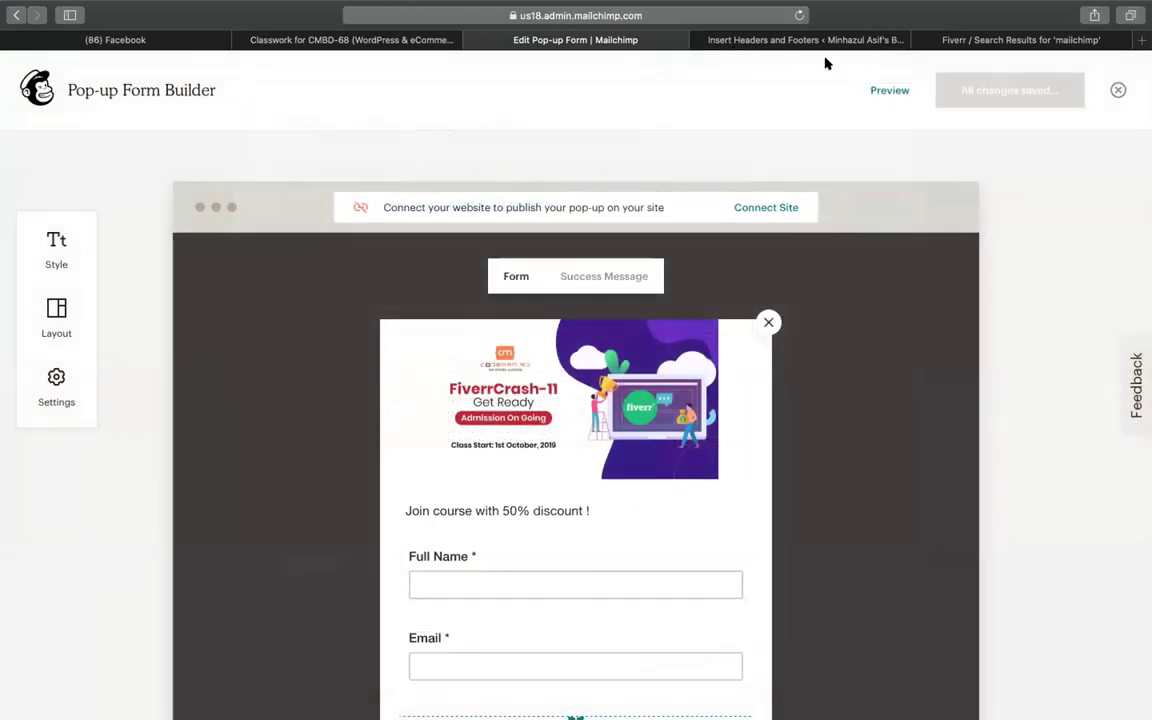
Open the blog's live site in a new tab from the site-name link
left_click(813, 42)
scroll(690, 300, "down", 3)
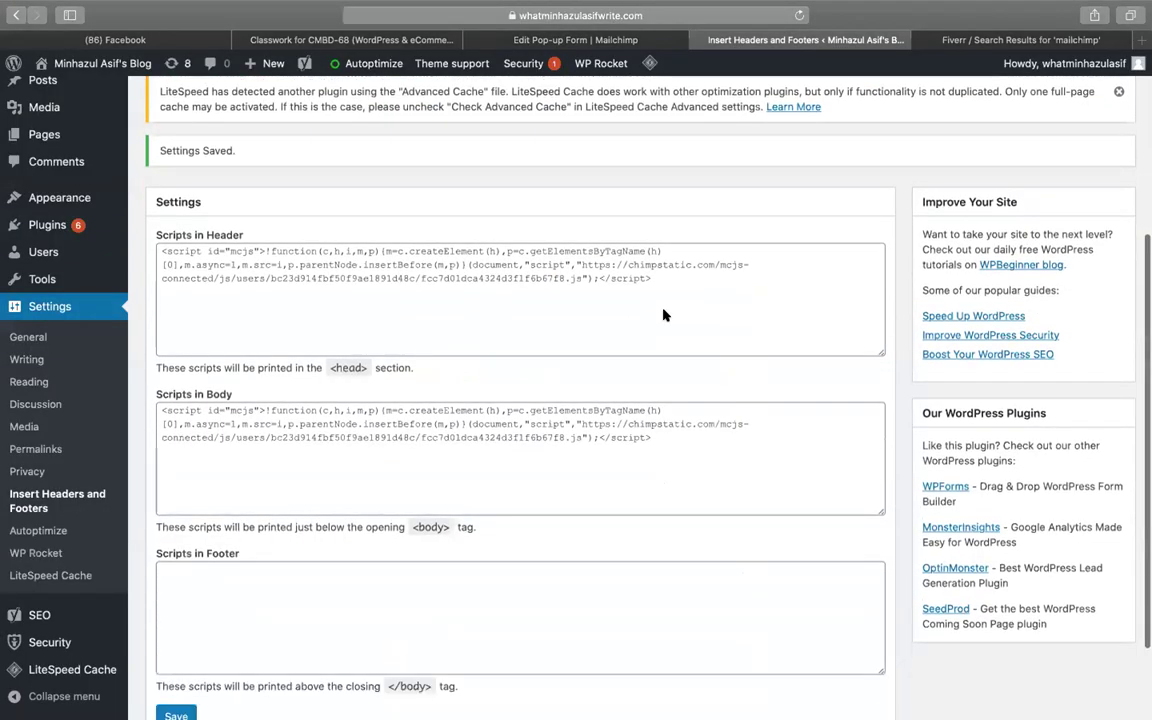
left_click(378, 403)
left_click(259, 205)
right_click(45, 80)
left_click(85, 93)
View the second blog's live front page, scrolling through it for the Mailchimp pop-up
left_click(870, 45)
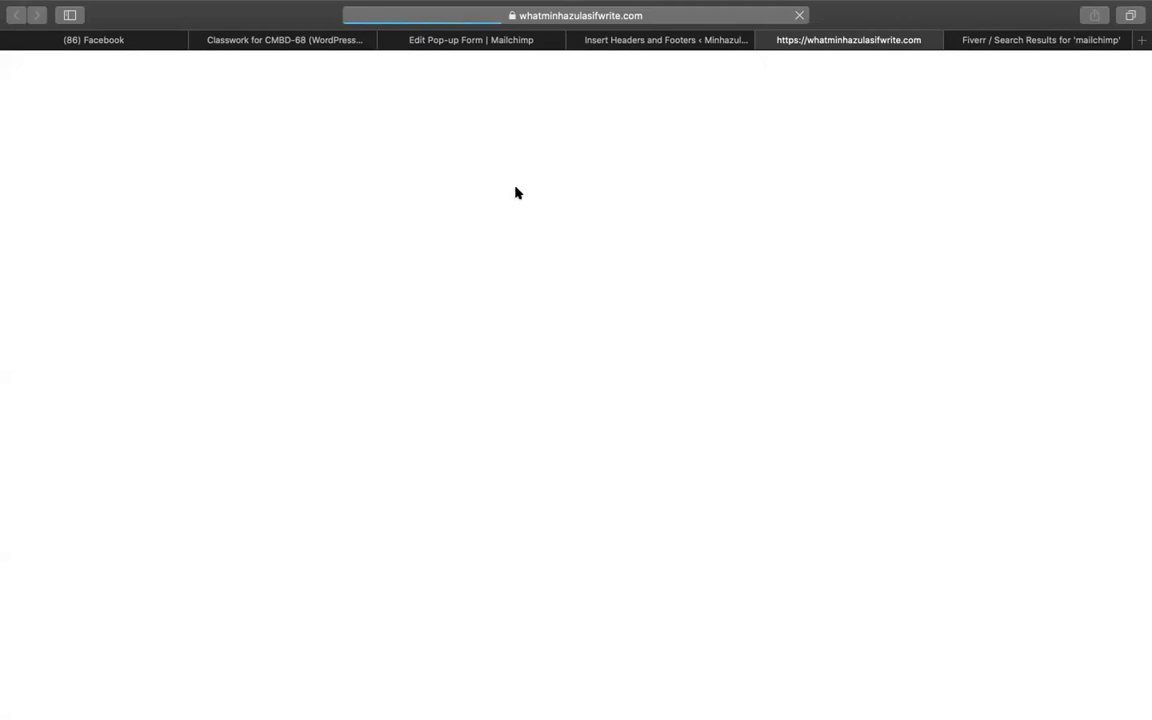
left_click(714, 42)
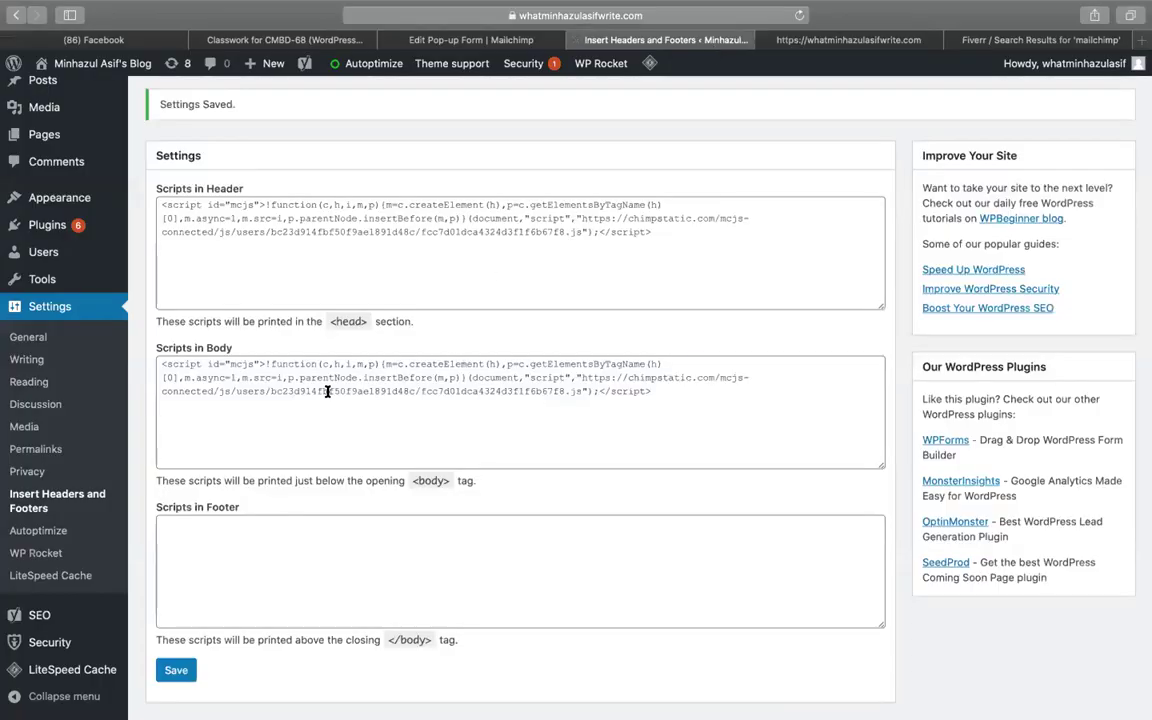
left_click(760, 42)
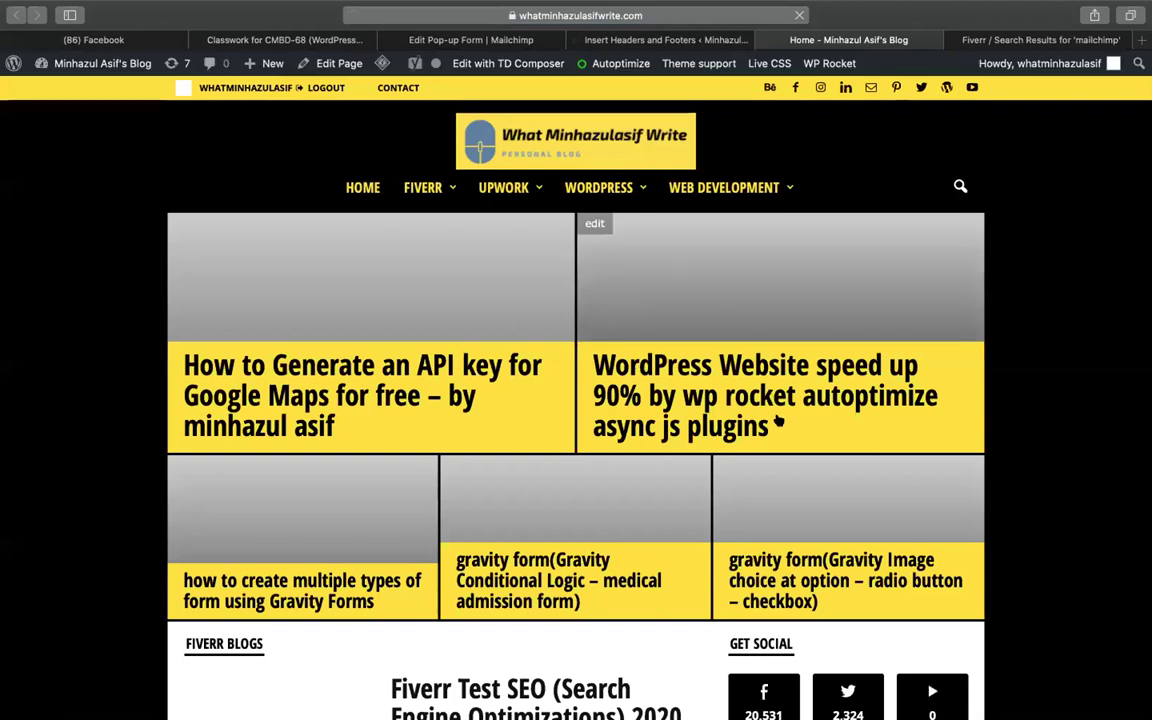
scroll(853, 430, "down", 5)
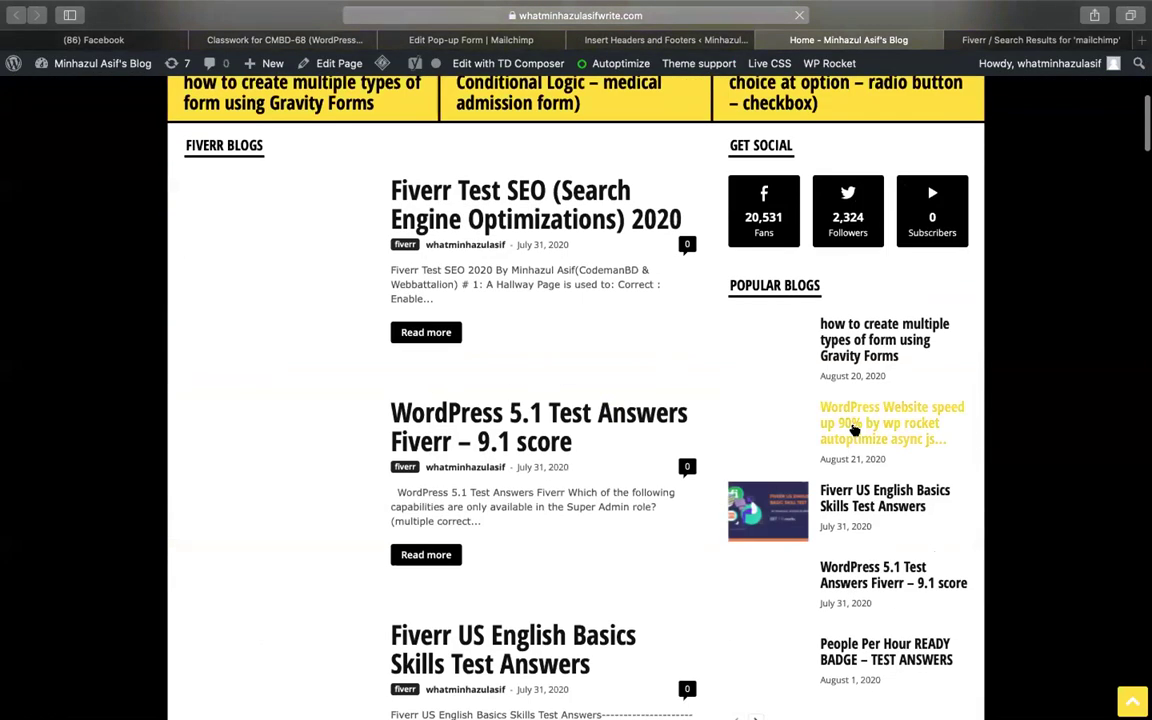
scroll(853, 430, "down", 20)
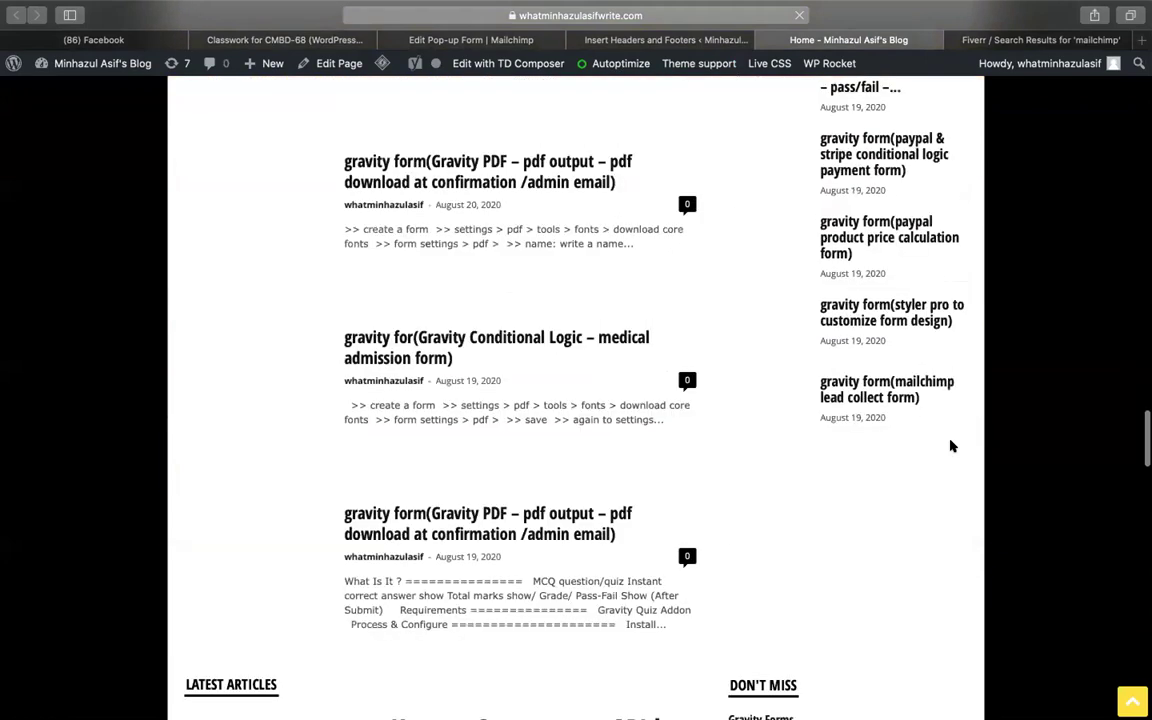
scroll(951, 446, "up", 20)
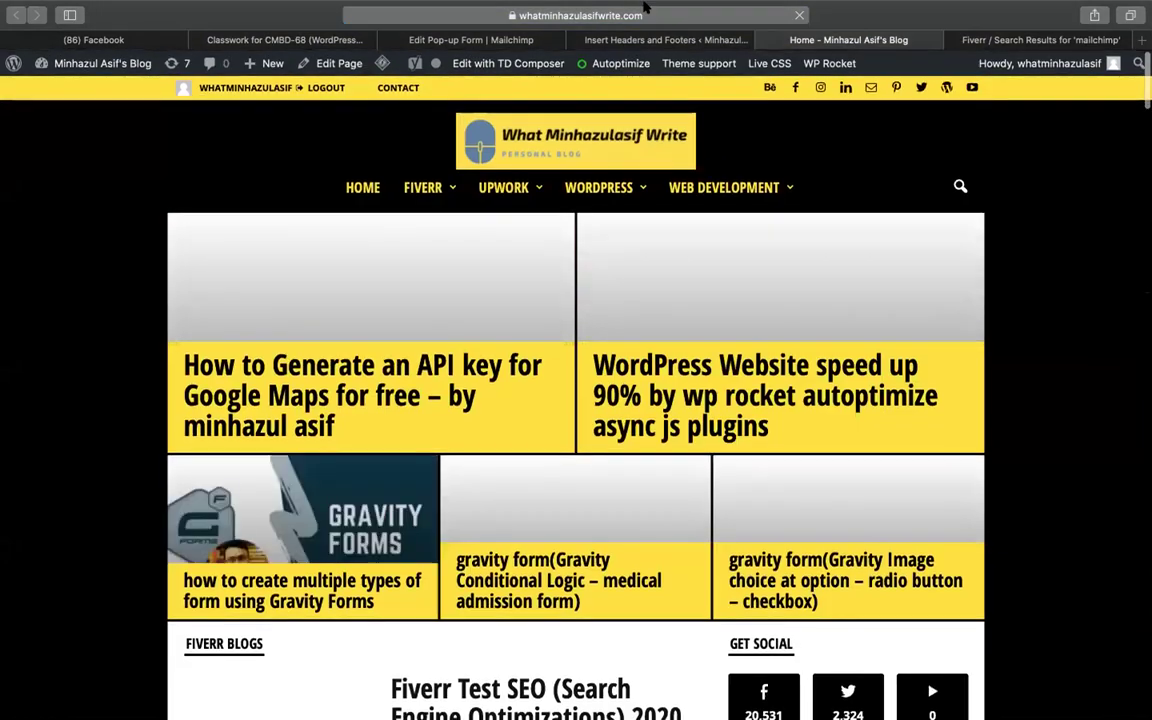
left_click(580, 33)
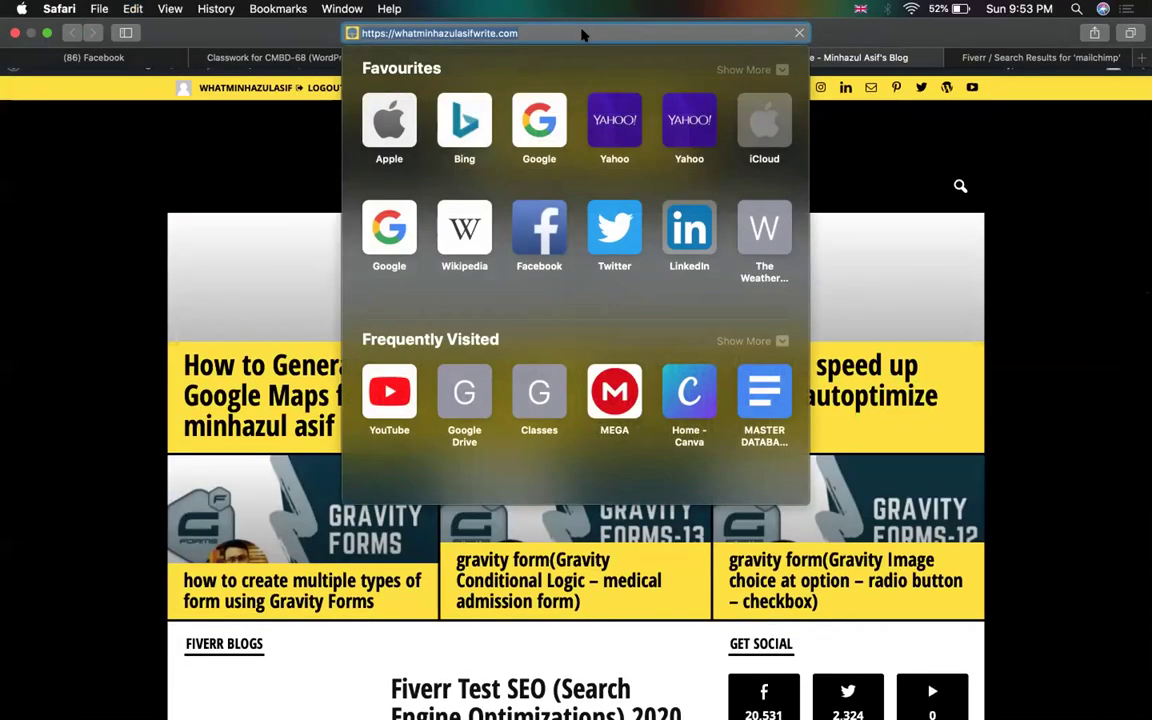
Load the blog's address in Google Chrome
key("ctrl+Left")
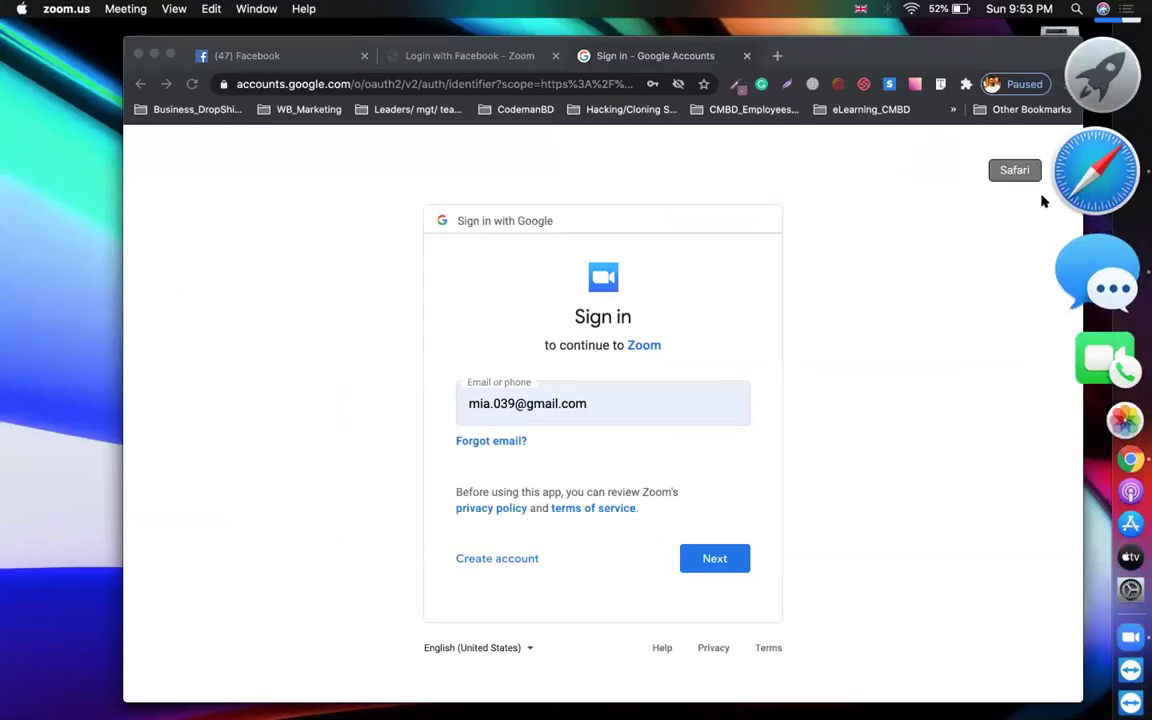
left_click(890, 141)
left_click(424, 82)
key("super+c")
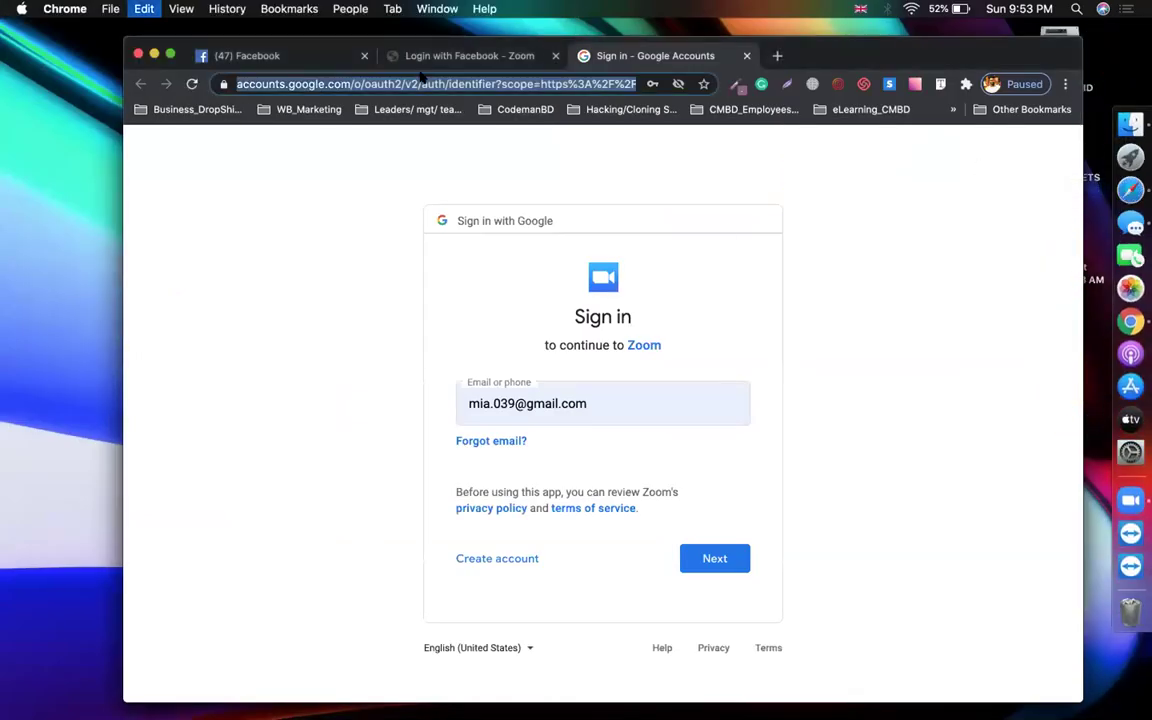
key("super+v")
key("Return")
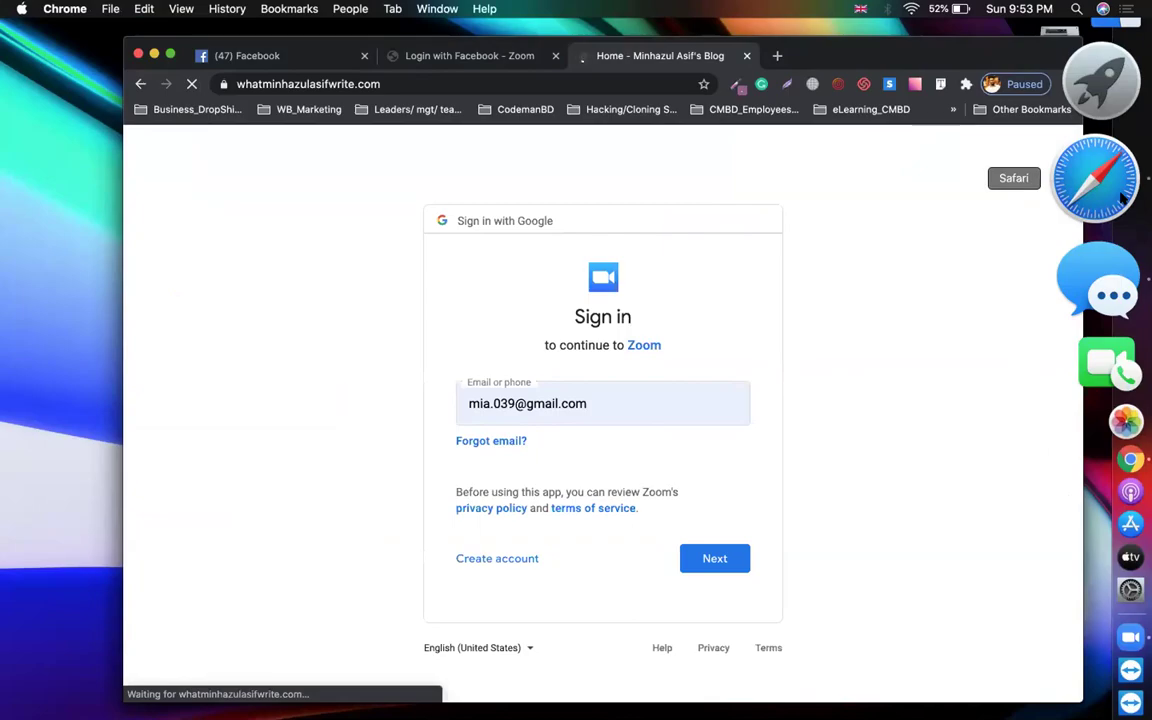
Empty the Scripts in Body box in Insert Headers and Footers and save
left_click(1122, 198)
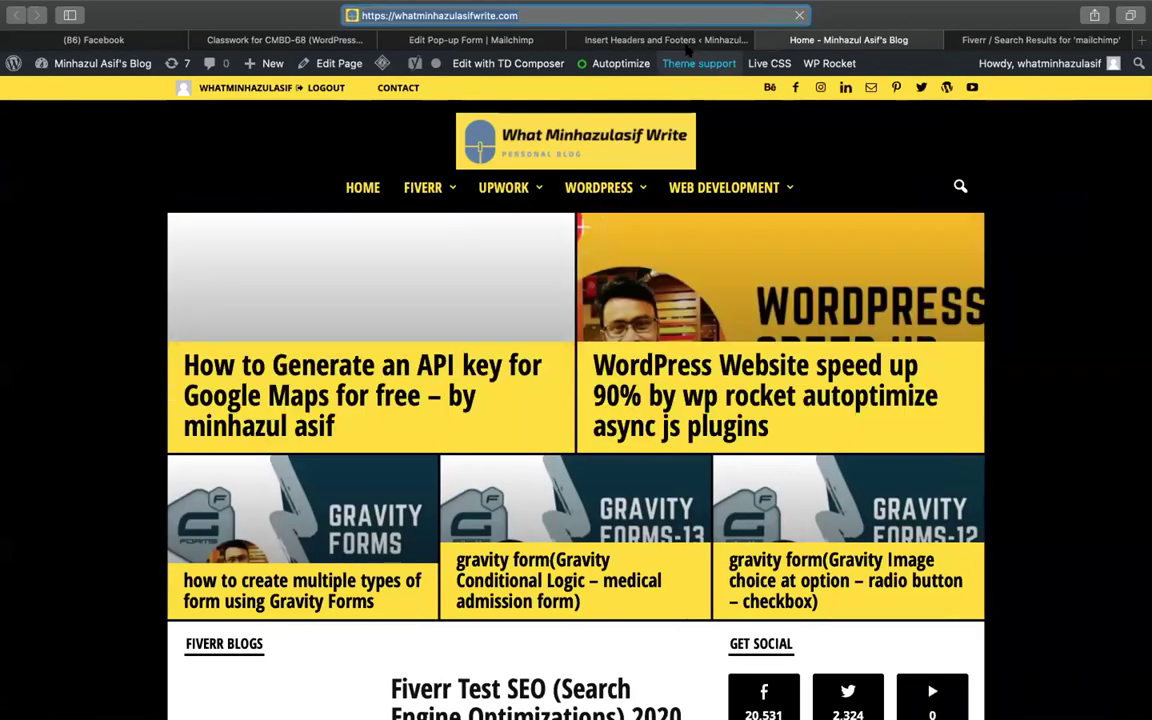
left_click(670, 40)
key("super+a")
key("BackSpace")
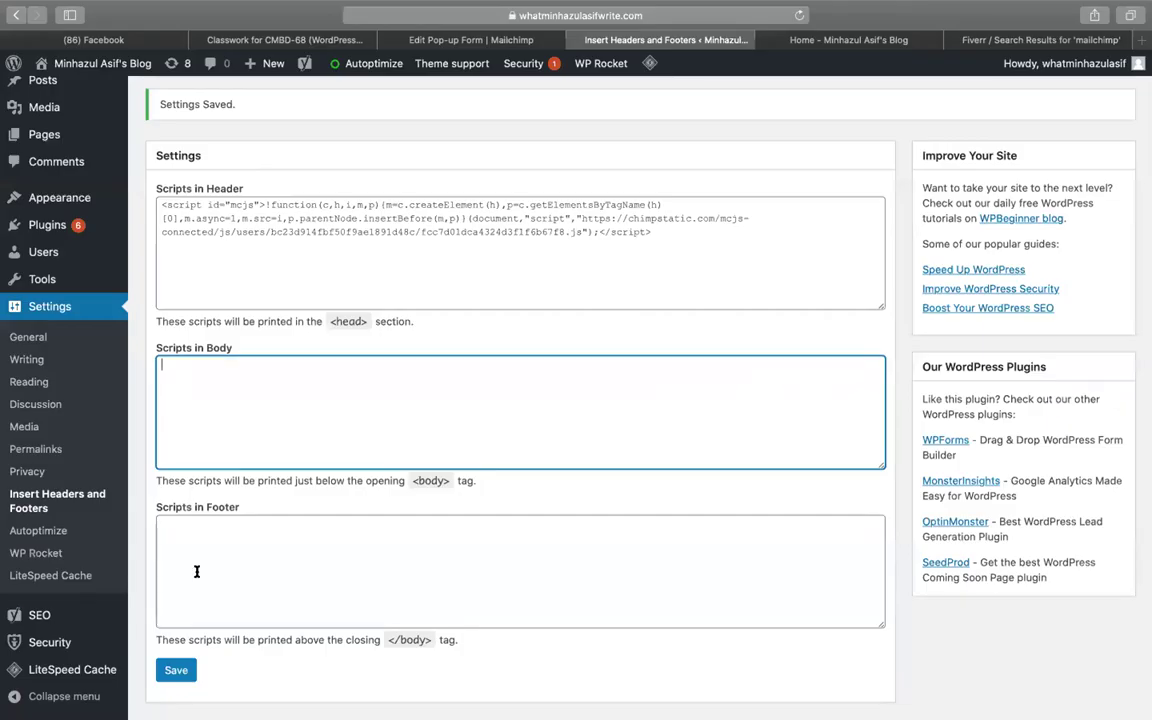
left_click(170, 669)
Reload the blog homepage in Chrome
mouse_move(1140, 250)
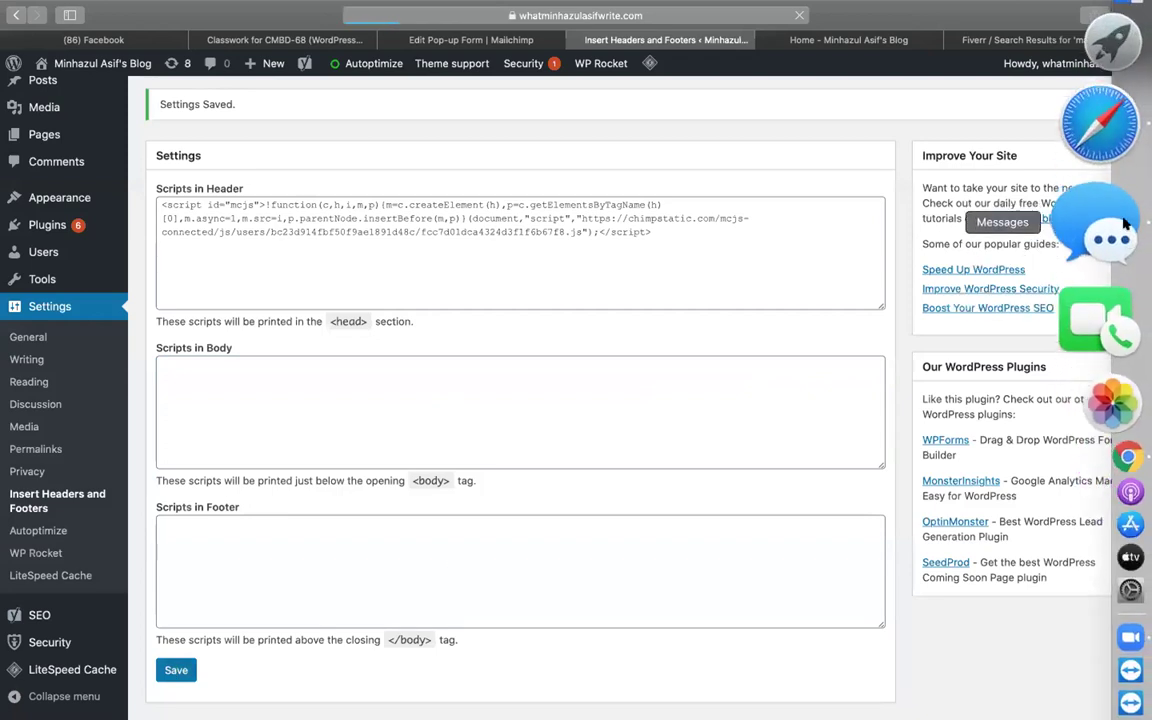
left_click(1095, 342)
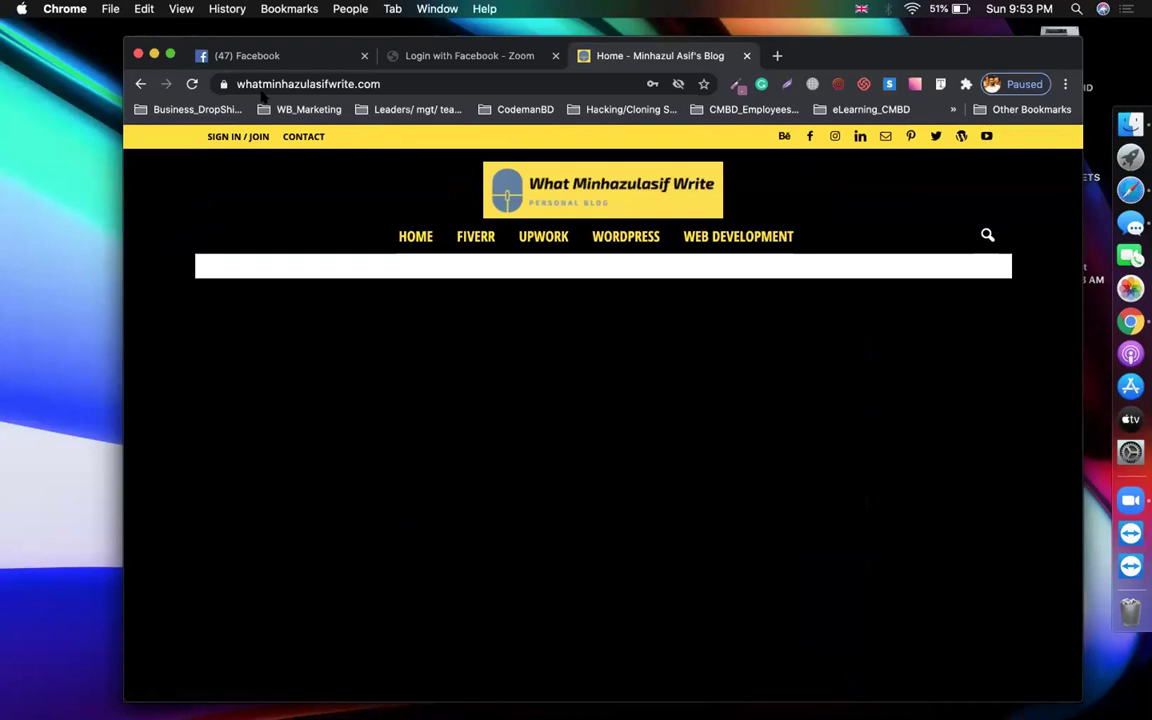
left_click(376, 84)
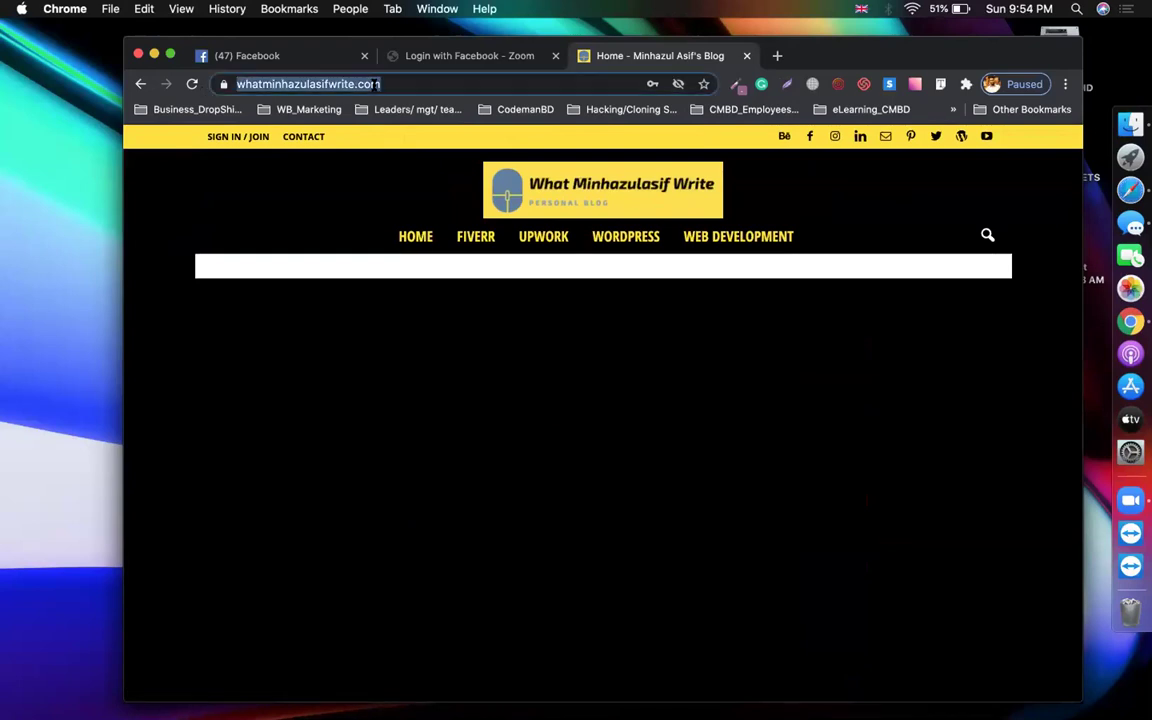
key("Return")
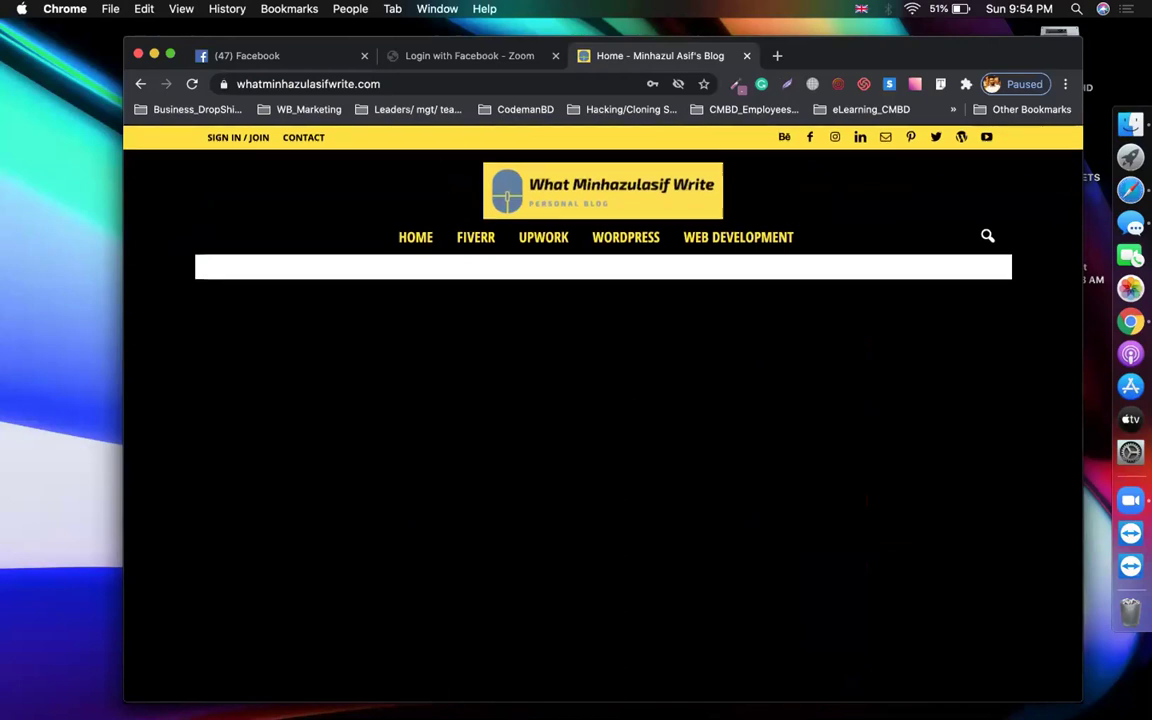
Load the blog in a window for another Chrome profile
left_click(1010, 88)
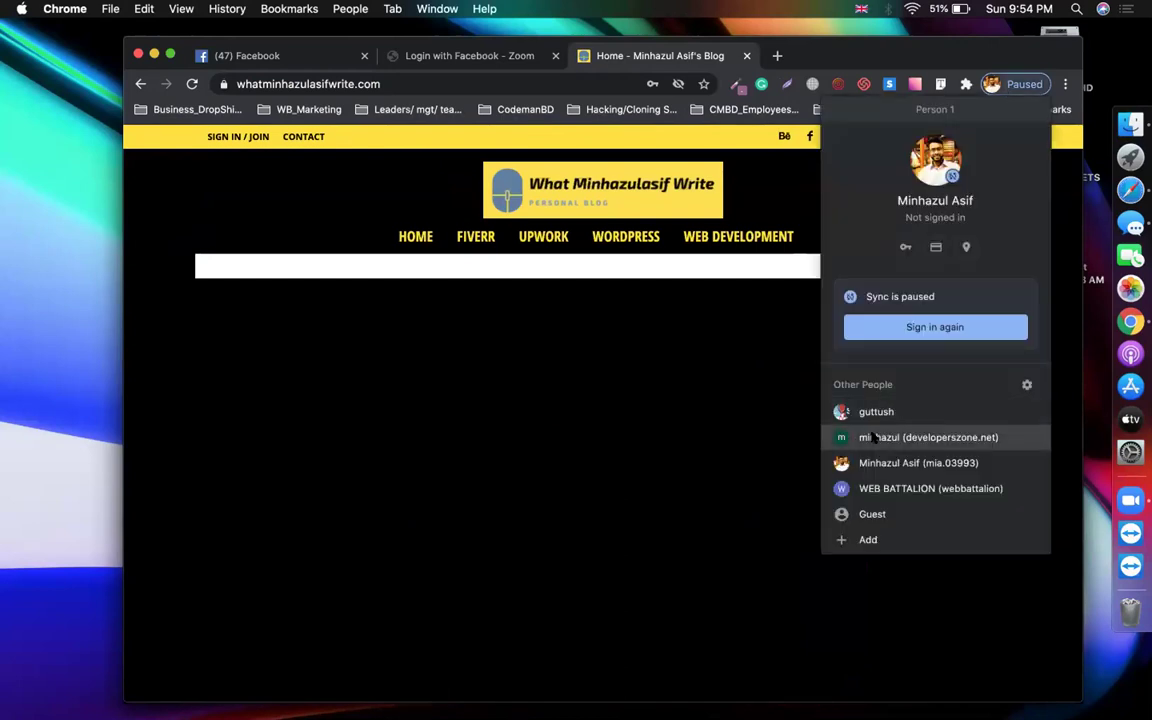
left_click(861, 437)
key("super+v")
key("Return")
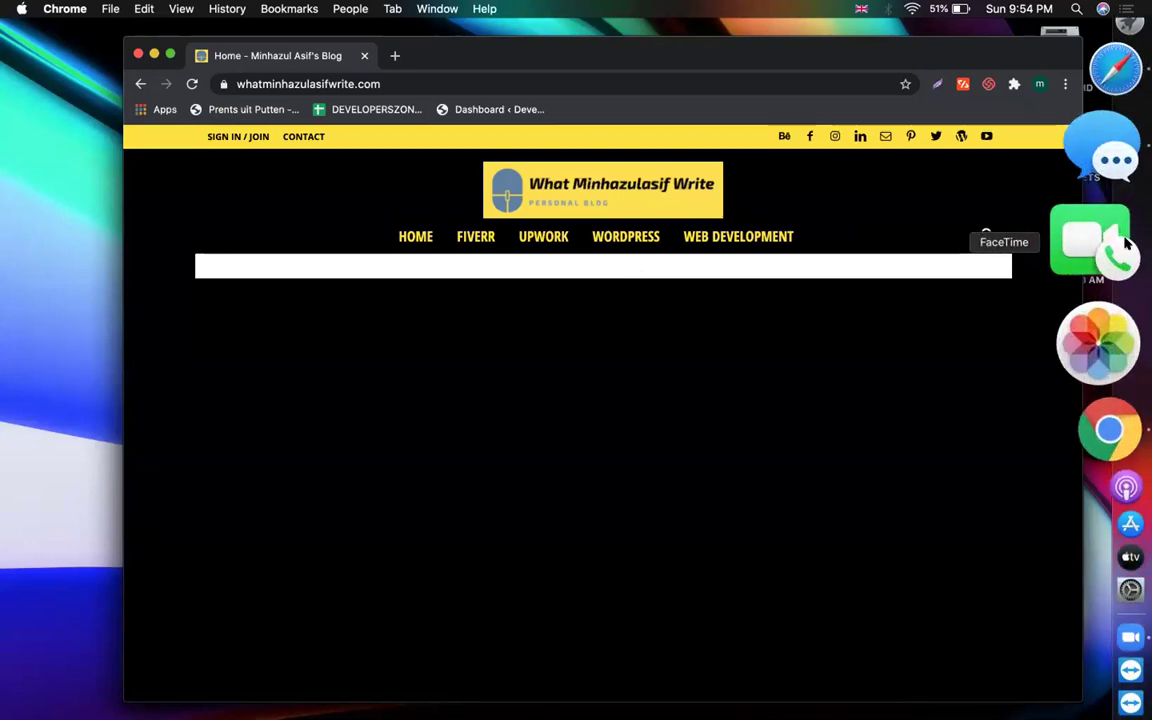
Reload the blog homepage in Safari and scroll through it
left_click(1128, 196)
left_click(849, 40)
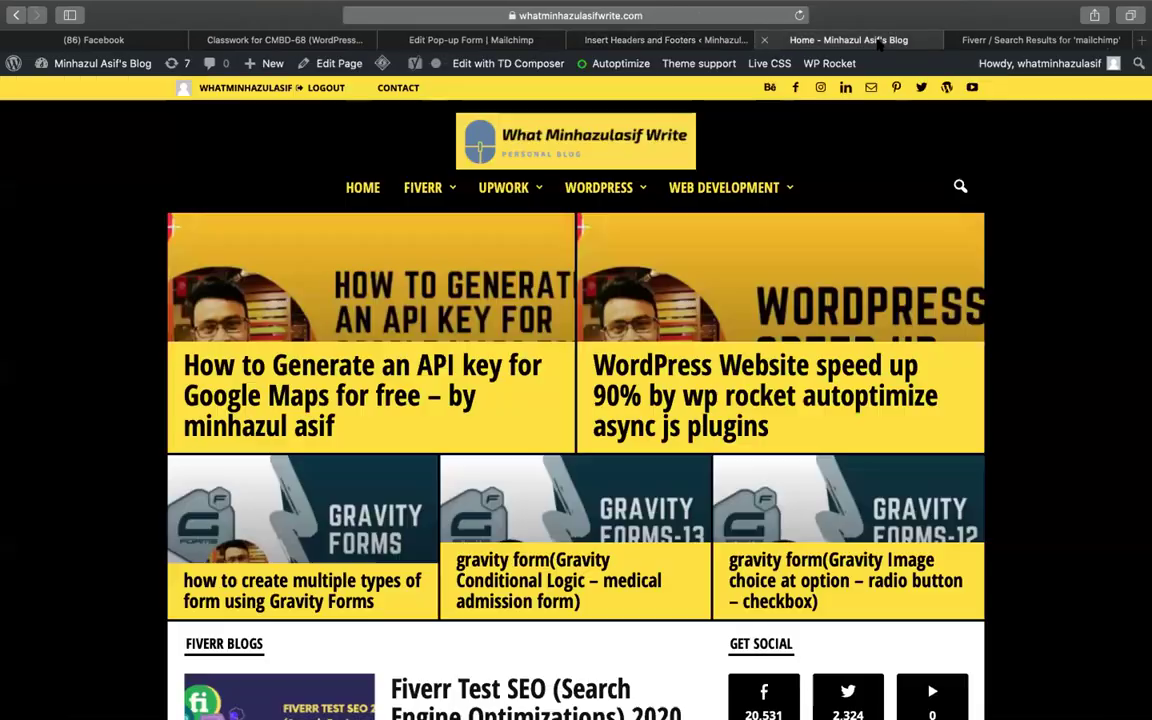
key("super+r")
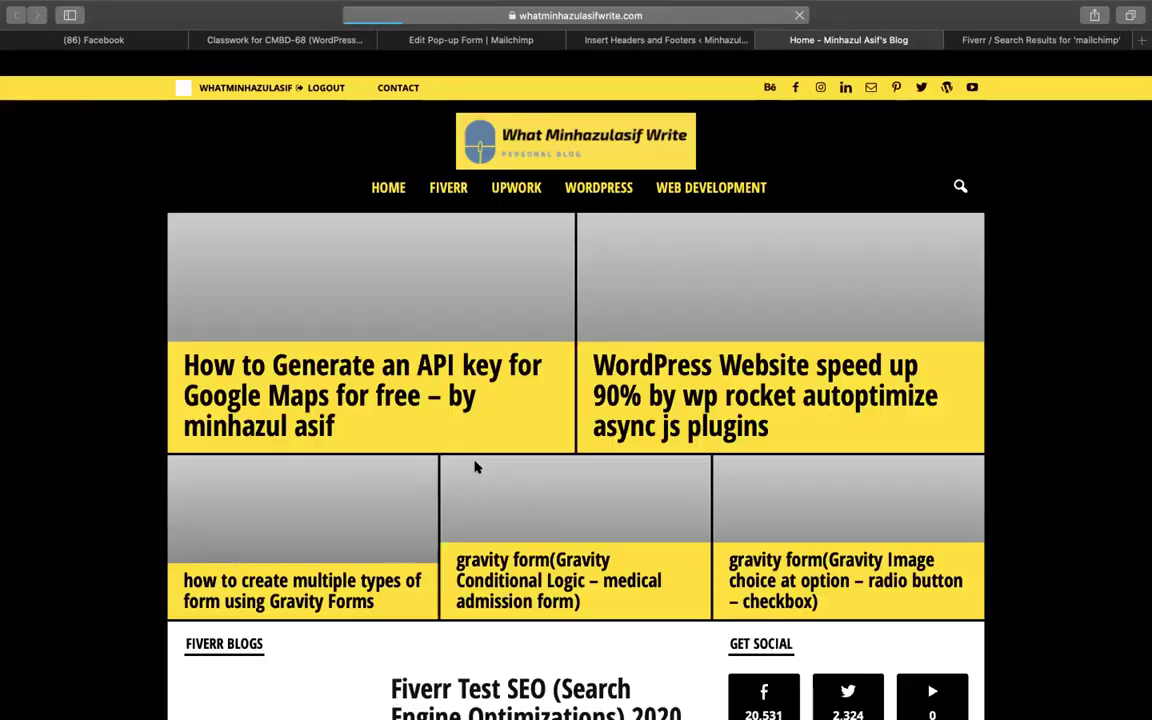
scroll(476, 467, "down", 20)
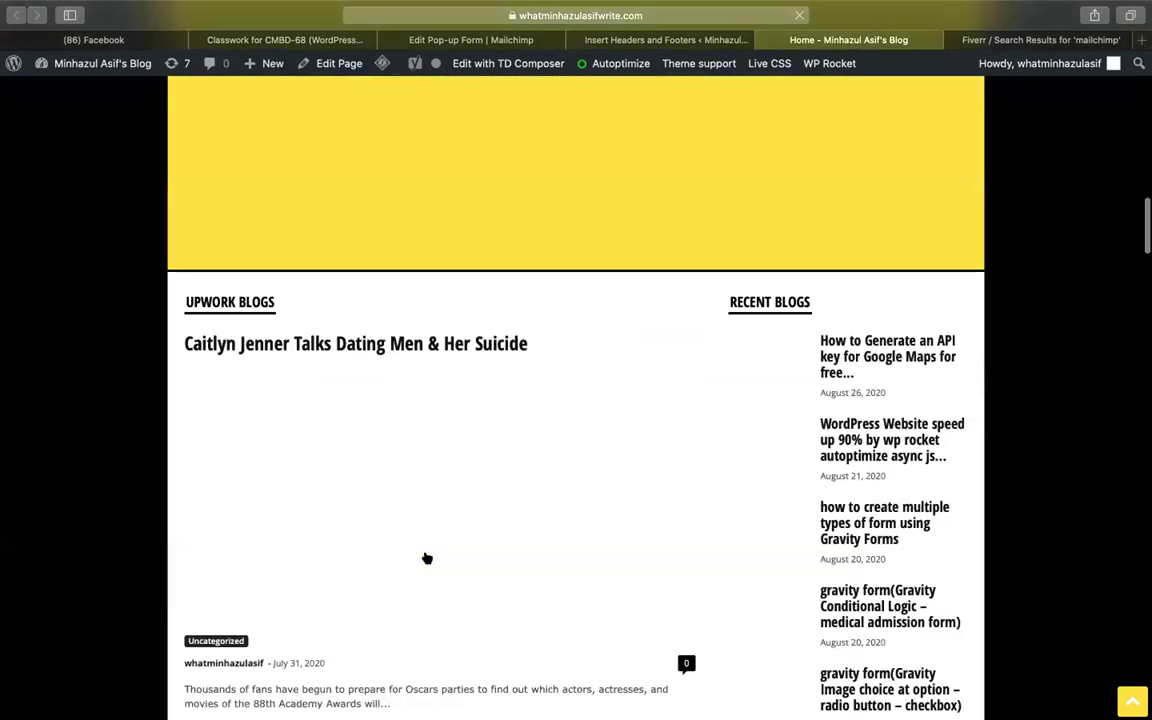
scroll(517, 362, "up", 20)
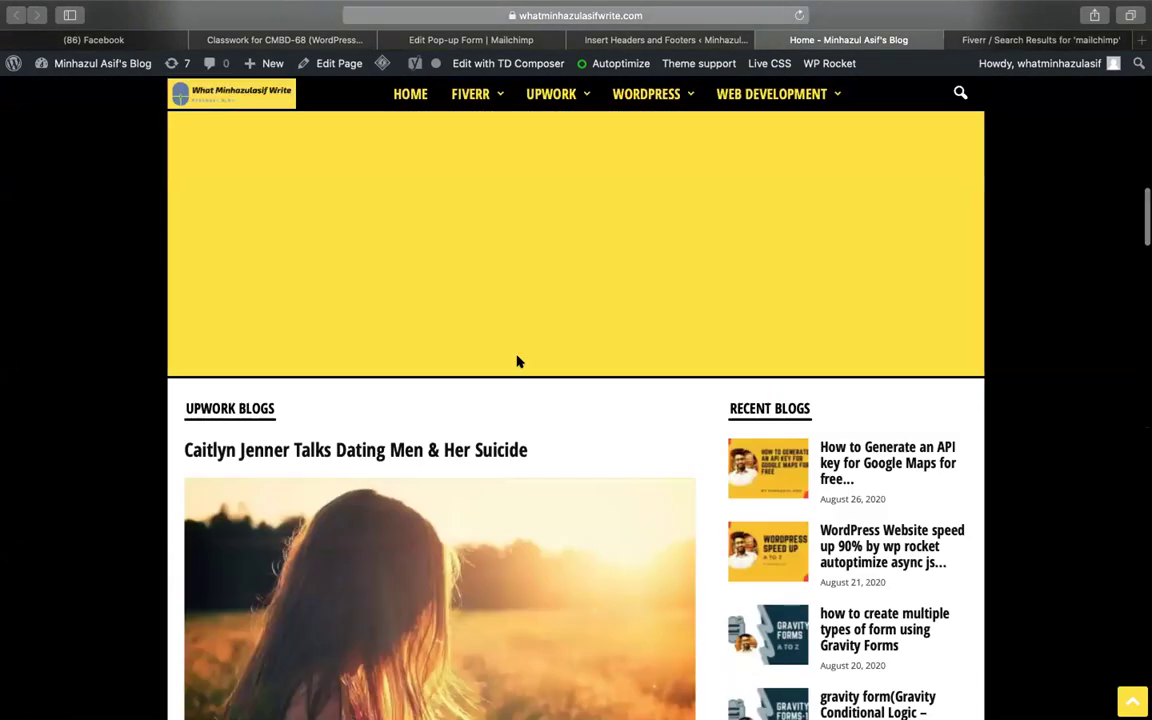
scroll(675, 365, "down", 10)
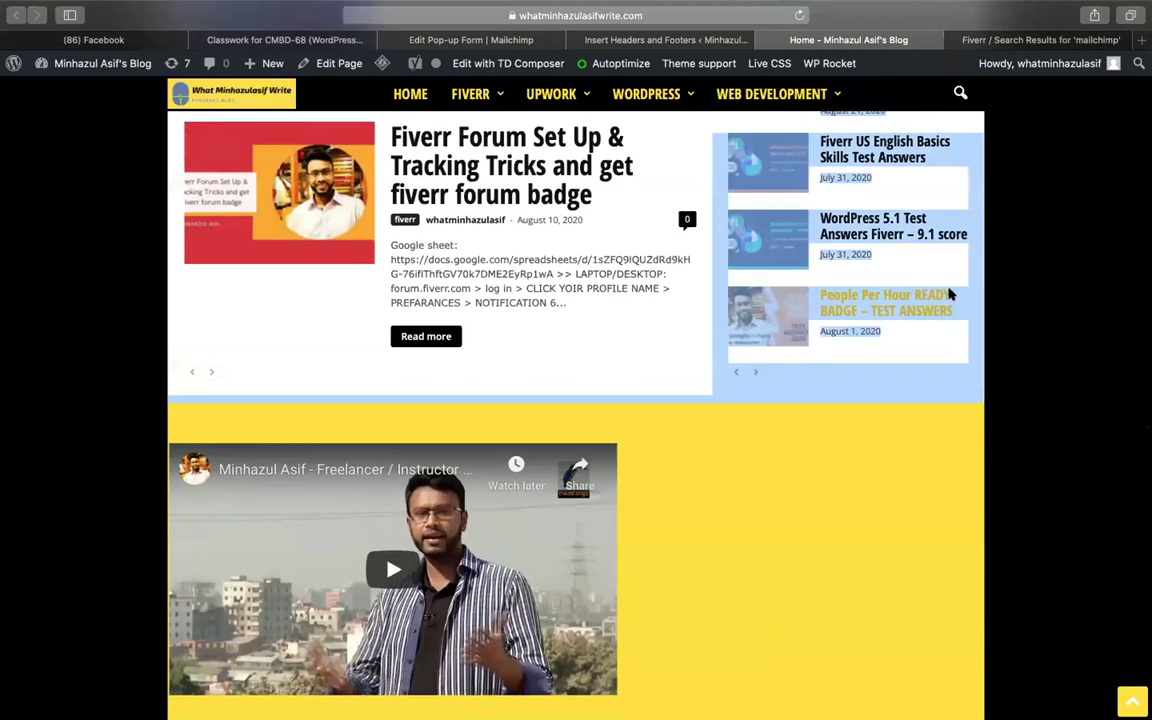
scroll(576, 400, "up", 10)
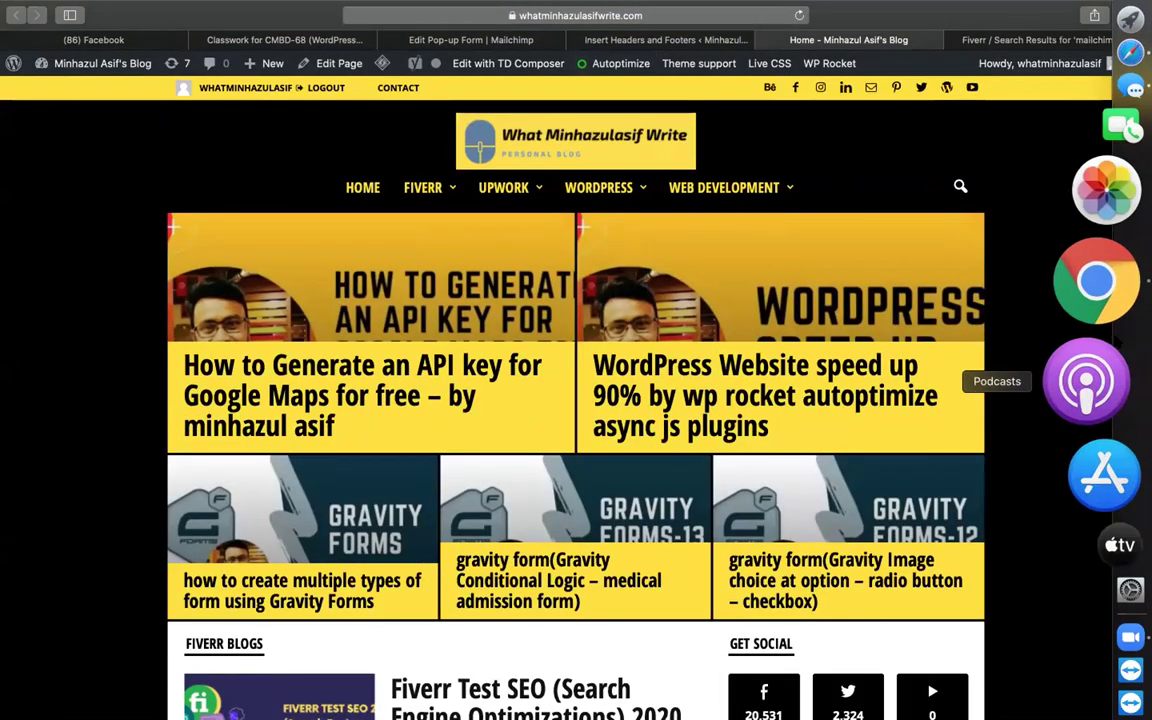
Open the blog in a Chrome incognito window, then return to Safari
left_click(1093, 303)
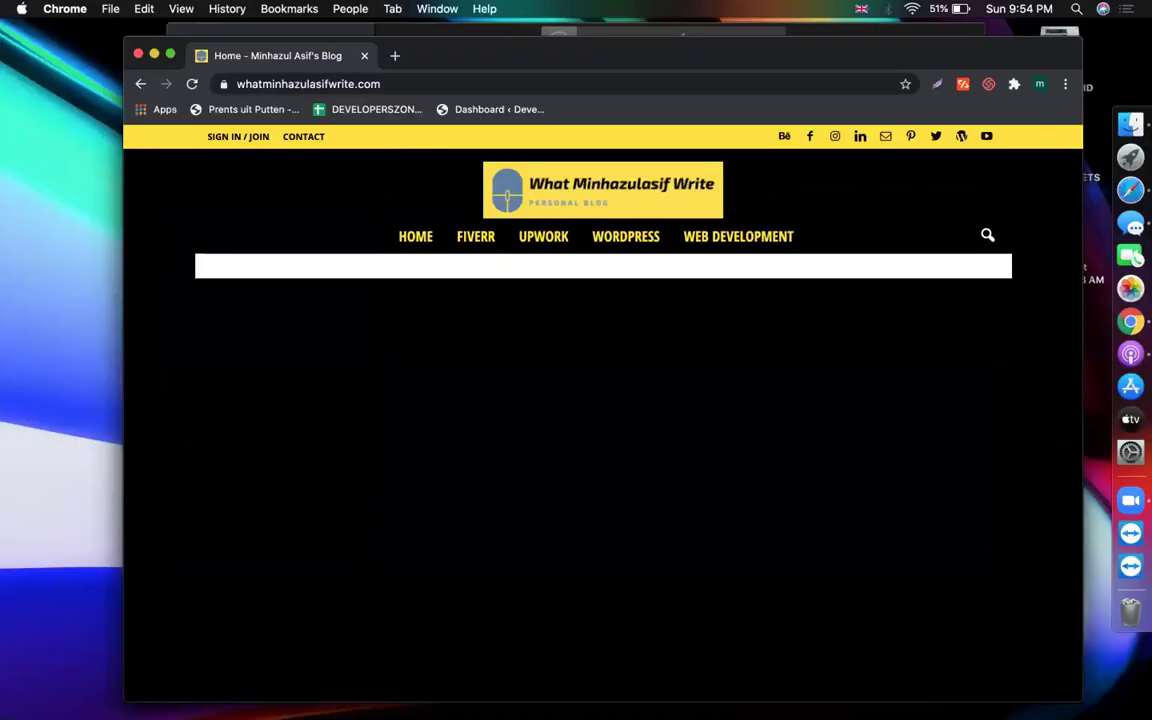
left_click(1065, 84)
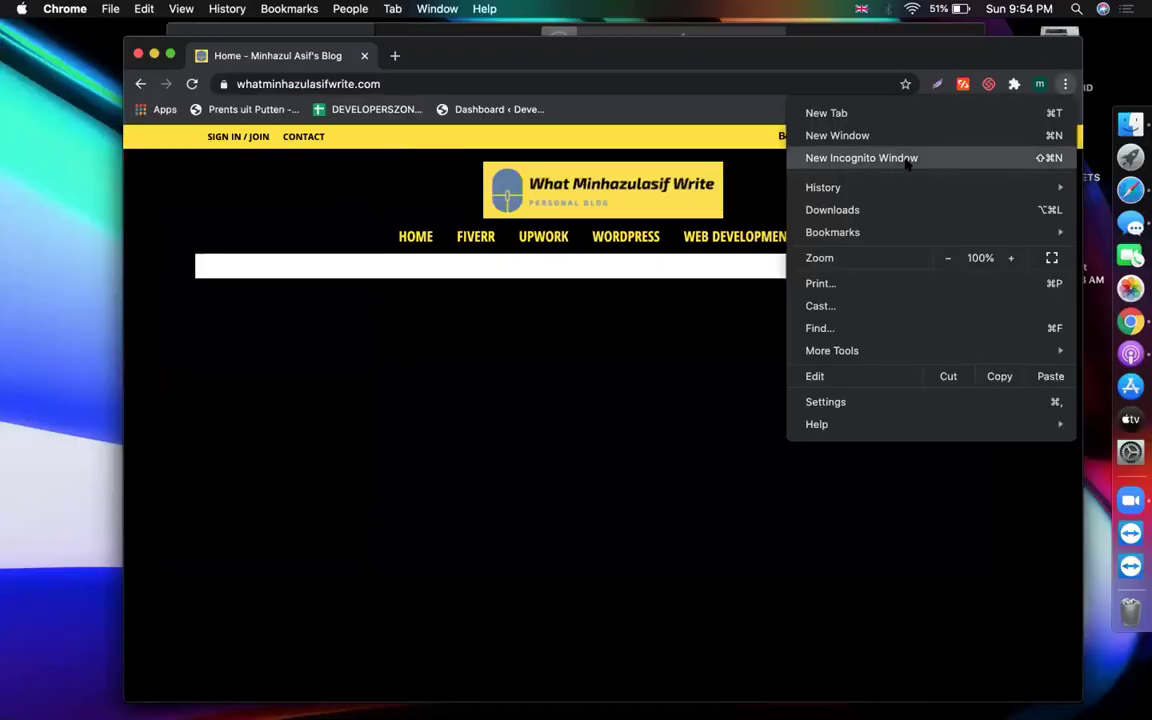
left_click(907, 160)
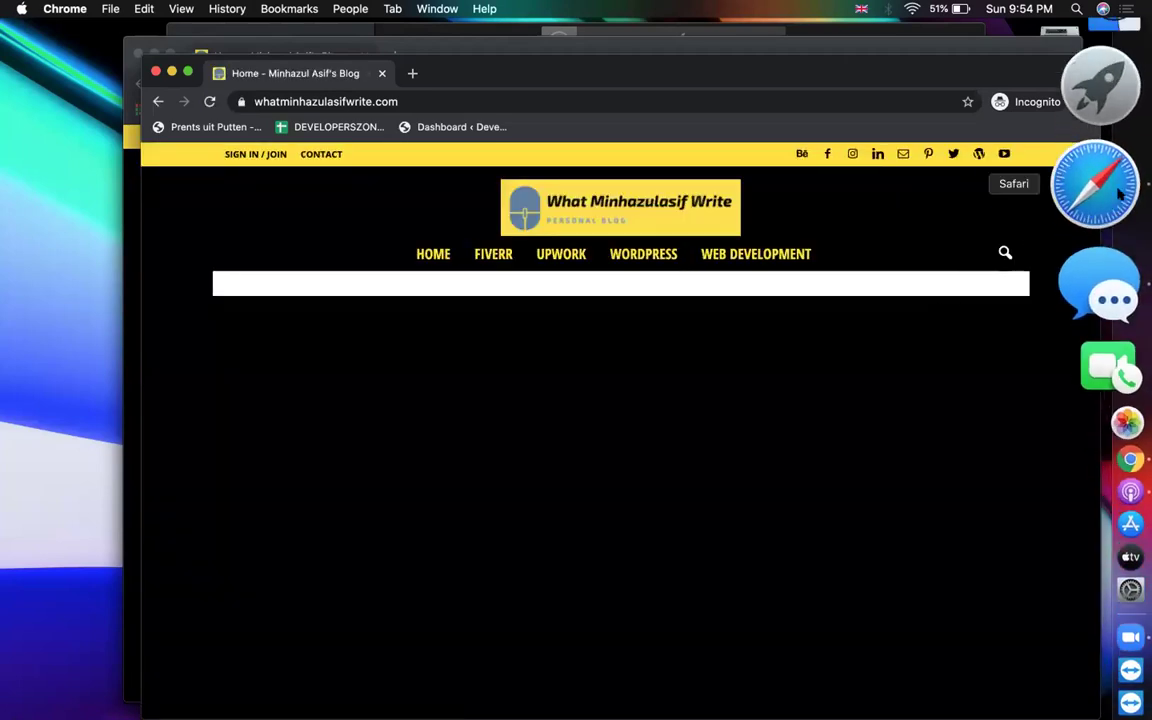
left_click(1100, 180)
Delete everything in Scripts in Header and save the emptied settings
left_click(651, 40)
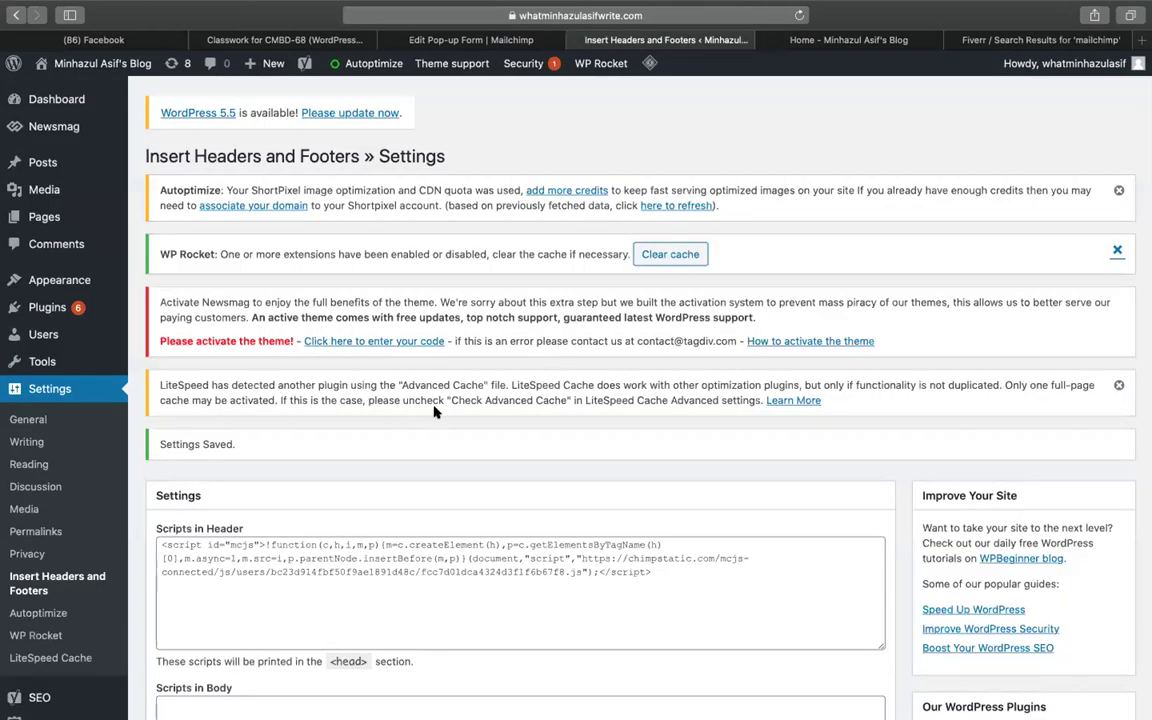
left_click(381, 590)
key("ctrl+a")
key("super+c")
key("BackSpace")
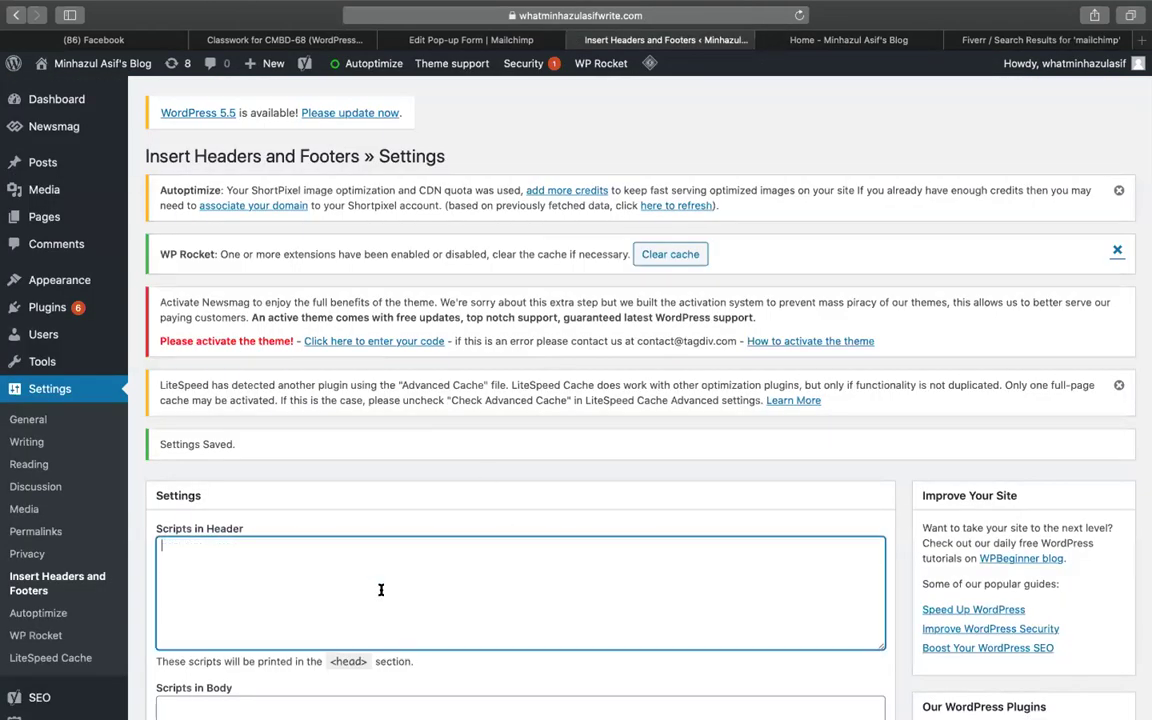
scroll(465, 627, "down", 5)
left_click(173, 597)
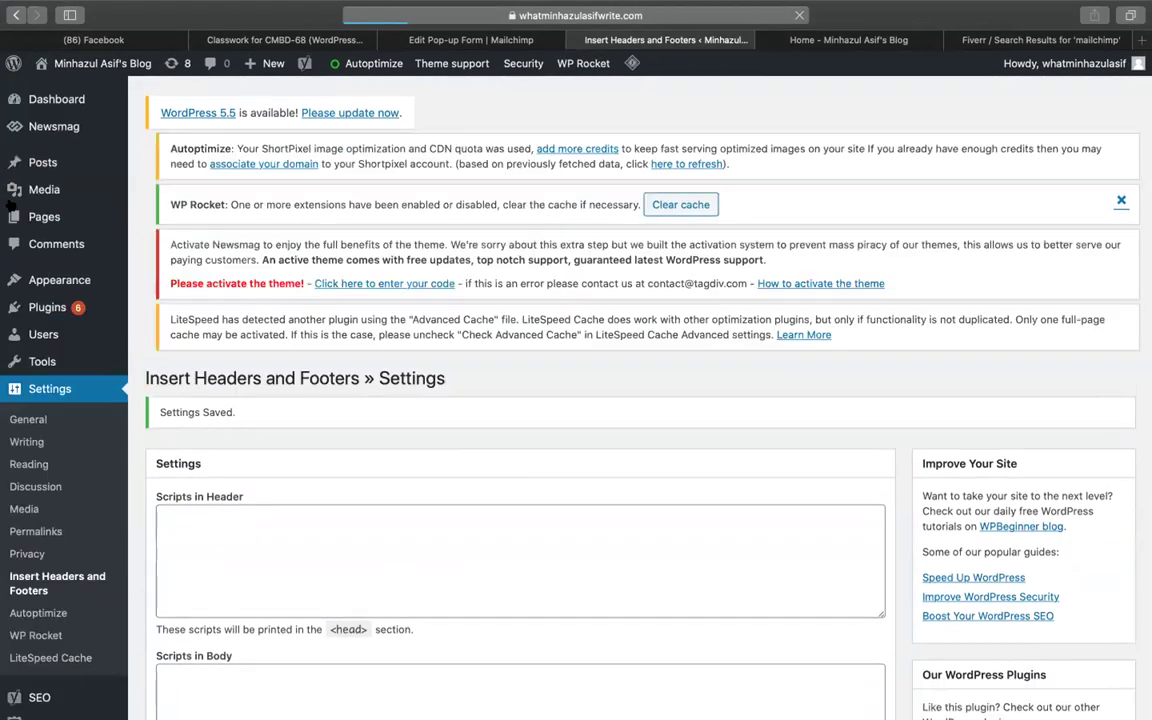
Paste the Mailchimp connection script into Scripts in Header and save it
scroll(10, 487, "down", 5)
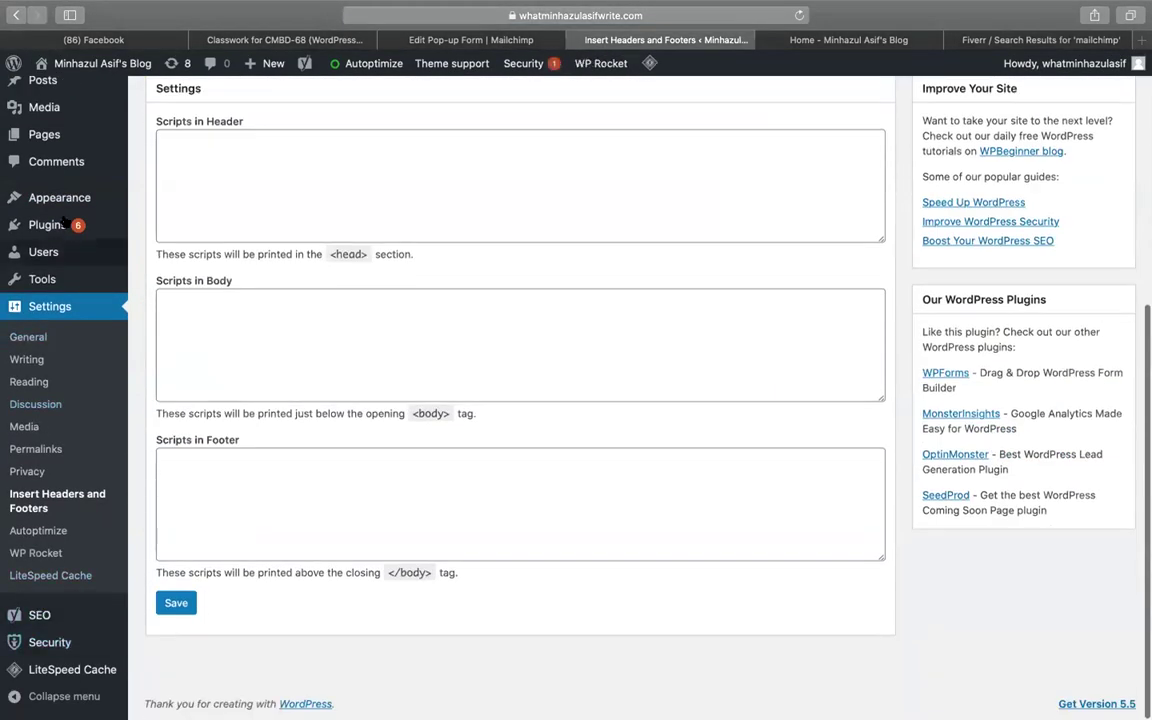
mouse_move(127, 185)
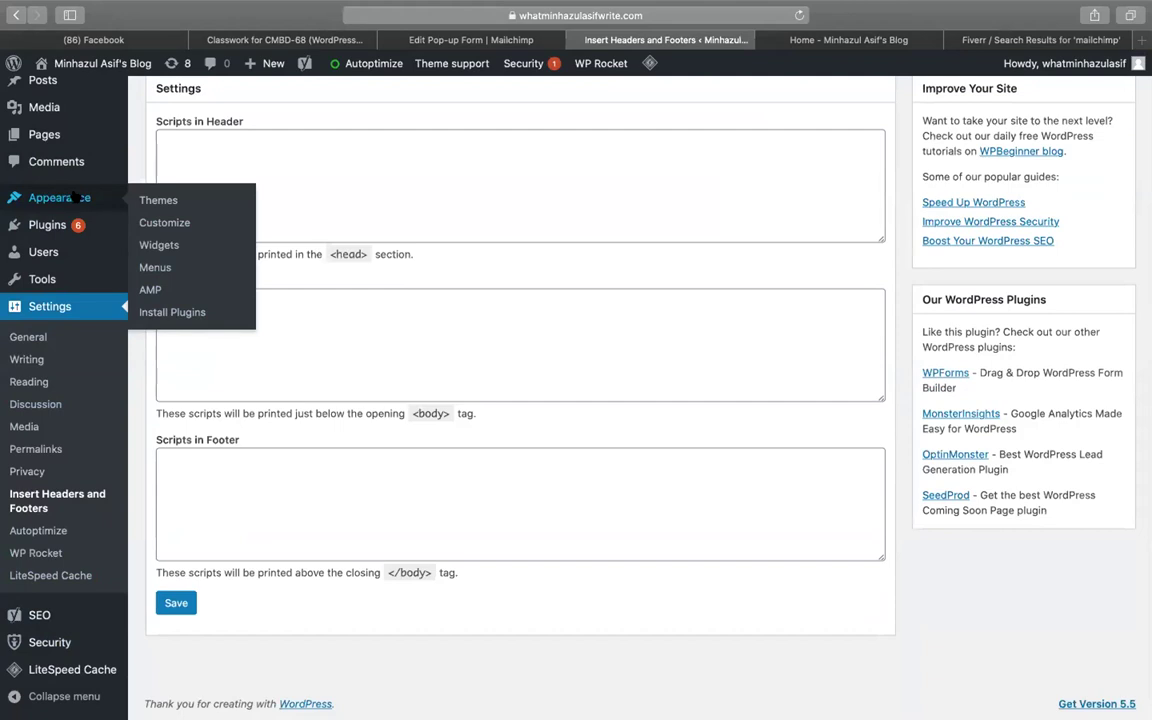
left_click(321, 175)
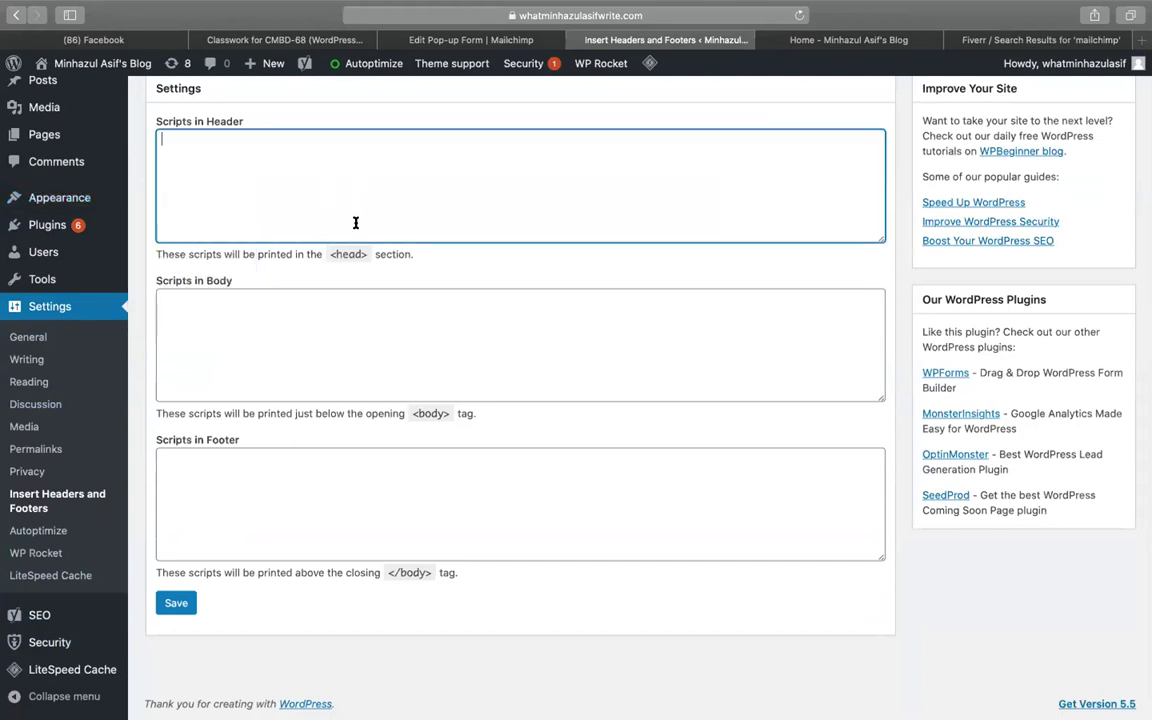
key("super+v")
left_click(183, 600)
left_click(836, 41)
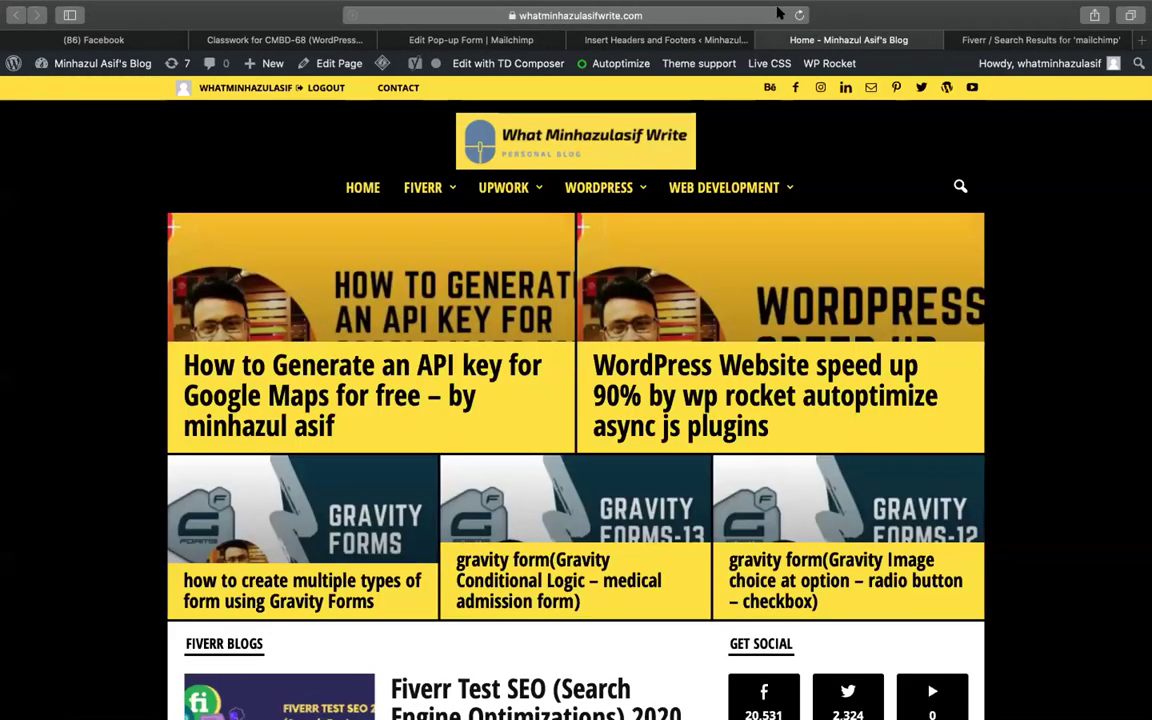
Reload the blog home page and scroll through it
left_click(800, 14)
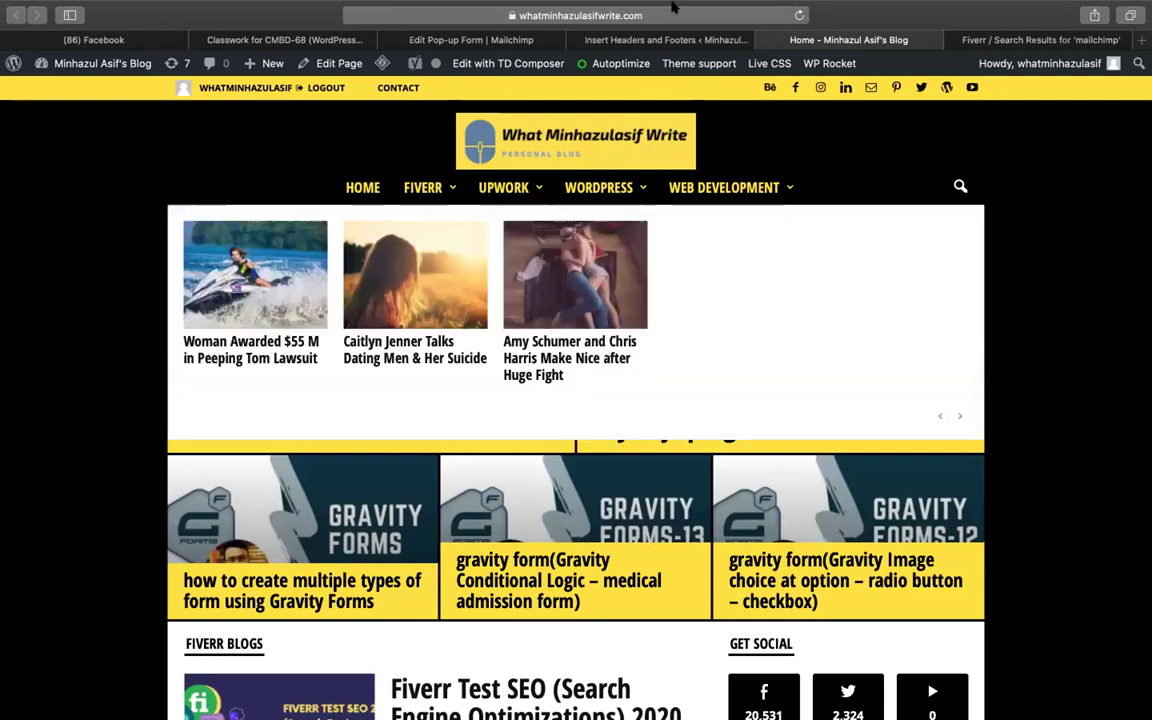
left_click_drag(672, 78, 597, 131)
scroll(576, 400, "down", 10)
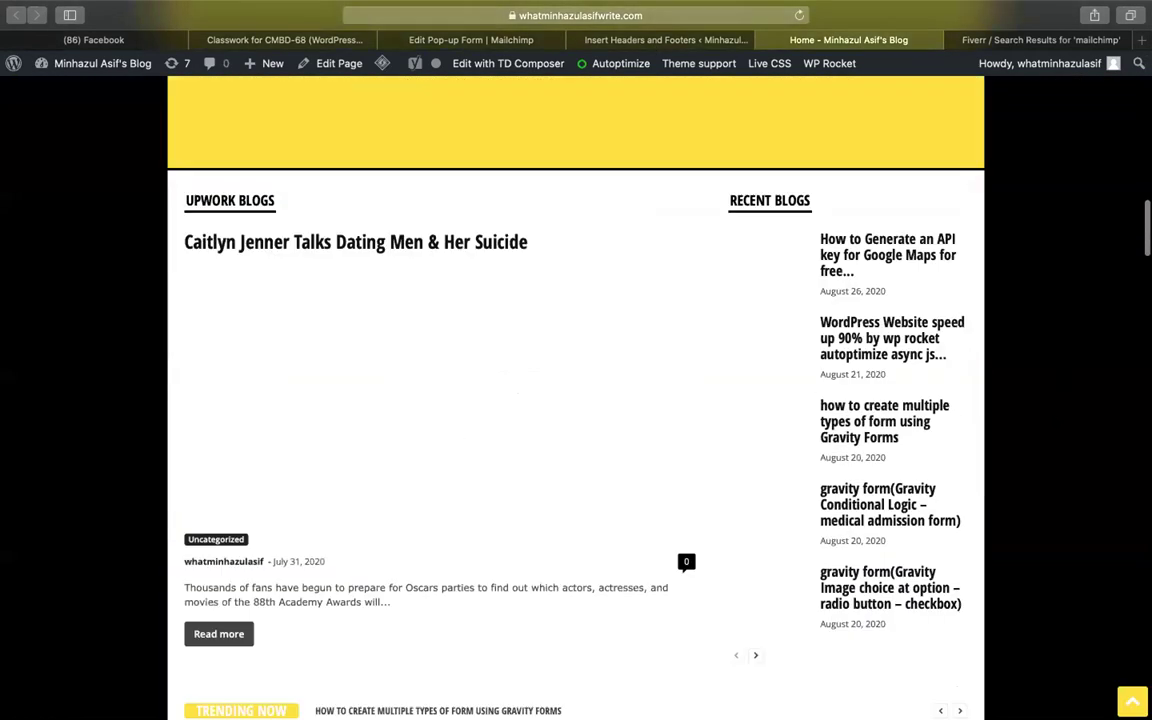
scroll(576, 400, "up", 15)
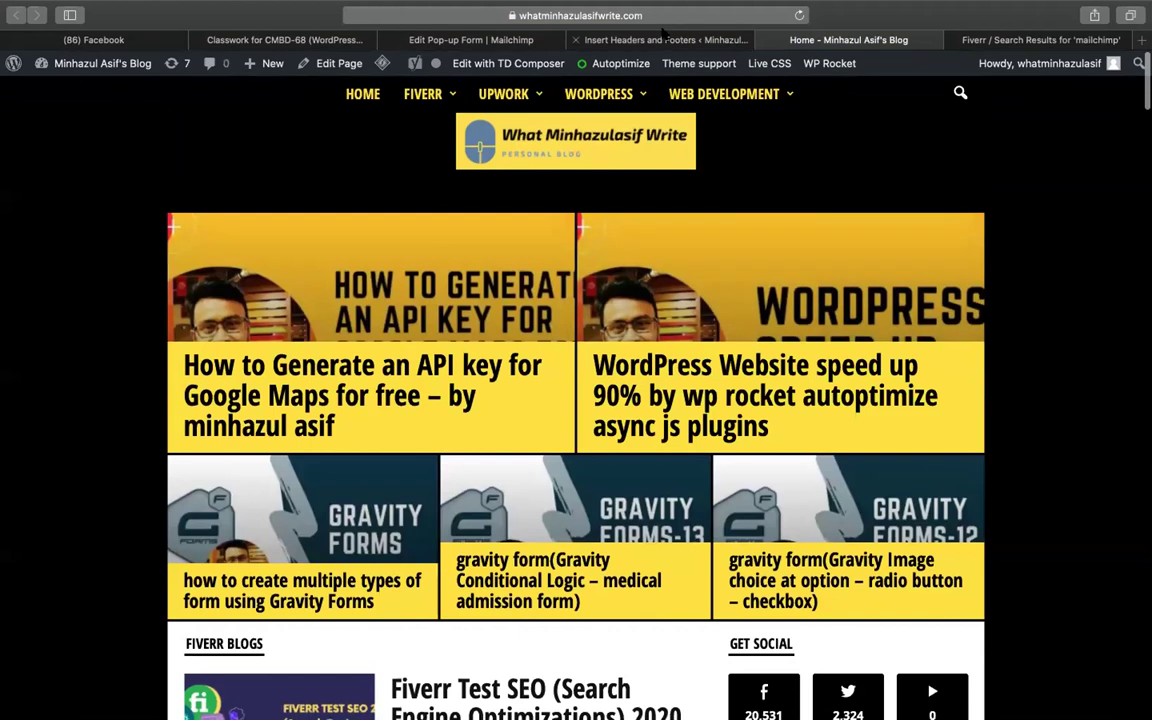
Check the Mailchimp script is saved in the header settings, then return to Mailchimp
left_click(663, 39)
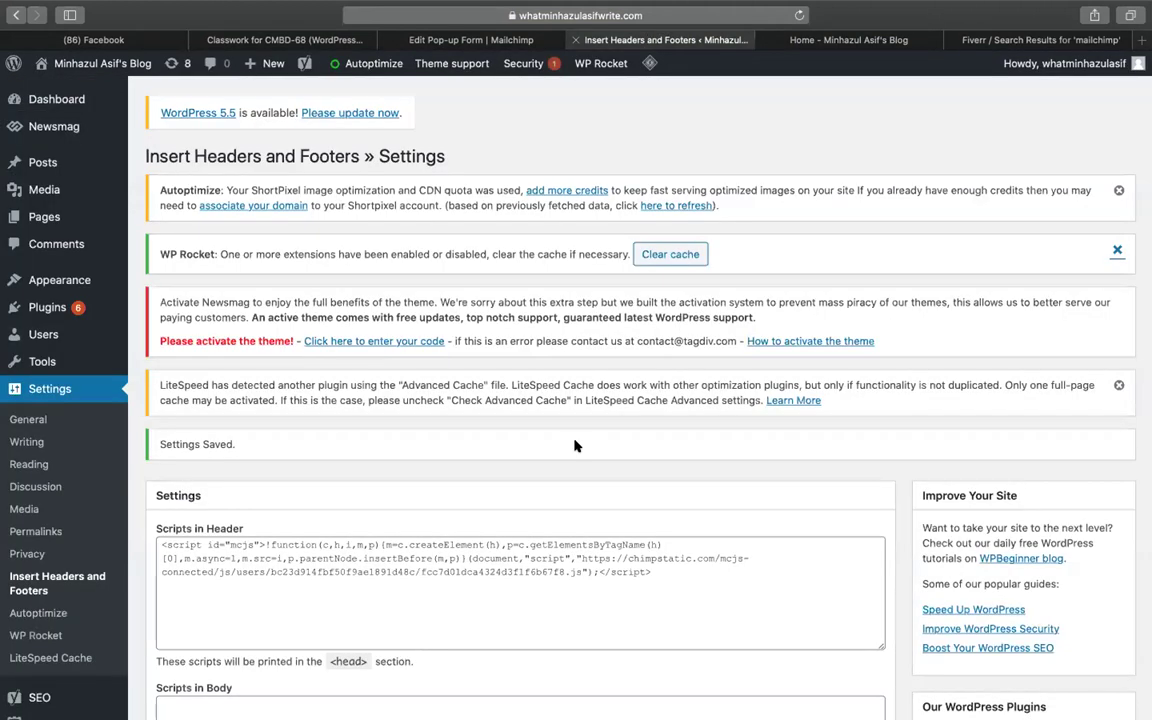
scroll(576, 445, "down", 5)
scroll(489, 674, "up", 3)
scroll(604, 178, "up", 1)
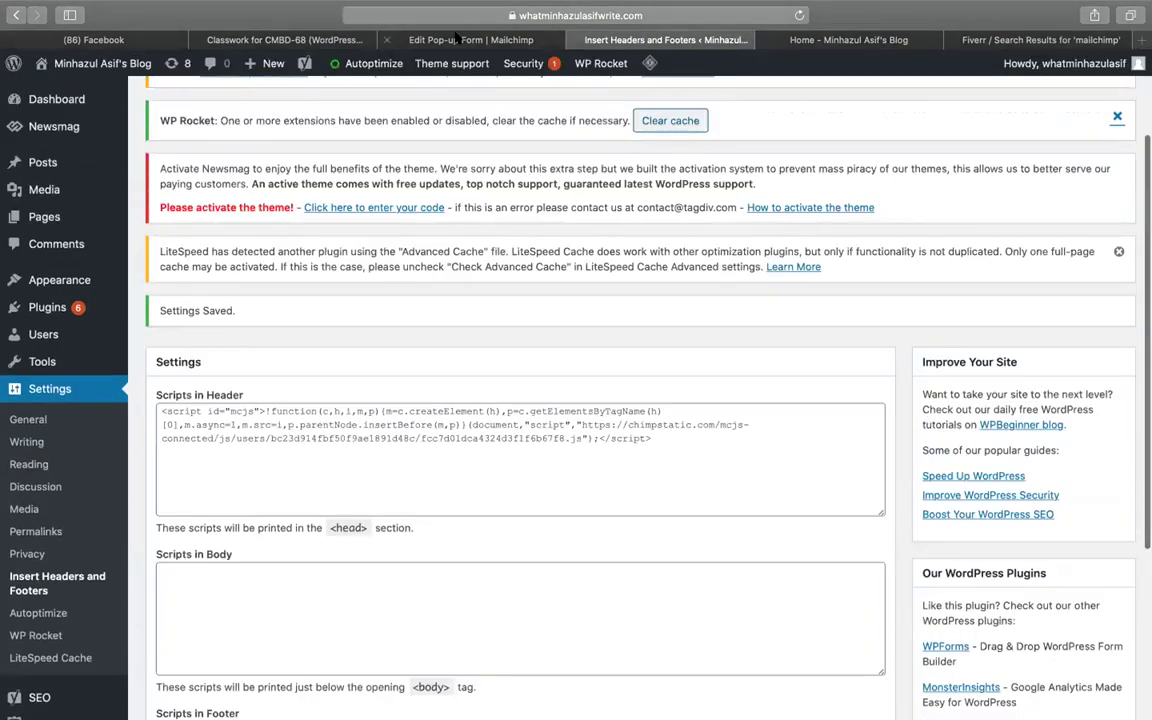
left_click(455, 38)
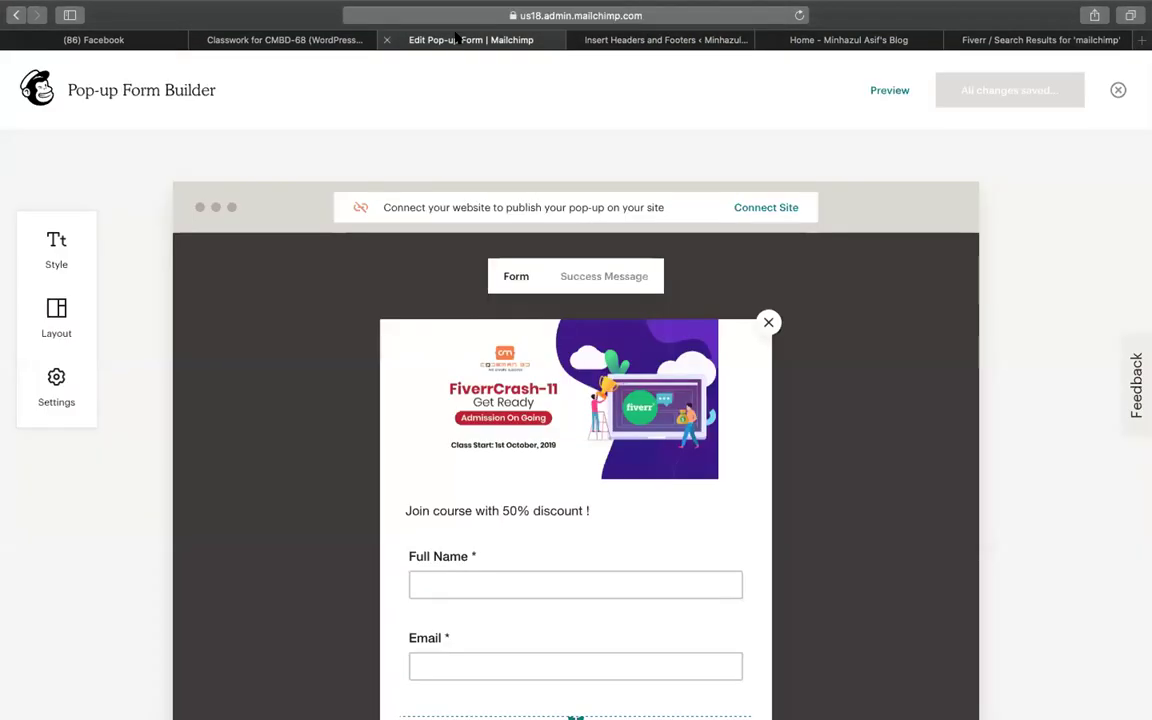
Open Mailchimp's Connect Site dialog and check the site connection
left_click(773, 207)
scroll(792, 512, "down", 2)
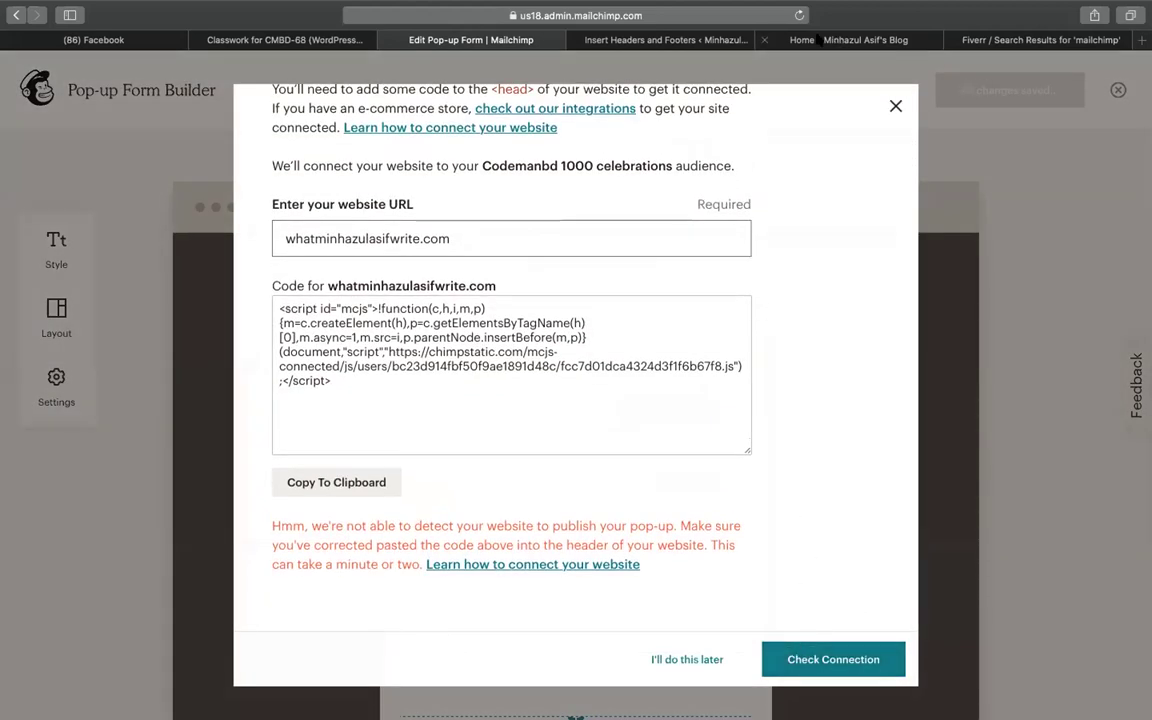
left_click(762, 39)
left_click(724, 40)
left_click(459, 39)
left_click(795, 650)
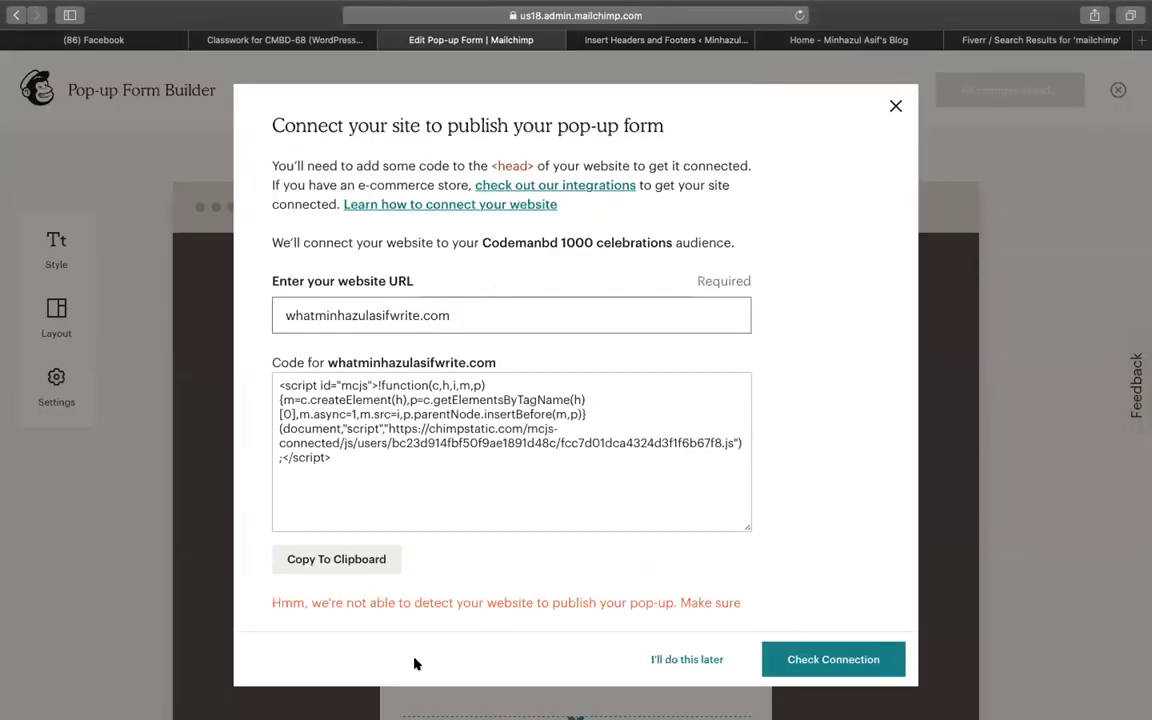
left_click(421, 462)
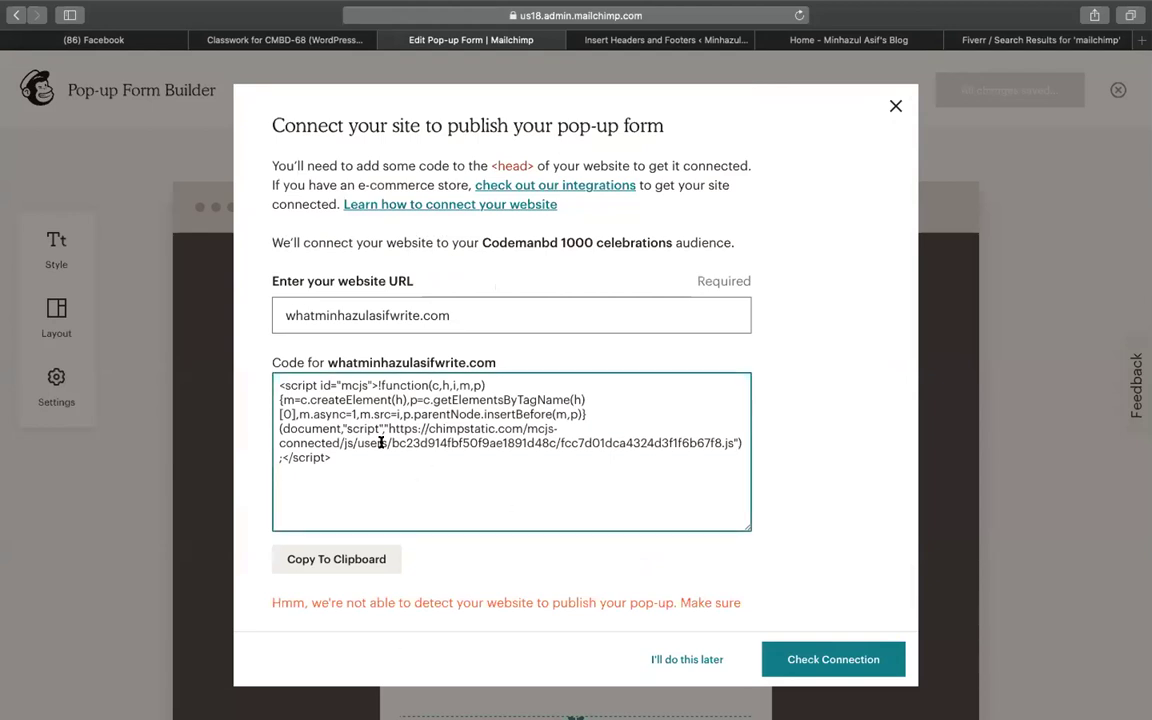
left_click(277, 315)
type("www.")
left_click(338, 557)
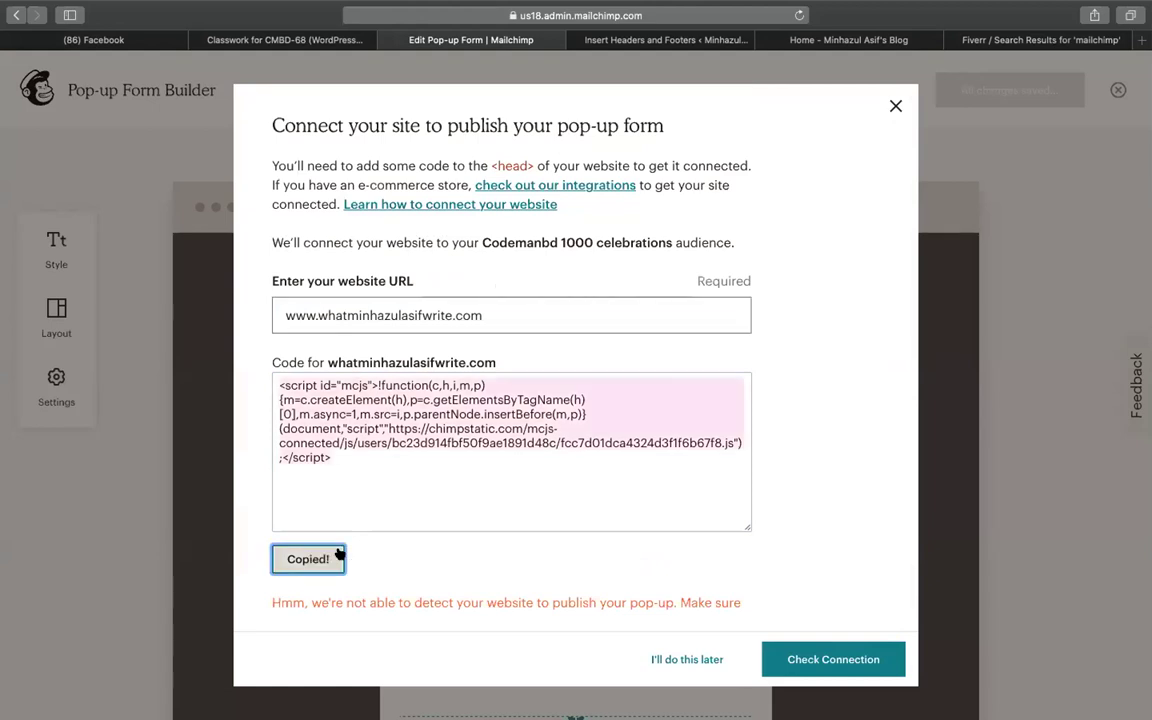
left_click(810, 659)
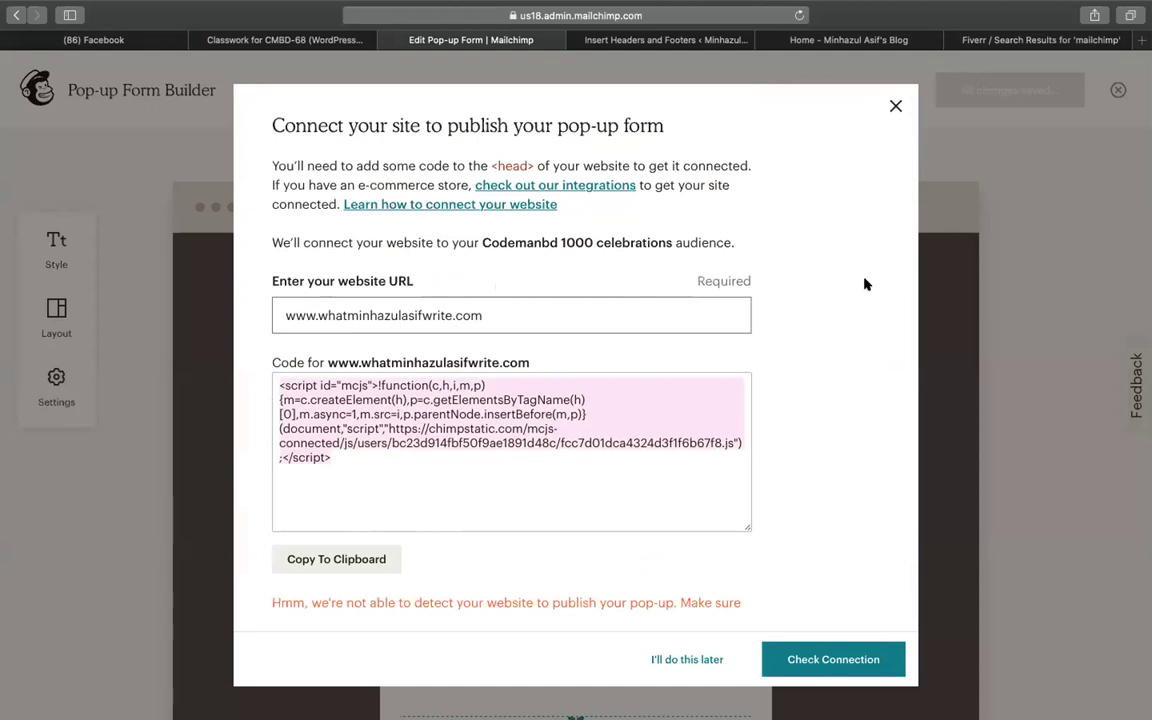
left_click(826, 659)
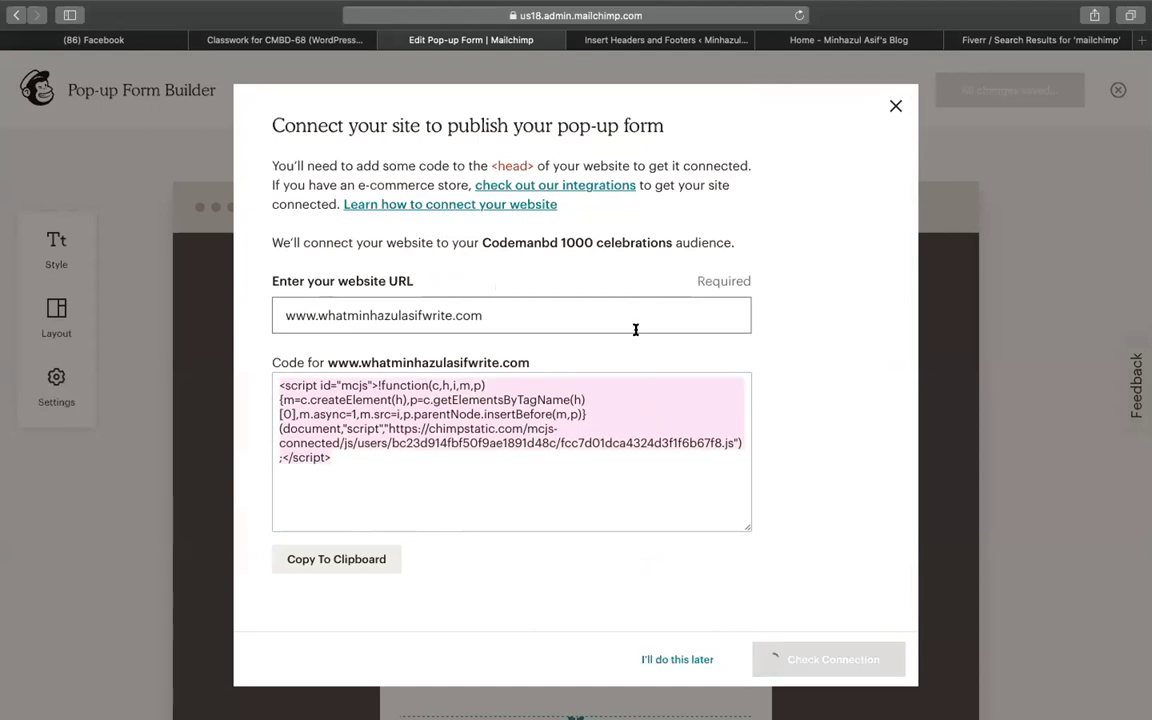
left_click(894, 104)
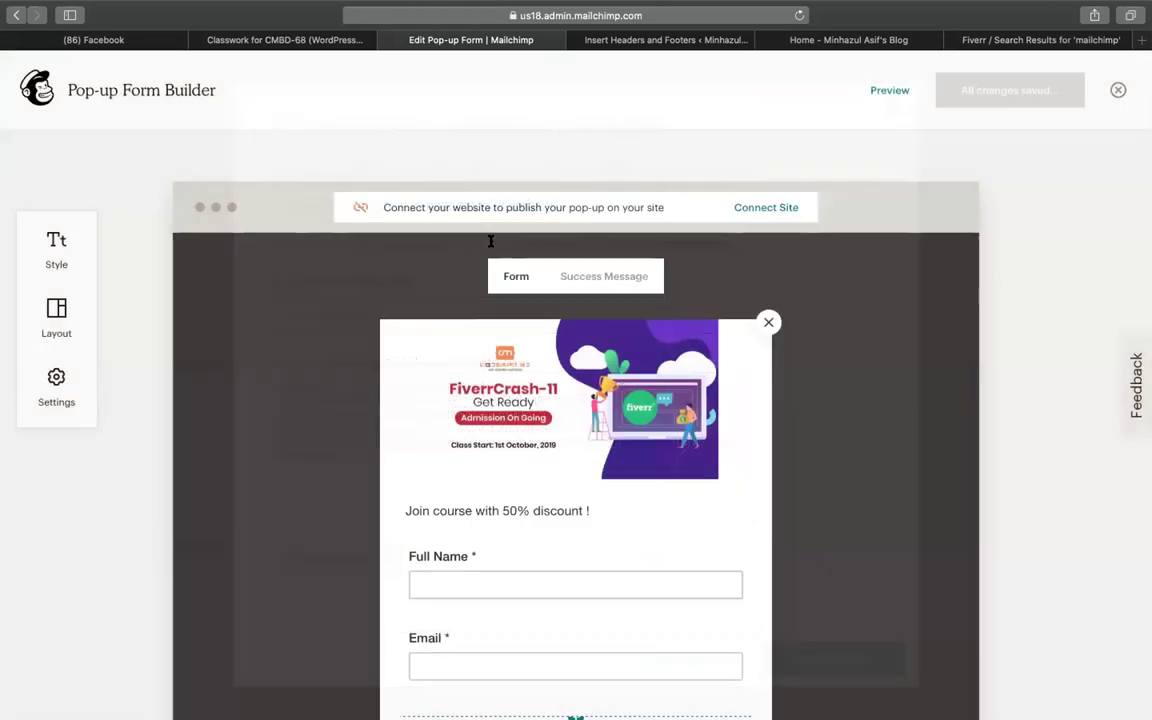
Close the pop-up form builder and go to the Audience dashboard
left_click(1118, 92)
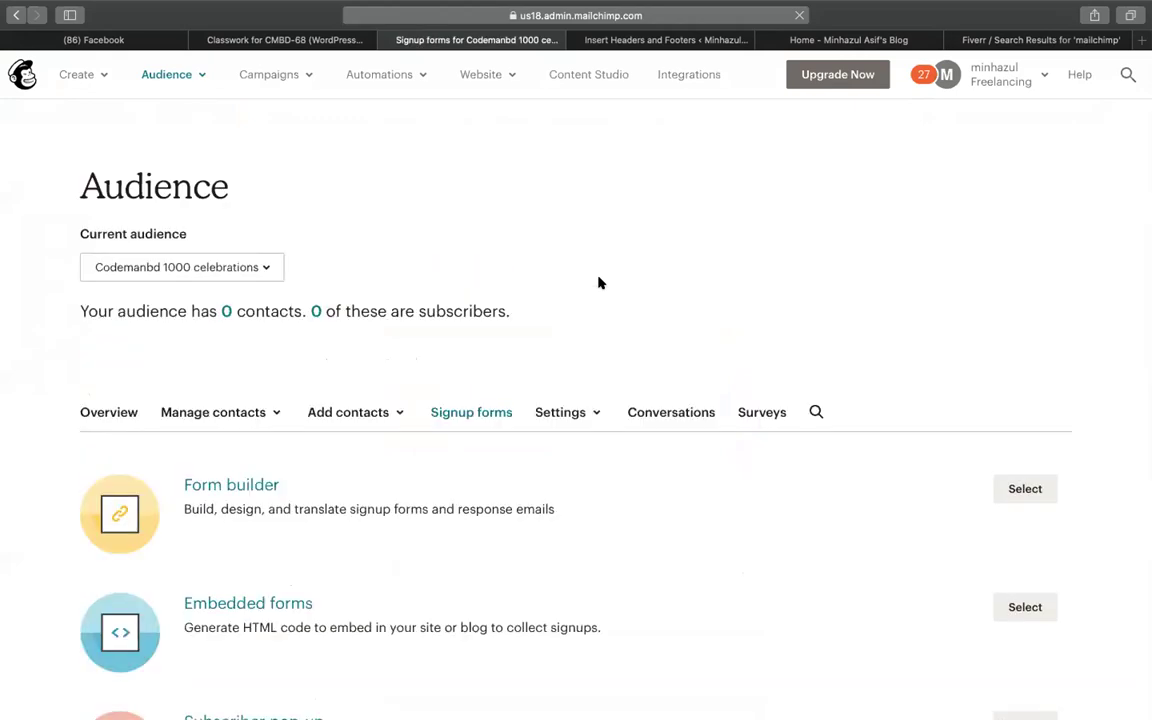
left_click(174, 77)
left_click(267, 137)
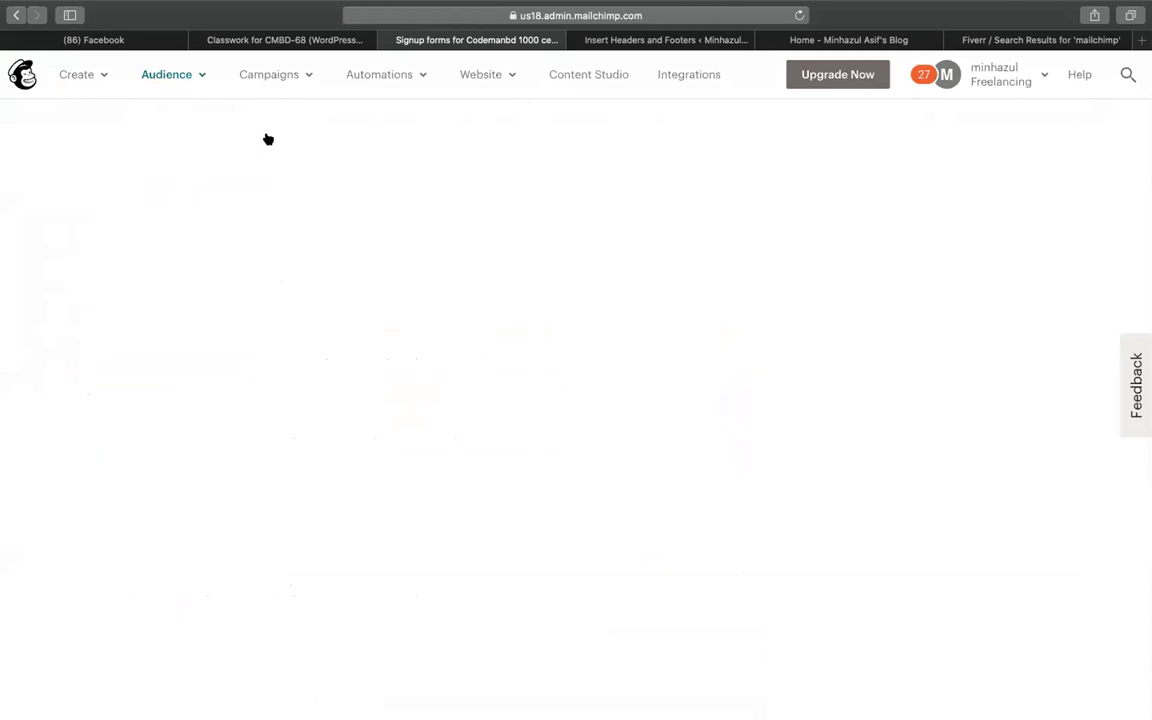
Expand the Current audience dropdown to list all audiences
left_click(244, 246)
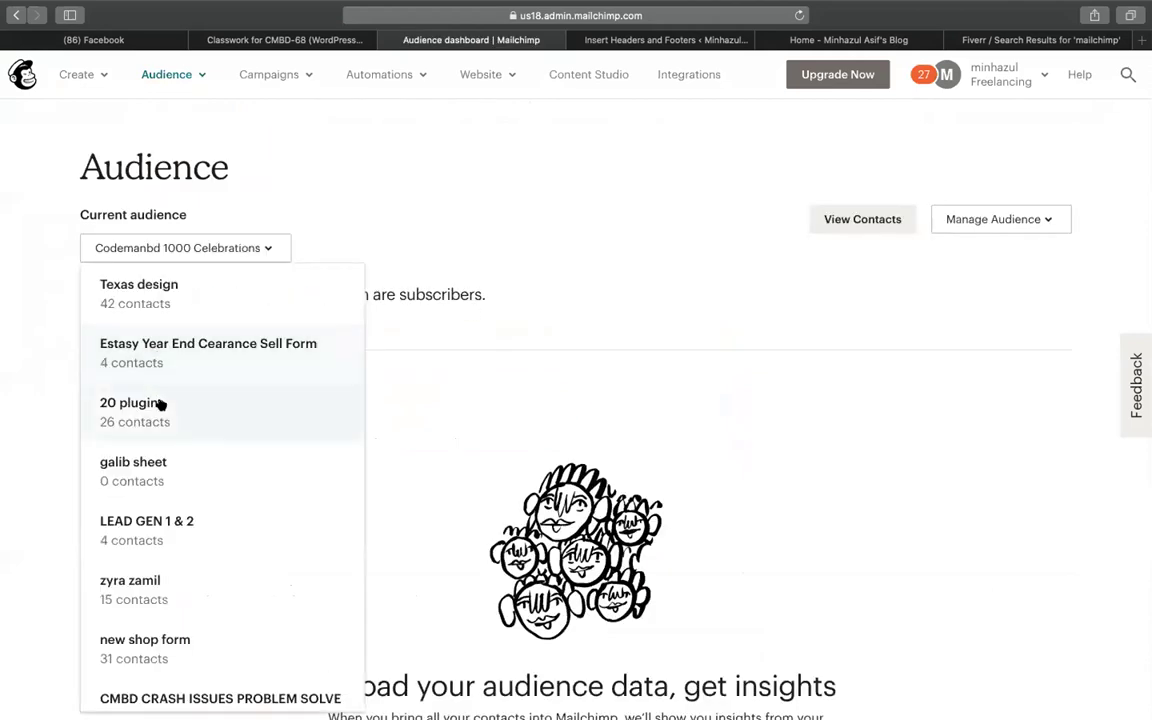
scroll(159, 440, "down", 3)
scroll(159, 460, "down", 10)
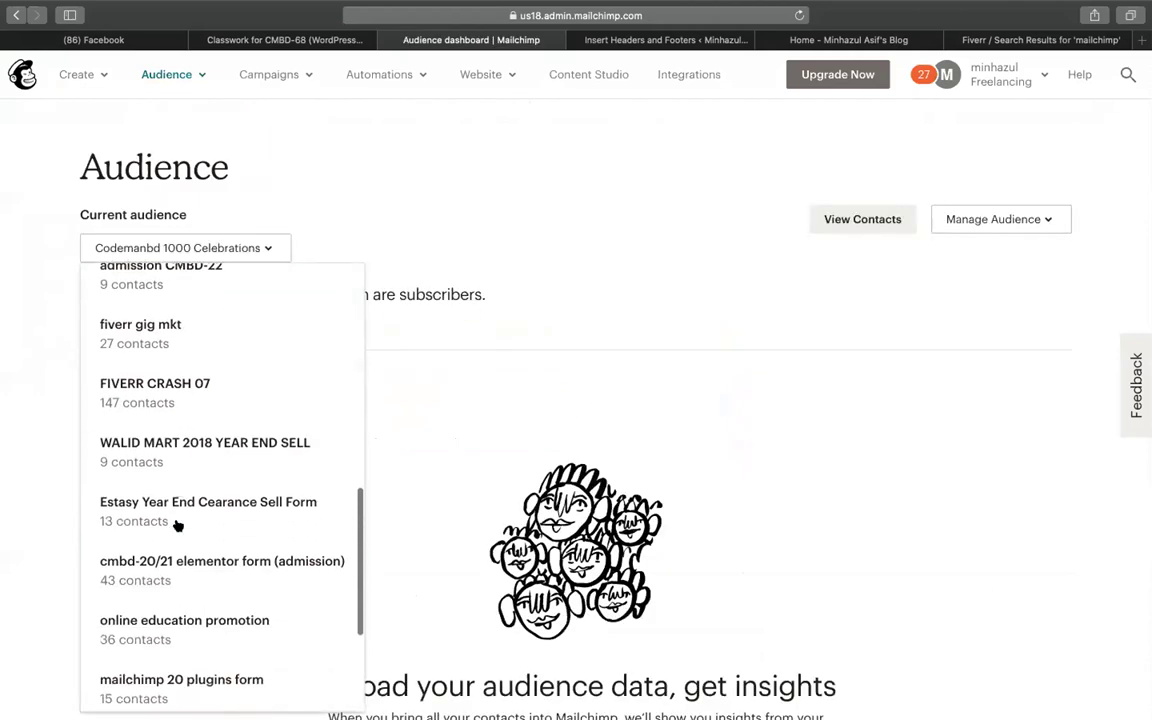
scroll(183, 520, "down", 3)
scroll(185, 468, "up", 8)
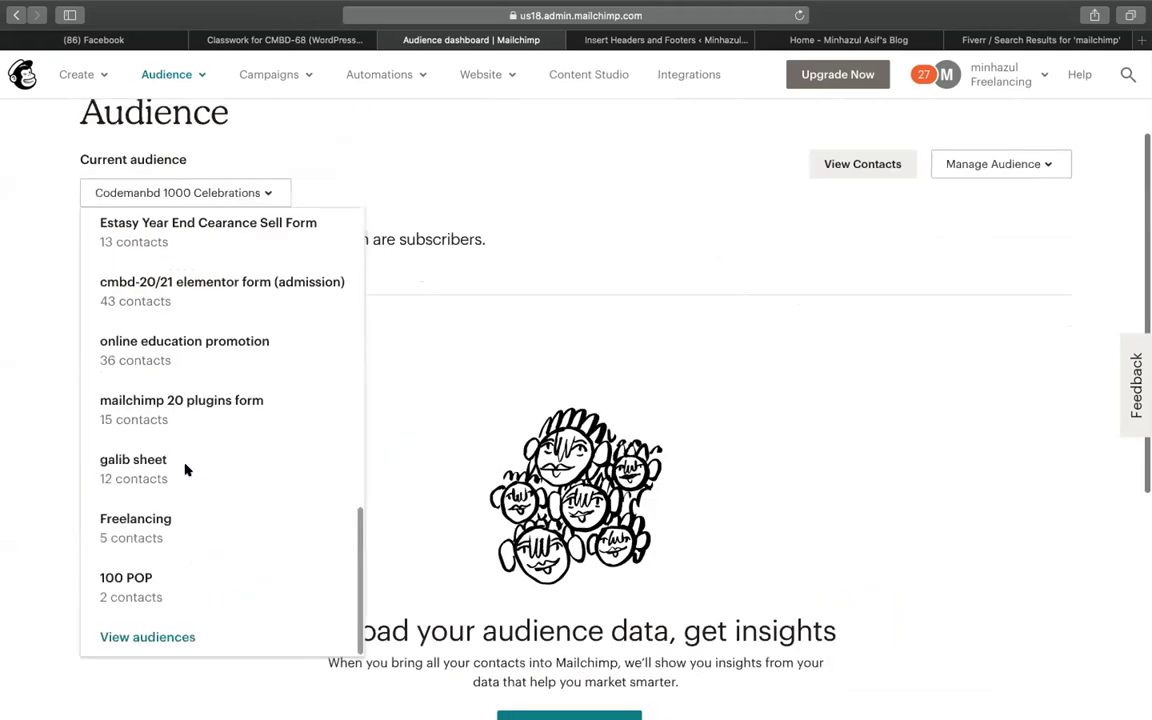
scroll(201, 372, "up", 5)
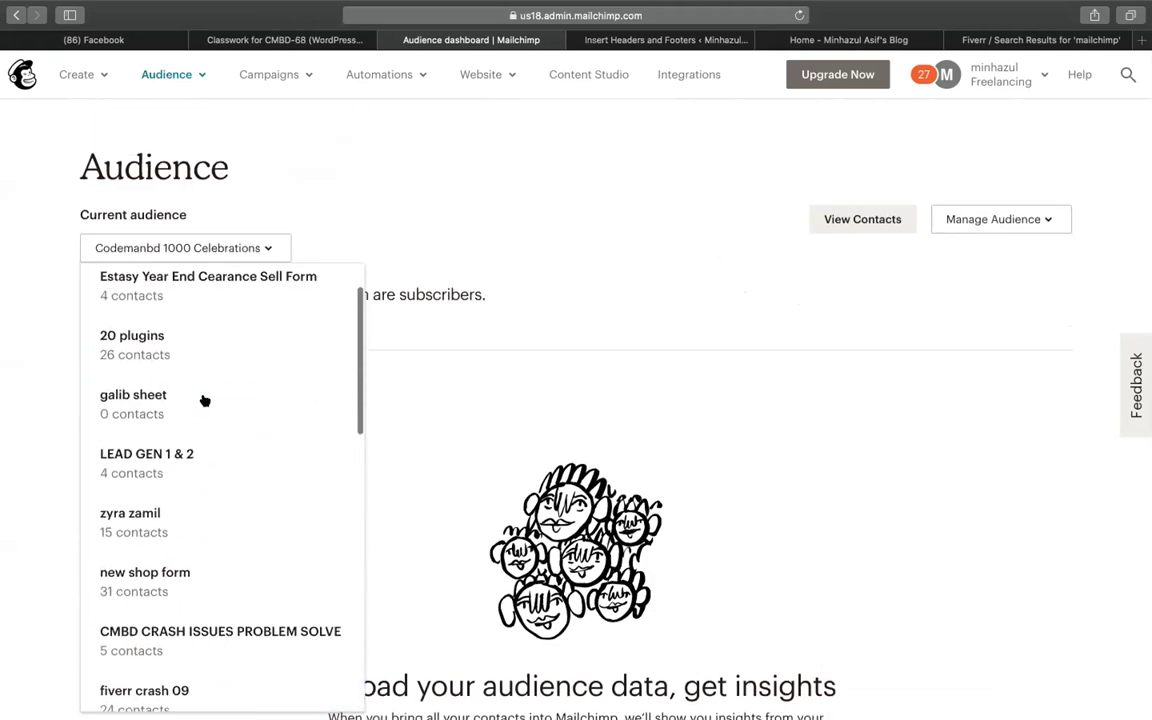
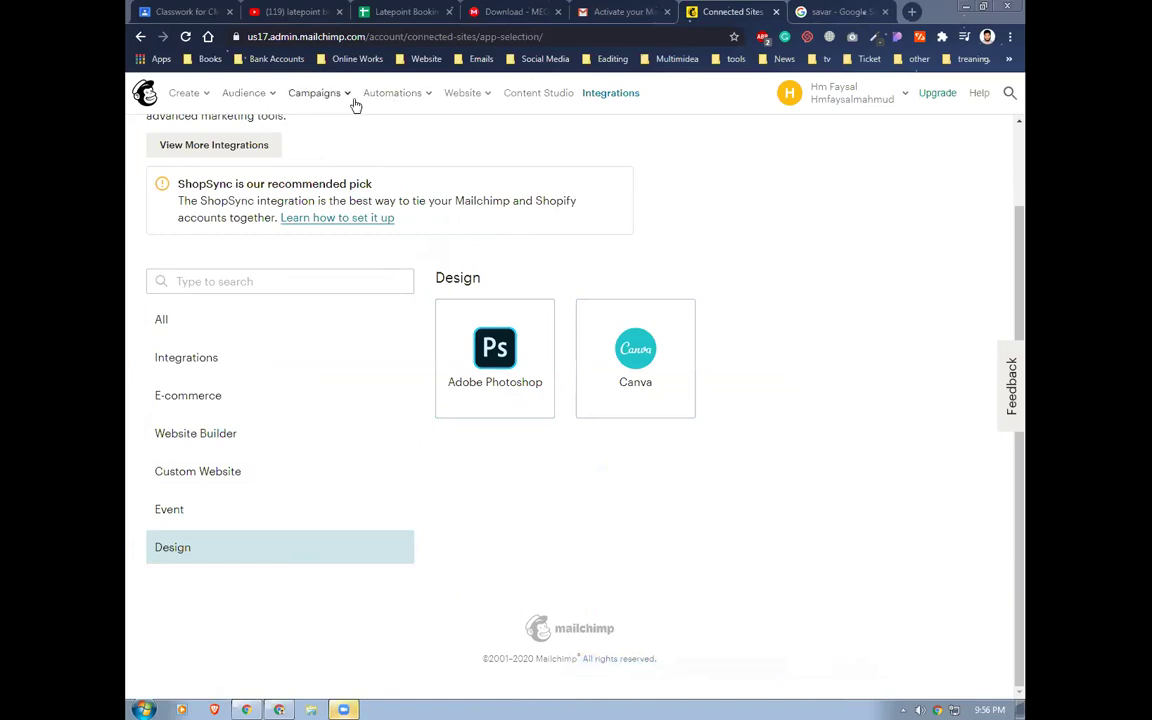
Go to the Audience dashboard, open the contacts list, and switch to the Signup forms tab
left_click(248, 98)
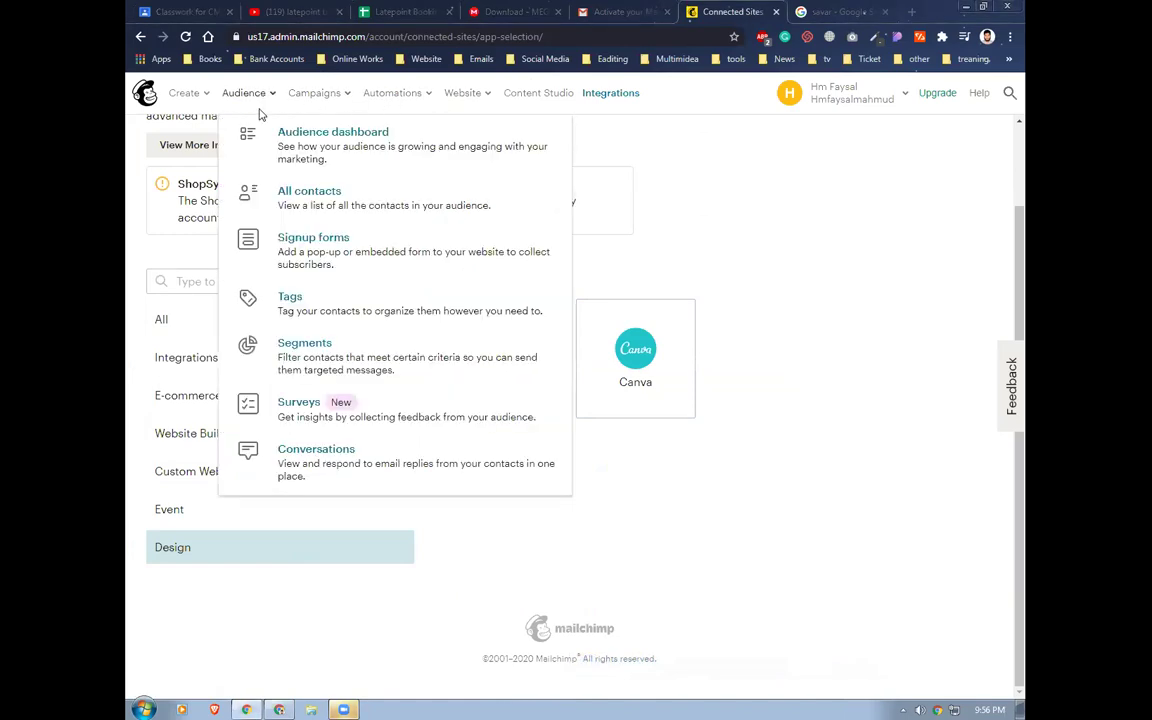
left_click(293, 152)
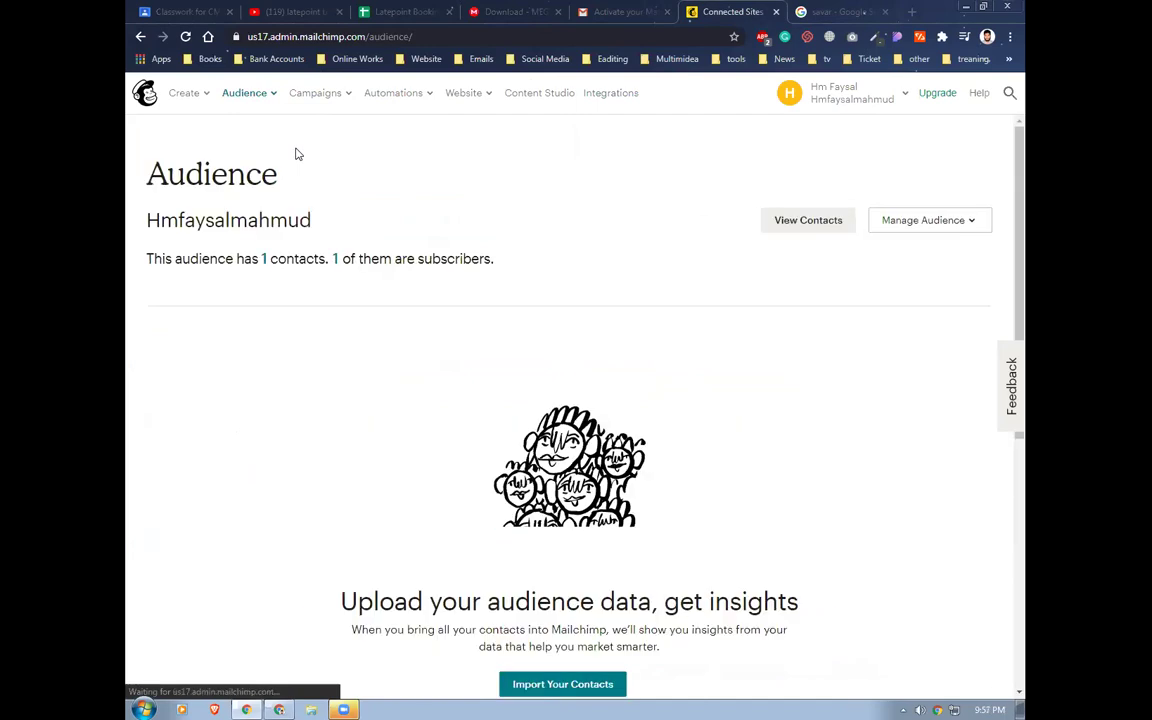
scroll(440, 445, "down", 3)
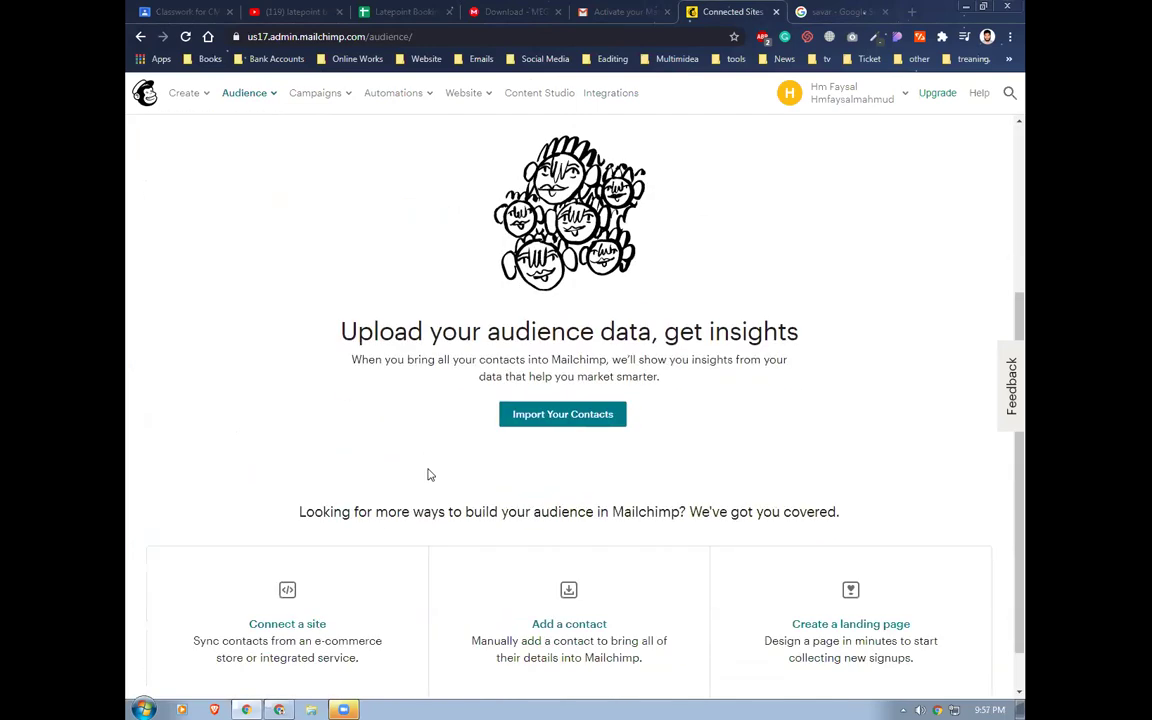
scroll(359, 341, "up", 3)
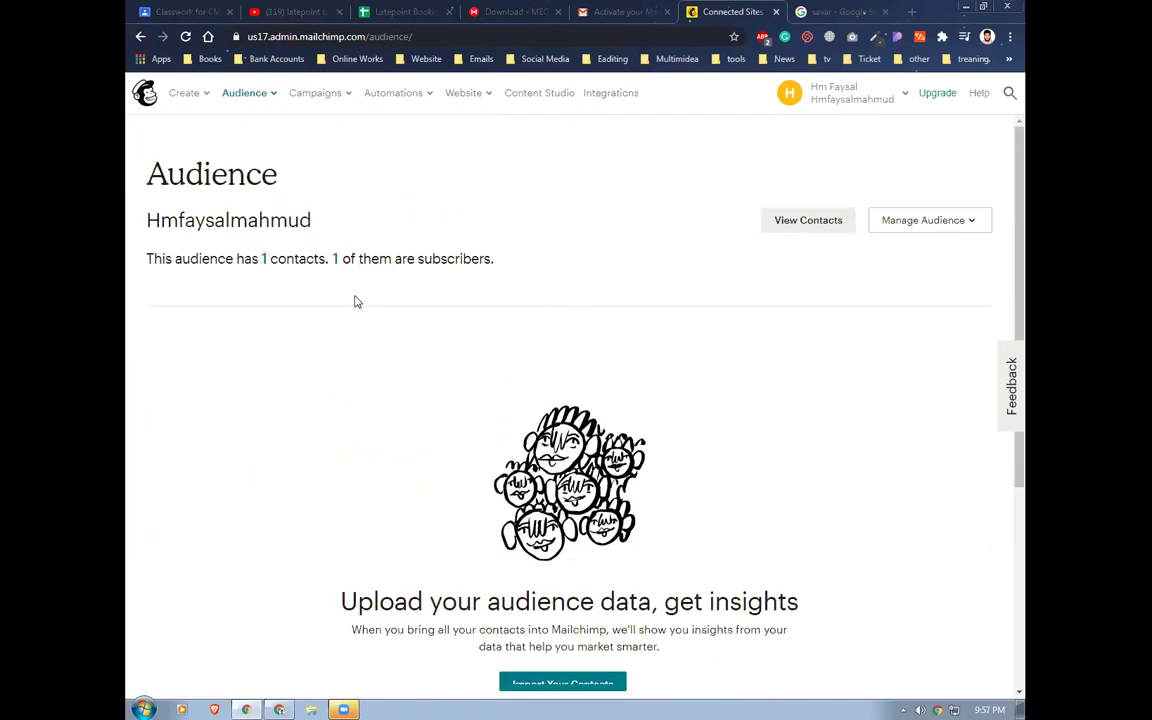
double_click(250, 222)
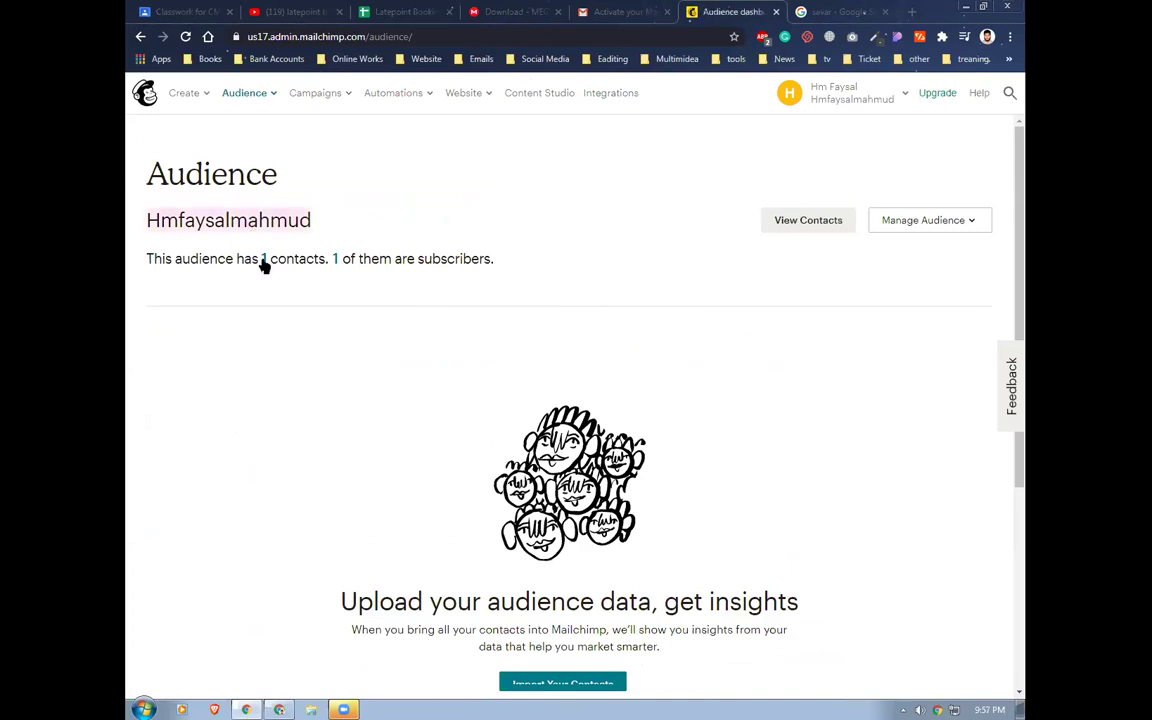
left_click(265, 262)
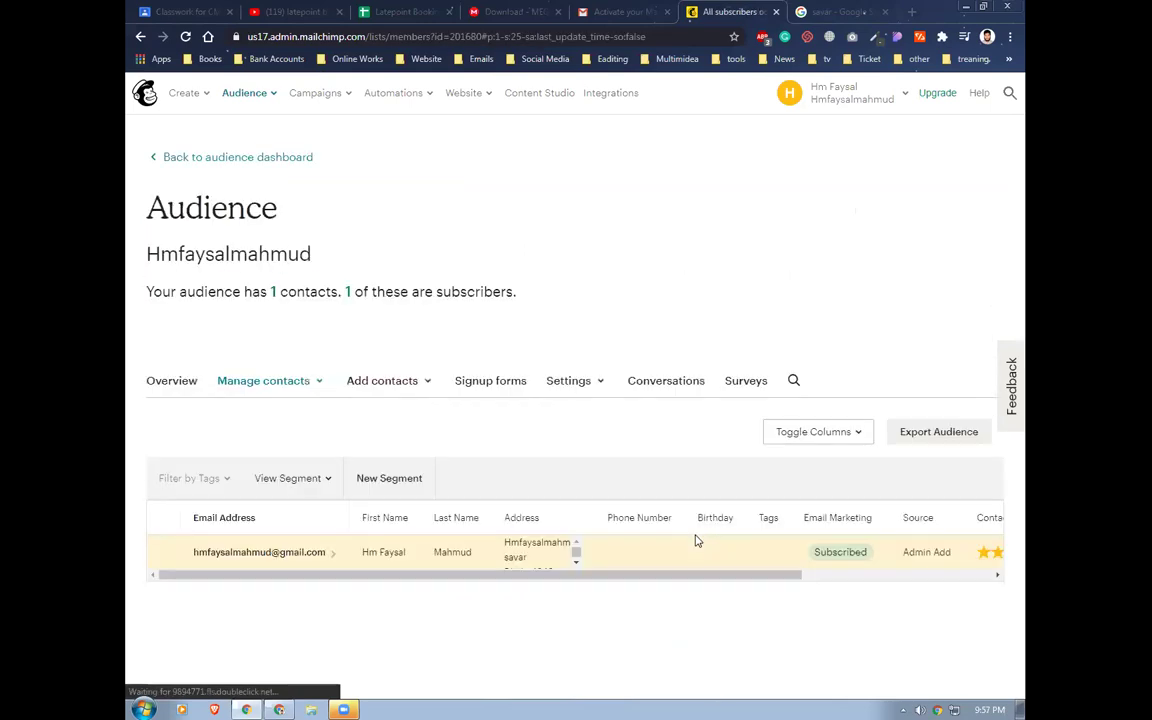
left_click(513, 383)
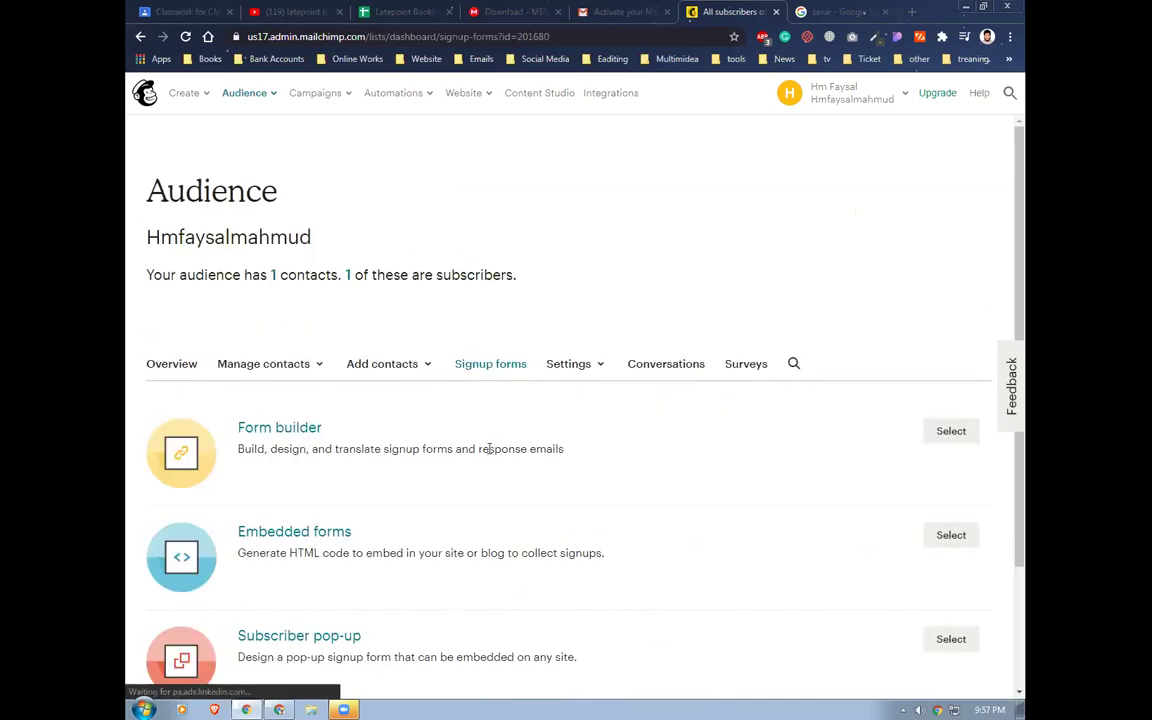
scroll(740, 510, "down", 2)
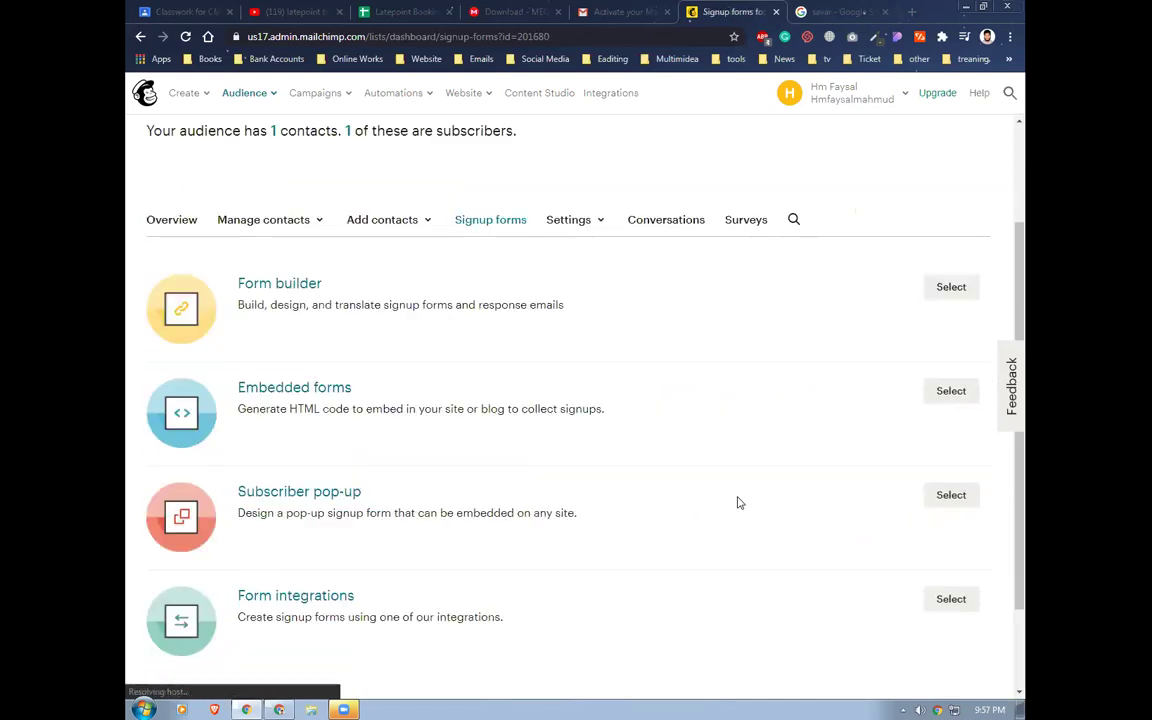
Start building a new Subscriber pop-up form
left_click(950, 495)
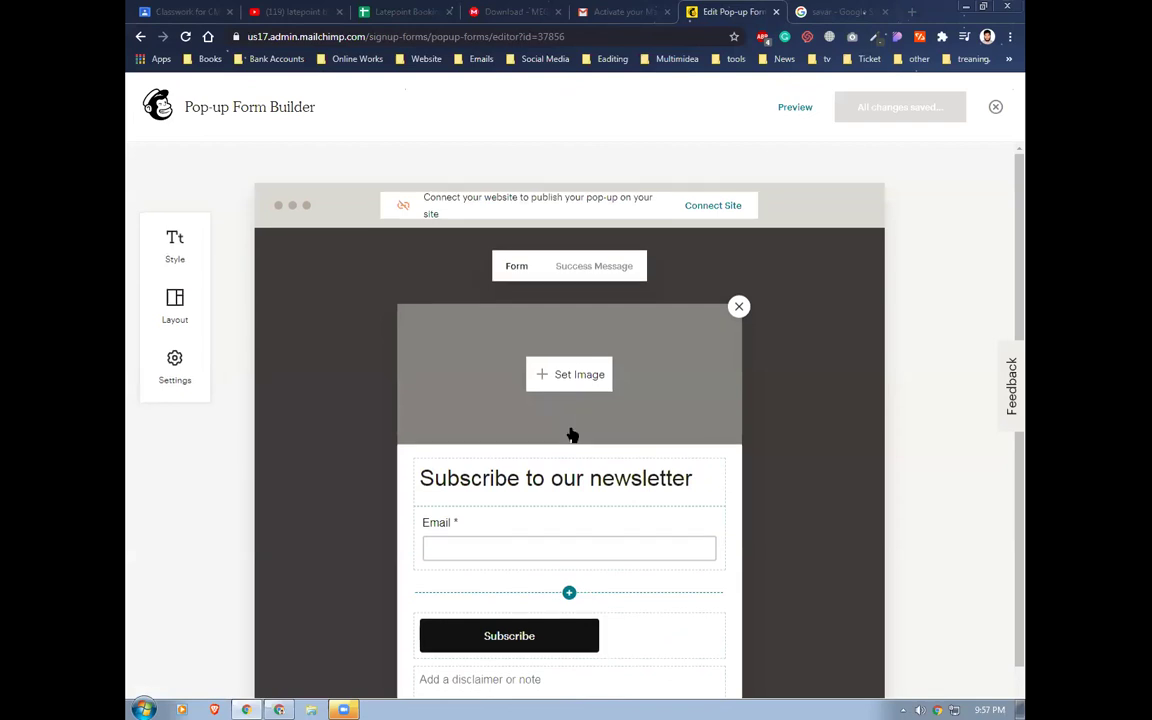
scroll(571, 432, "down", 1)
scroll(571, 432, "up", 1)
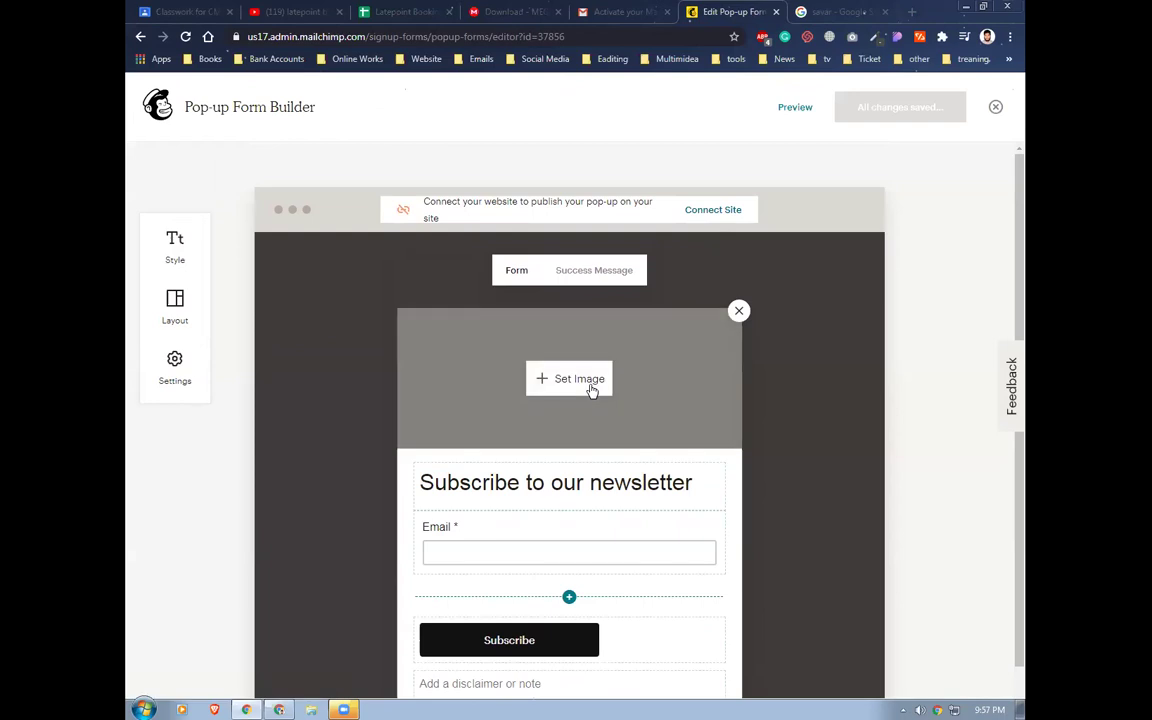
Upload the asset 10 image from Downloads as the pop-up's header image
left_click(589, 389)
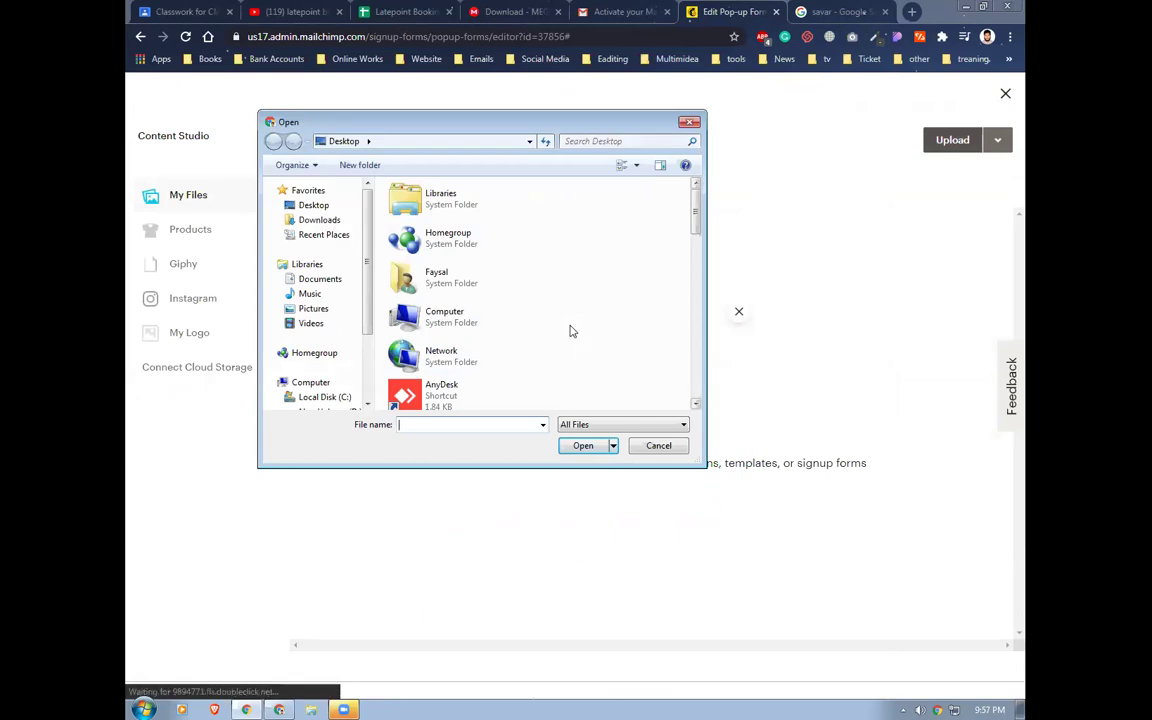
left_click(697, 293)
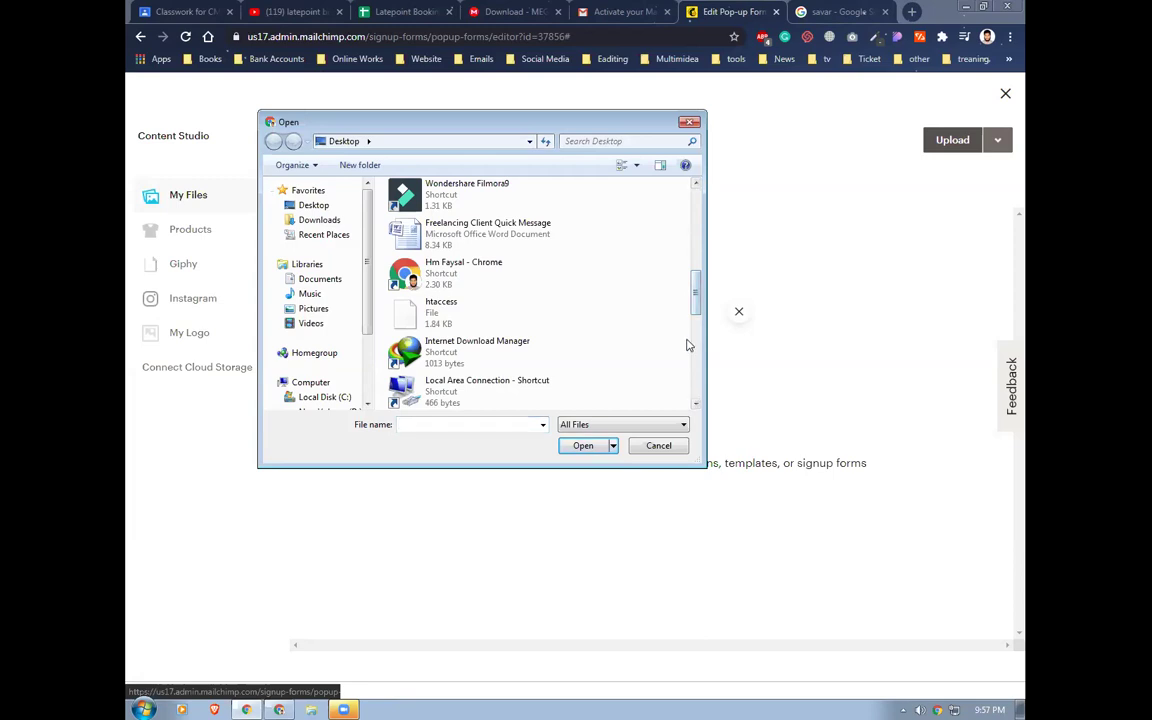
scroll(689, 342, "down", 6)
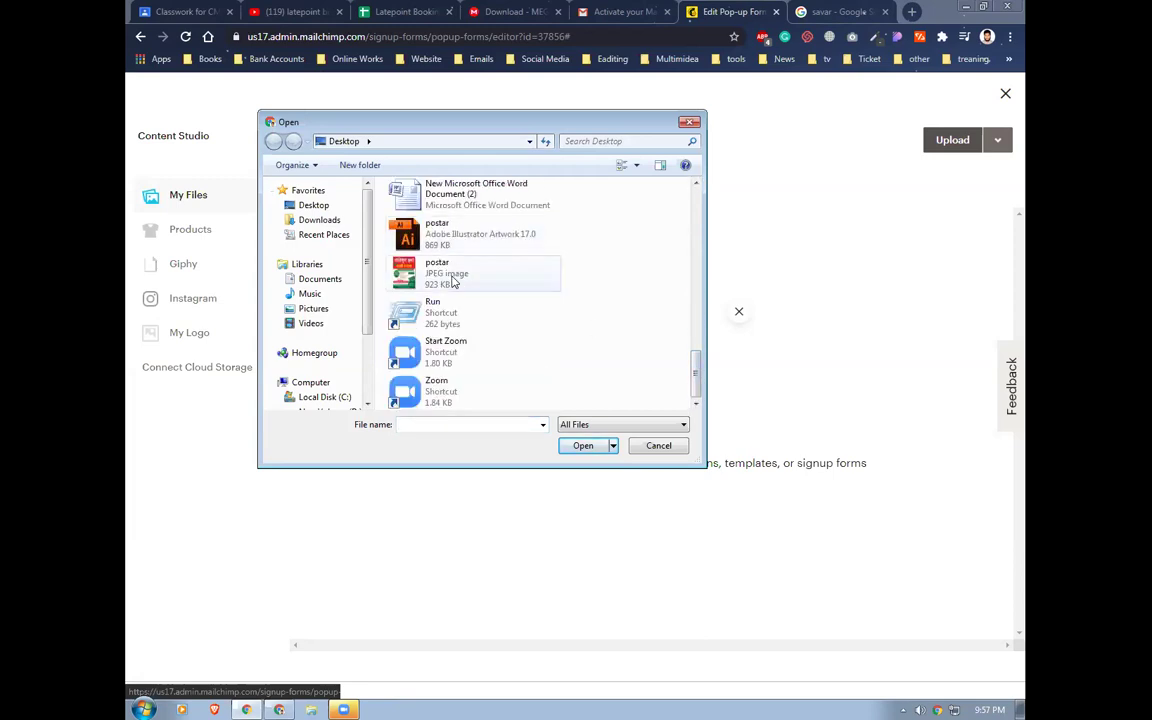
left_click(326, 221)
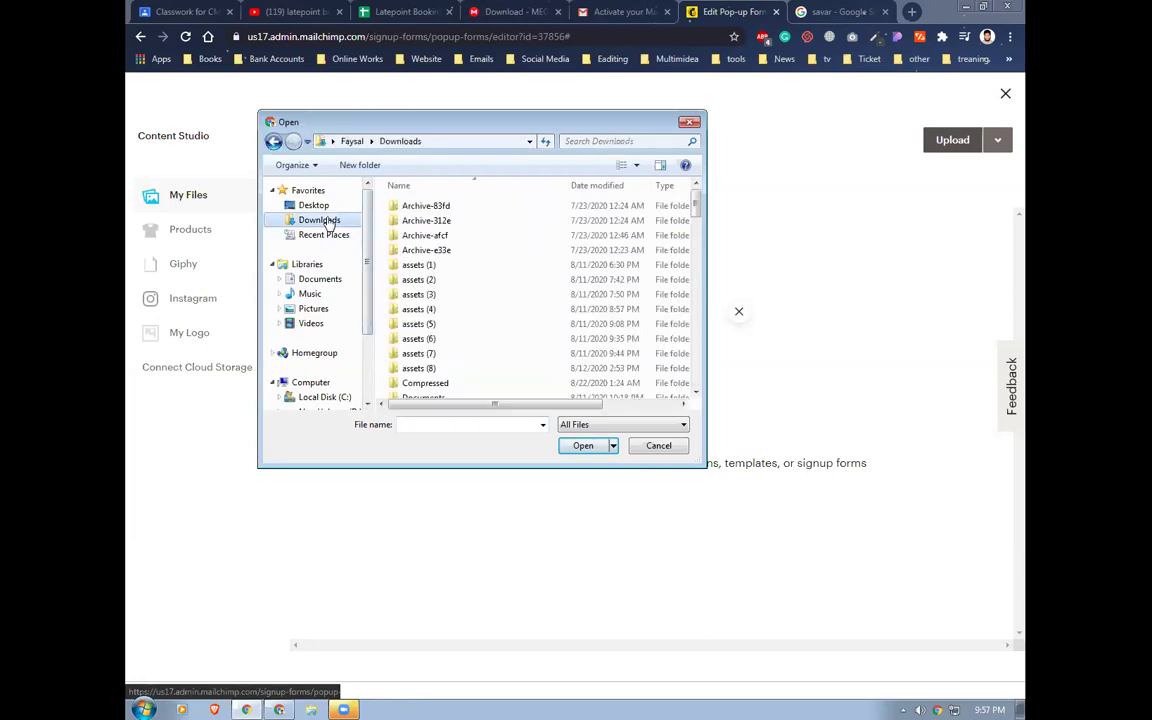
scroll(501, 327, "down", 2)
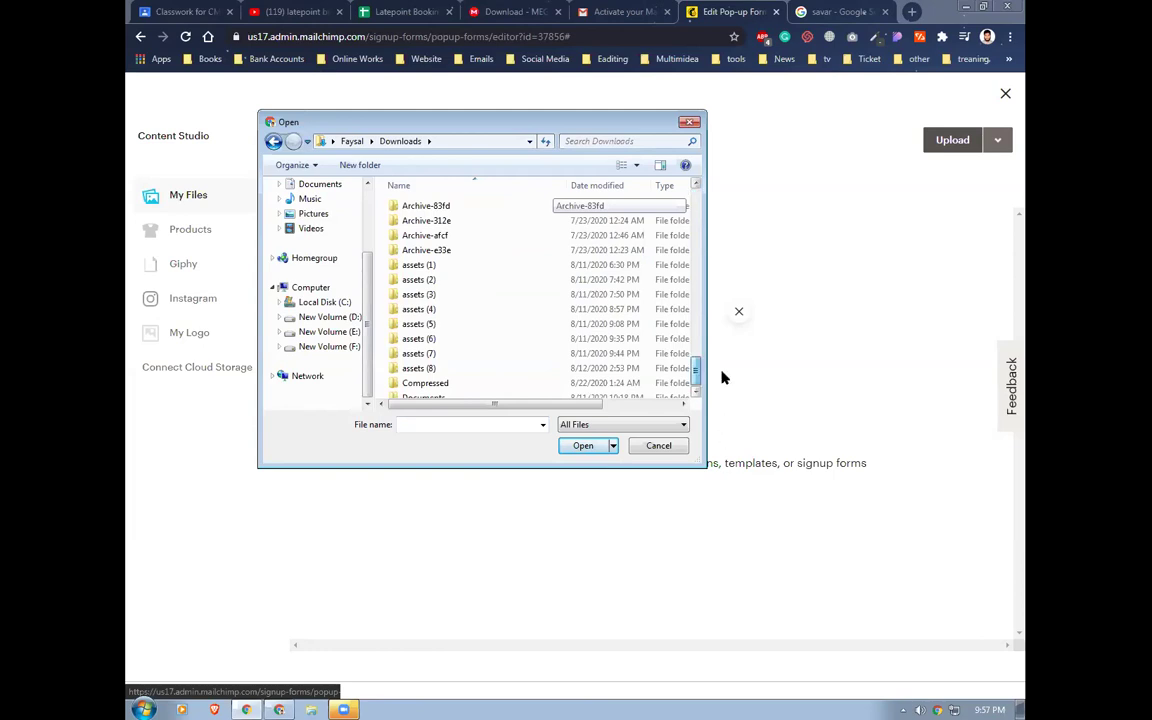
left_click(697, 270)
left_click(410, 275)
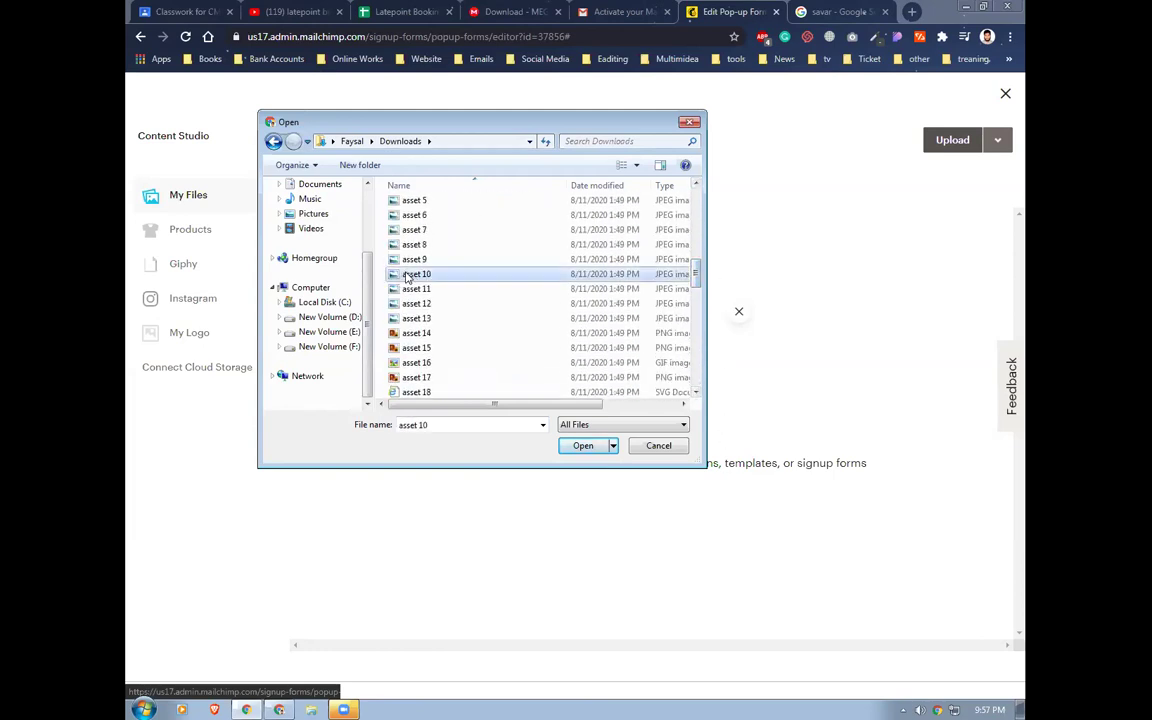
left_click(582, 448)
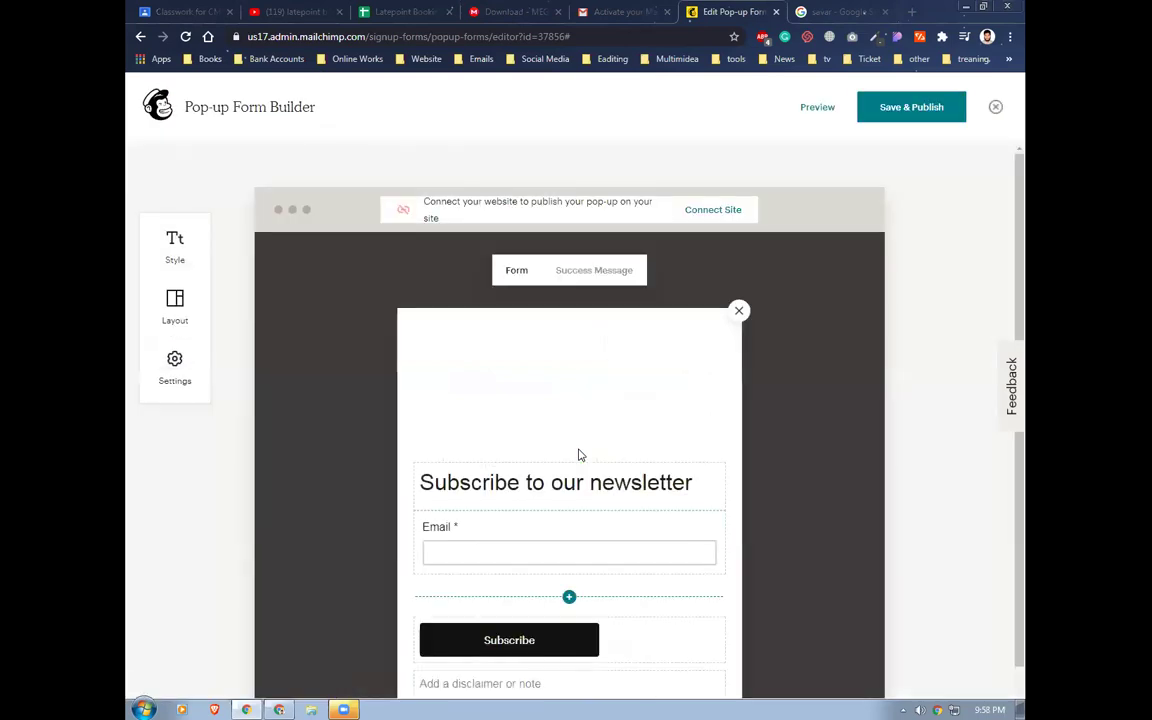
Change the pop-up heading to 'Subscribe us to get offer !'
scroll(562, 485, "down", 1)
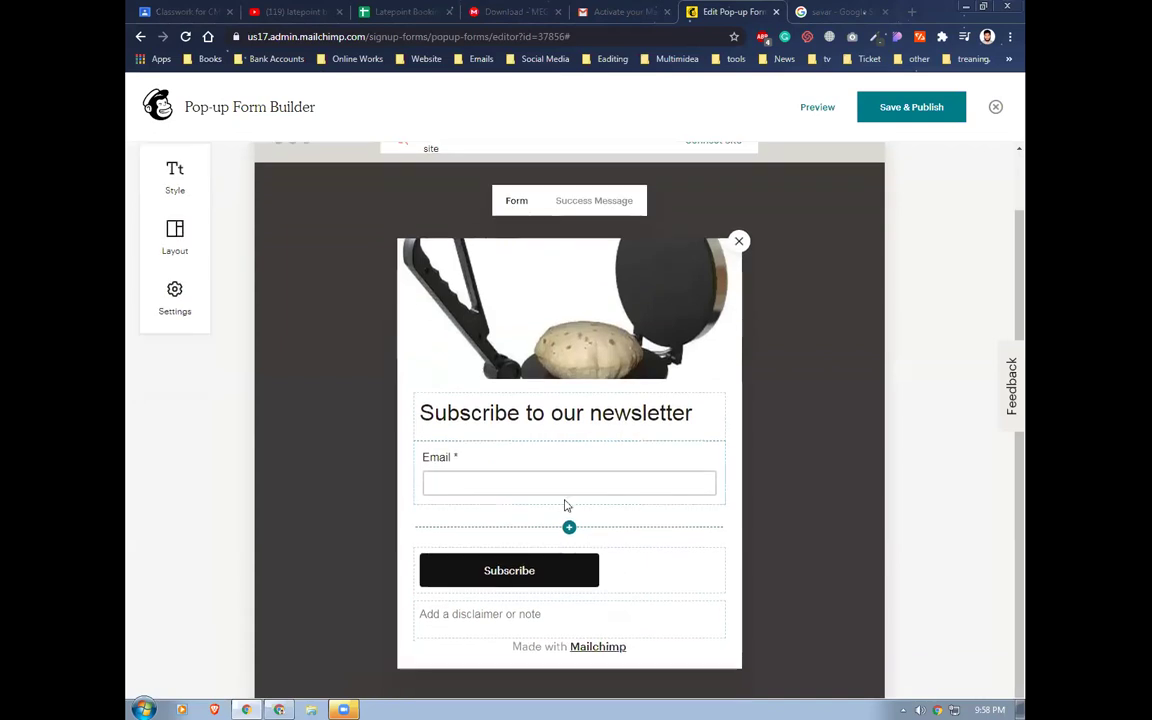
left_click(540, 430)
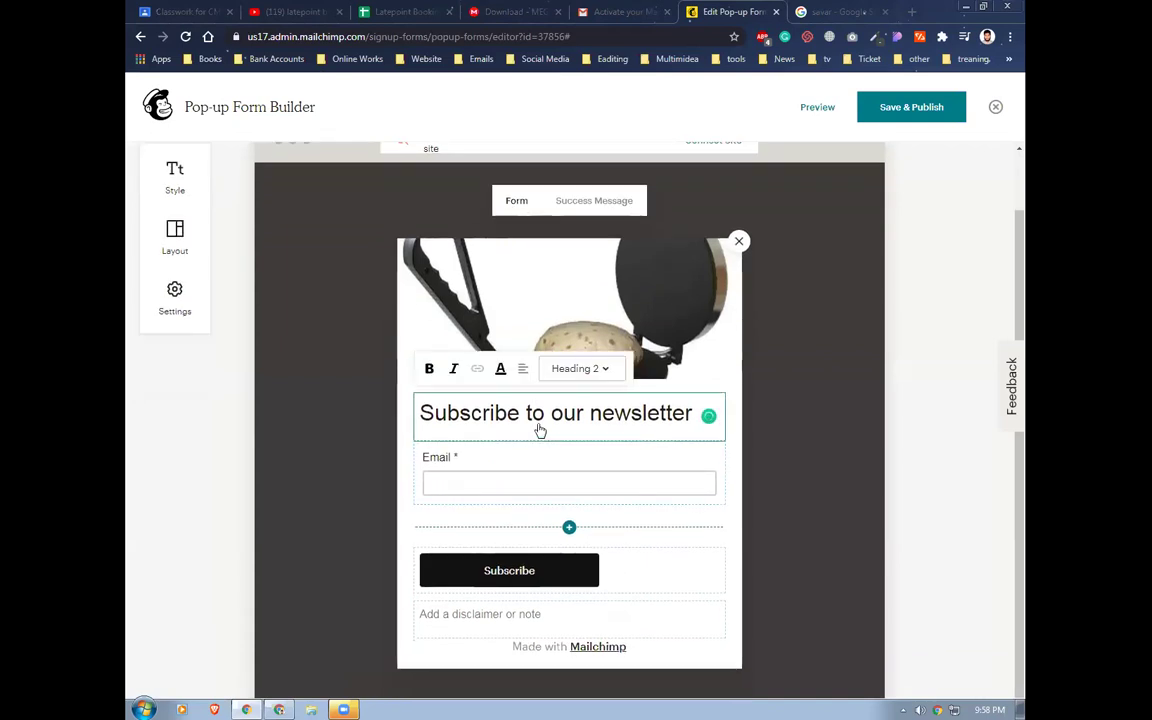
key("Left")
key("shift+Right")
key("shift+Right")
key("shift+Right")
key("shift+Right")
key("shift+Right")
key("shift+Right")
key("shift+Right")
key("shift+Right")
key("shift+Right")
key("shift+Right")
key("shift+Right")
key("shift+Right")
key("shift+Right")
key("shift+Right")
key("shift+Right")
key("shift+Right")
key("shift+Right")
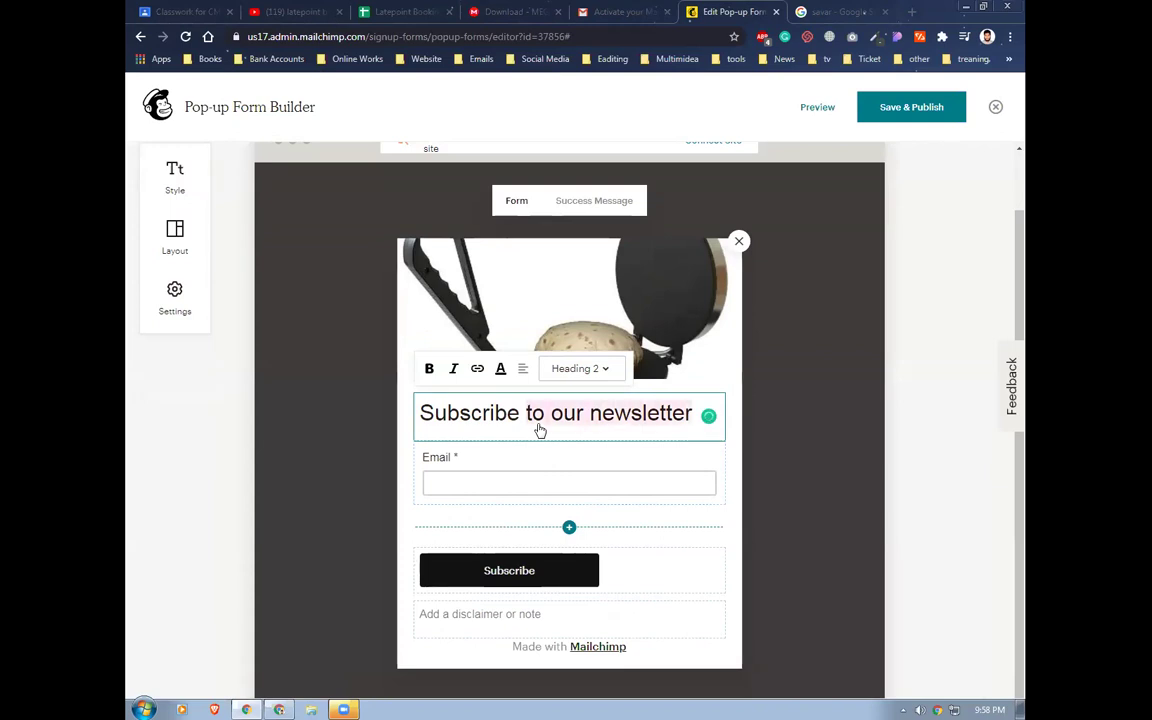
type("us to get offer S")
key("BackSpace")
type("!")
Select the Email field to view its settings
left_click(633, 478)
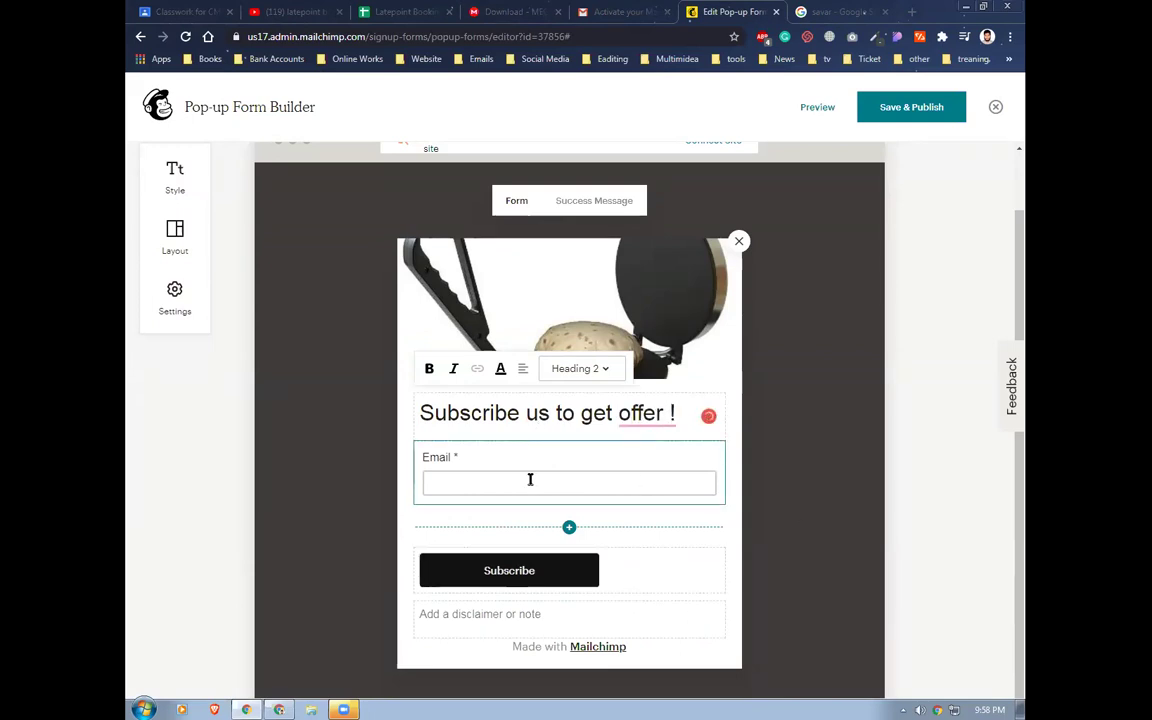
scroll(592, 556, "down", 1)
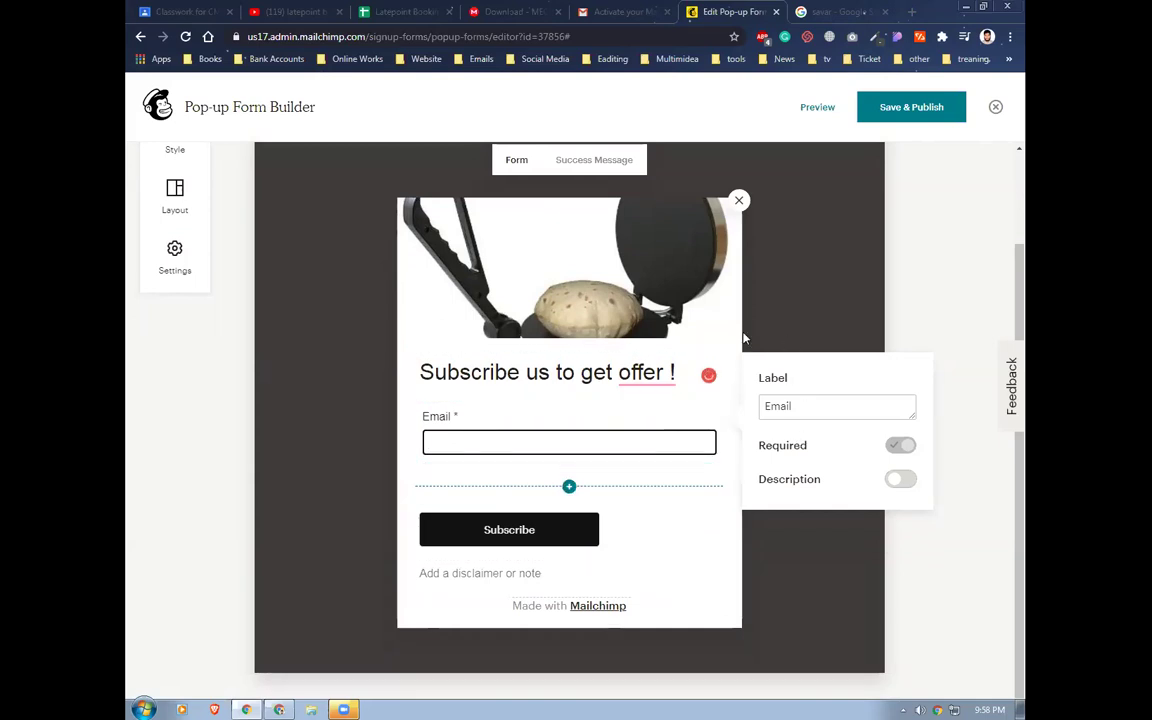
scroll(663, 324, "up", 2)
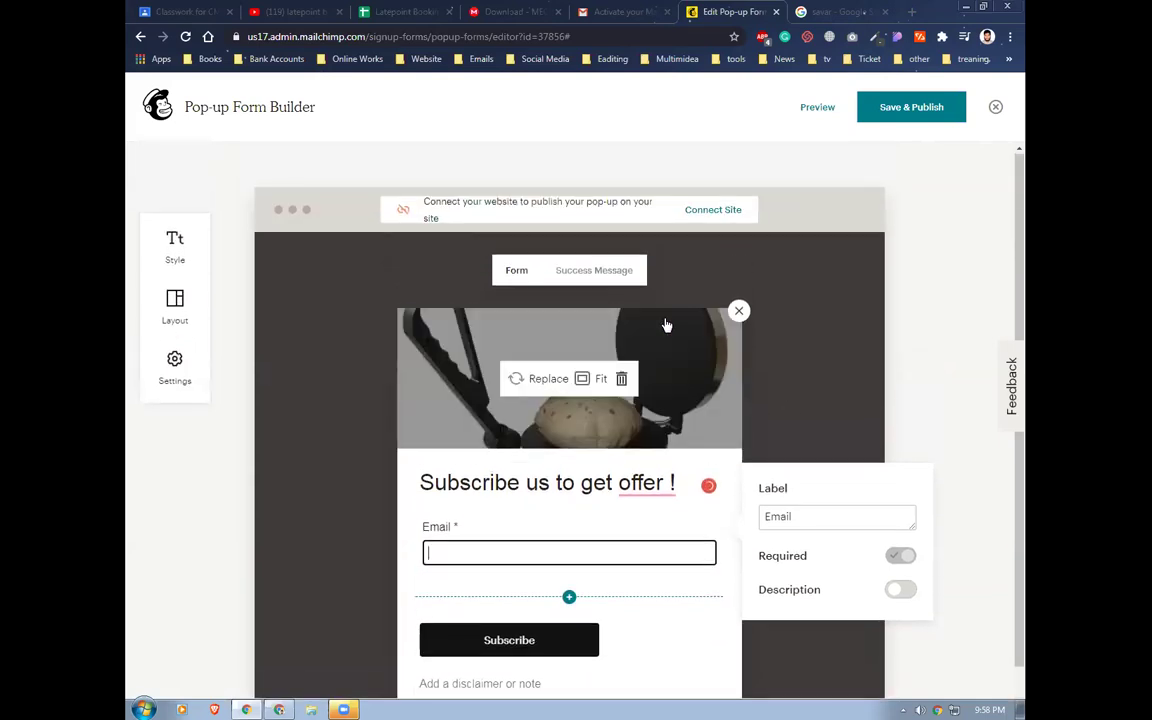
left_click(701, 211)
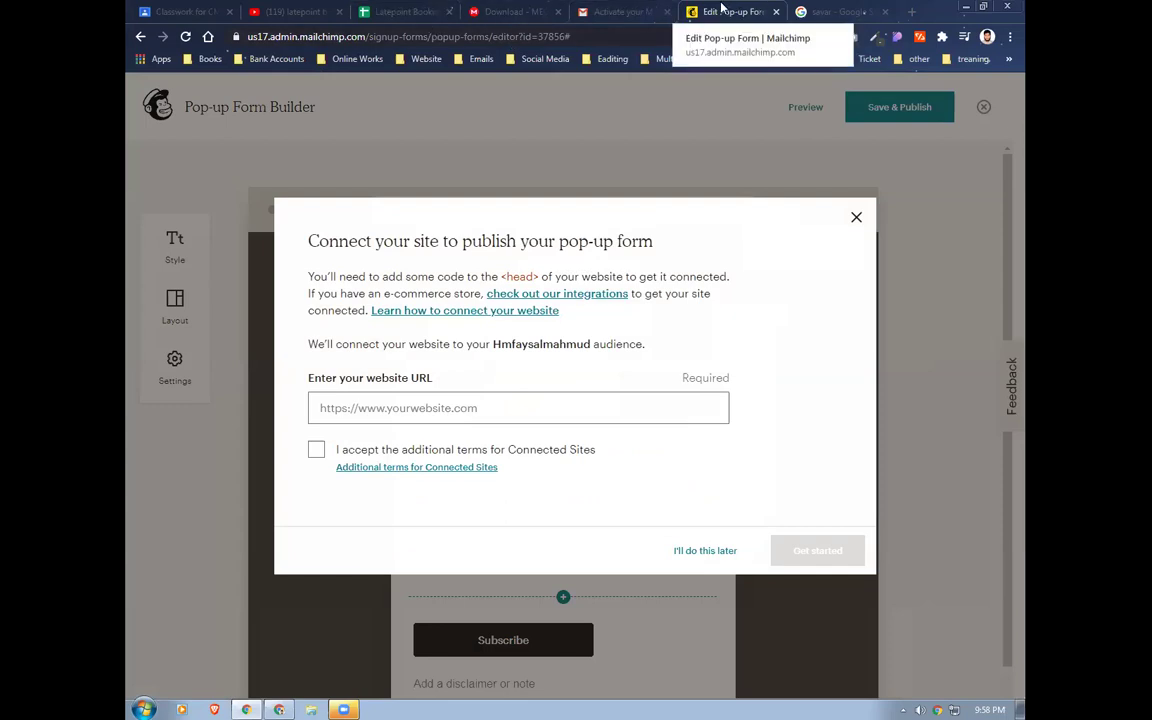
left_click(443, 400)
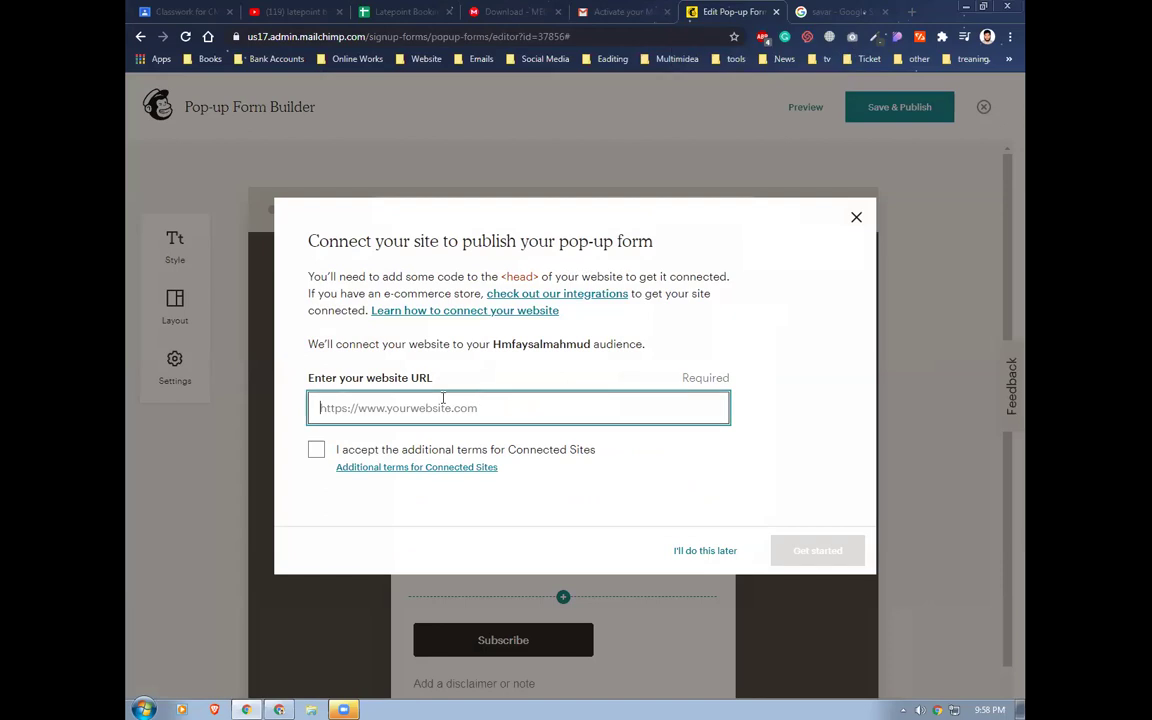
type("ww")
type("w.l")
type("amfaysa")
type("l.com")
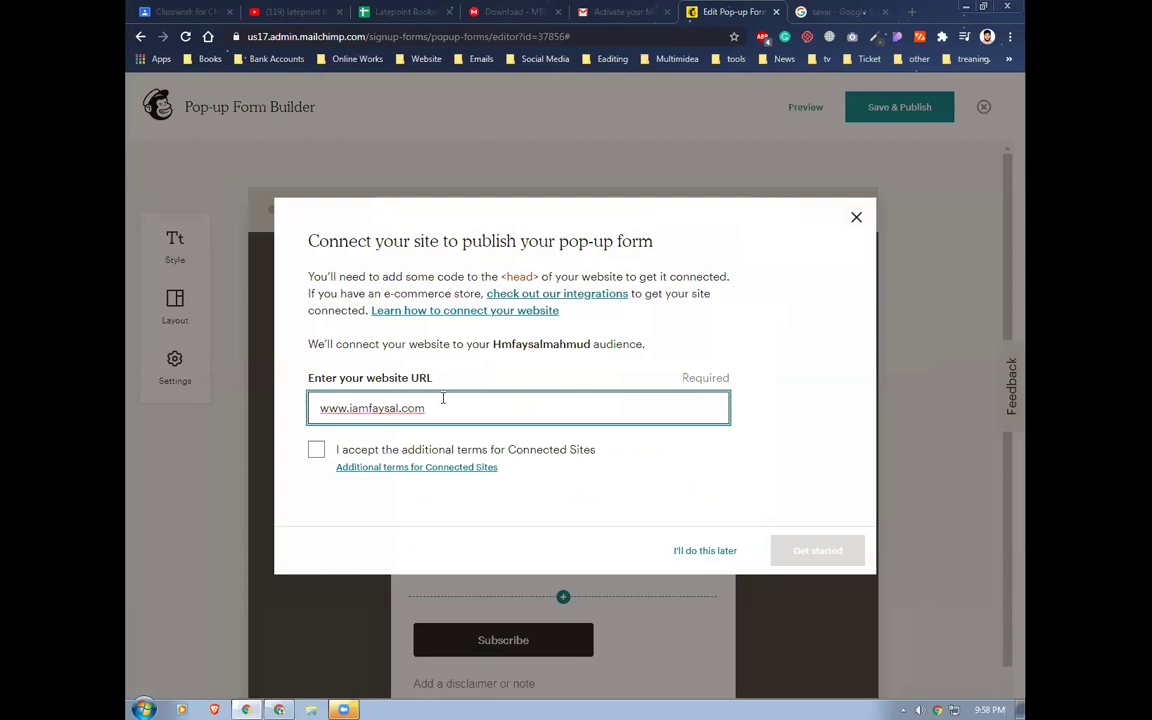
left_click(316, 450)
left_click(565, 409)
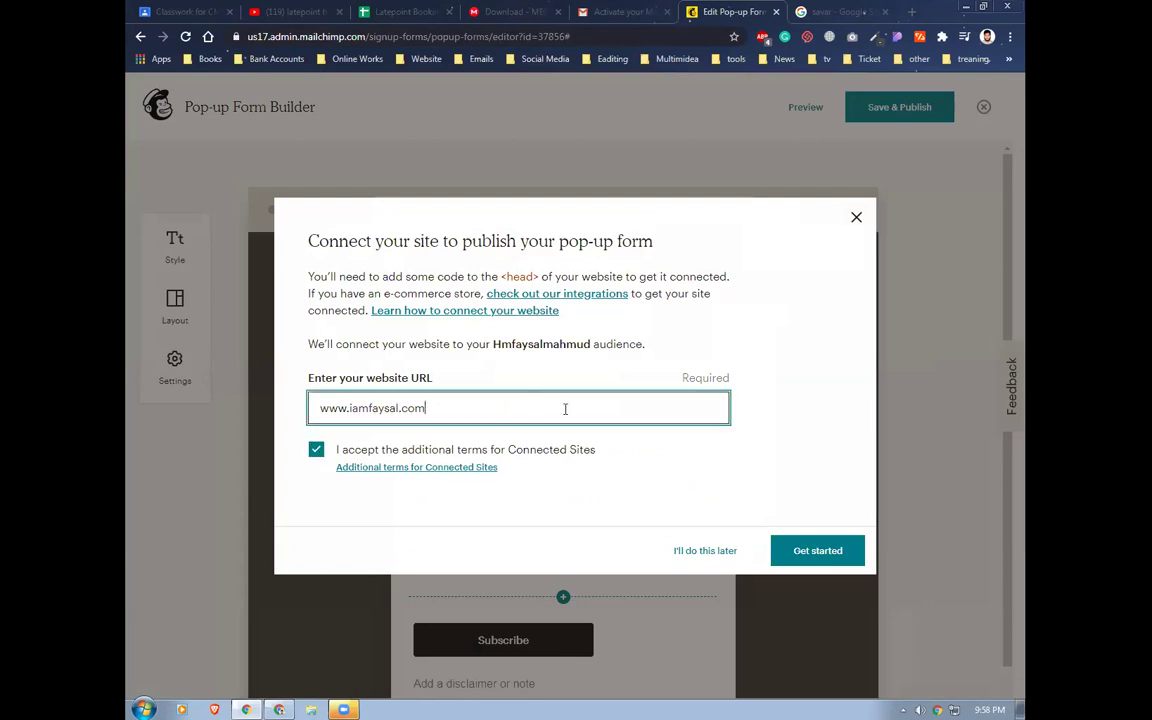
left_click(801, 548)
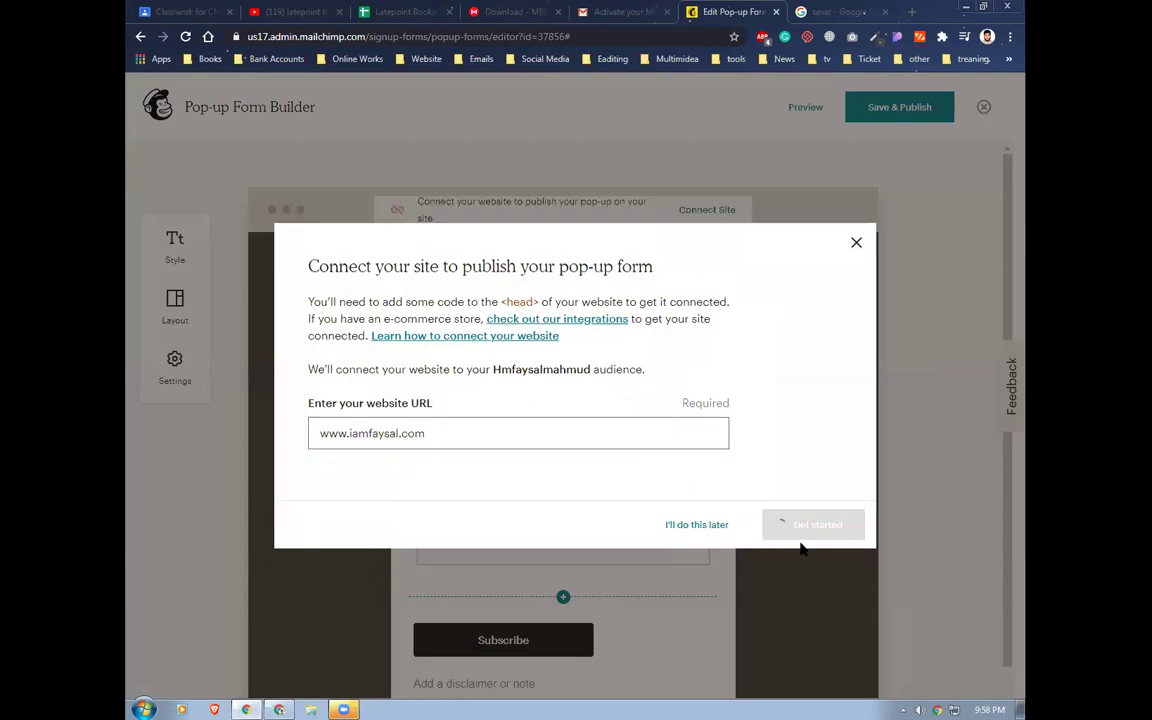
Copy the generated connection code and switch to the WordPress admin
left_click(419, 437)
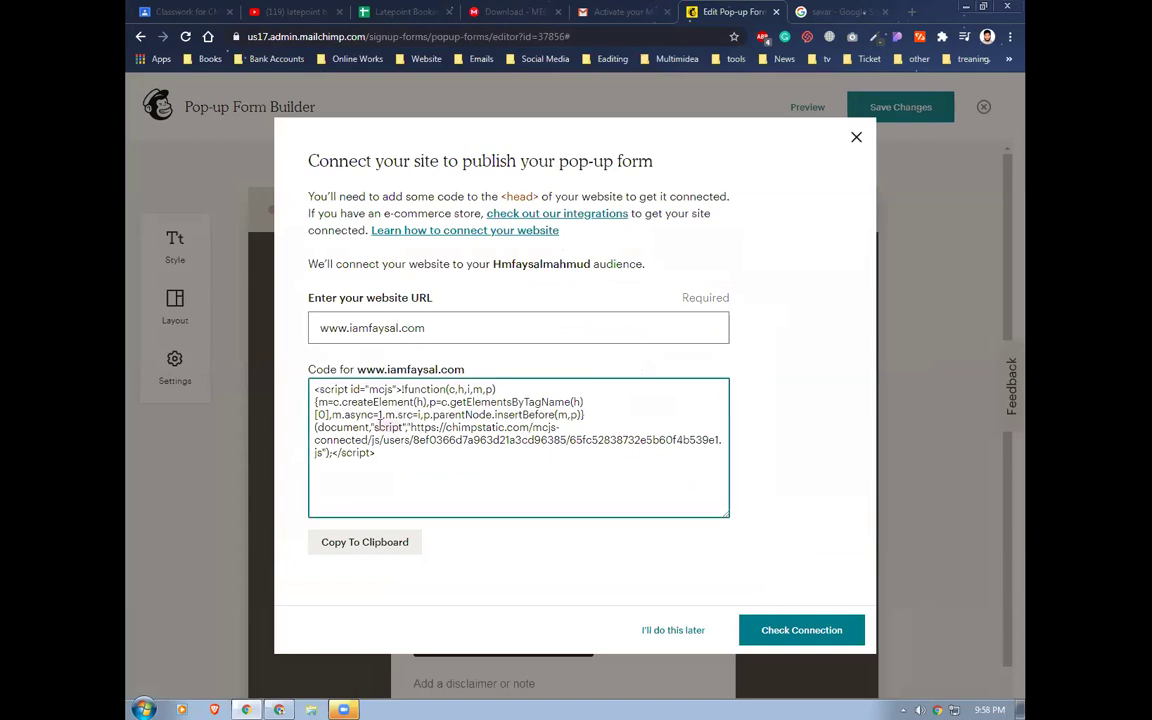
left_click(388, 544)
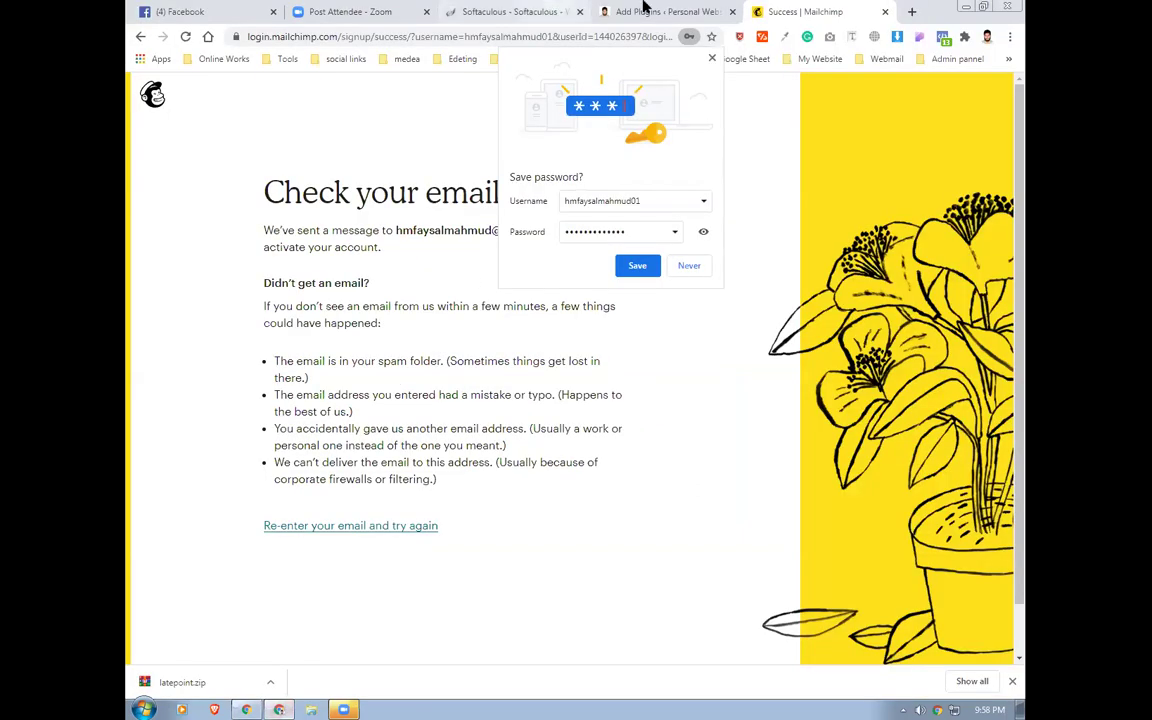
left_click(643, 10)
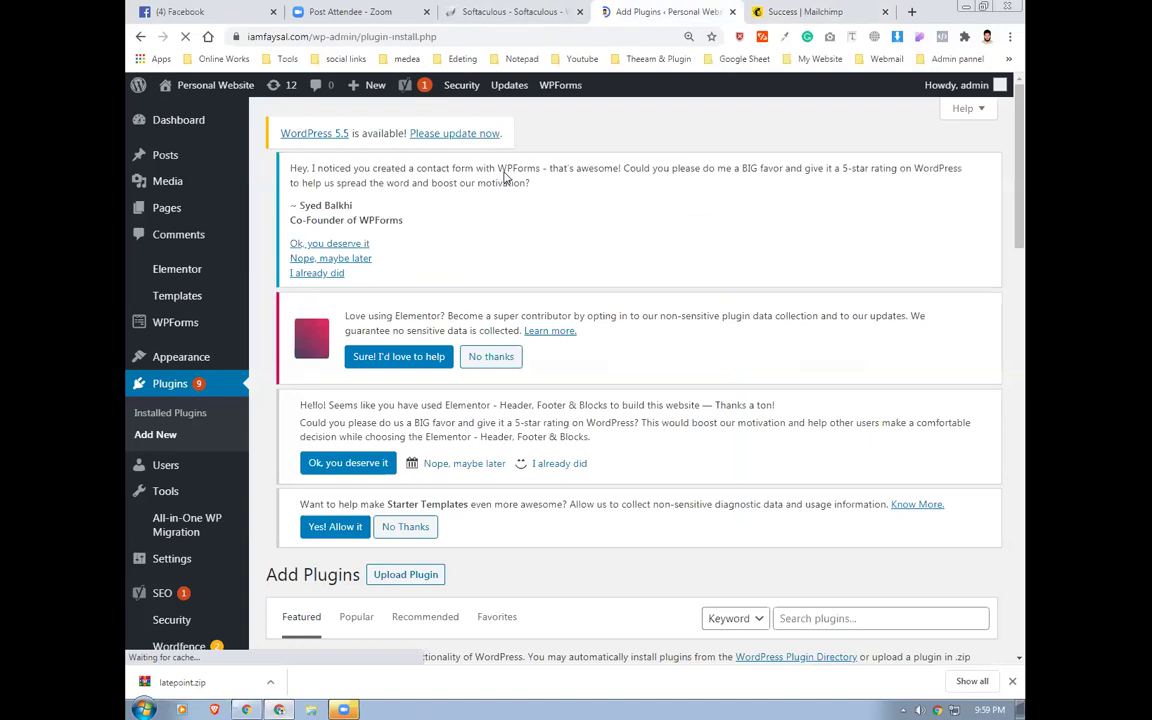
Open Plugins > Add New and search for 'header'
mouse_move(176, 526)
scroll(176, 526, "down", 2)
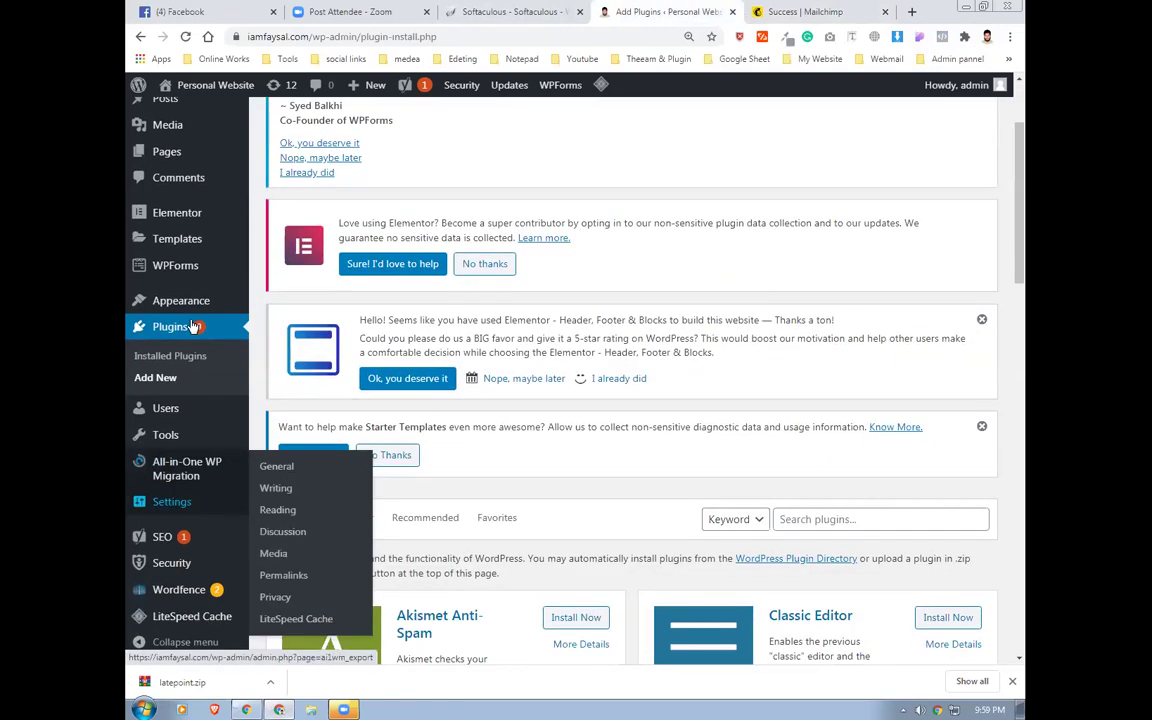
left_click(165, 377)
scroll(690, 455, "down", 2)
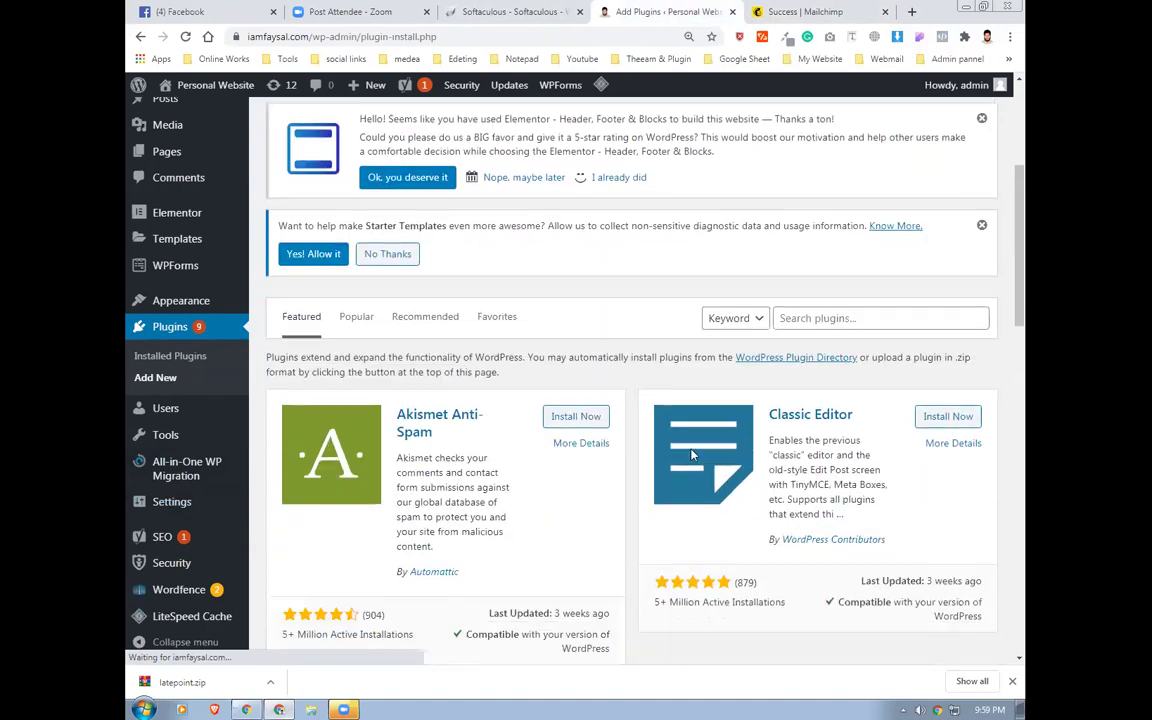
scroll(780, 365, "down", 2)
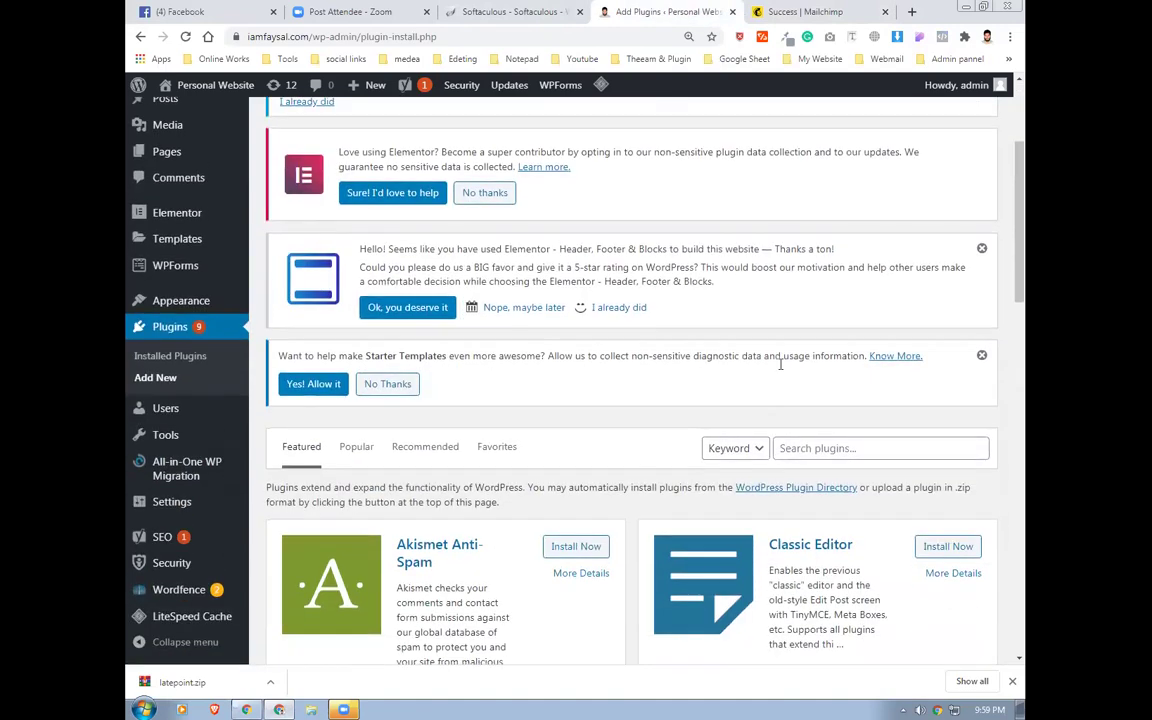
scroll(780, 365, "down", 2)
left_click(795, 239)
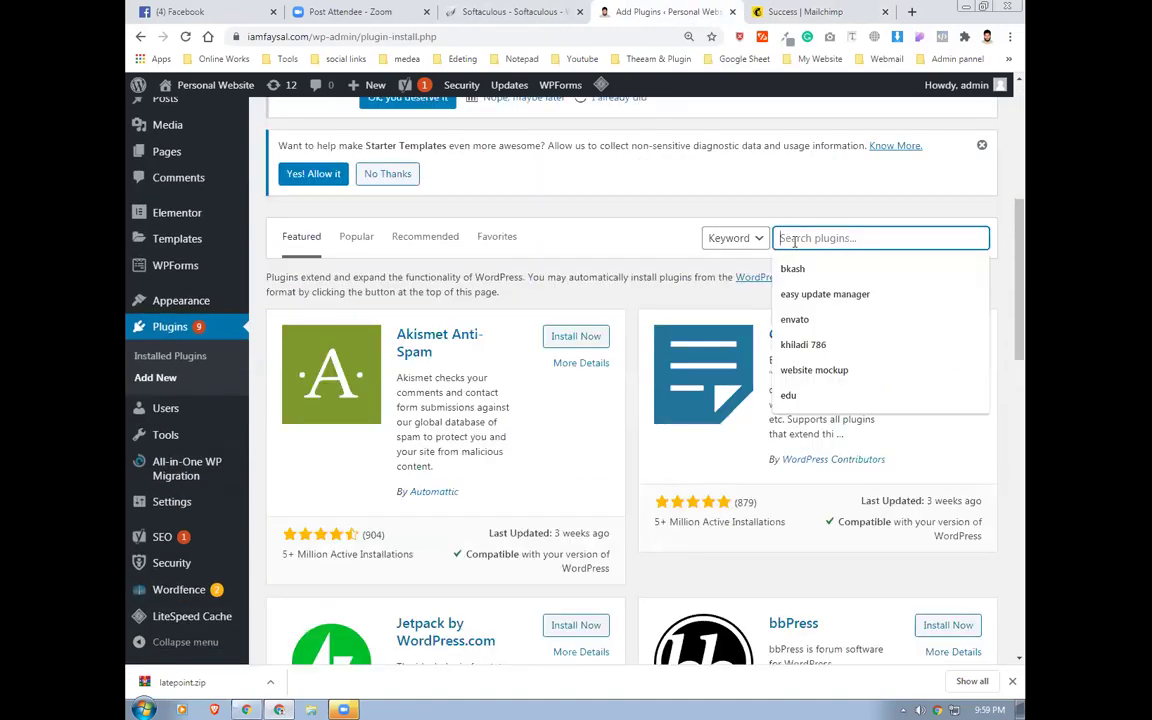
type("header")
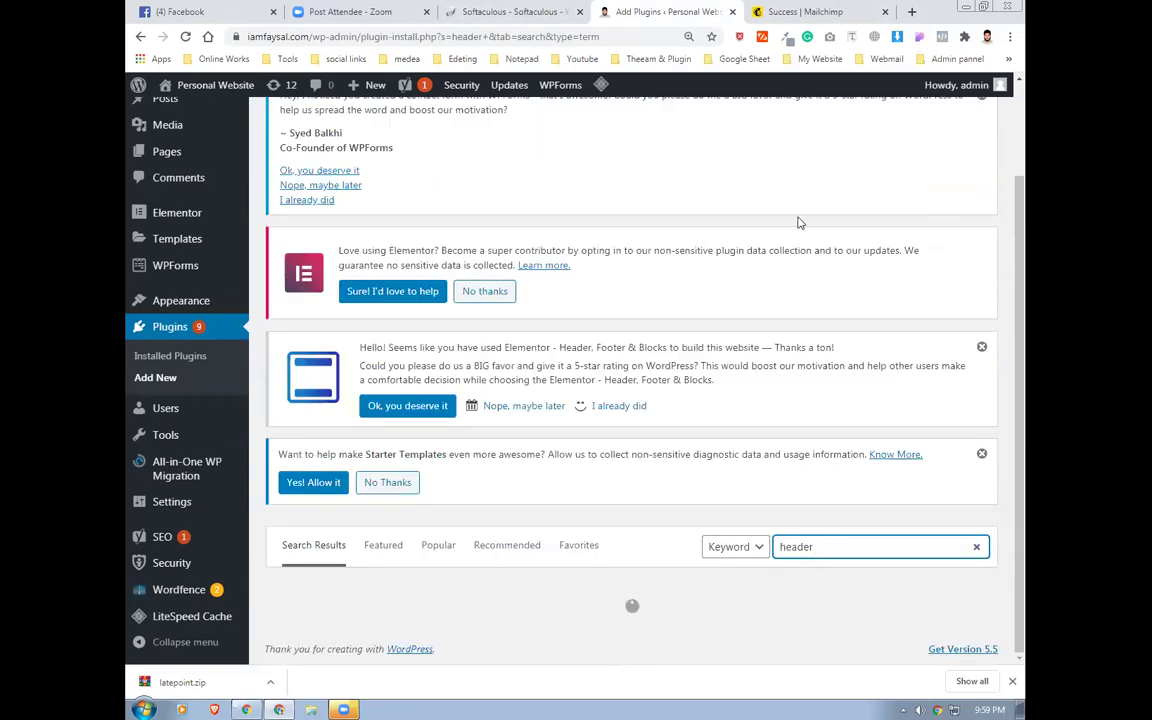
scroll(619, 490, "down", 5)
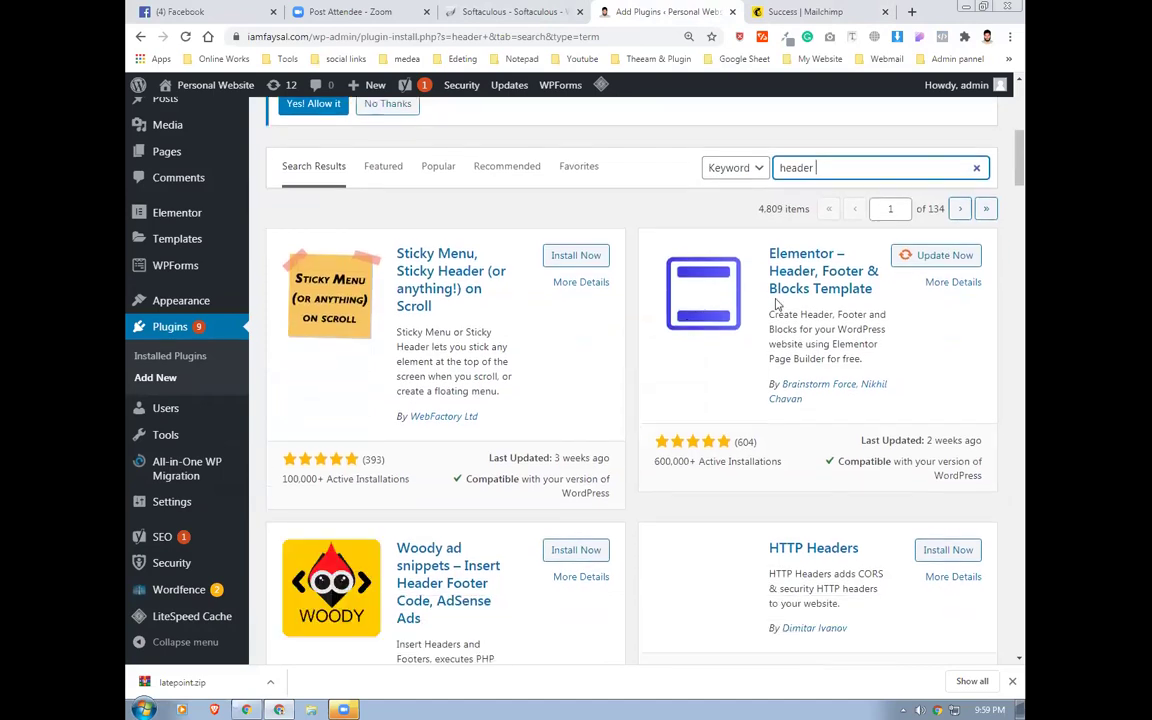
scroll(600, 490, "down", 4)
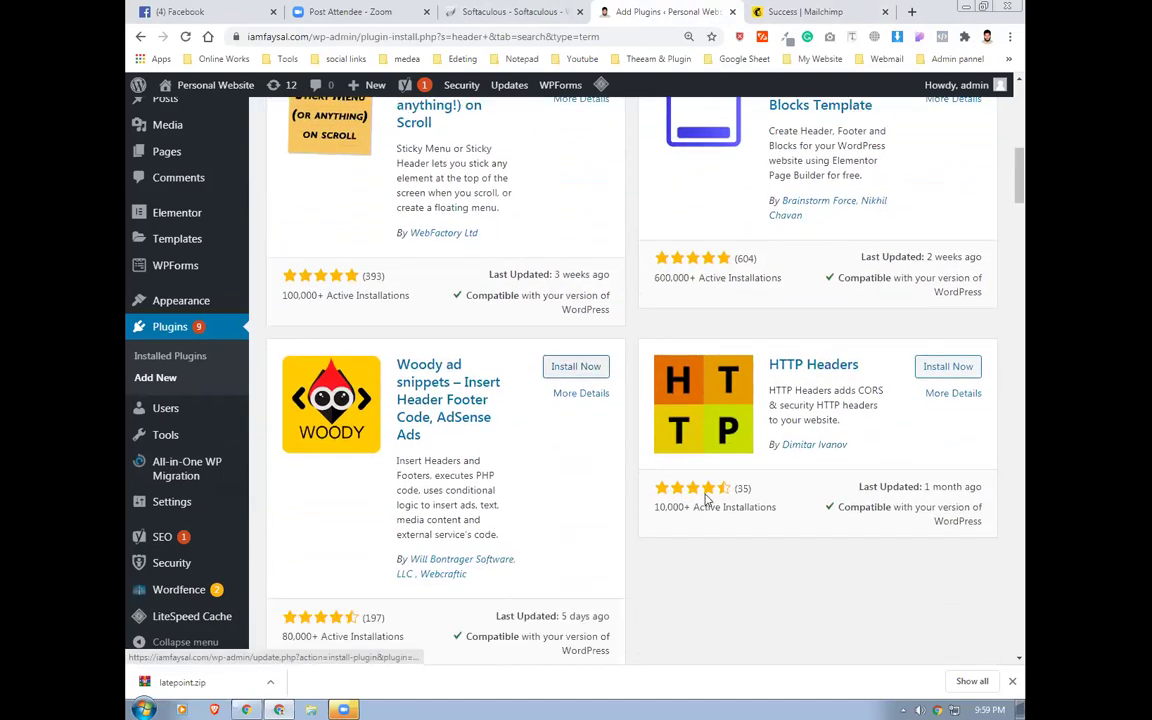
scroll(830, 364, "up", 1)
scroll(830, 364, "up", 6)
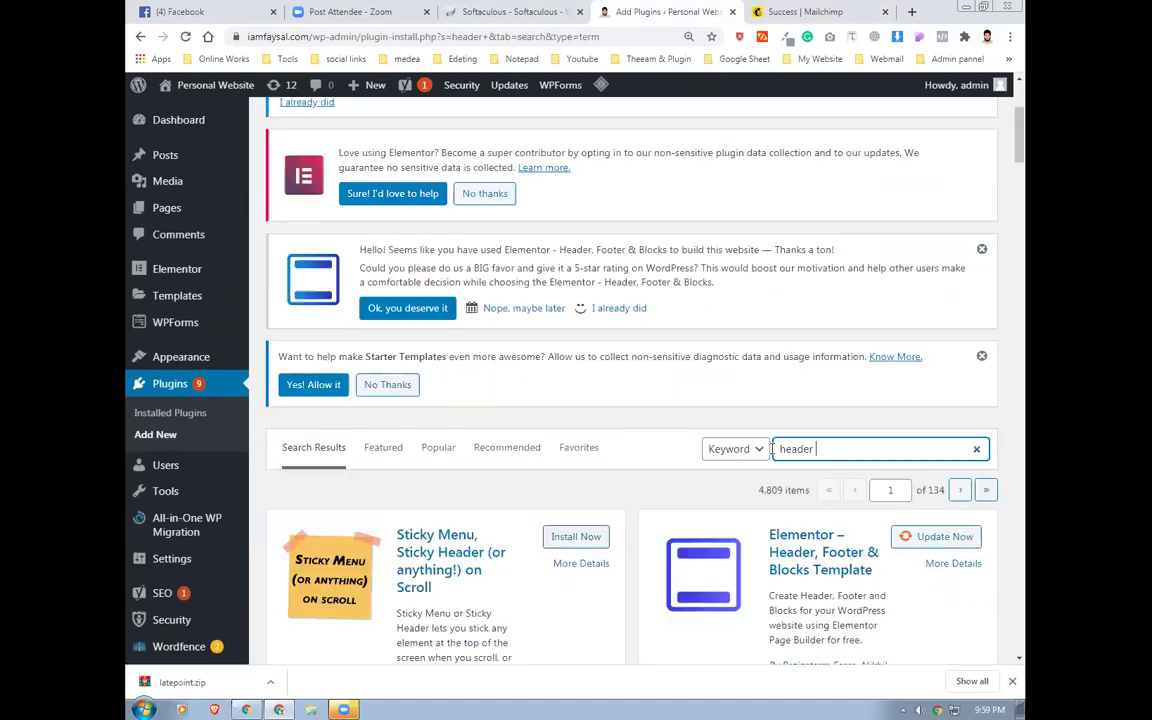
Refine the search to 'insert header', then install and activate Insert Headers and Footers
left_click(782, 452)
type("insart")
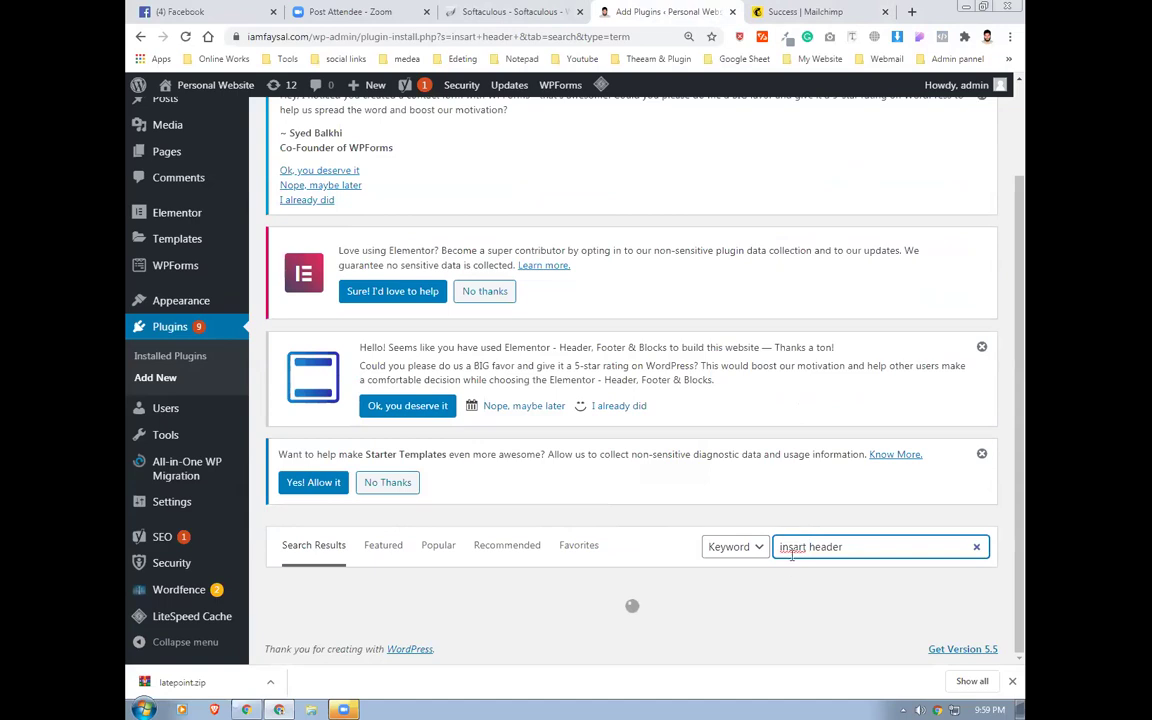
scroll(800, 573, "down", 1)
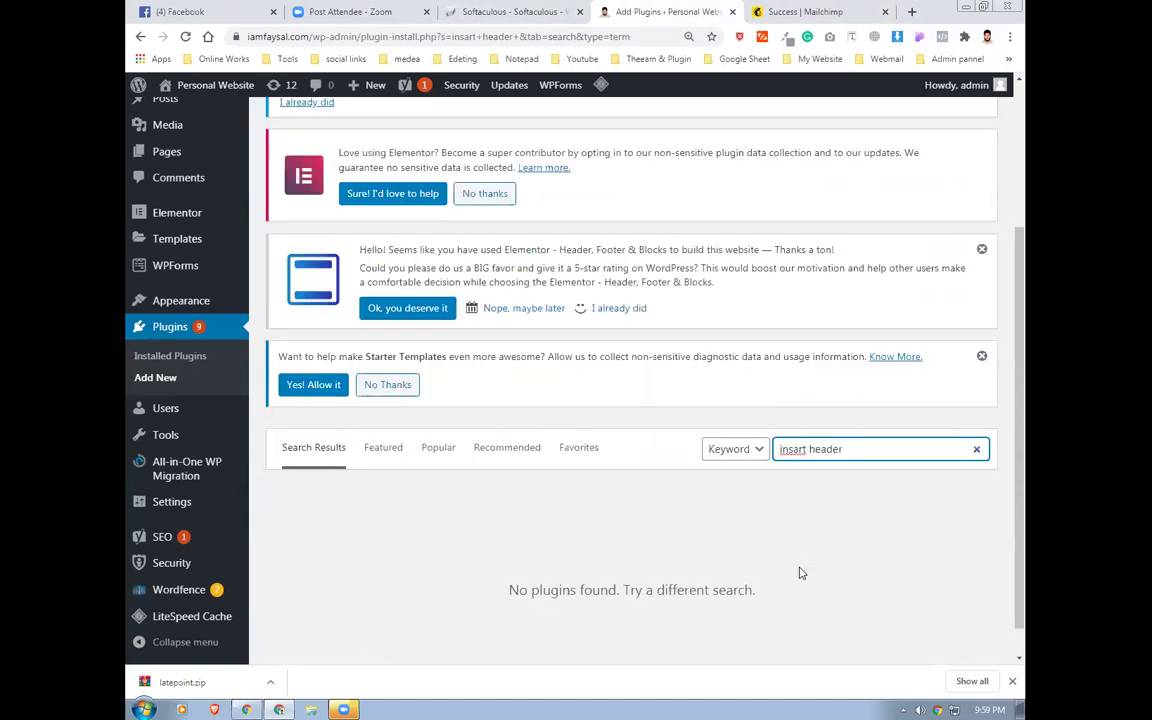
key("Left")
key("Left")
key("Left")
key("BackSpace")
type("r")
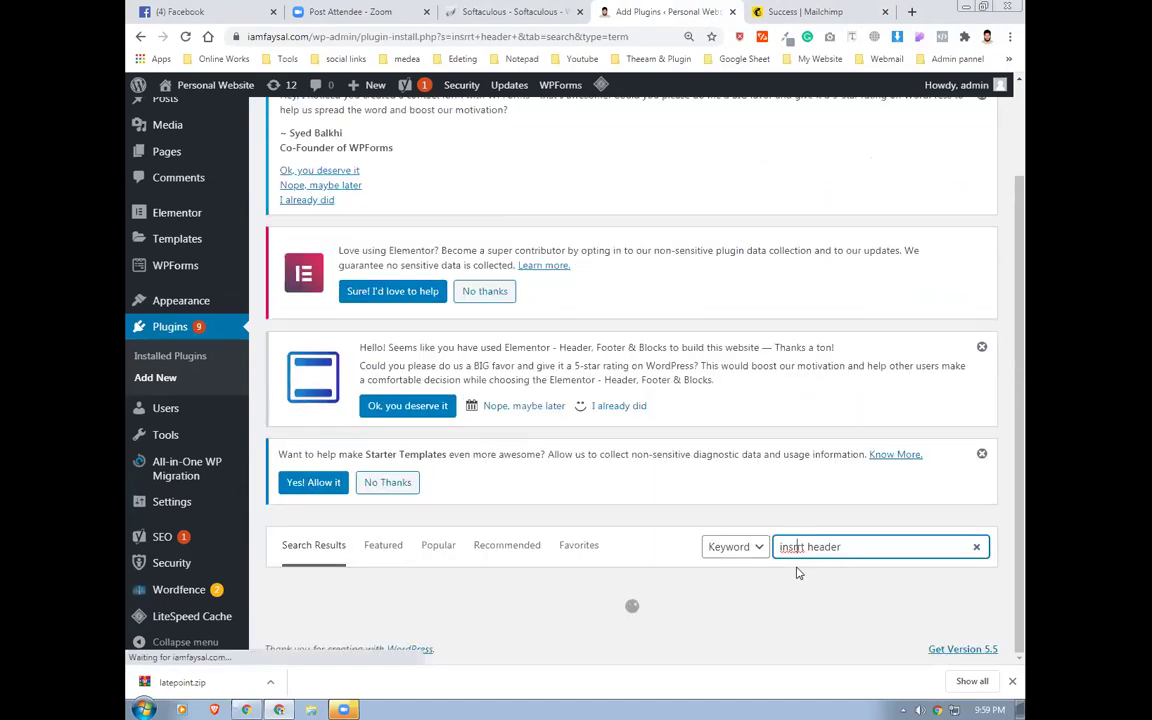
key("BackSpace")
type("e")
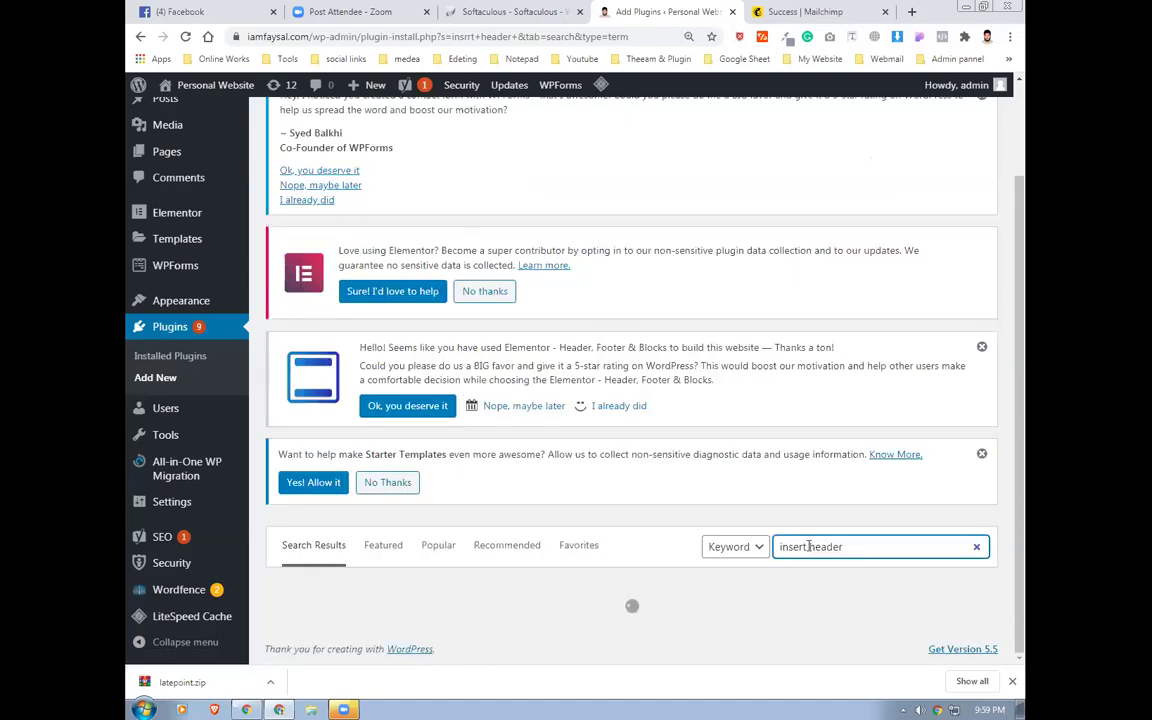
scroll(803, 547, "down", 2)
left_click(945, 466)
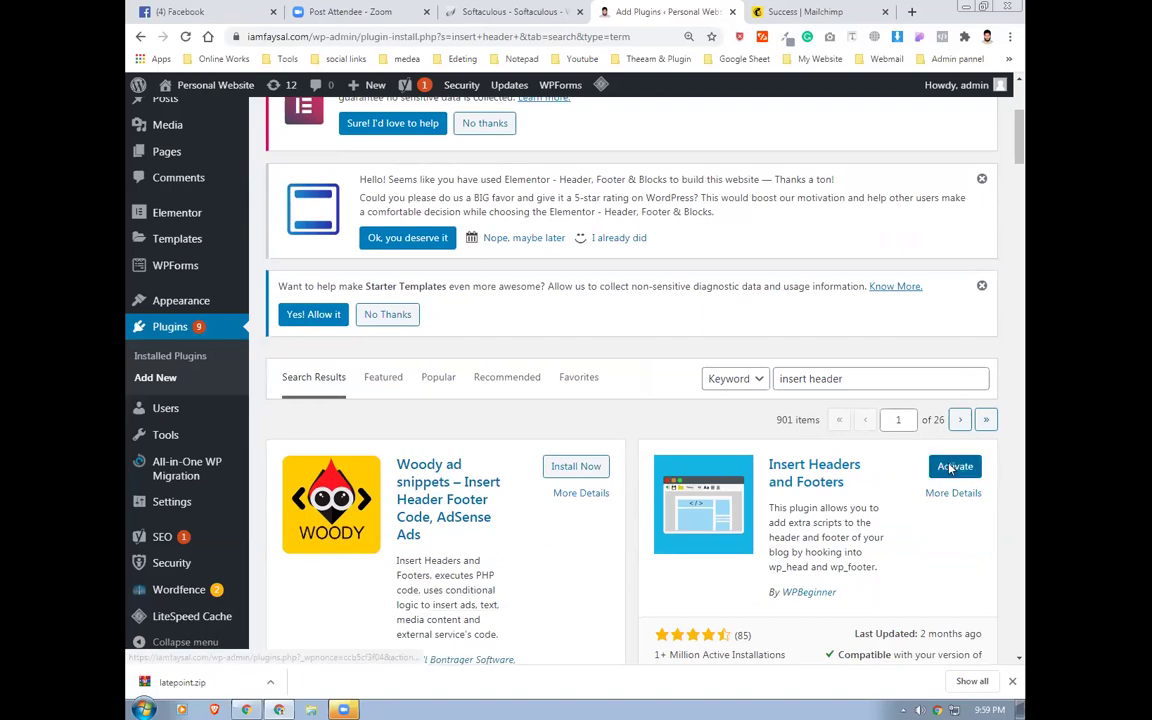
left_click(951, 467)
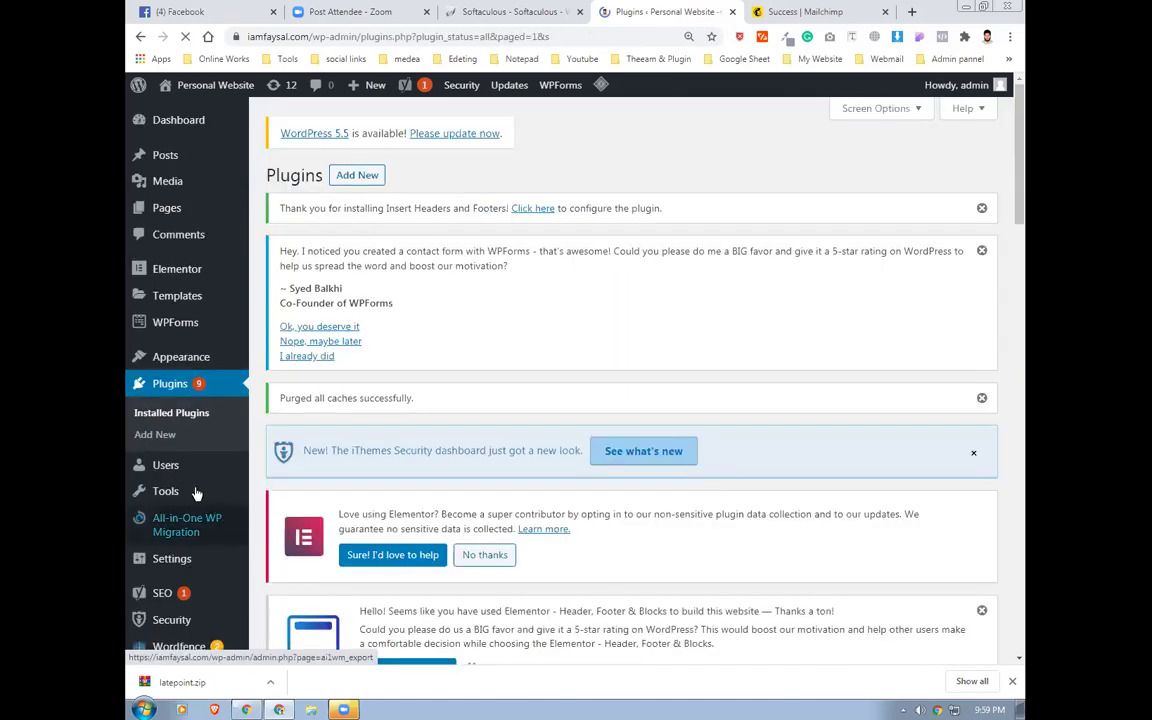
Open the Insert Headers and Footers settings page
scroll(182, 540, "down", 2)
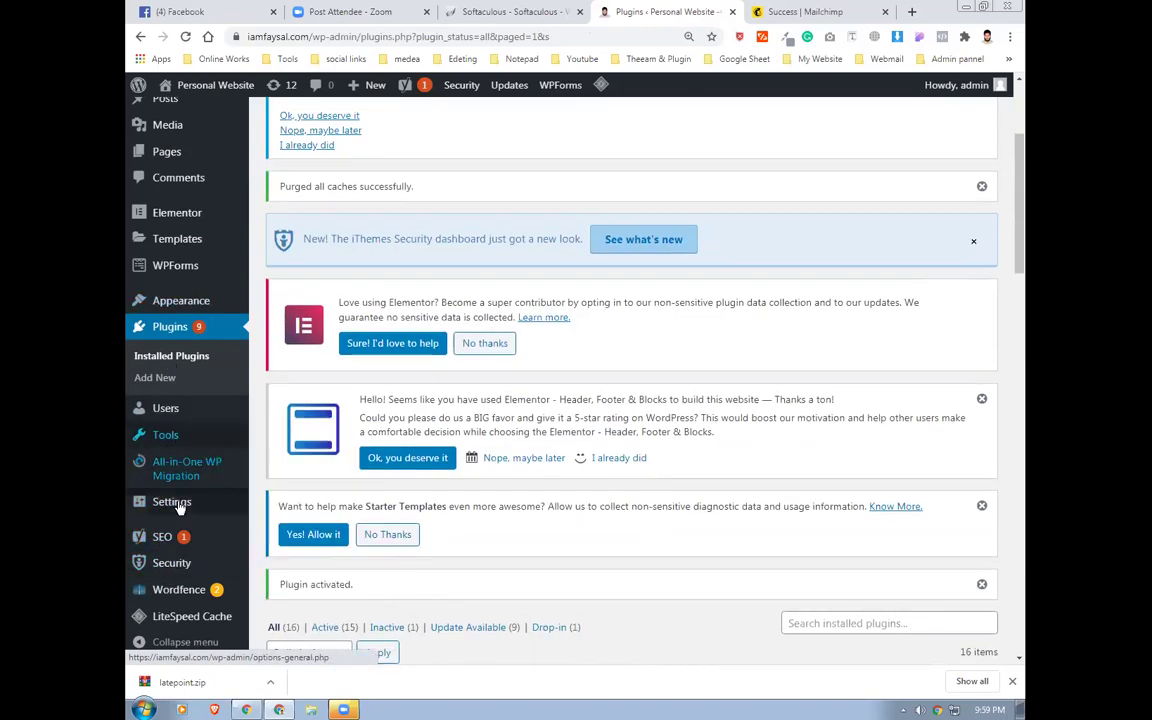
scroll(178, 508, "down", 2)
mouse_move(170, 546)
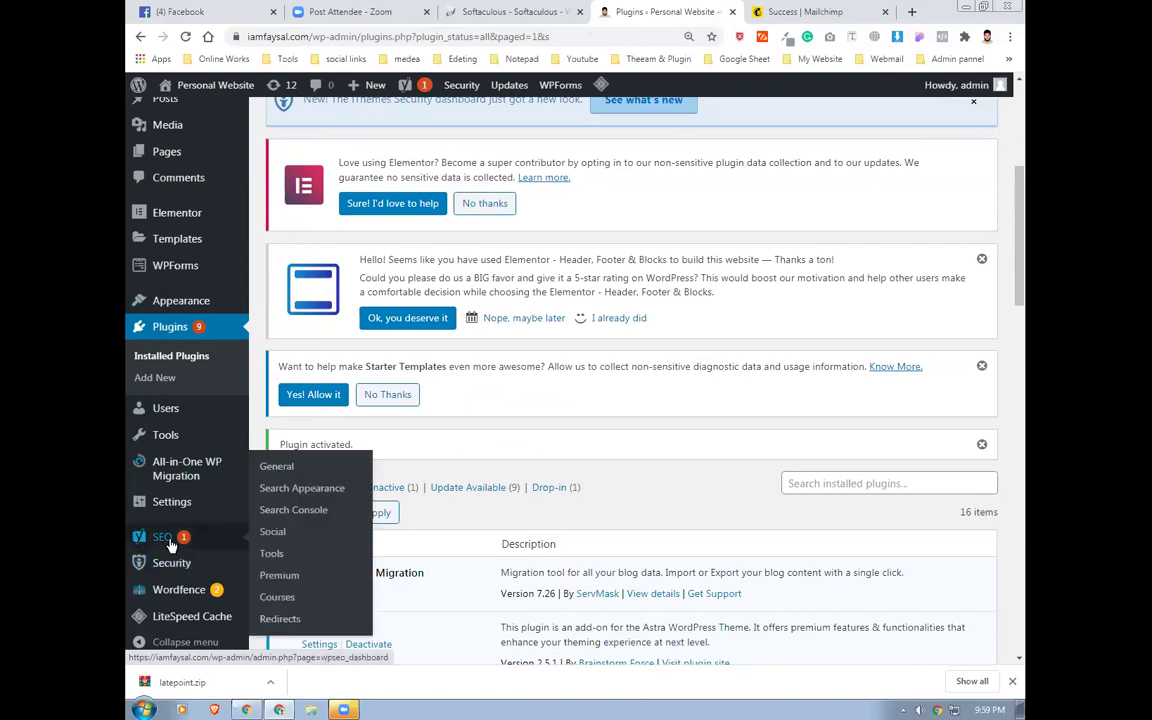
mouse_move(175, 504)
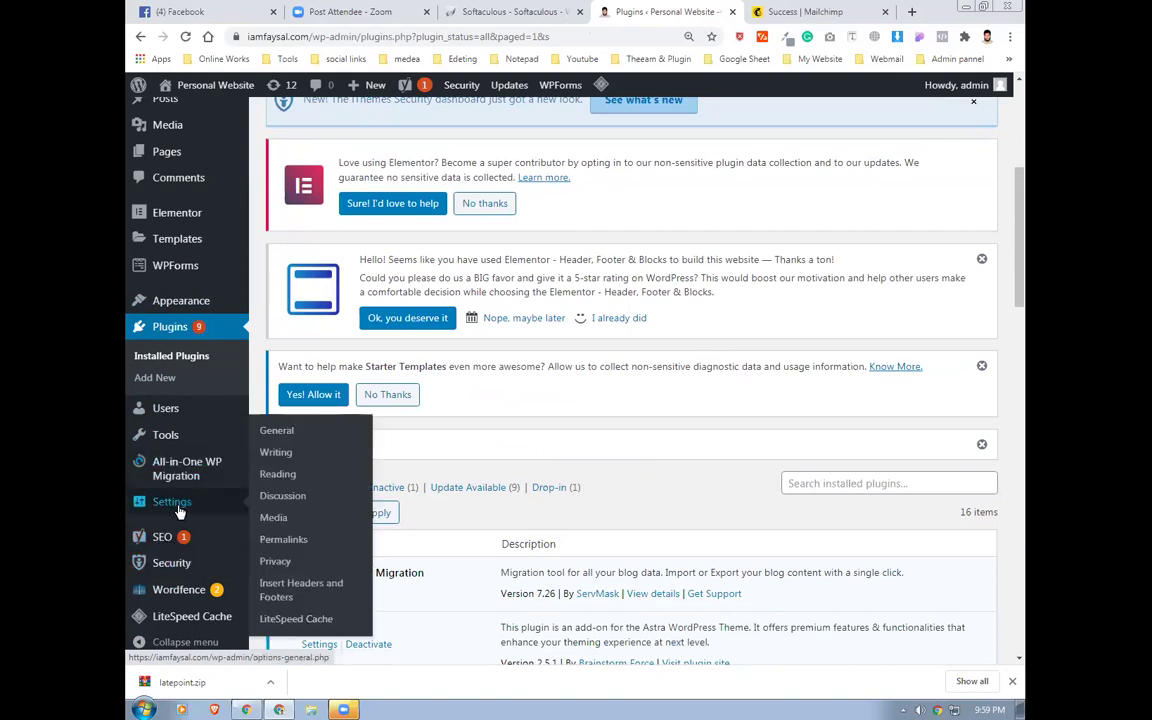
left_click(282, 595)
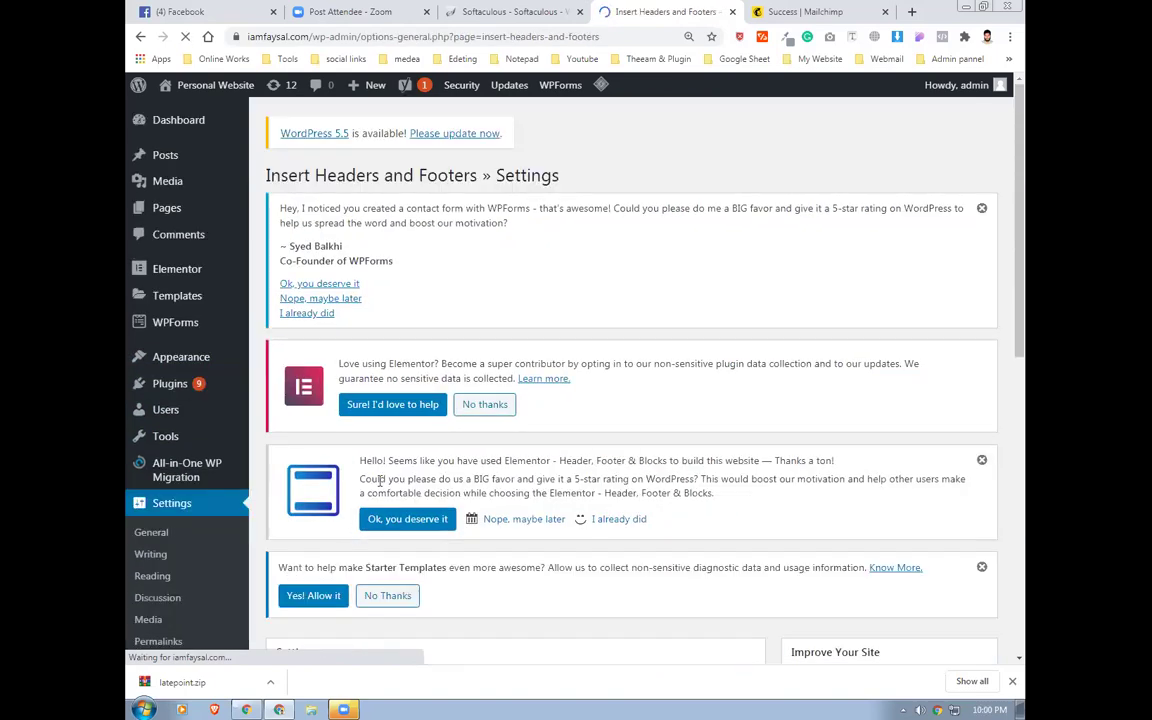
scroll(453, 405, "down", 3)
scroll(342, 455, "down", 1)
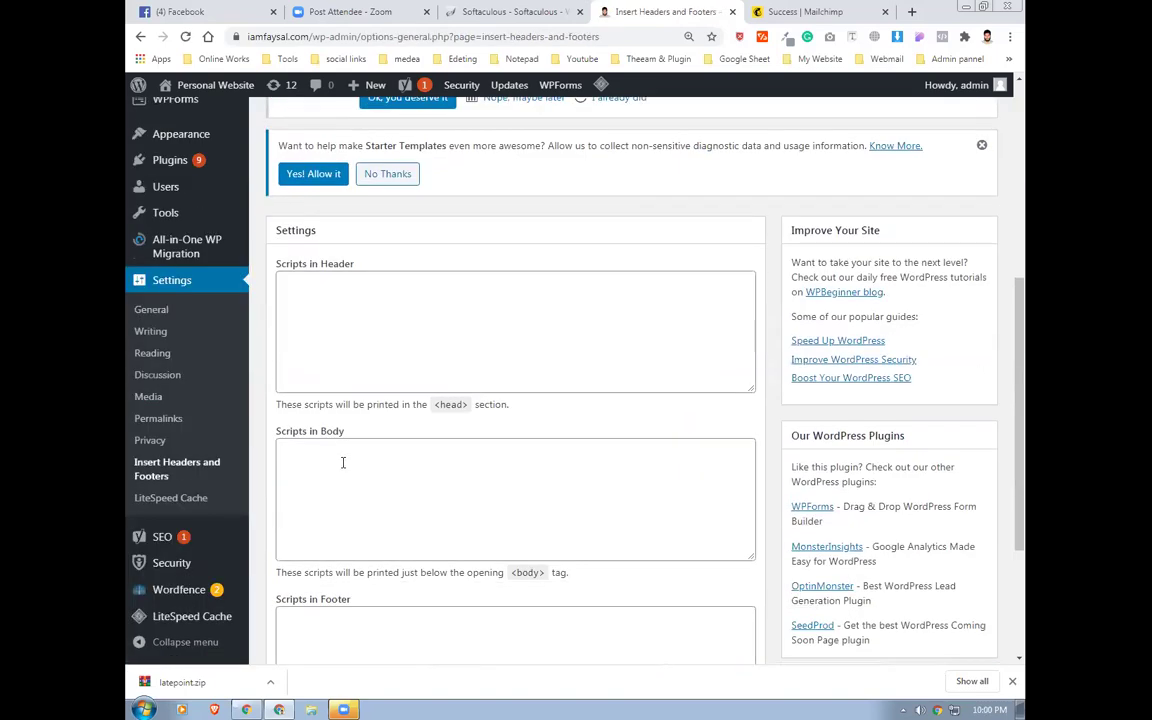
scroll(338, 300, "down", 1)
Paste the Mailchimp script into Scripts in Header and save it
left_click(336, 236)
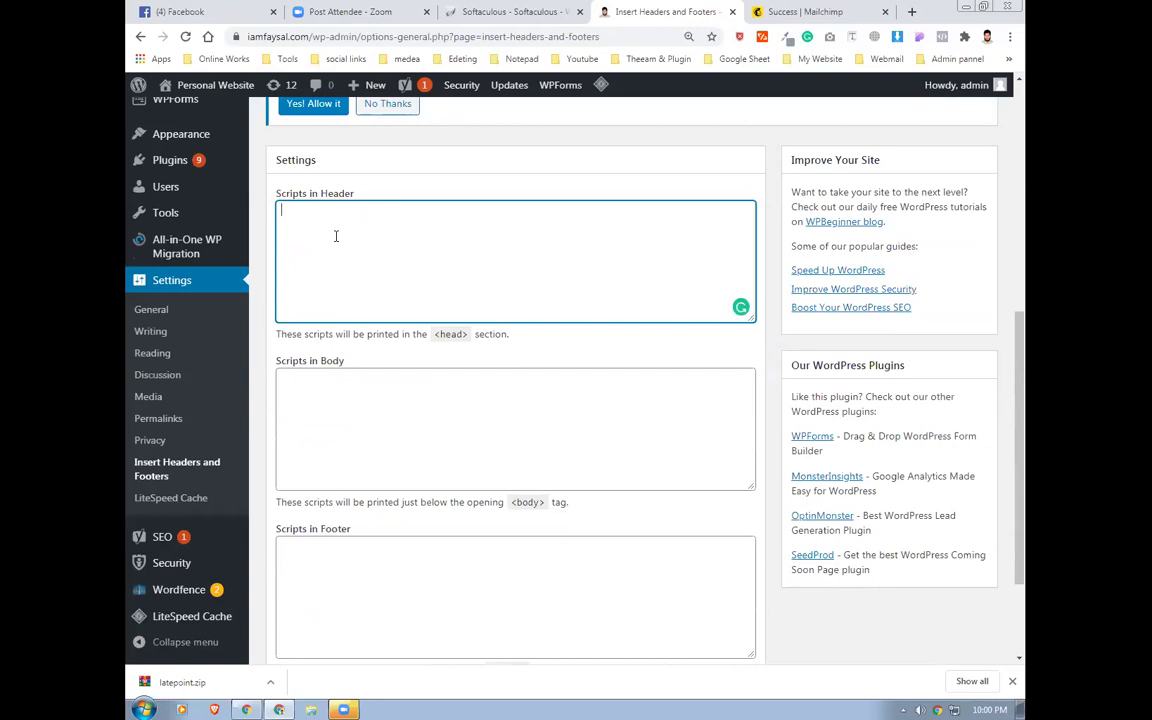
type("<script id=\"mcjs\">!function(c,h,i,m,p){m=c.createElement(h),p=c.getElementsByTagName(h)[0],m.async=1,m.src=i,p.parentNode.insertBefore(m,p)}(document,\"script\",\"https://chimpstatic.com/mcjs-connected/js/users/8ef0366d7a963d21a3cd96385/65fc52838732e5b60f4b539e1.js\");</script>")
scroll(391, 357, "down", 2)
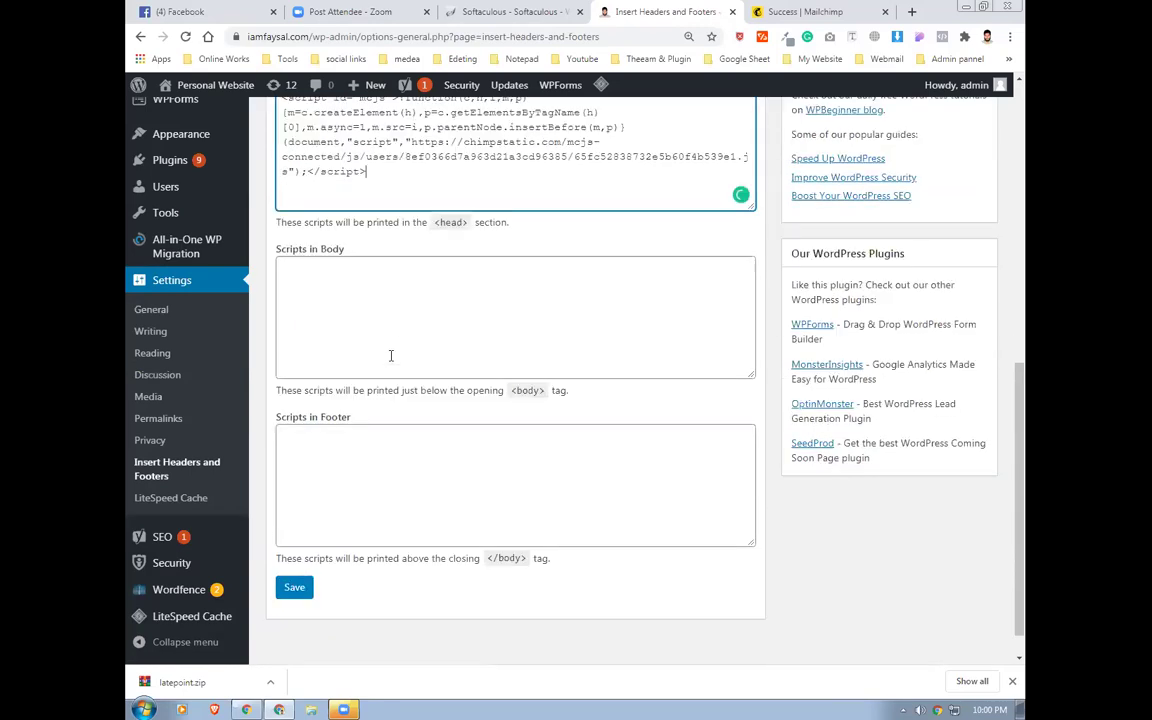
left_click(294, 551)
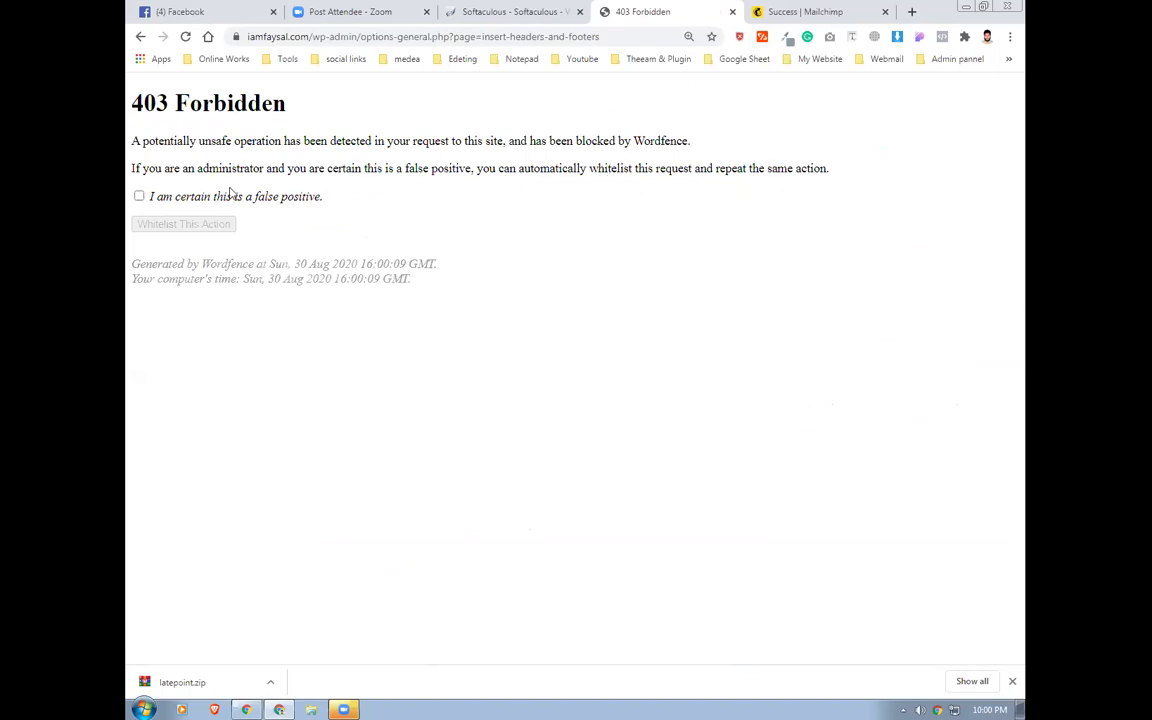
Whitelist the blocked save as a false positive, resubmit it, and recheck the Mailchimp connection
left_click(139, 196)
left_click(155, 224)
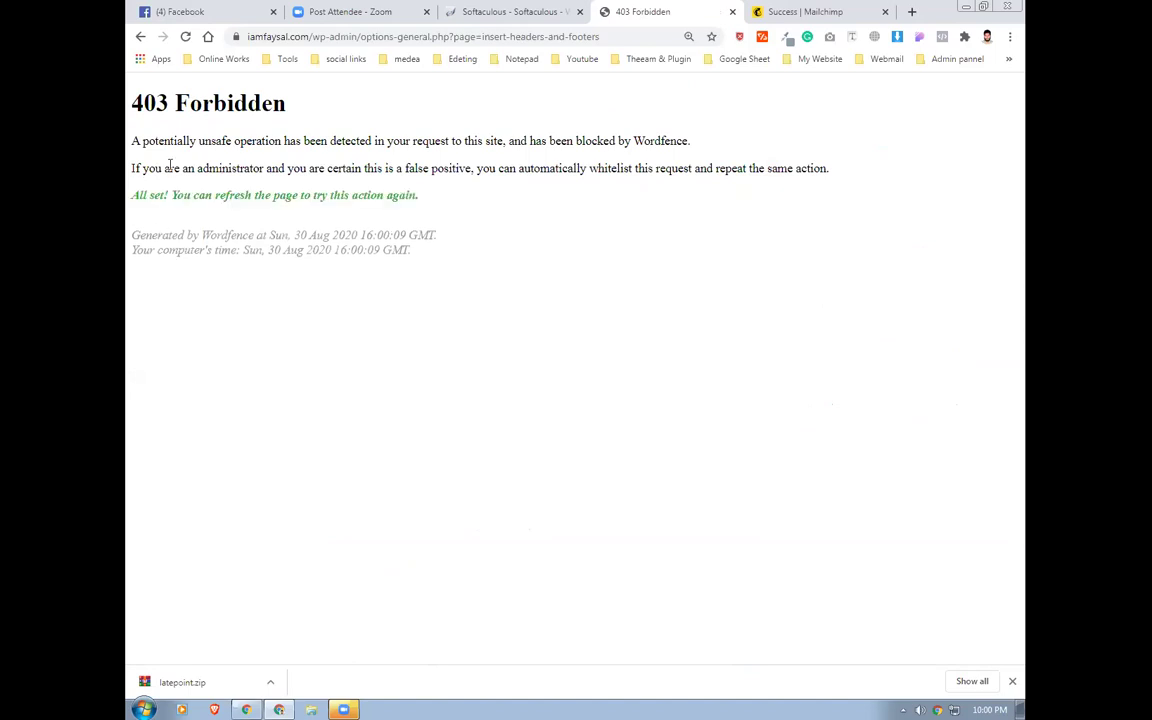
left_click(185, 36)
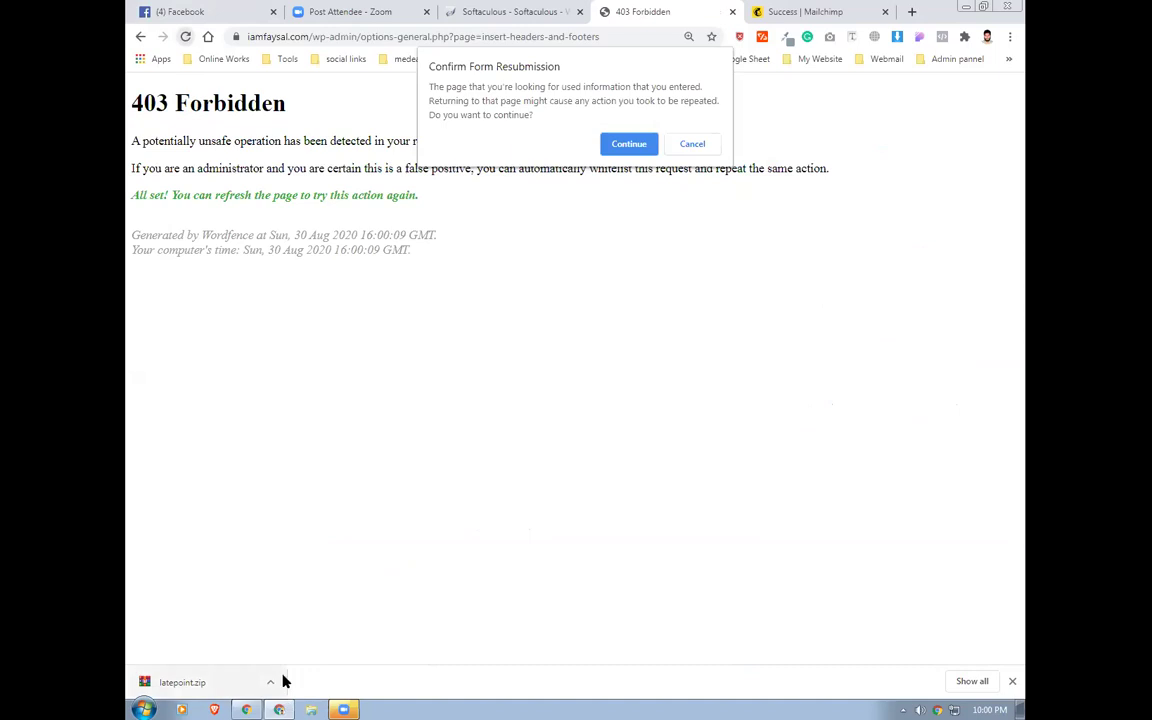
left_click(629, 144)
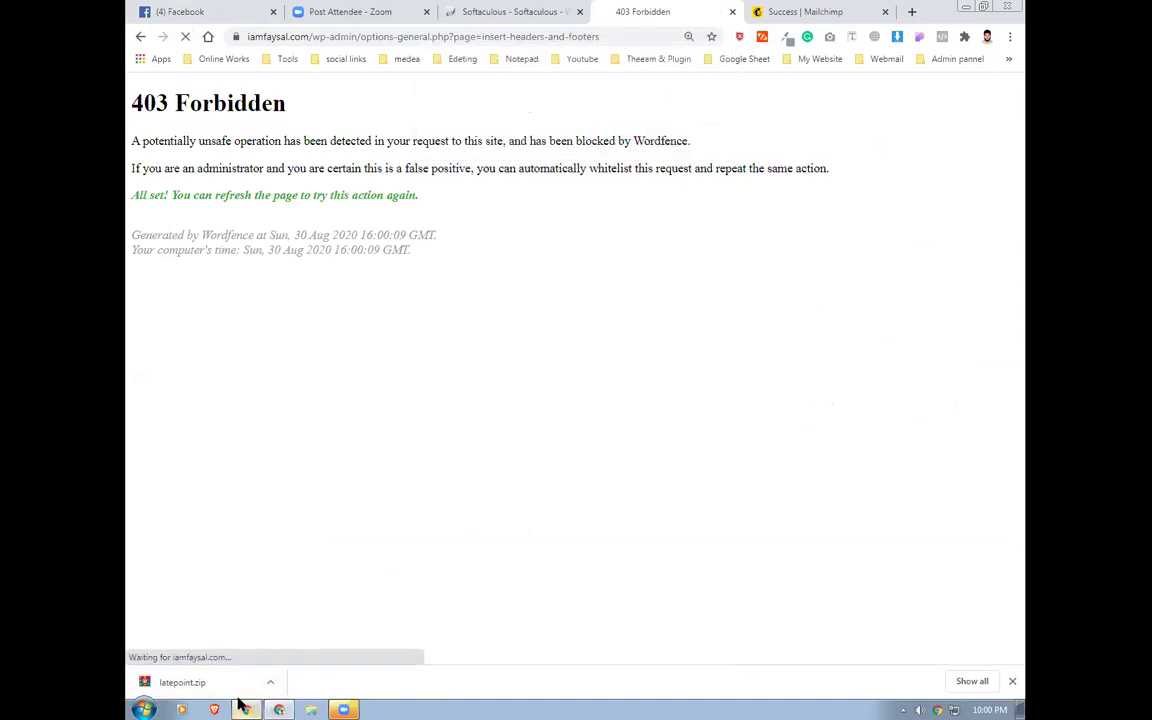
left_click(245, 709)
left_click(790, 631)
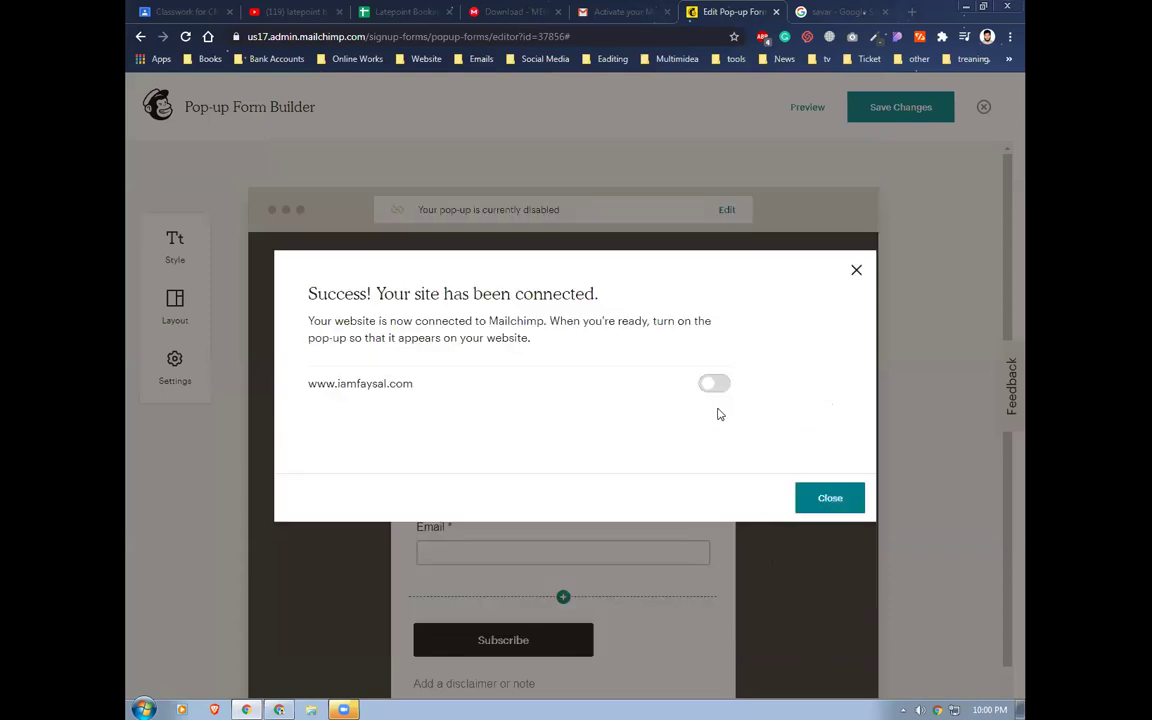
Enable the pop-up on the connected site, close the notice, and open an incognito window
left_click(720, 384)
left_click(829, 500)
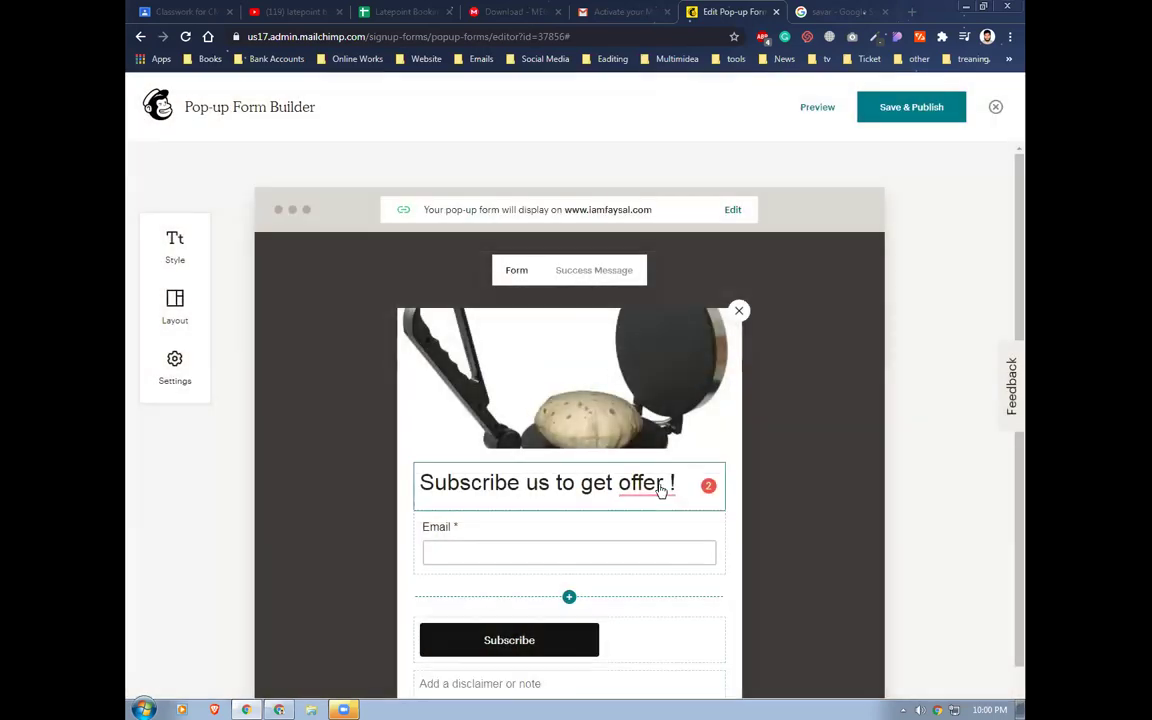
left_click(656, 484)
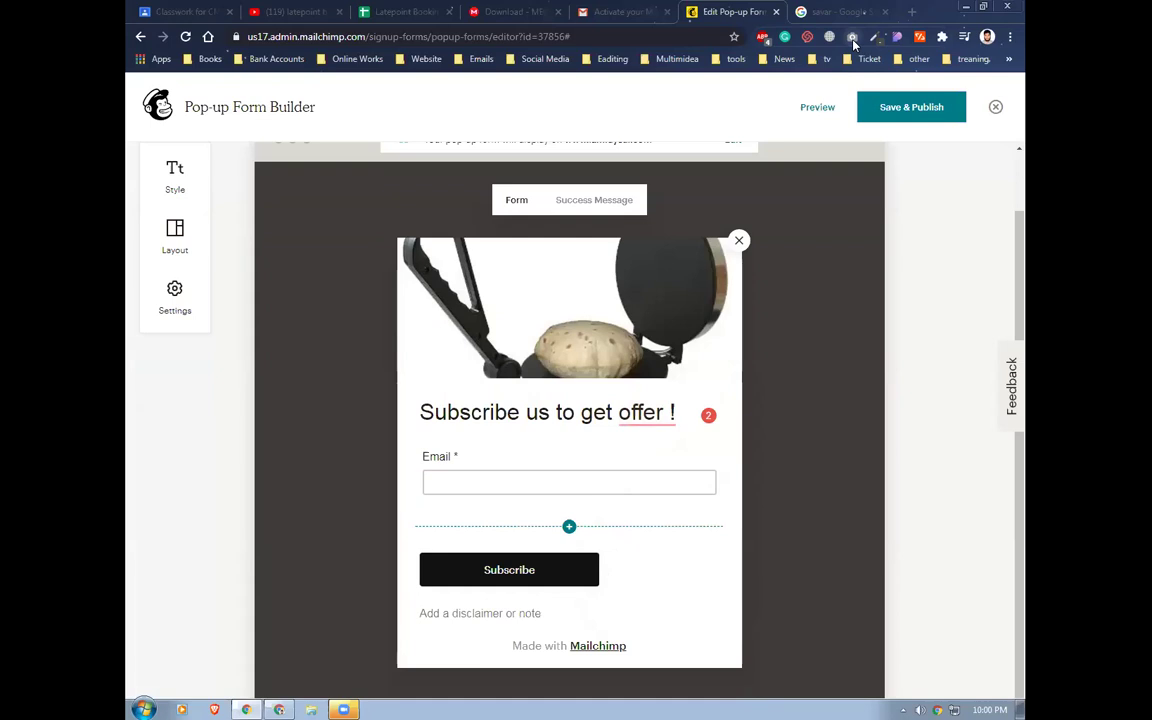
key("ctrl+shift+n")
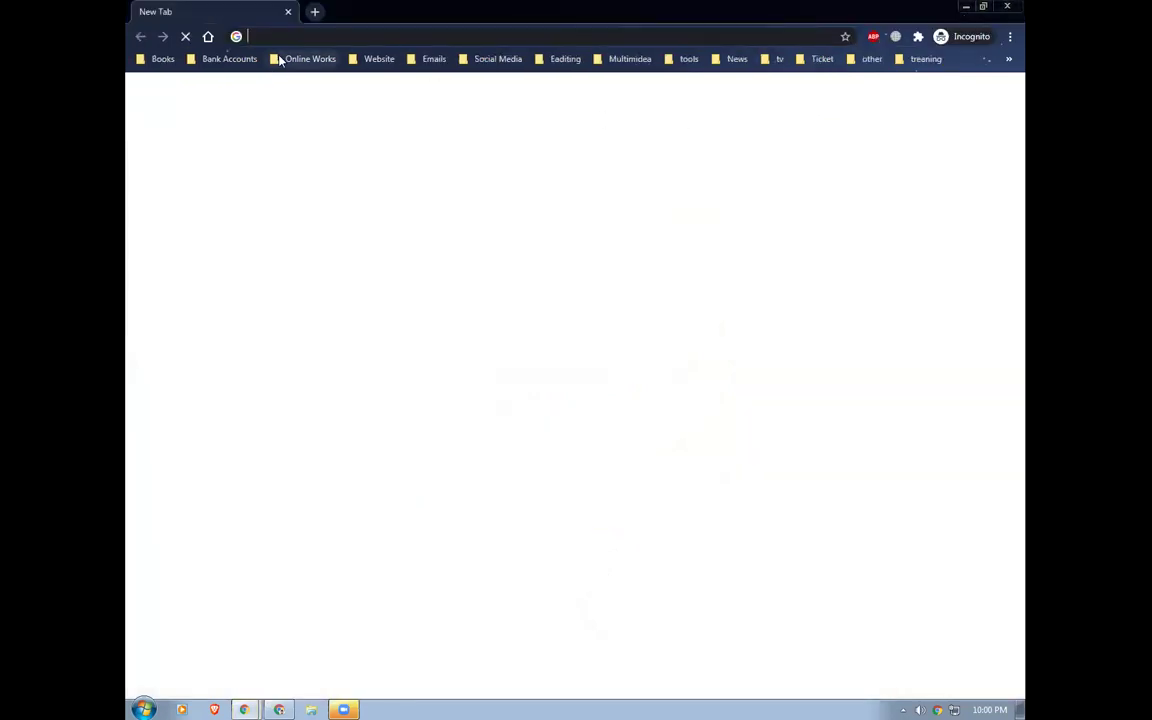
type("www.iamfaysal.com")
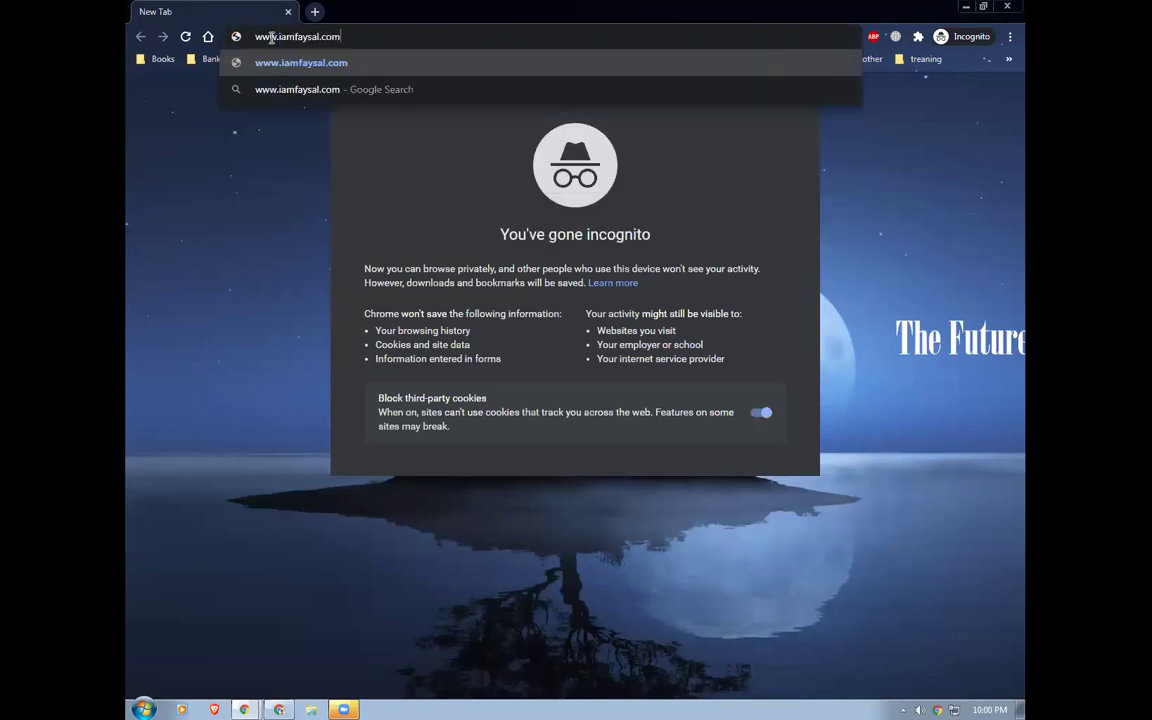
key("Return")
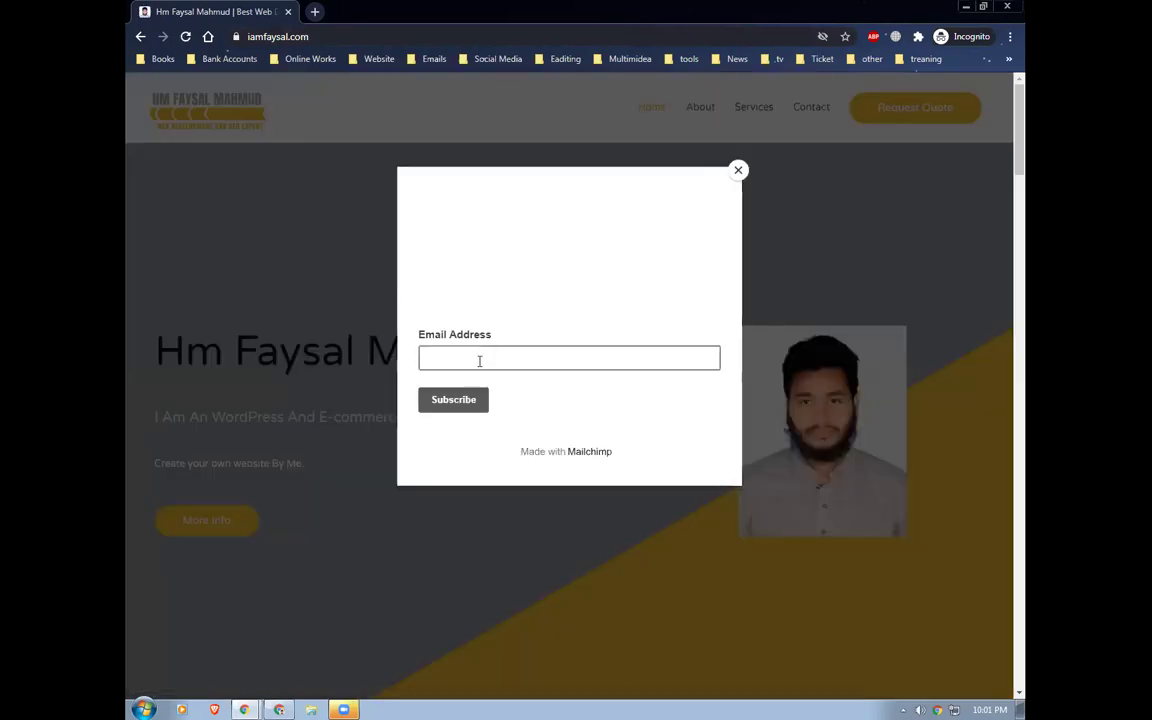
left_click(505, 361)
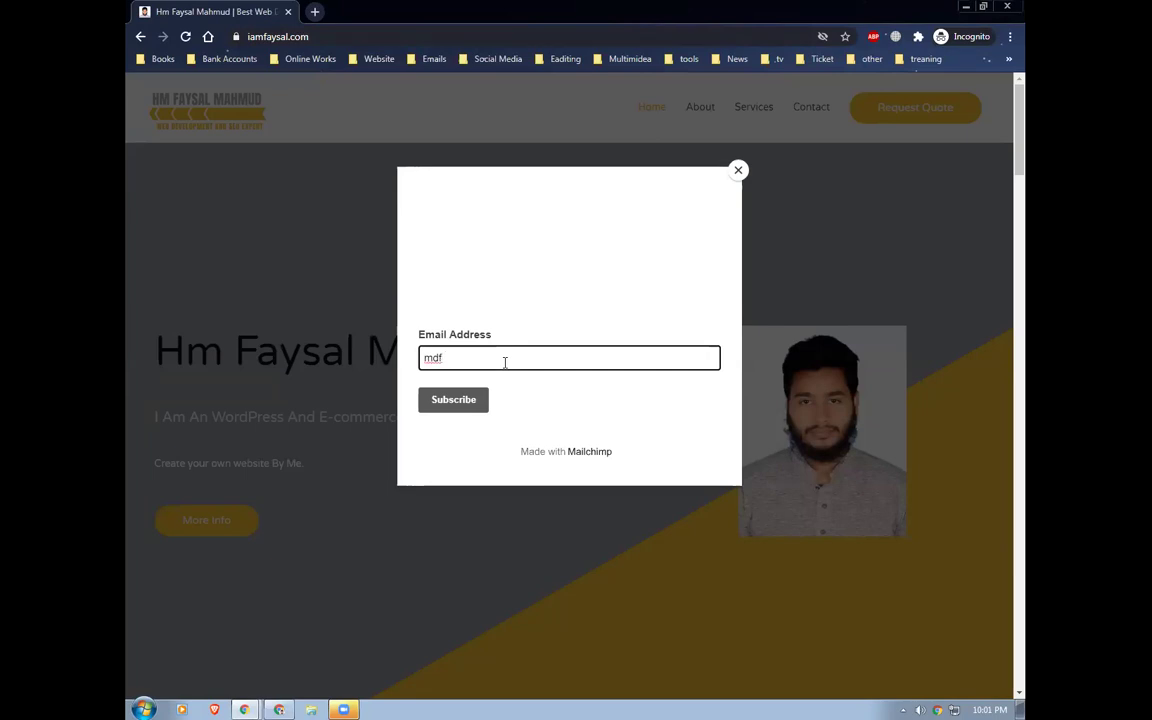
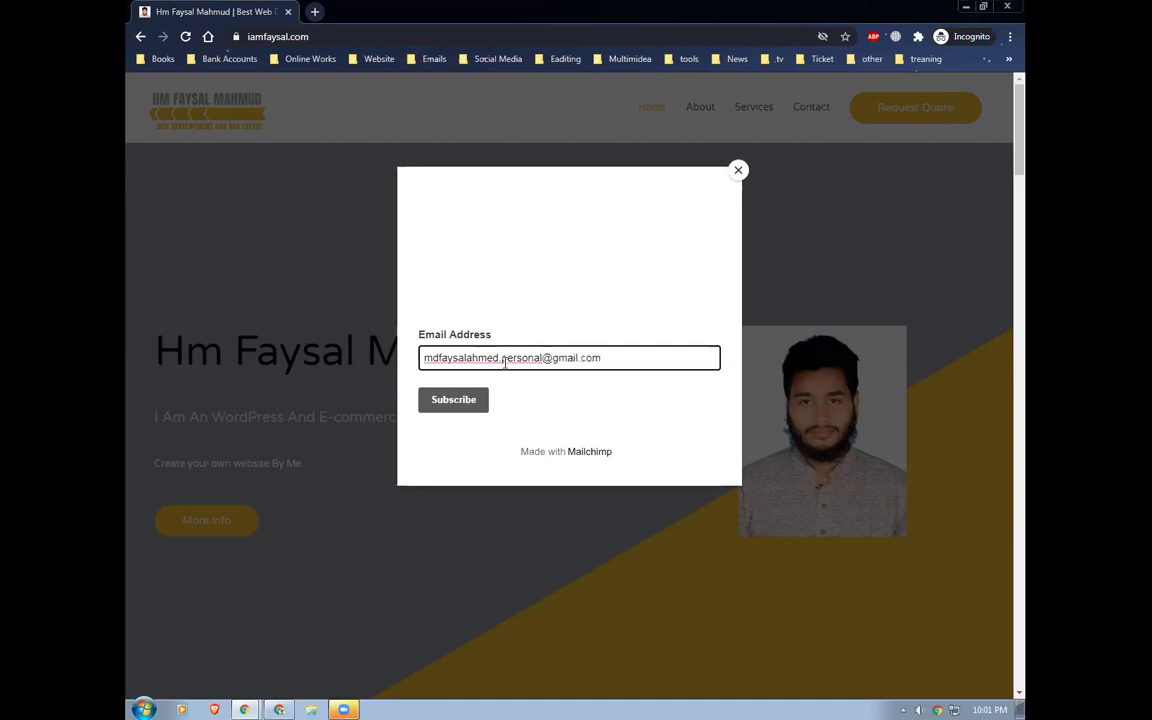
left_click(441, 400)
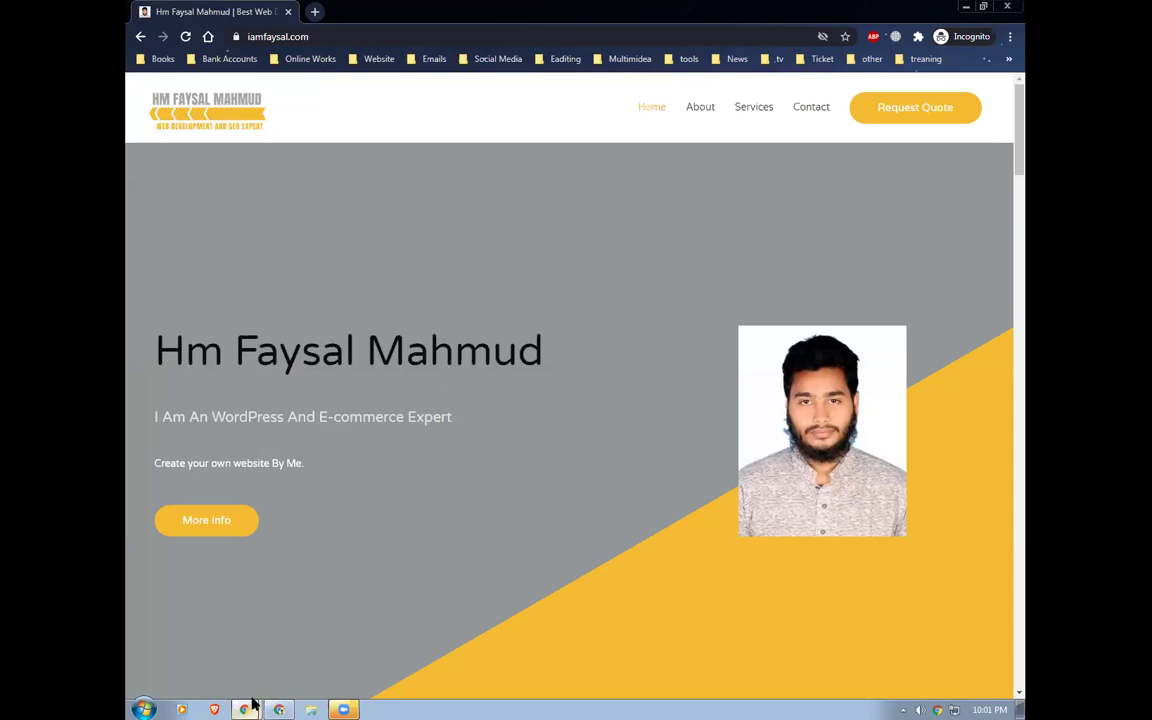
Save and publish the pop-up form from the Pop-up Form Builder
mouse_move(279, 706)
mouse_move(244, 706)
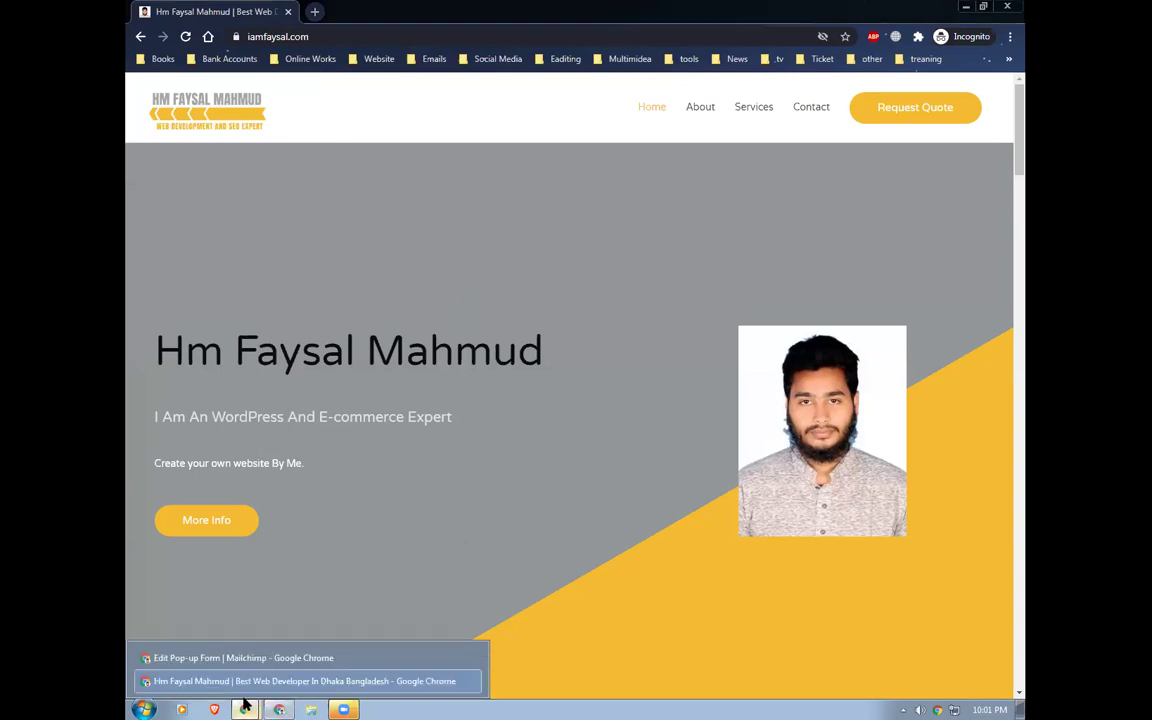
left_click(255, 659)
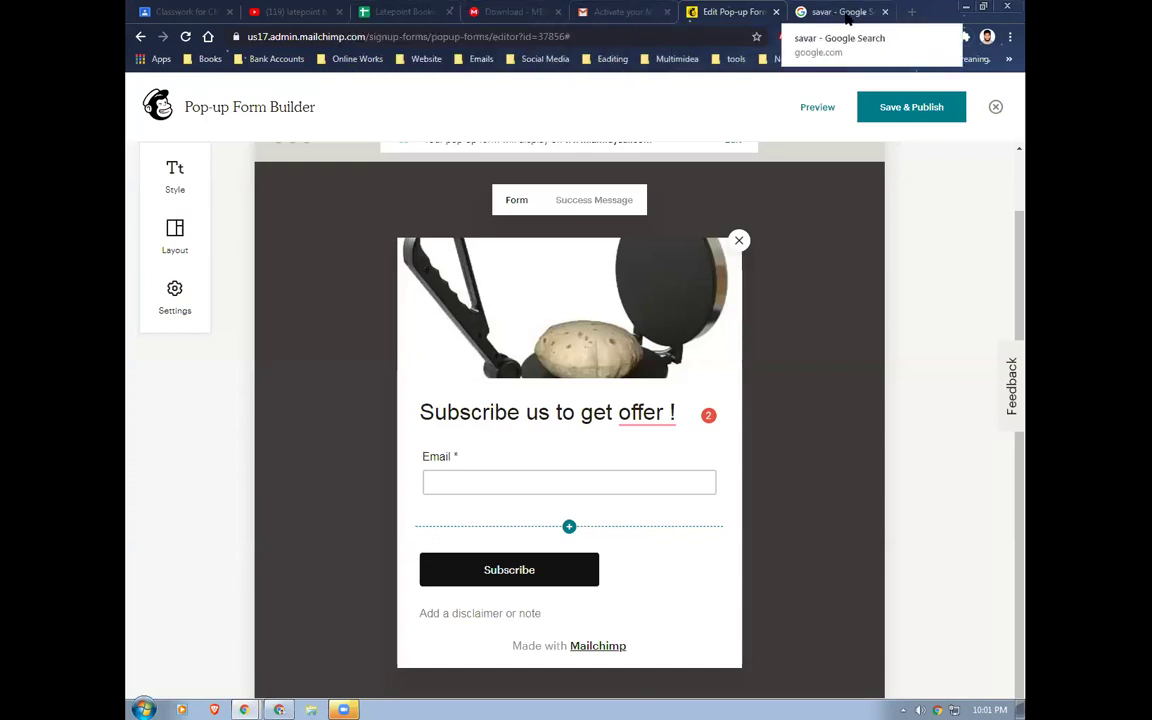
left_click(892, 107)
left_click(811, 486)
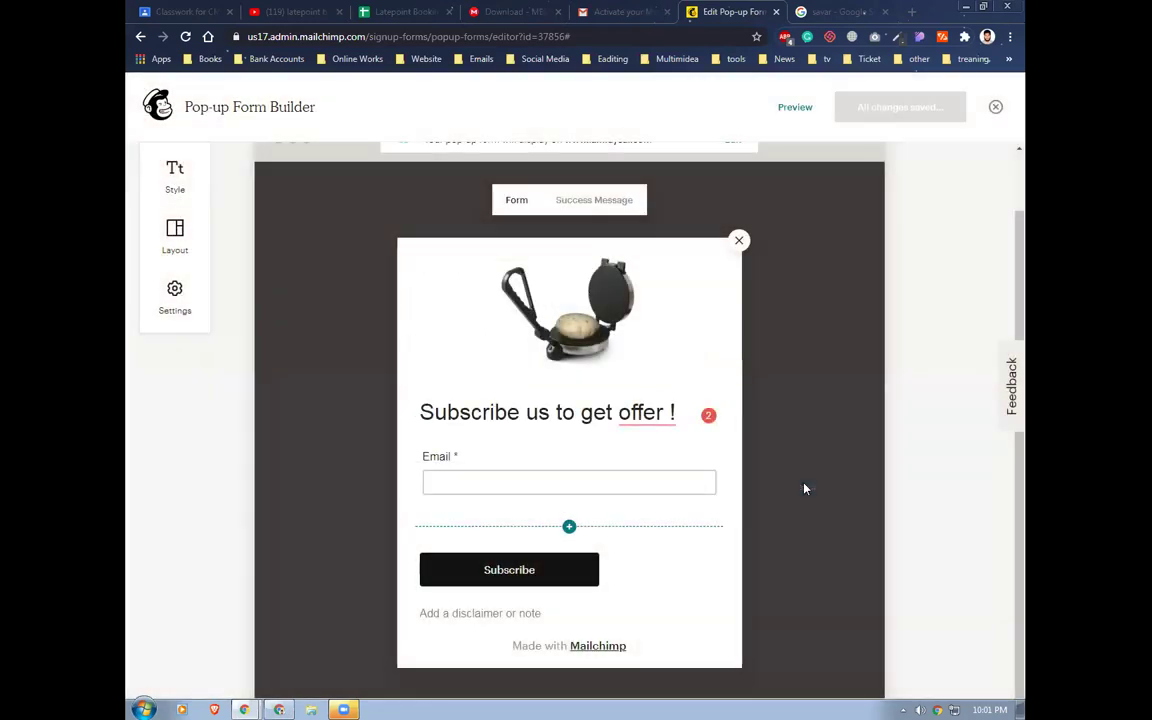
Trim the browser URL to the Mailchimp domain to load the main dashboard
scroll(804, 488, "up", 2)
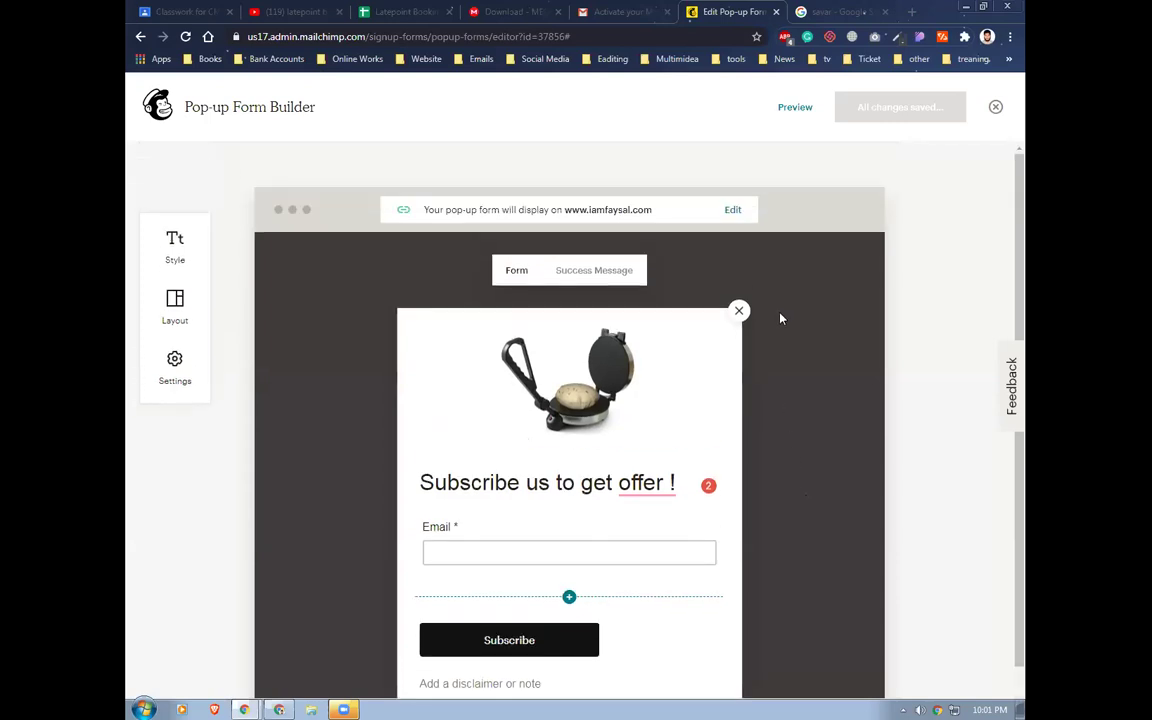
left_click_drag(572, 36, 368, 73)
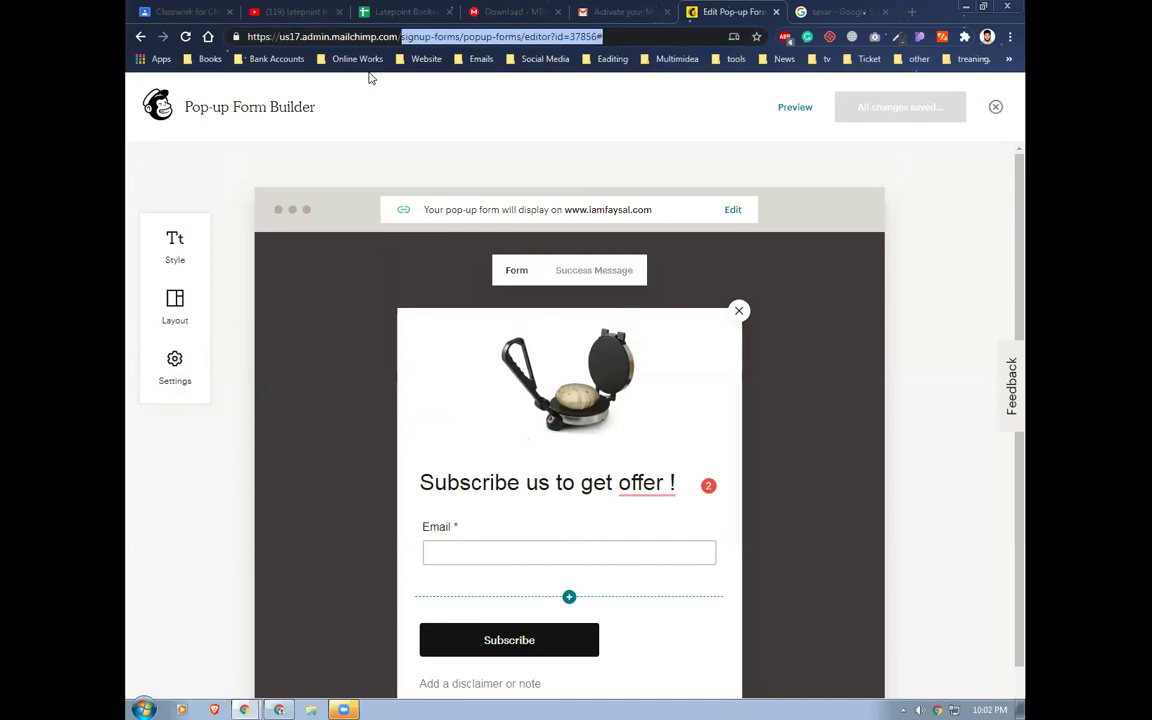
key("BackSpace")
key("Return")
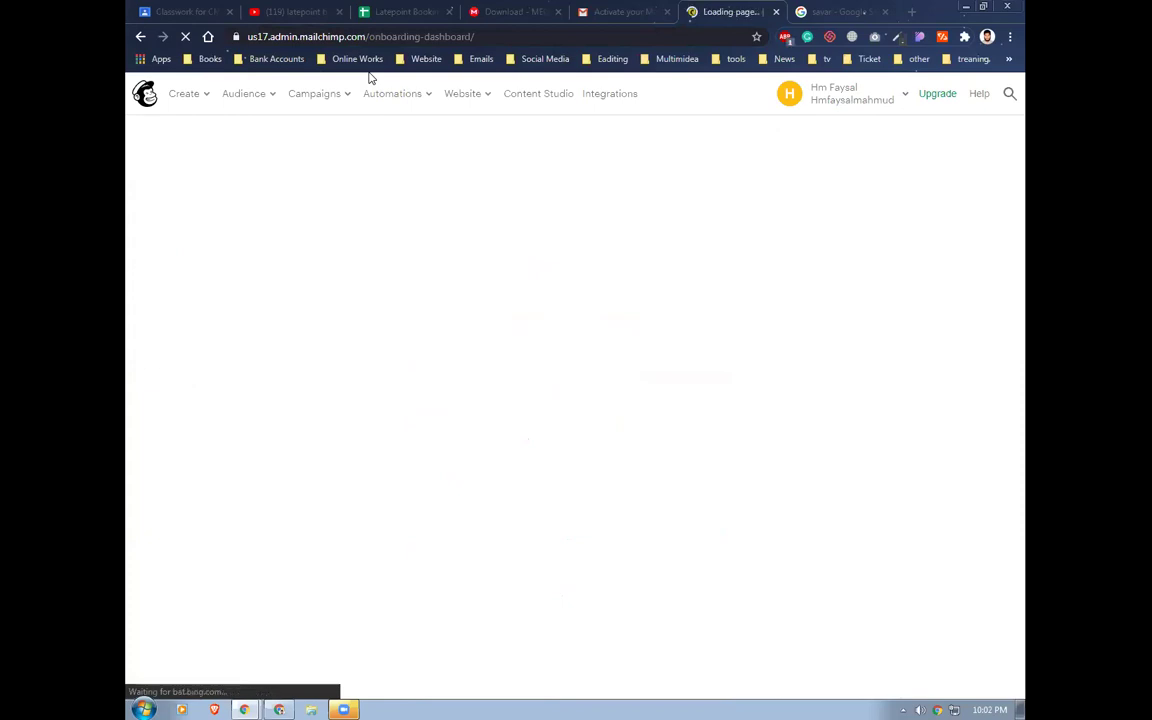
Go to the Audience dashboard and view the 2 subscribers, including the Popup Form signup
left_click(257, 100)
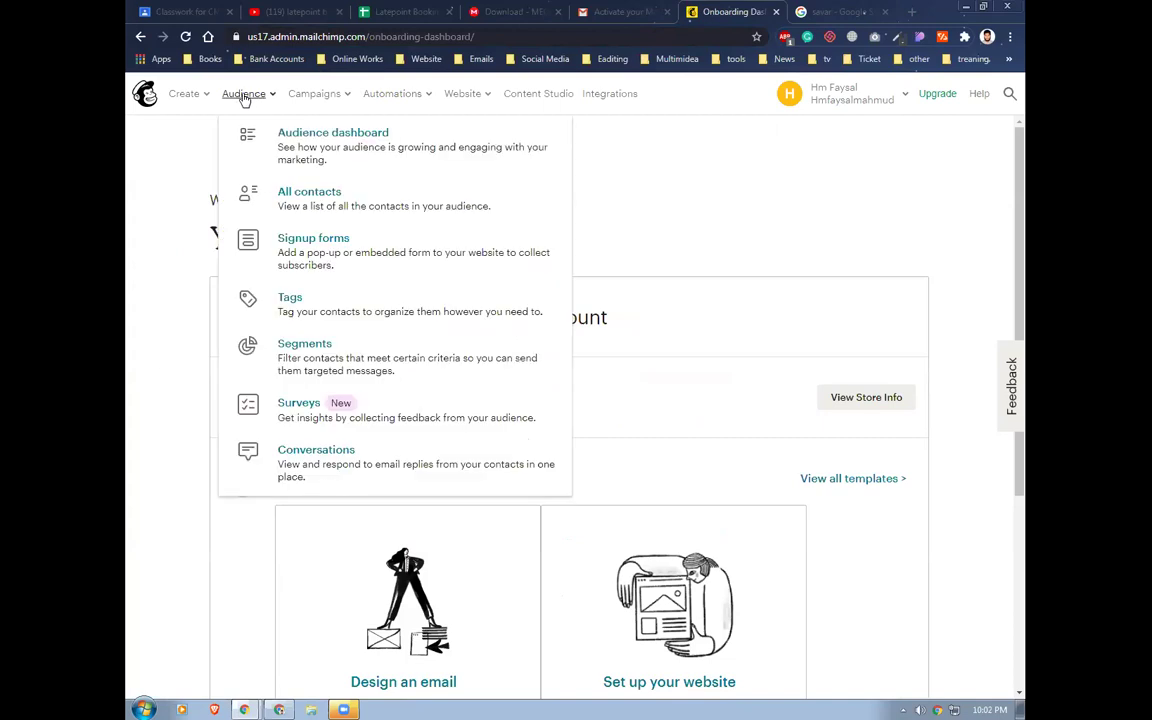
left_click(290, 135)
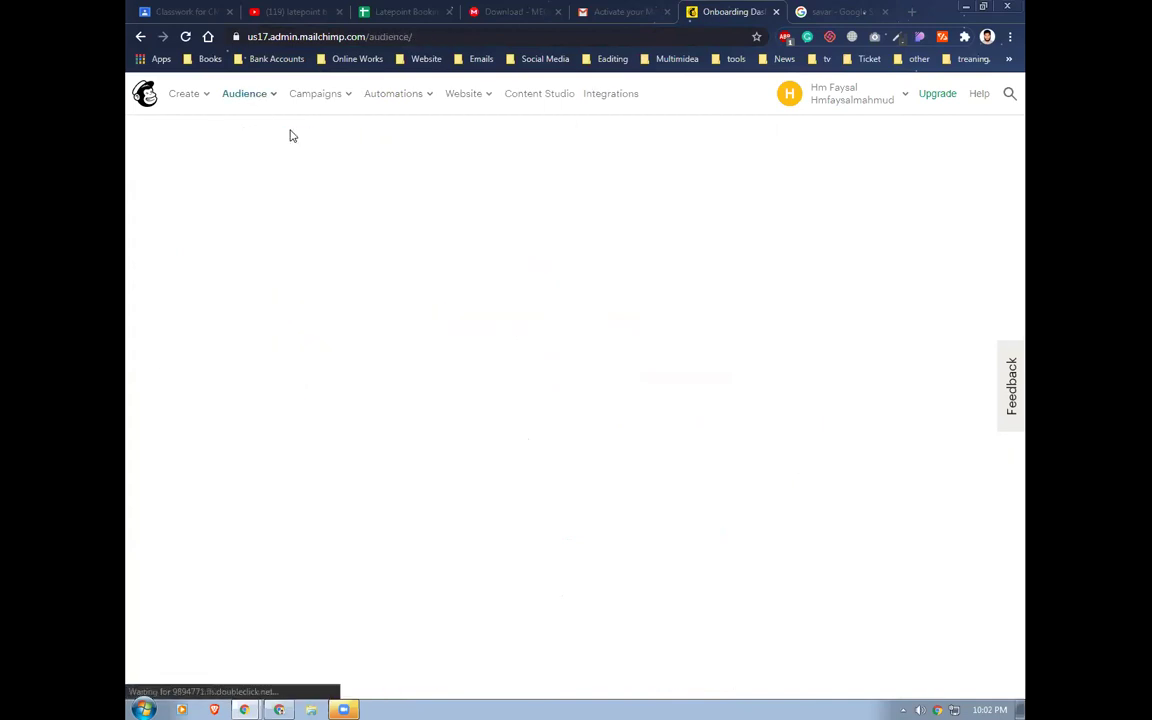
scroll(424, 260, "down", 2)
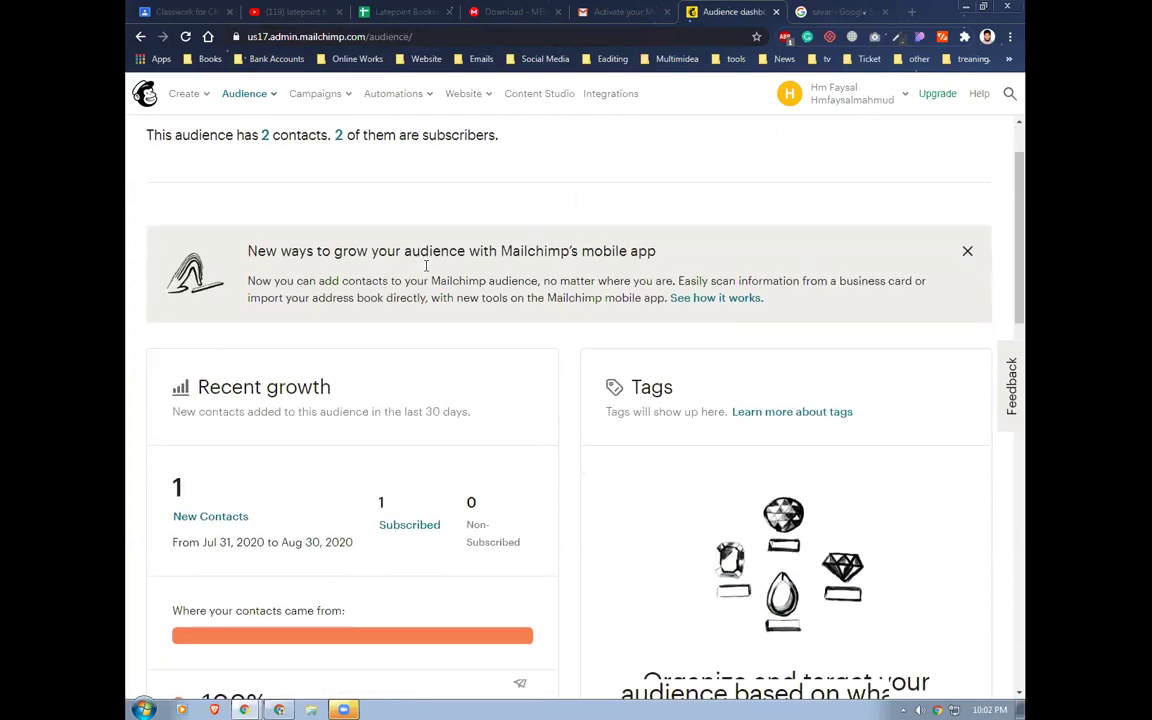
scroll(426, 268, "down", 2)
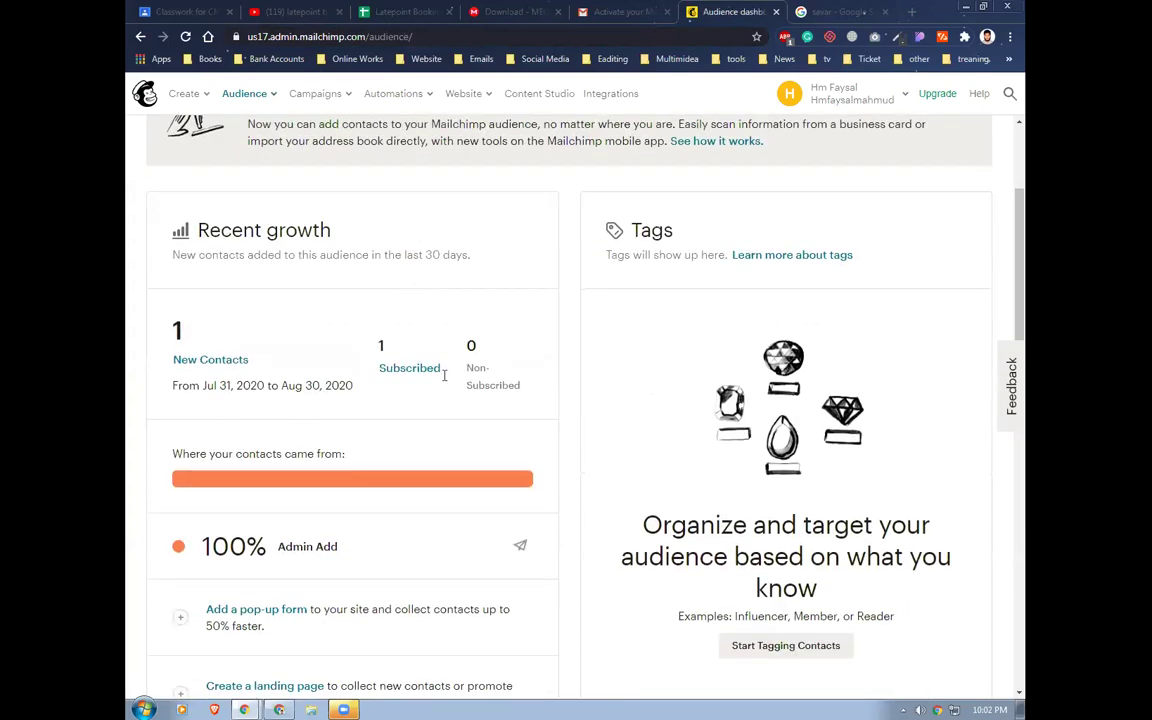
scroll(385, 395, "up", 1)
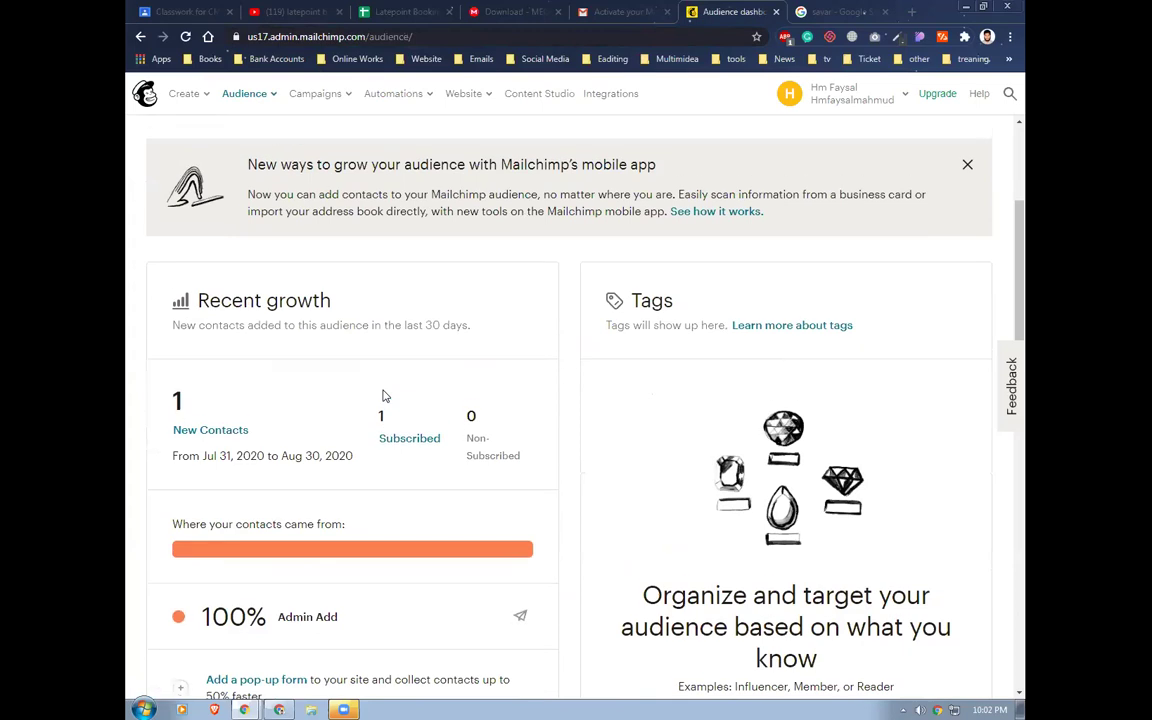
scroll(385, 395, "up", 3)
left_click(338, 261)
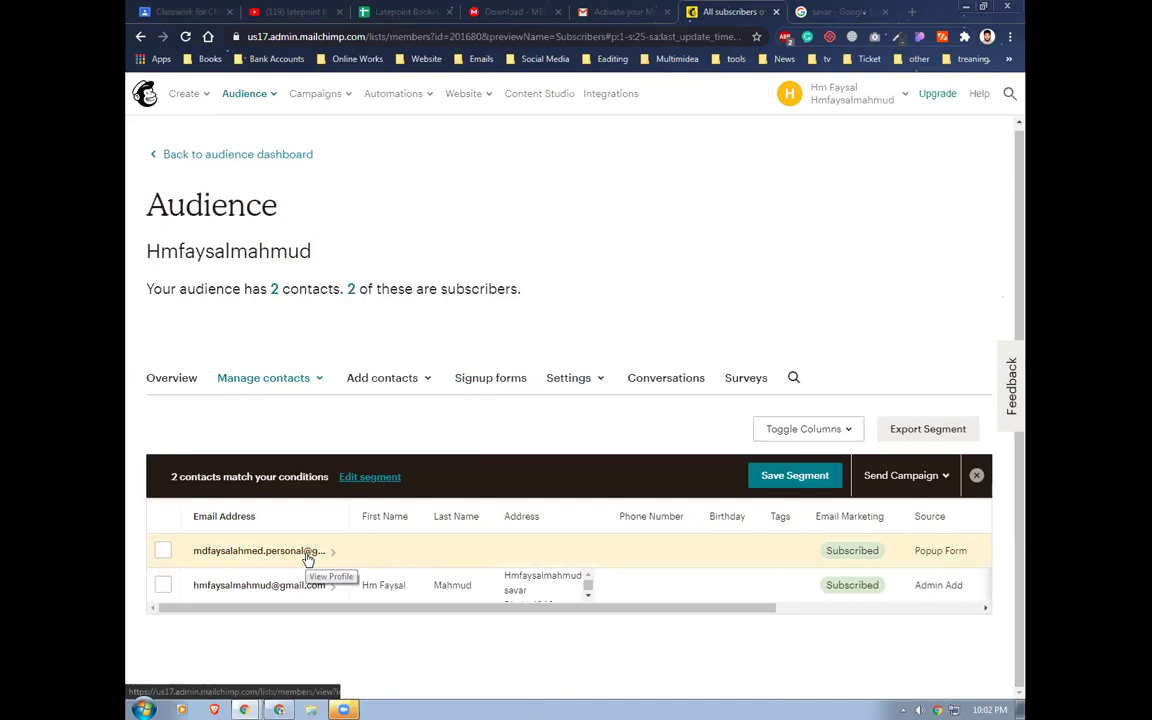
Select both contacts and export them as a CSV Member Export
left_click(163, 550)
left_click(163, 586)
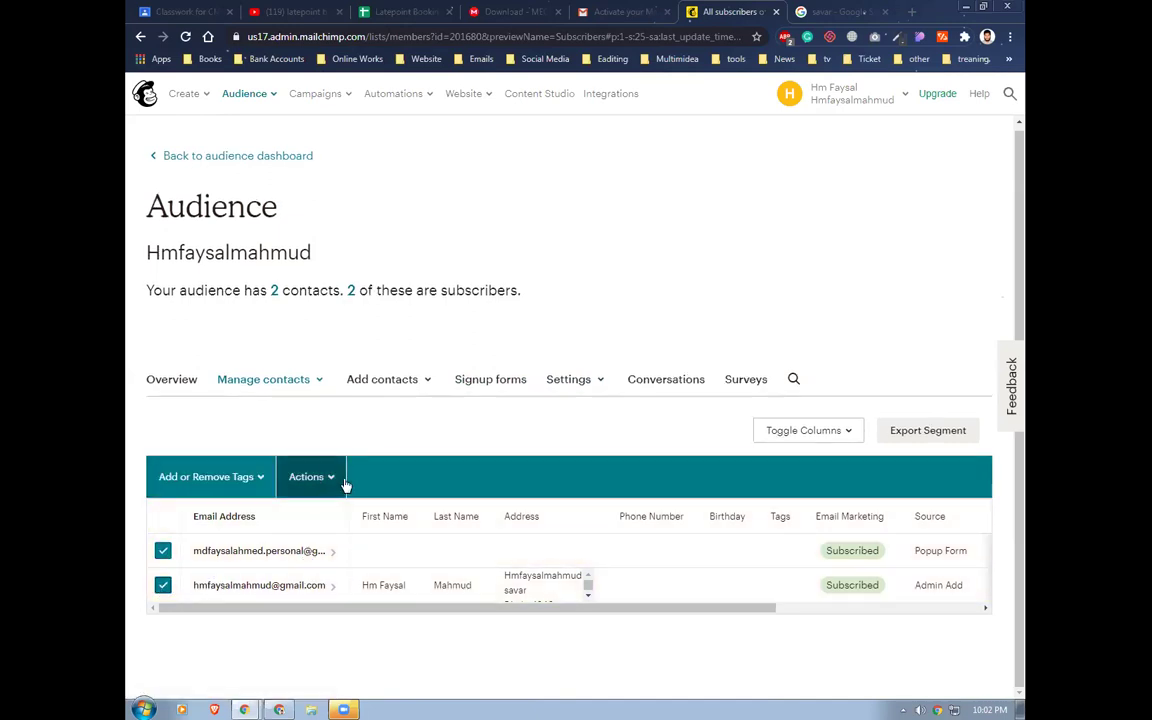
left_click(926, 431)
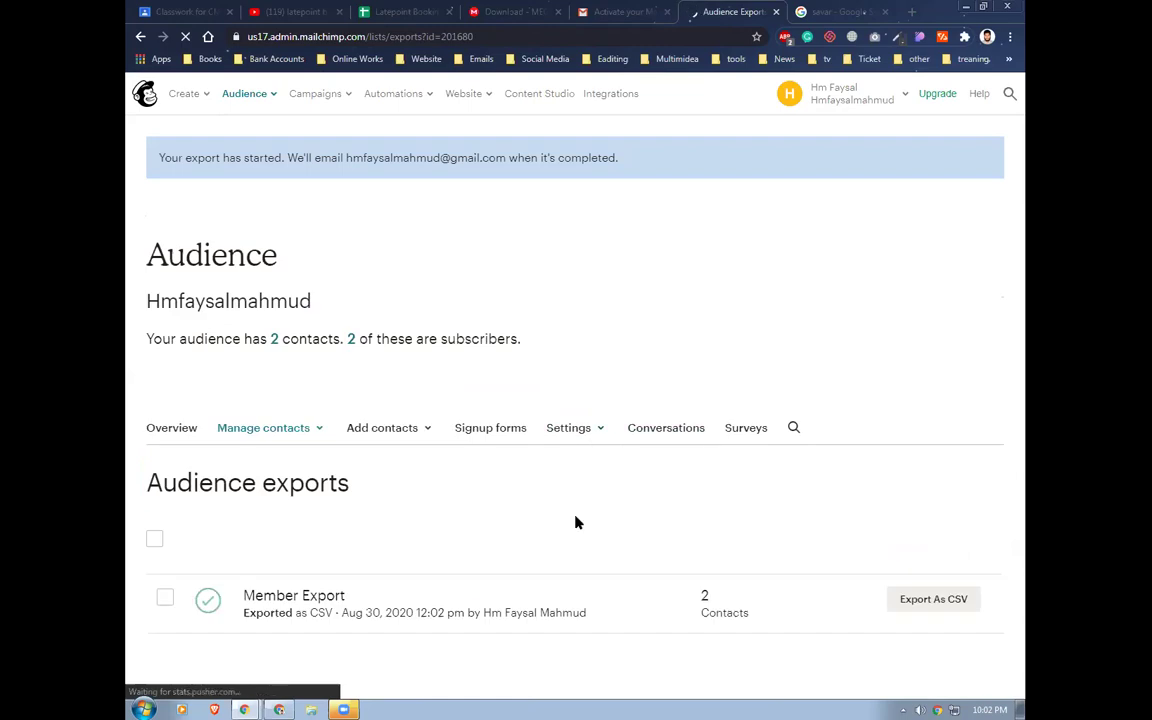
left_click(932, 602)
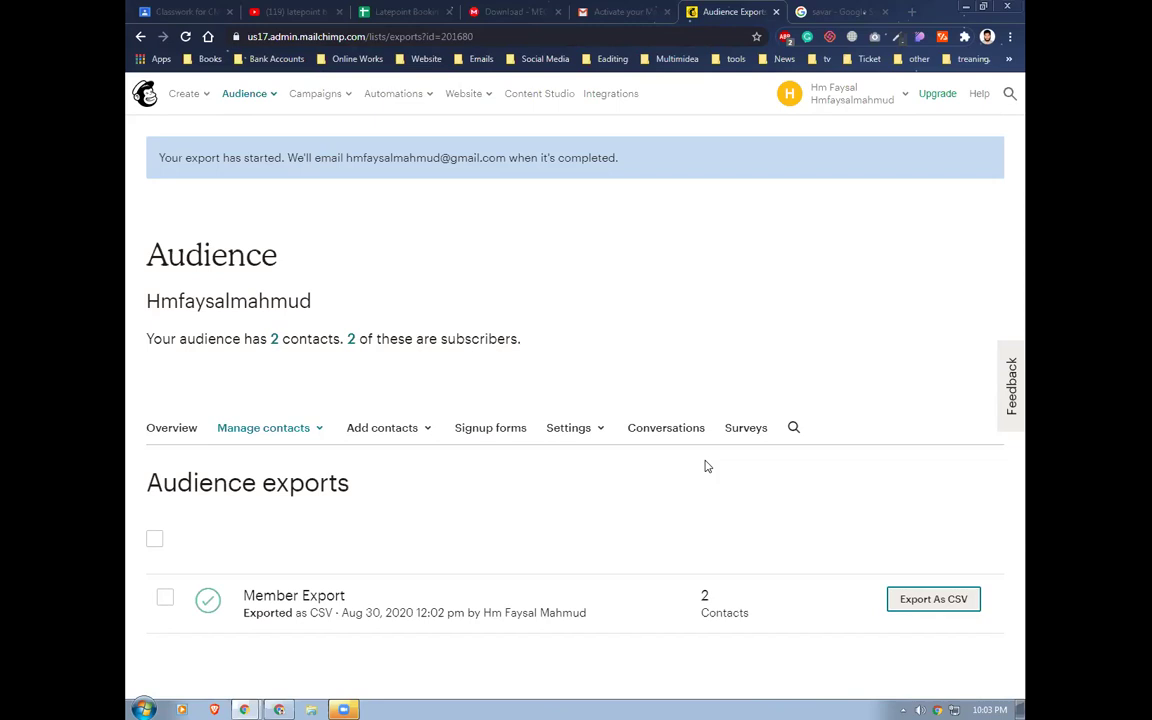
Open the Campaigns menu in the top navigation bar
left_click(329, 96)
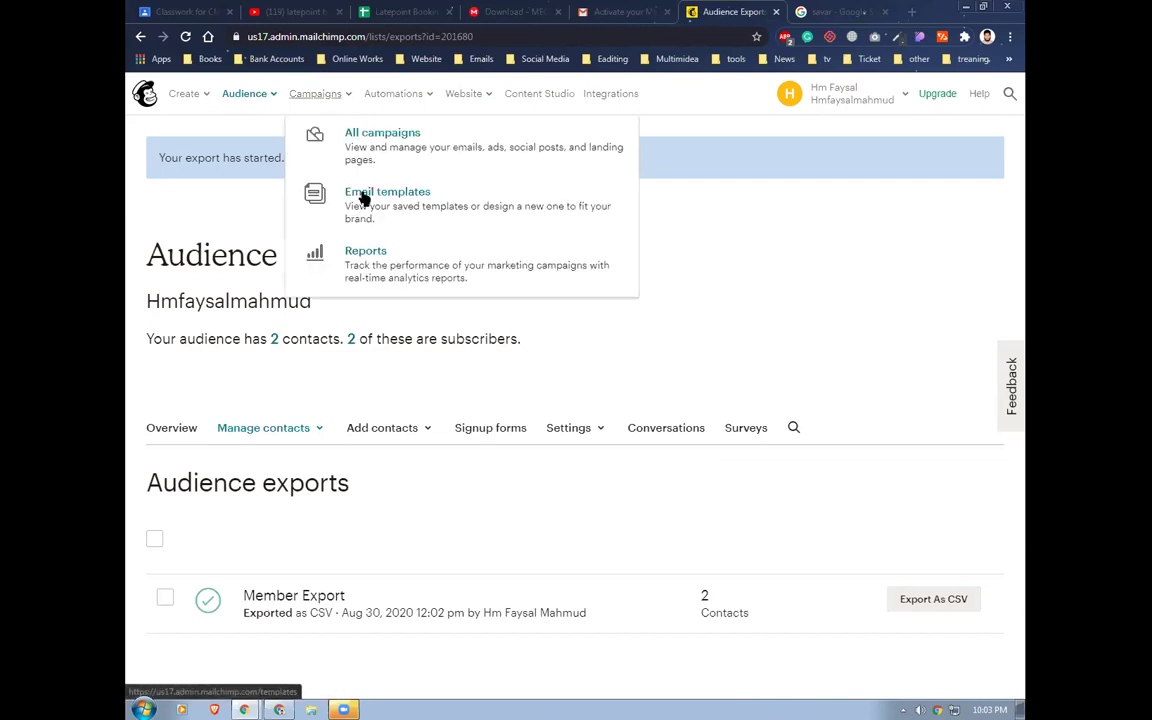
Create an automated email campaign using the Welcome new subscribers single welcome email
left_click(368, 138)
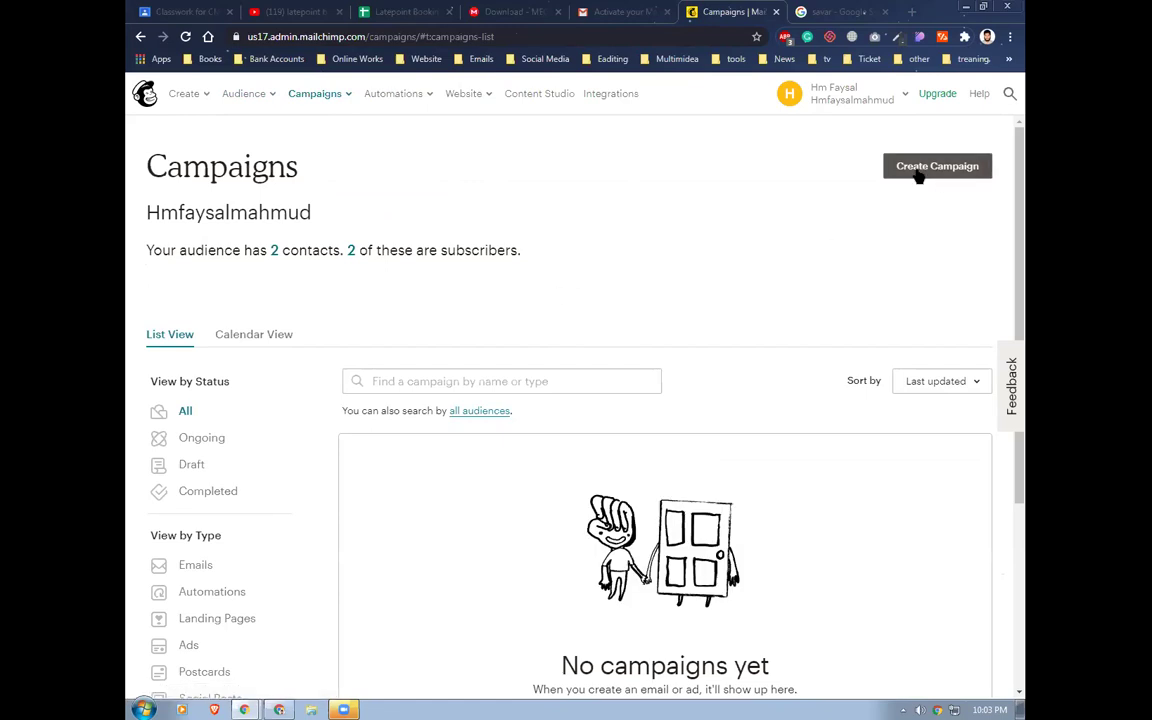
left_click(916, 172)
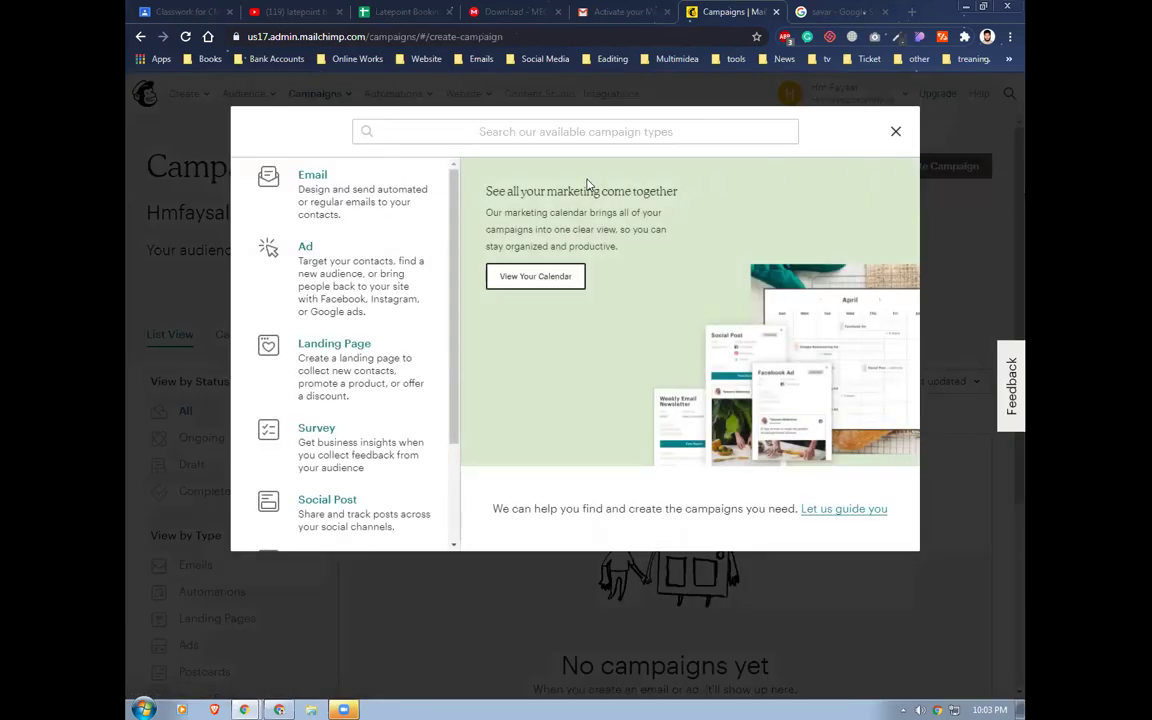
left_click(309, 175)
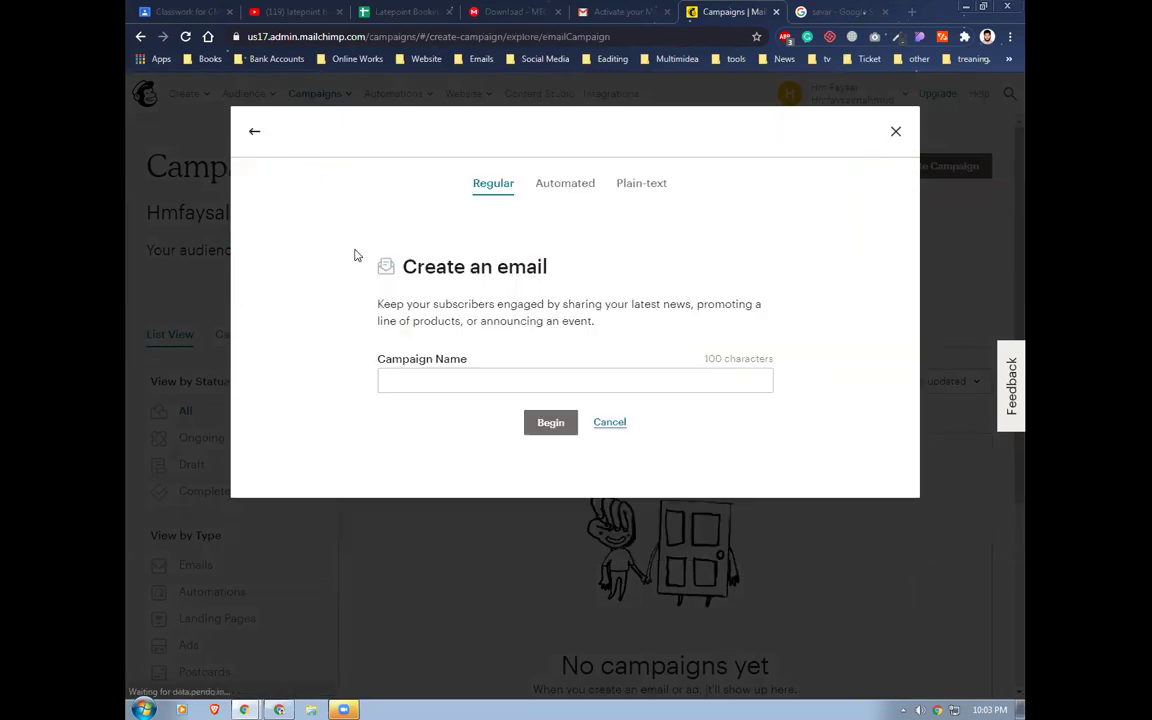
left_click(415, 381)
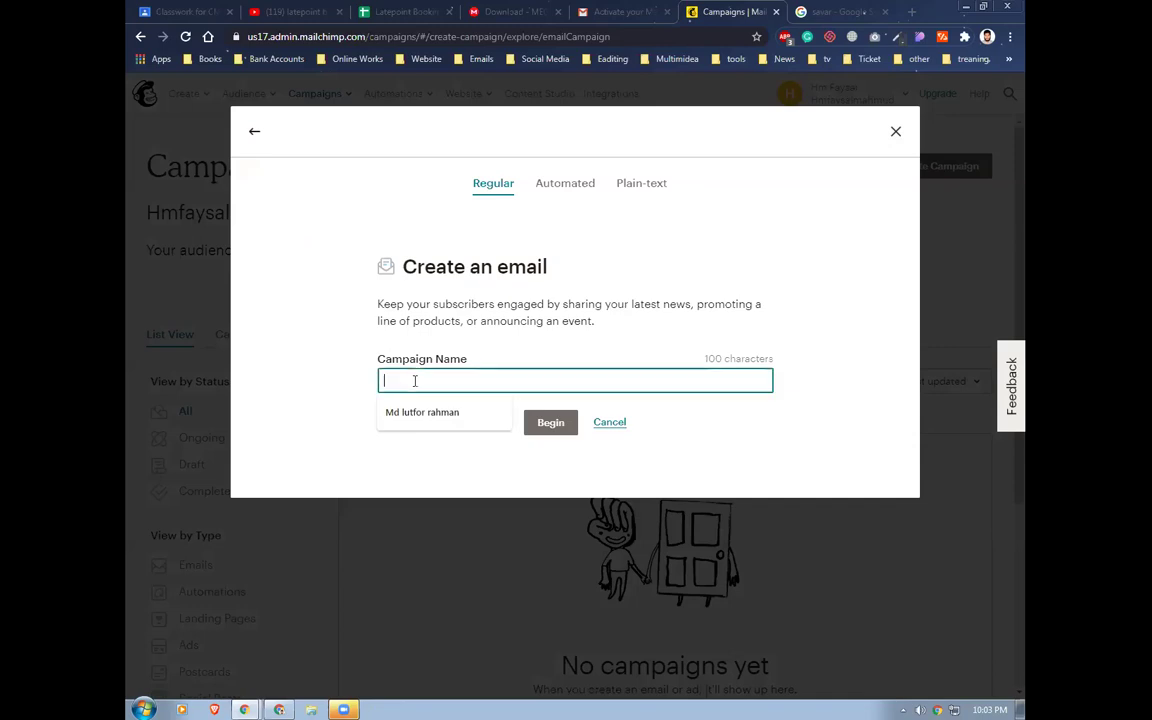
left_click(565, 184)
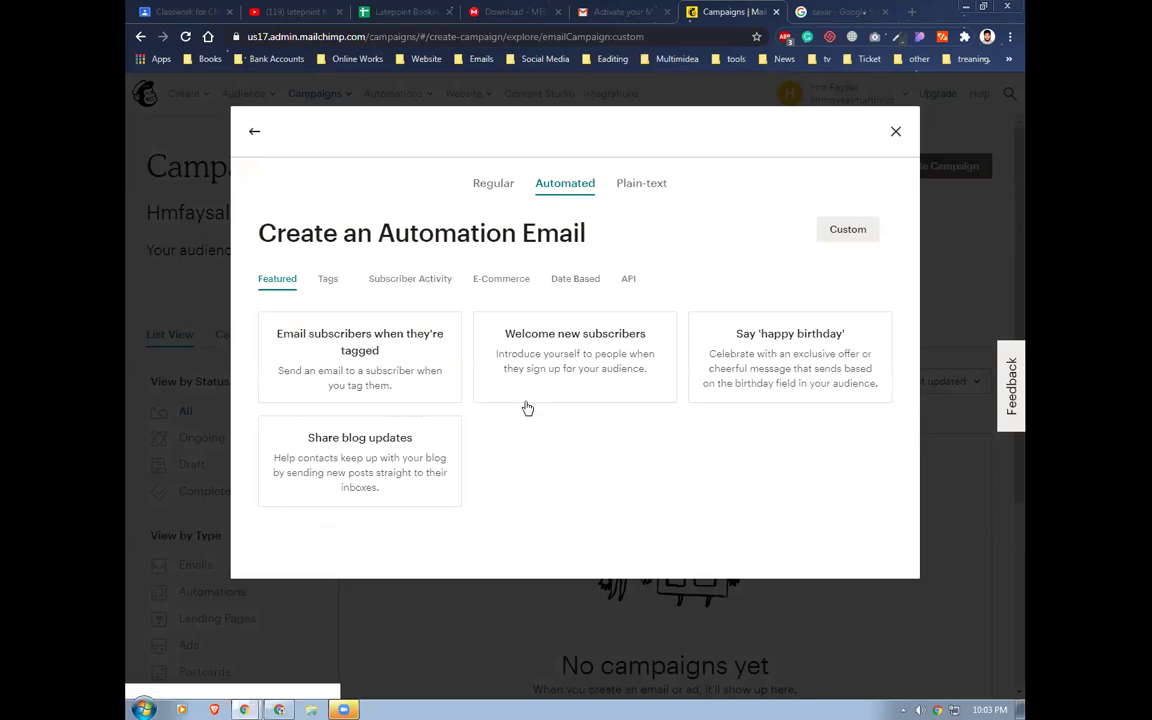
left_click(588, 346)
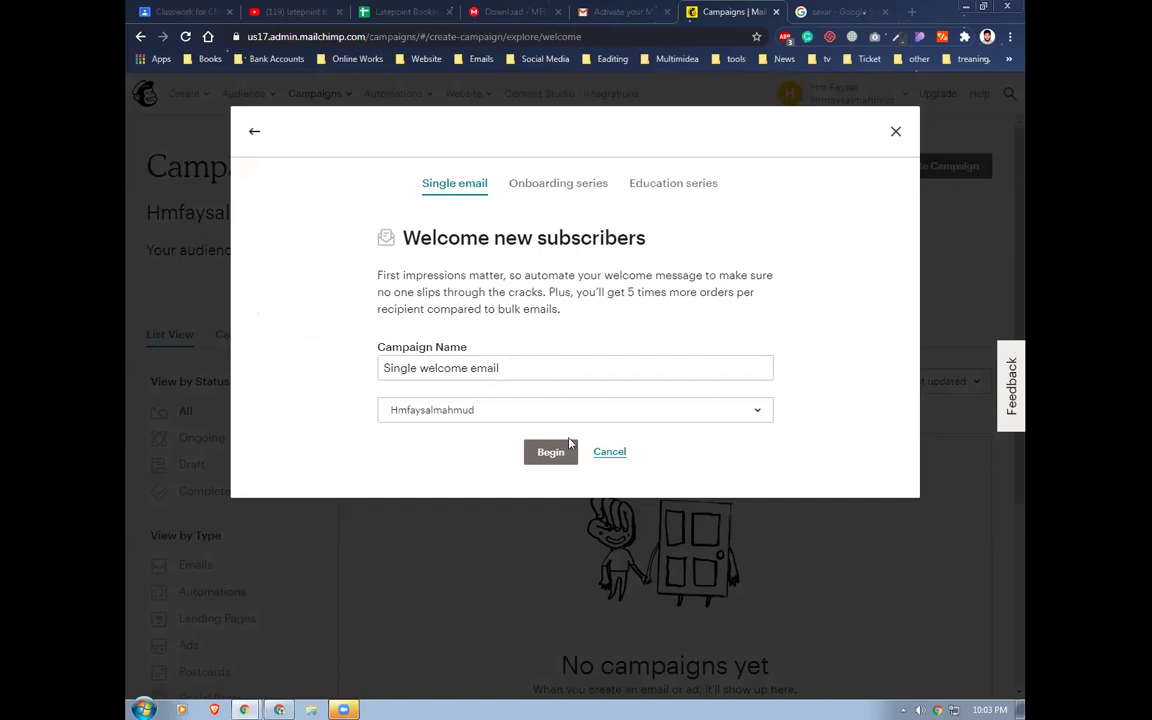
left_click(550, 455)
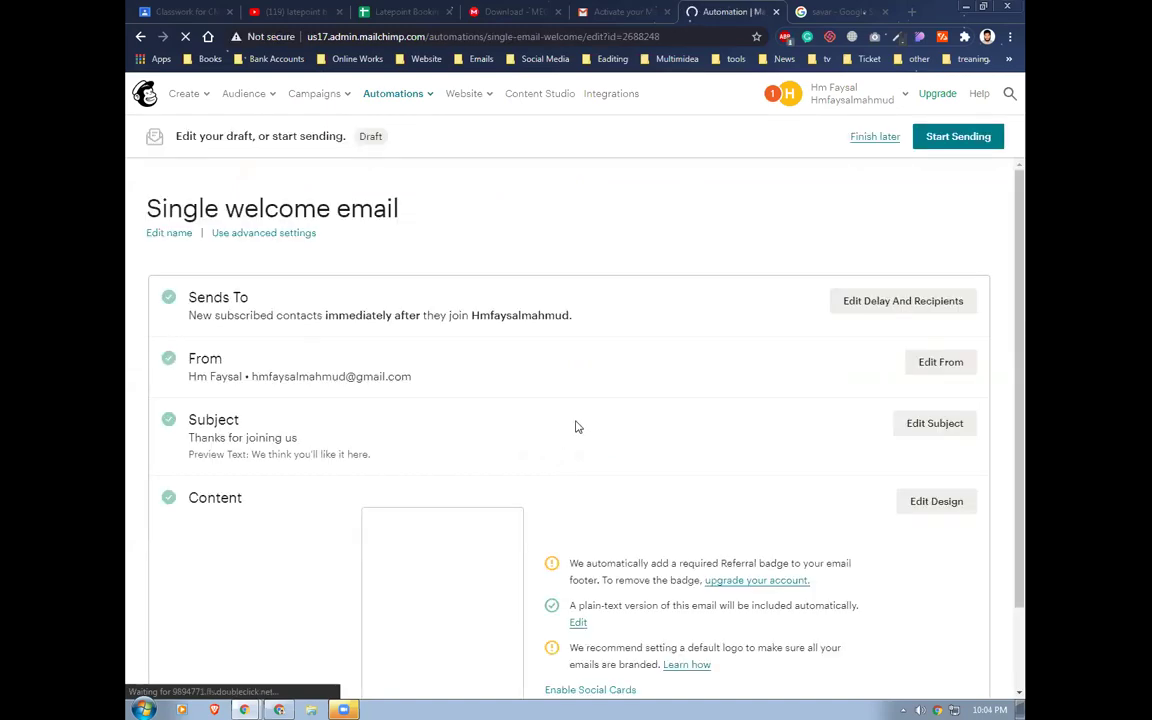
Open the Single welcome email's content in the design editor via Edit Design
scroll(585, 395, "down", 2)
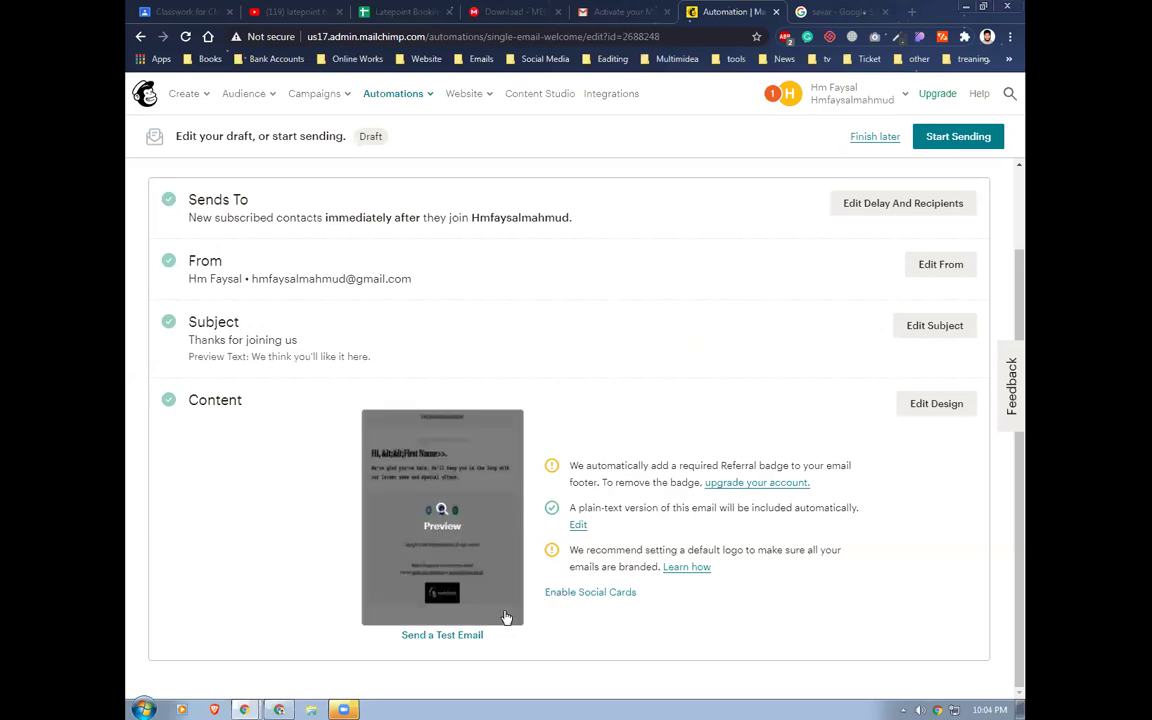
left_click(935, 403)
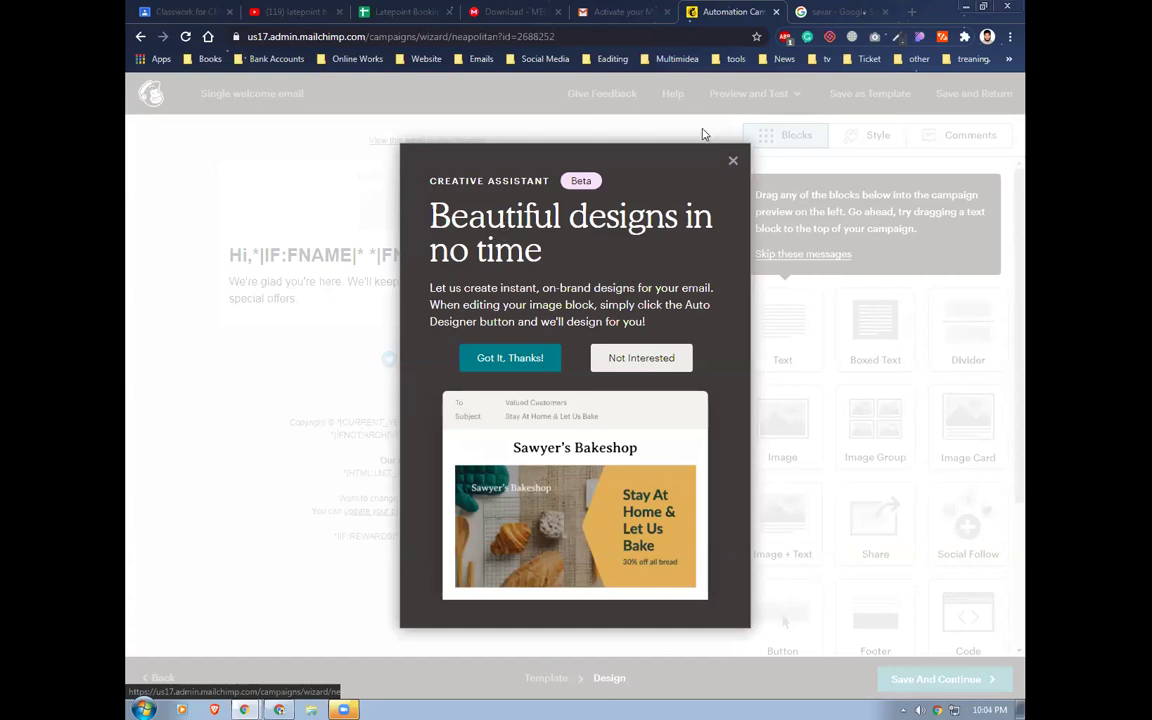
Dismiss the Creative Assistant notice and remove the first-name merge tags from the greeting
left_click(732, 161)
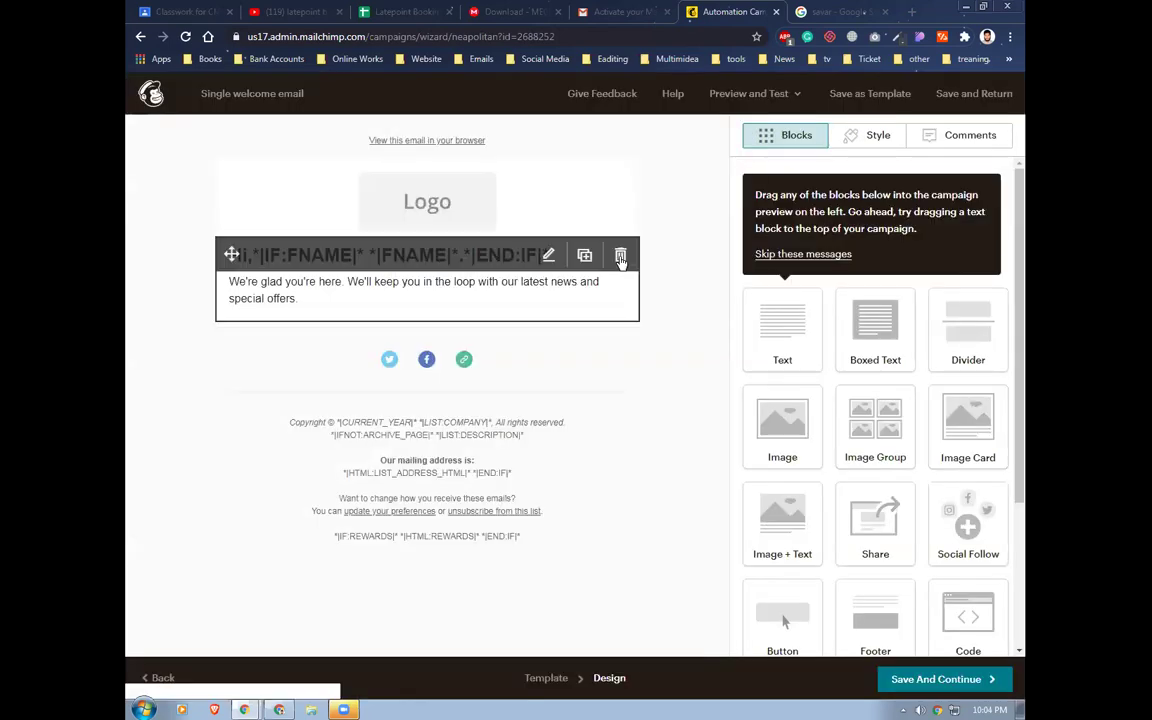
mouse_move(436, 245)
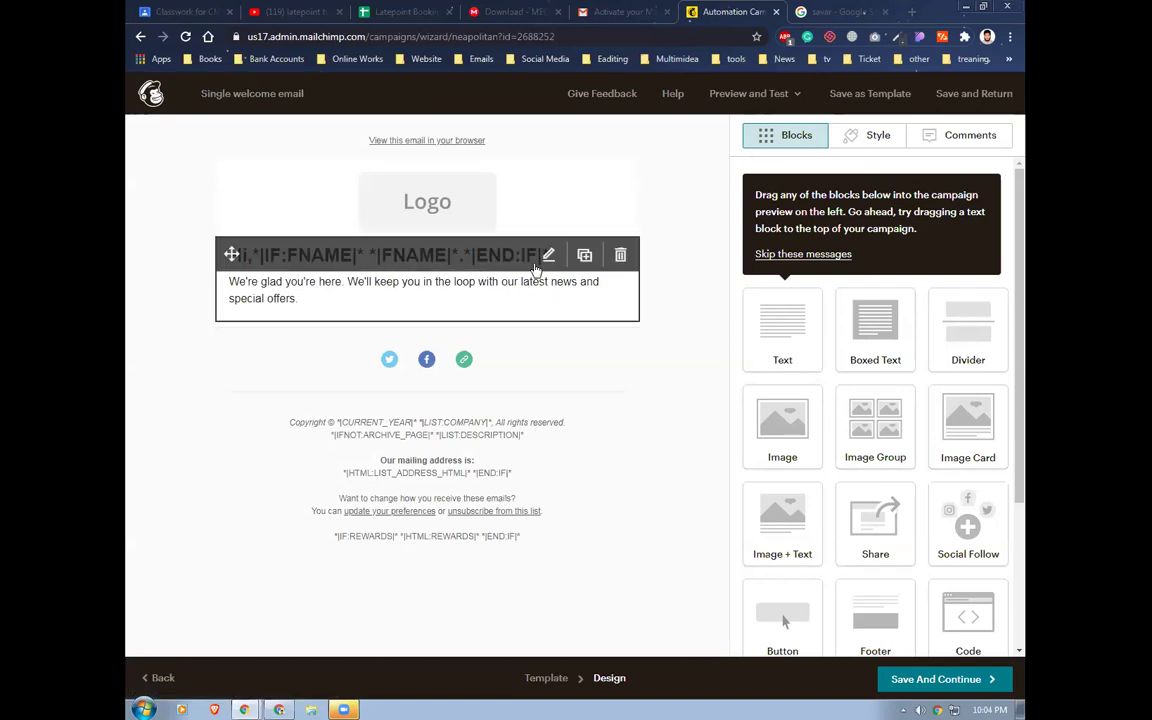
left_click(548, 255)
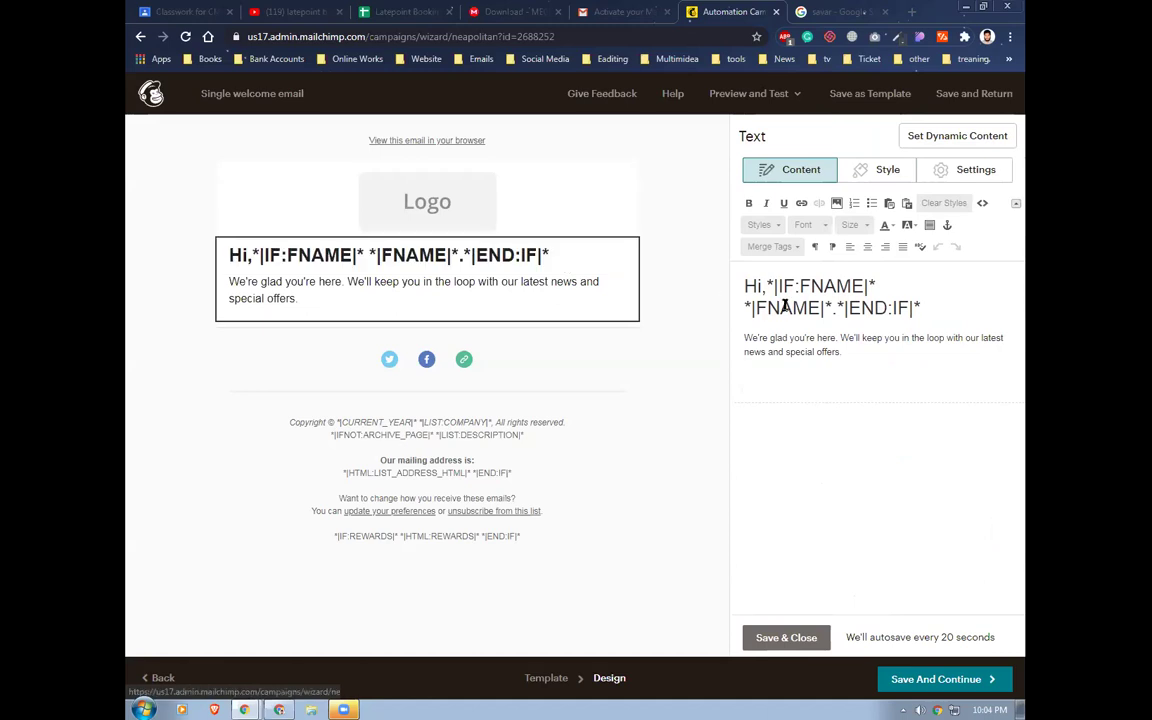
left_click_drag(774, 287, 934, 307)
key("BackSpace")
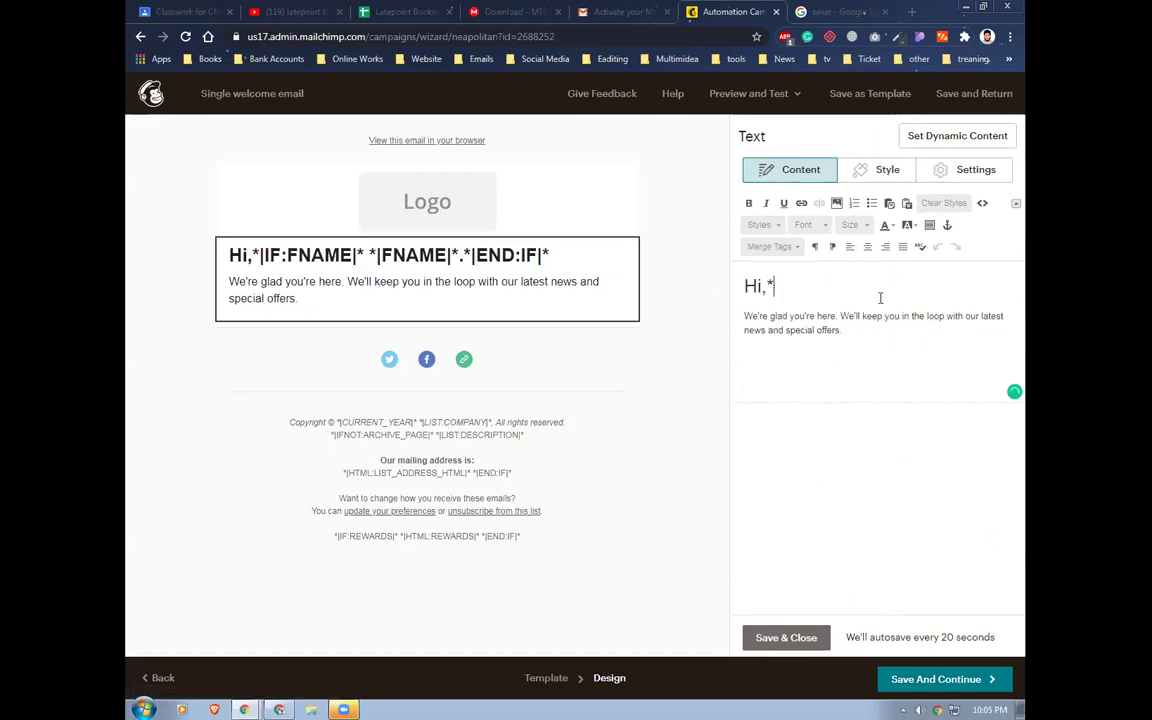
key("BackSpace")
key("BackSpace")
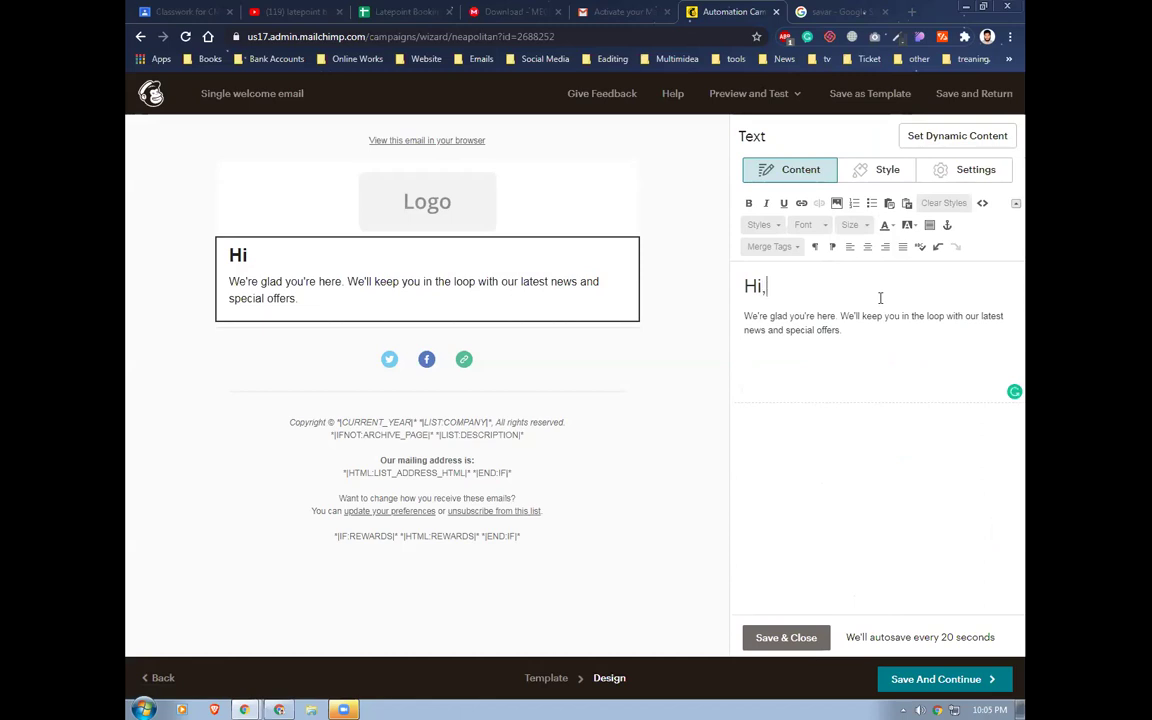
Replace the default paragraph with 'Hi, thanks for subscribing' and begin editing the logo image
left_click_drag(737, 314, 842, 341)
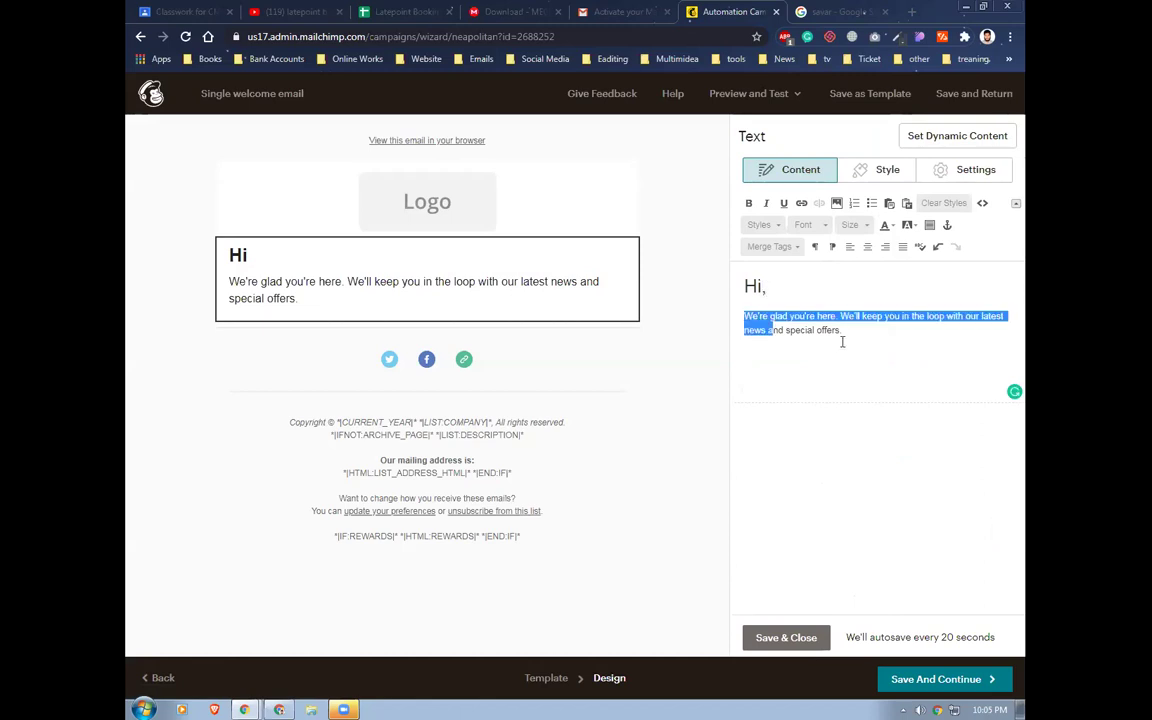
type("thanks for subscribing")
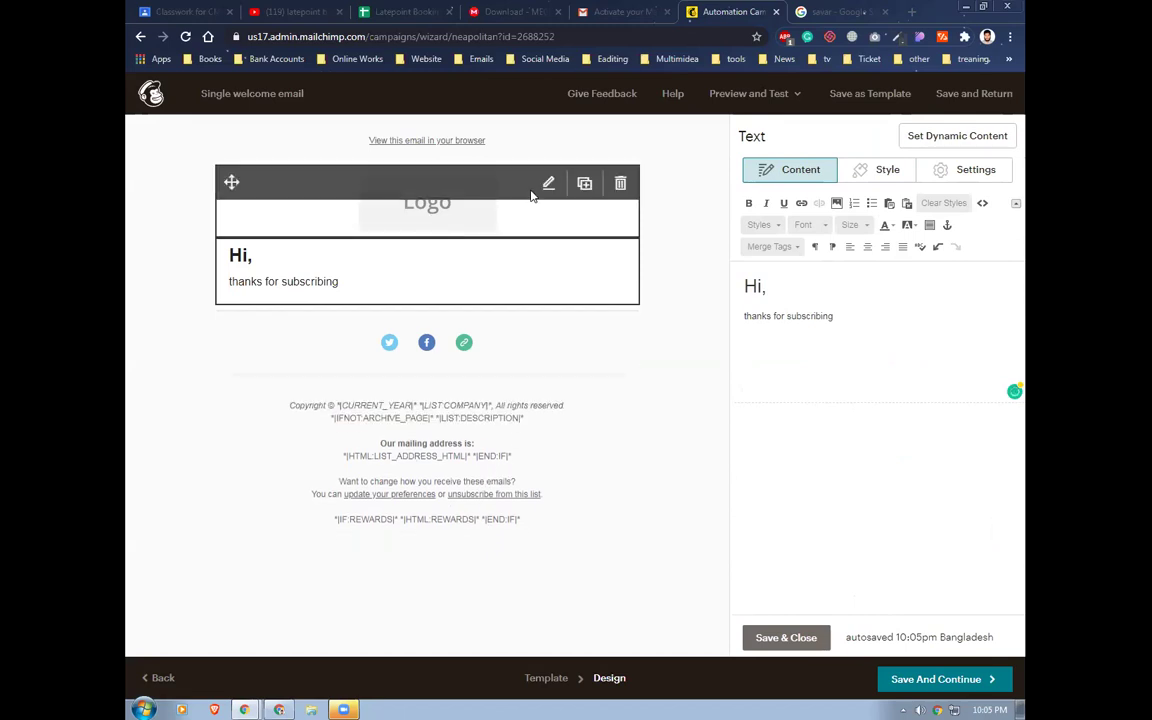
left_click(550, 185)
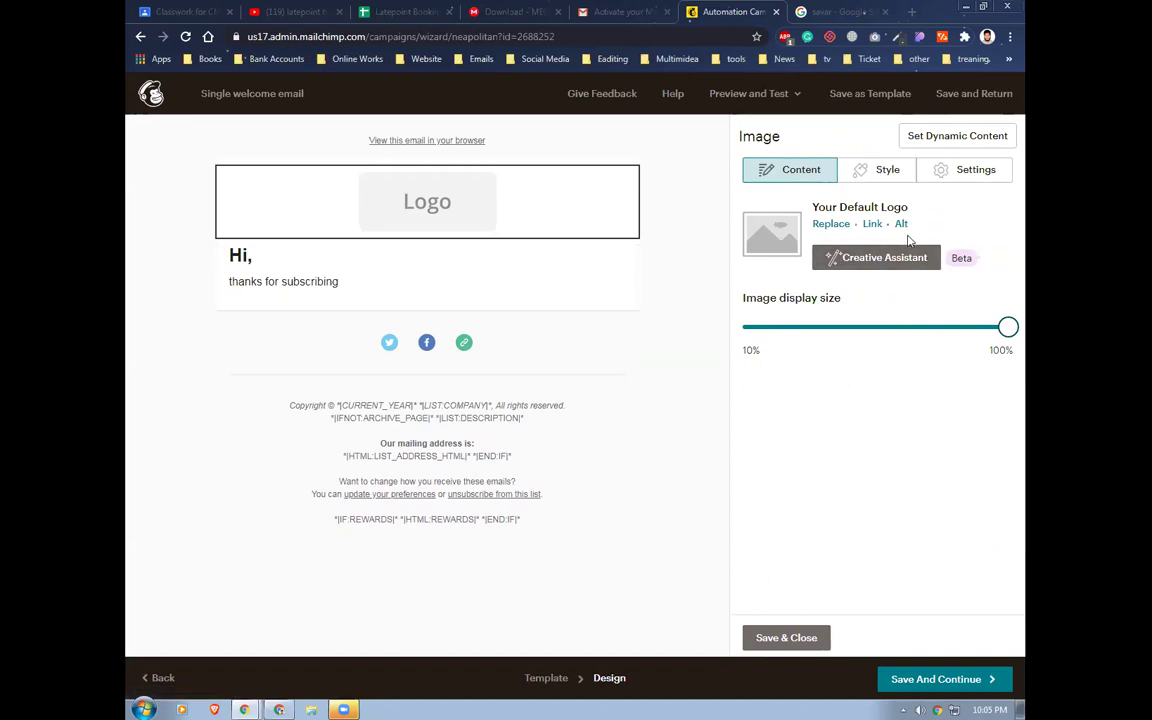
Replace the logo with the roti-maker photo 10.jpg, then save the design and continue
left_click(824, 224)
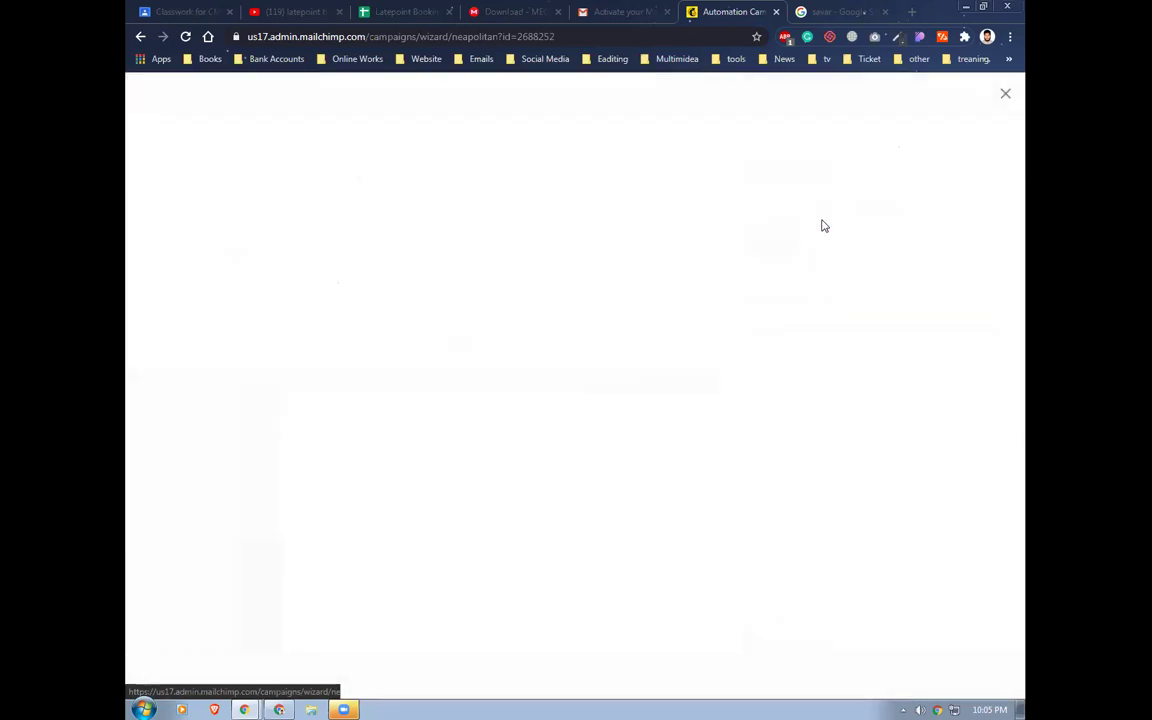
left_click(328, 282)
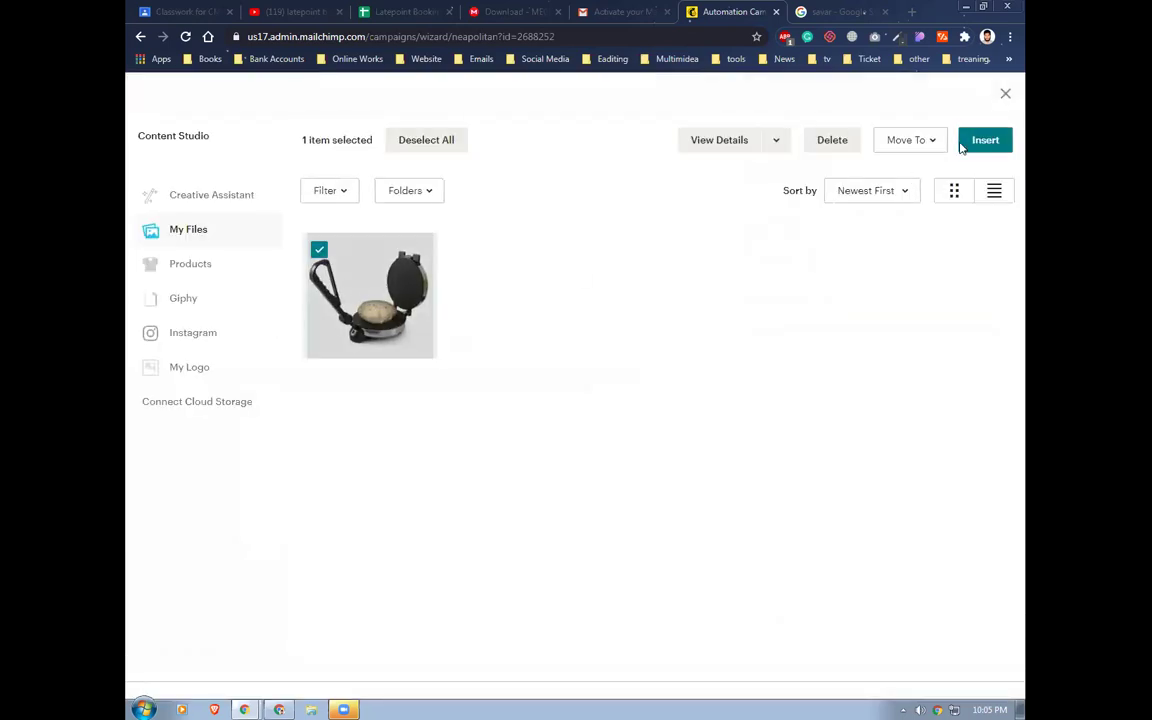
left_click(985, 141)
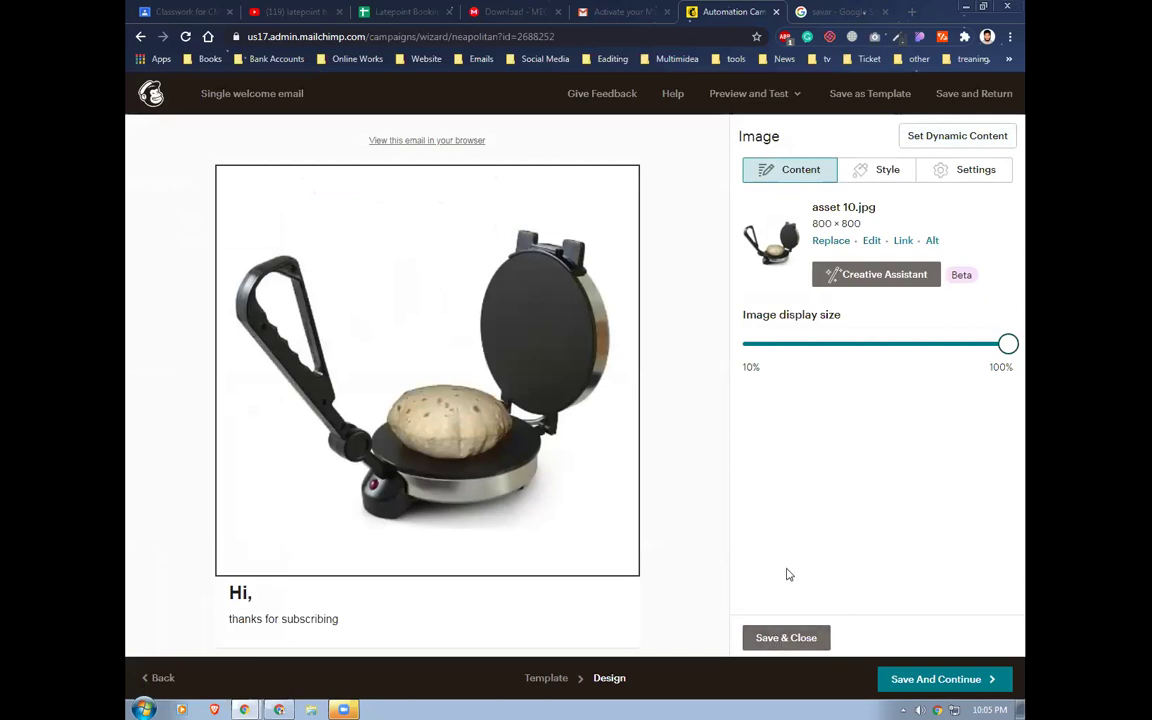
left_click(780, 637)
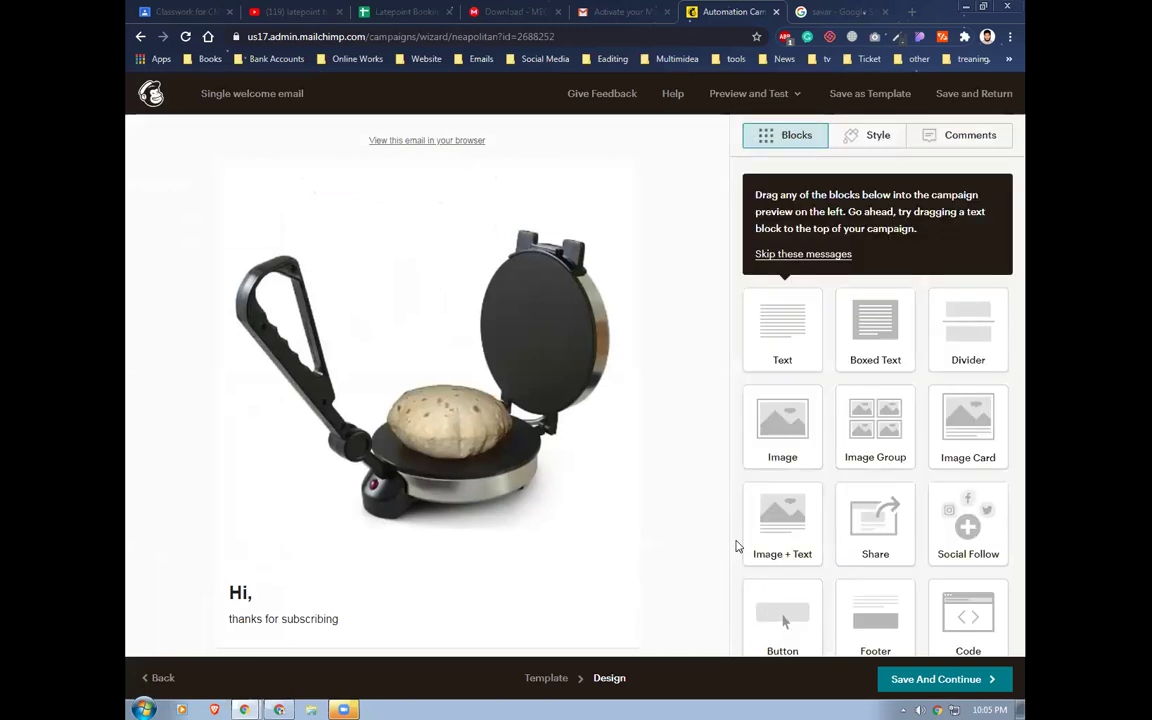
scroll(687, 401, "down", 2)
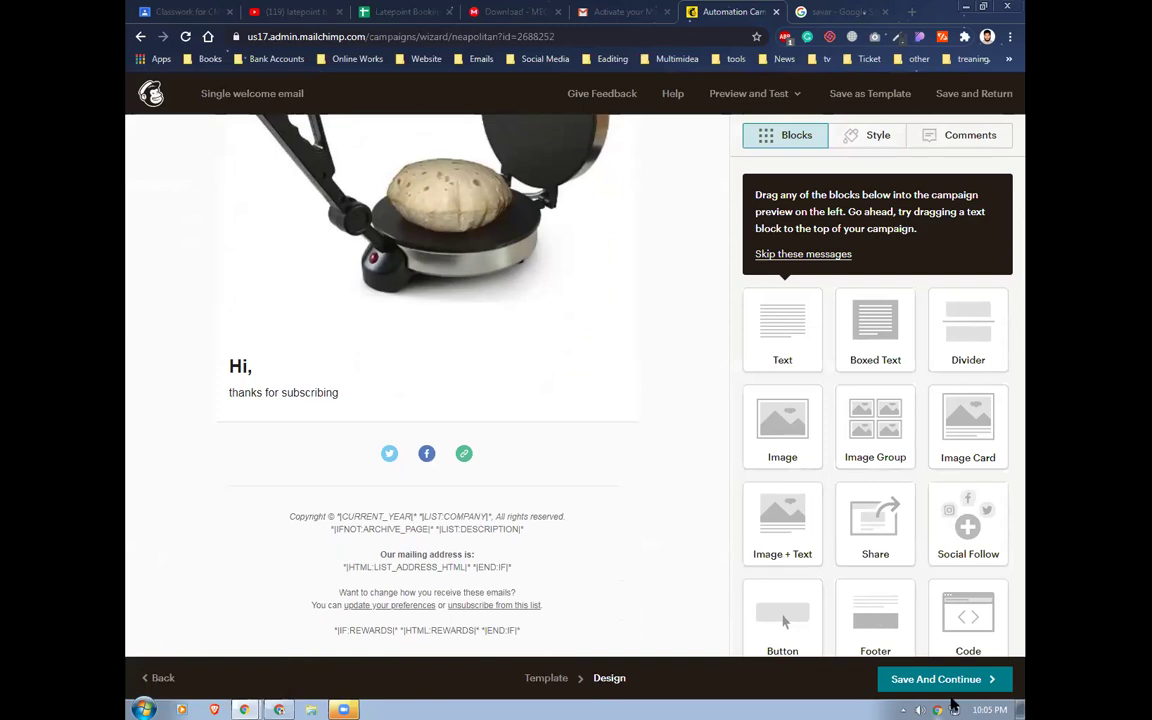
left_click(947, 680)
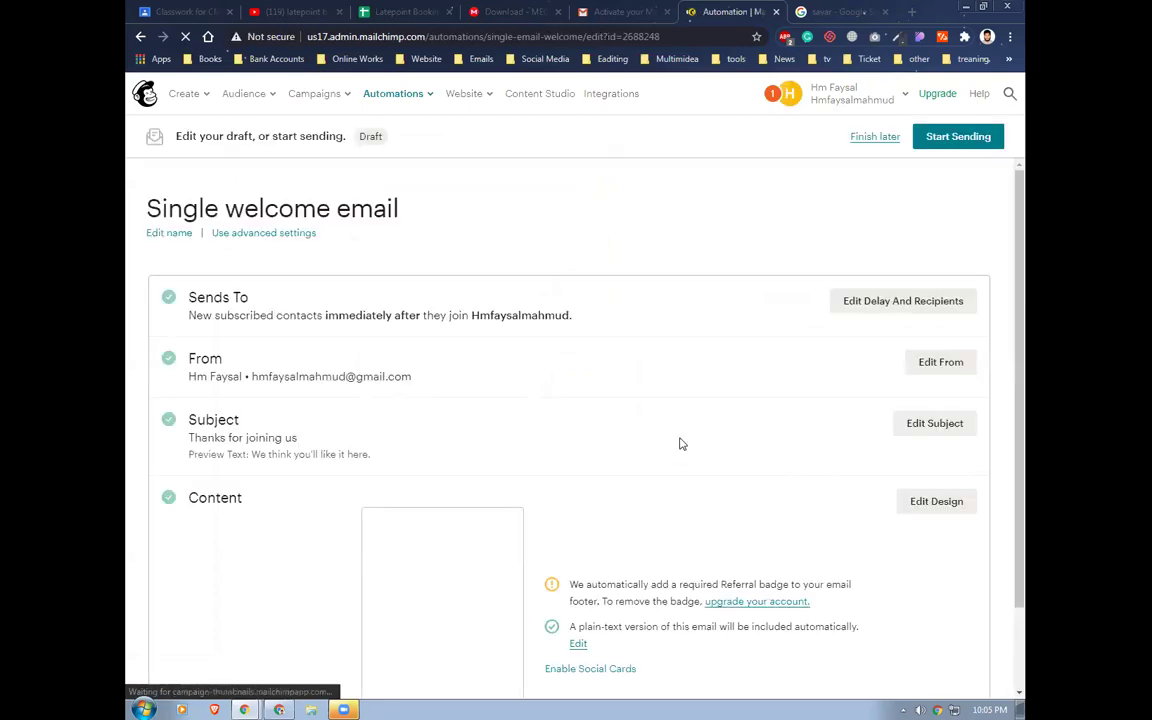
Keep the send delay at Immediately after signup, save it, then choose Start Sending
scroll(650, 442, "down", 1)
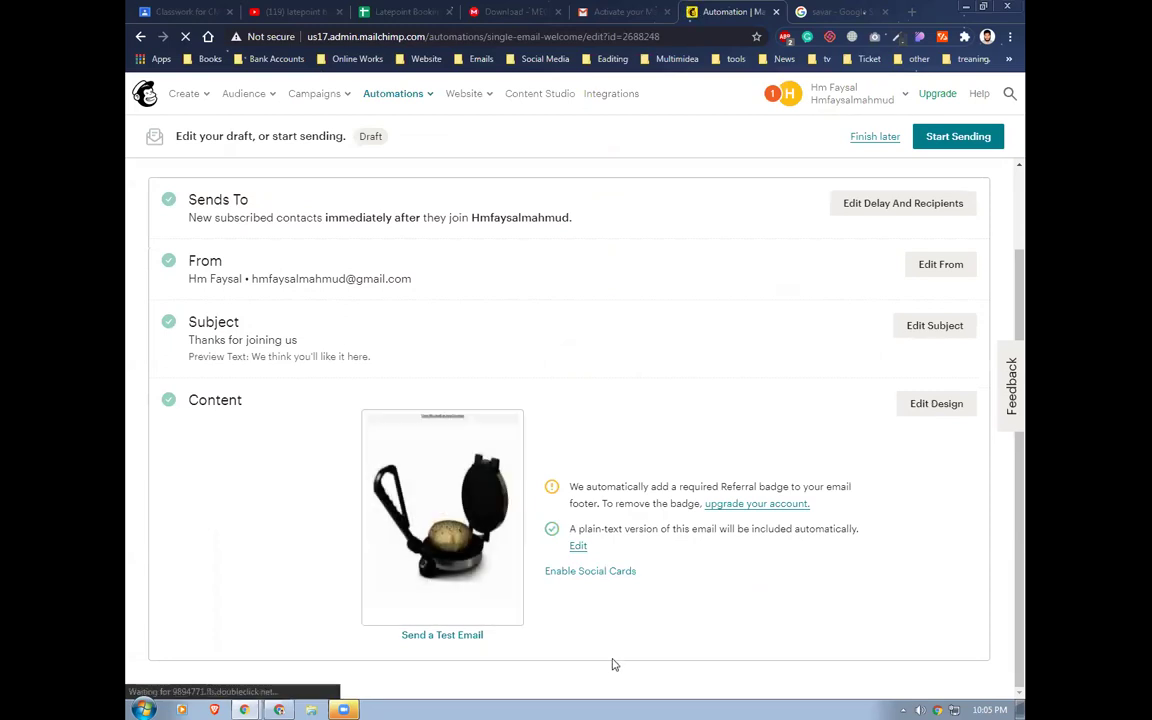
scroll(830, 332, "up", 1)
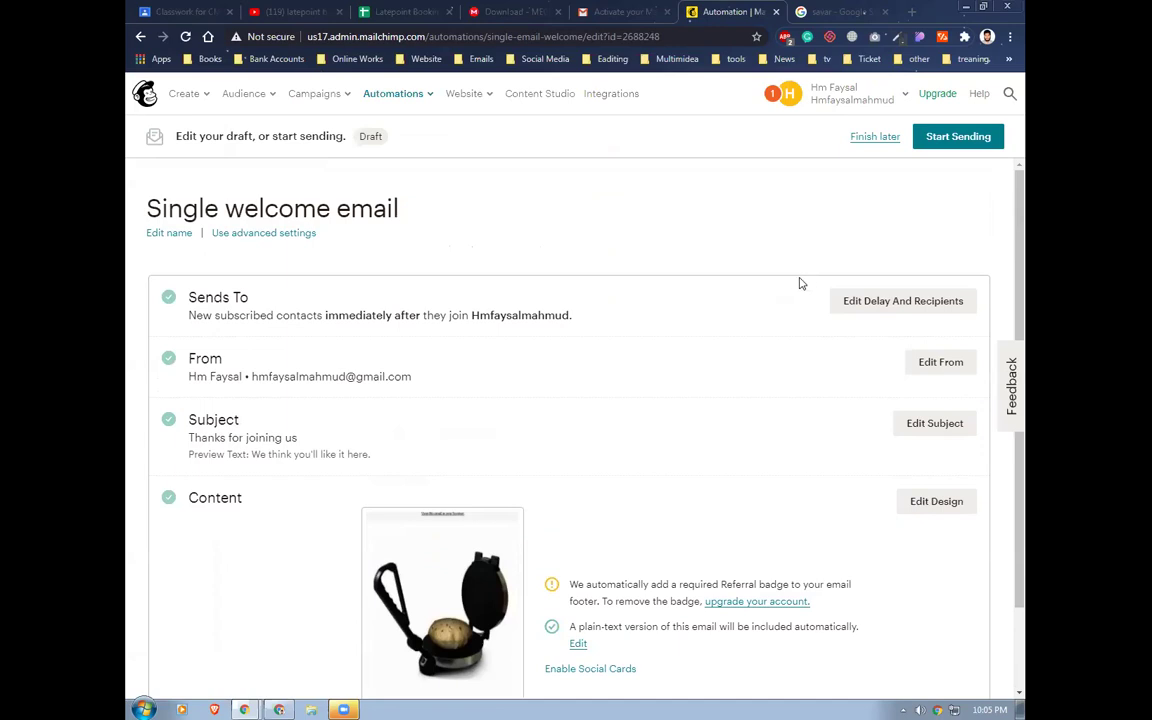
scroll(799, 285, "down", 1)
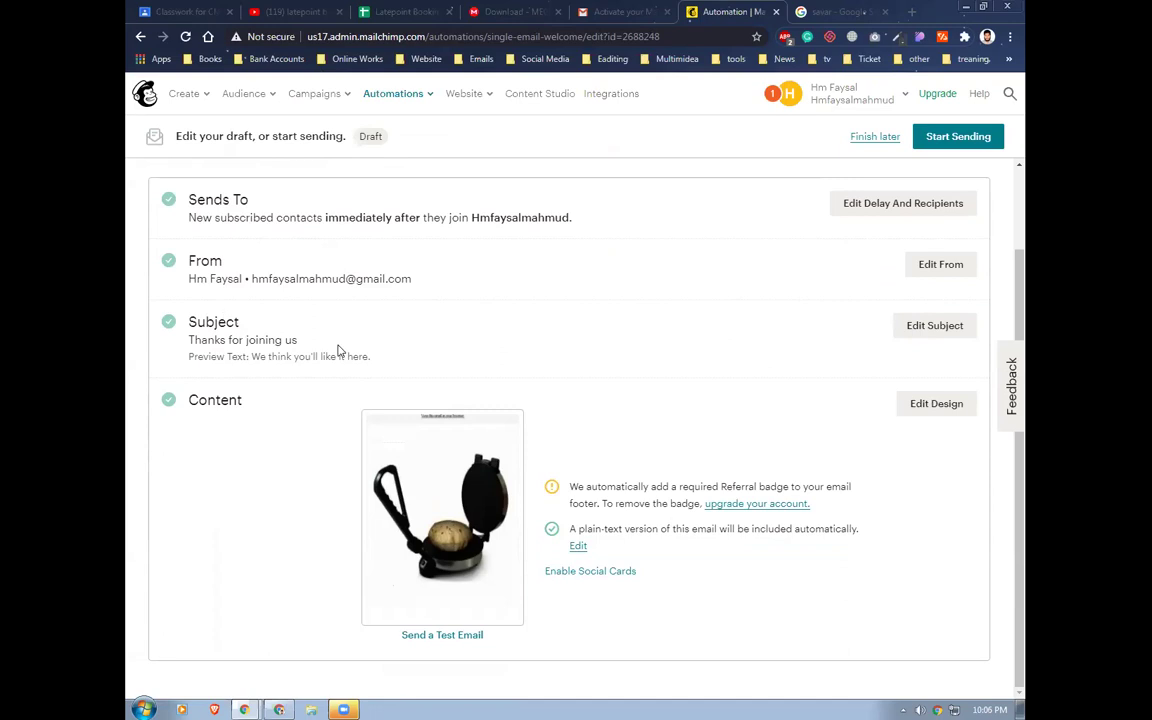
scroll(345, 349, "up", 1)
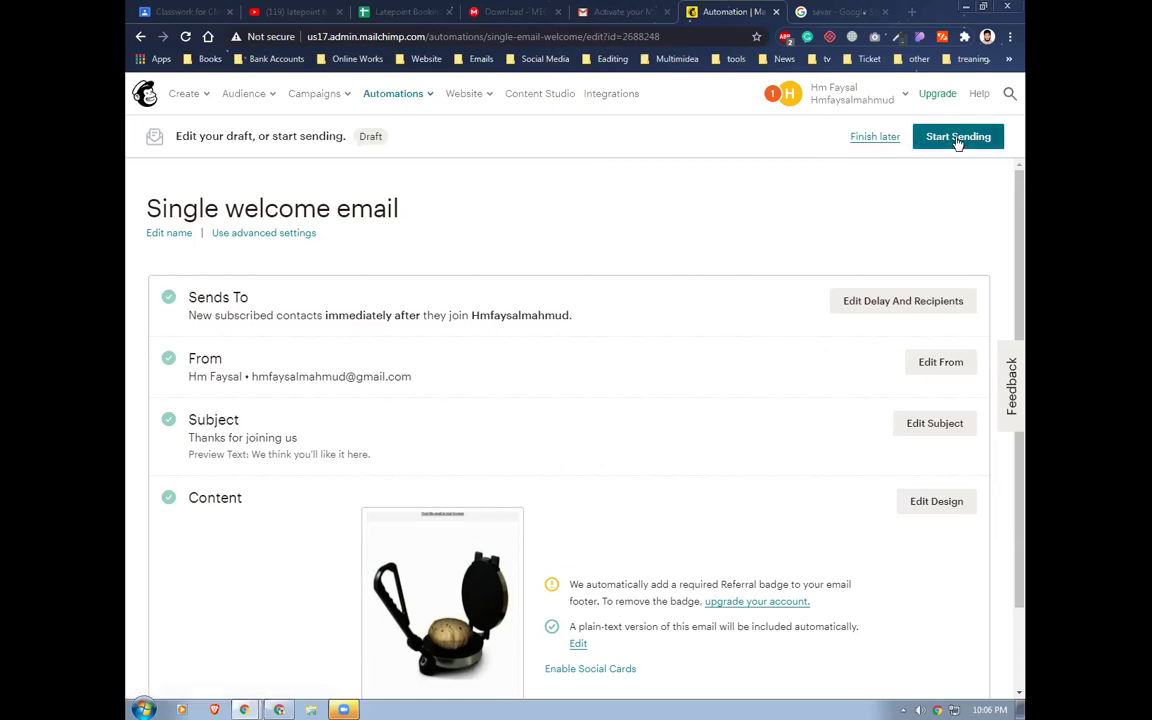
left_click(905, 302)
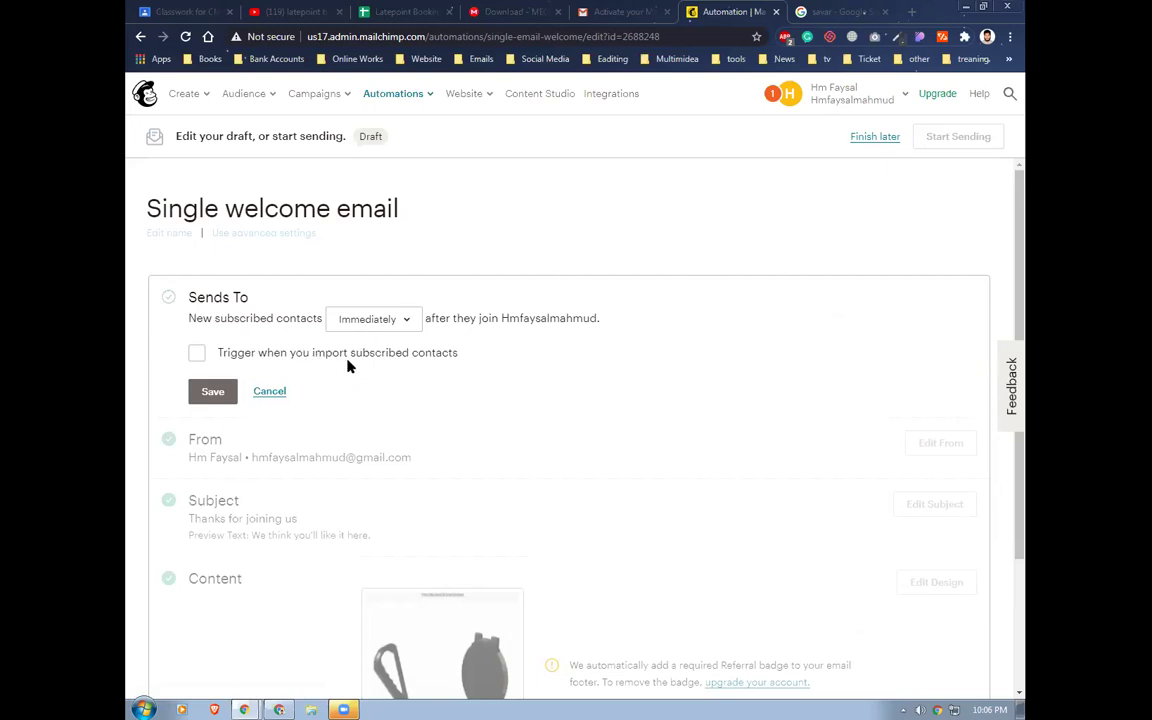
left_click(408, 320)
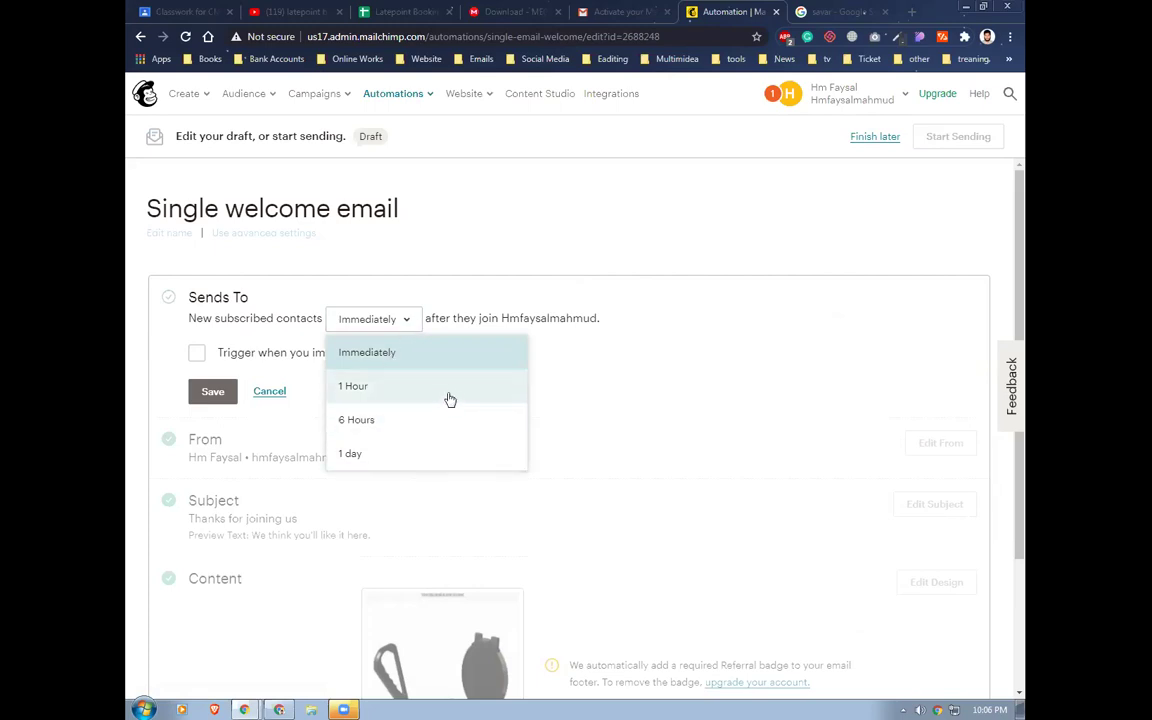
left_click(450, 354)
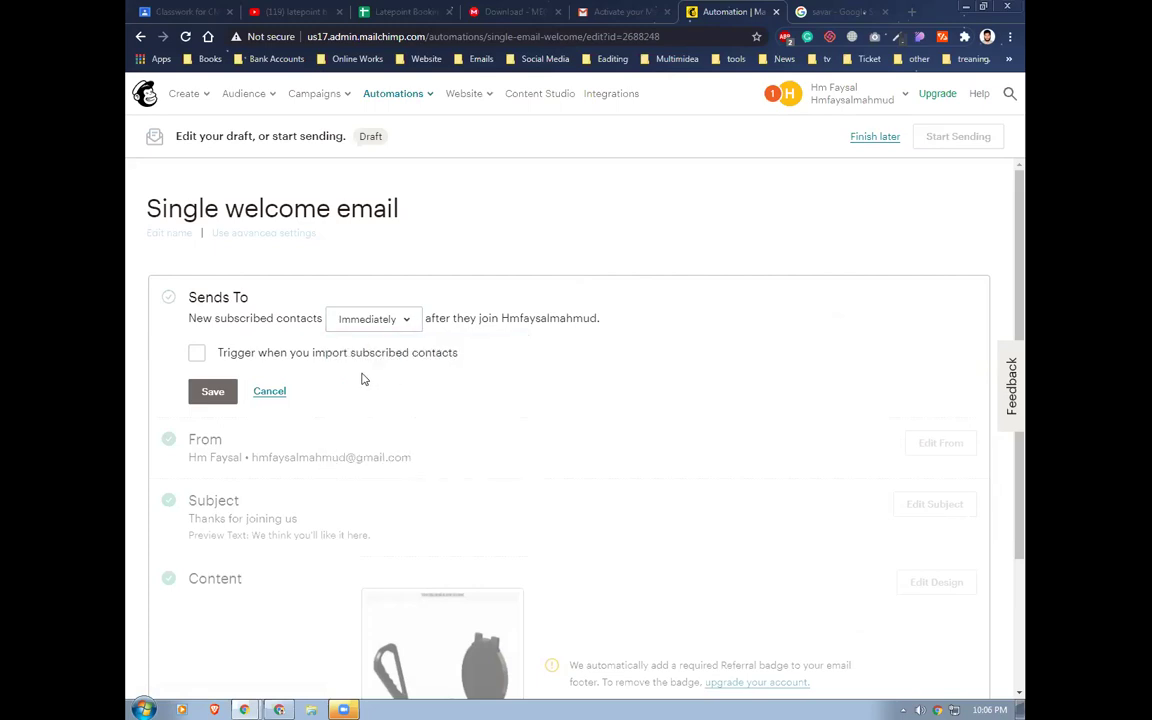
left_click(213, 393)
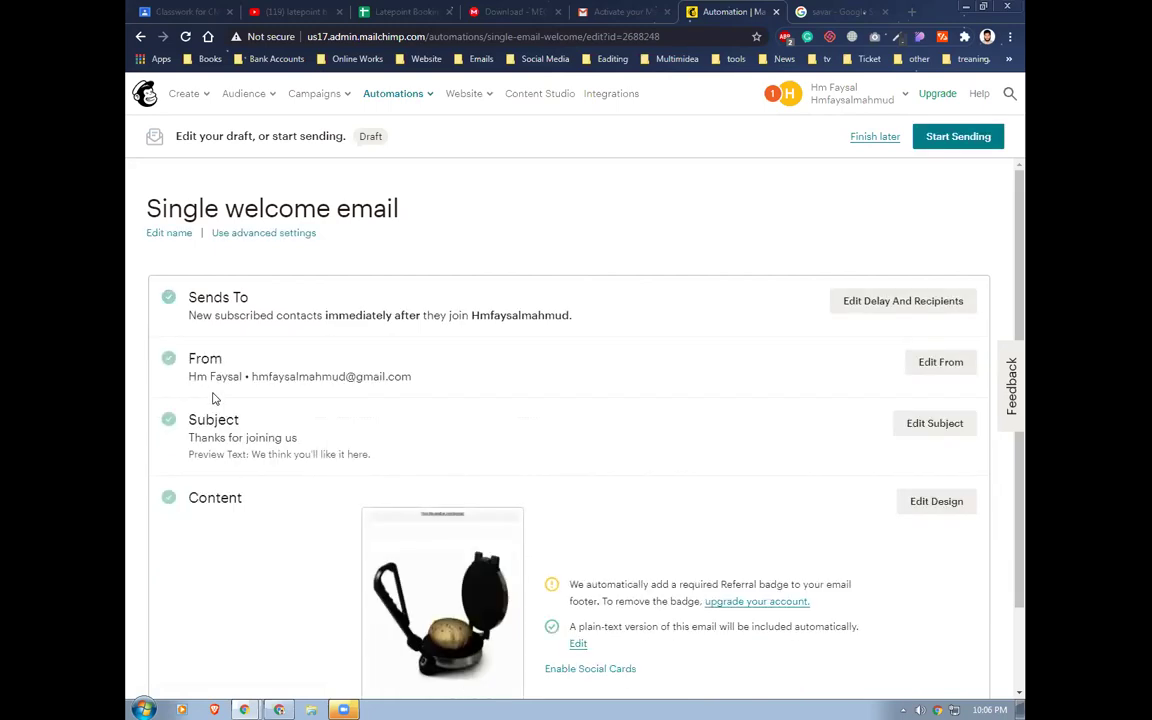
left_click(937, 139)
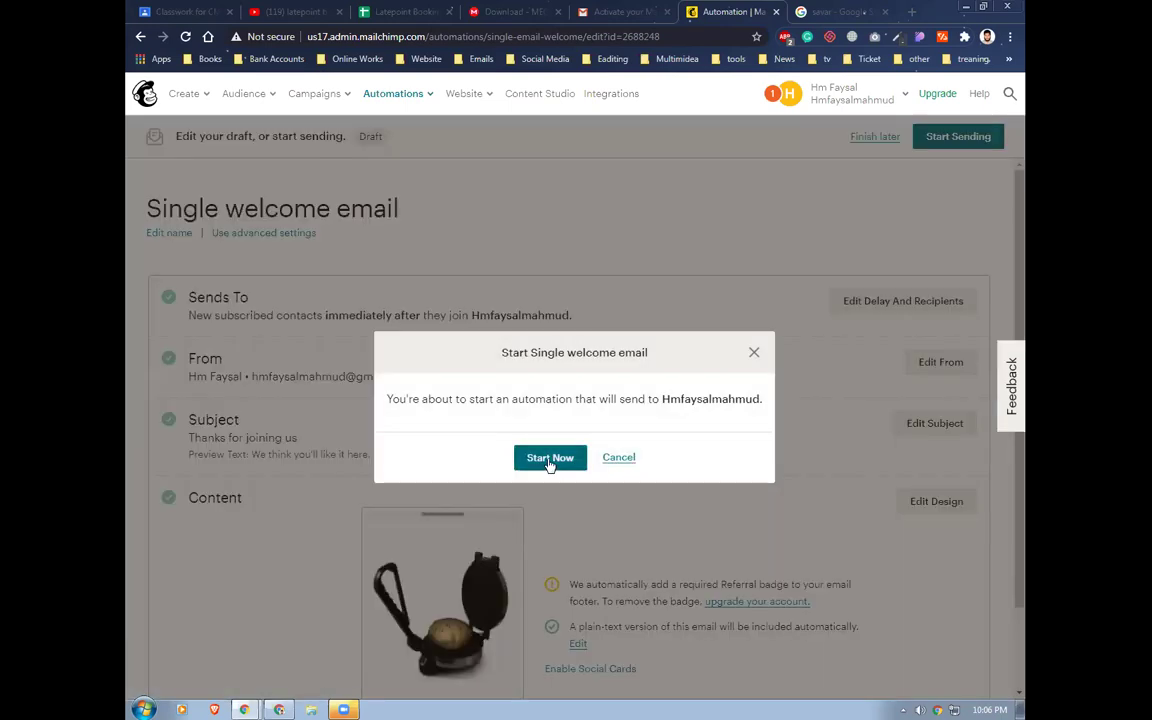
Start the welcome automation now, then reload the WordPress site in the incognito window
left_click(548, 461)
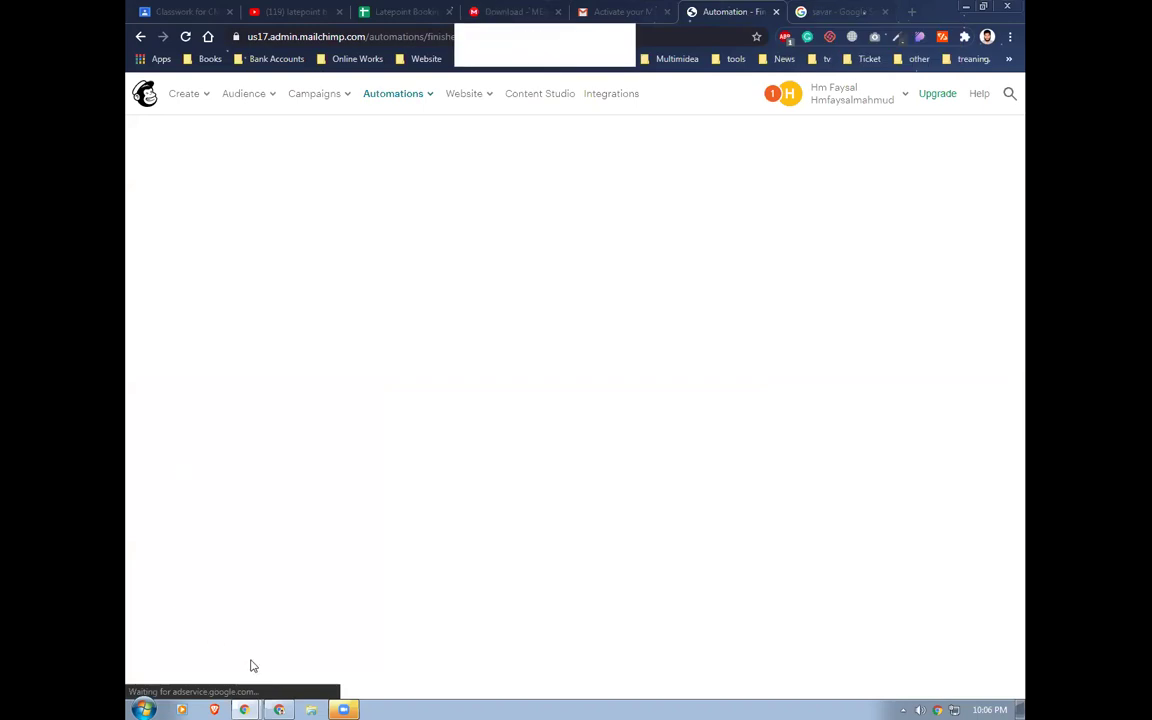
mouse_move(279, 706)
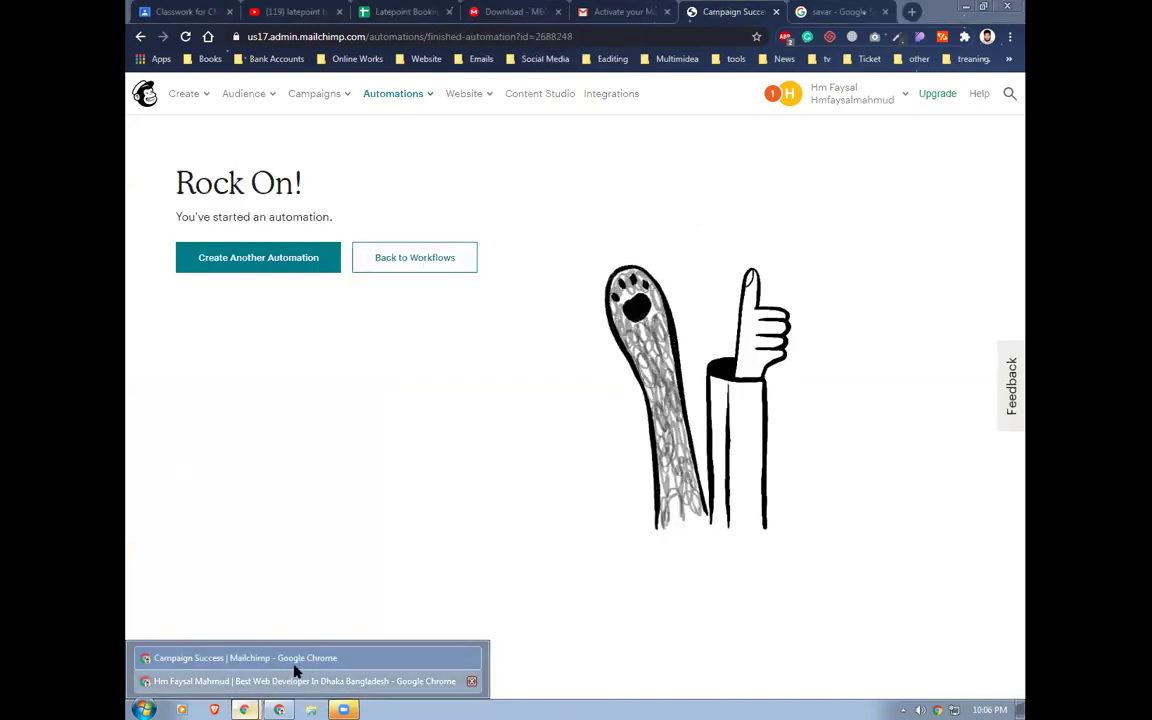
left_click(296, 680)
left_click(181, 37)
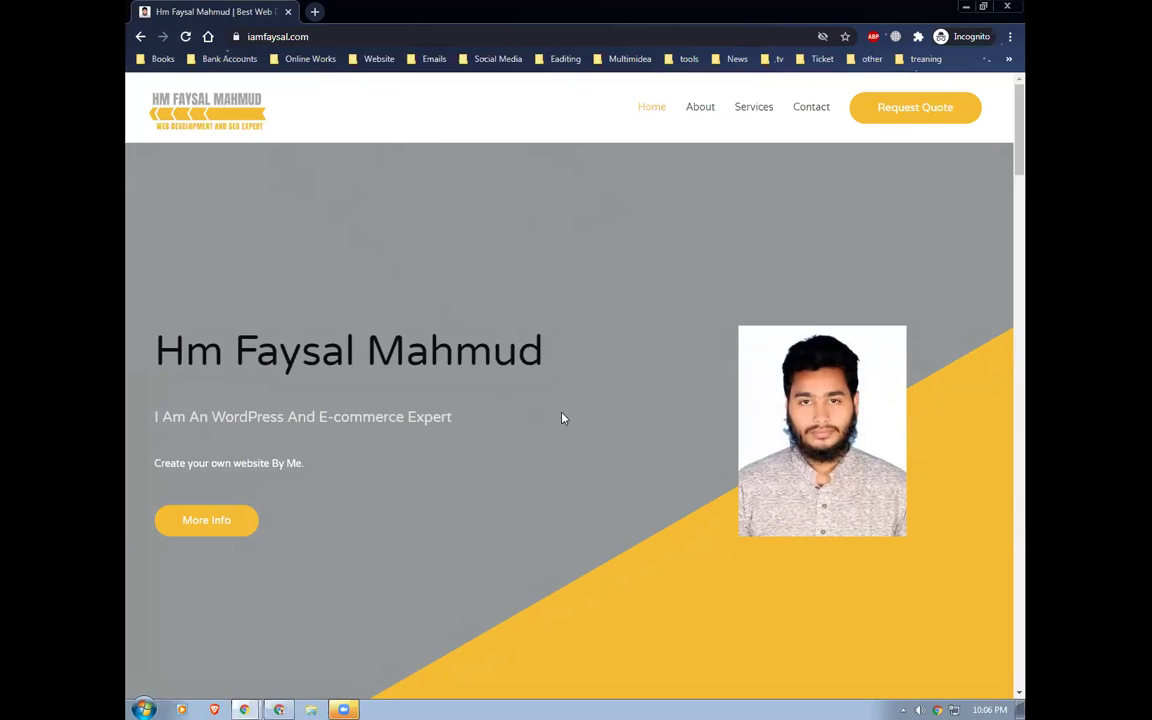
Reopen the copied site address in a fresh incognito window
left_click(325, 36)
key("ctrl+c")
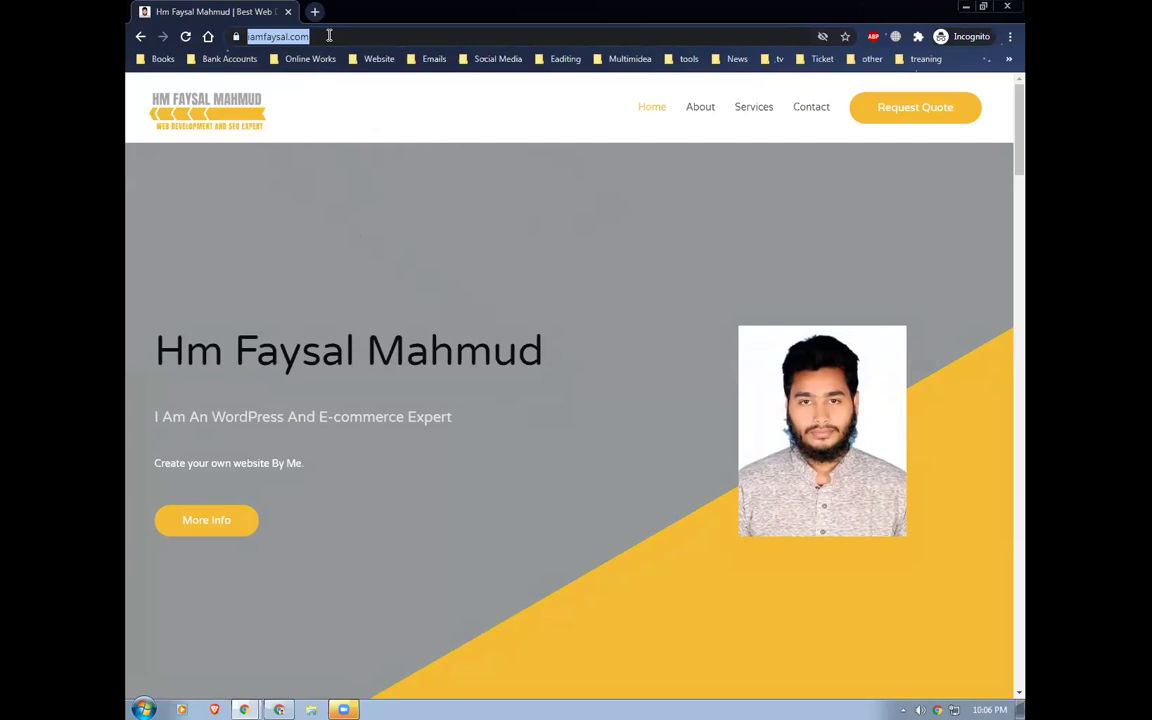
key("alt+Tab")
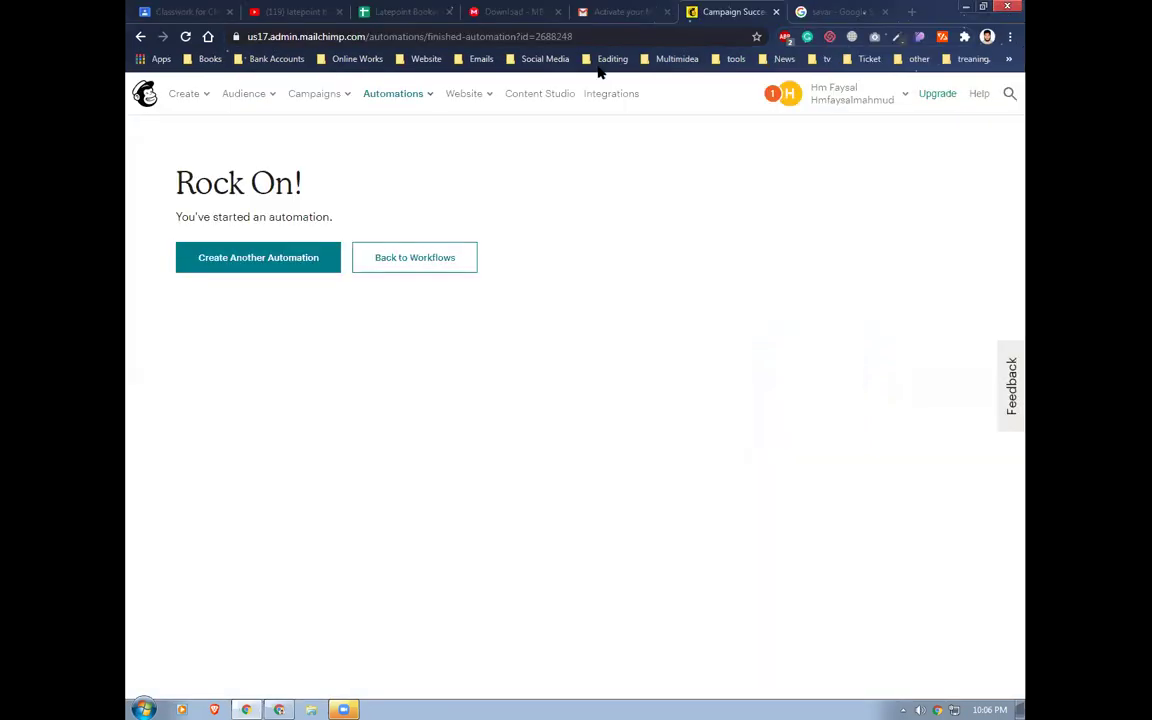
key("ctrl+shift+n")
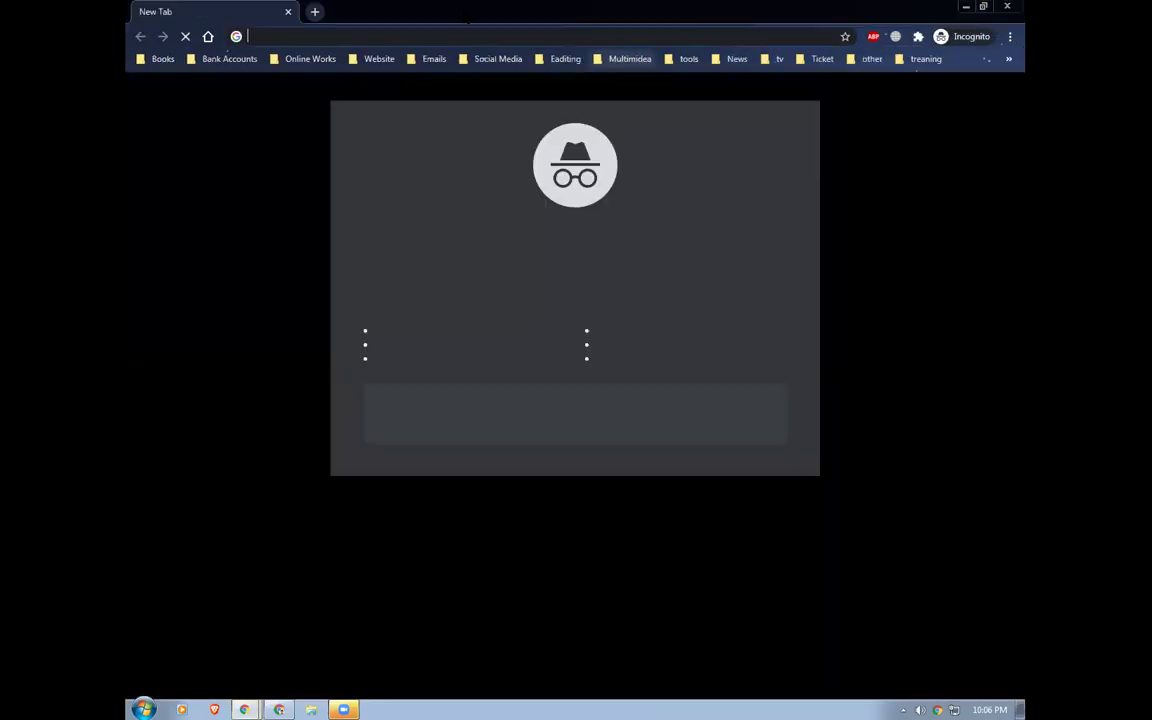
key("ctrl+v")
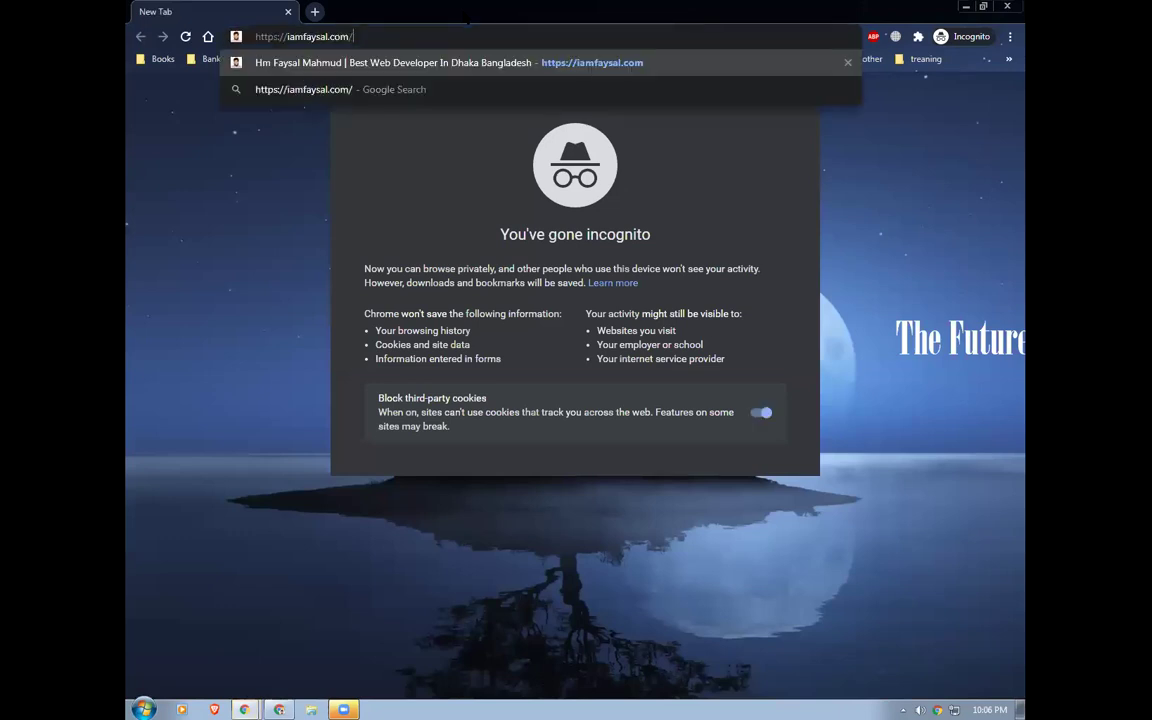
key("Return")
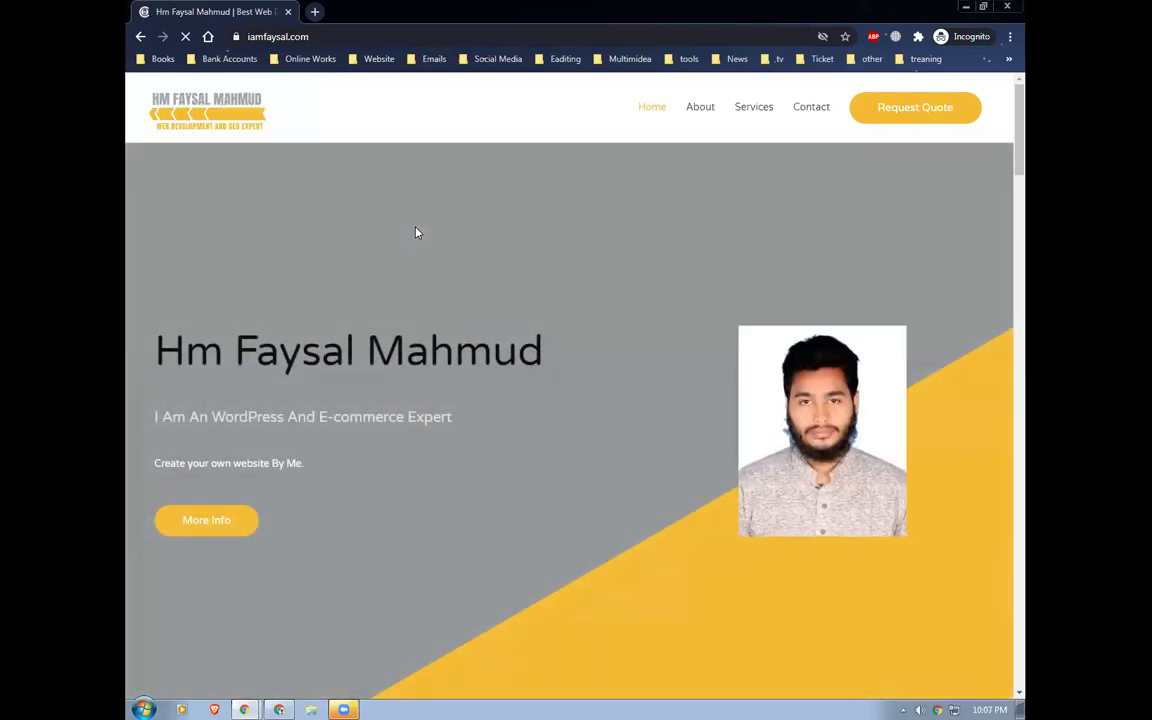
Subscribe a test e-mail address through the signup pop-up and close the thank-you message
left_click(451, 399)
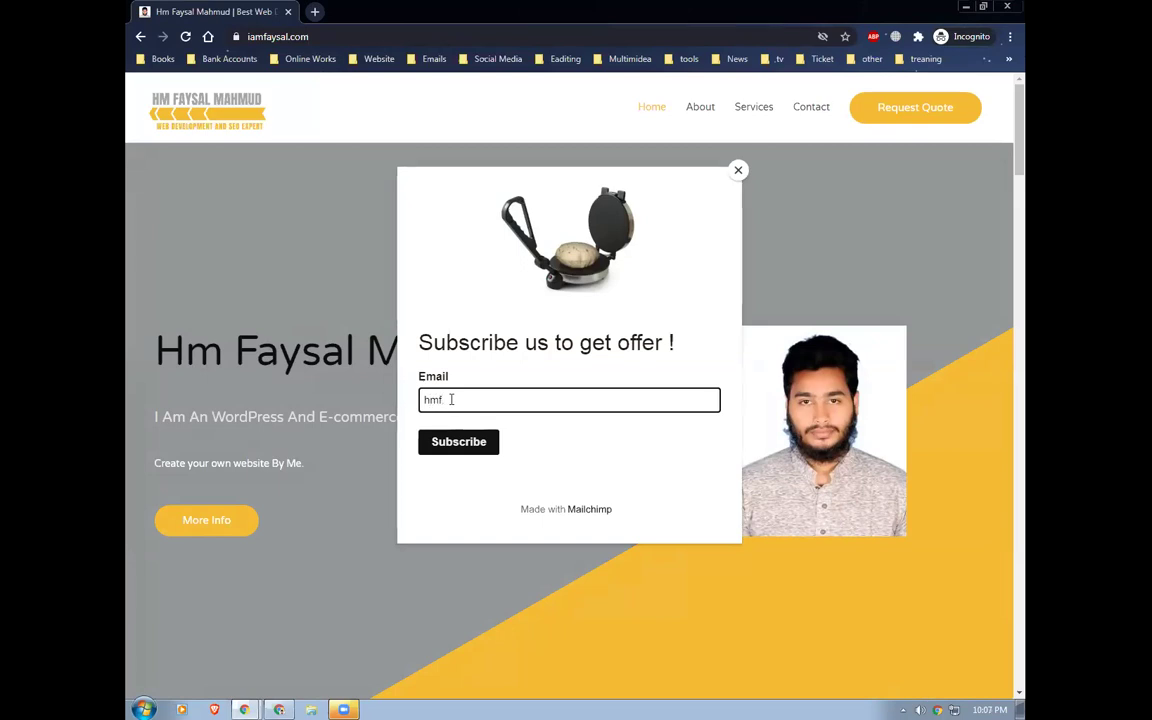
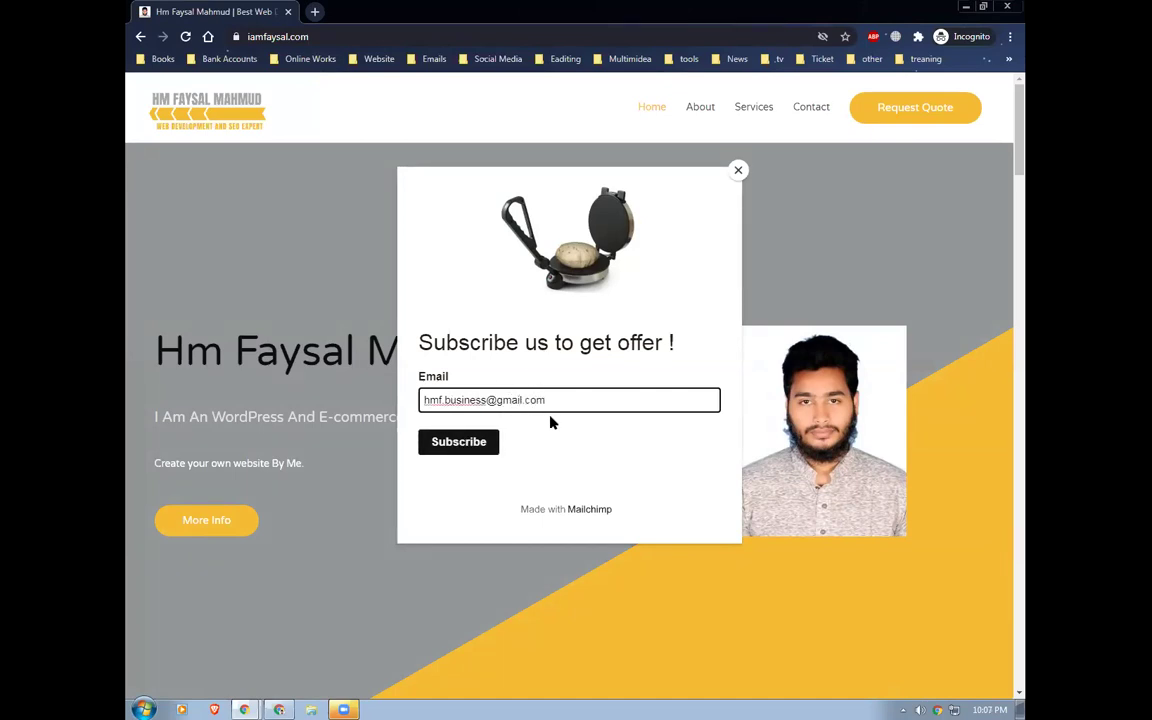
left_click(463, 448)
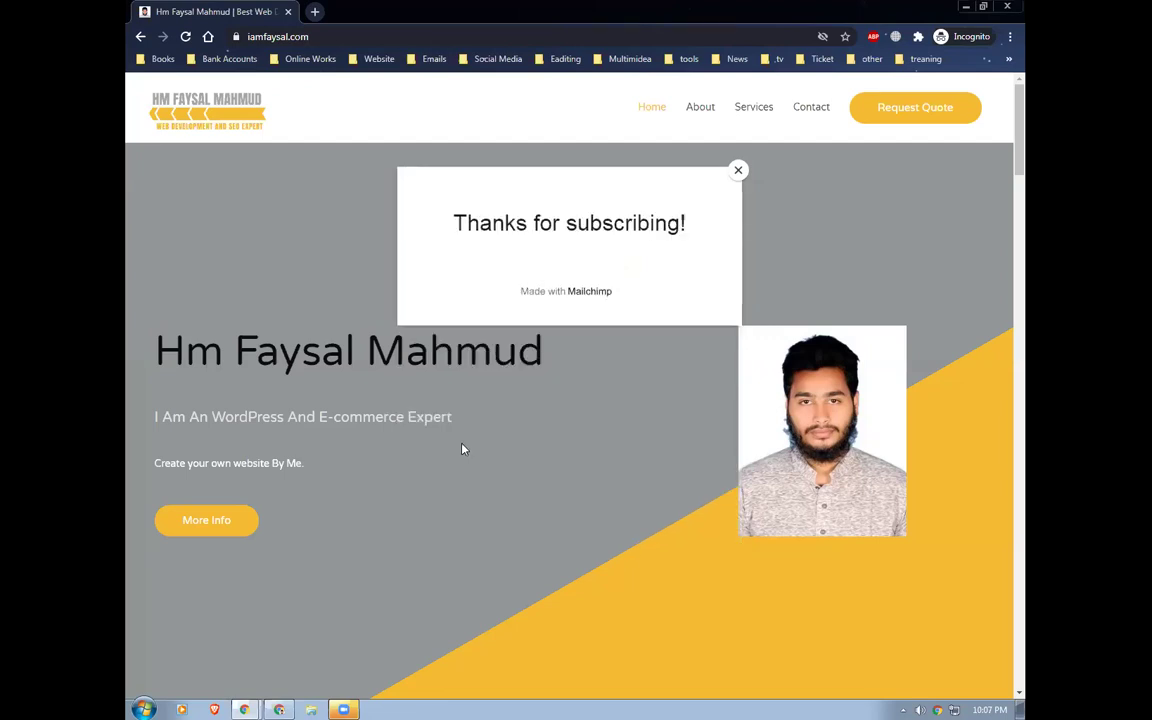
left_click(462, 449)
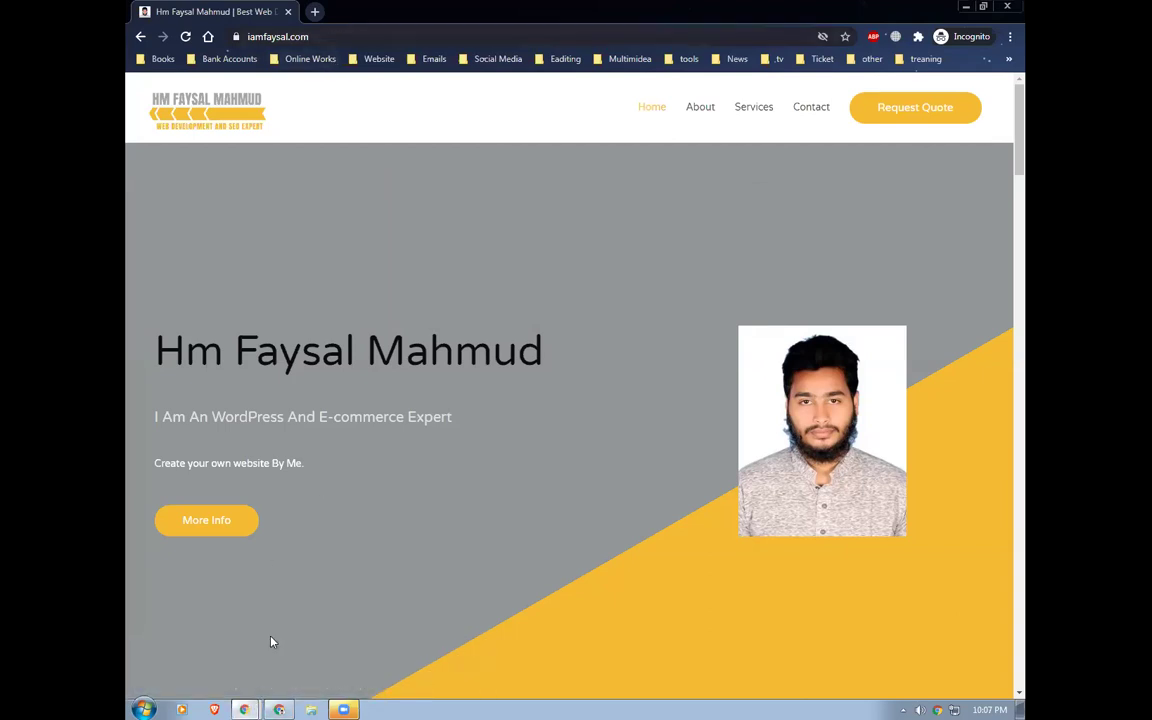
Bring the browser forward and open Gmail in a new tab
mouse_move(245, 705)
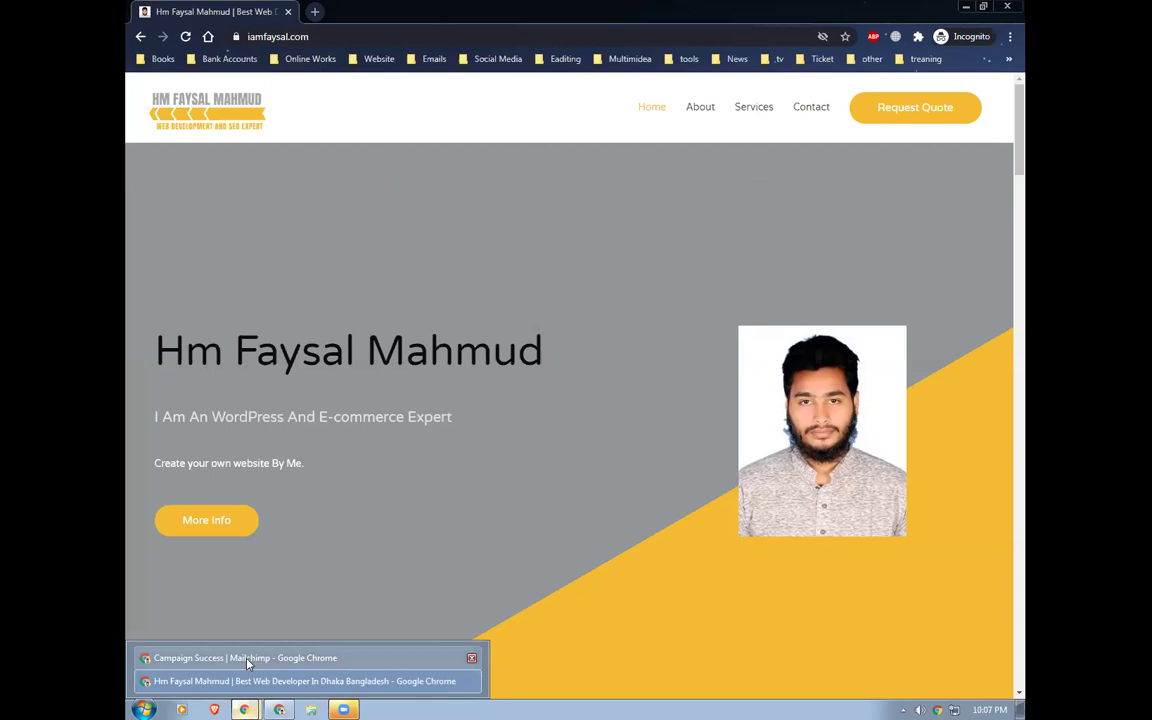
left_click(237, 658)
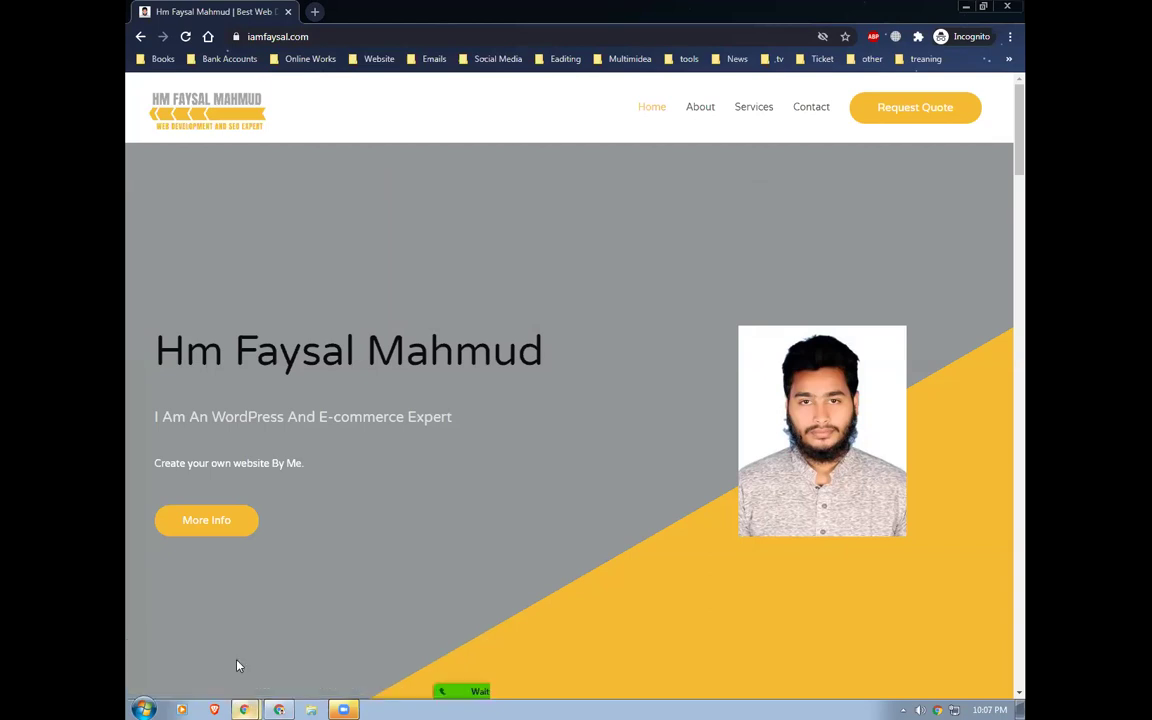
key("ctrl+t")
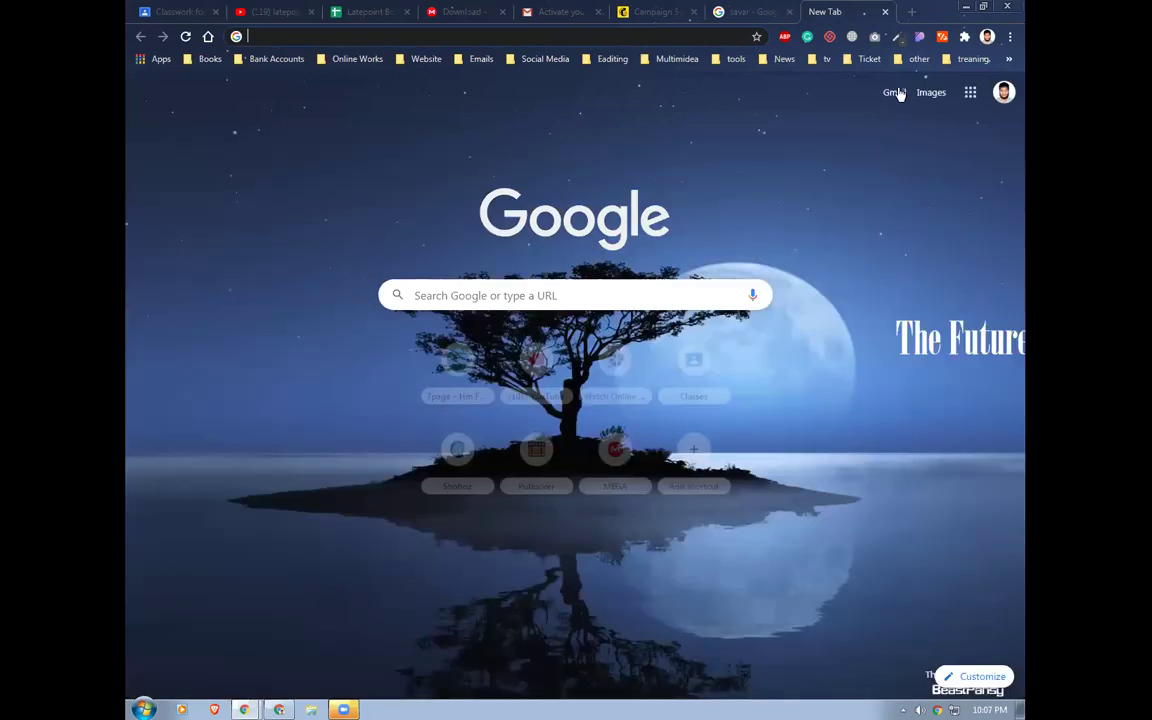
left_click(895, 93)
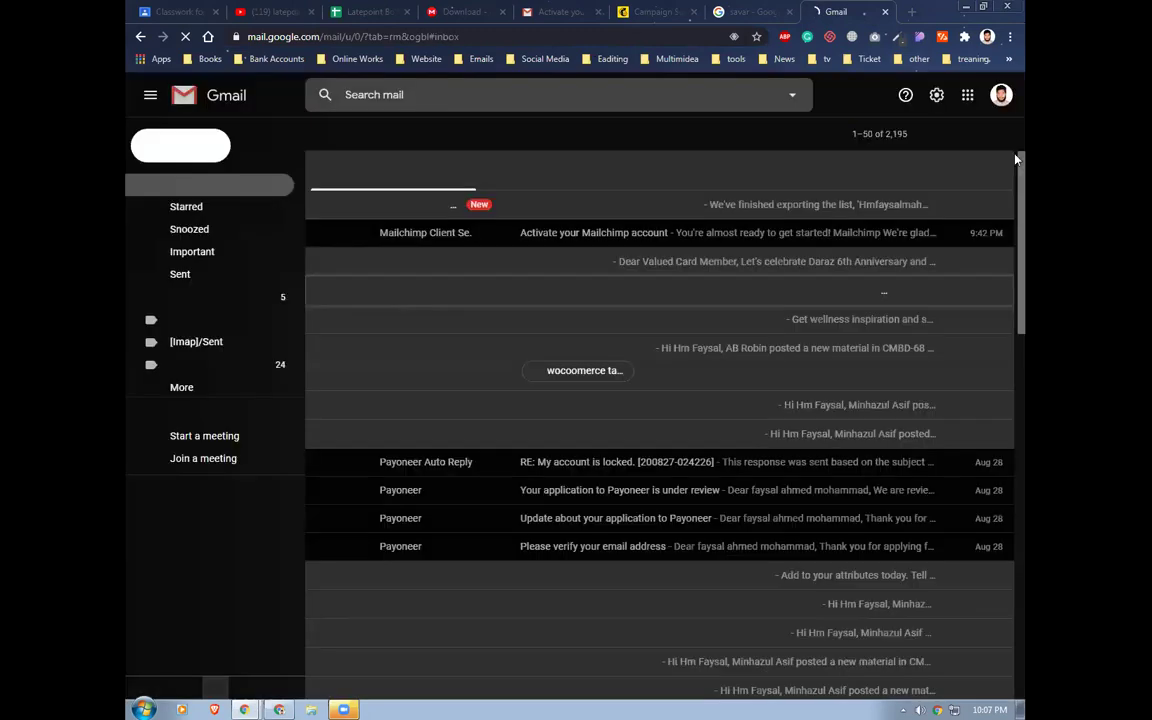
Add the saved second Google account in Gmail, retrying the account password after a rejection
left_click(1000, 95)
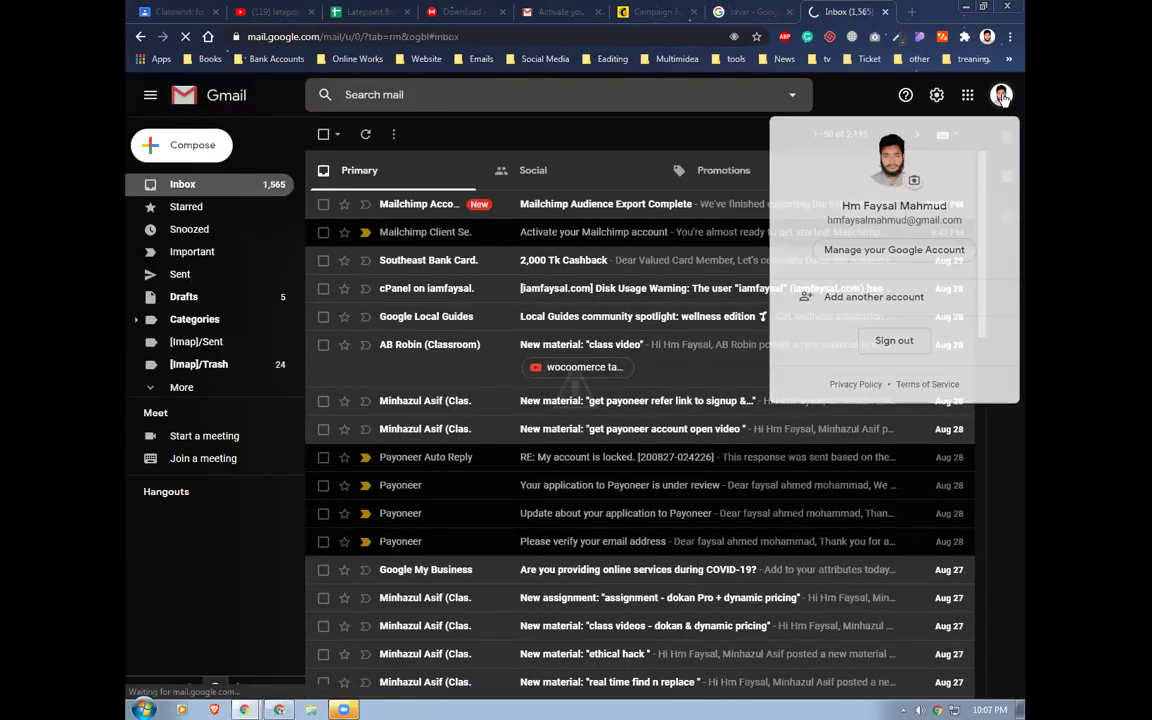
left_click(868, 297)
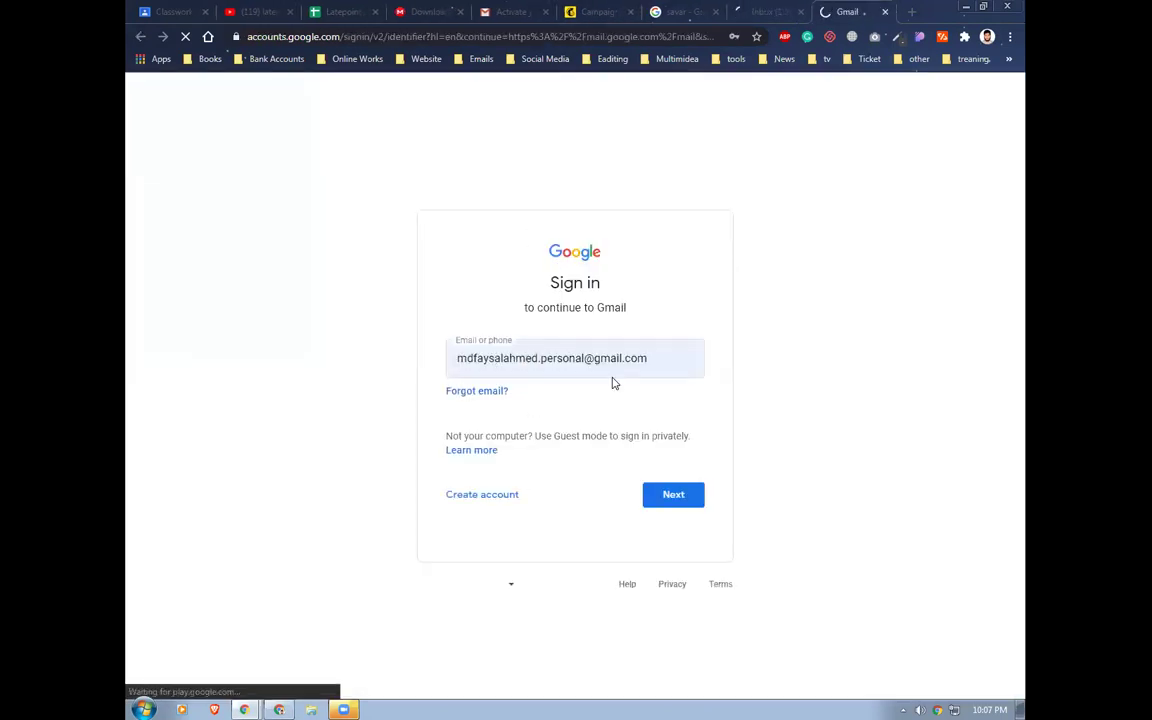
left_click_drag(665, 360, 454, 366)
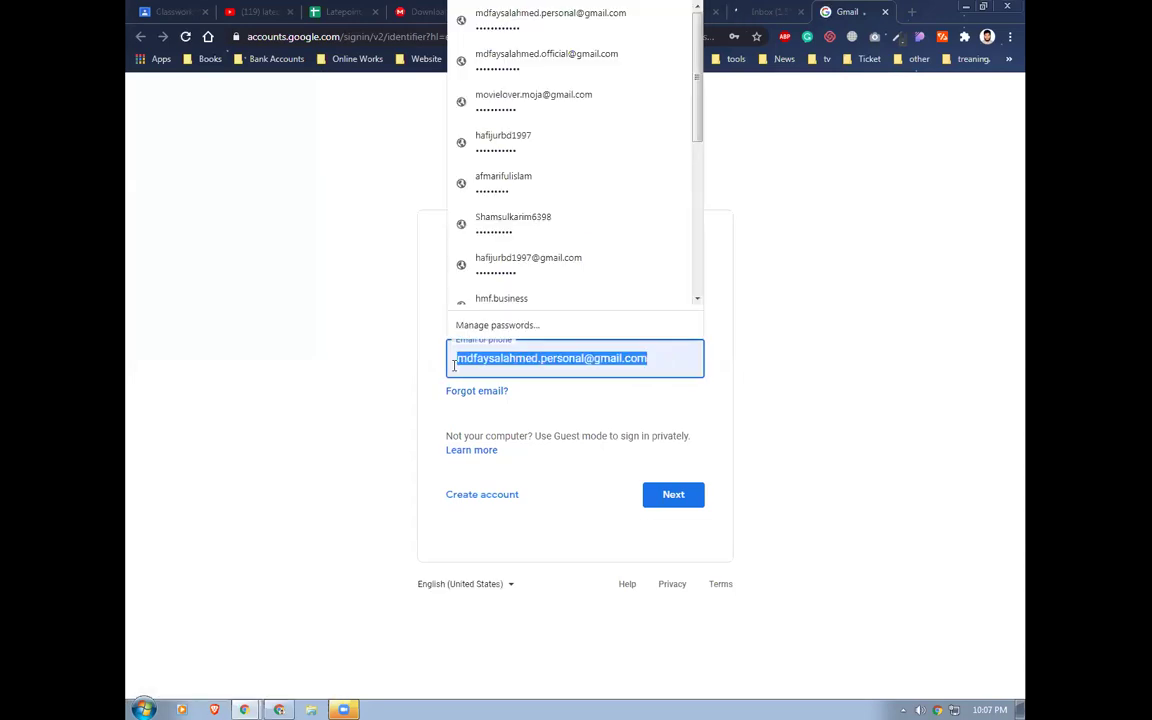
type("hm")
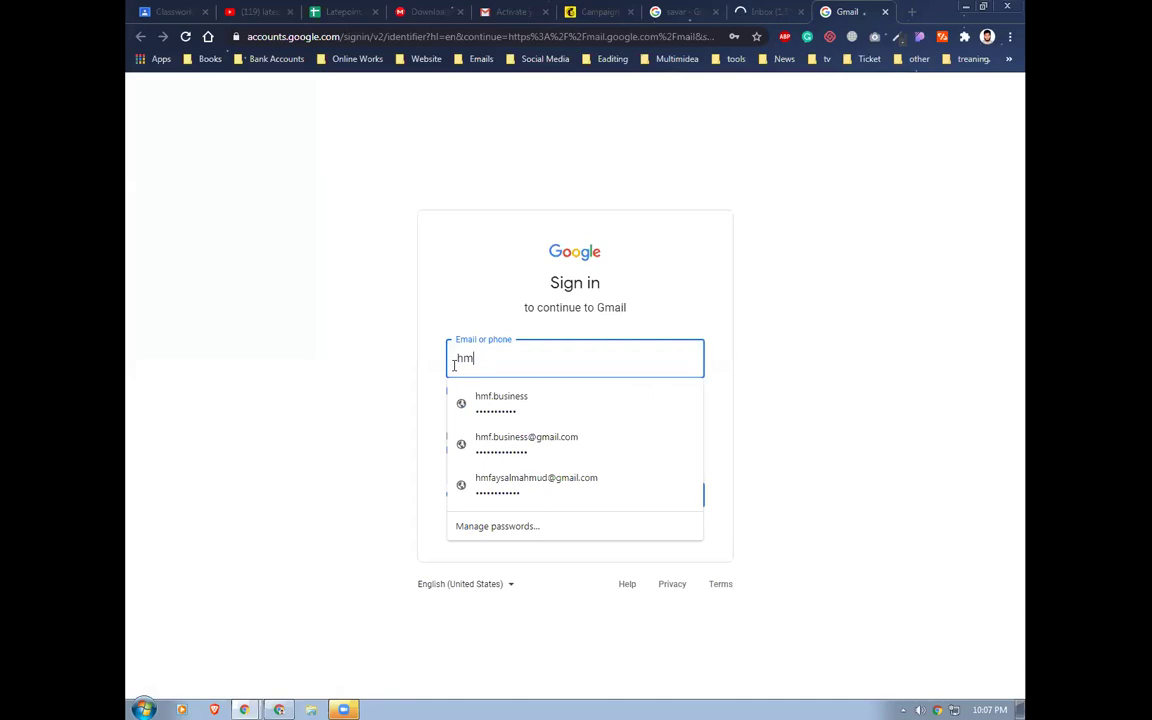
left_click(509, 398)
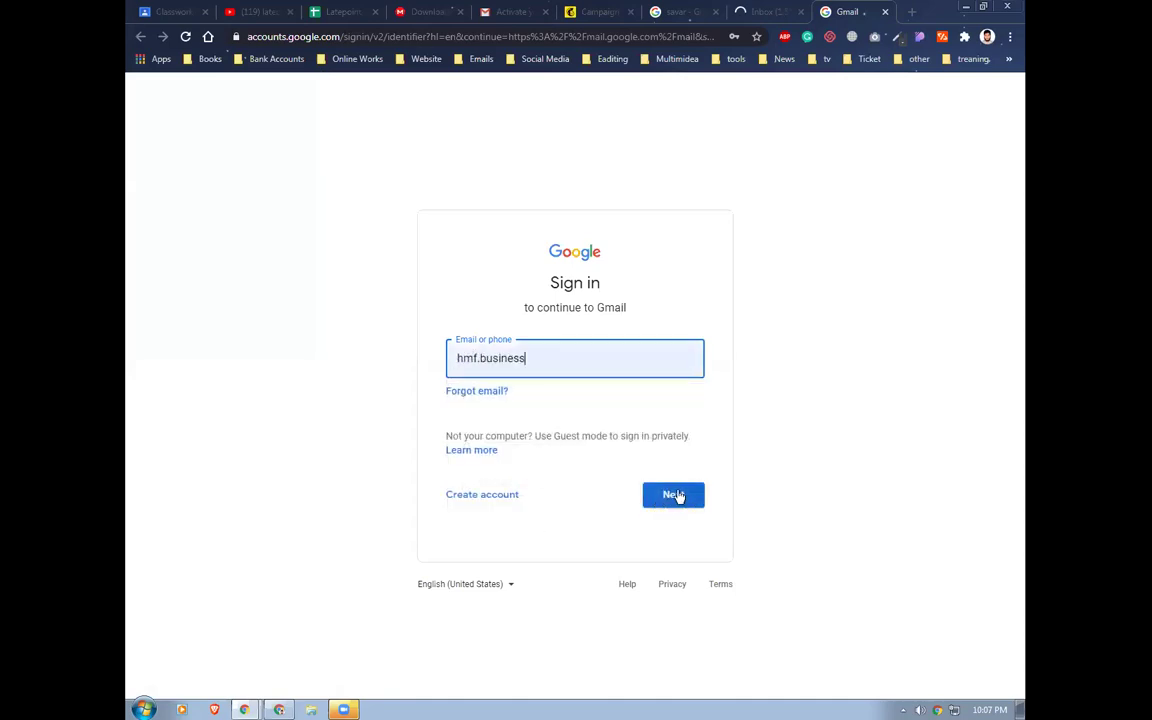
left_click(676, 495)
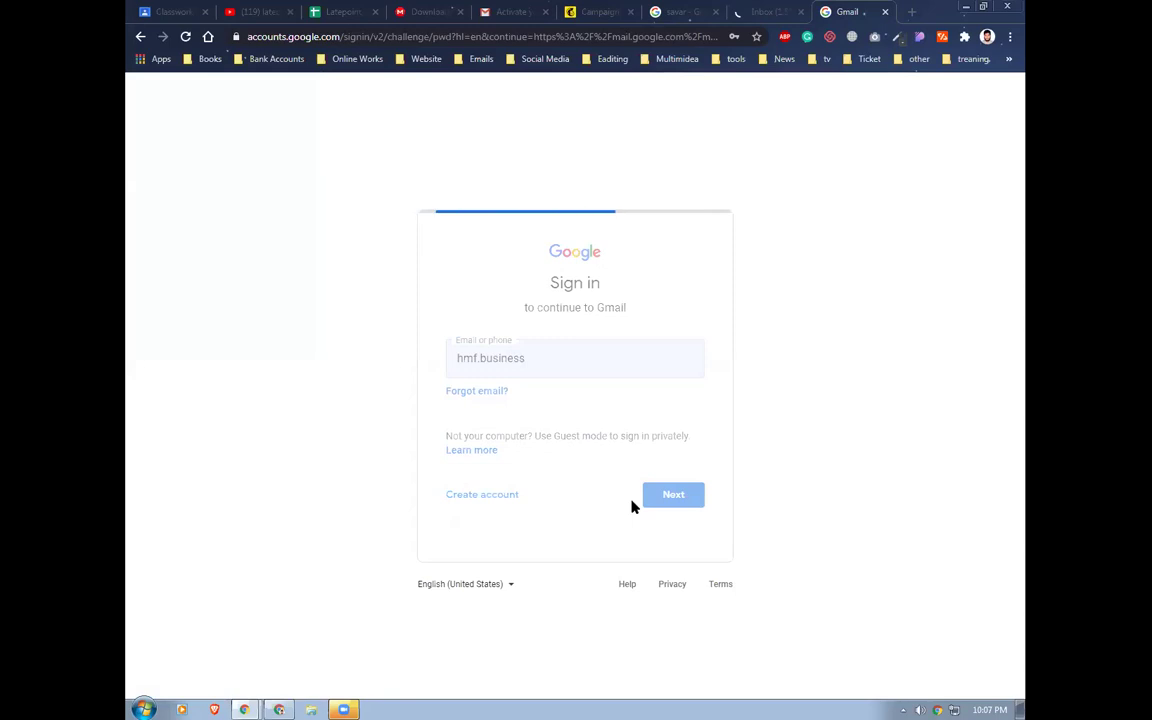
left_click(671, 434)
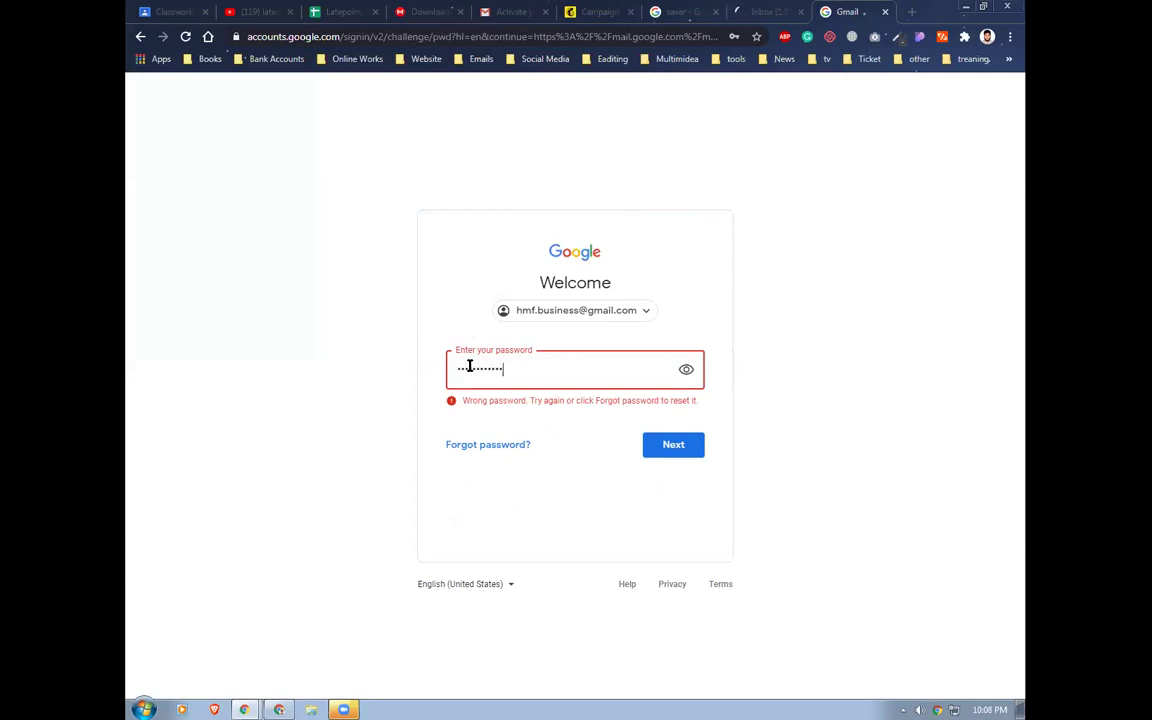
left_click(679, 452)
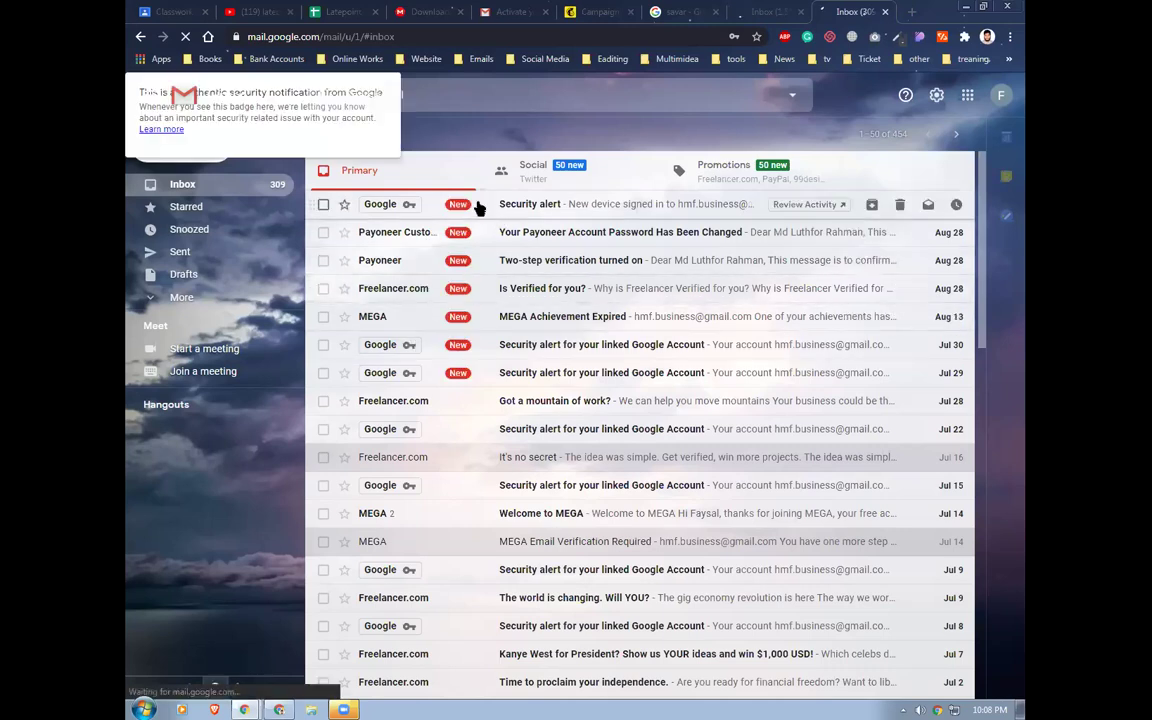
Switch between the two Gmail inbox tabs and the Mailchimp tab
left_click(762, 11)
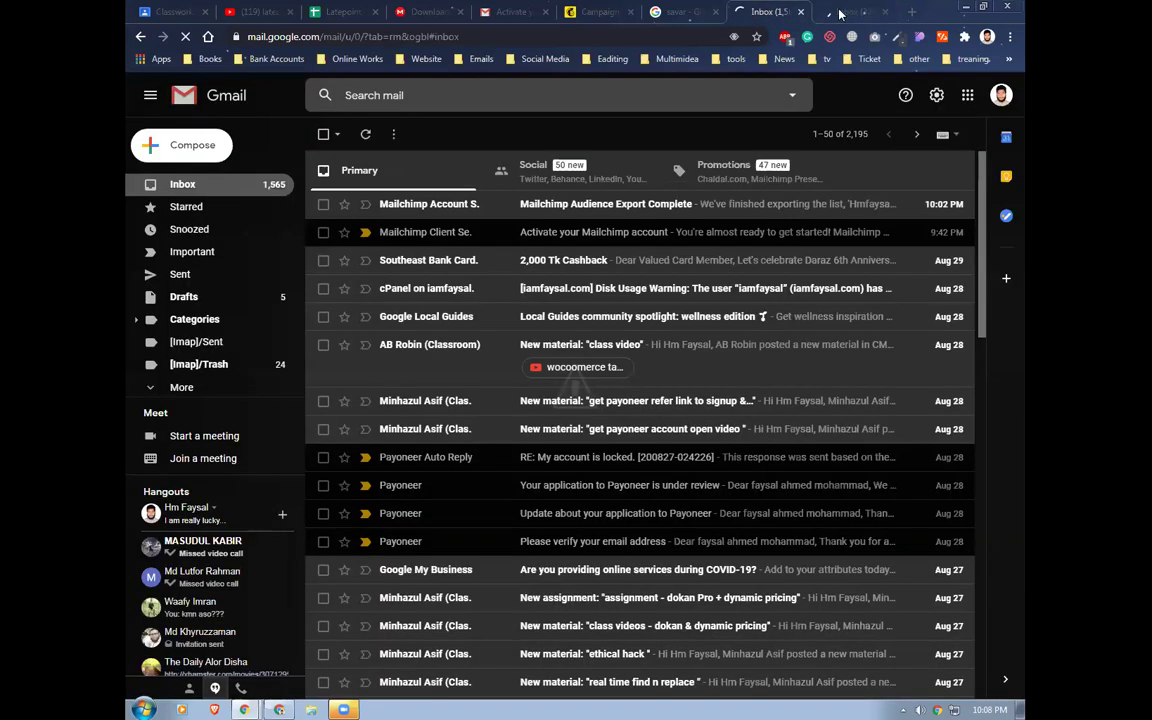
left_click(842, 12)
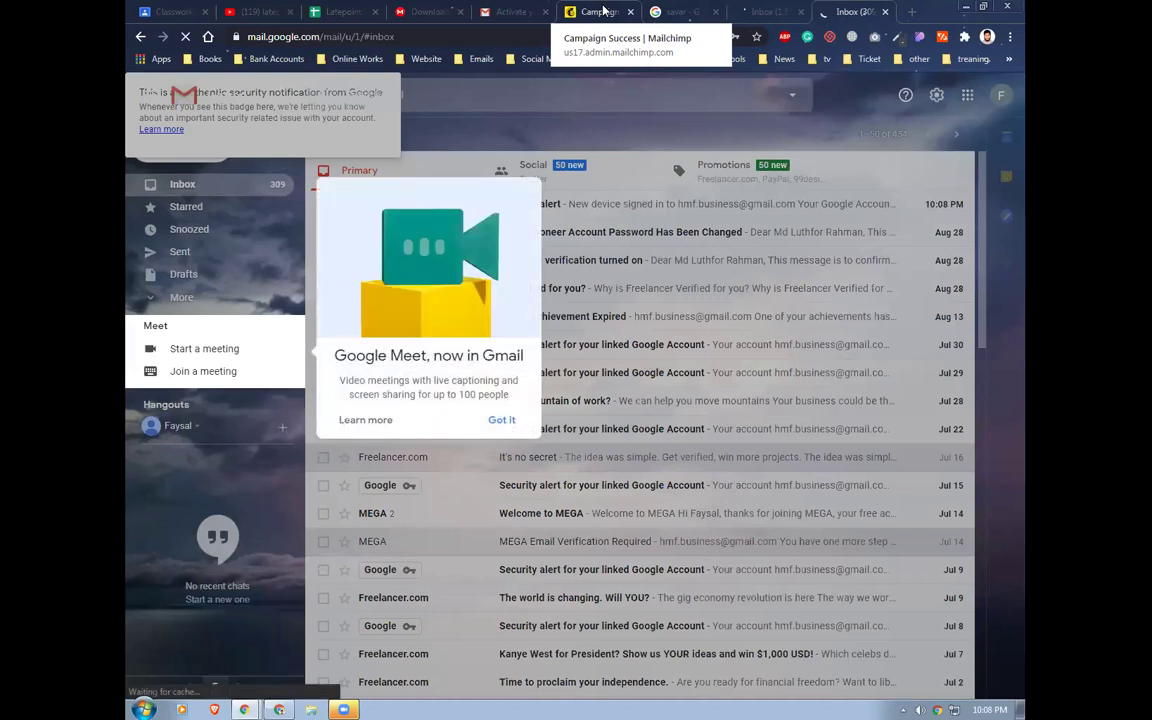
left_click(603, 11)
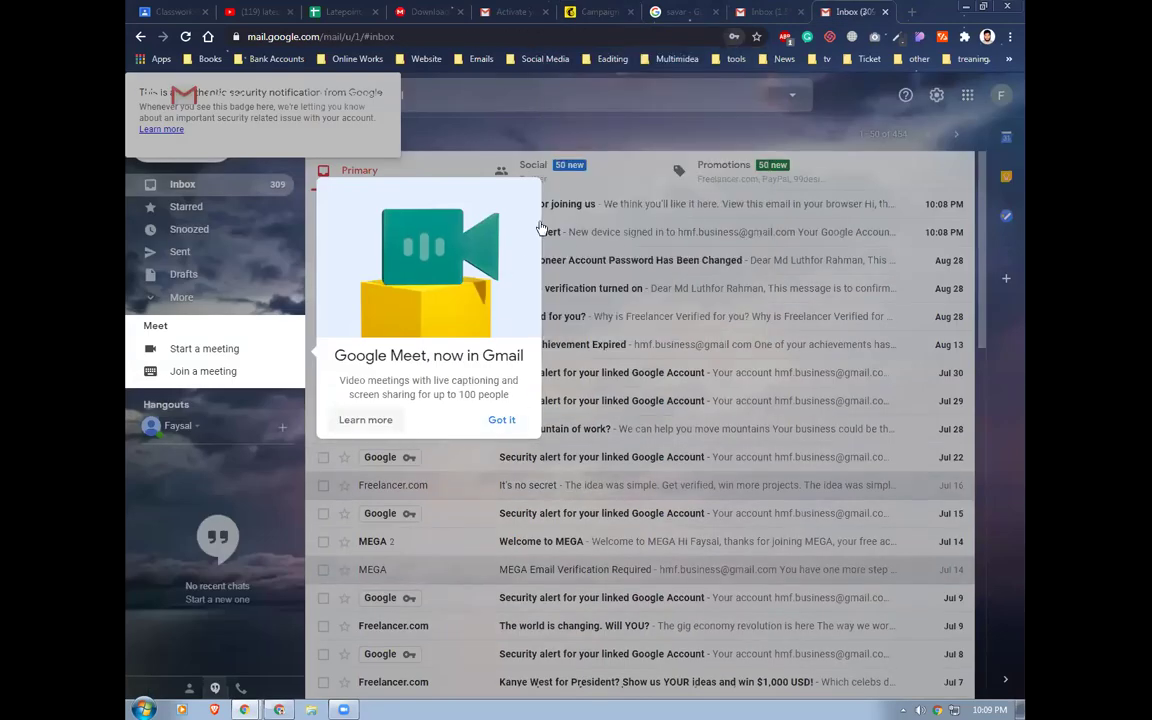
Dismiss the Meet popup, read the 'Thanks for joining us' email, and return to Mailchimp
left_click(500, 420)
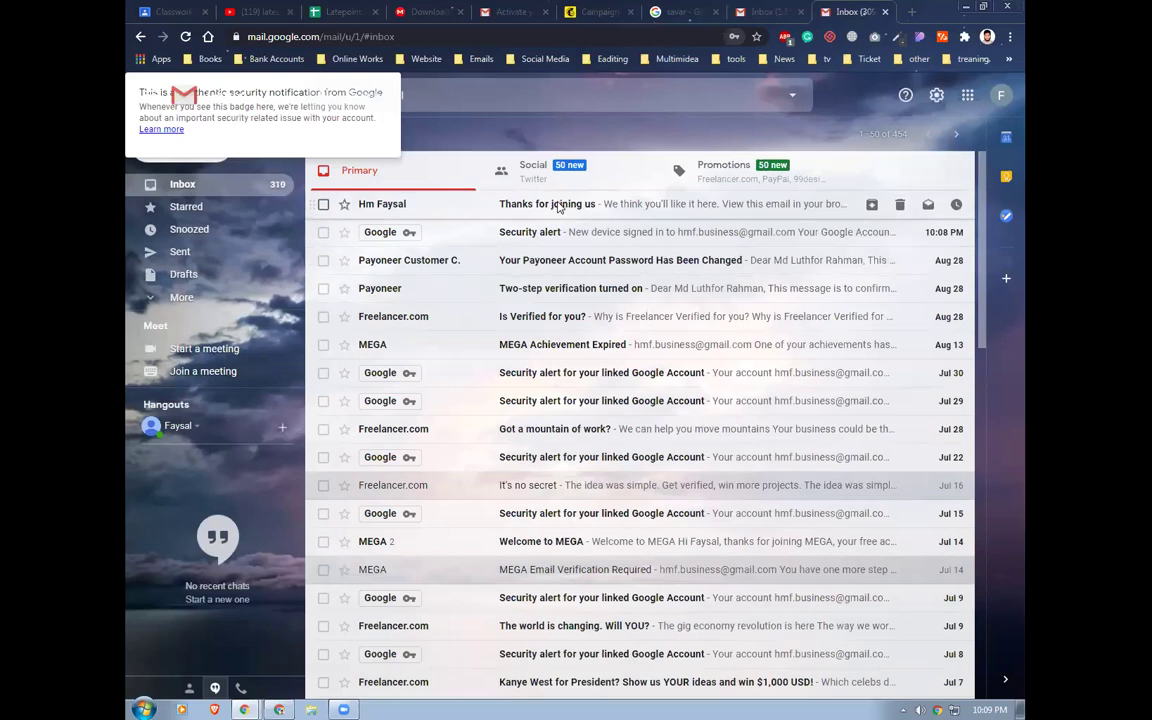
left_click(560, 207)
scroll(681, 437, "down", 5)
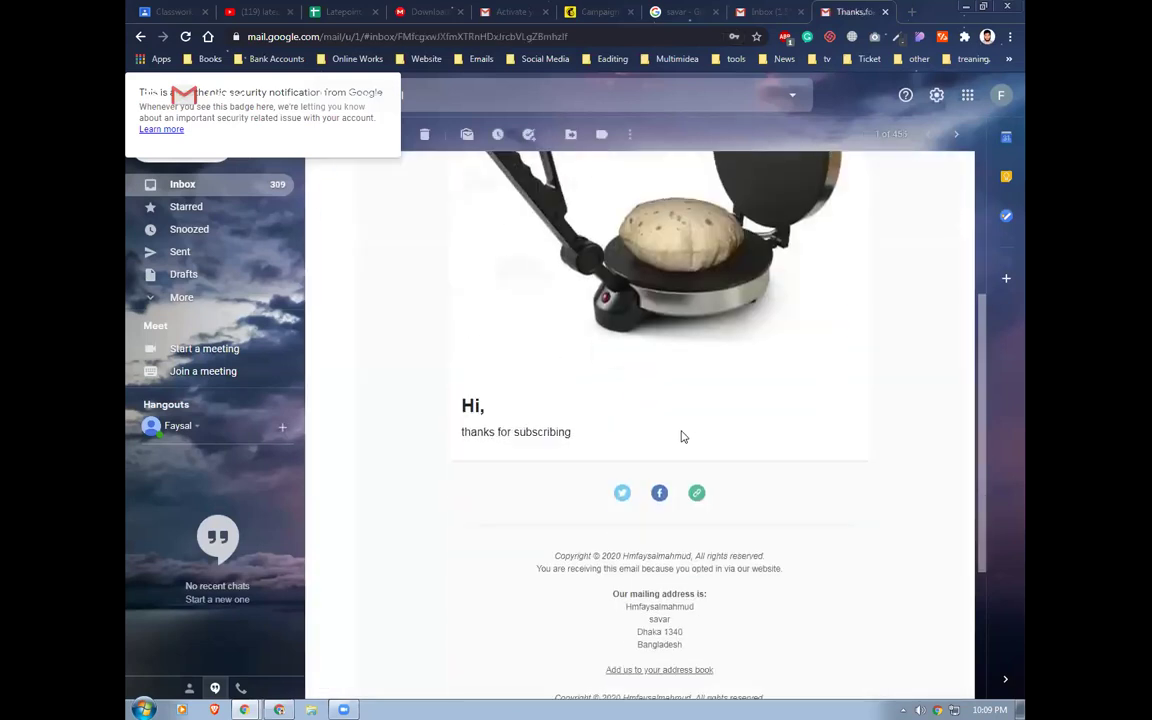
scroll(527, 348, "up", 4)
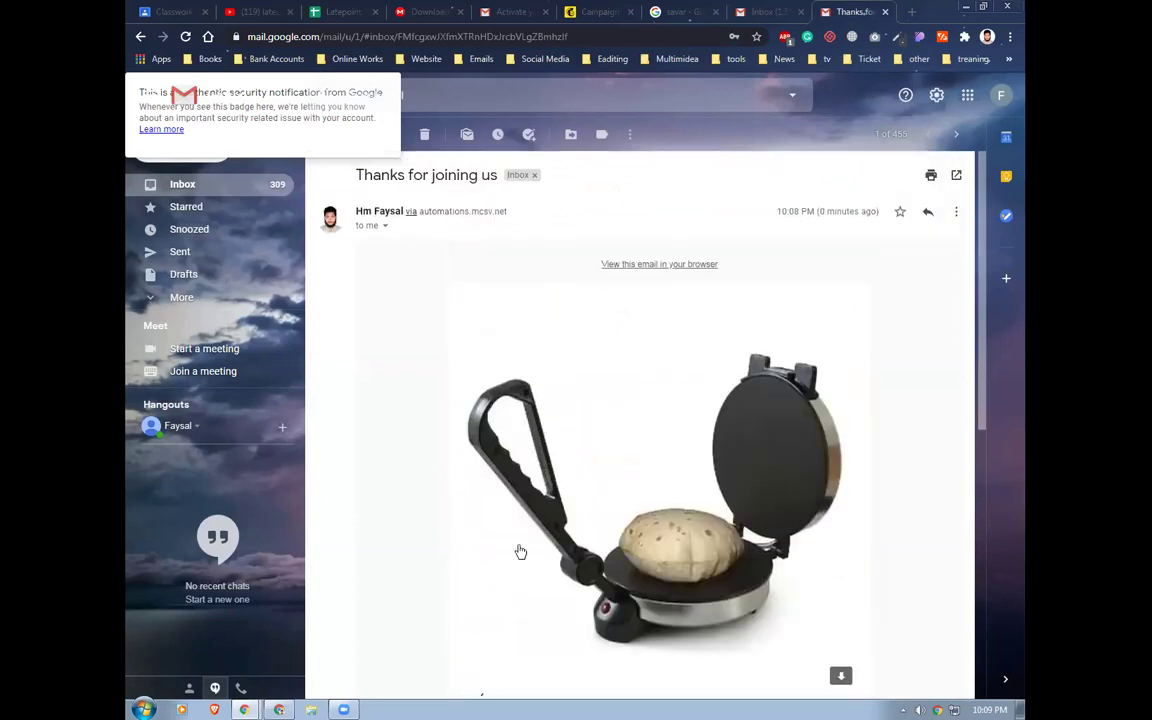
scroll(520, 552, "down", 3)
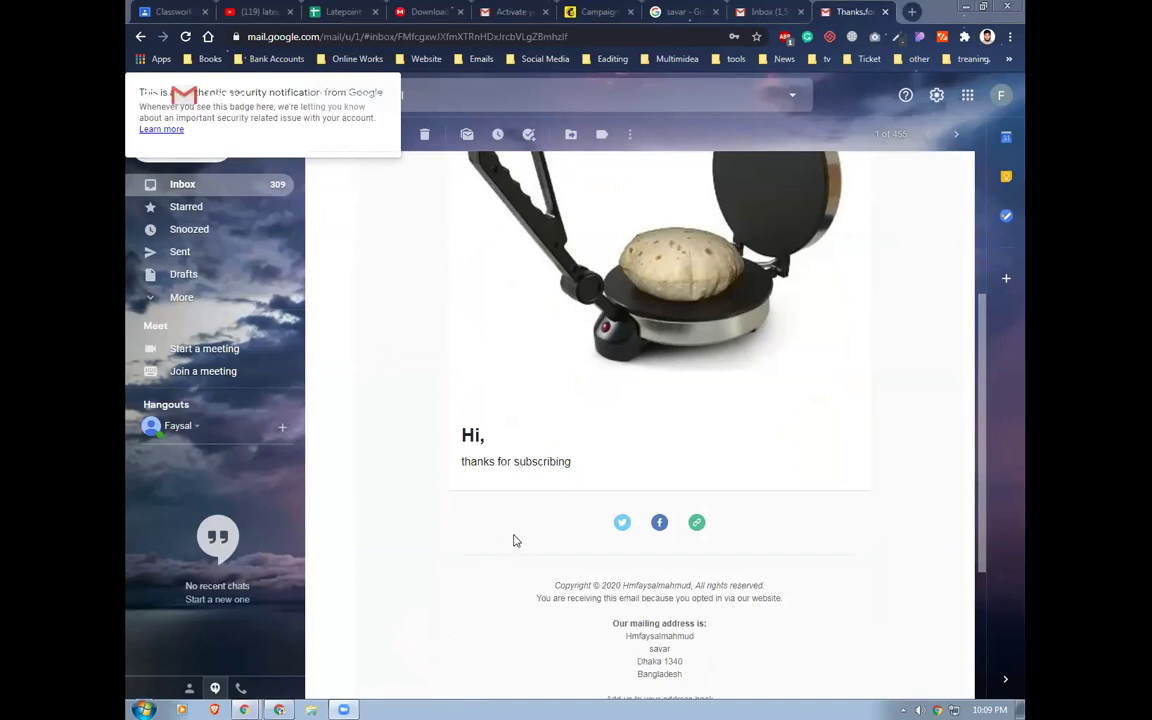
left_click(598, 12)
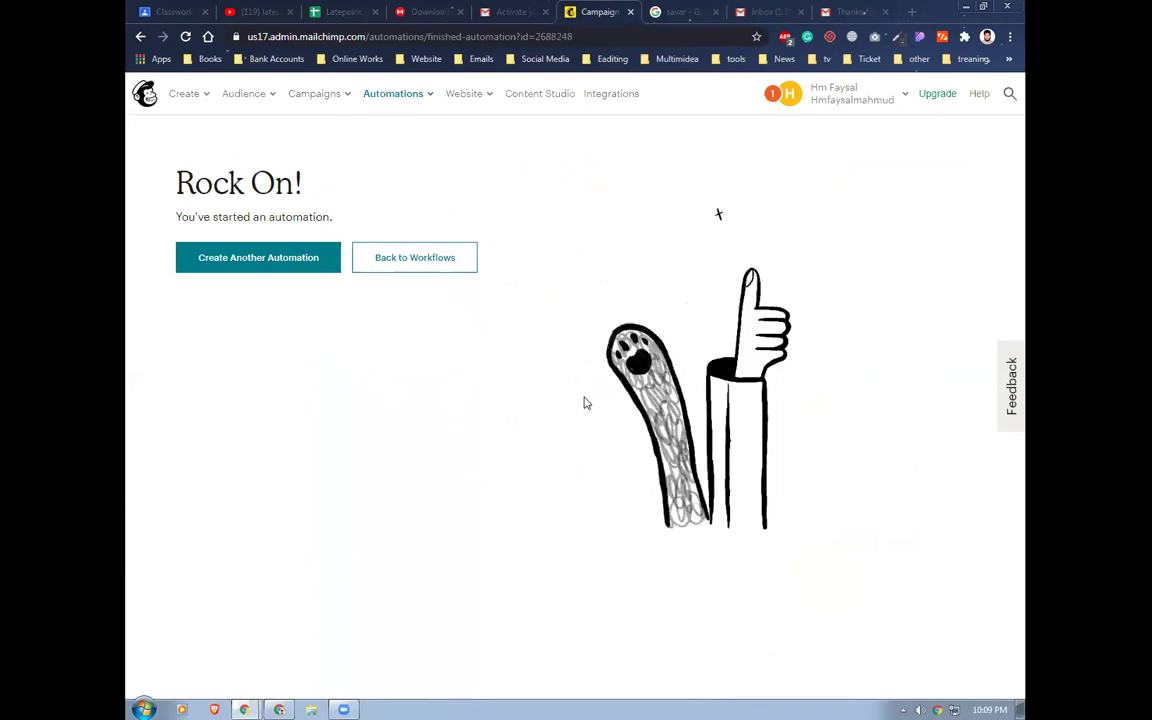
Start another automation, preview Subscriber Activity > Respond to subscriber updates, then back out to campaign types
left_click(273, 259)
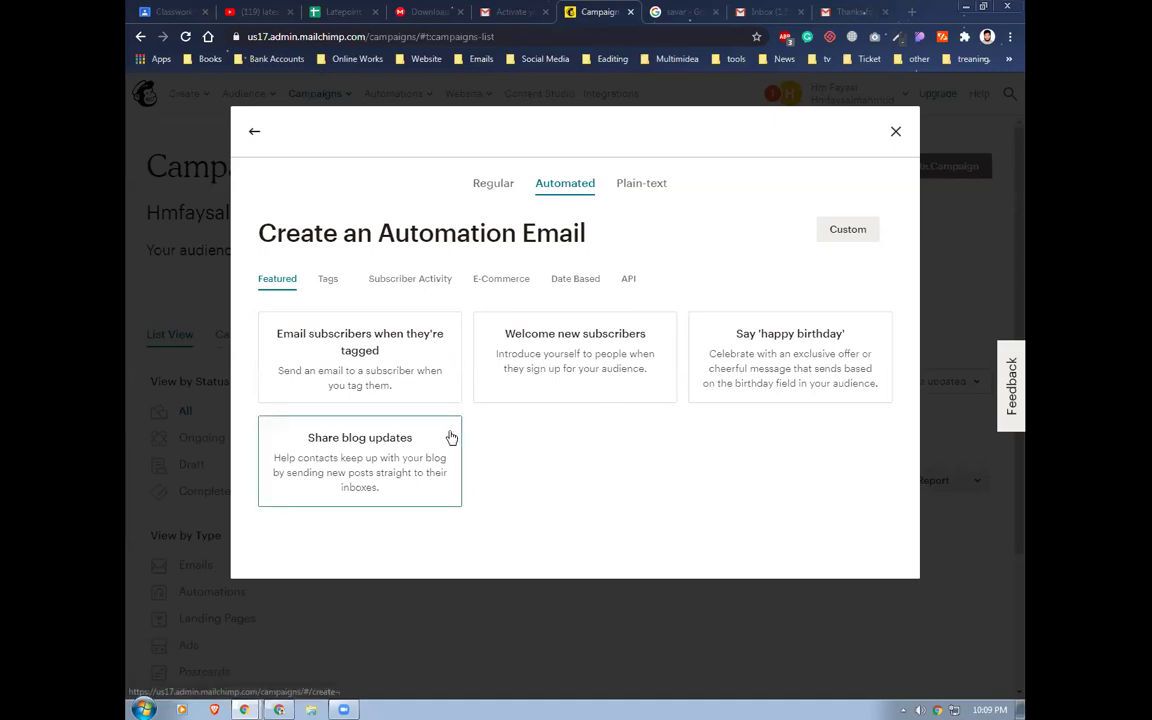
left_click(411, 285)
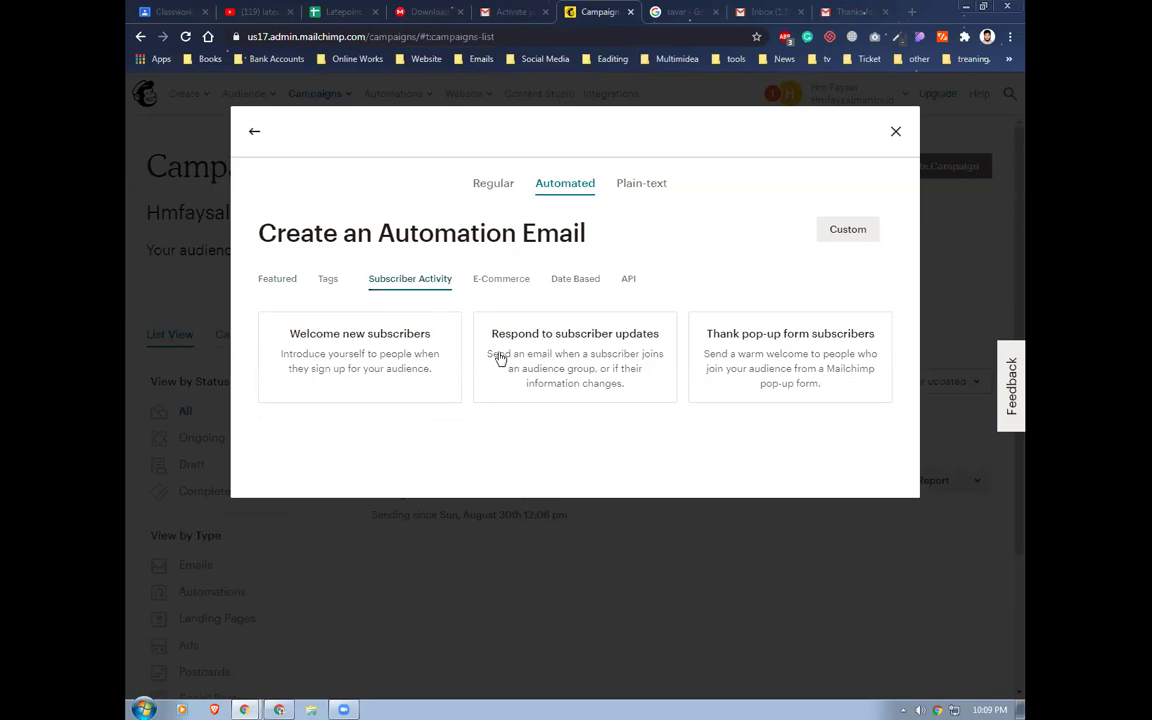
left_click(560, 341)
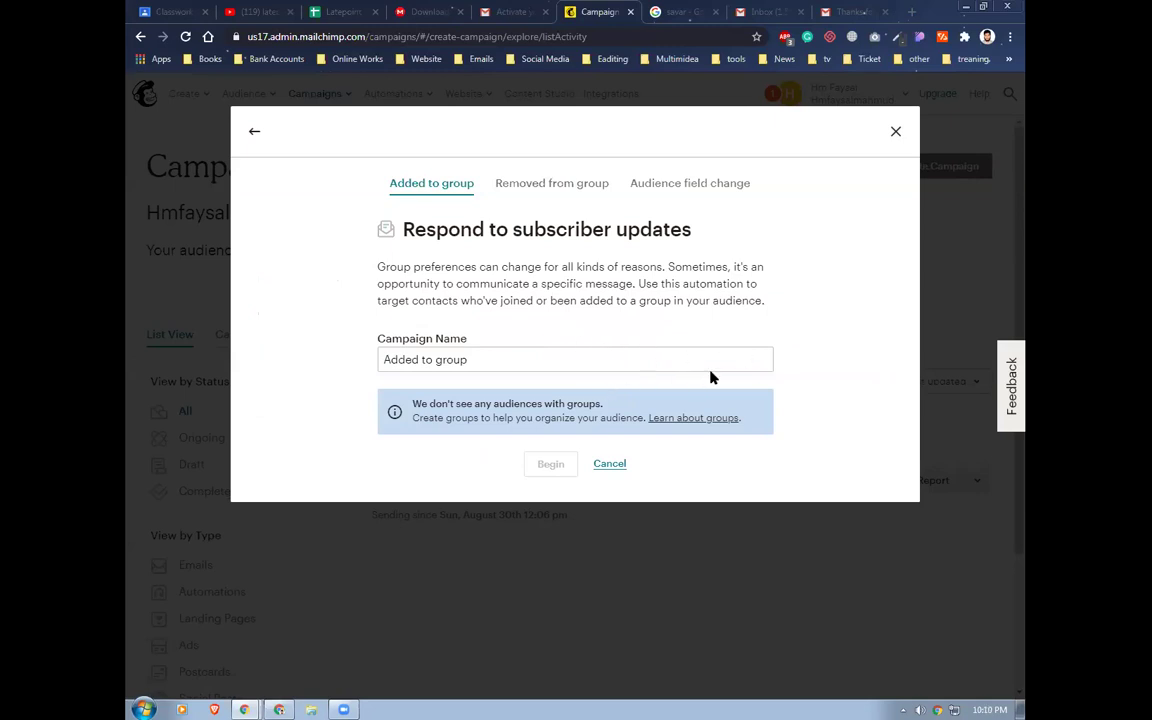
left_click(252, 133)
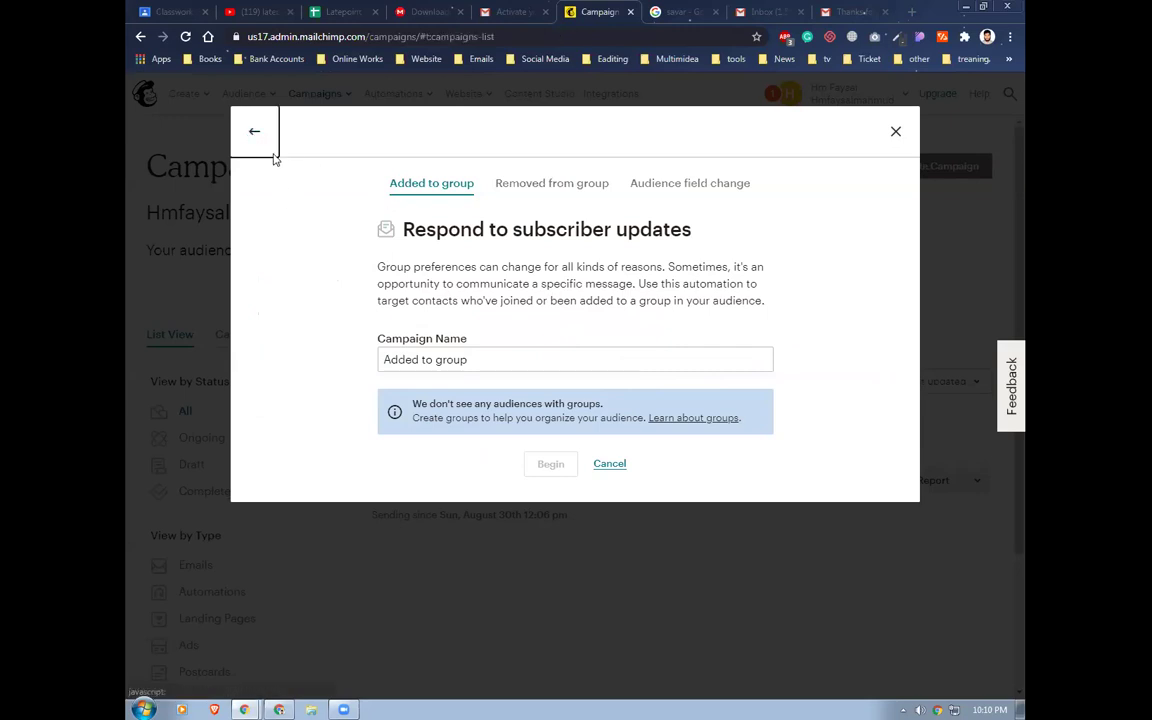
left_click(253, 138)
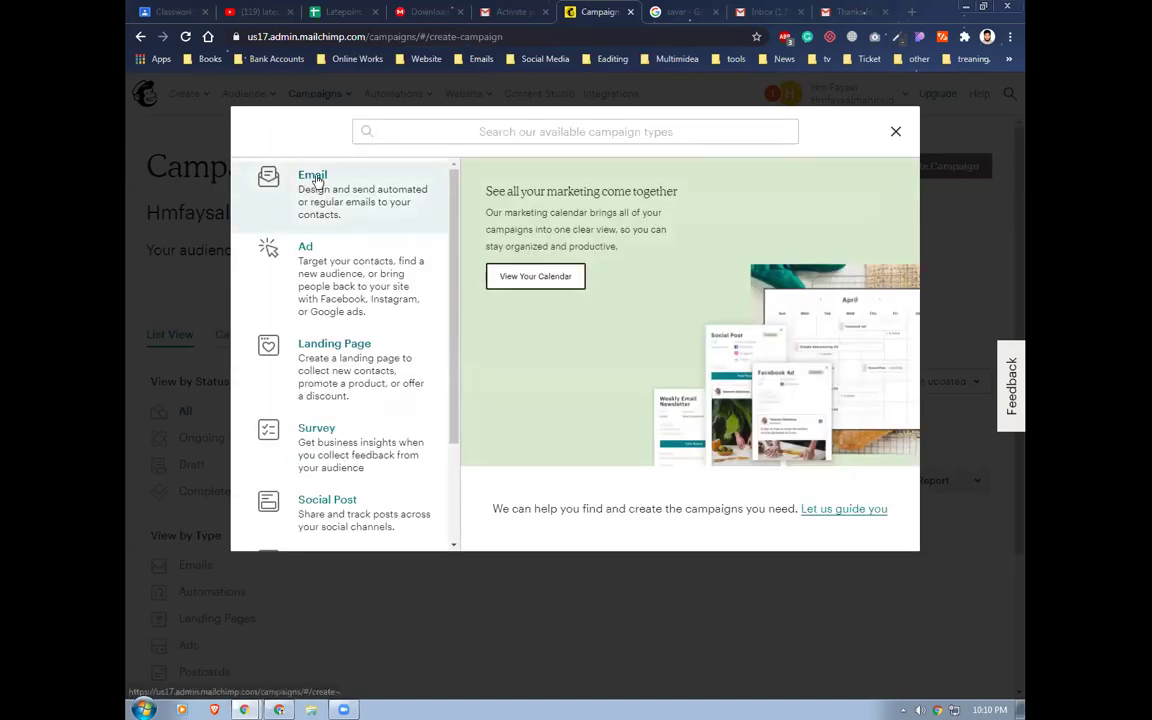
Create an Email > Automated > Welcome new subscribers campaign named 'Recomended product'
left_click(316, 180)
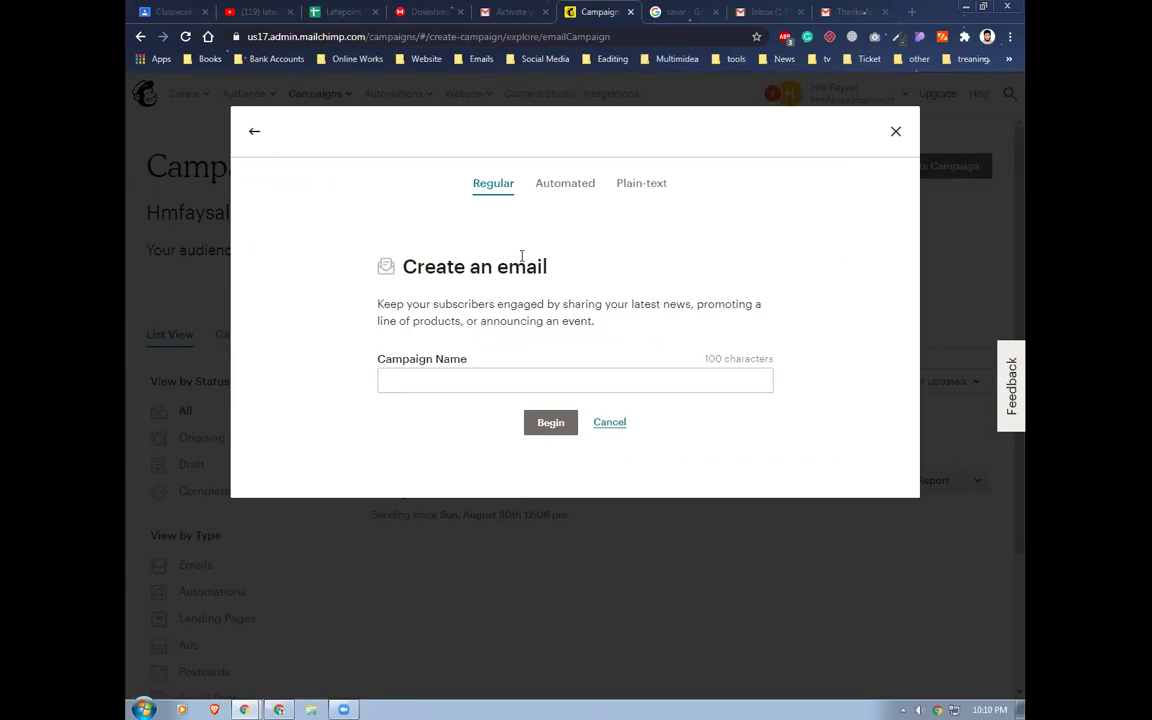
left_click(556, 188)
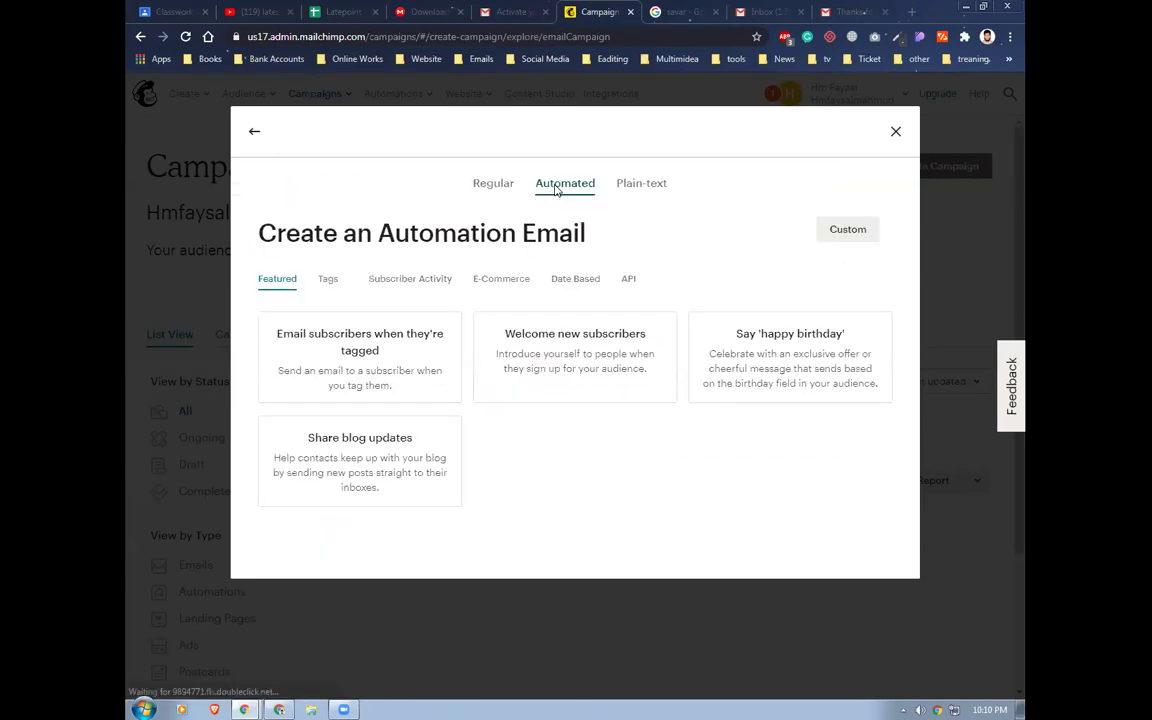
left_click(567, 357)
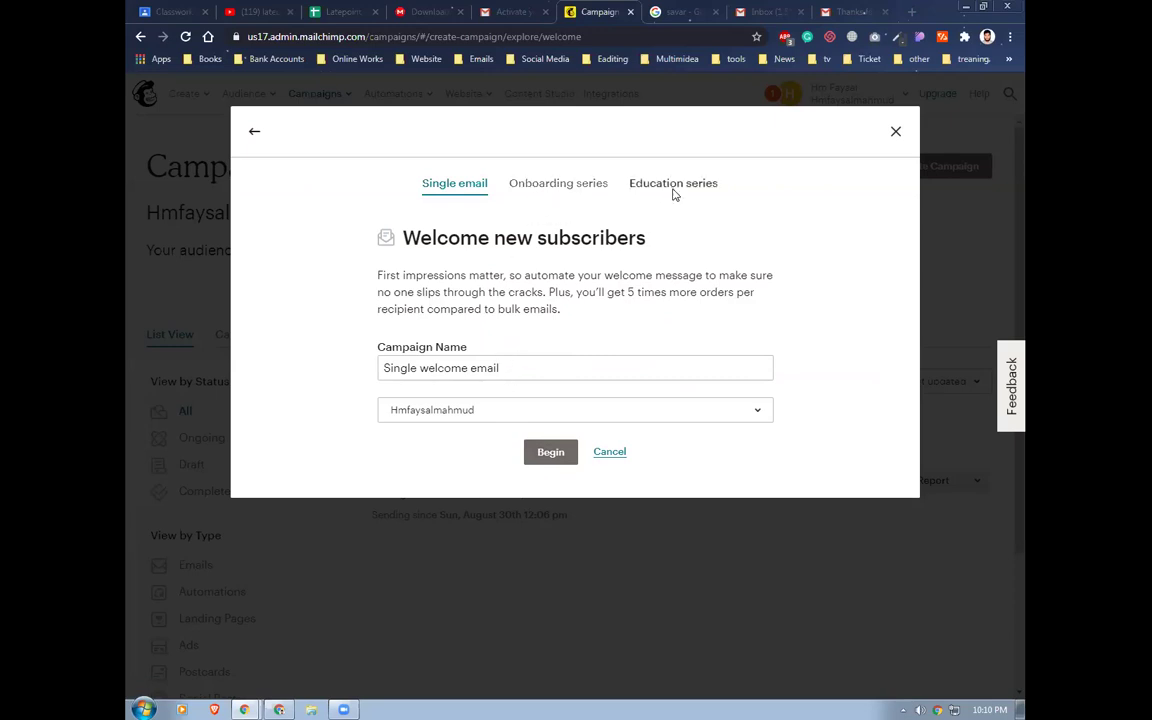
left_click(537, 370)
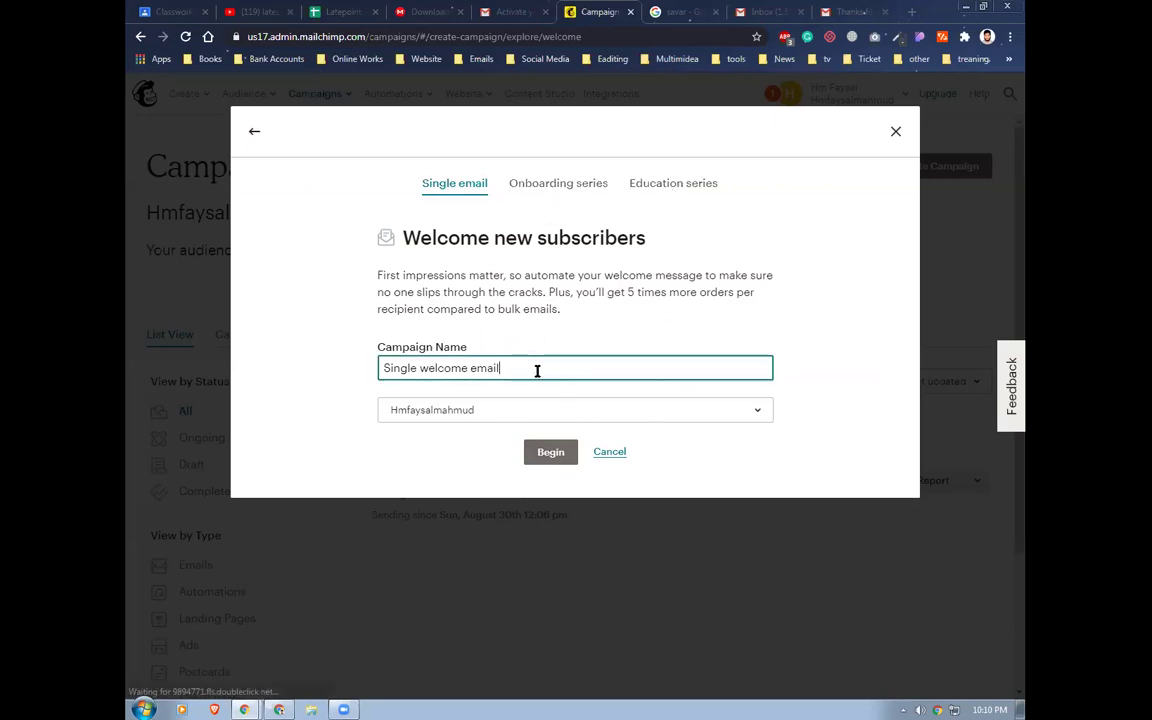
left_click_drag(527, 368, 373, 378)
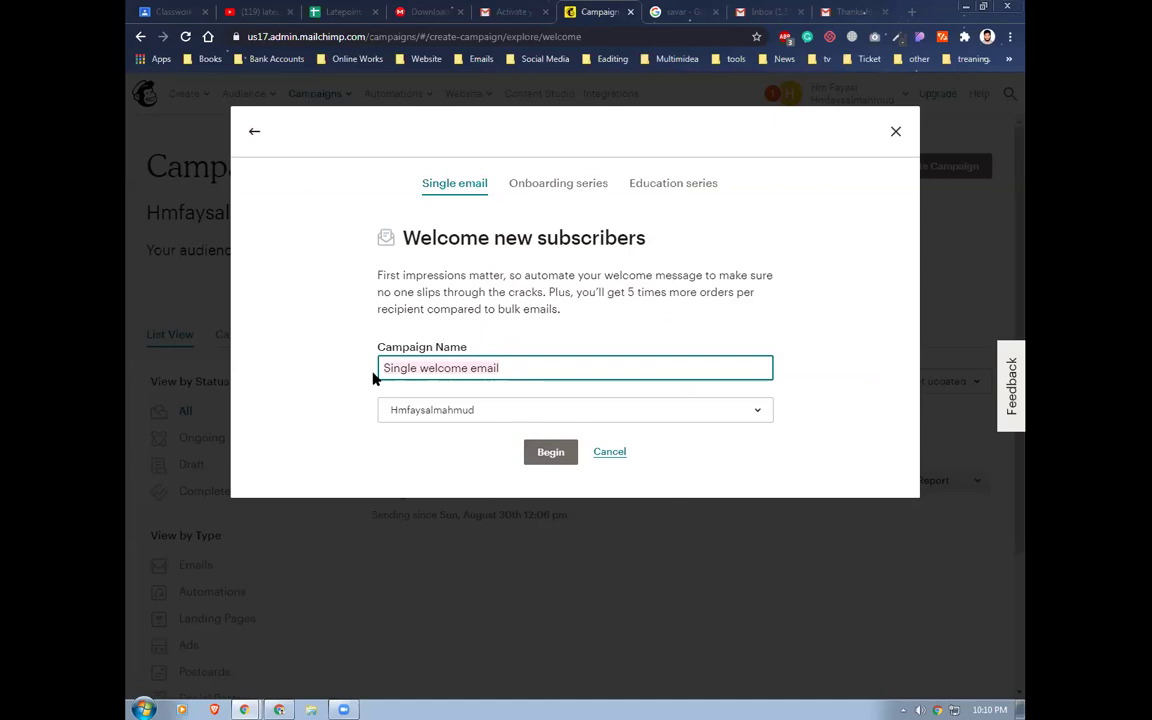
type("Recom")
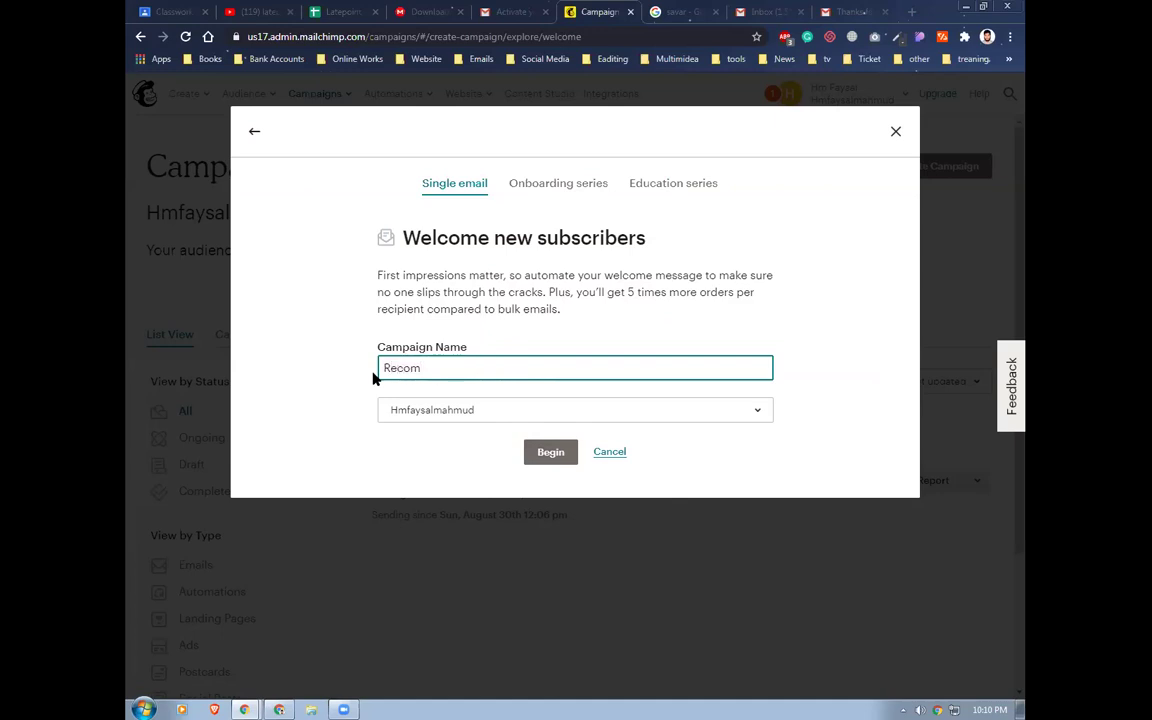
type("ended product")
left_click(550, 452)
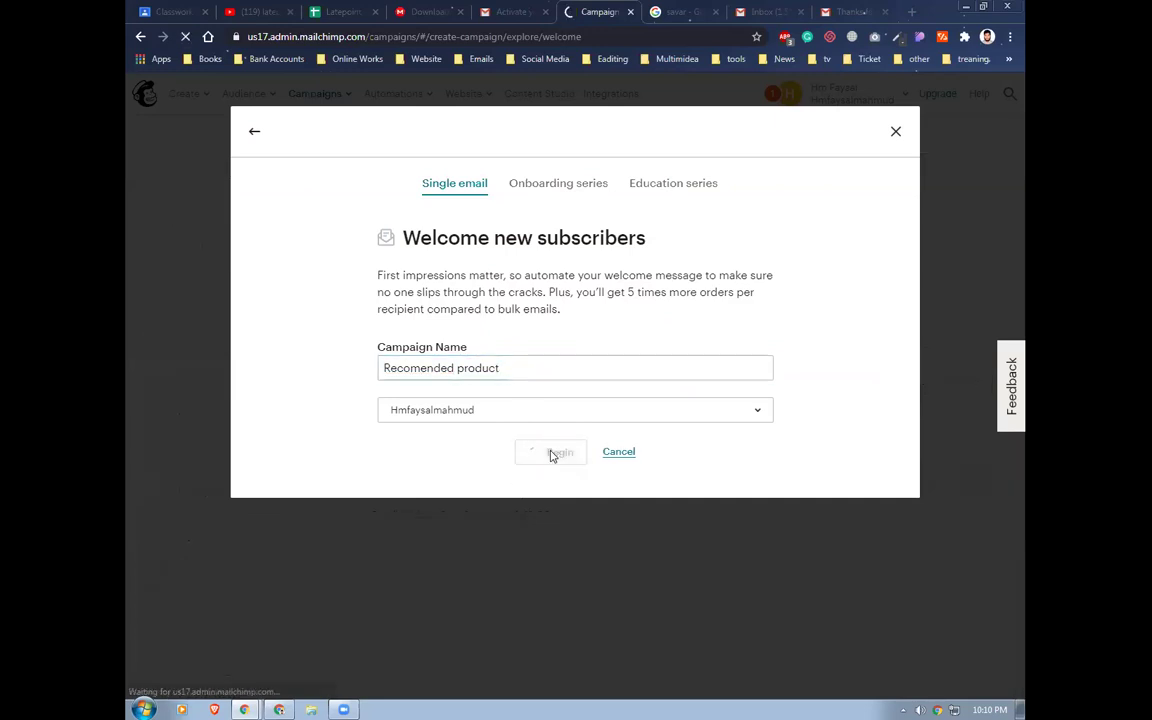
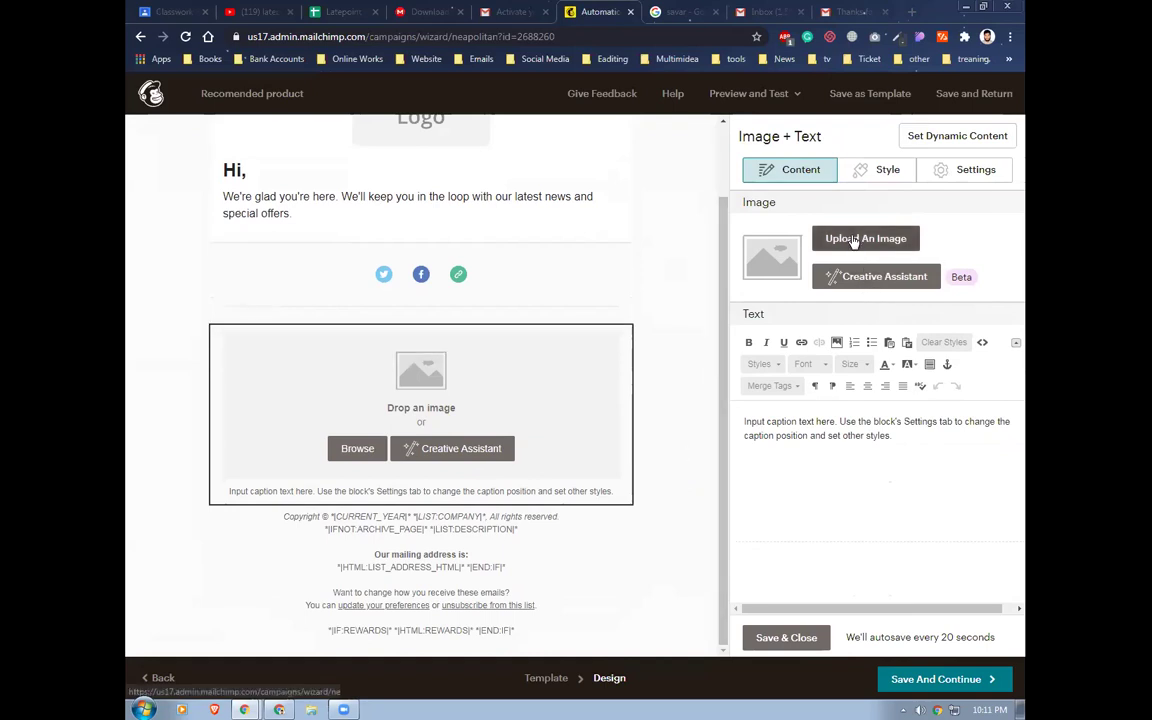
Insert the roti maker photo from Content Studio into the Image + Text block's first column
left_click(853, 240)
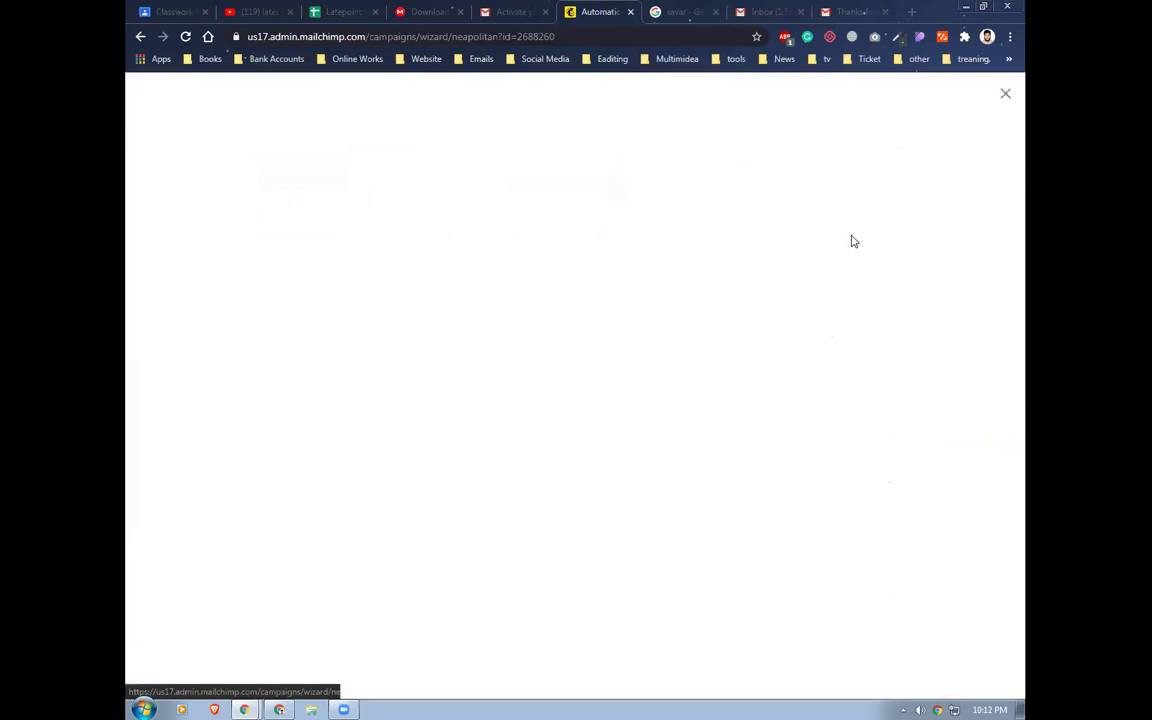
left_click(434, 305)
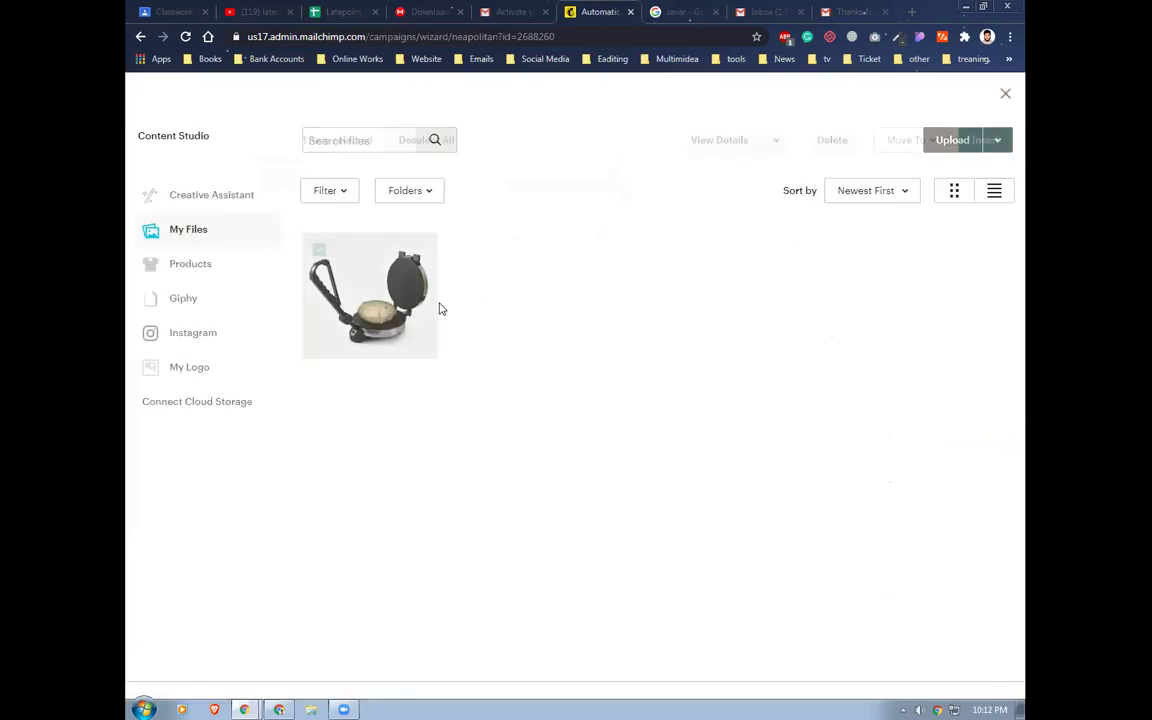
left_click(984, 140)
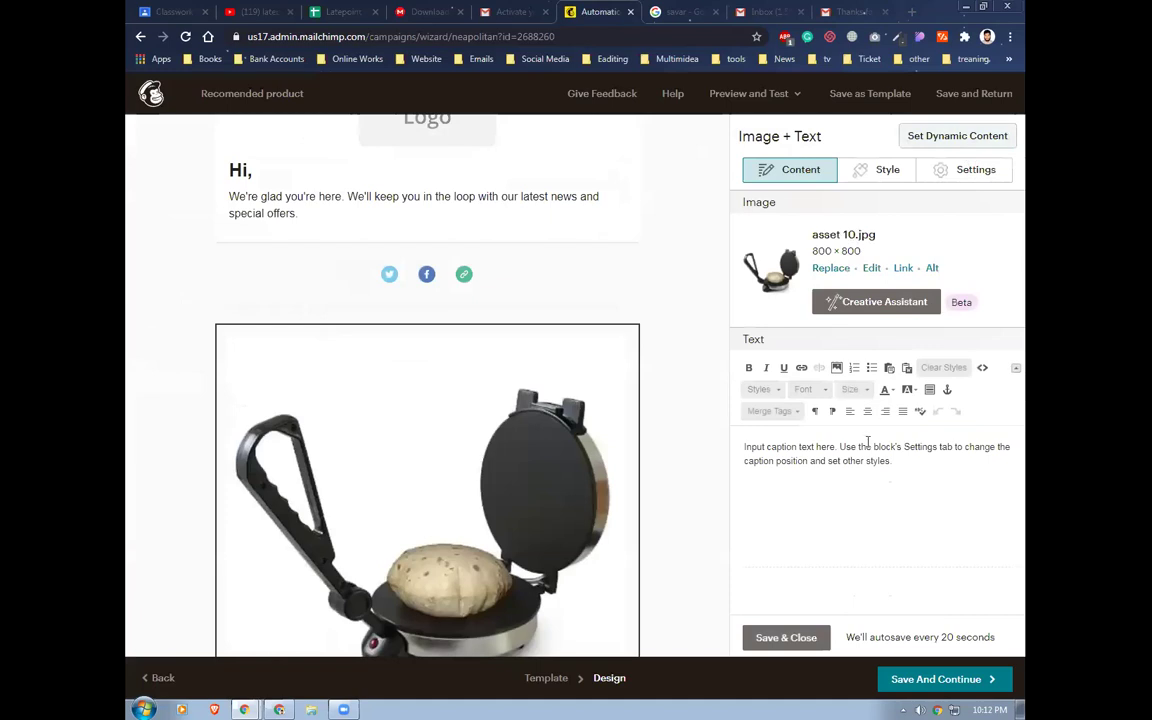
left_click(918, 471)
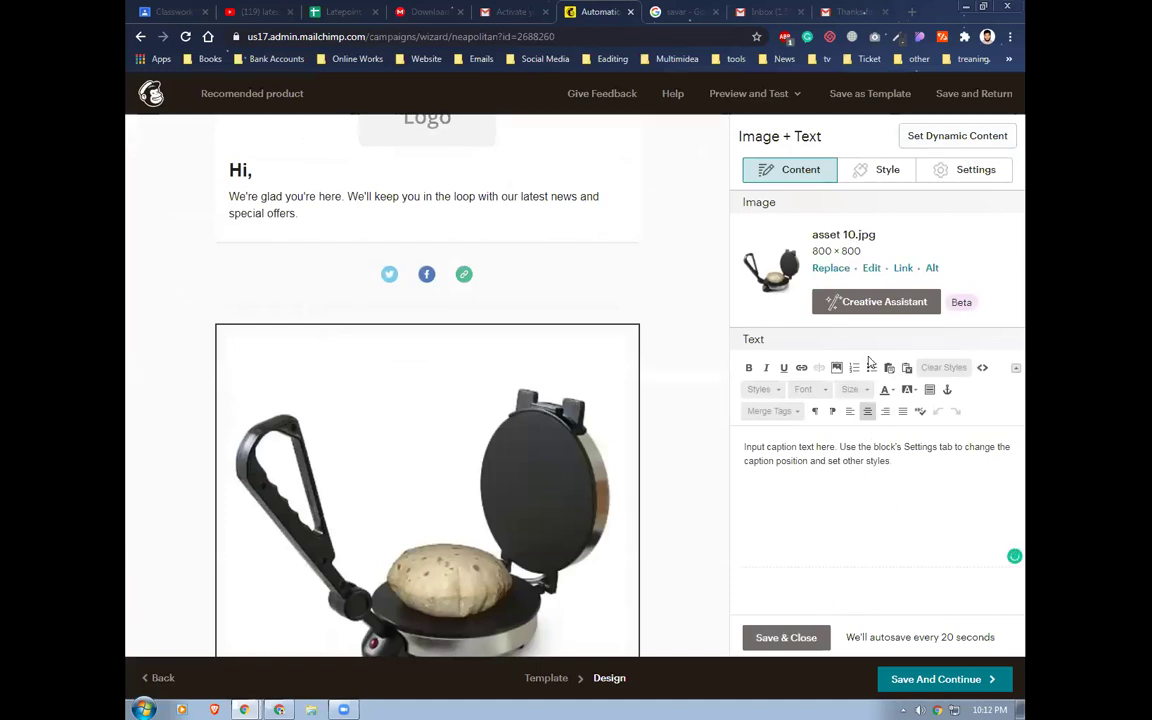
Set the block to 2 images and switch to editing Column 2
left_click(970, 170)
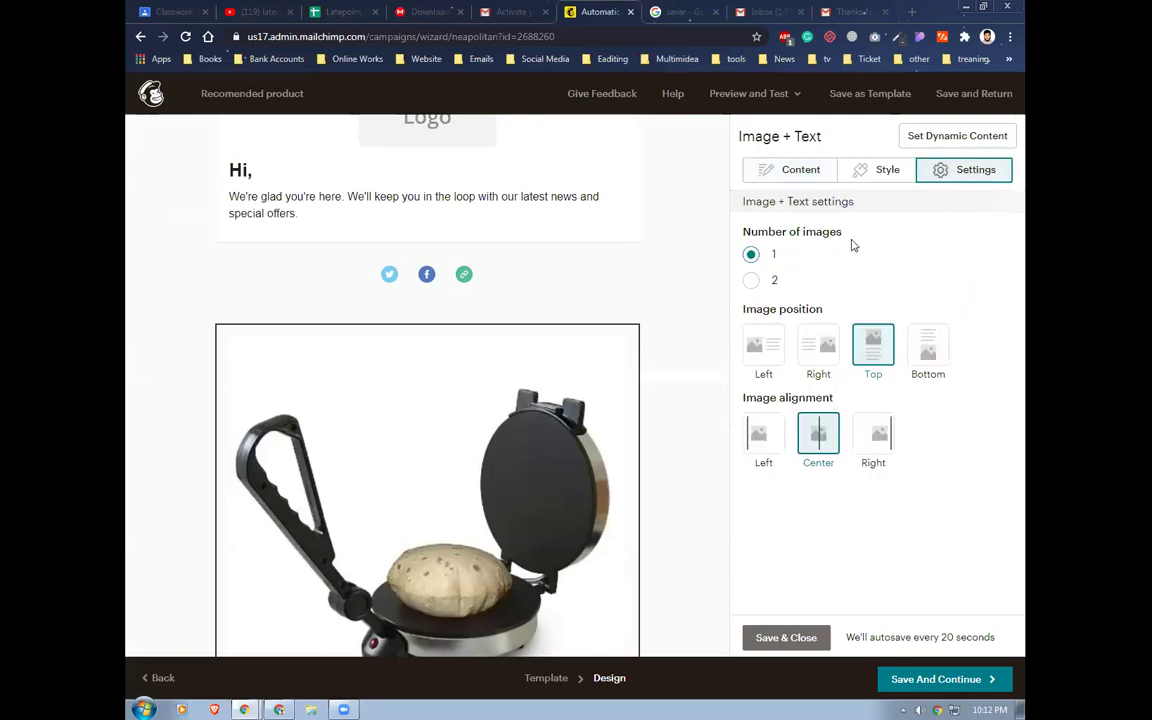
left_click(752, 281)
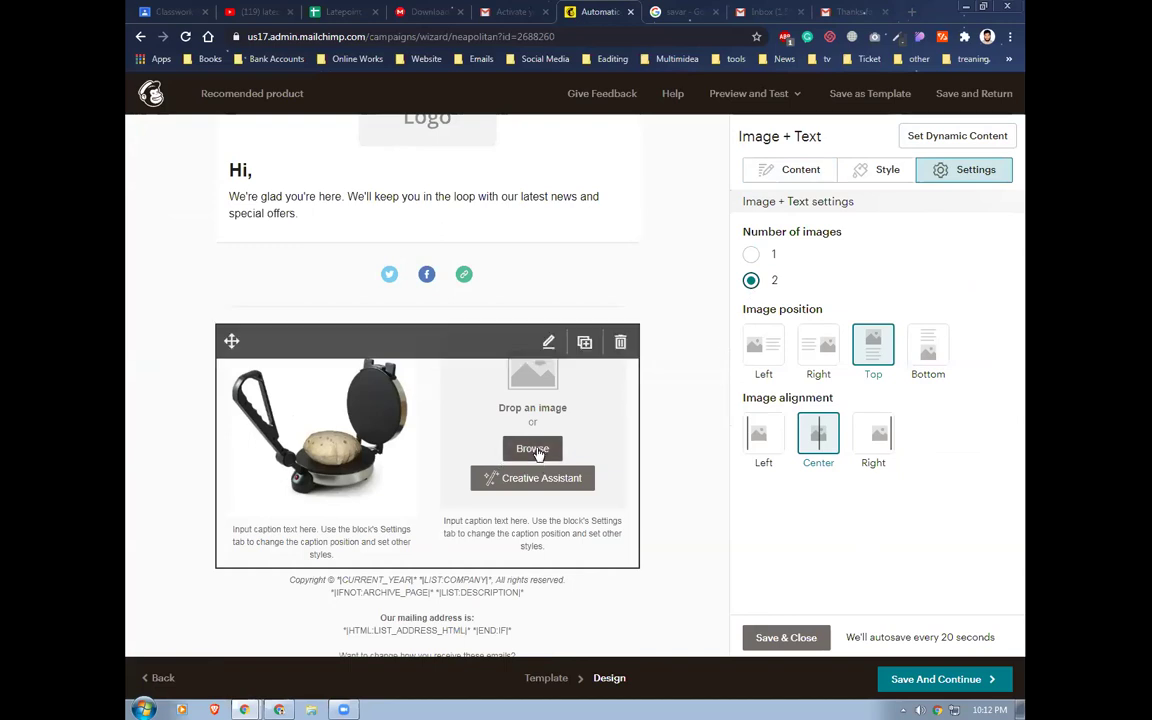
left_click(775, 170)
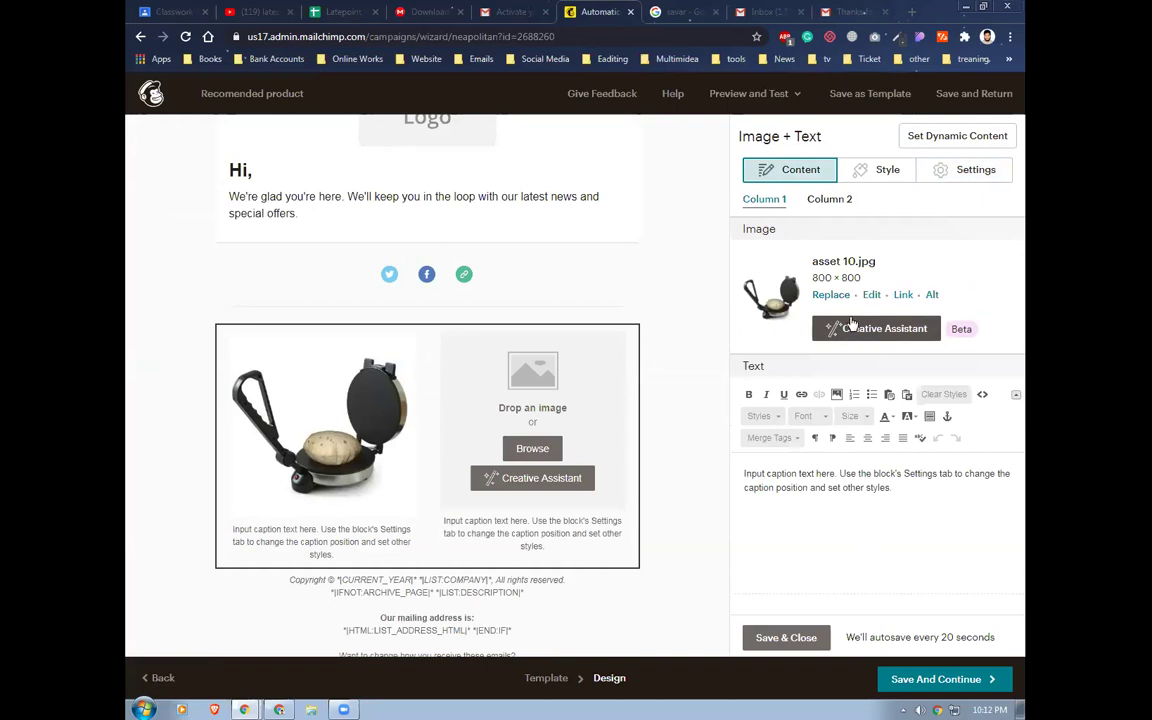
left_click(827, 199)
Insert the roti maker photo into the second column as well
left_click(846, 266)
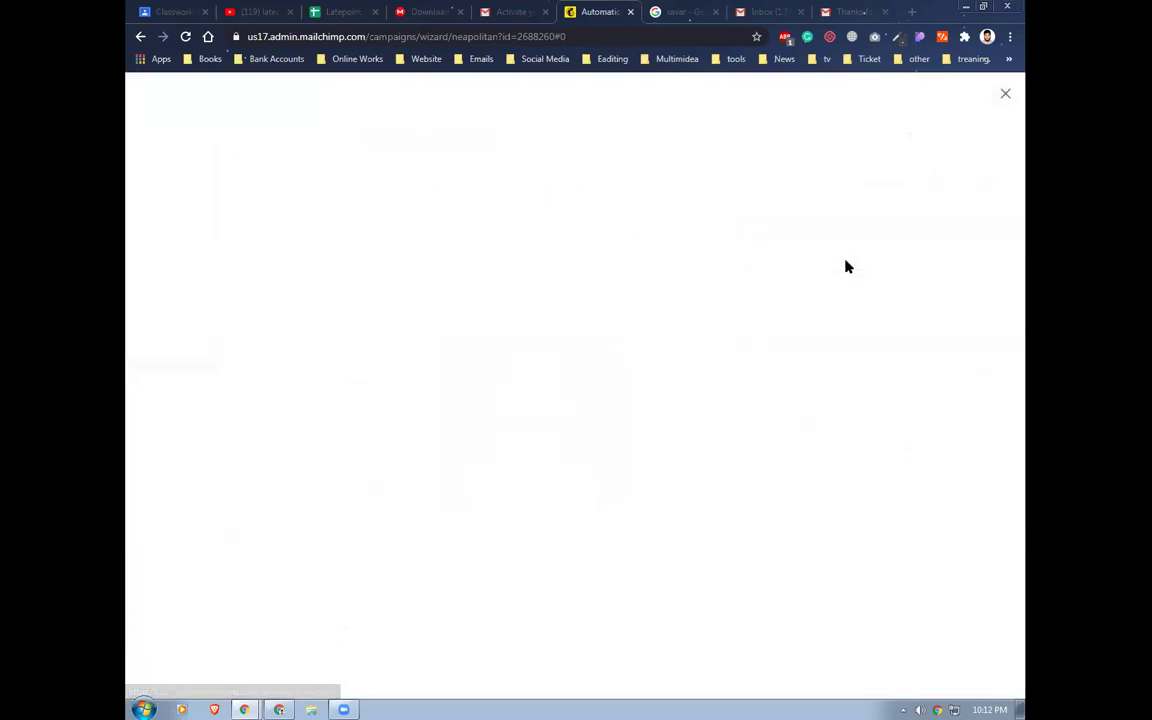
left_click(371, 297)
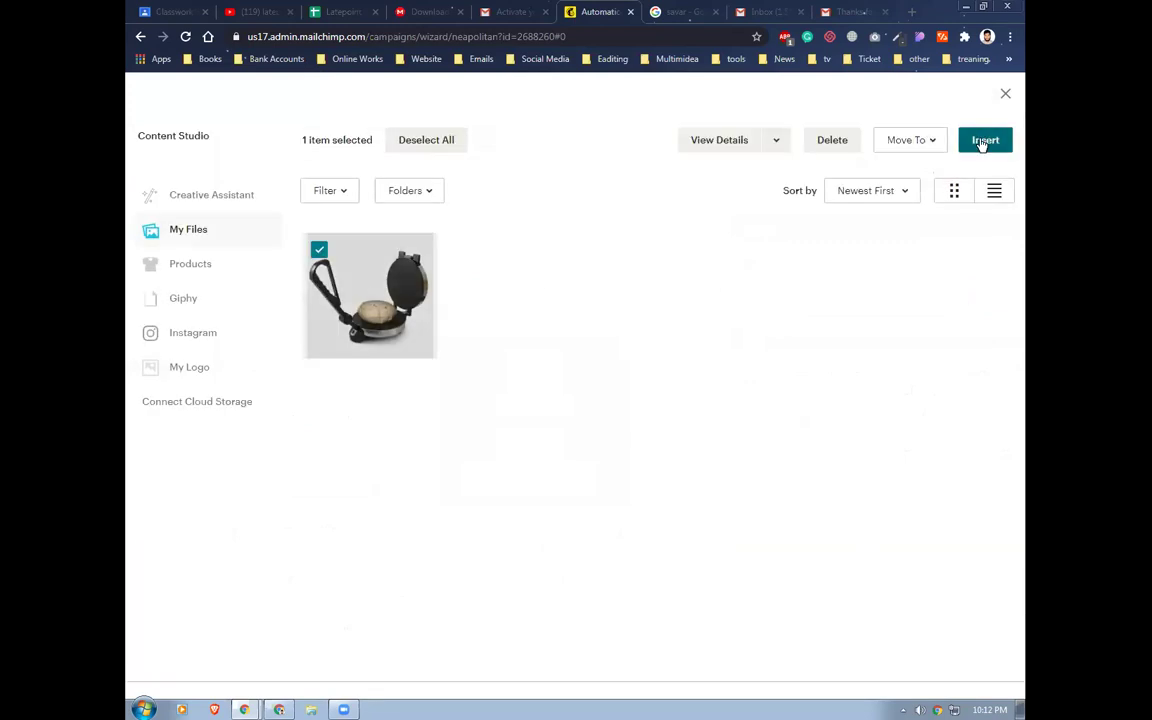
left_click(984, 141)
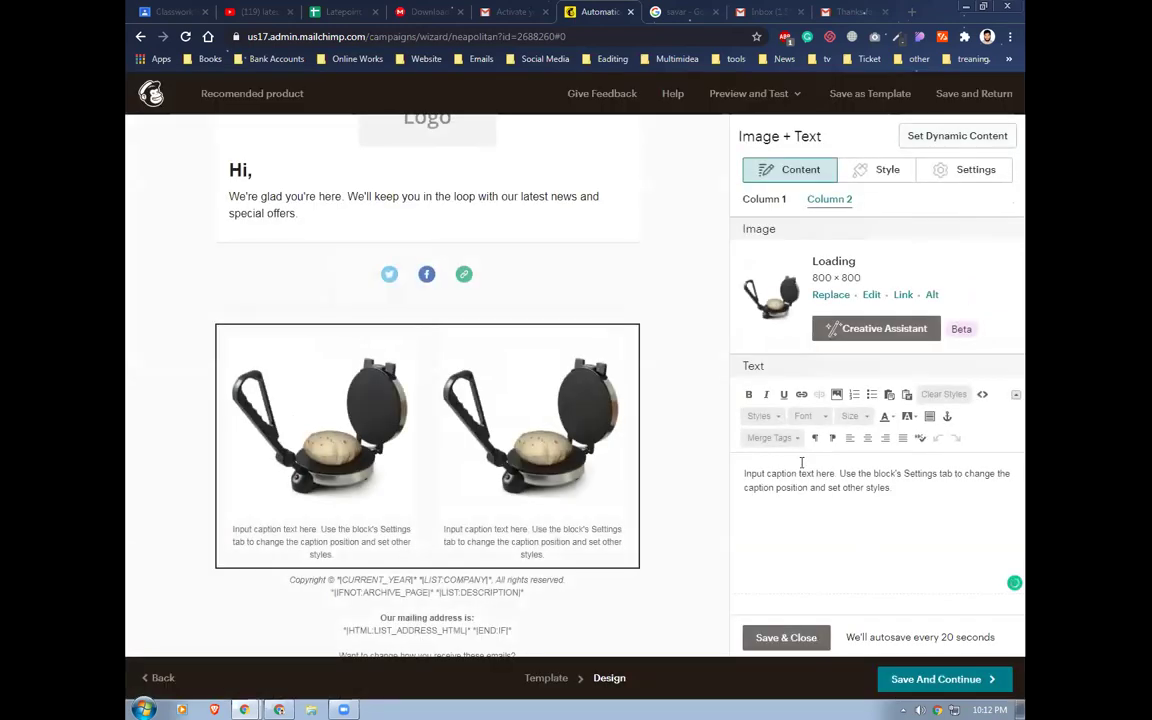
Replace the second column's placeholder caption with three lines of sample text
left_click(901, 491)
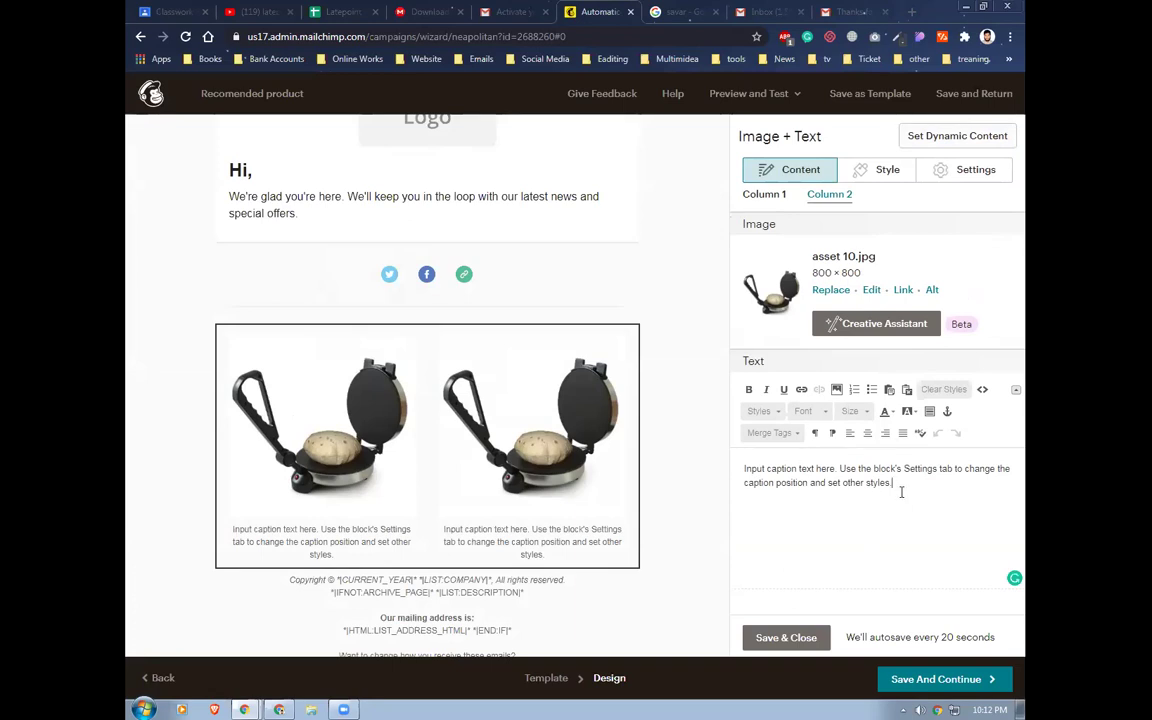
left_click_drag(876, 491, 744, 466)
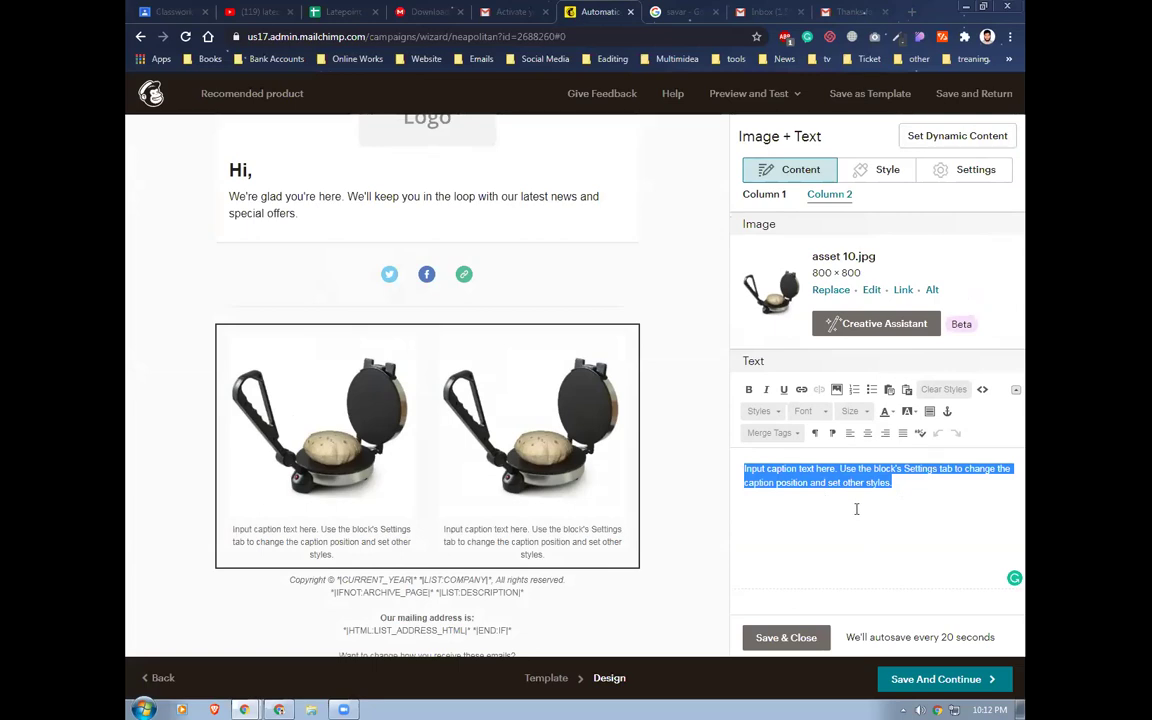
key("BackSpace")
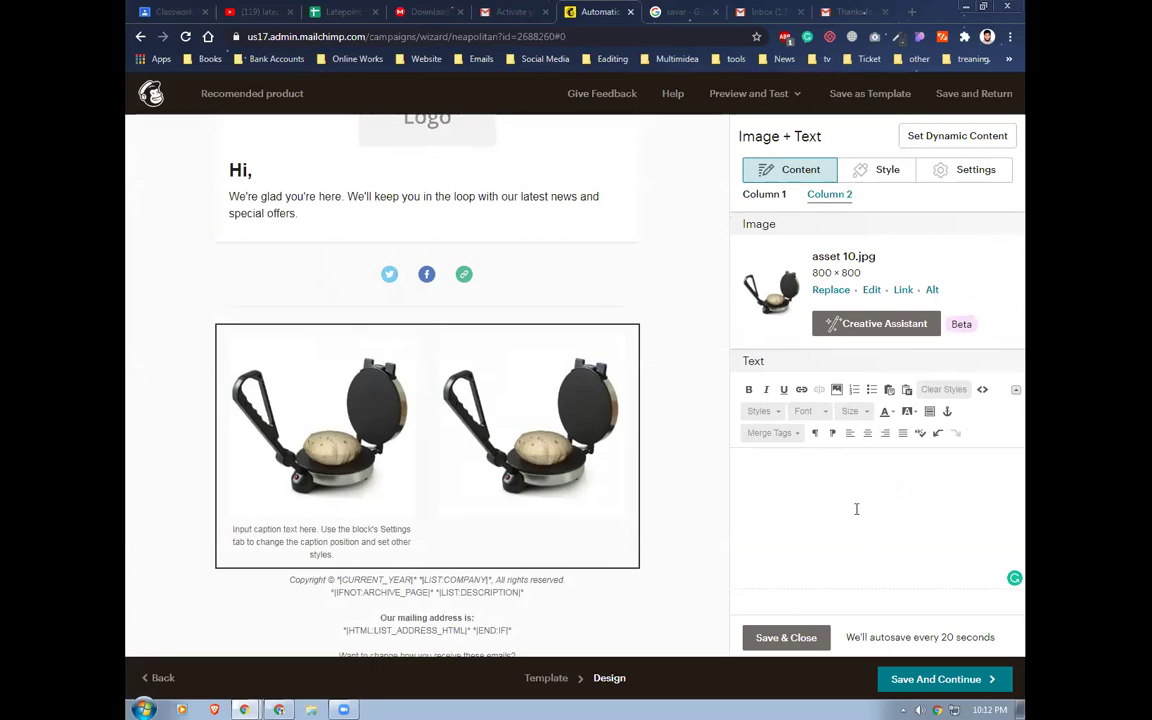
type("hgghf hjkgff  ")
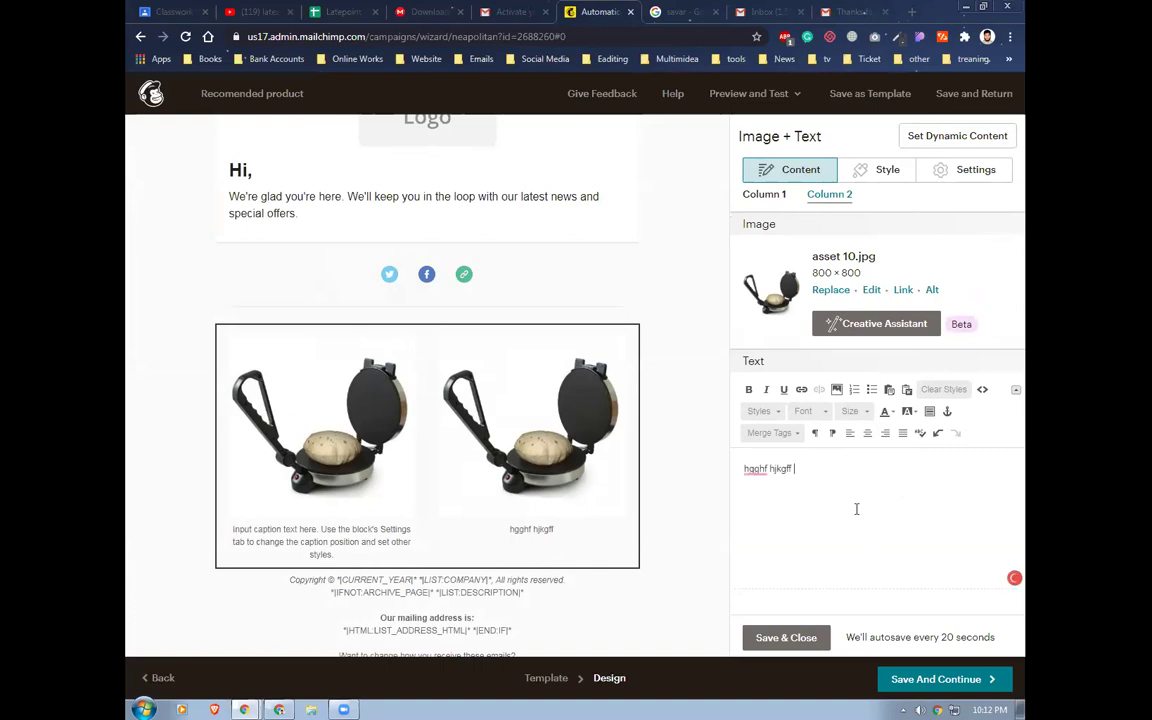
type("kjhkyuttf jg")
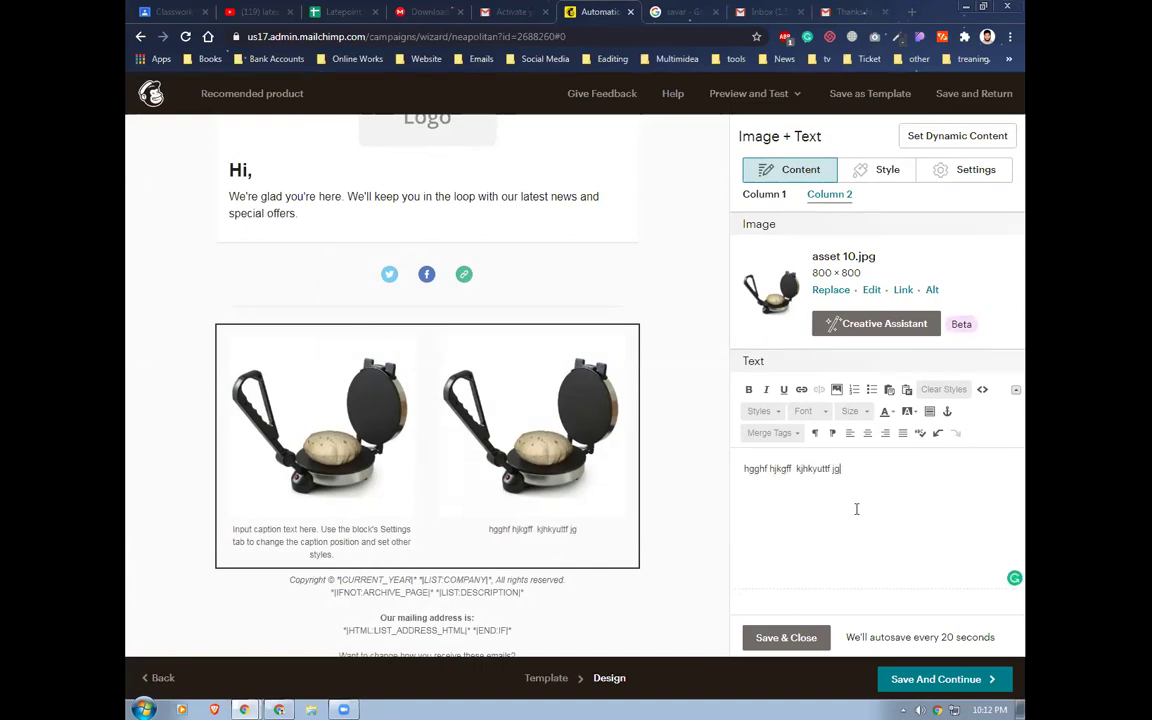
type("asd jjtfgyfgh")
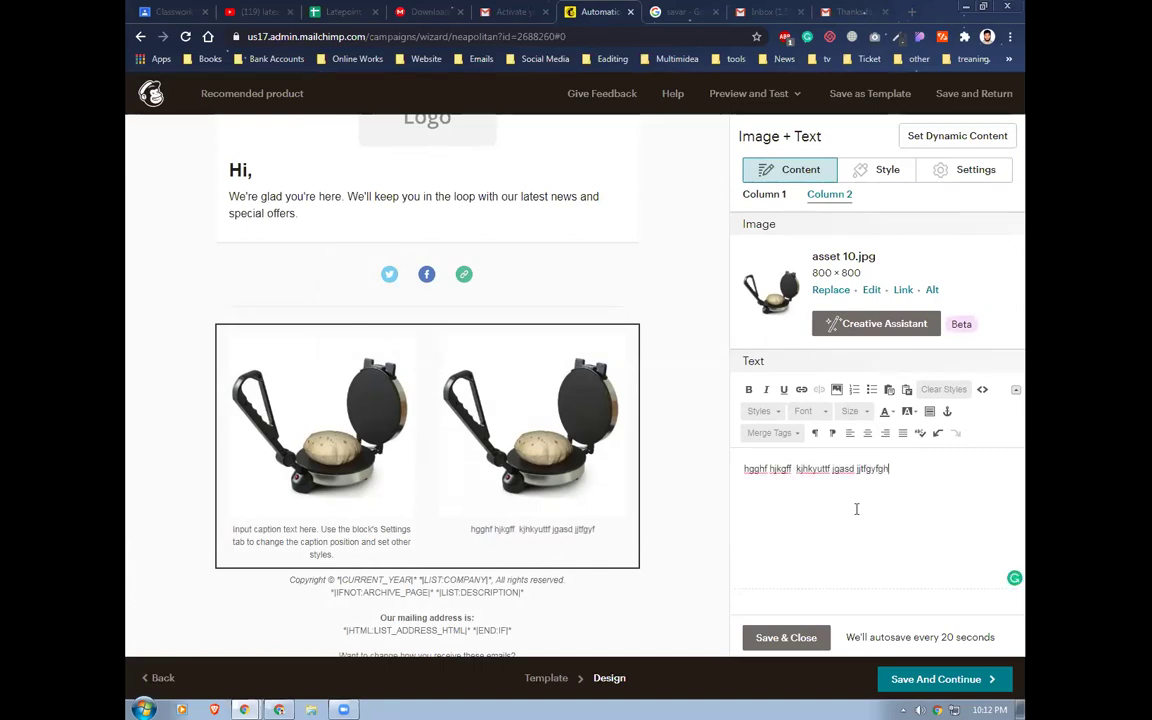
type("ggggggggggg")
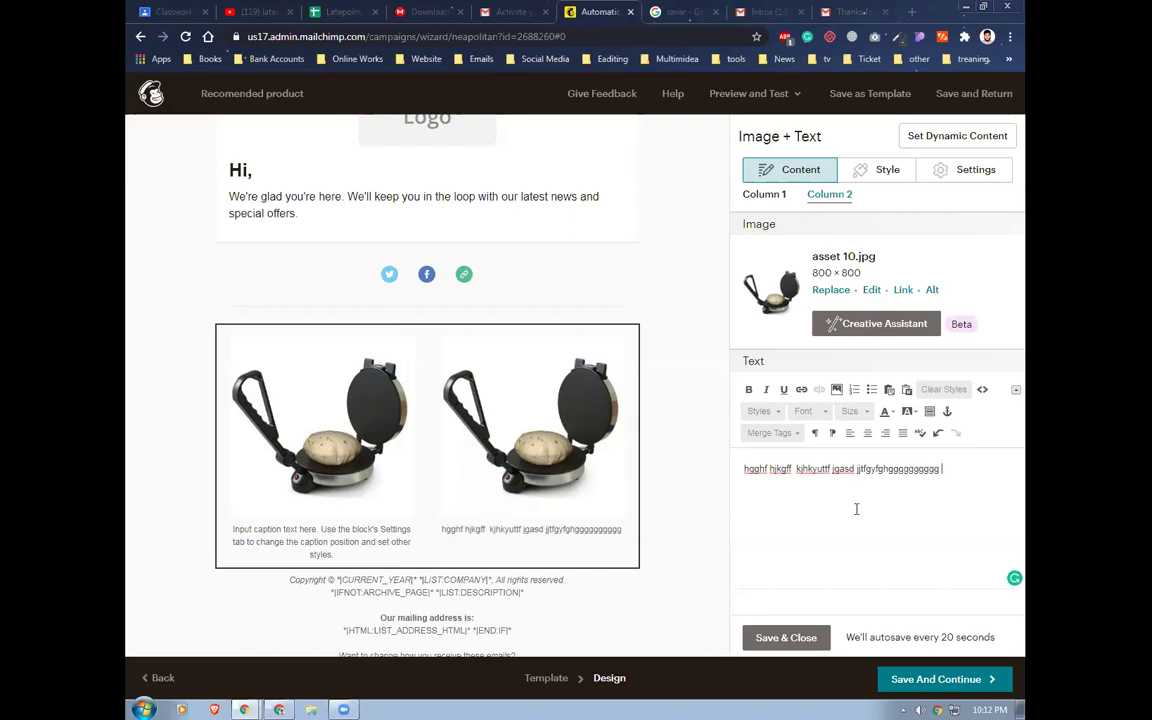
key("Return")
type("jjjjjjjjjjjjjjjjjjjjjj")
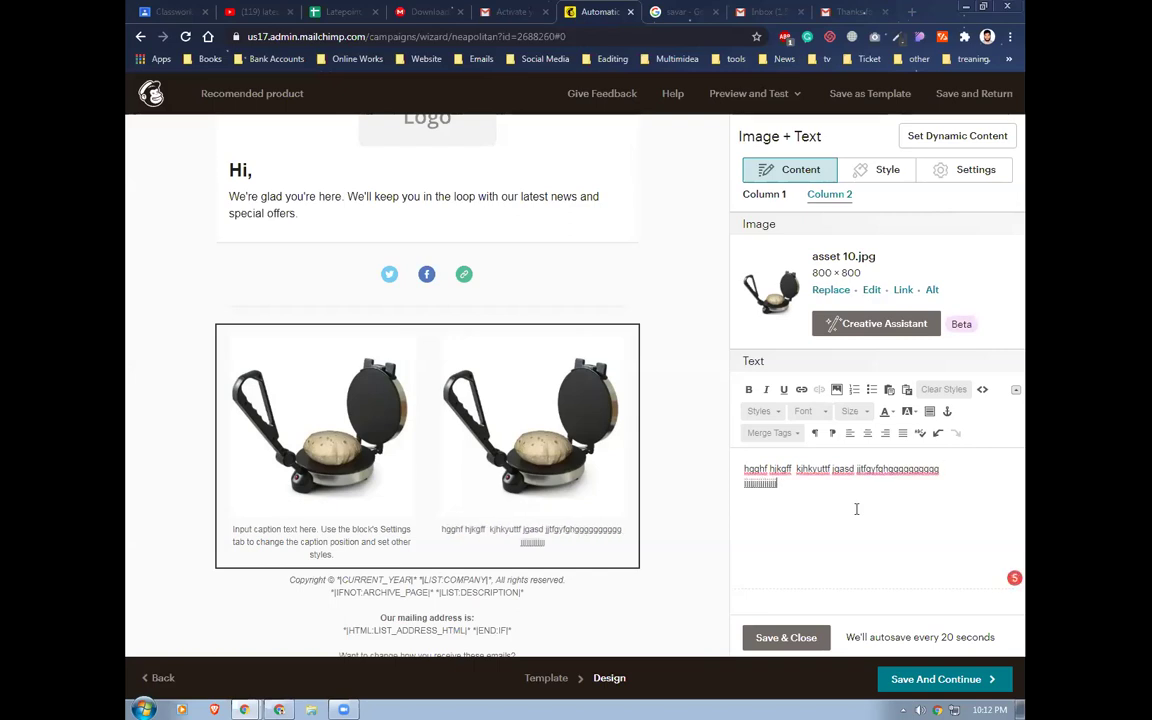
key("Return")
type("hdcghjfhgd jghft dch")
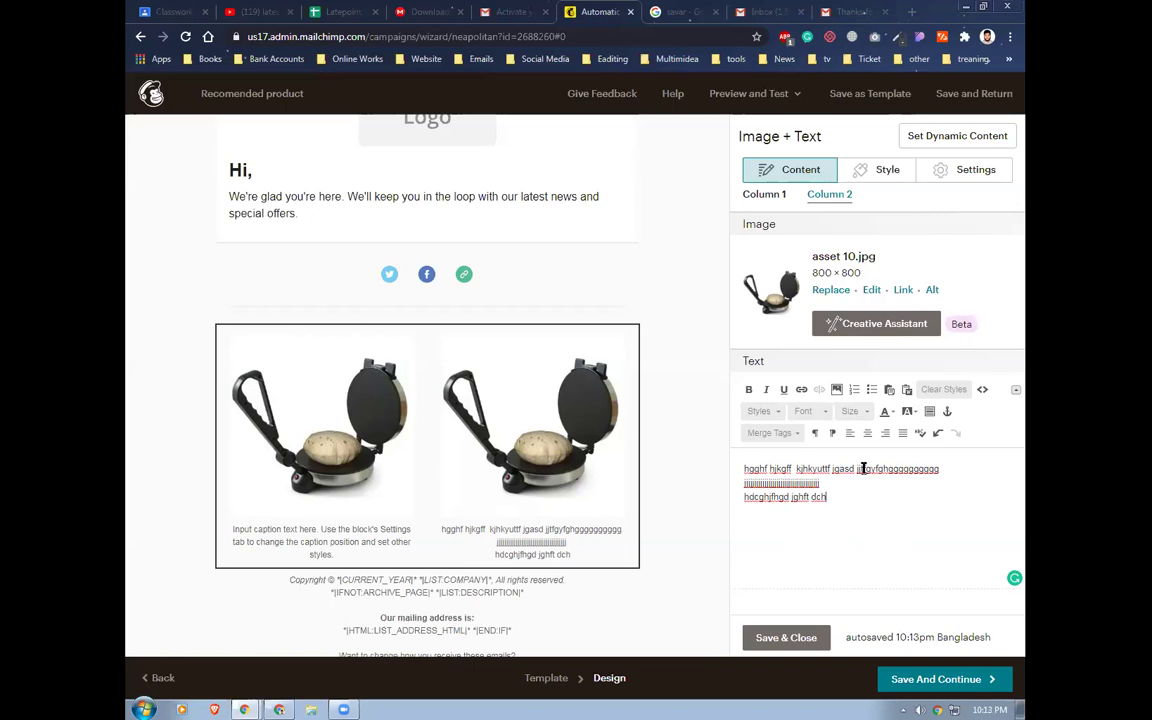
Give both images a dashed border with slightly rounded corners
left_click(868, 169)
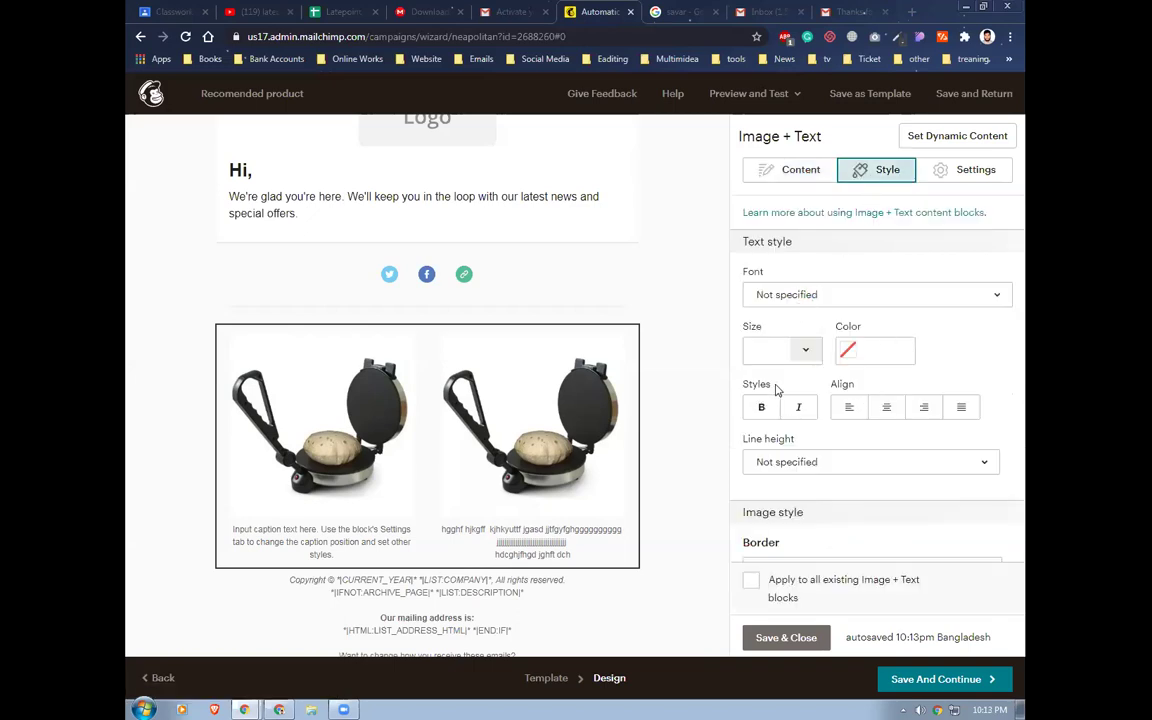
scroll(800, 510, "down", 2)
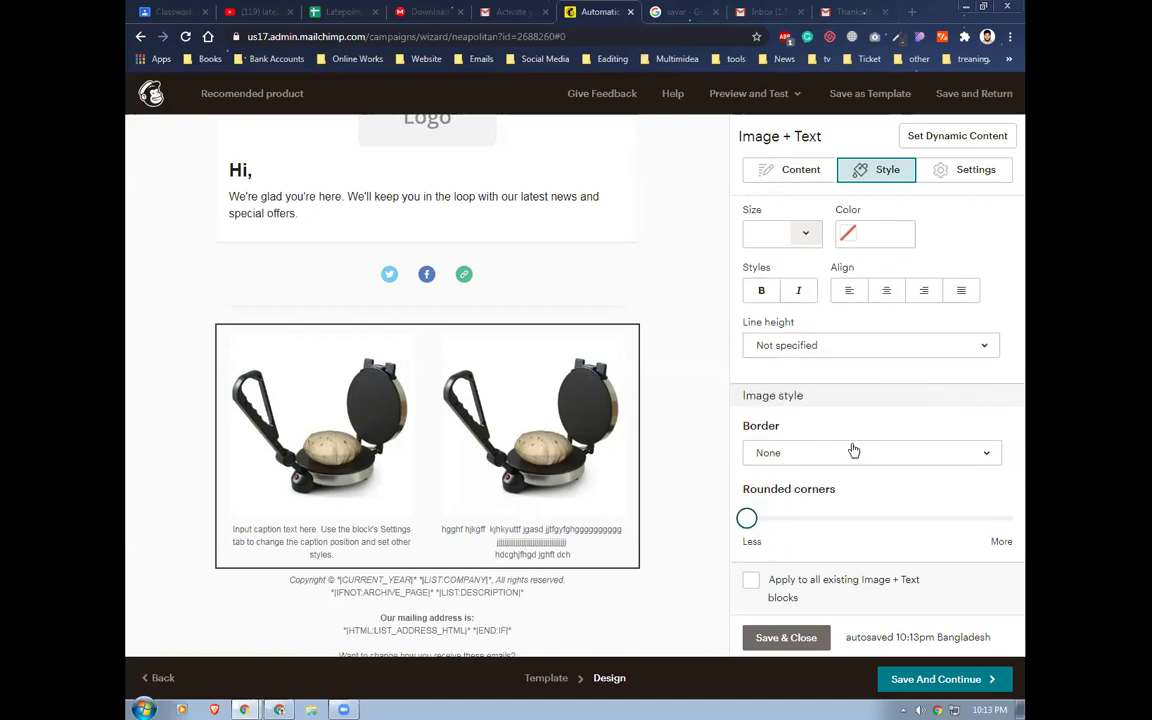
left_click(885, 455)
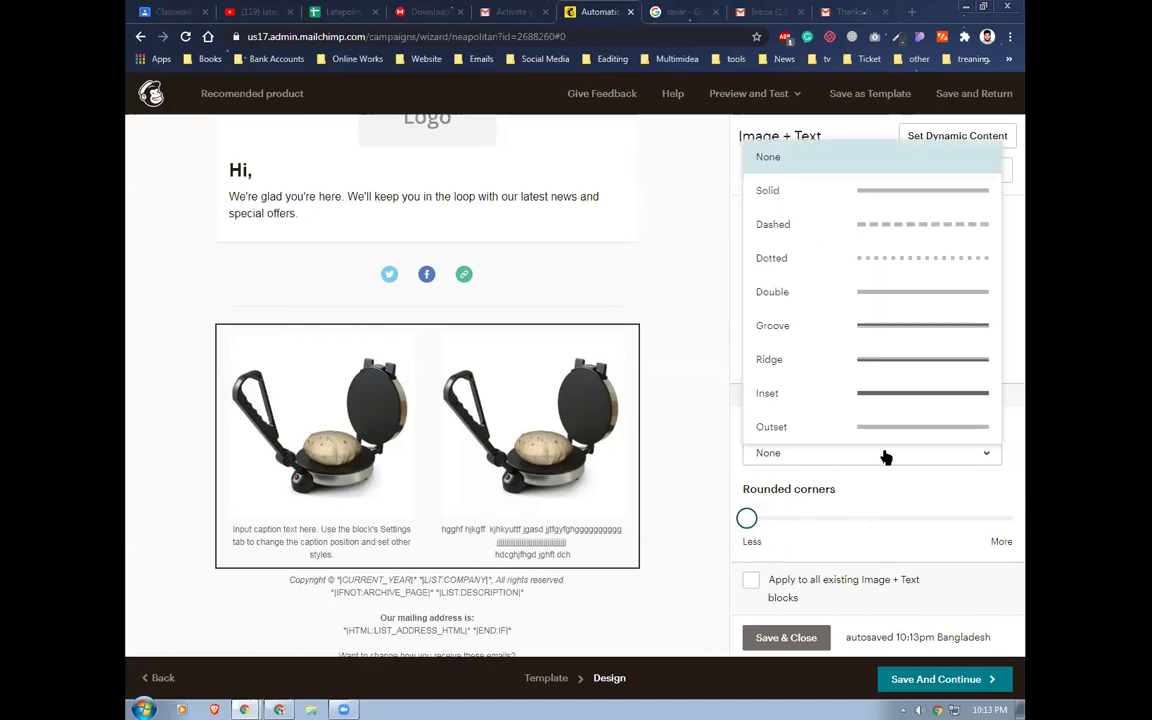
left_click(885, 264)
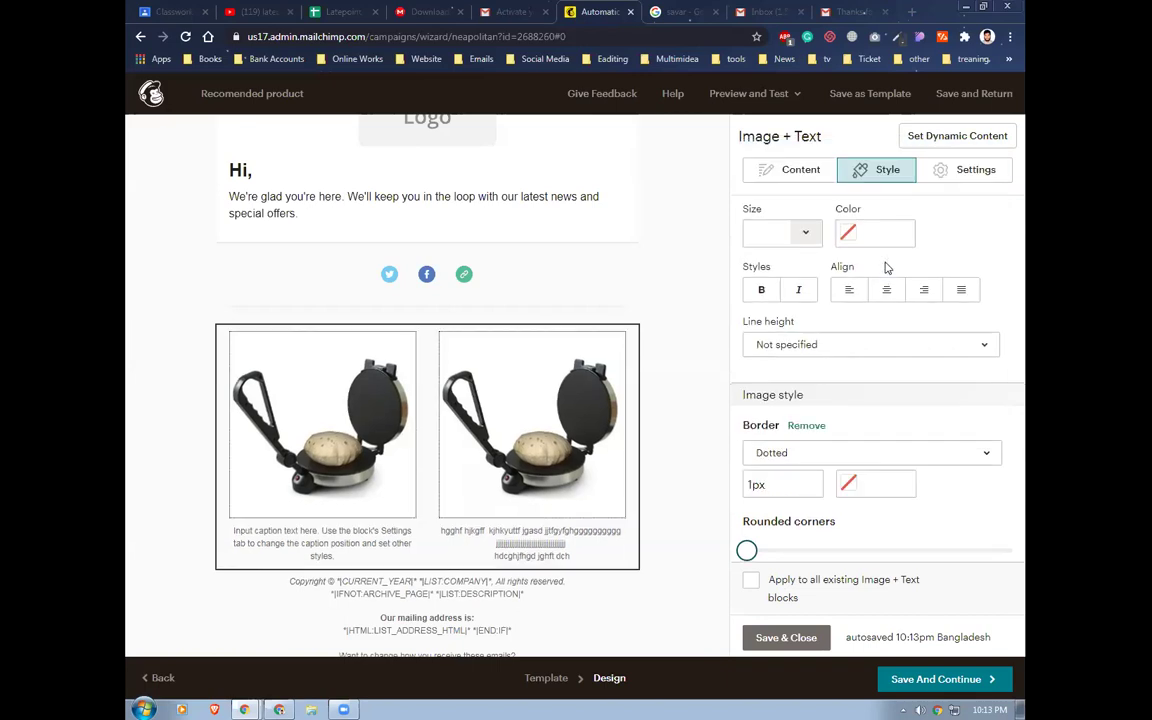
left_click(861, 452)
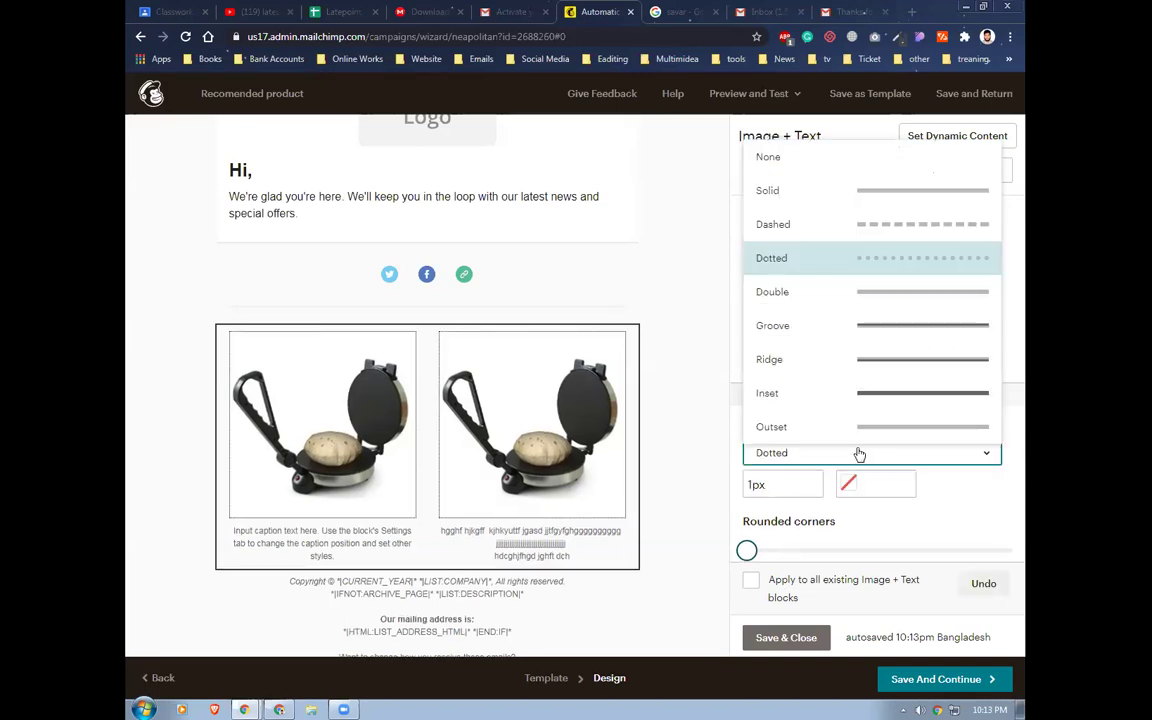
left_click(898, 324)
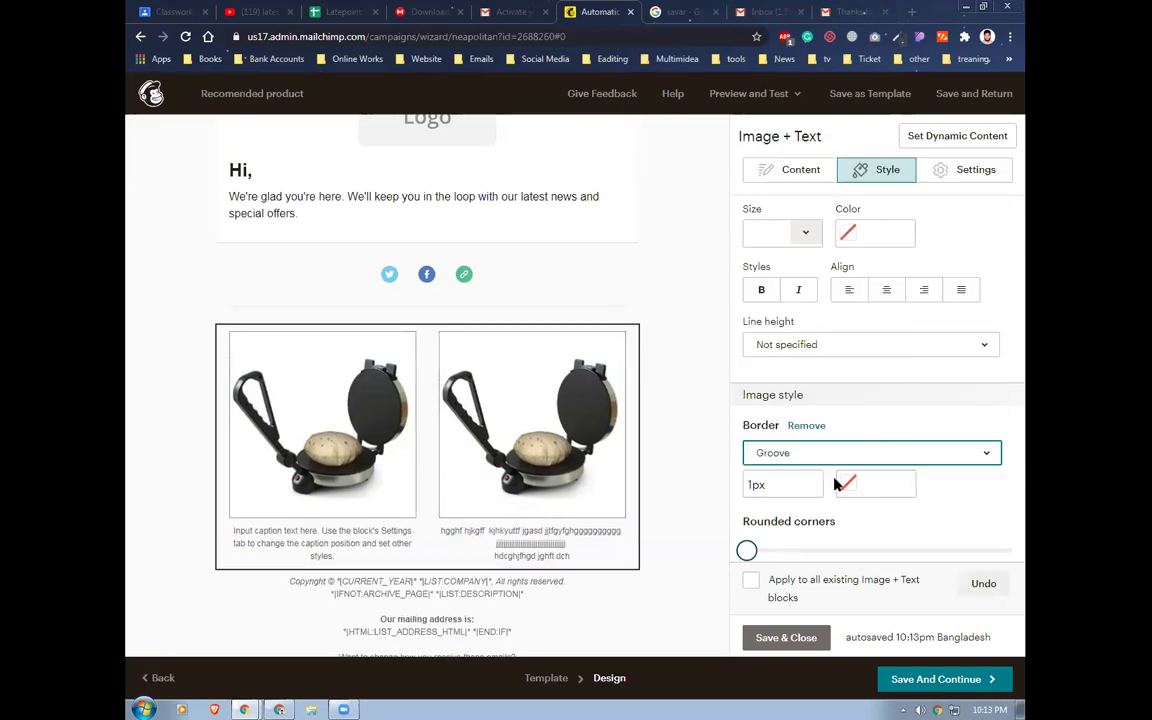
left_click(874, 456)
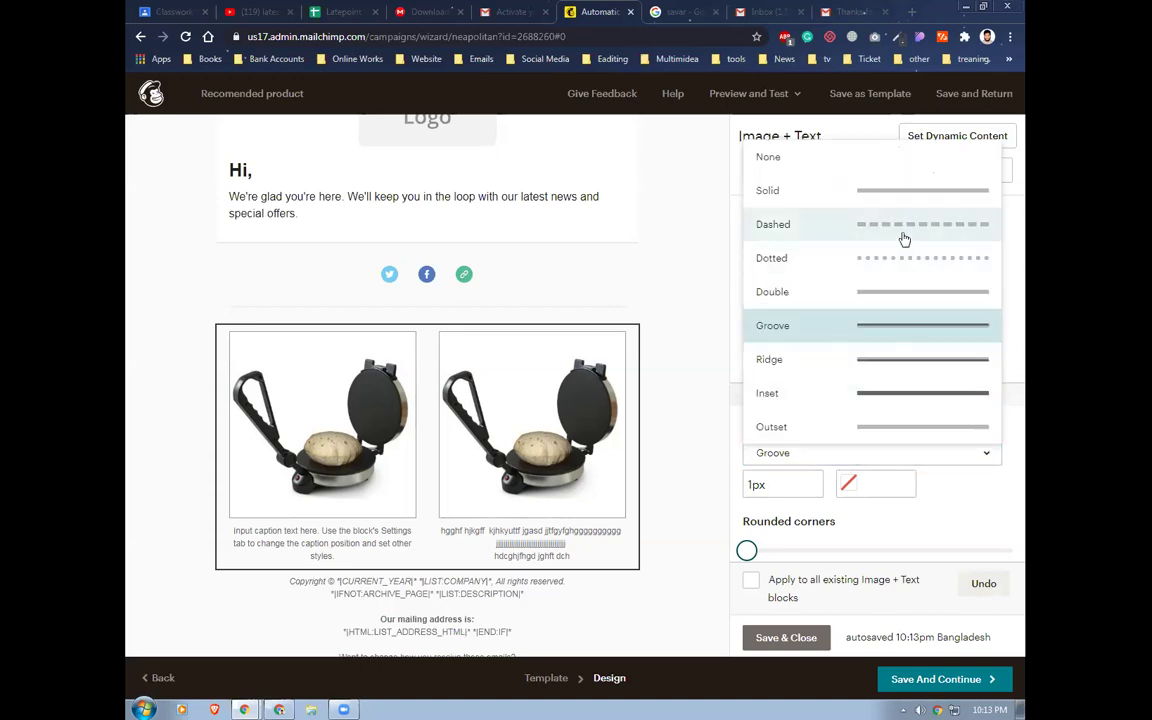
left_click(902, 234)
scroll(780, 480, "down", 1)
left_click_drag(747, 518, 795, 527)
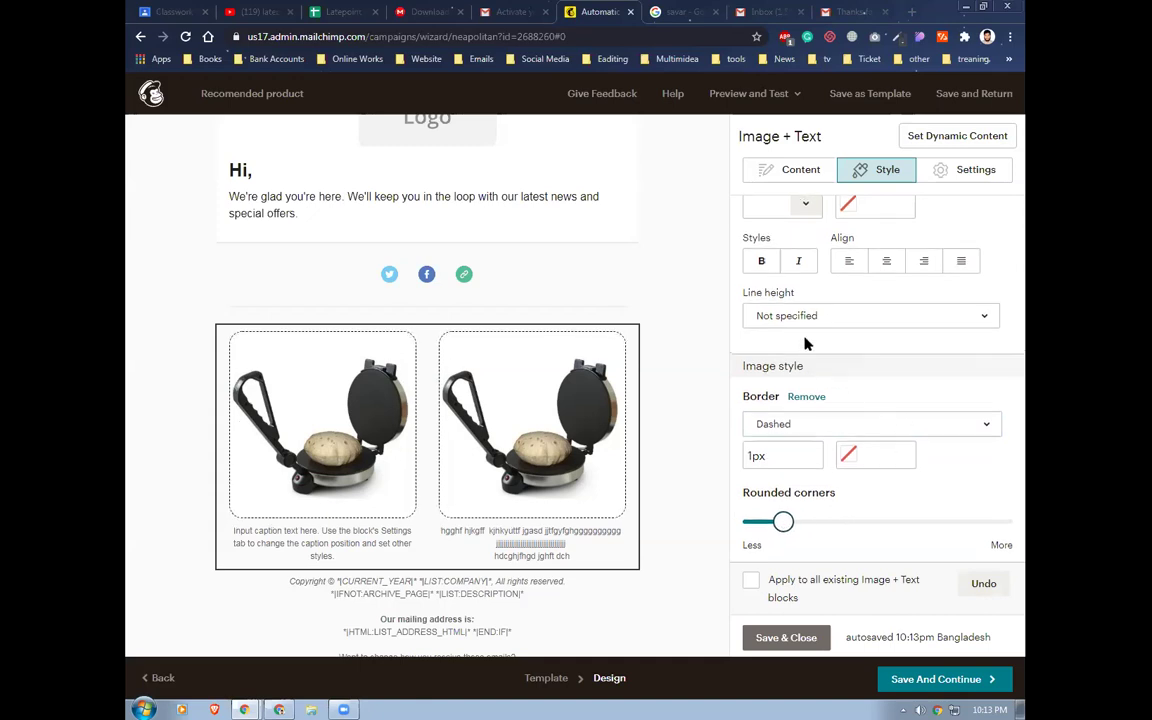
Color the caption text red #df6565, then save and close the block
scroll(822, 405, "up", 2)
scroll(805, 360, "up", 1)
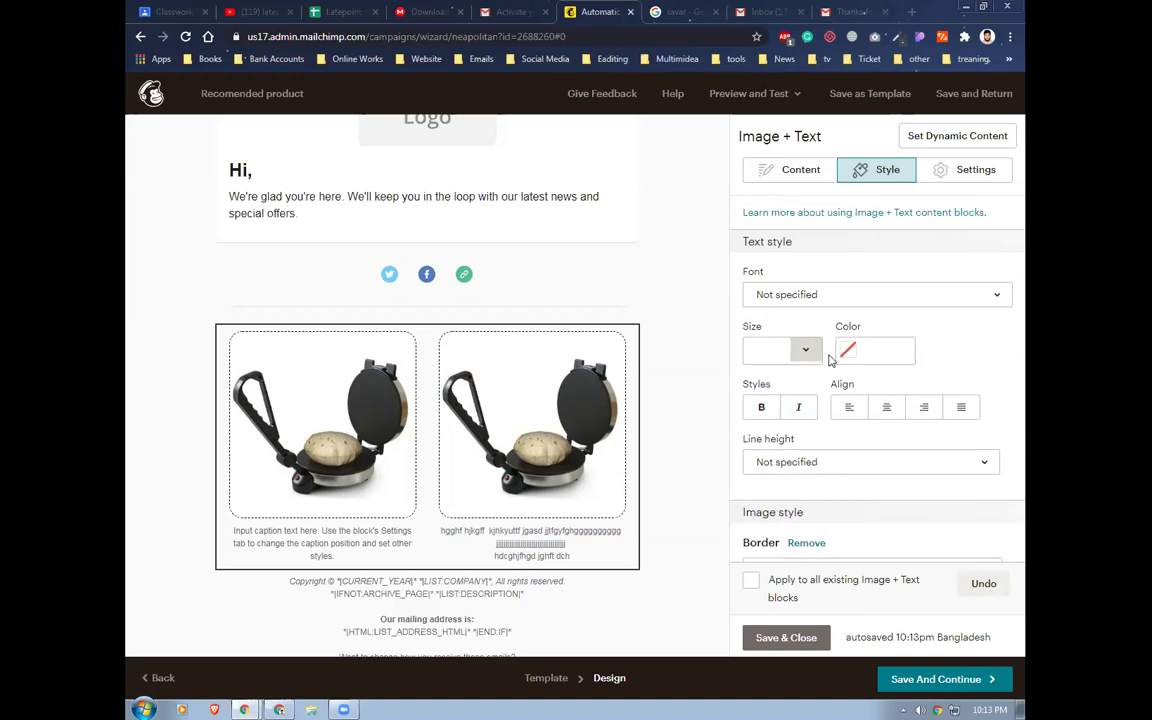
left_click(805, 355)
left_click(807, 353)
left_click(853, 355)
mouse_move(915, 362)
left_mouse_down()
mouse_move(902, 357)
mouse_move(882, 378)
mouse_move(860, 359)
mouse_move(902, 349)
left_mouse_up()
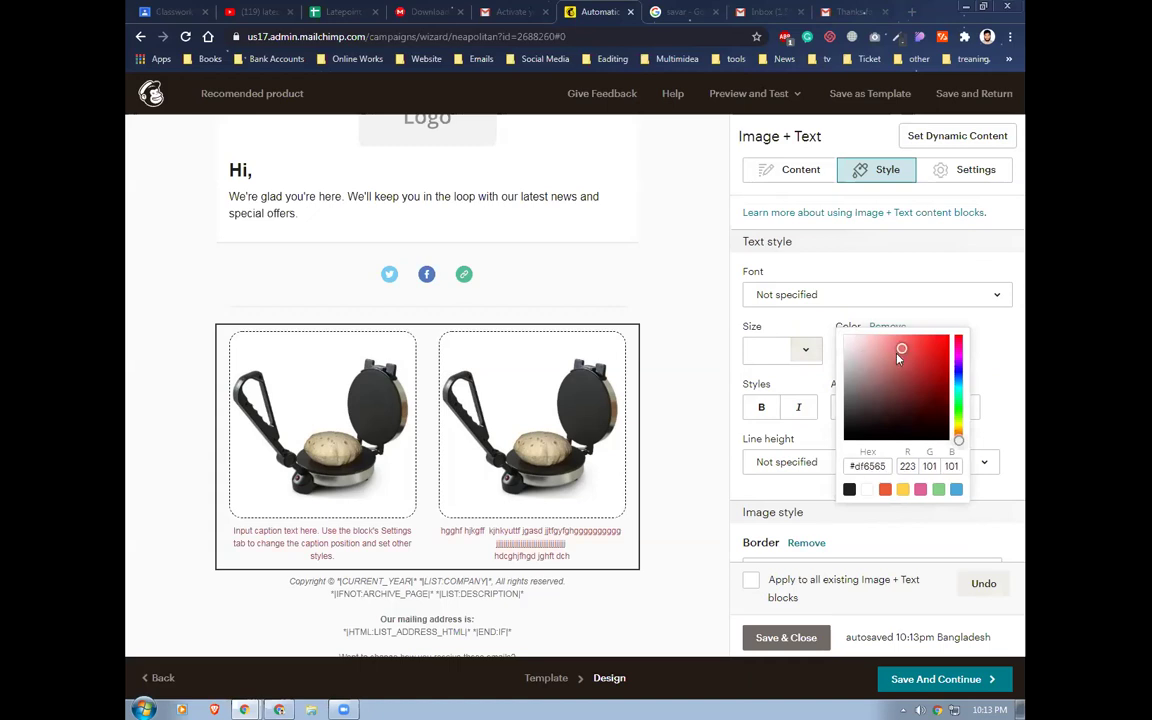
left_click(891, 269)
scroll(892, 272, "down", 2)
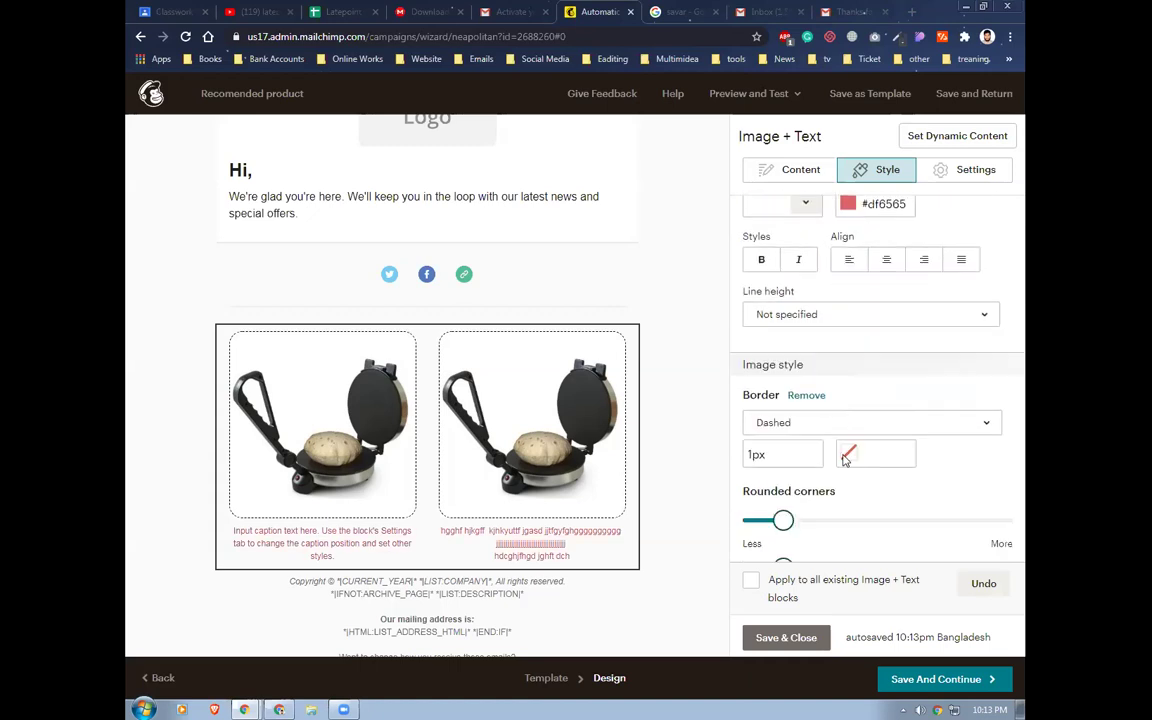
left_click(787, 637)
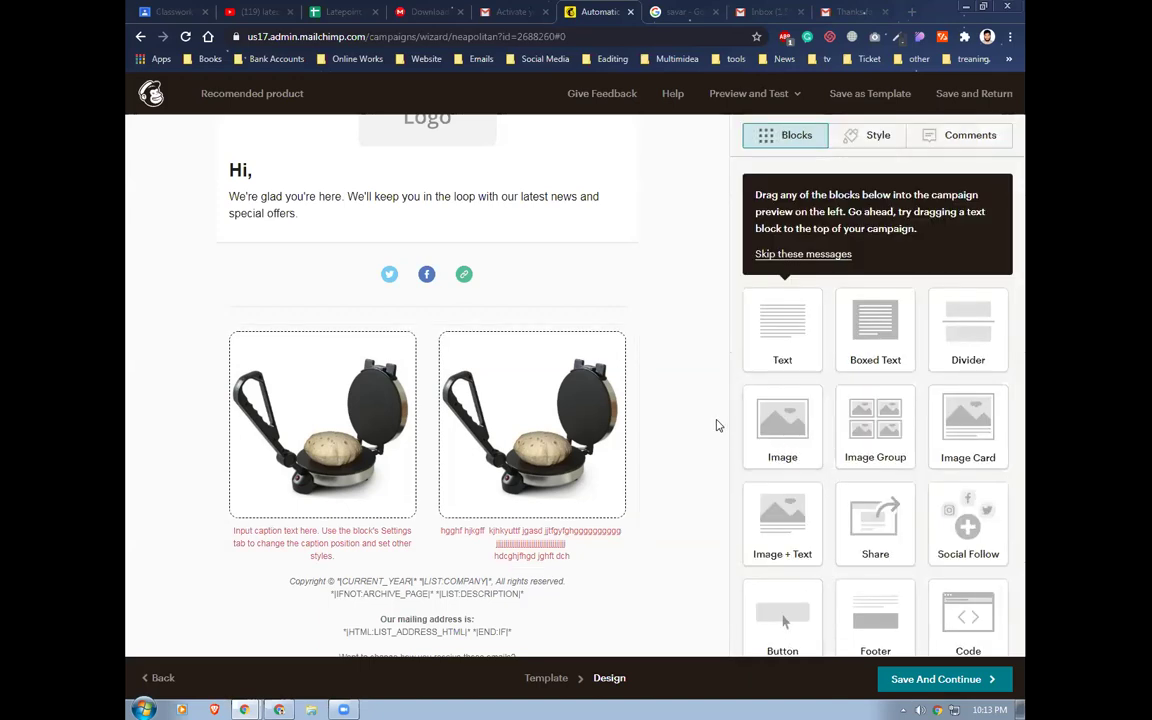
Save the Recomended product email design and return to its automation summary
scroll(716, 426, "up", 1)
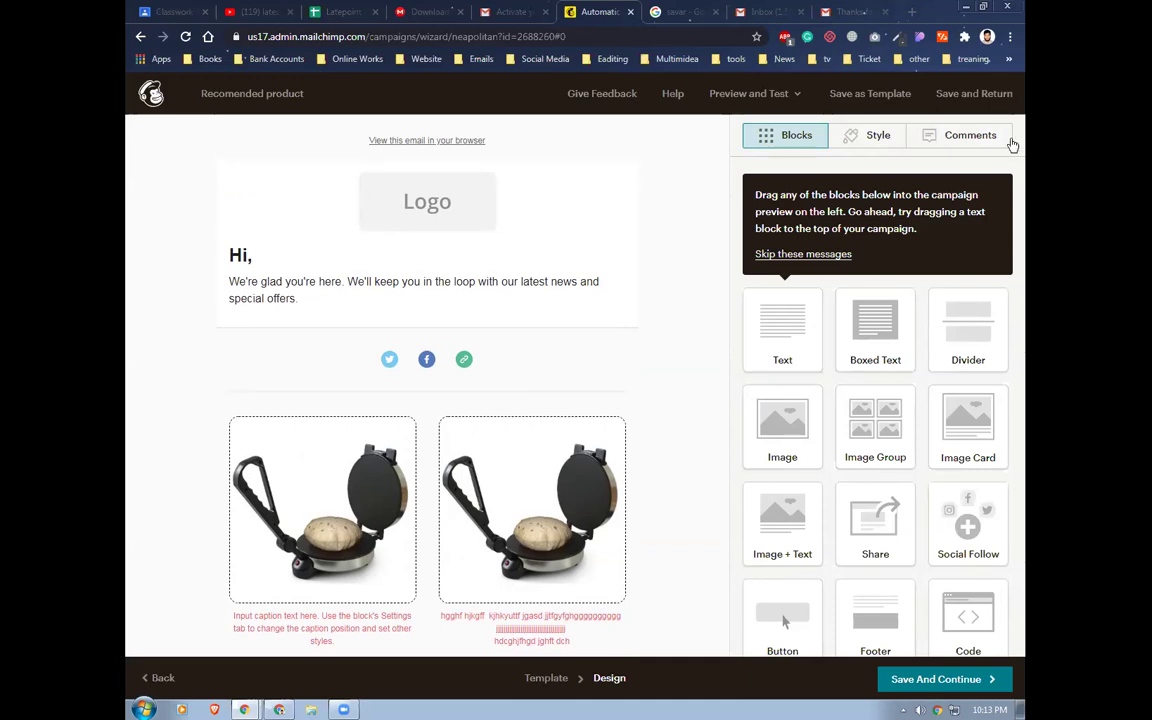
left_click(936, 679)
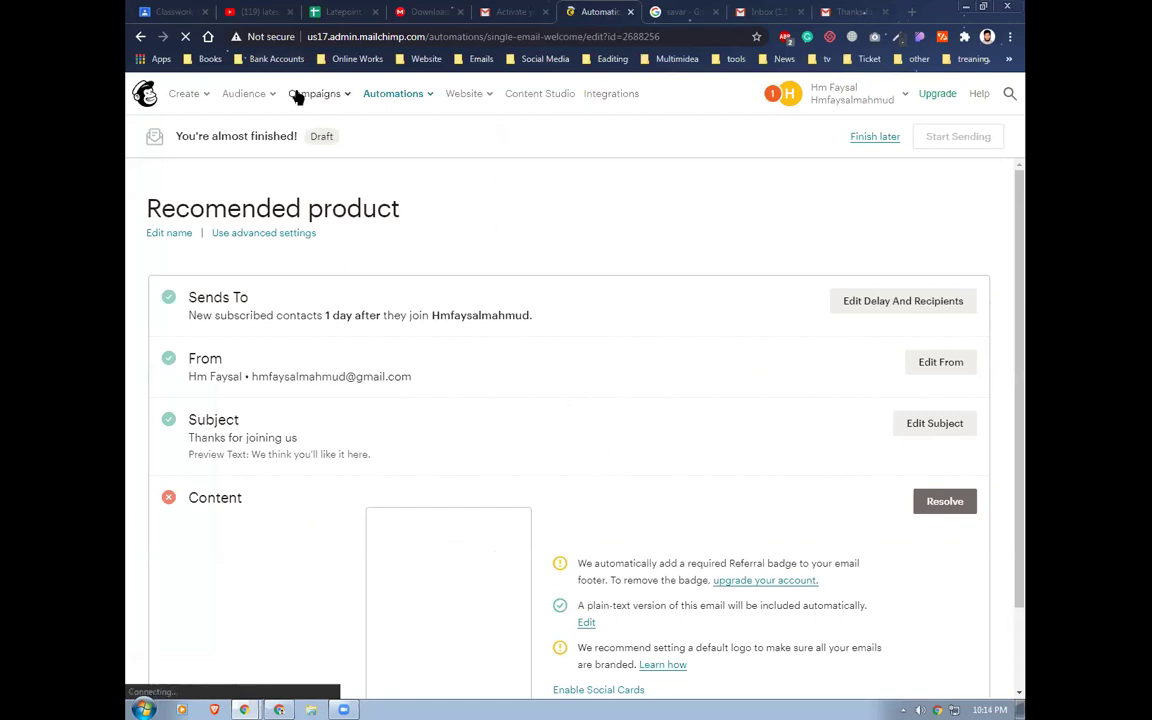
Go from the audience dashboard's 3 subscribed contacts to the audience Tags page
left_click(240, 94)
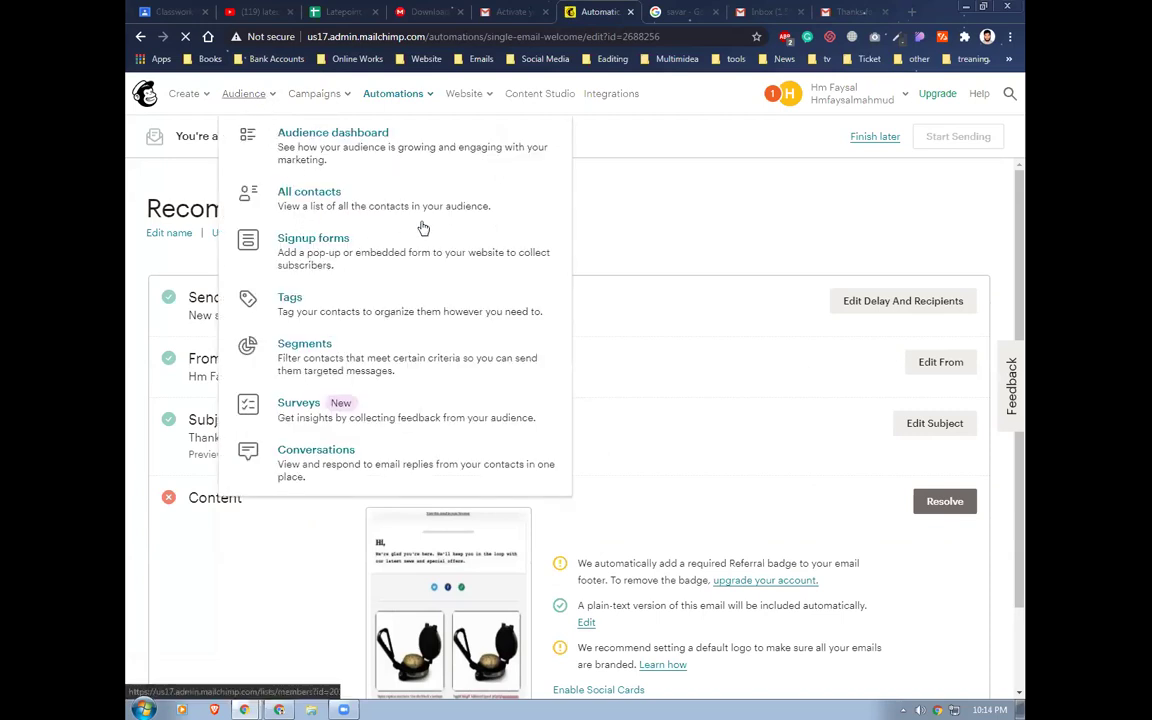
left_click(331, 135)
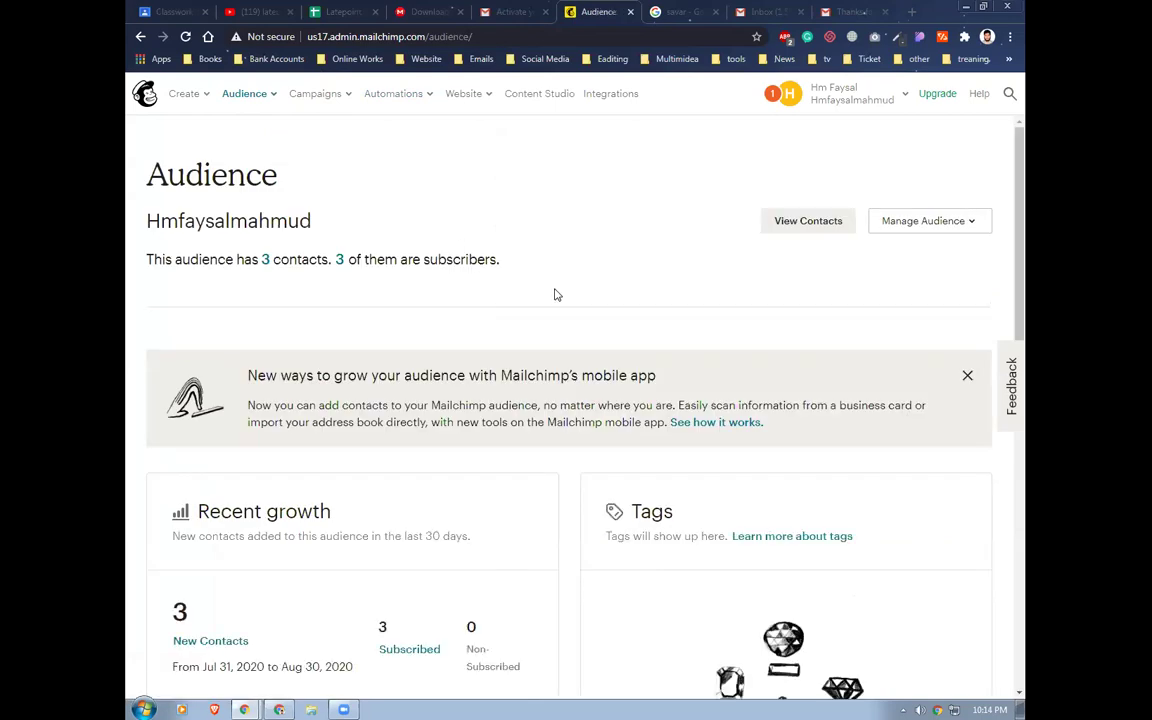
left_click(339, 260)
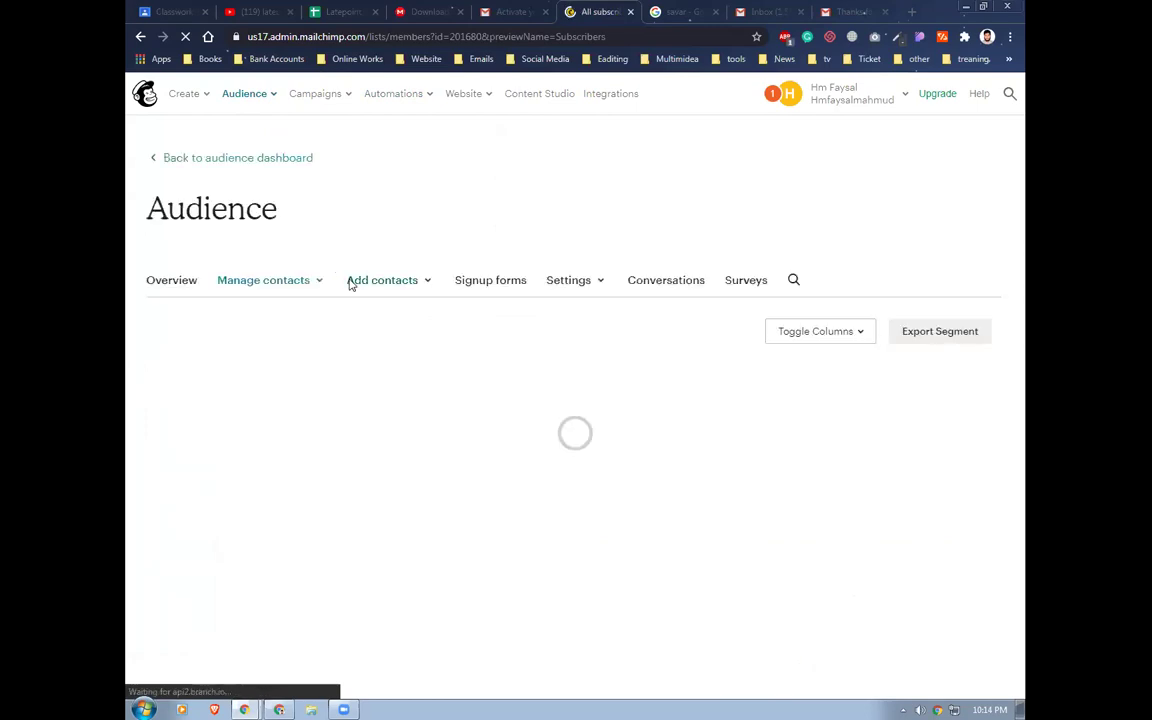
scroll(505, 340, "down", 2)
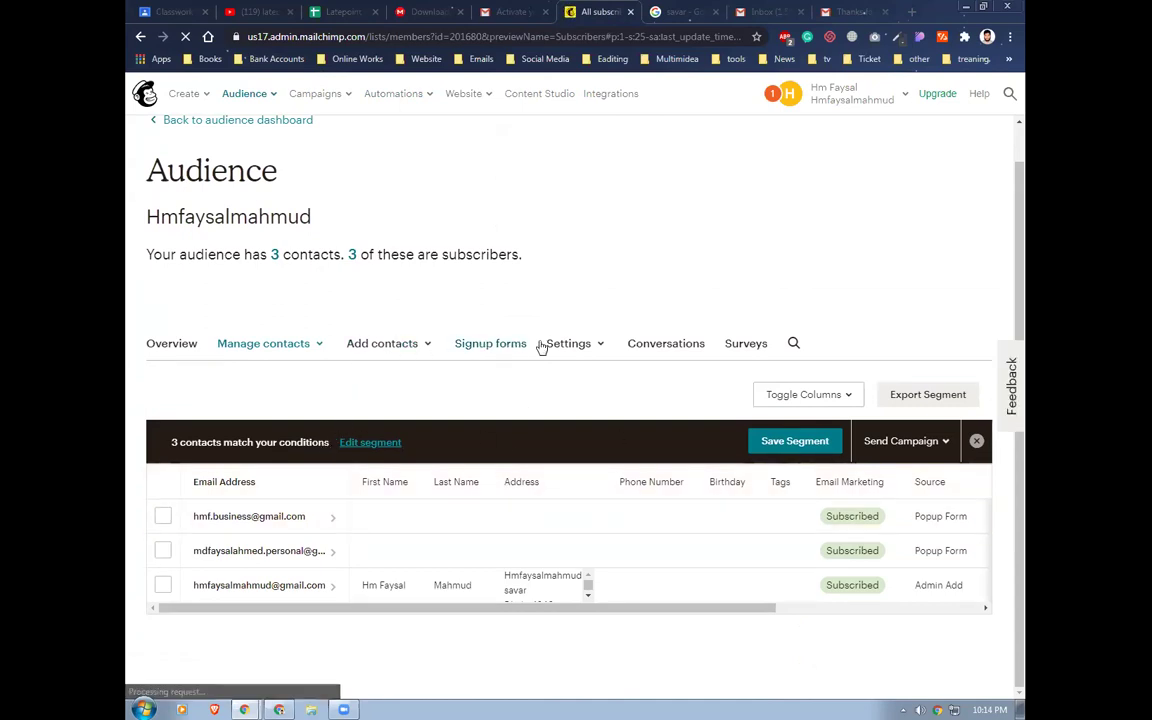
left_click(246, 346)
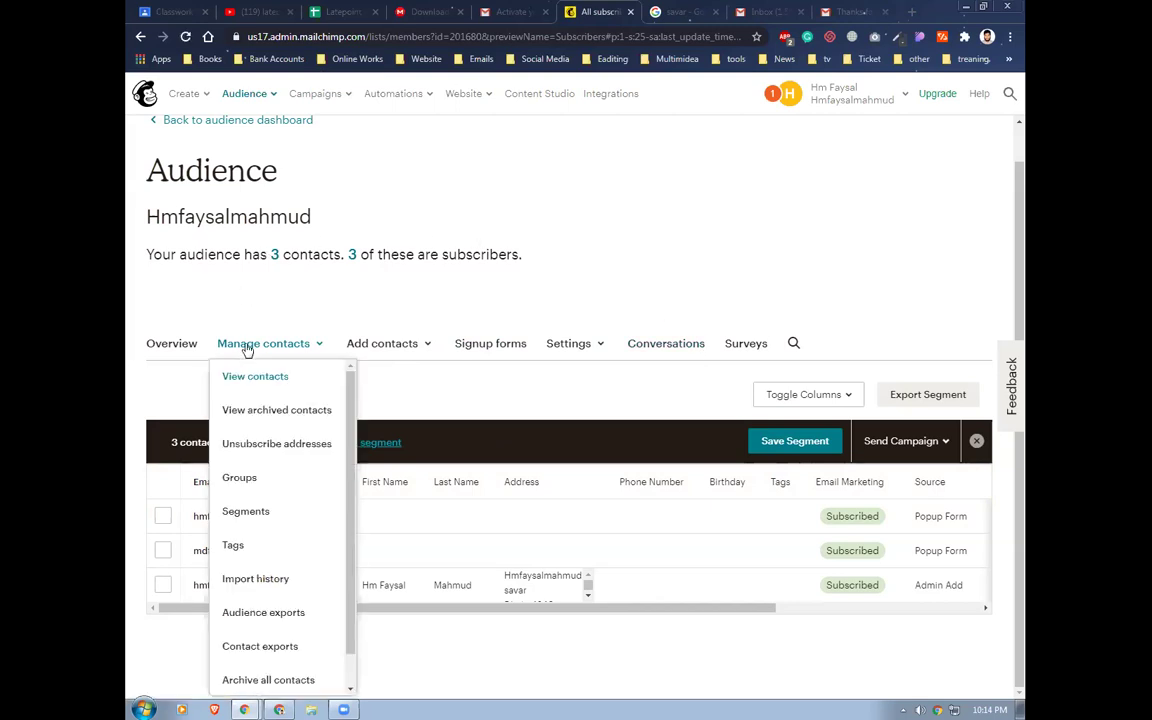
scroll(272, 520, "down", 1)
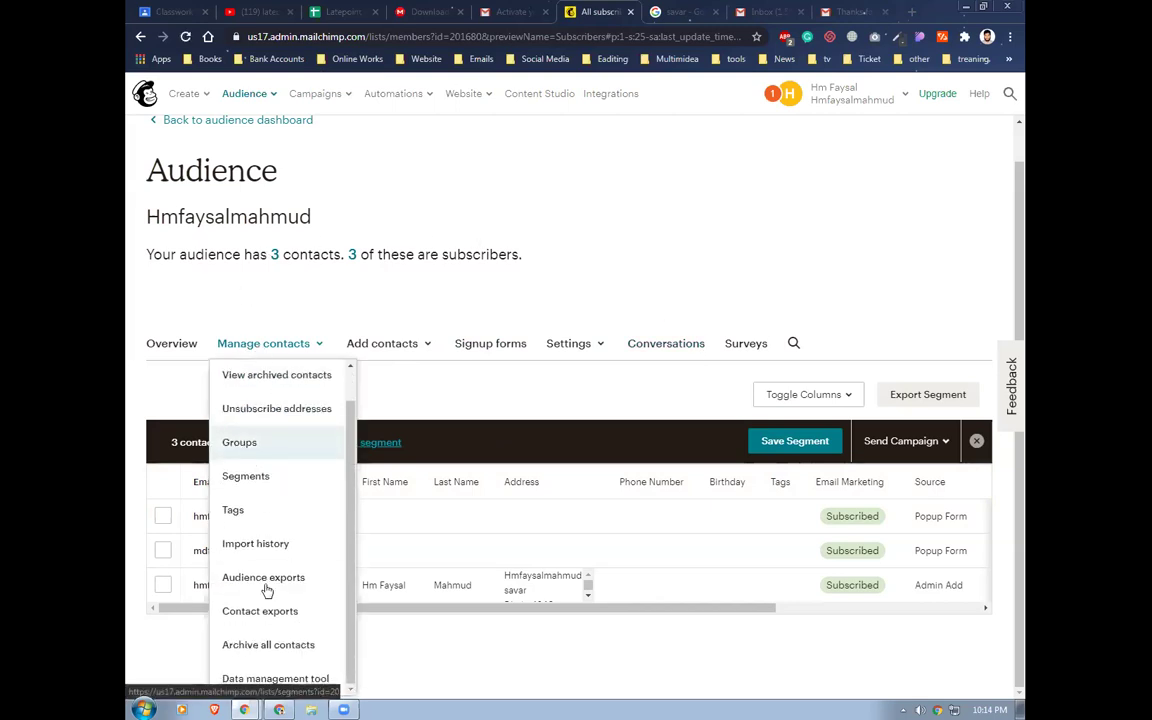
left_click(240, 514)
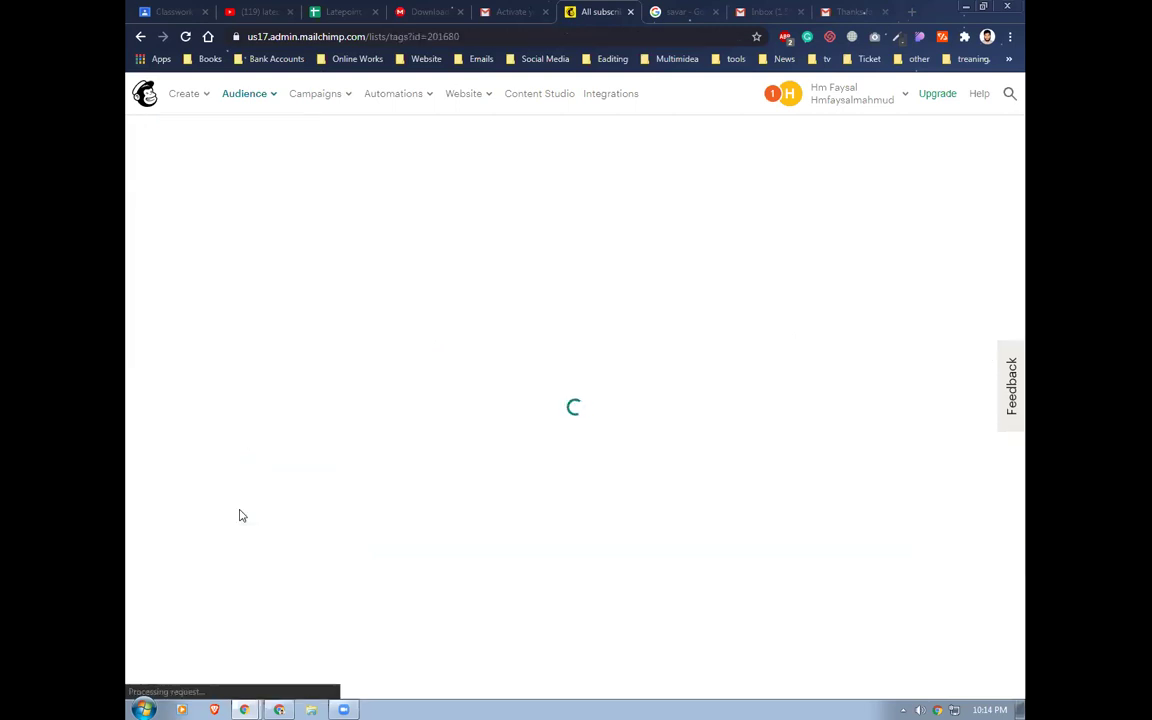
scroll(490, 470, "down", 2)
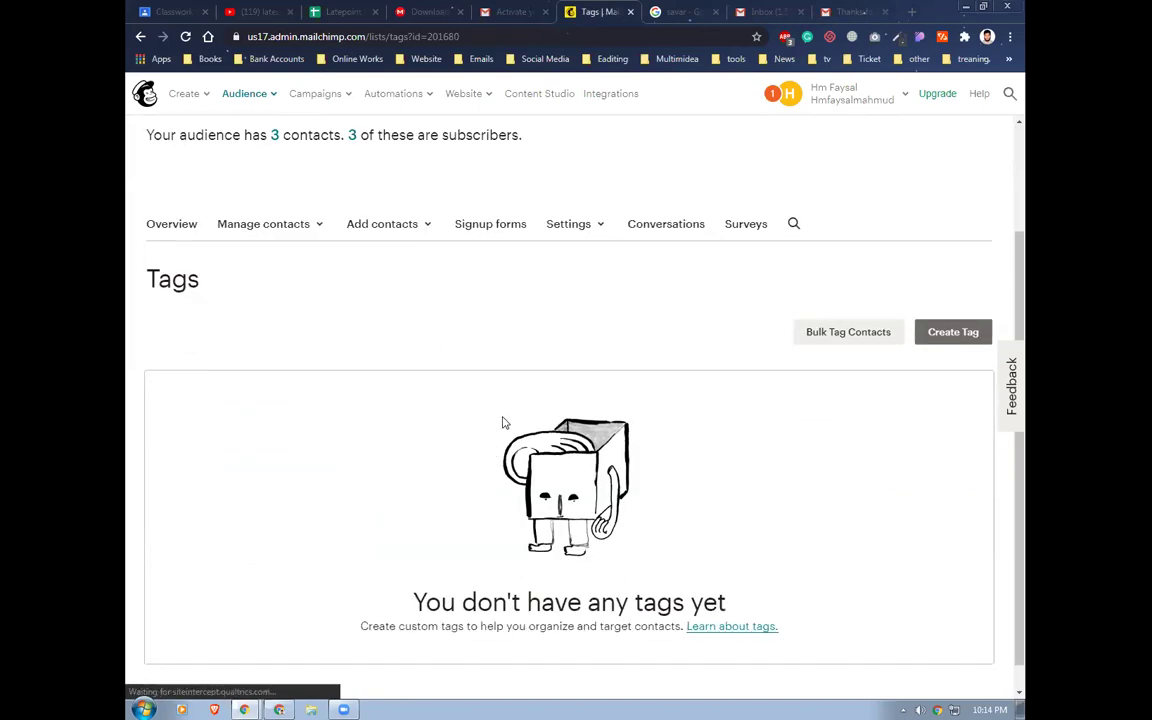
Create a new audience tag named 'codemanbd'
left_click(946, 335)
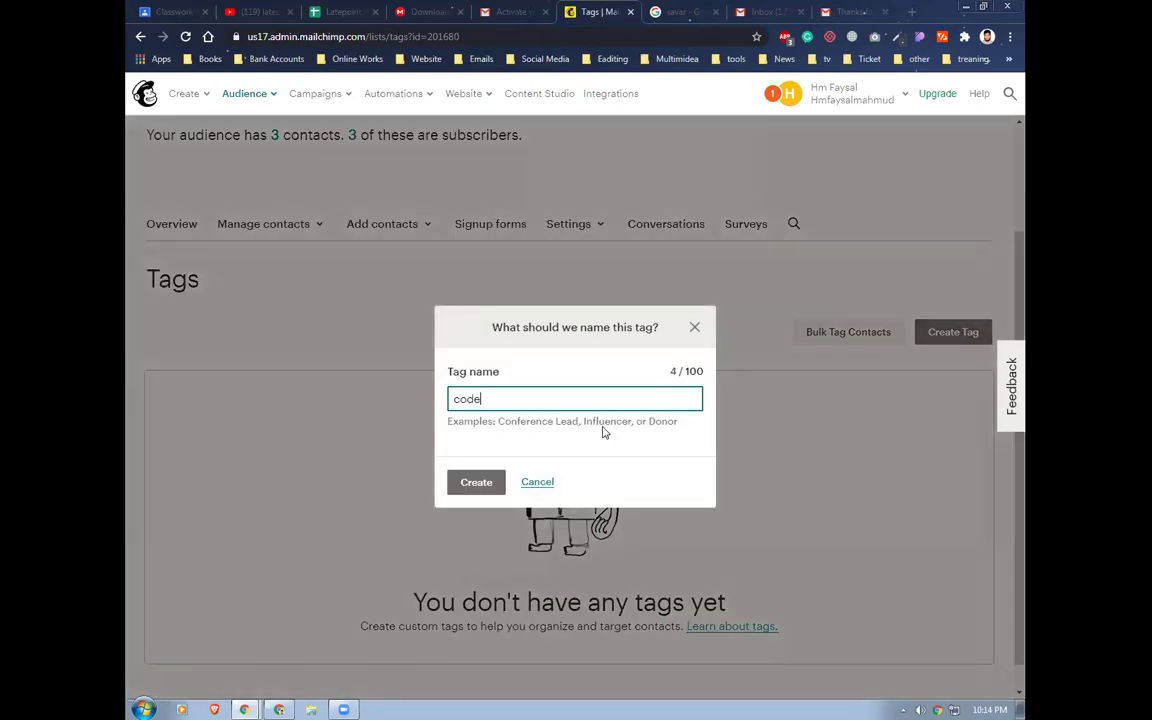
type("codemanbd")
left_click(473, 487)
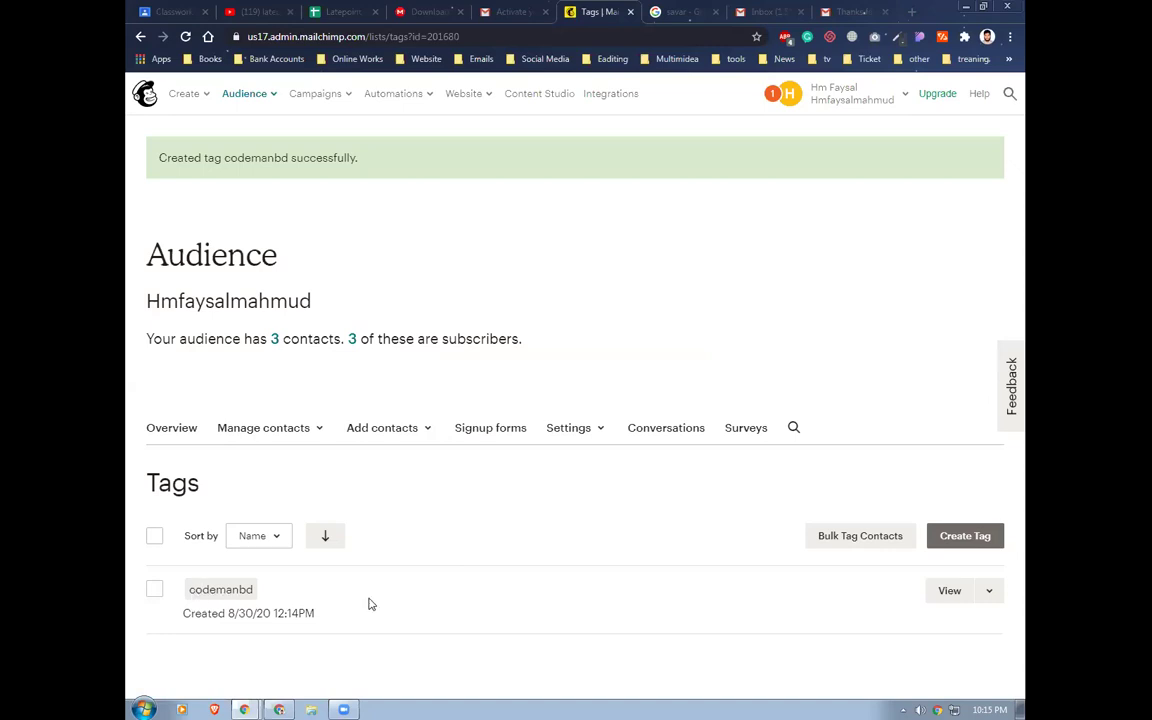
left_click(334, 96)
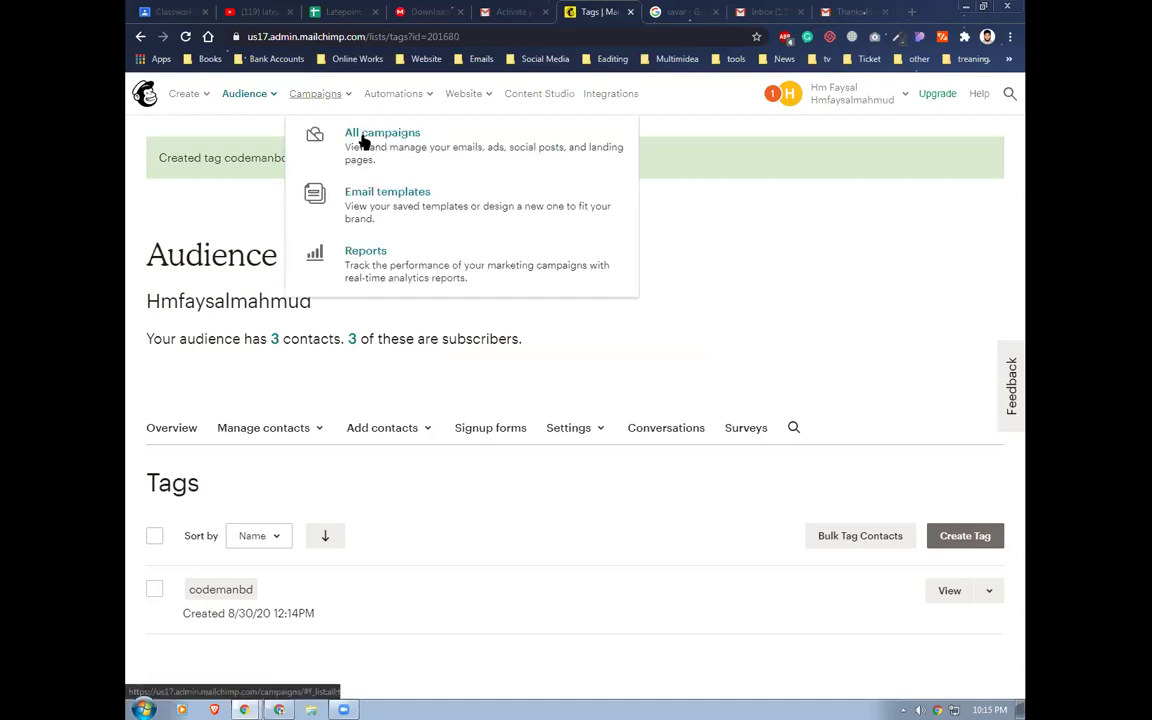
Start a Welcome new subscribers automated email for the account's audience
left_click(362, 142)
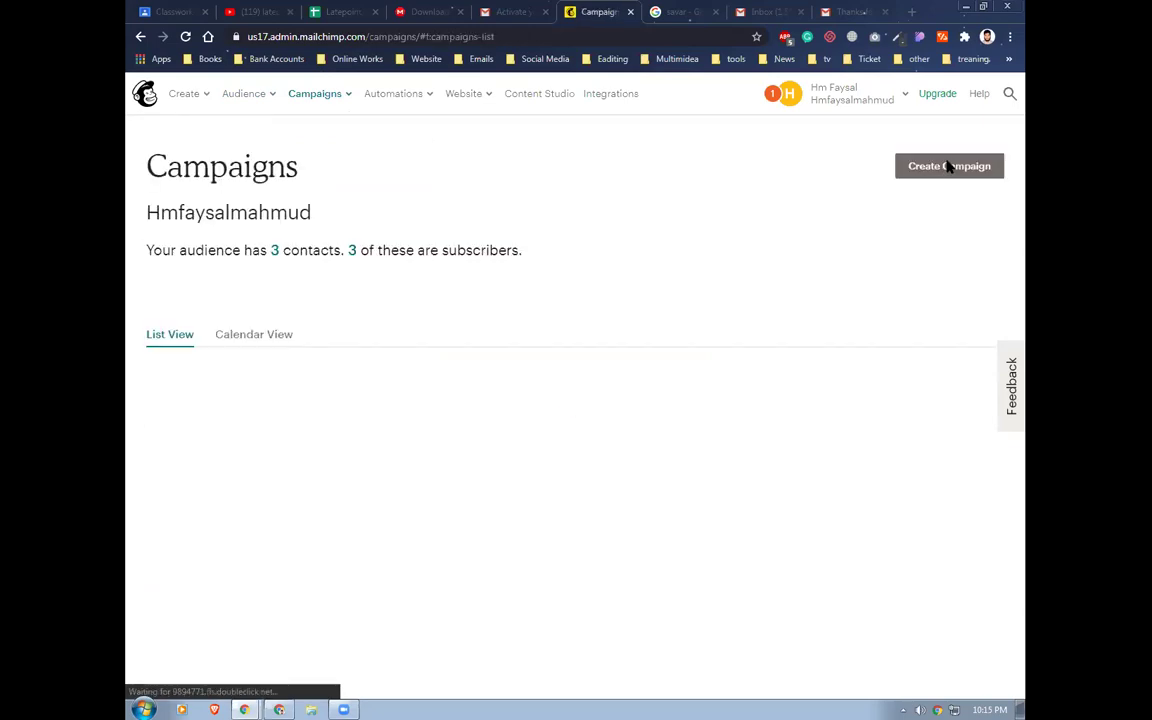
left_click(949, 167)
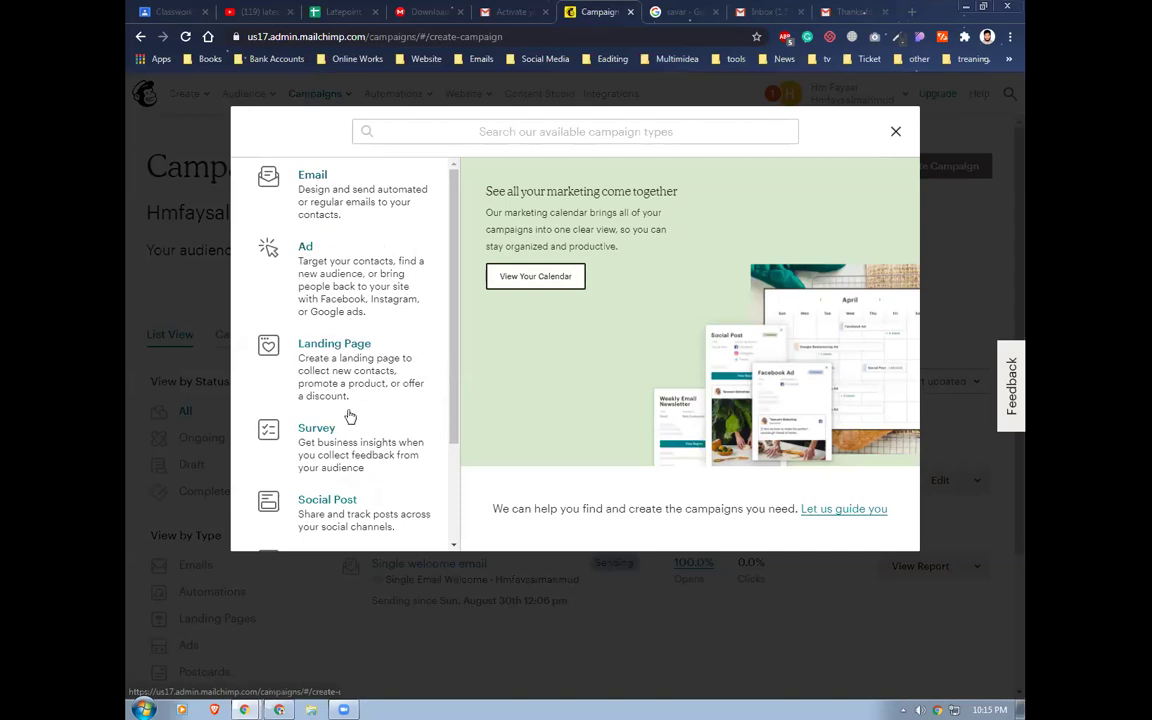
left_click(313, 180)
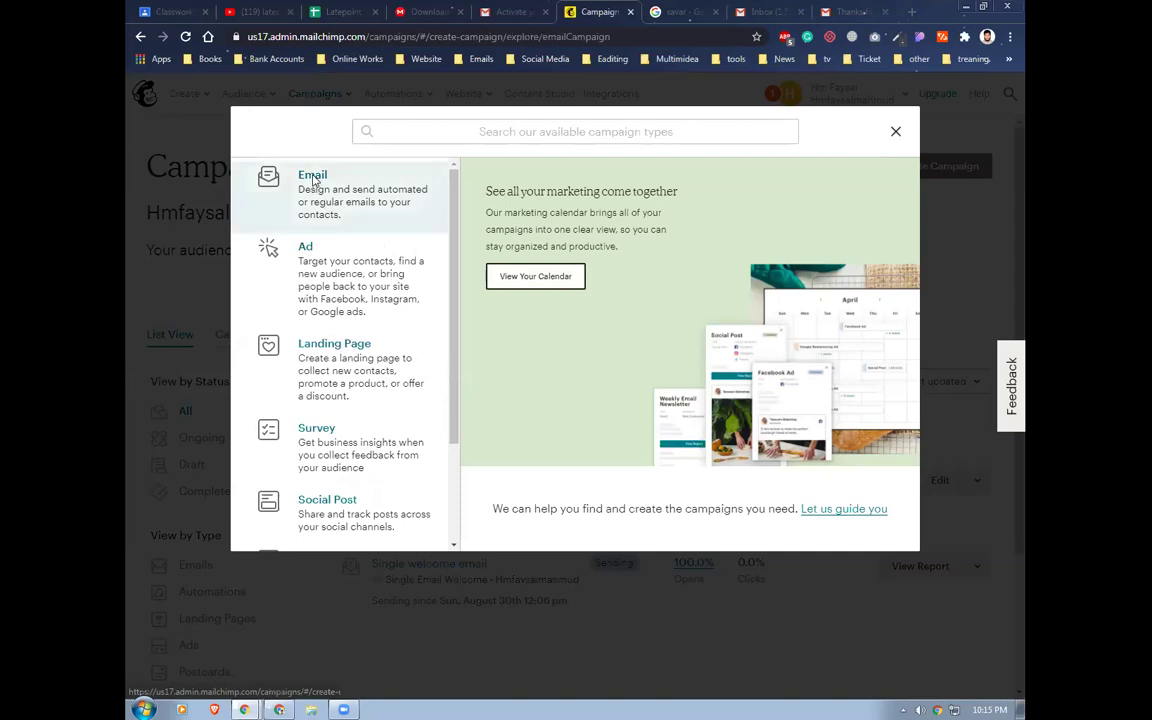
left_click(438, 384)
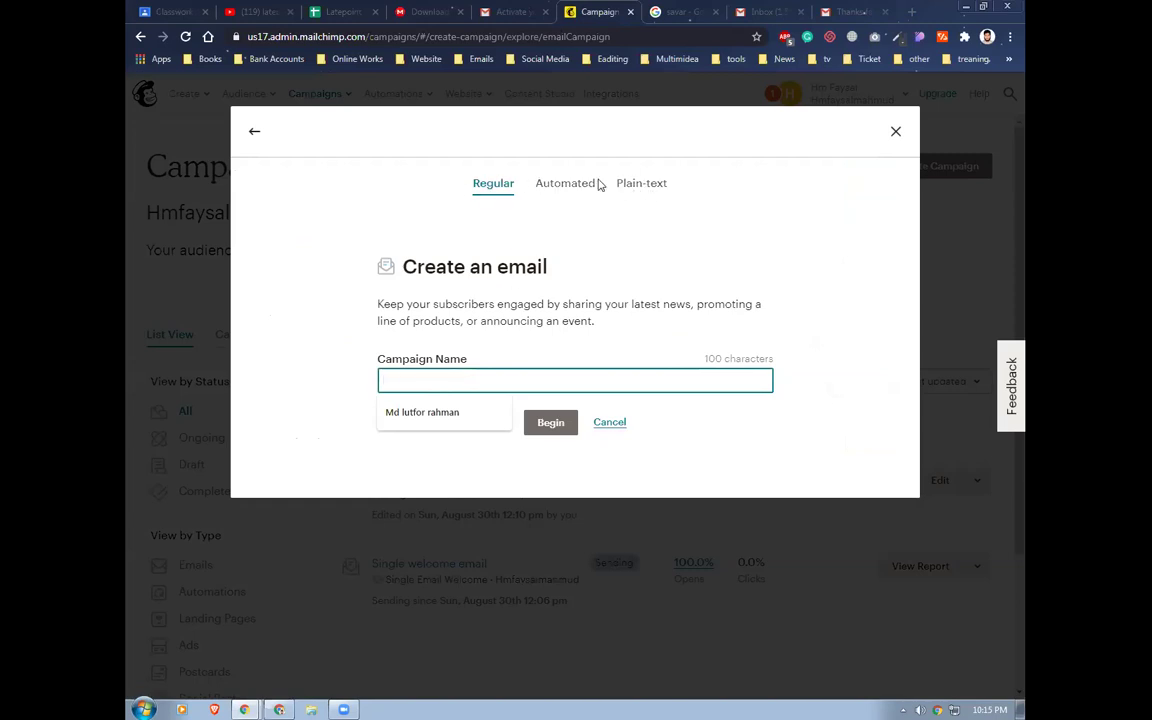
left_click(577, 186)
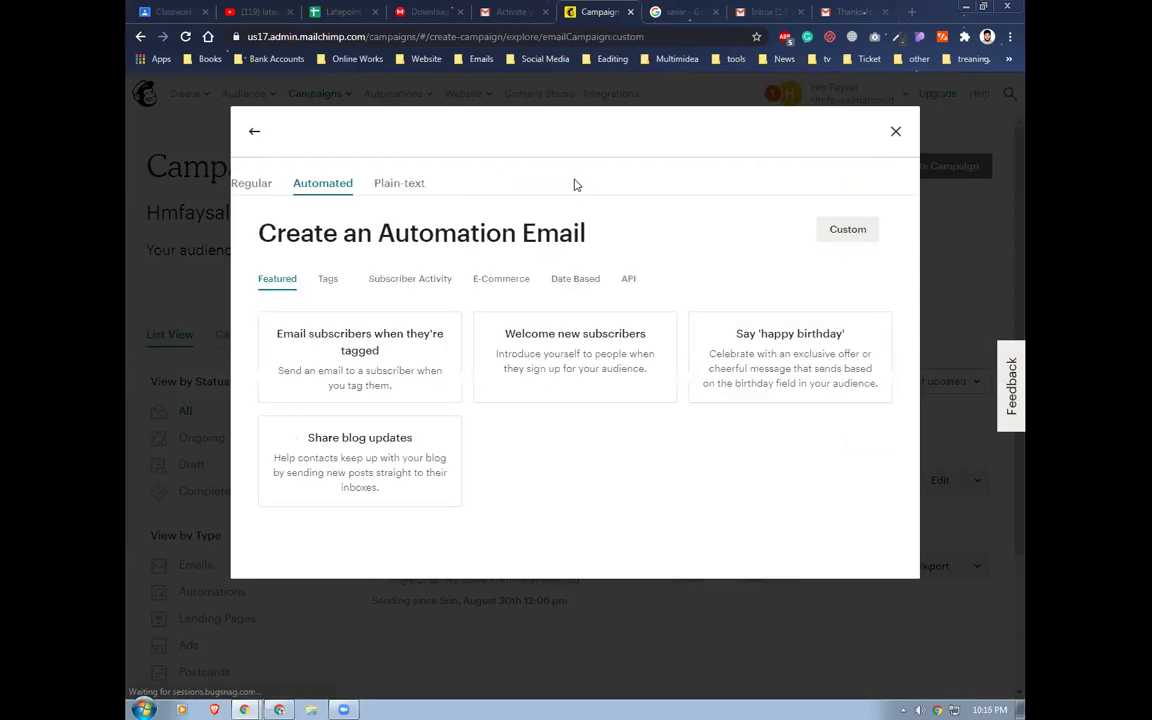
left_click(568, 352)
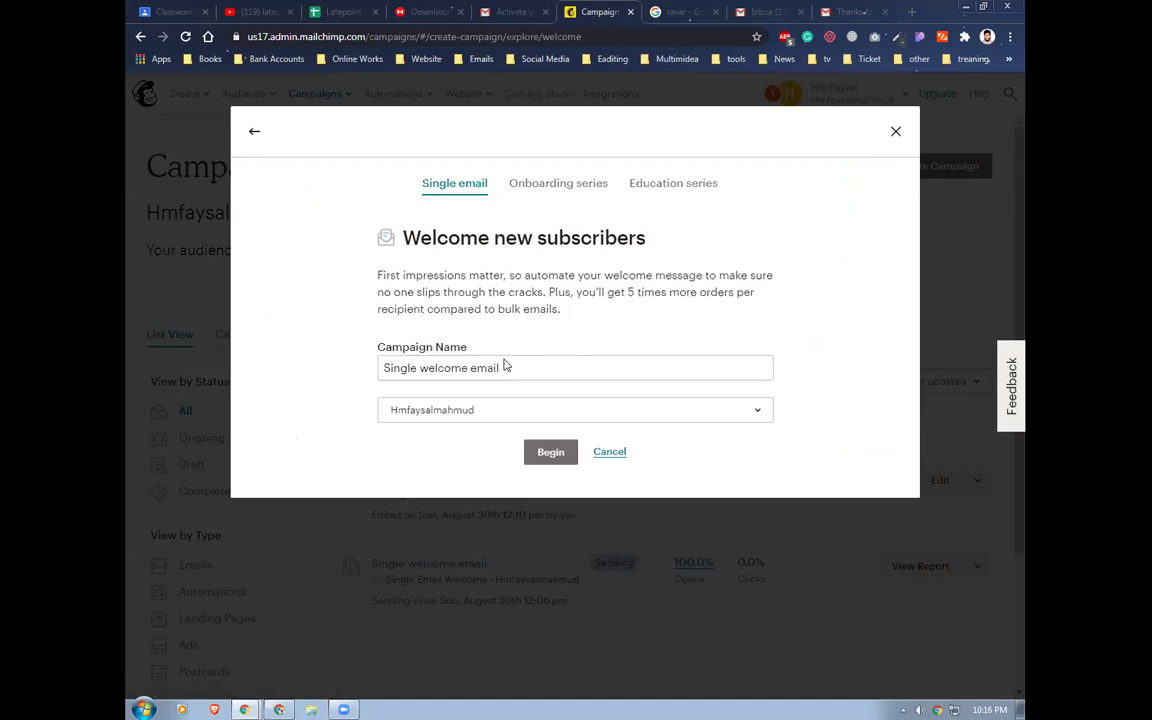
left_click(694, 412)
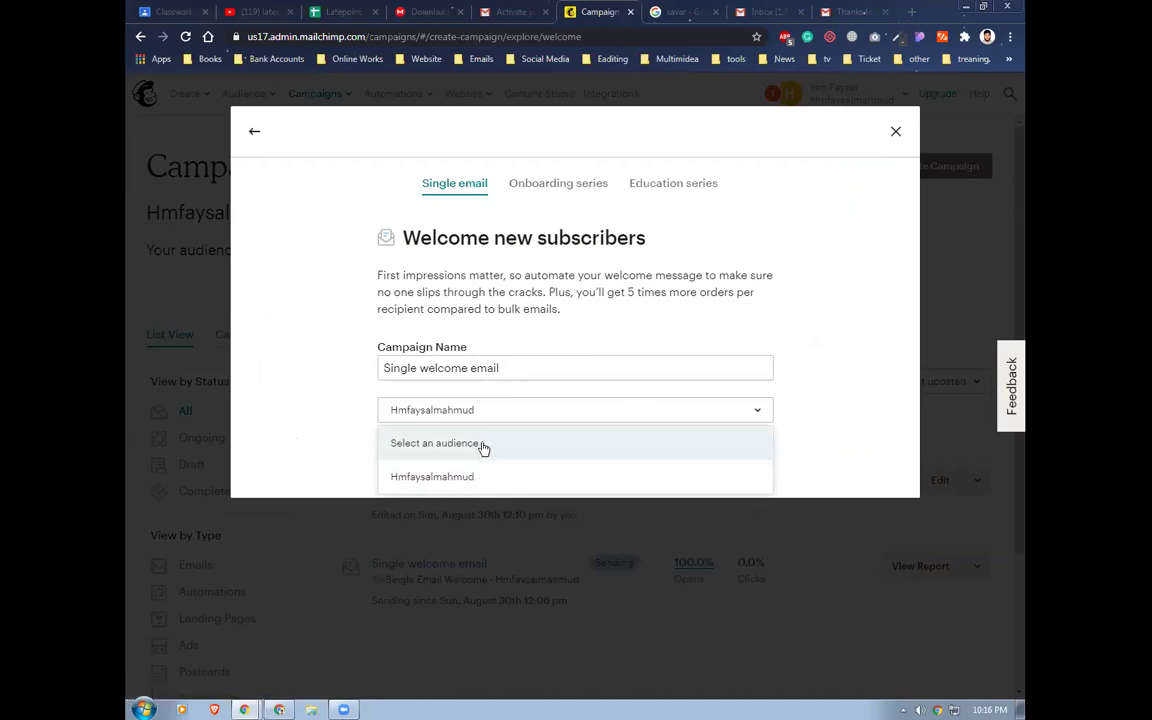
left_click(450, 476)
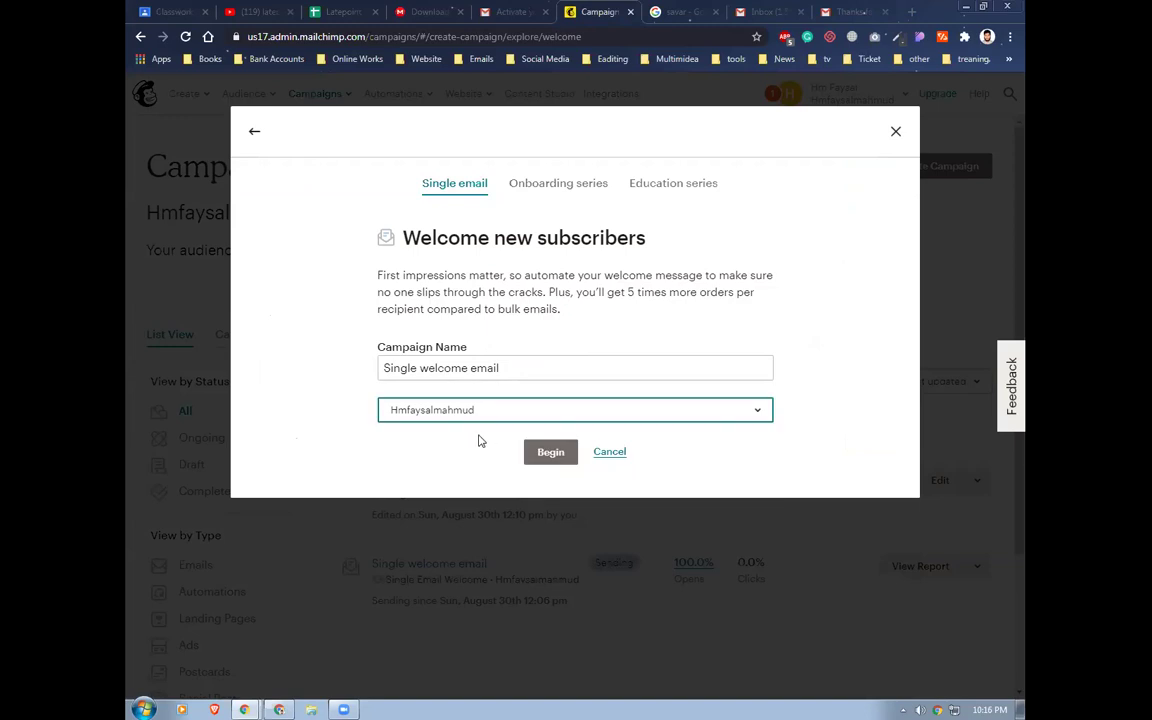
left_click(537, 457)
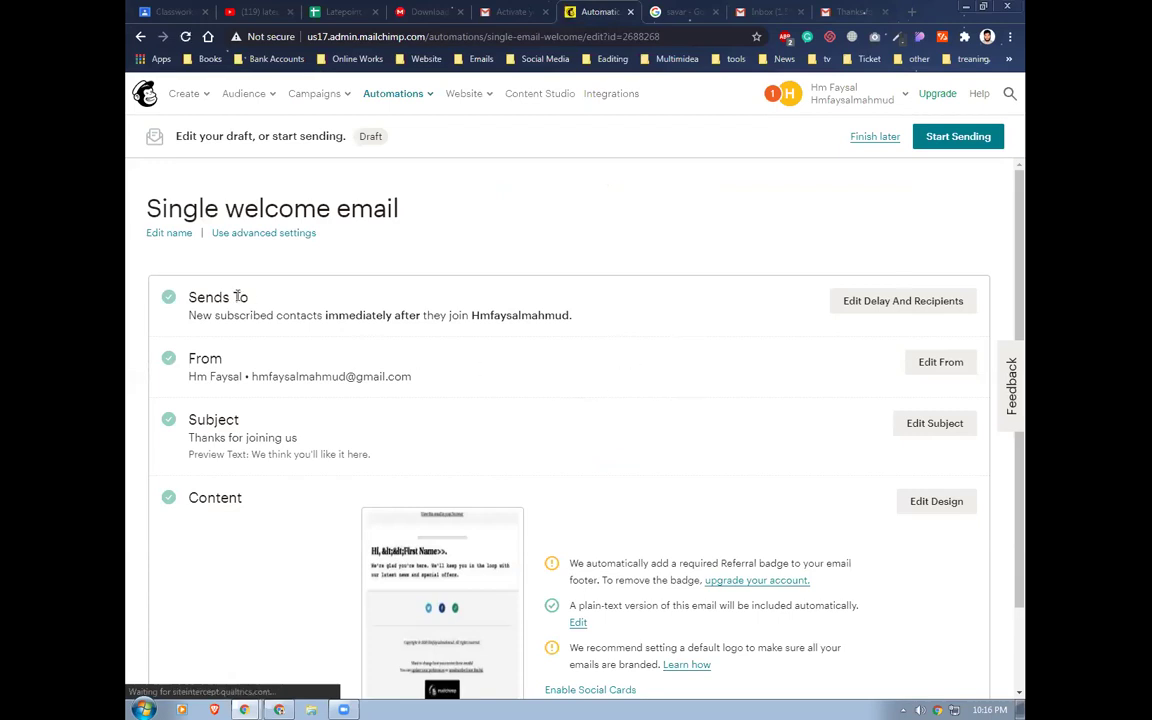
Open the welcome email's delay and recipients settings for editing
scroll(445, 378, "down", 1)
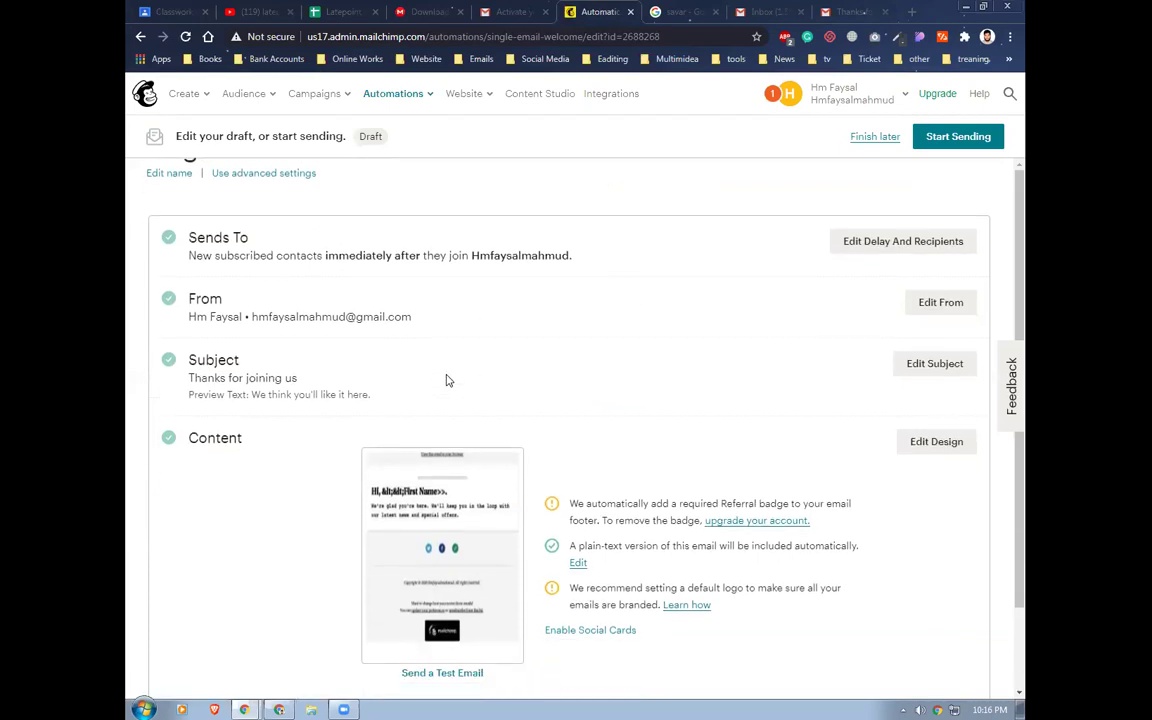
left_click(886, 231)
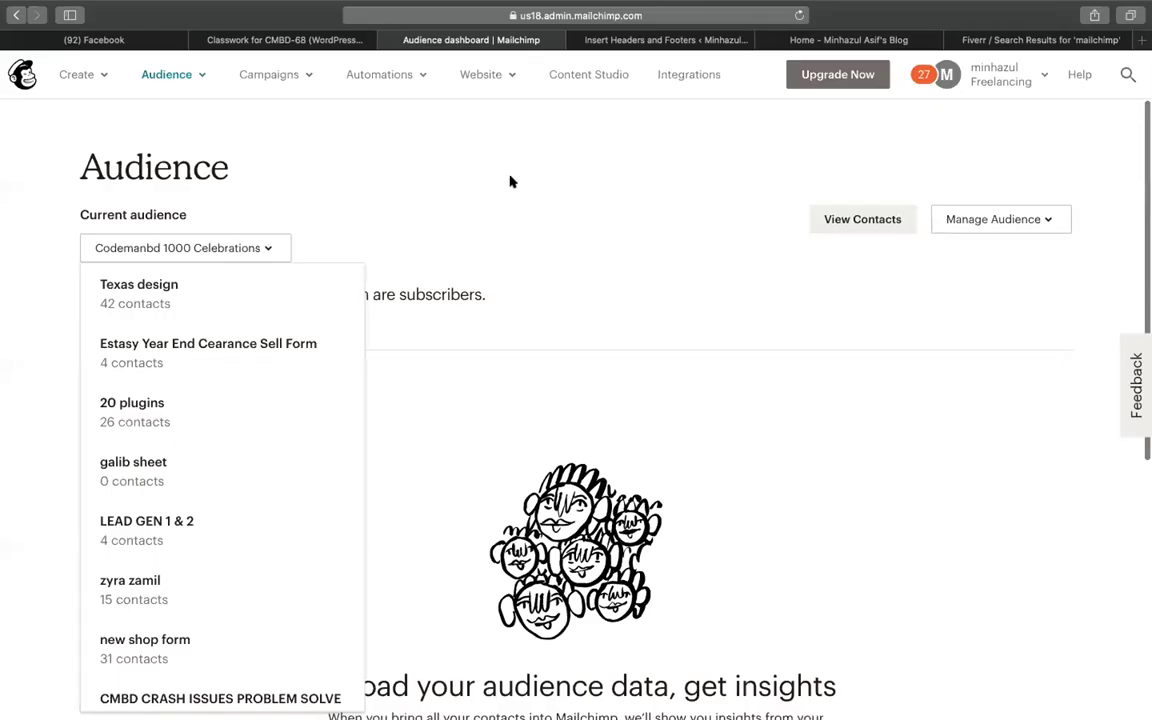
Tag the first three audience contacts with tag 61, then go to Signup forms
left_click(509, 180)
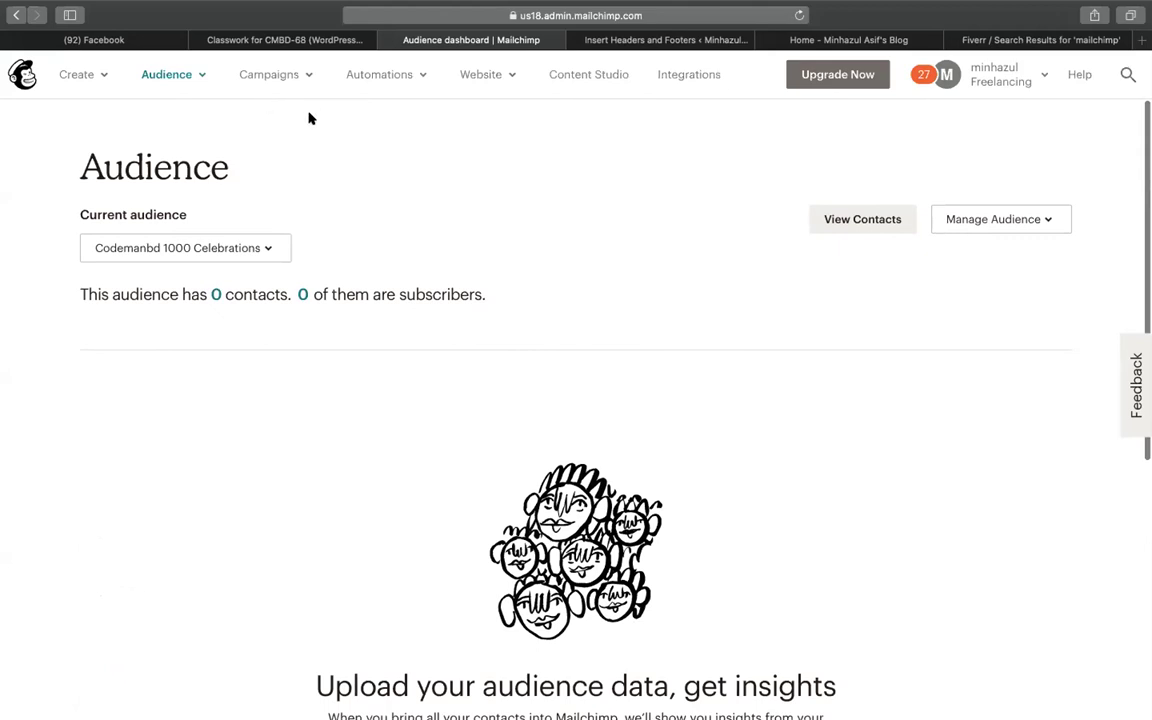
left_click(215, 295)
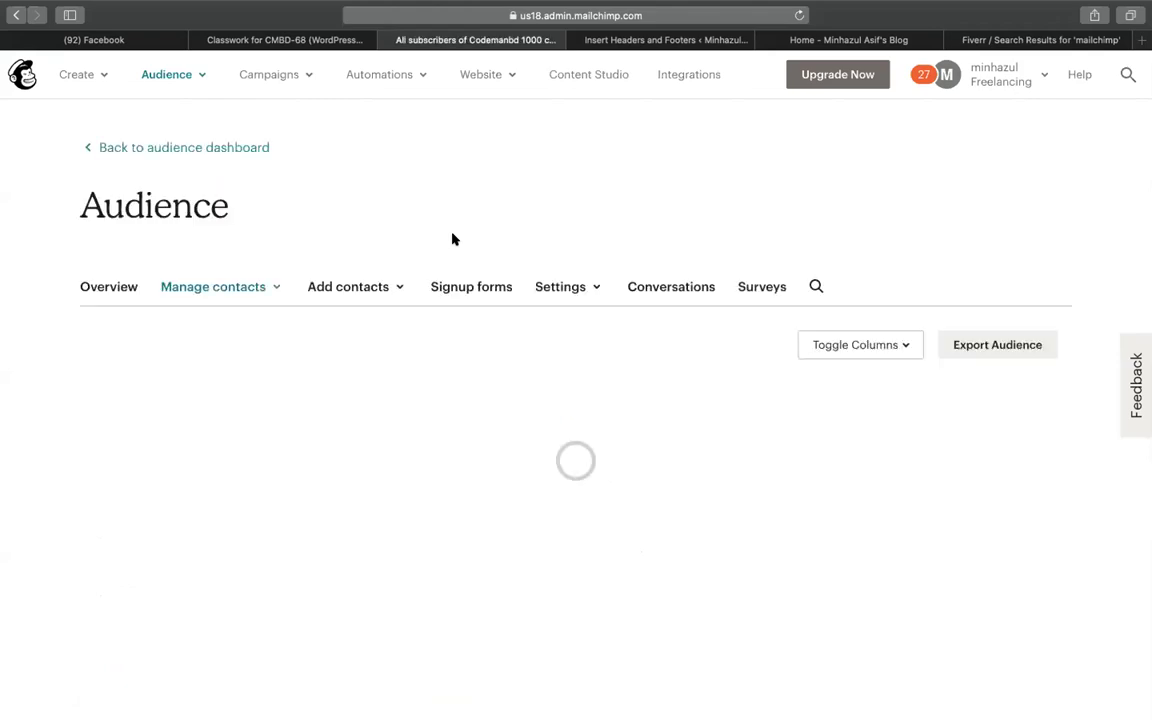
scroll(282, 387, "down", 3)
scroll(282, 387, "down", 1)
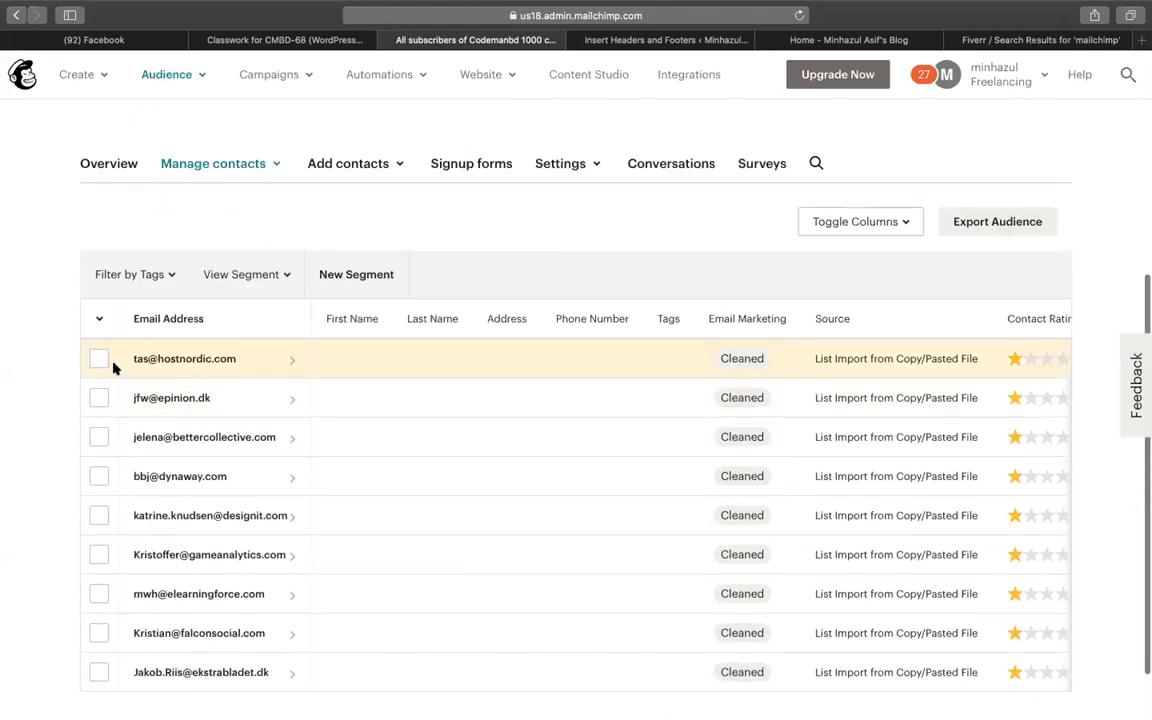
left_click(99, 358)
left_click(99, 437)
left_click(99, 397)
left_click(152, 274)
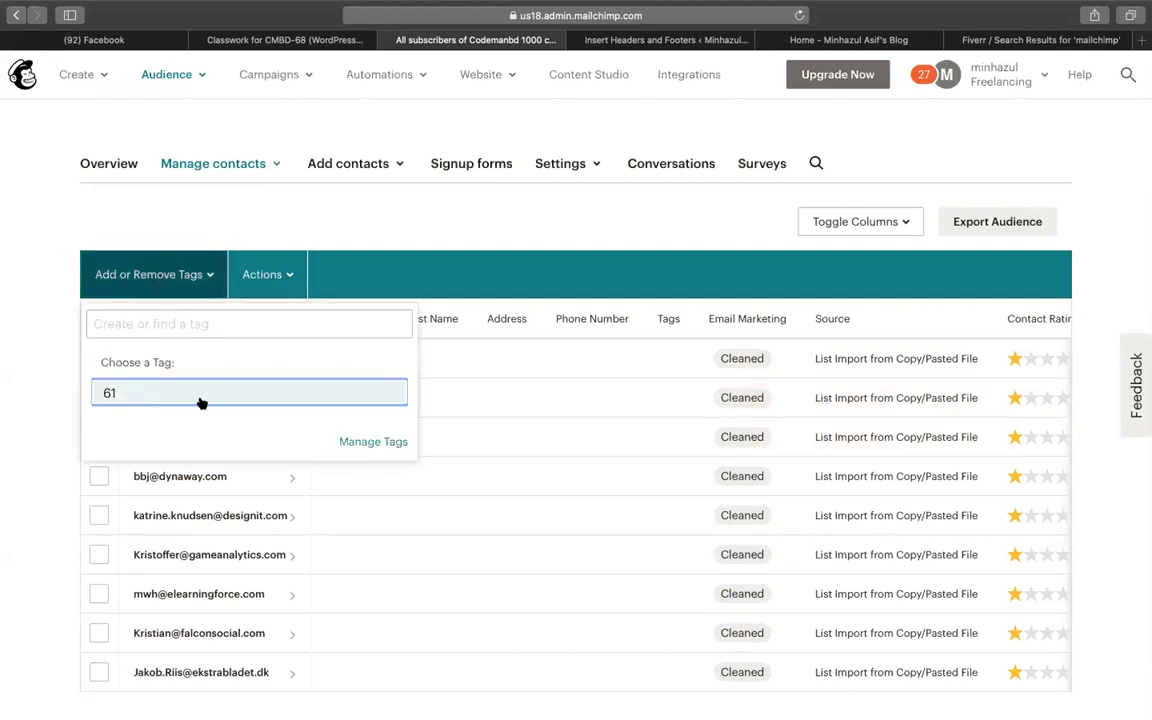
left_click(198, 399)
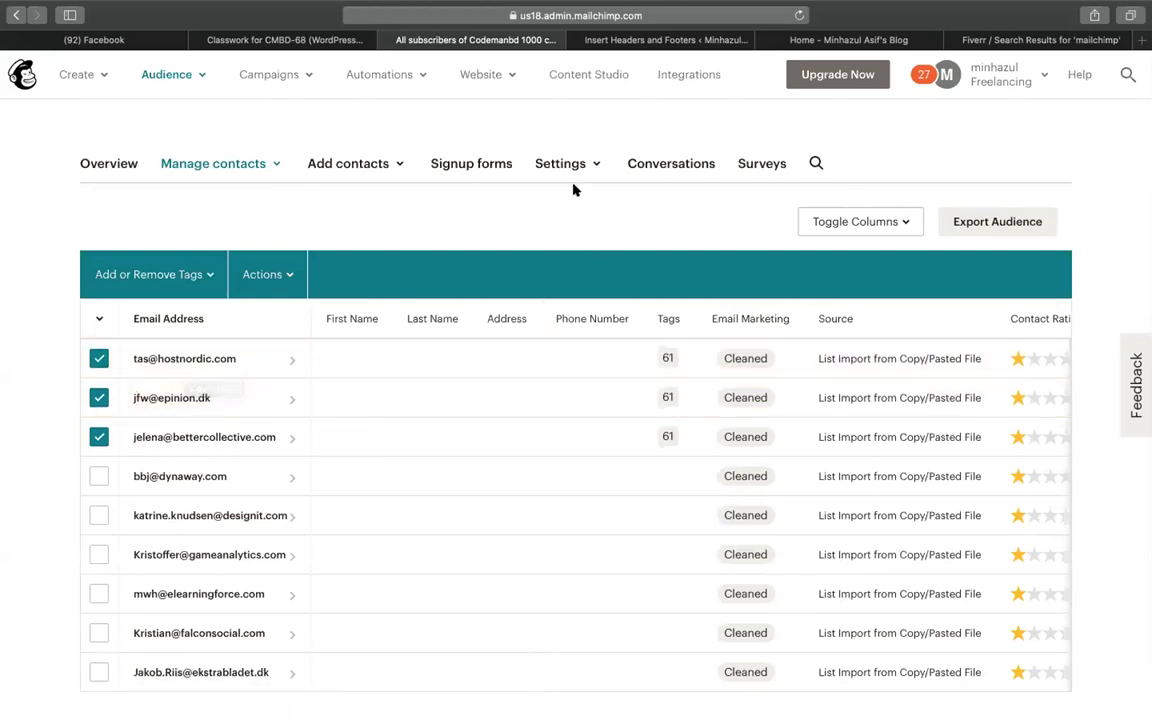
left_click(488, 162)
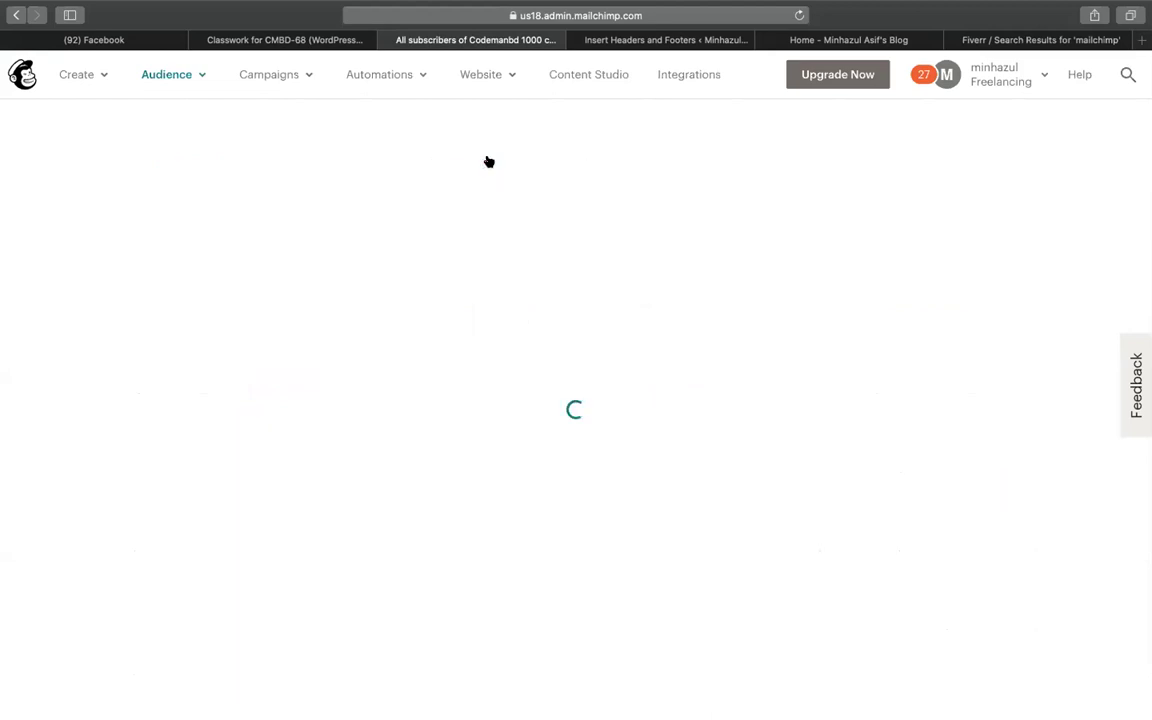
scroll(908, 409, "down", 3)
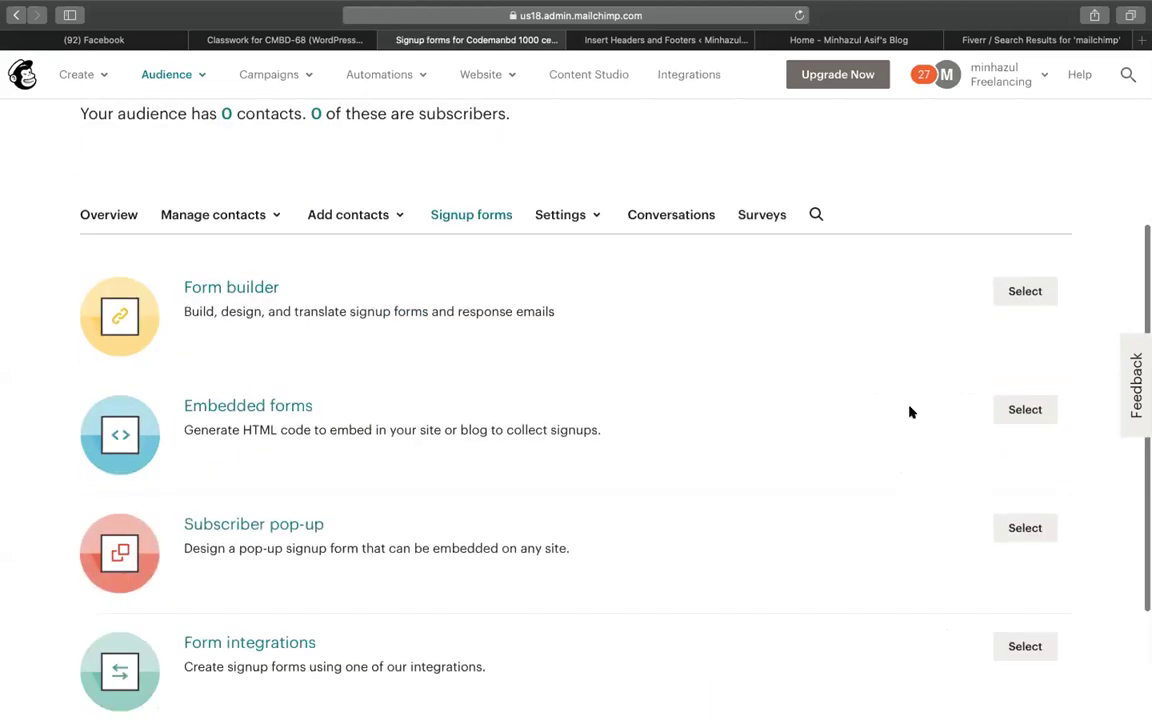
left_click(1021, 527)
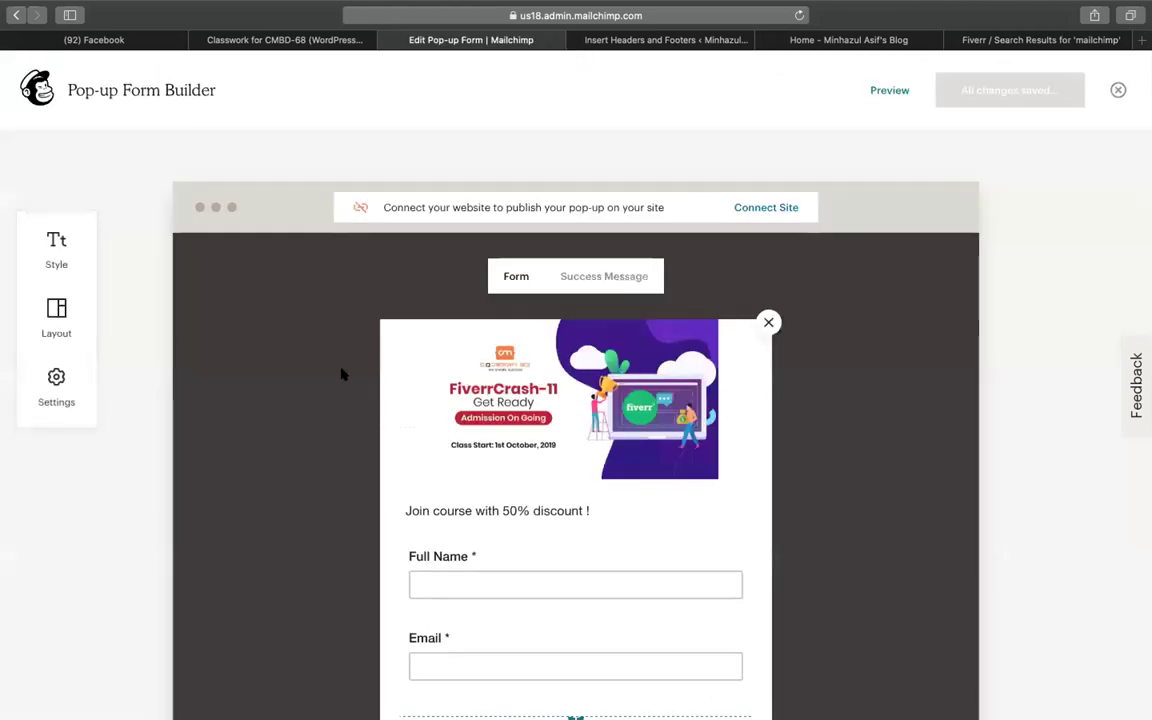
mouse_move(620, 319)
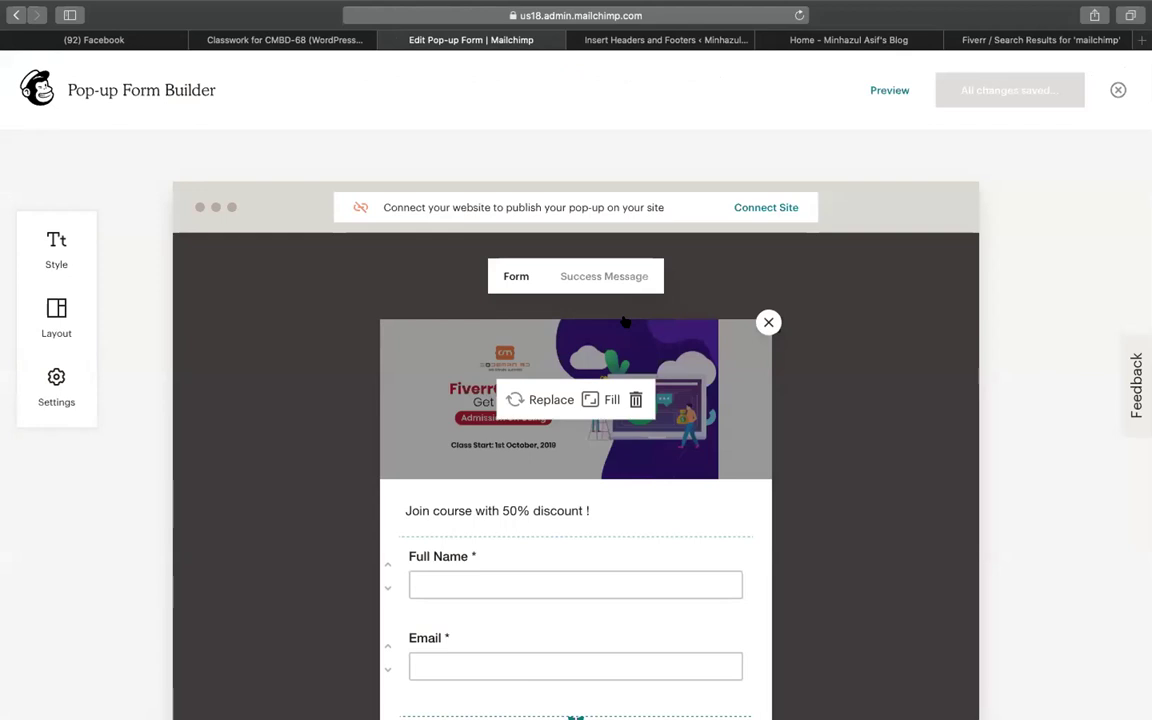
left_click(15, 15)
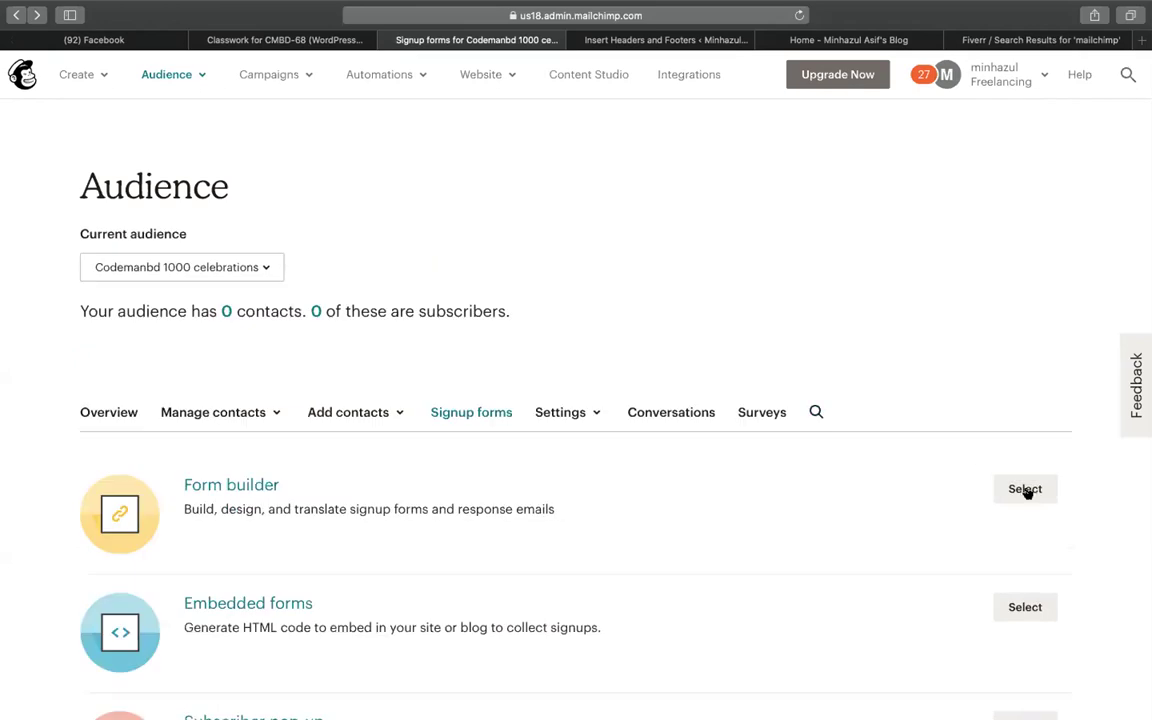
mouse_move(267, 77)
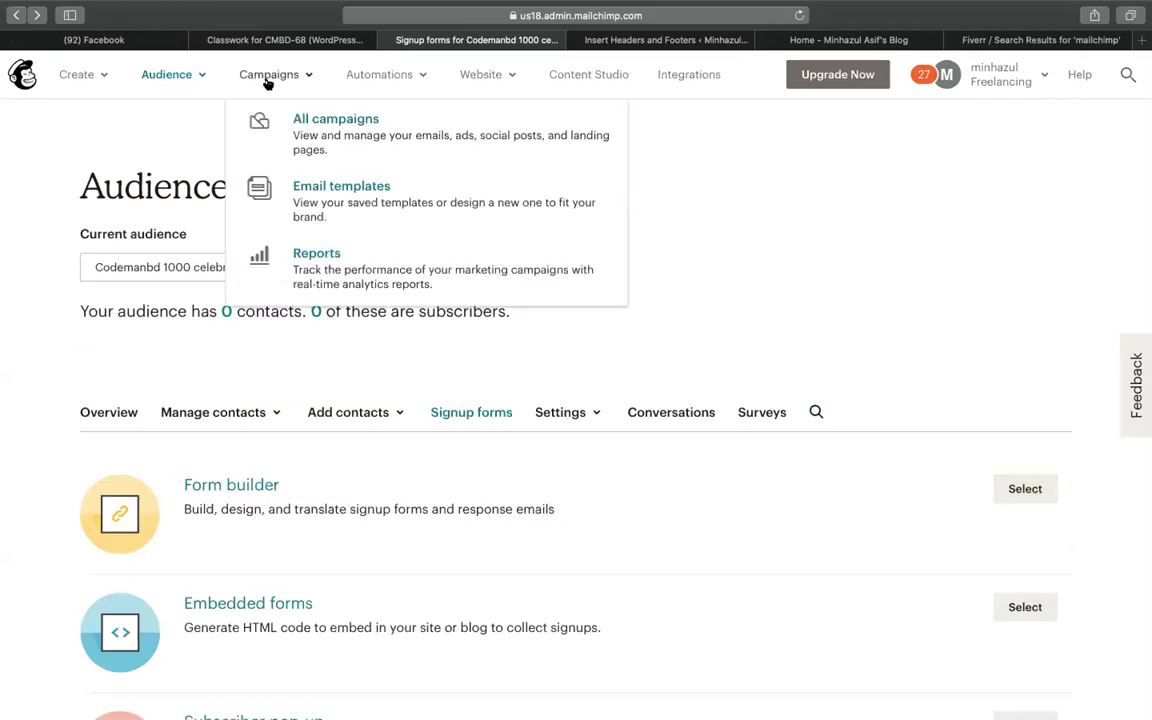
Create a regular email campaign draft named 'h&j'
left_click(312, 134)
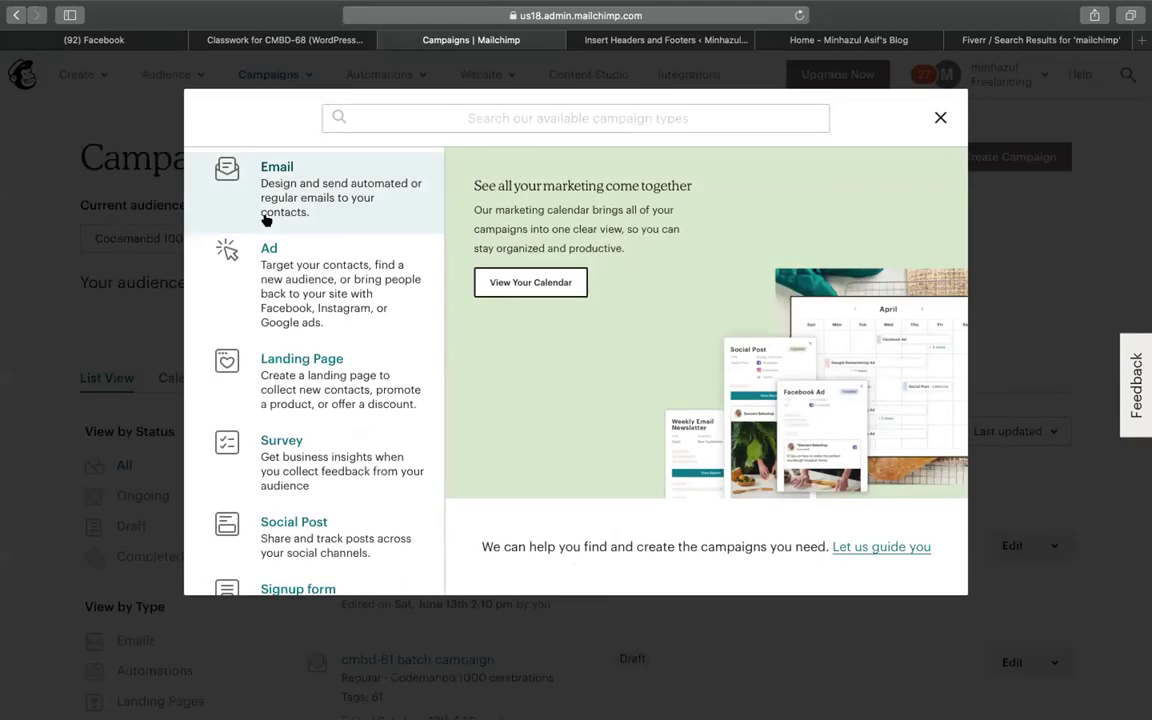
left_click(335, 220)
left_click(419, 392)
type("hgj")
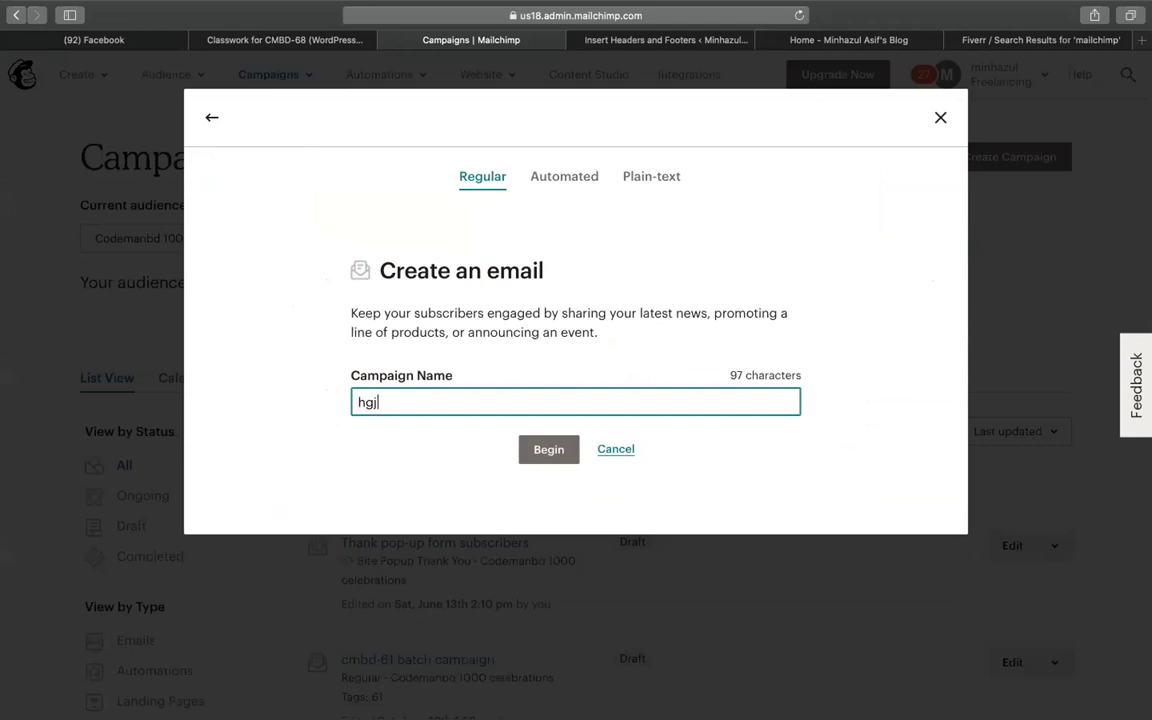
left_click(541, 445)
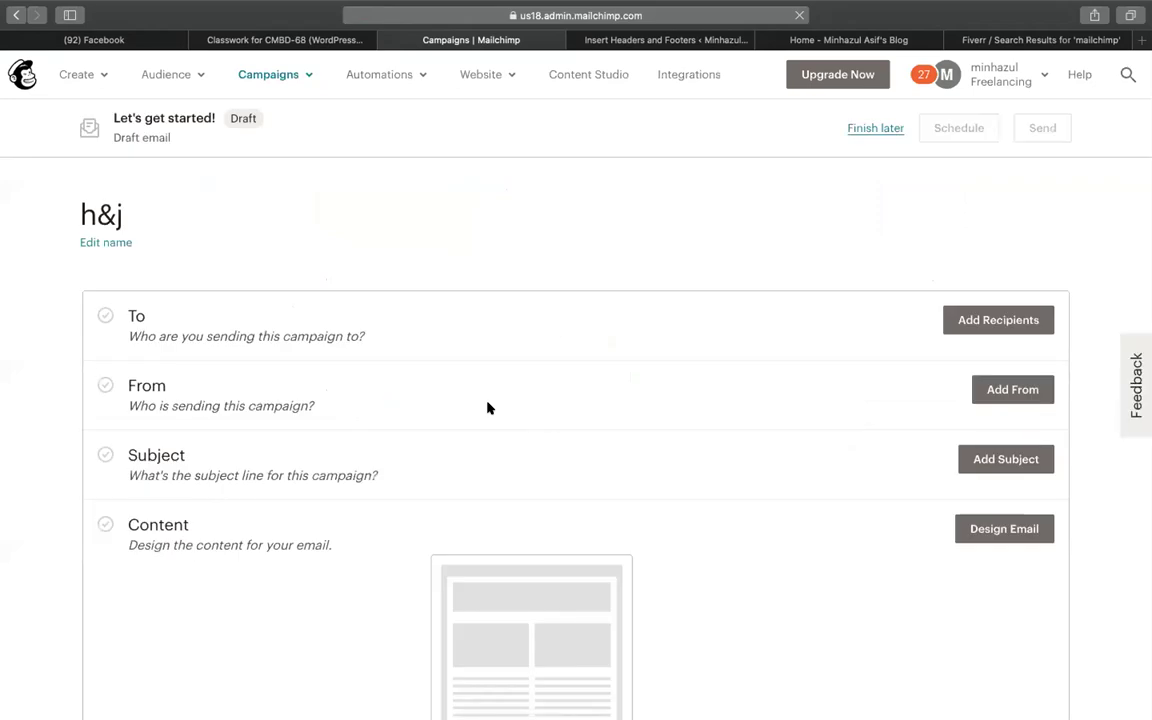
Send the h&j draft to the online education promotion audience, limited to the New Subscribers segment
left_click(974, 319)
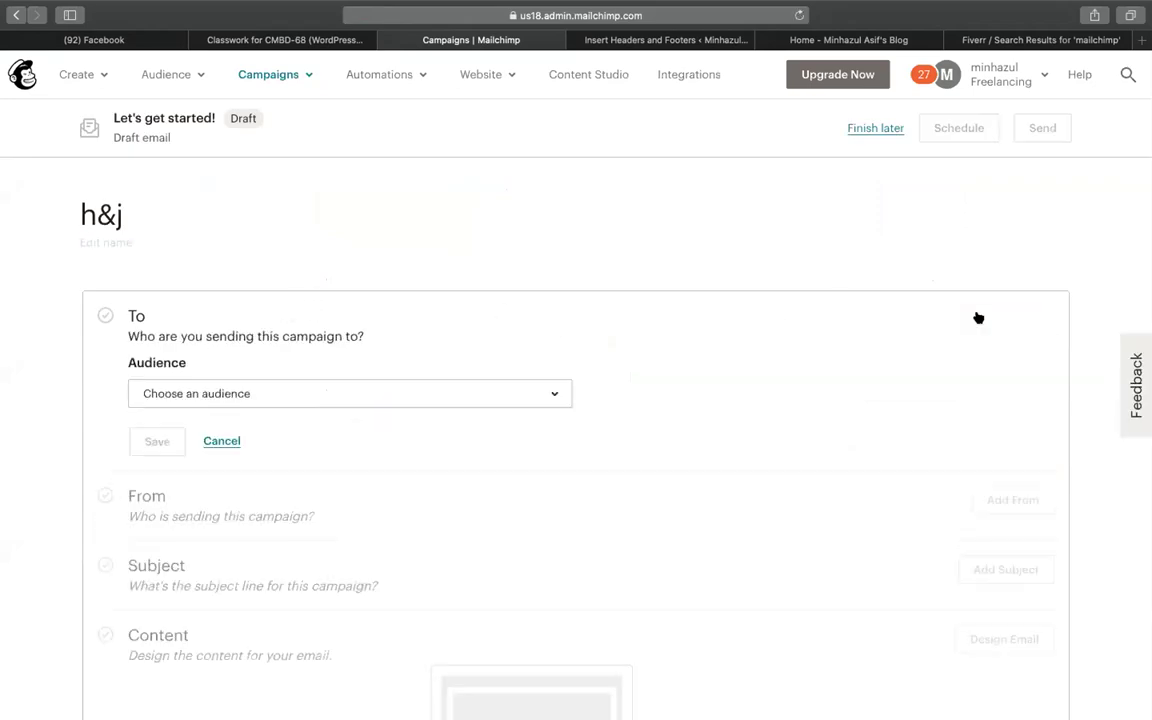
left_click(241, 401)
left_click(216, 470)
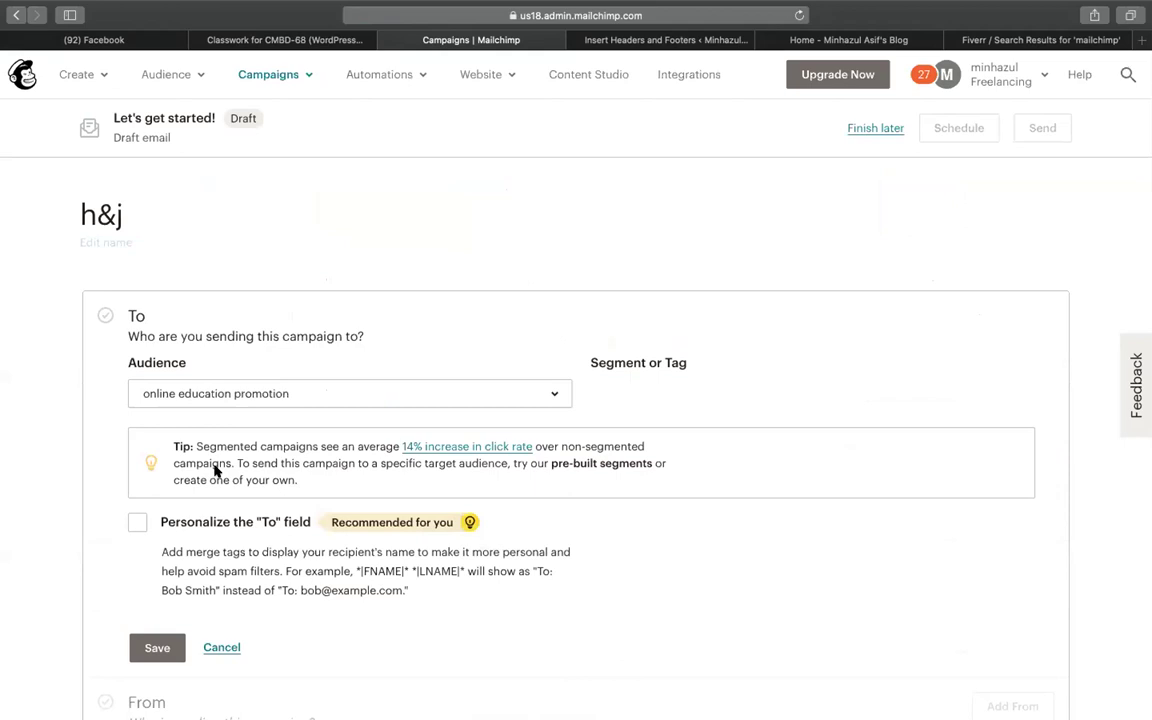
left_click(623, 400)
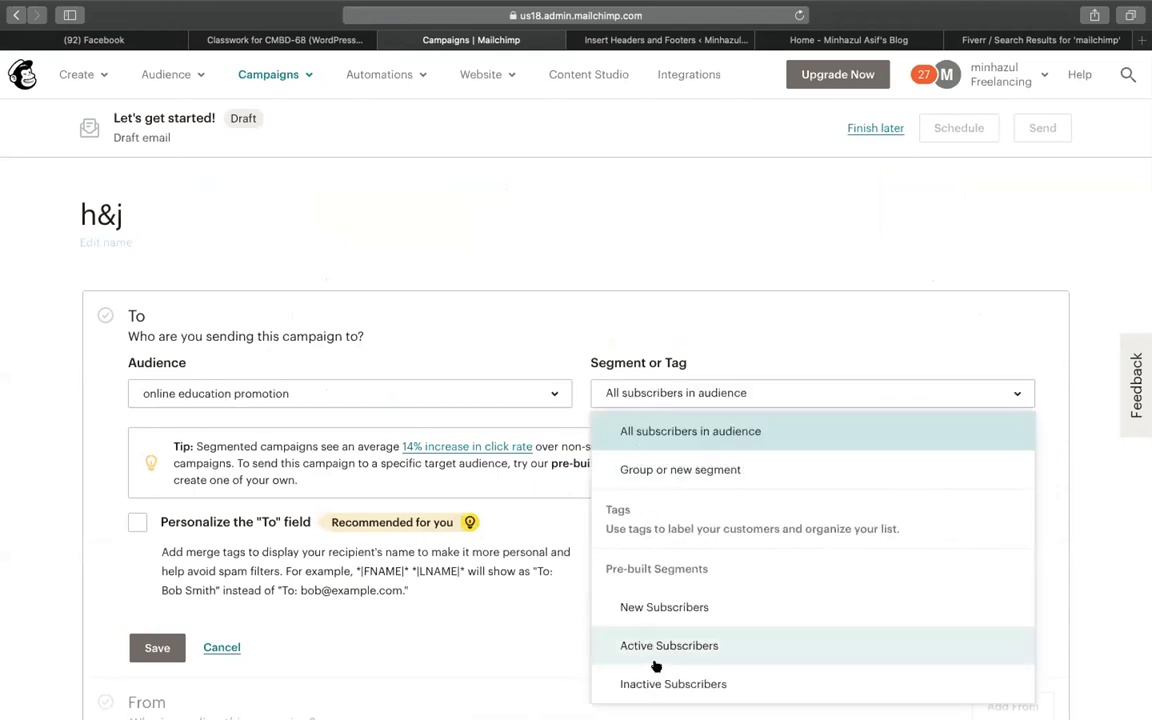
left_click(656, 605)
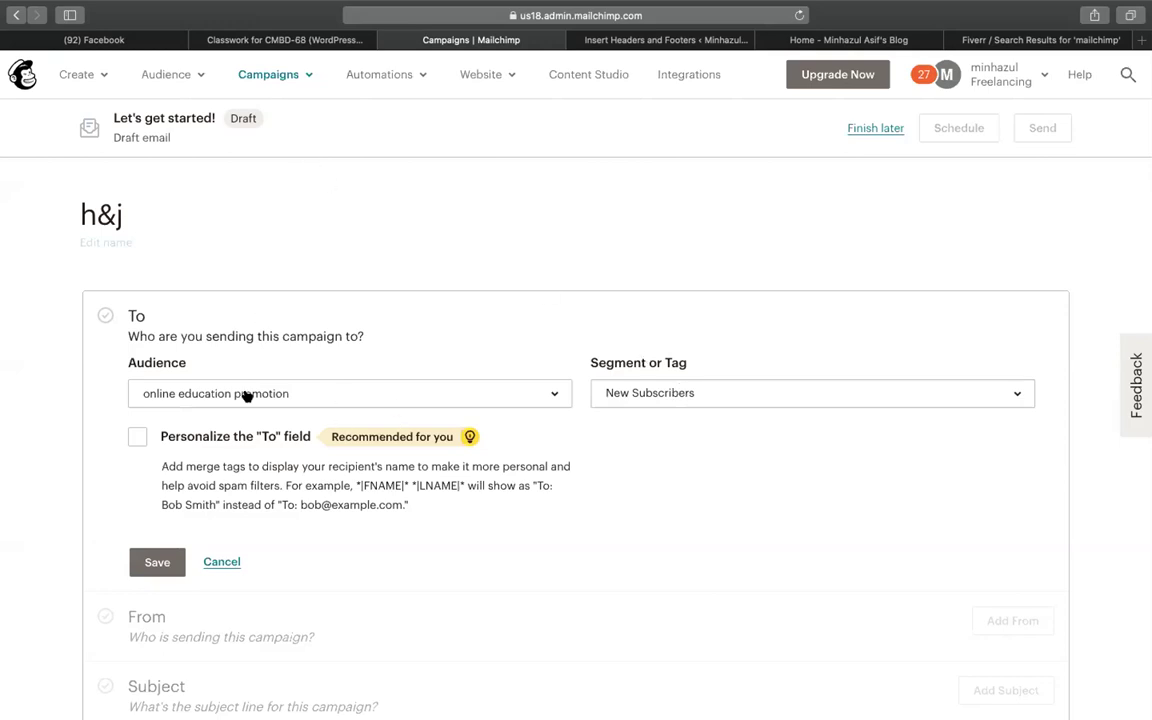
left_click(667, 388)
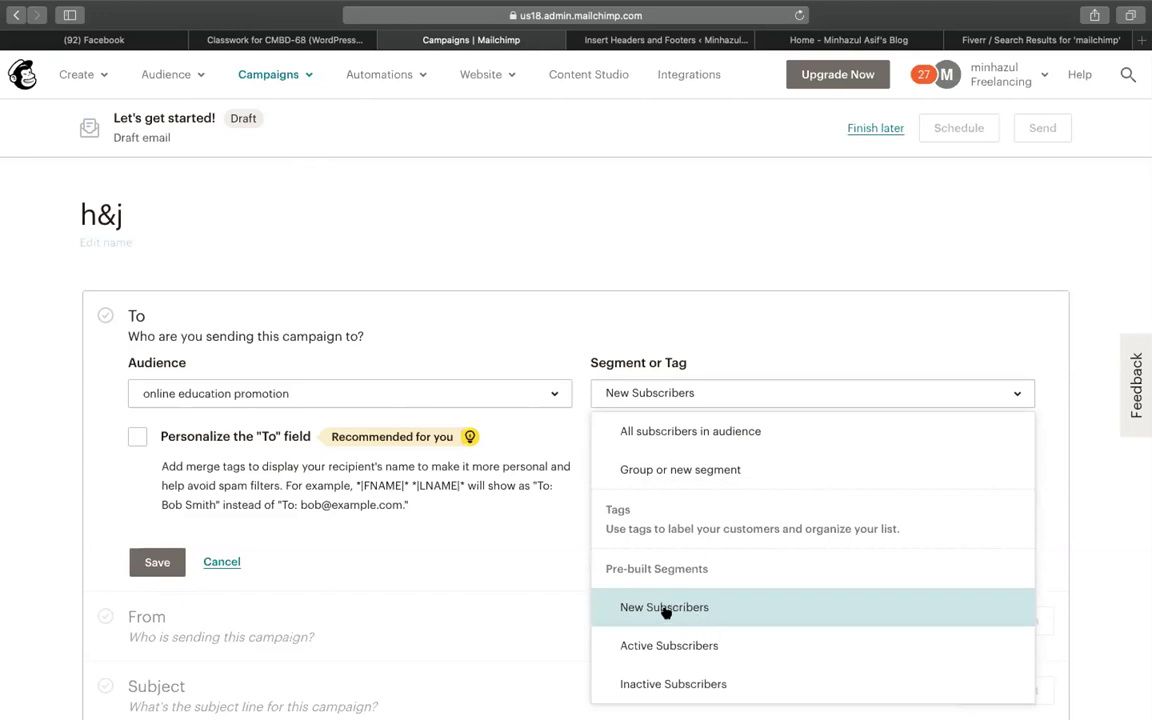
left_click(325, 212)
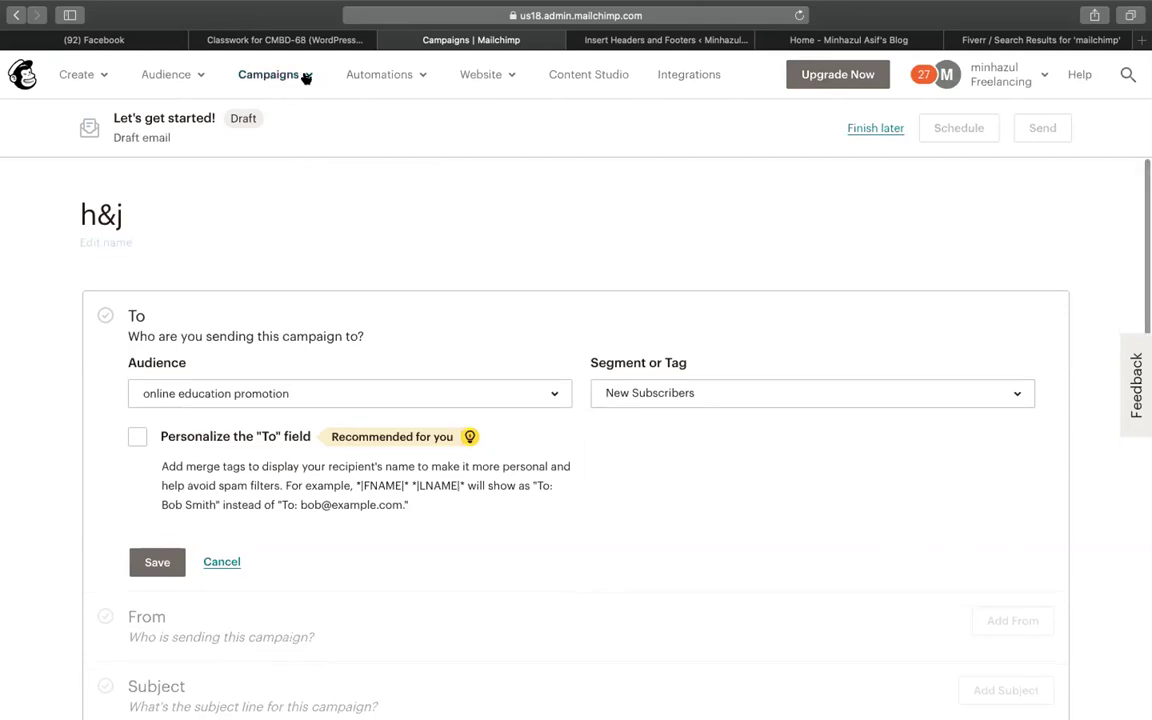
left_click(268, 78)
Create a tag named 68 on the Codemanbd 1000 celebrations audience's Tags page
left_click(160, 77)
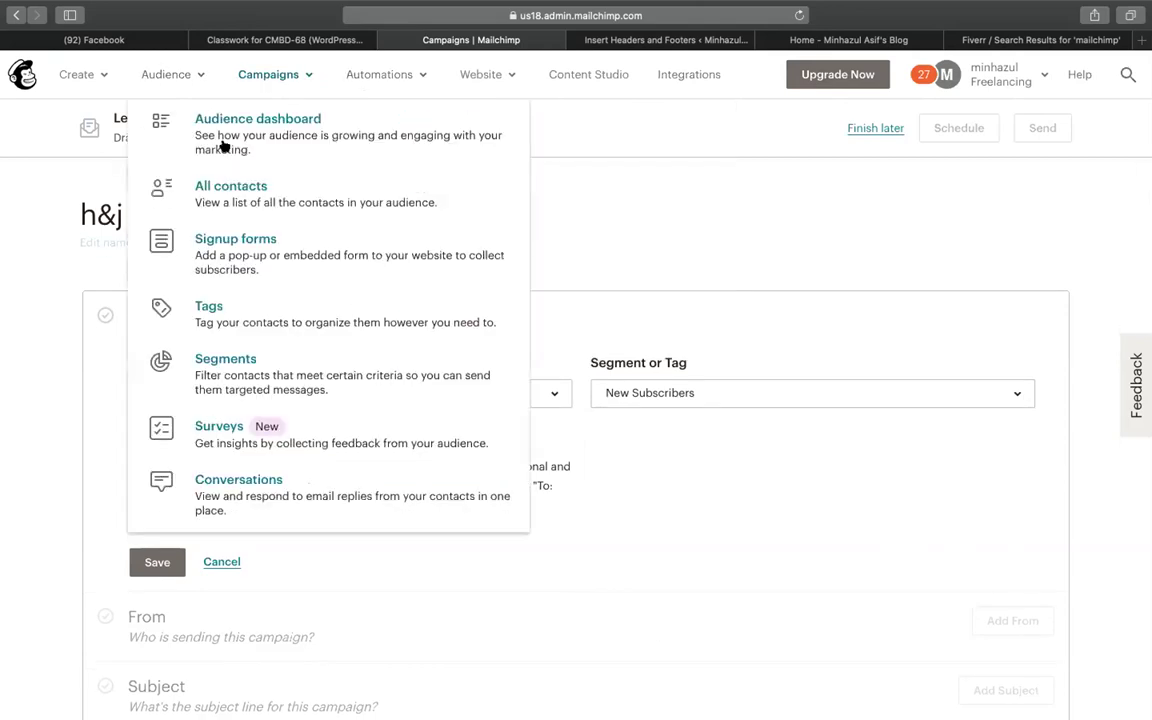
left_click(224, 146)
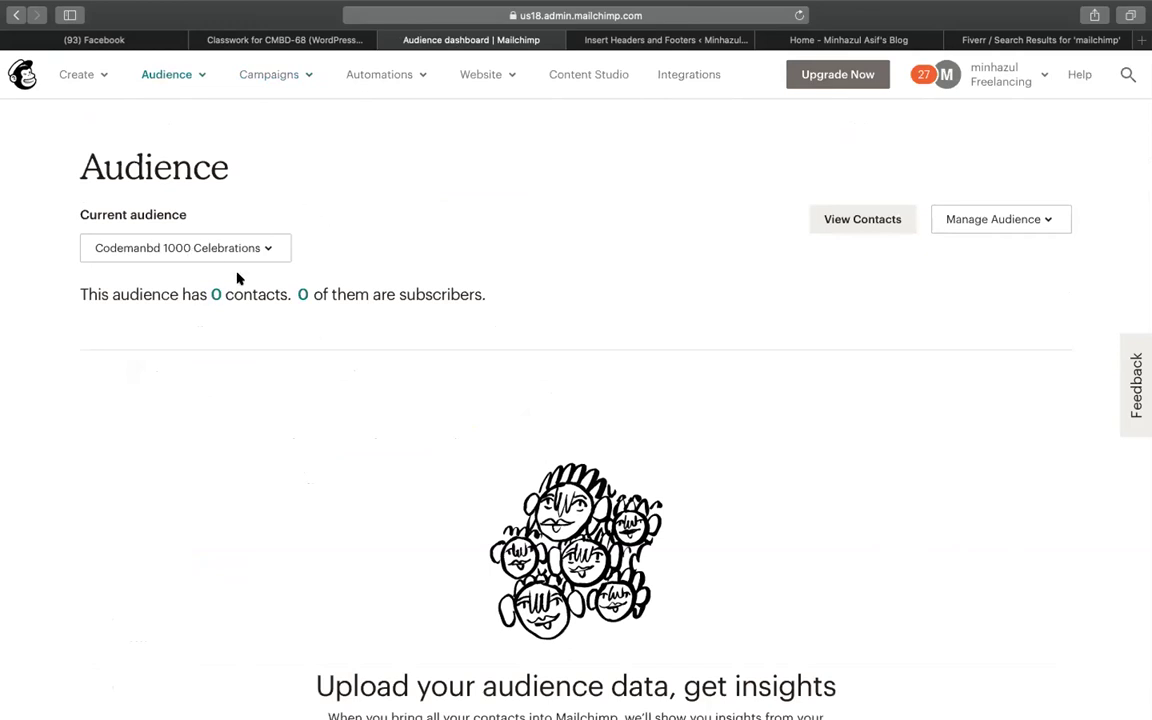
left_click(213, 294)
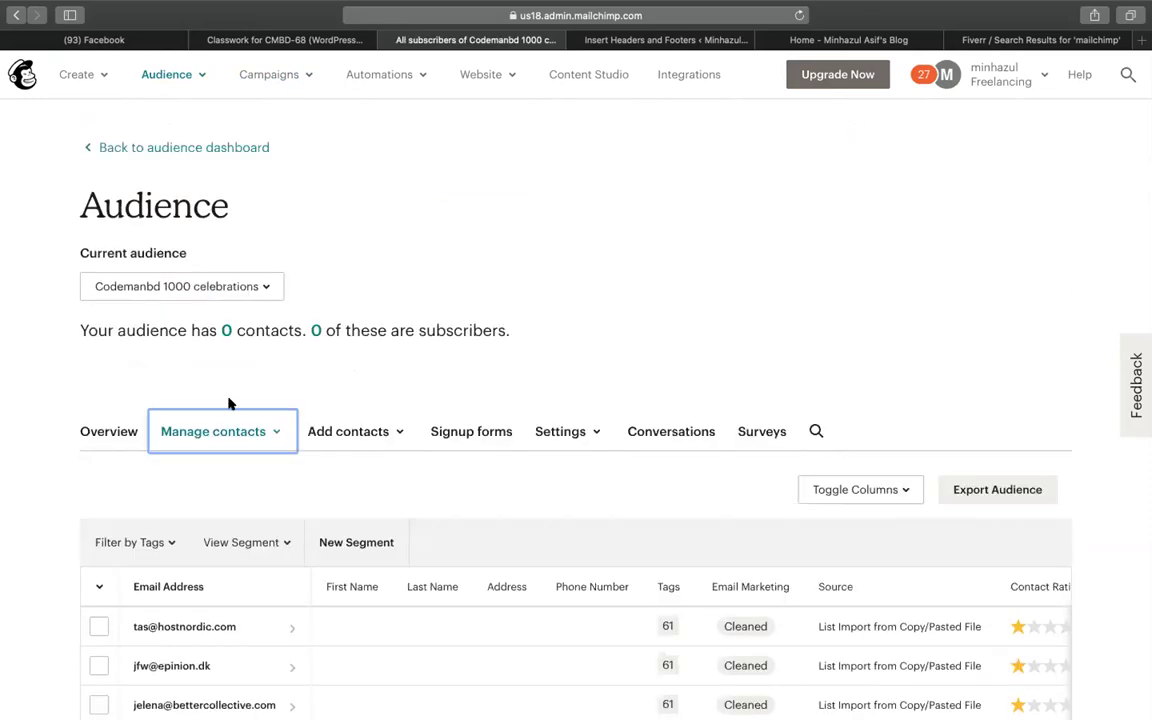
left_click(224, 432)
scroll(257, 465, "down", 5)
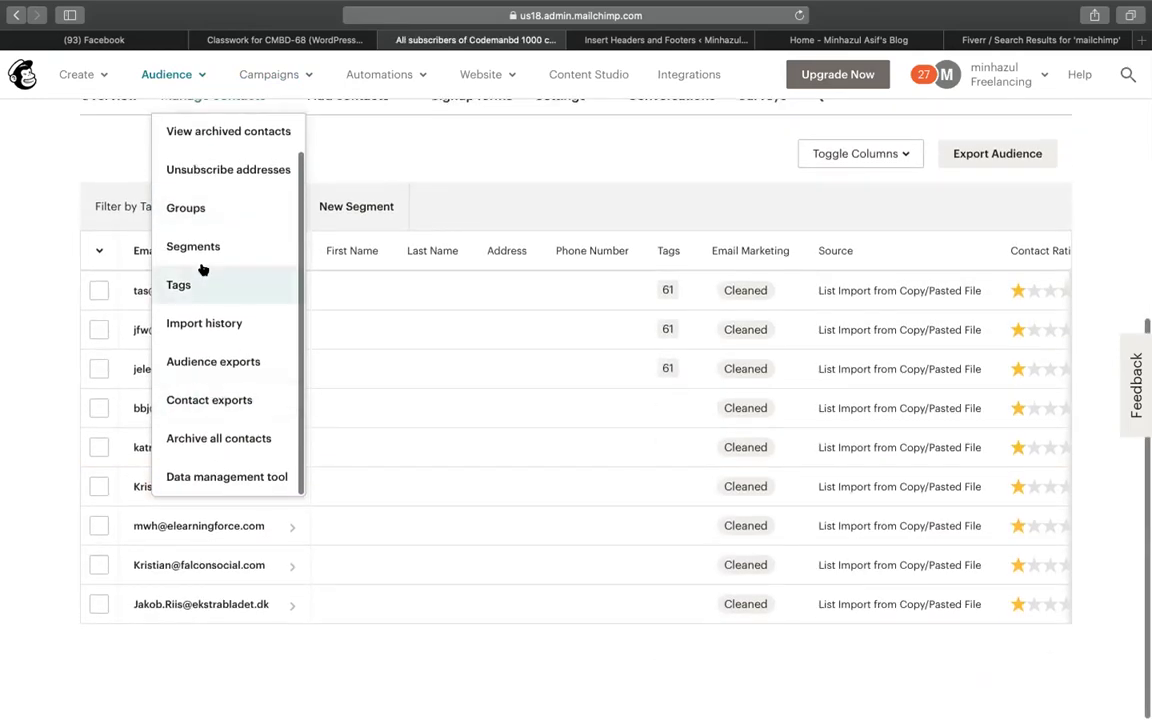
left_click(202, 272)
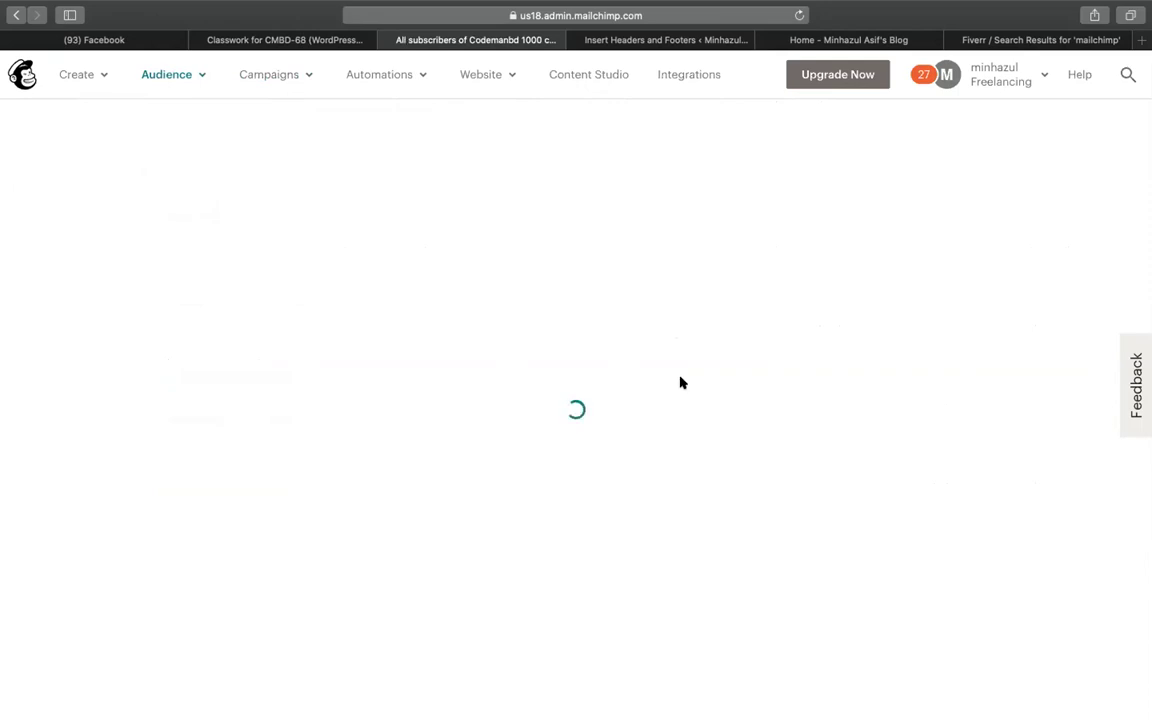
left_click(1002, 540)
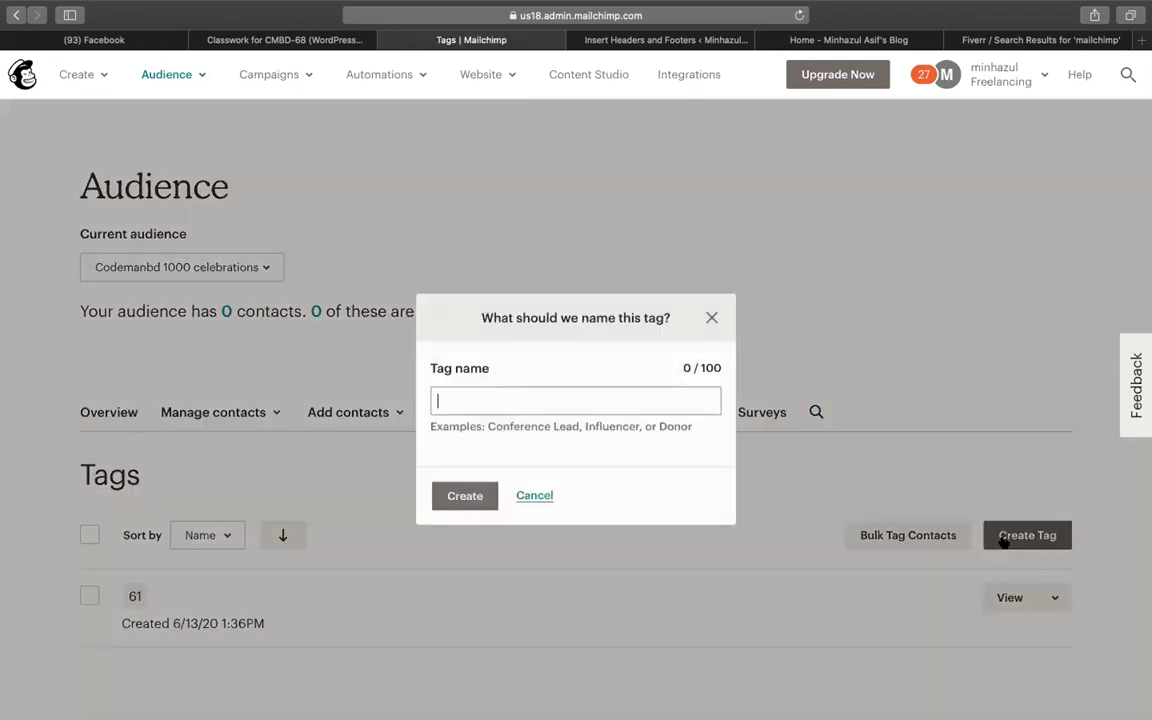
type("68")
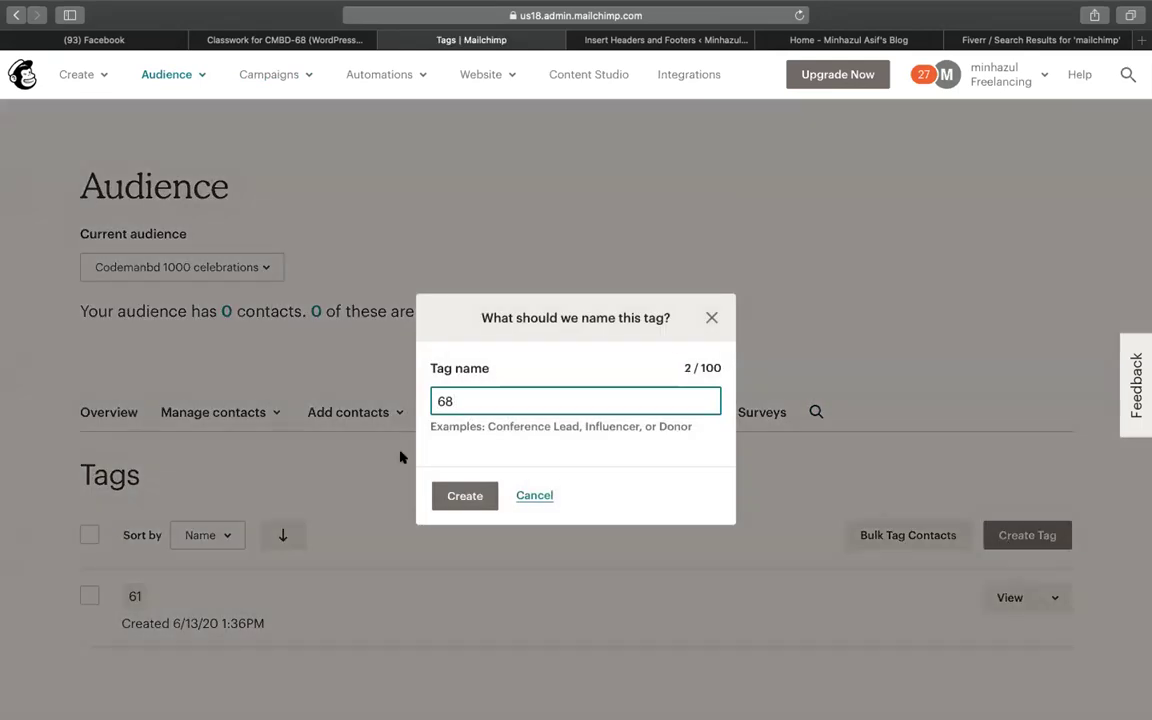
left_click(445, 495)
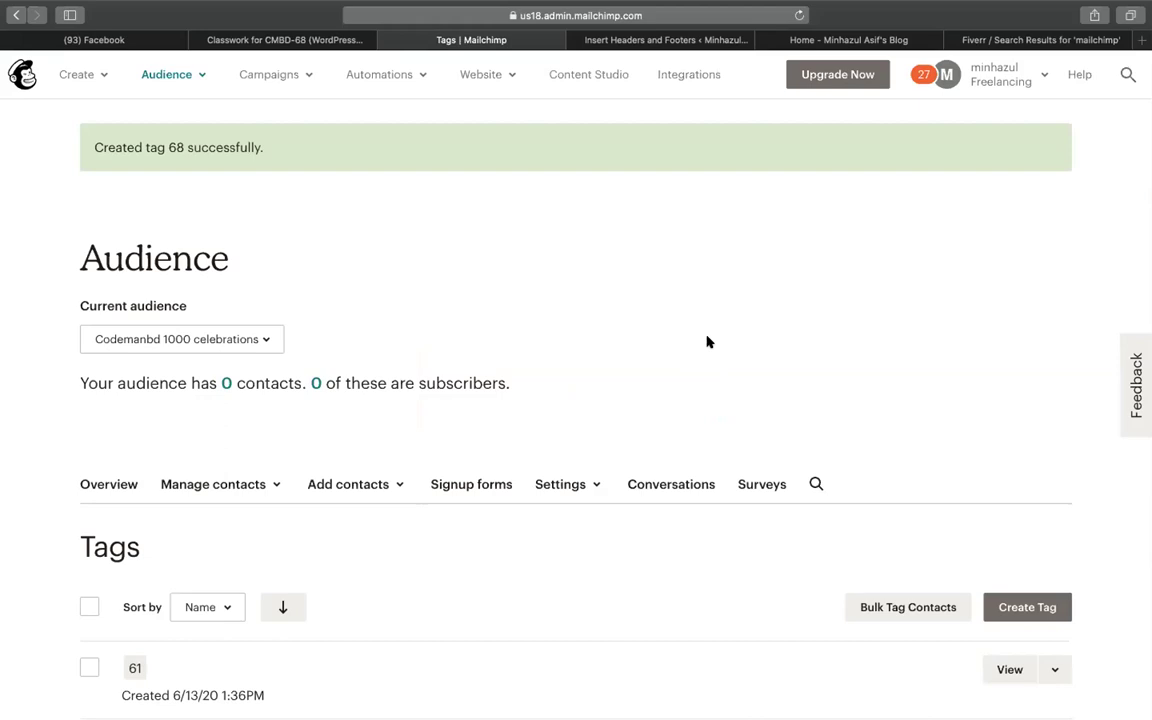
Create a new regular email campaign draft named jkhkh from All campaigns
left_click(281, 75)
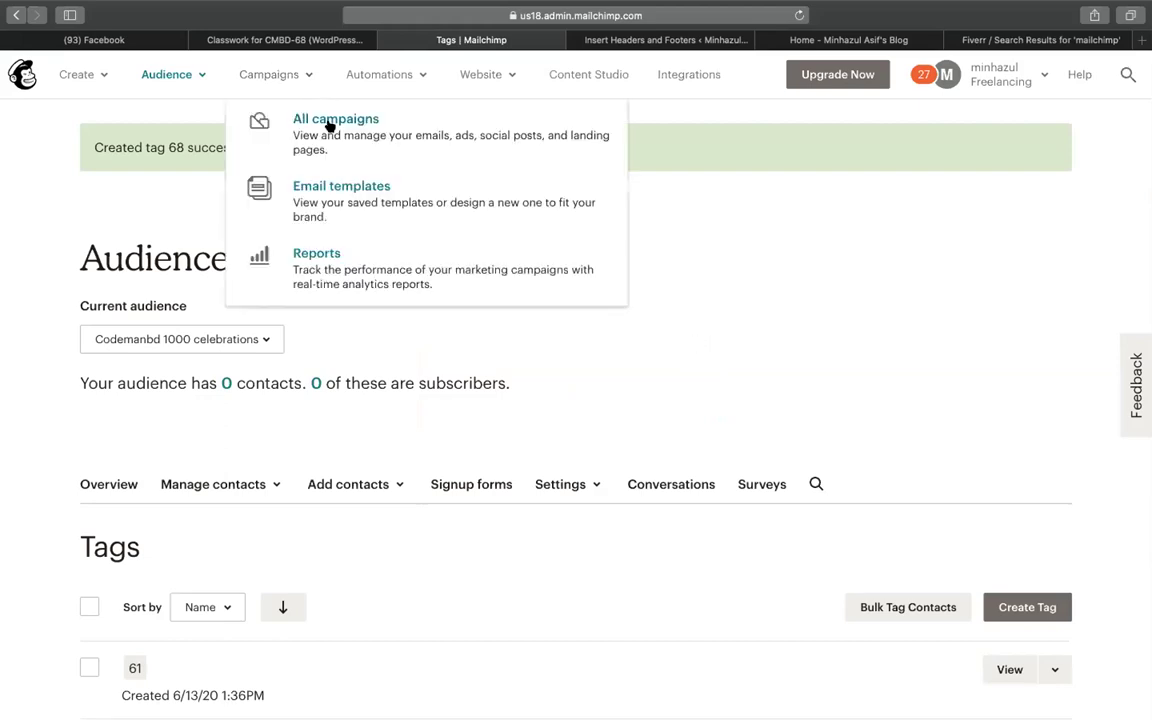
left_click(329, 122)
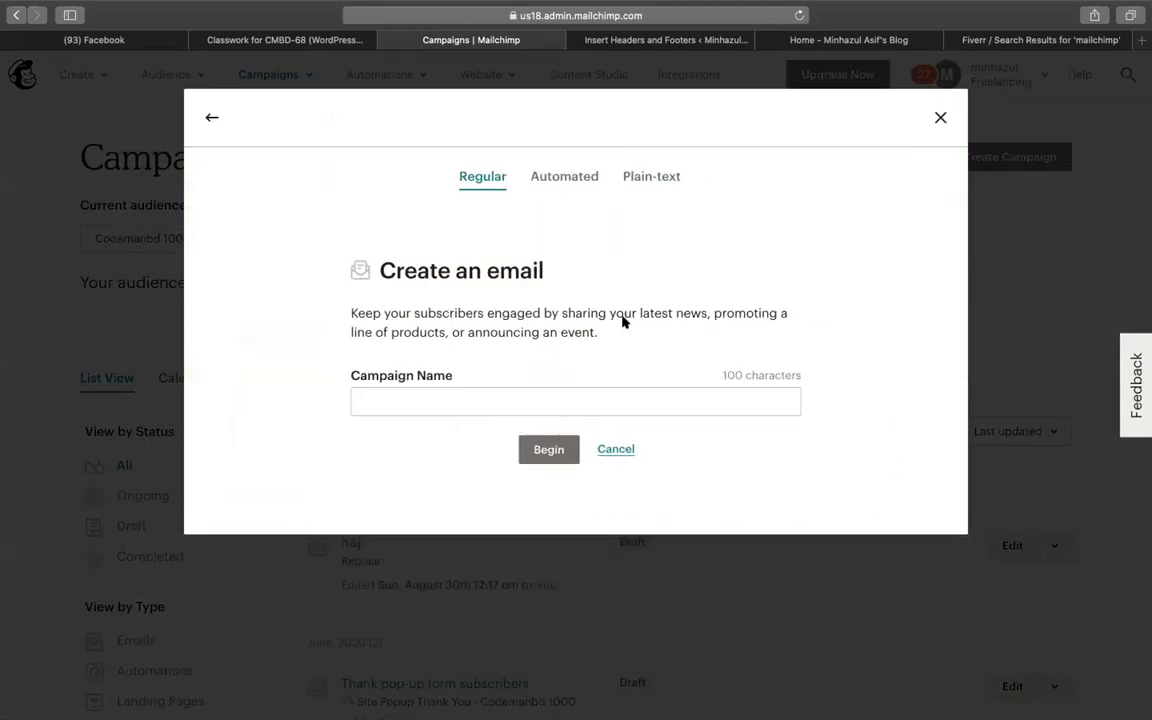
left_click(401, 379)
type("jkhkh")
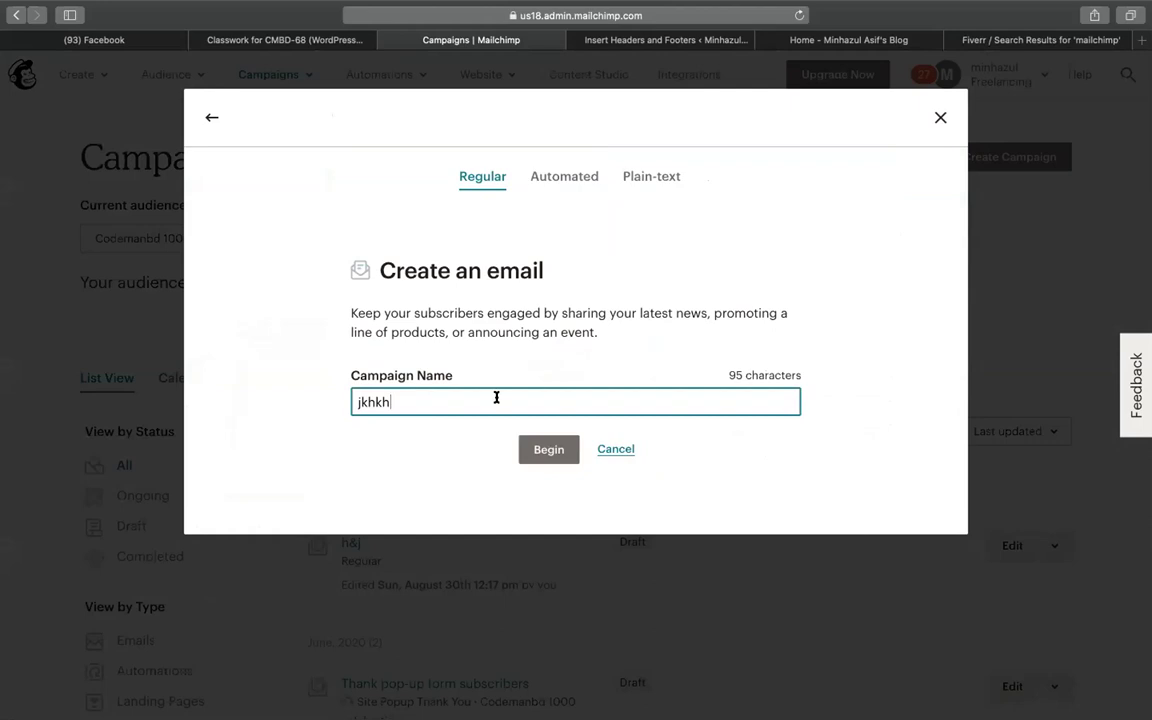
left_click(546, 449)
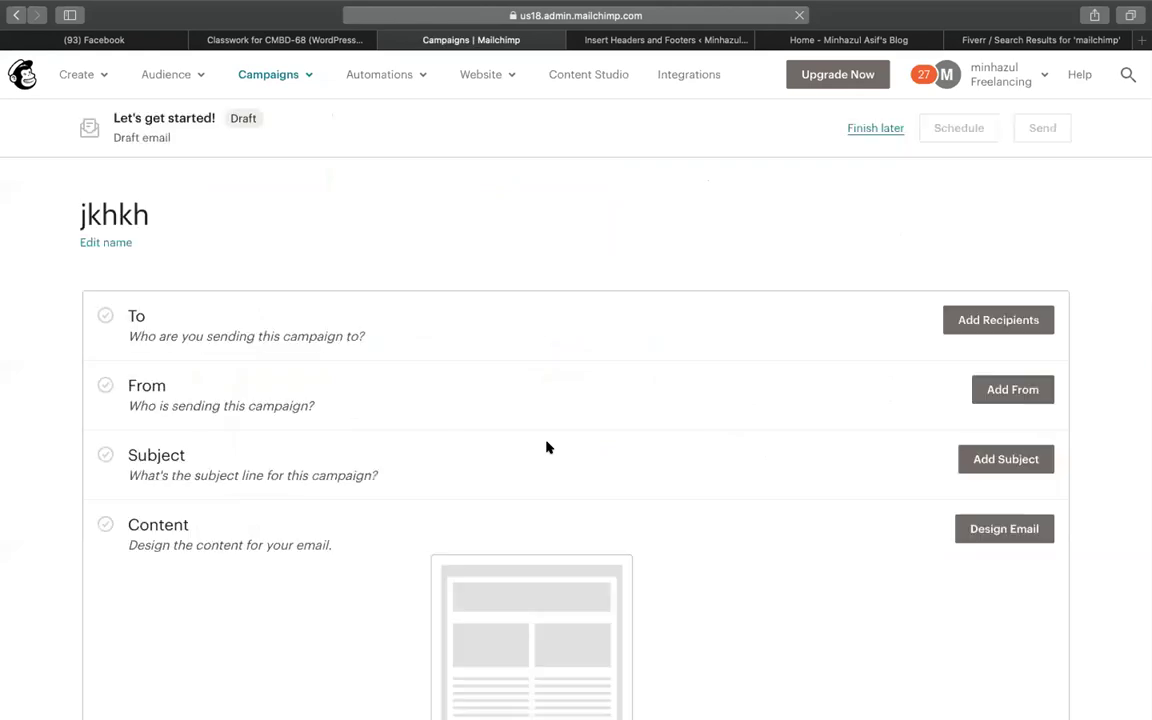
Set jkhkh's recipients to the Codemanbd 1000 celebrations audience, tagged 68
left_click(998, 319)
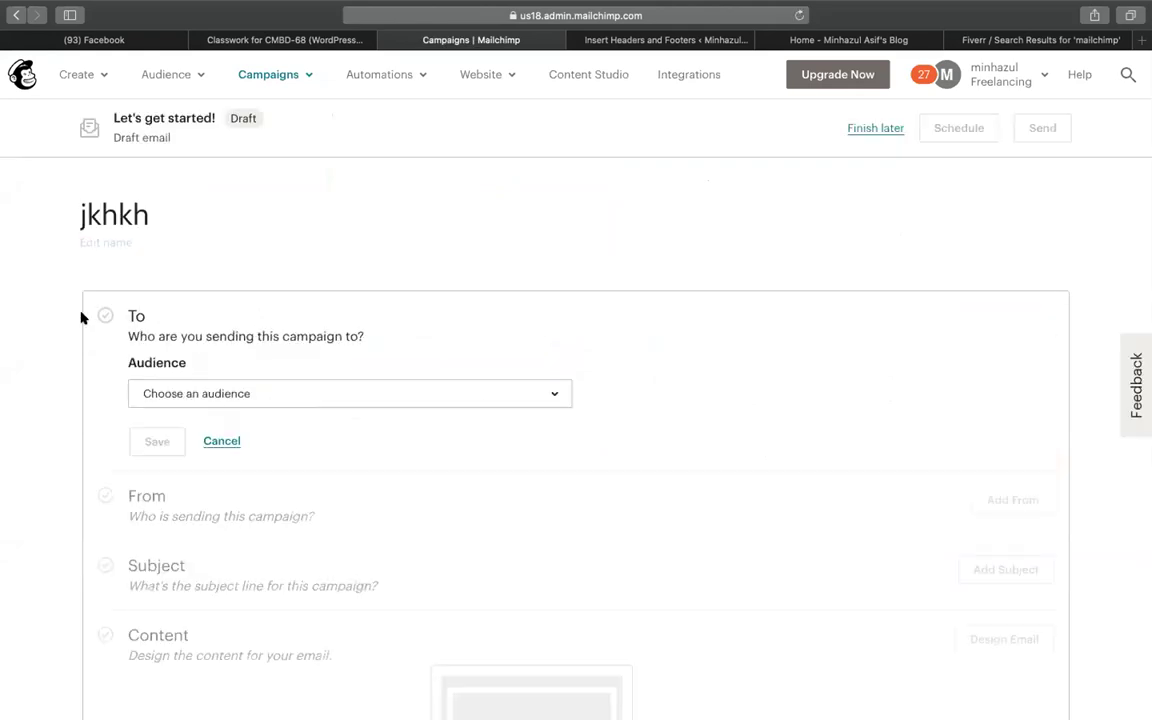
left_click(160, 393)
scroll(239, 537, "down", 5)
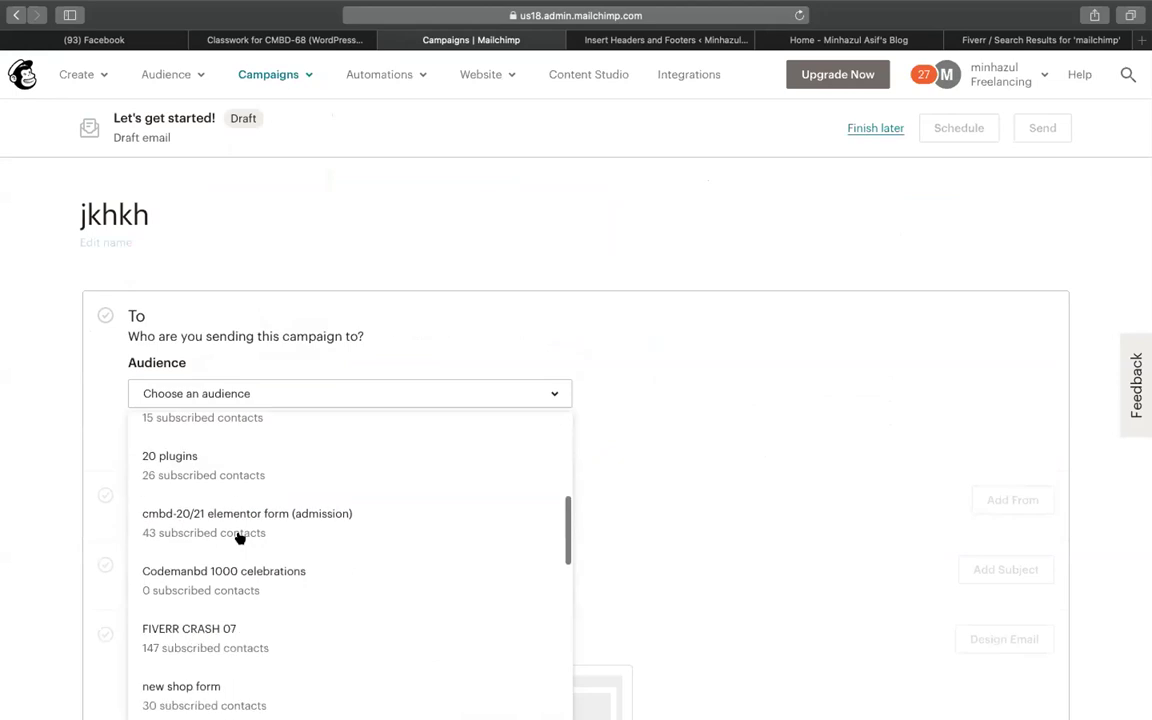
left_click(255, 571)
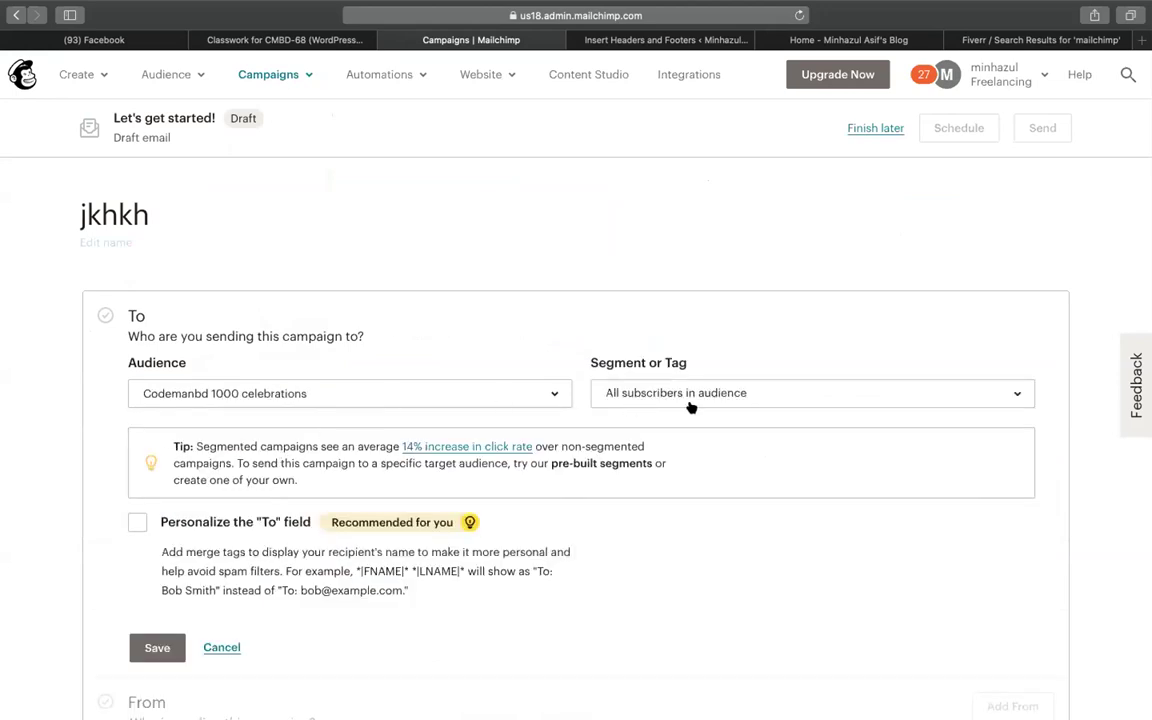
left_click(688, 400)
left_click(653, 583)
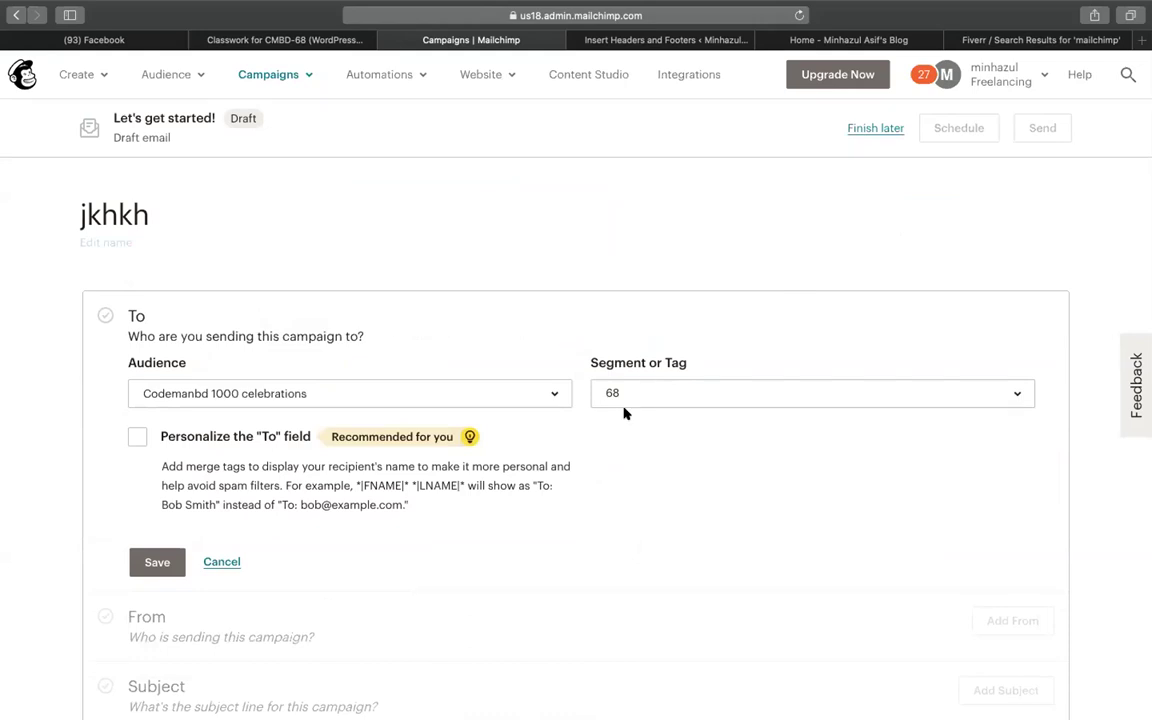
scroll(591, 586, "down", 10)
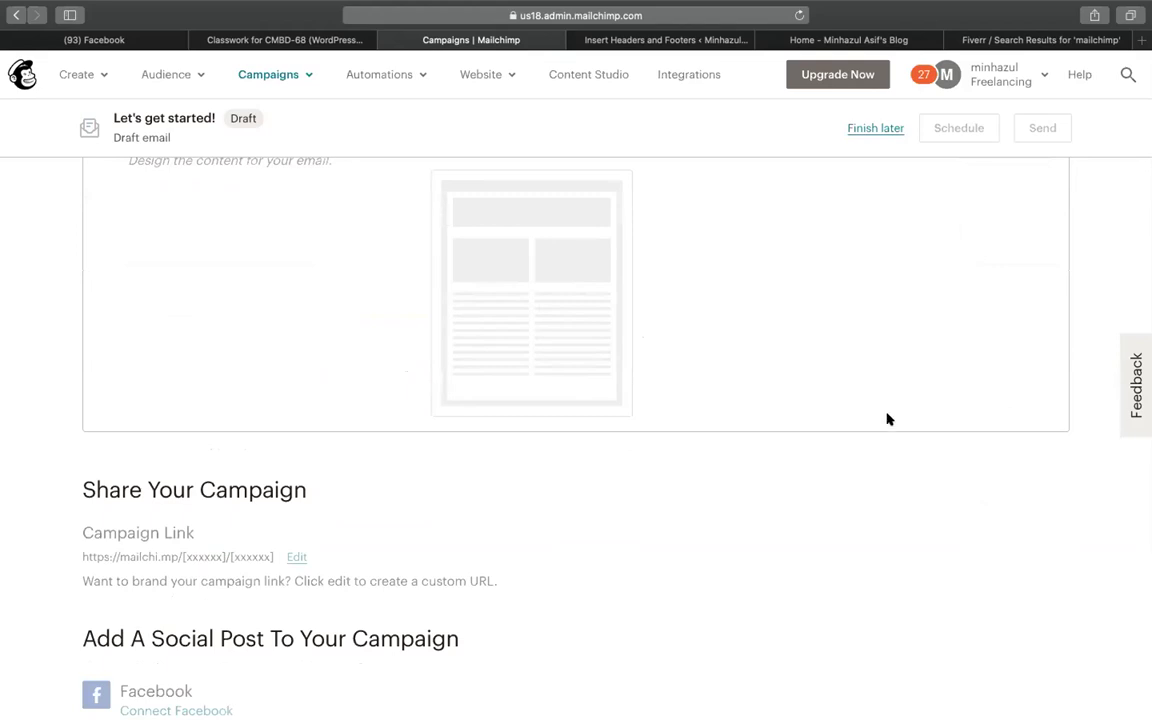
scroll(886, 418, "up", 5)
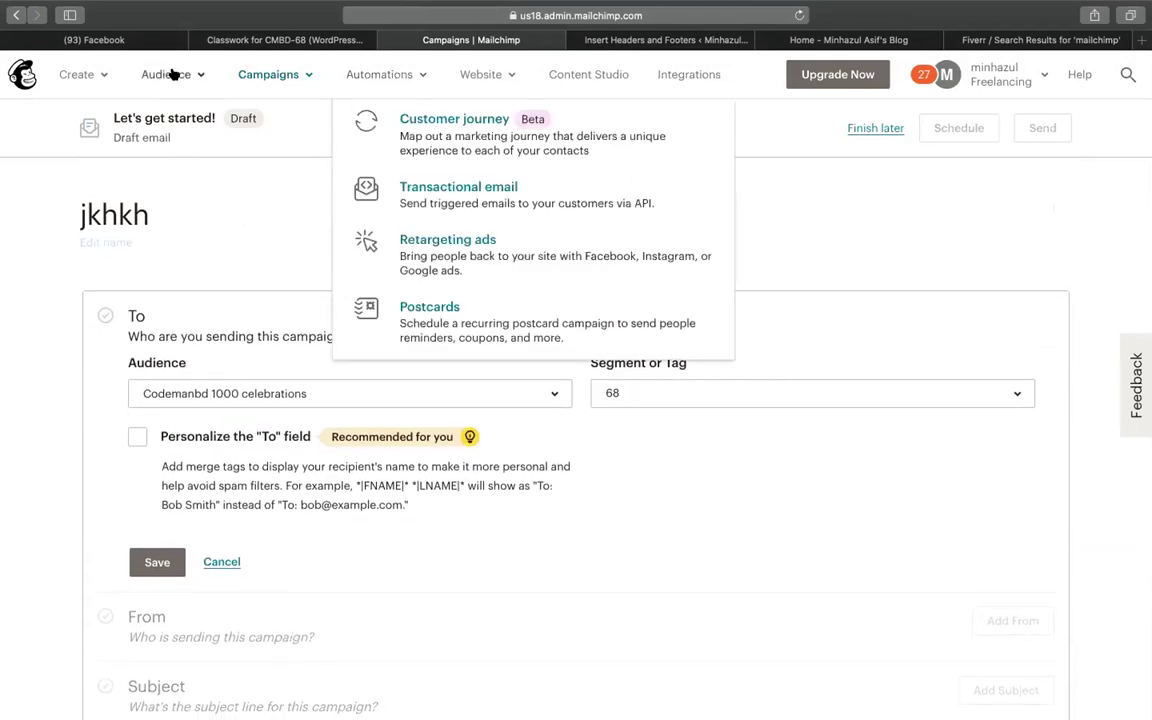
Open the Codemanbd 1000 celebrations audience's contact list from the audience dashboard
mouse_move(166, 74)
left_click(280, 119)
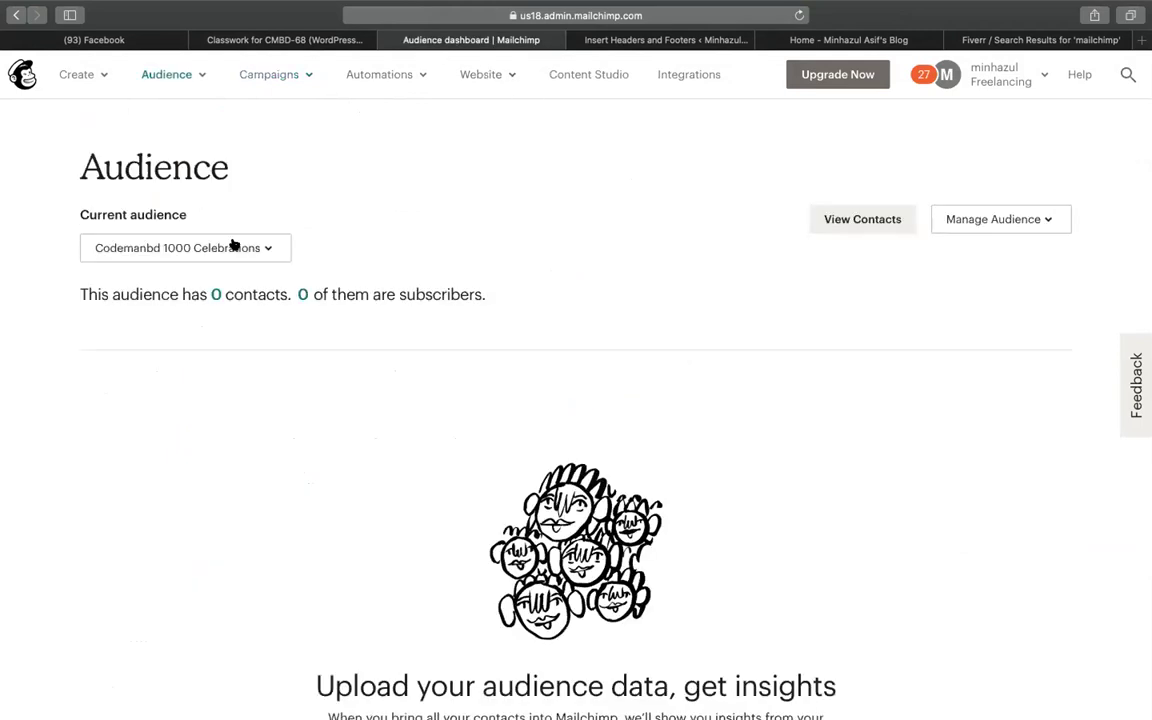
left_click(216, 294)
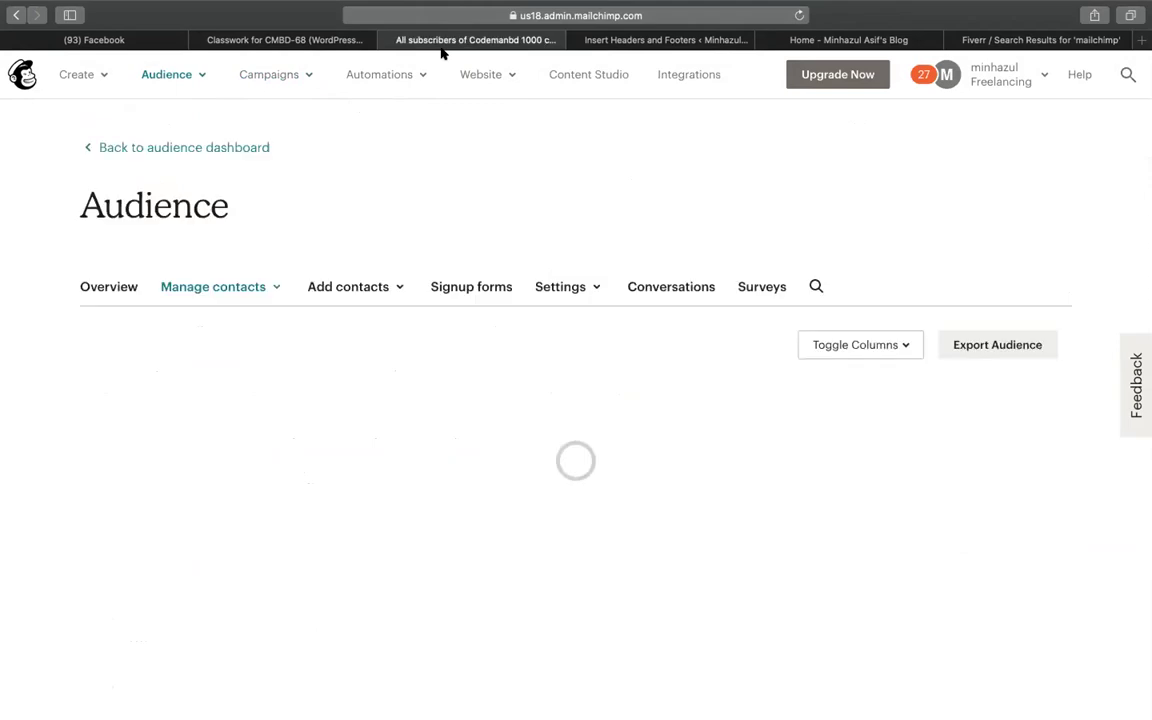
scroll(707, 327, "down", 3)
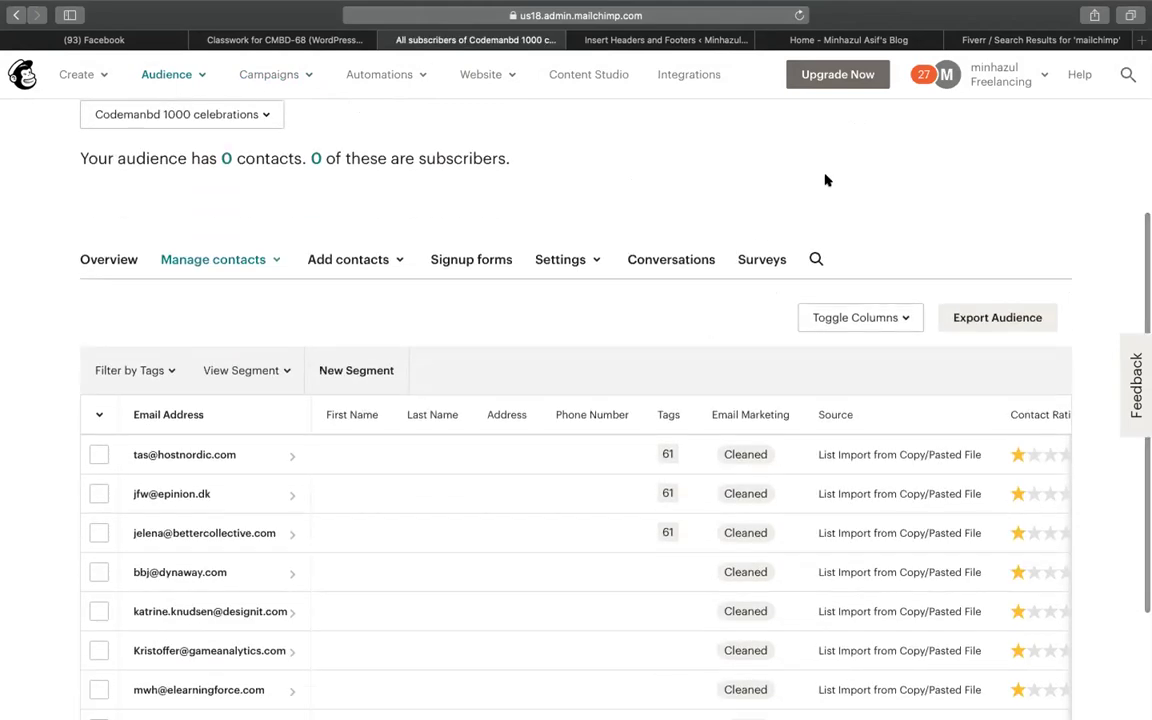
scroll(762, 208, "down", 2)
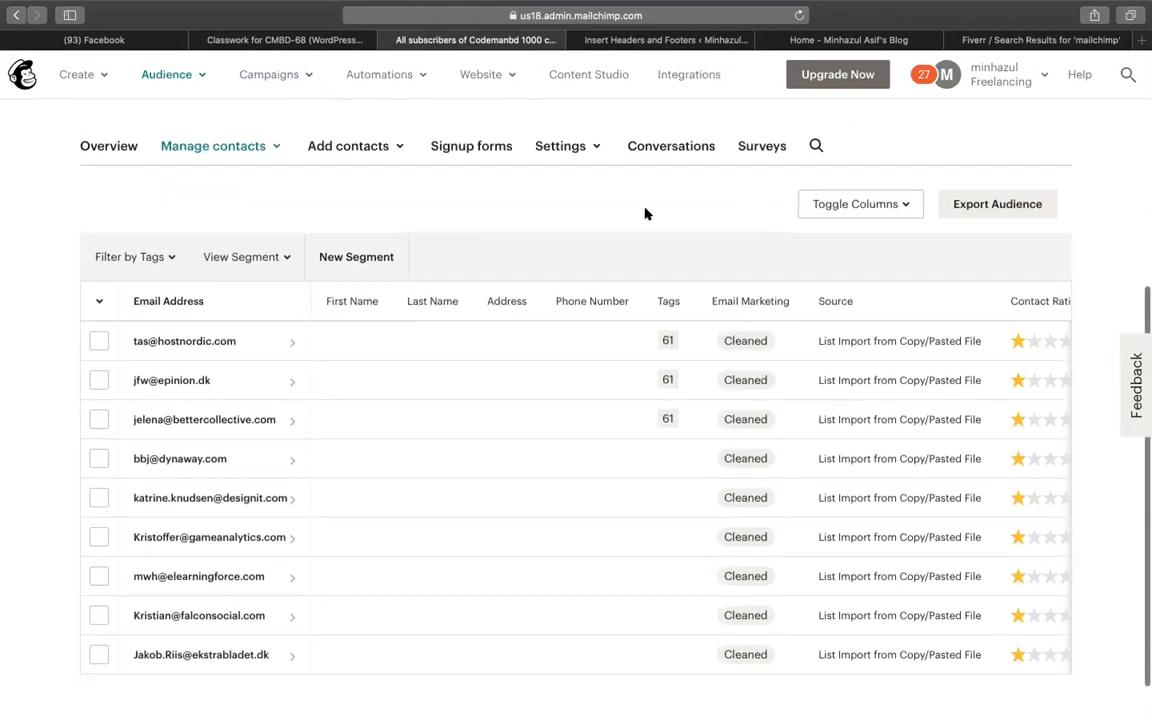
Review the audience's signup form in the form builder, then return to the contacts link
left_click(485, 148)
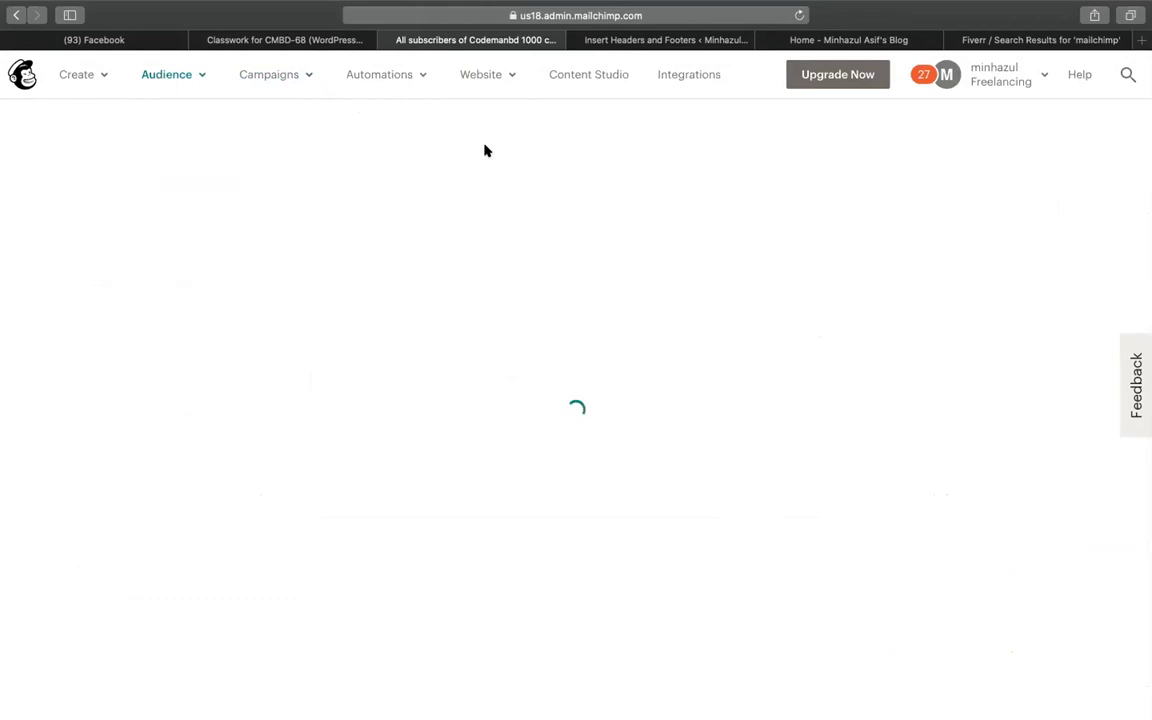
scroll(485, 150, "down", 5)
left_click(1021, 184)
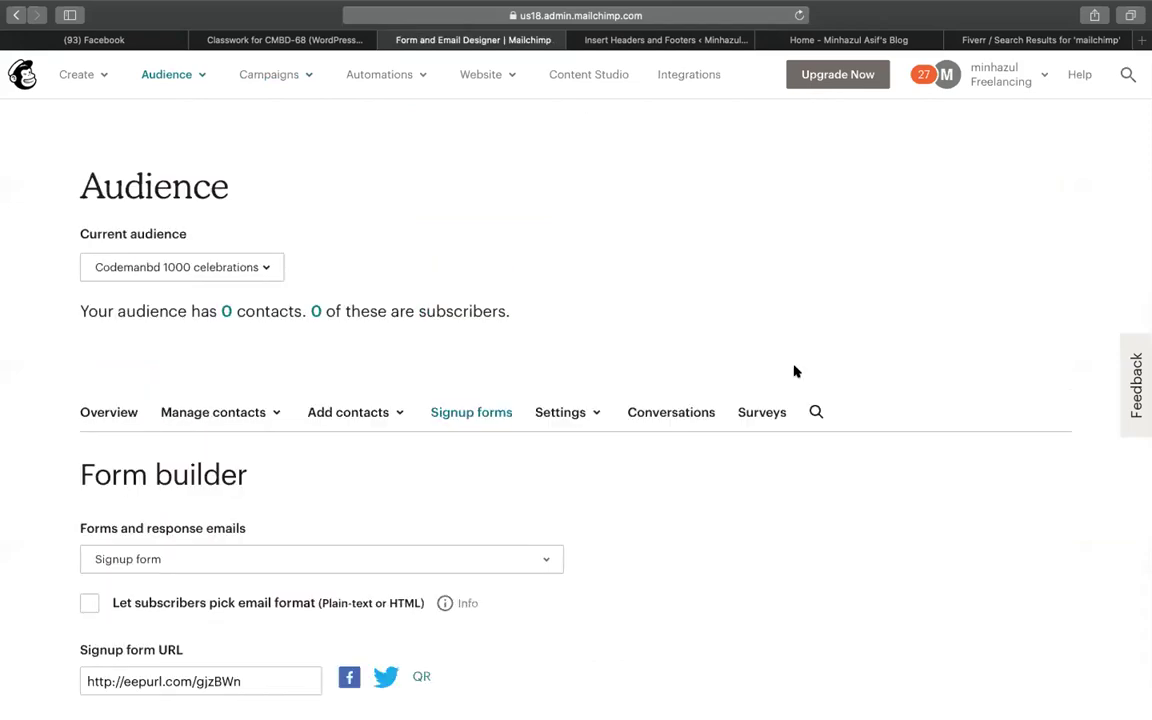
scroll(610, 520, "down", 5)
scroll(792, 365, "down", 2)
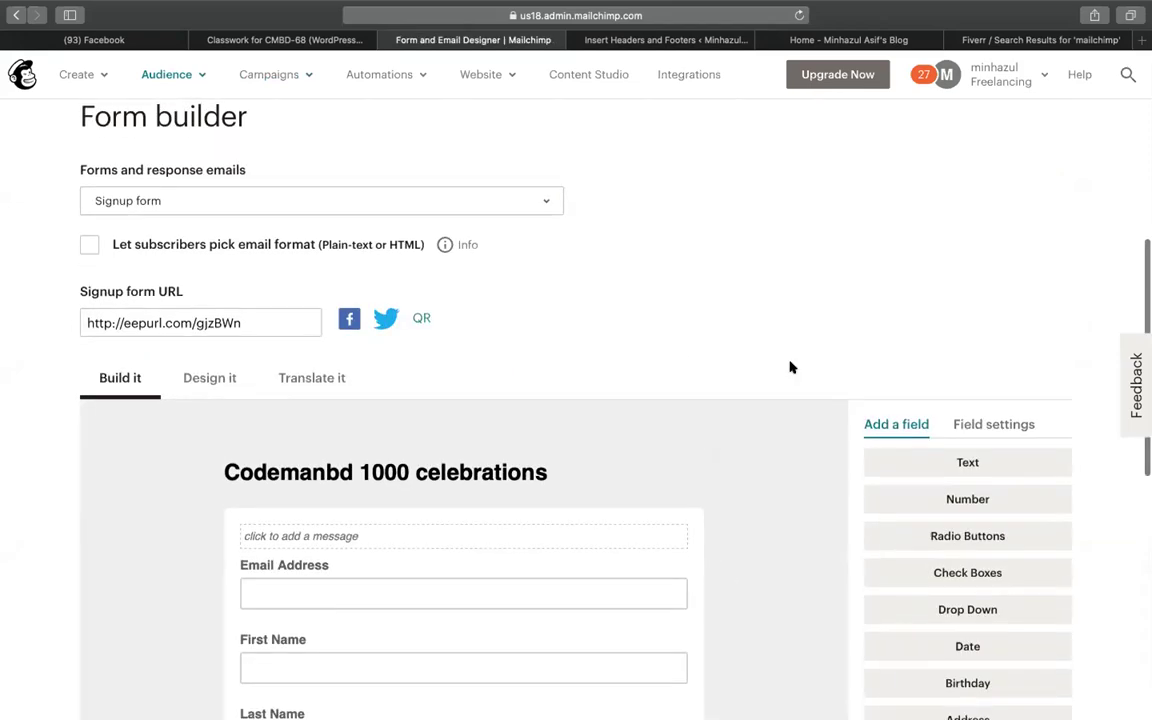
scroll(531, 280, "up", 3)
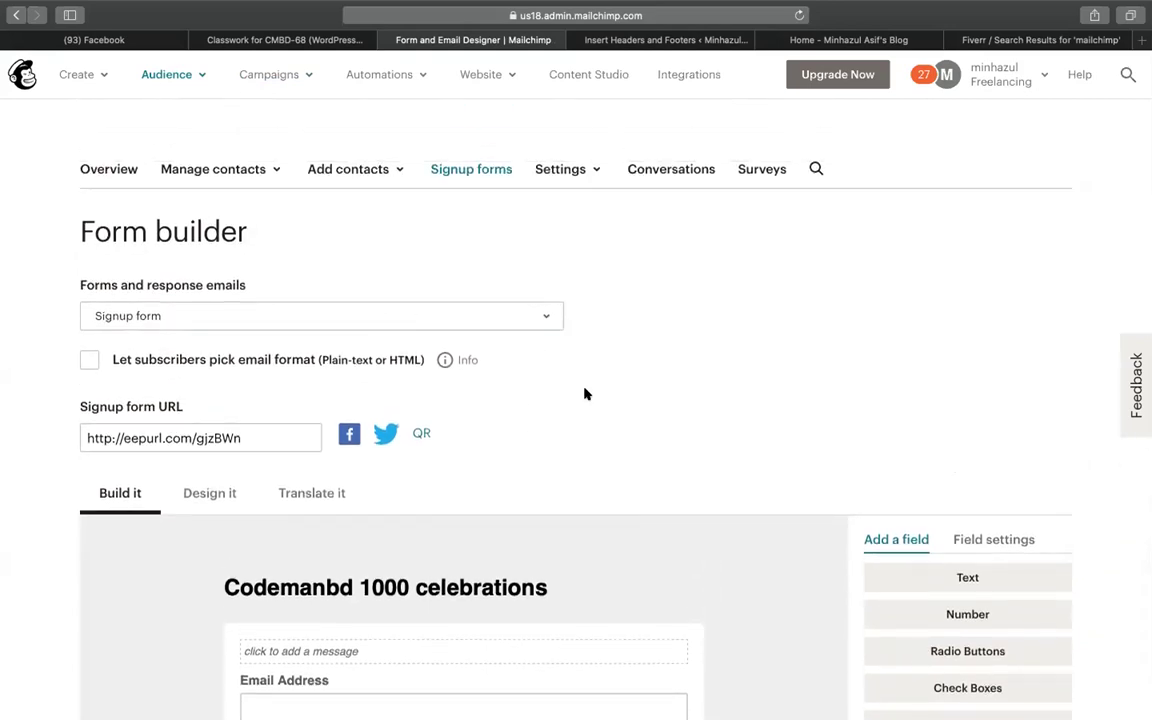
scroll(584, 393, "down", 10)
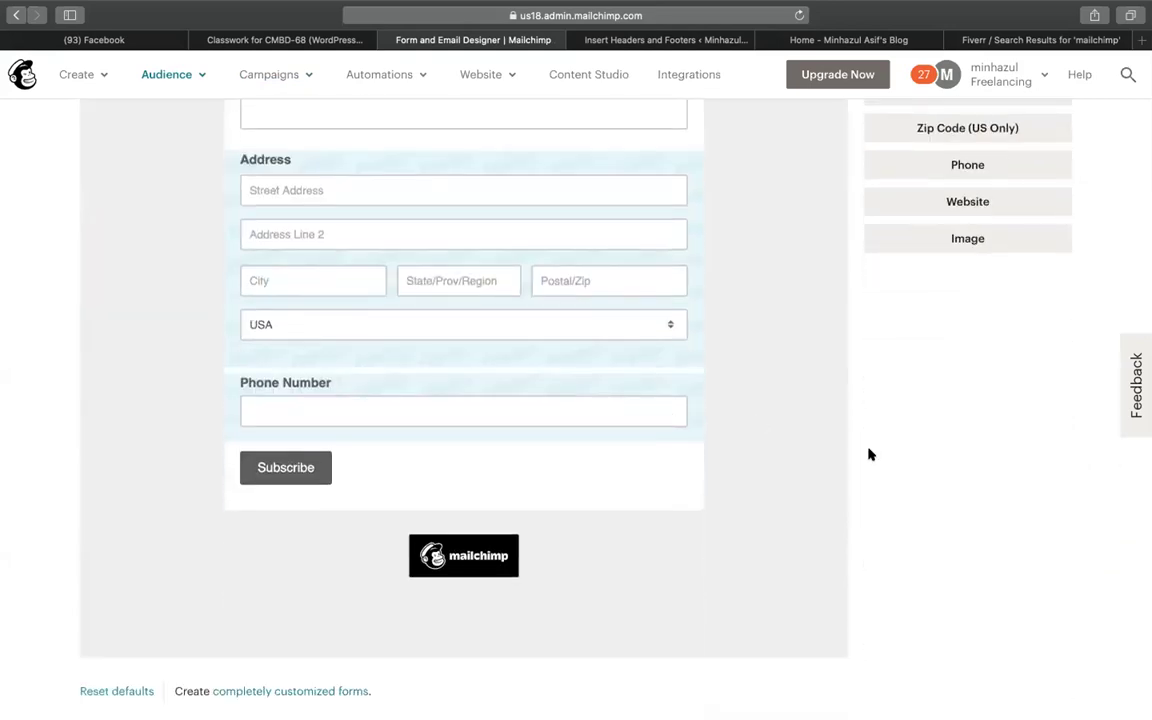
scroll(869, 455, "up", 15)
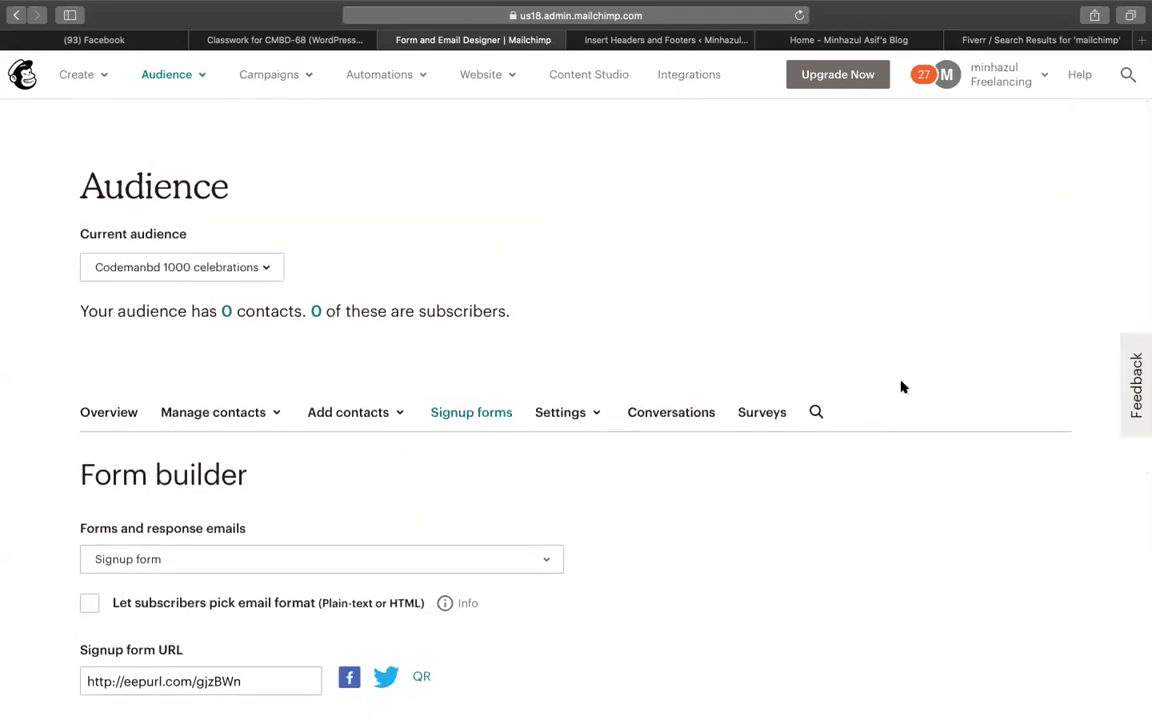
scroll(633, 509, "down", 2)
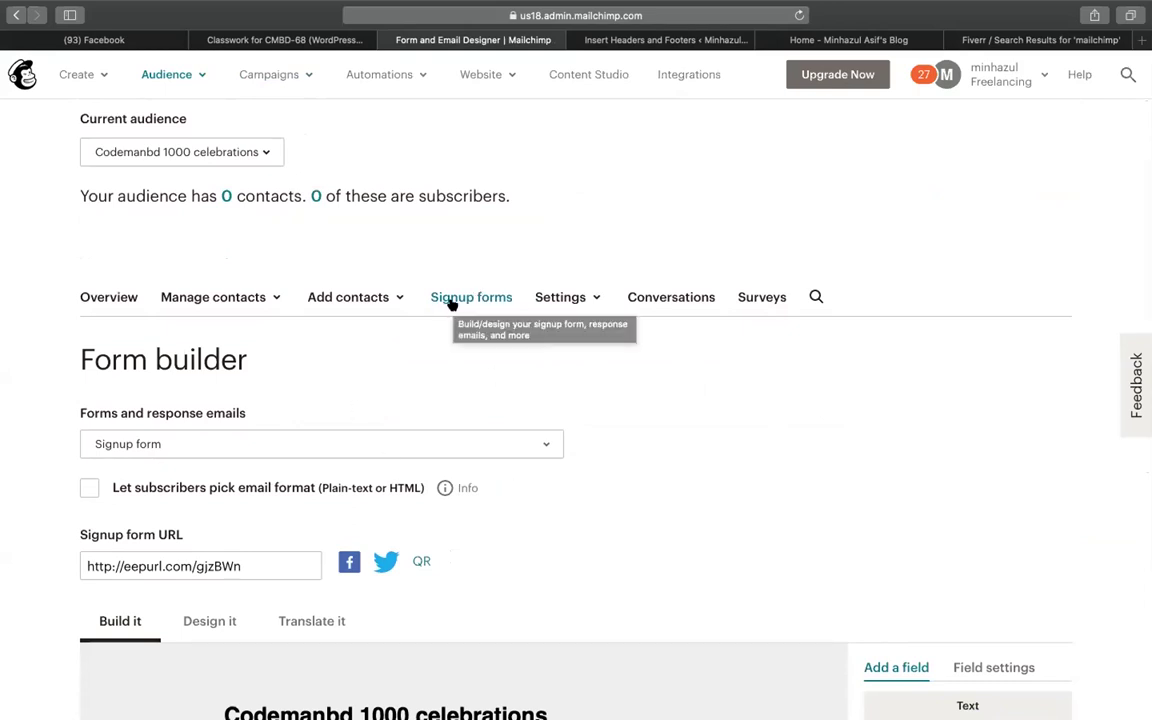
left_click(225, 197)
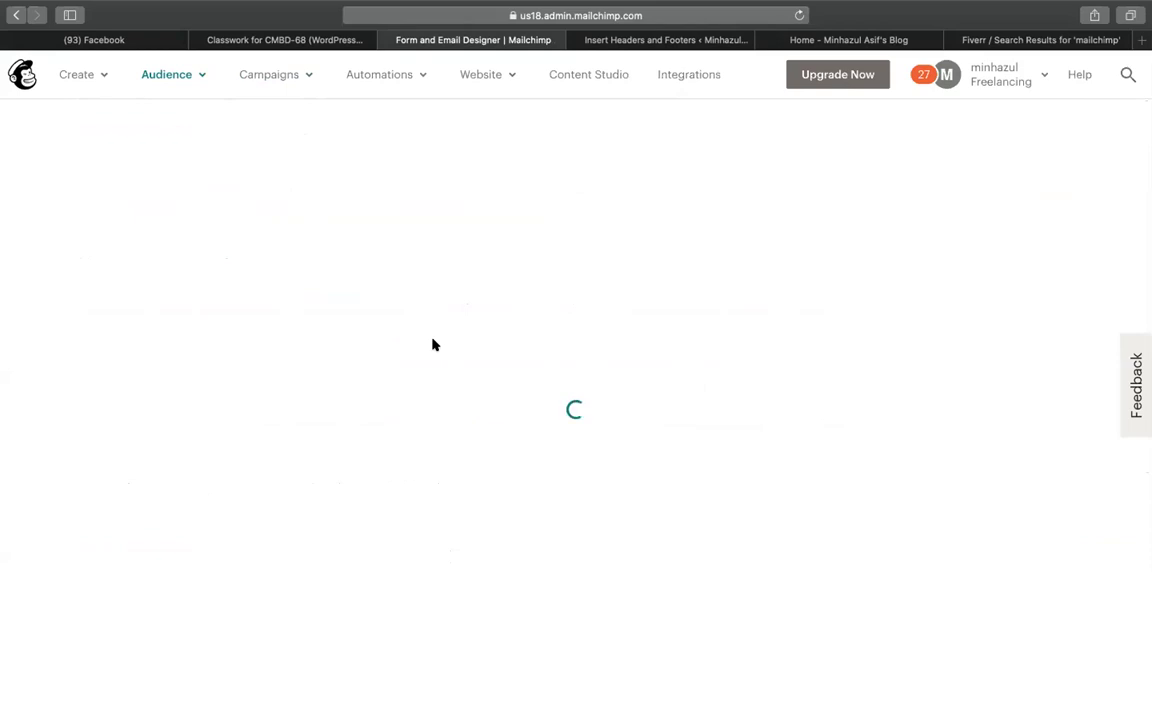
Select the three tag-61 contacts and check their tags (61, 68) without changing anything
scroll(542, 366, "down", 5)
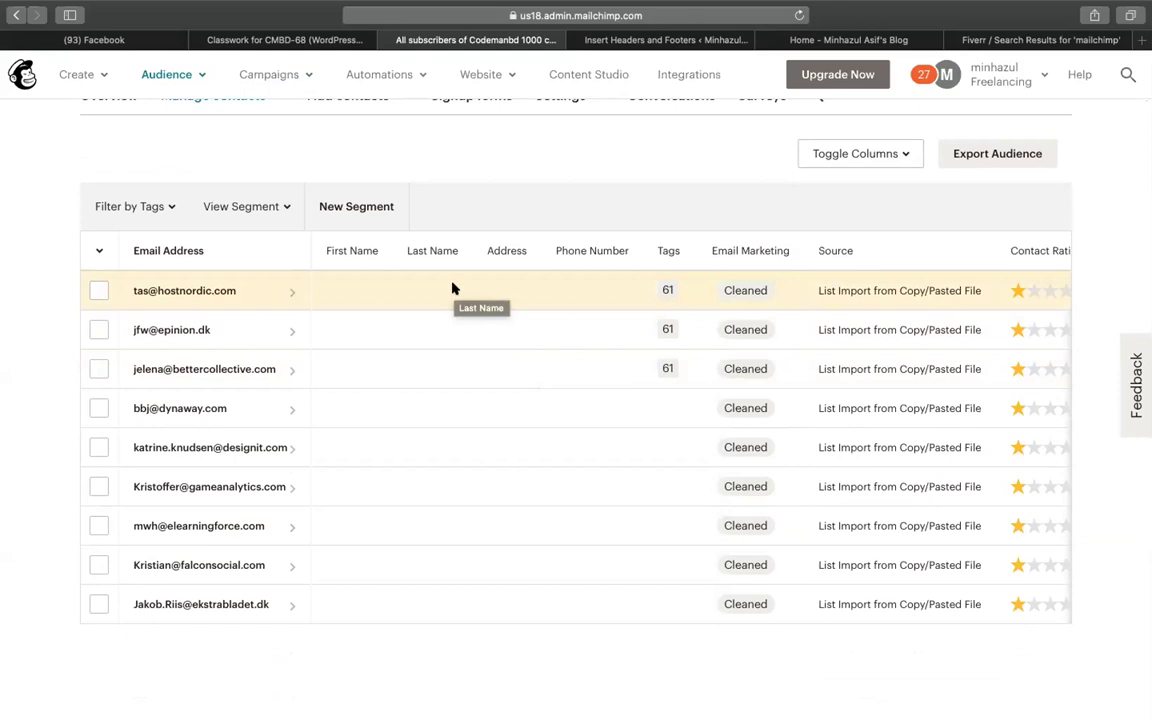
left_click(97, 290)
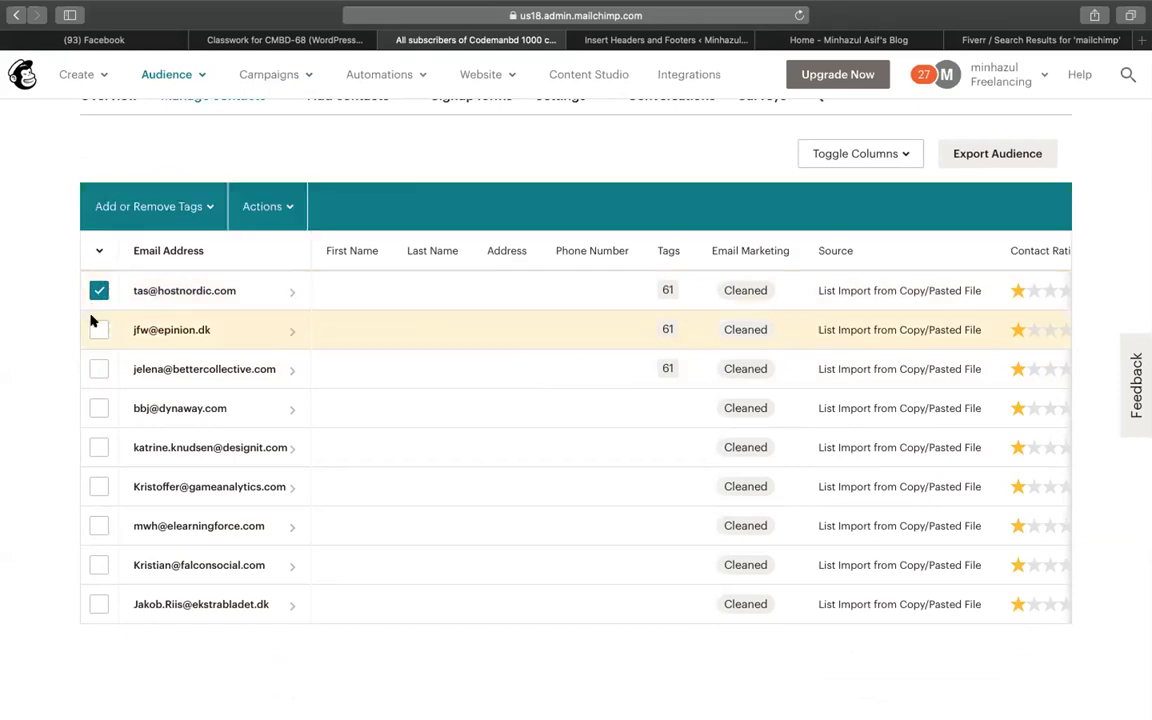
left_click(97, 330)
left_click(97, 369)
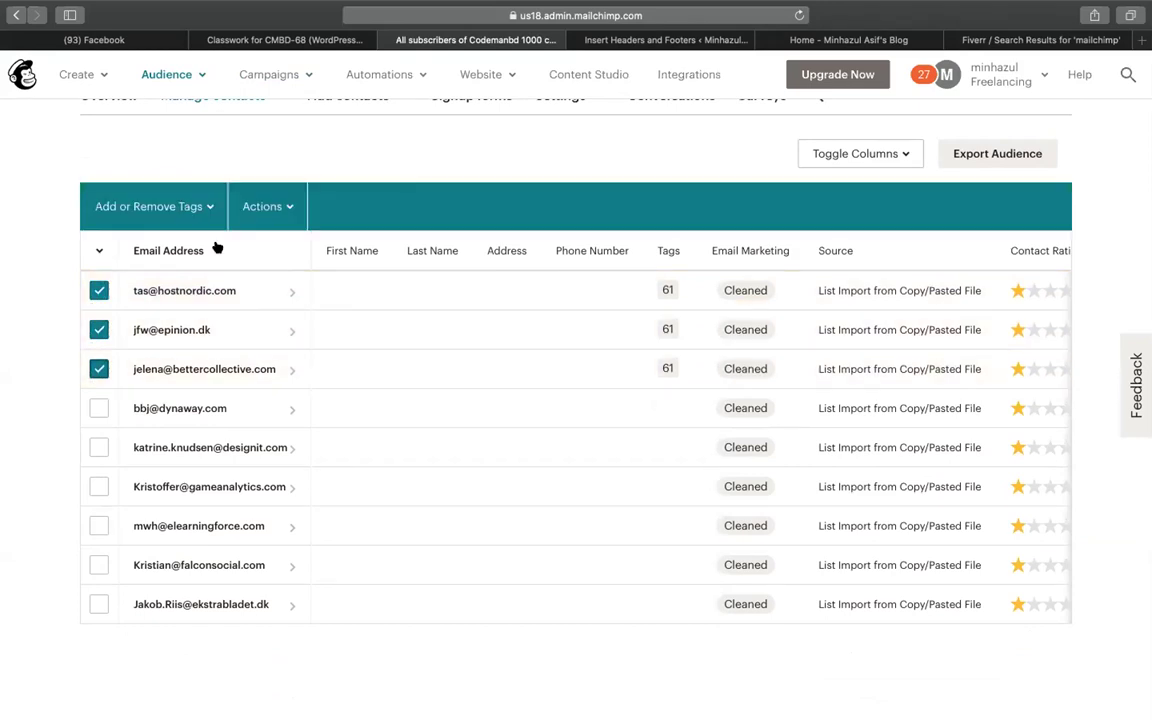
left_click(269, 208)
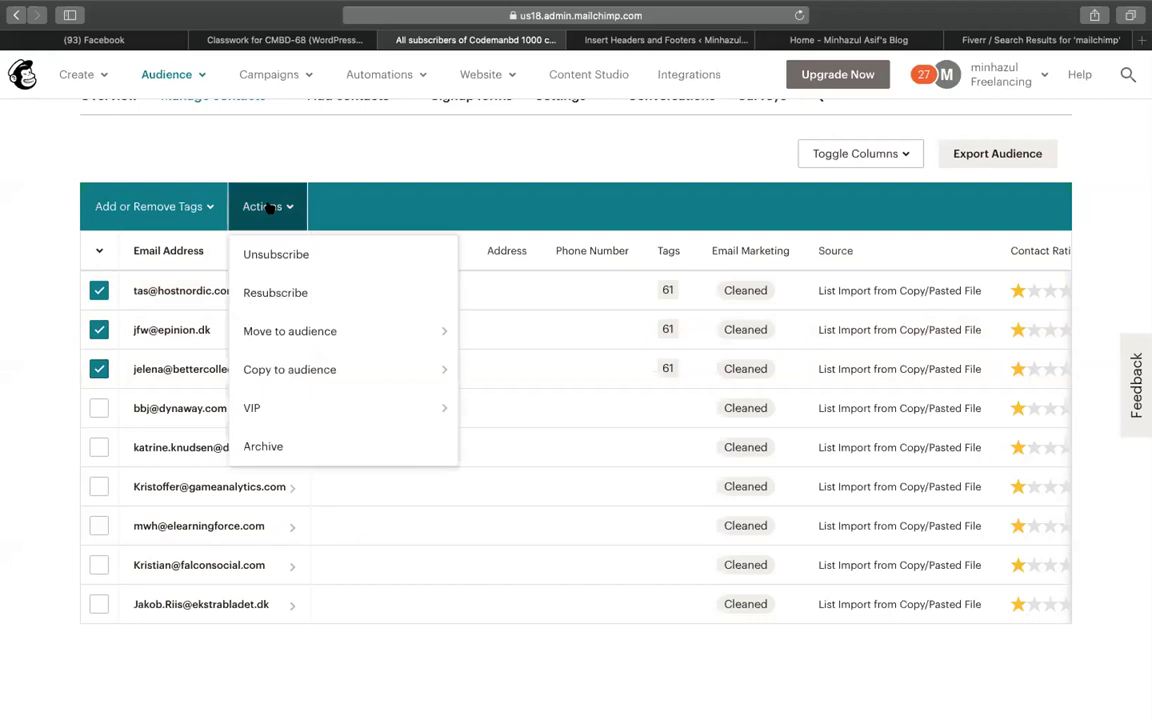
left_click(188, 206)
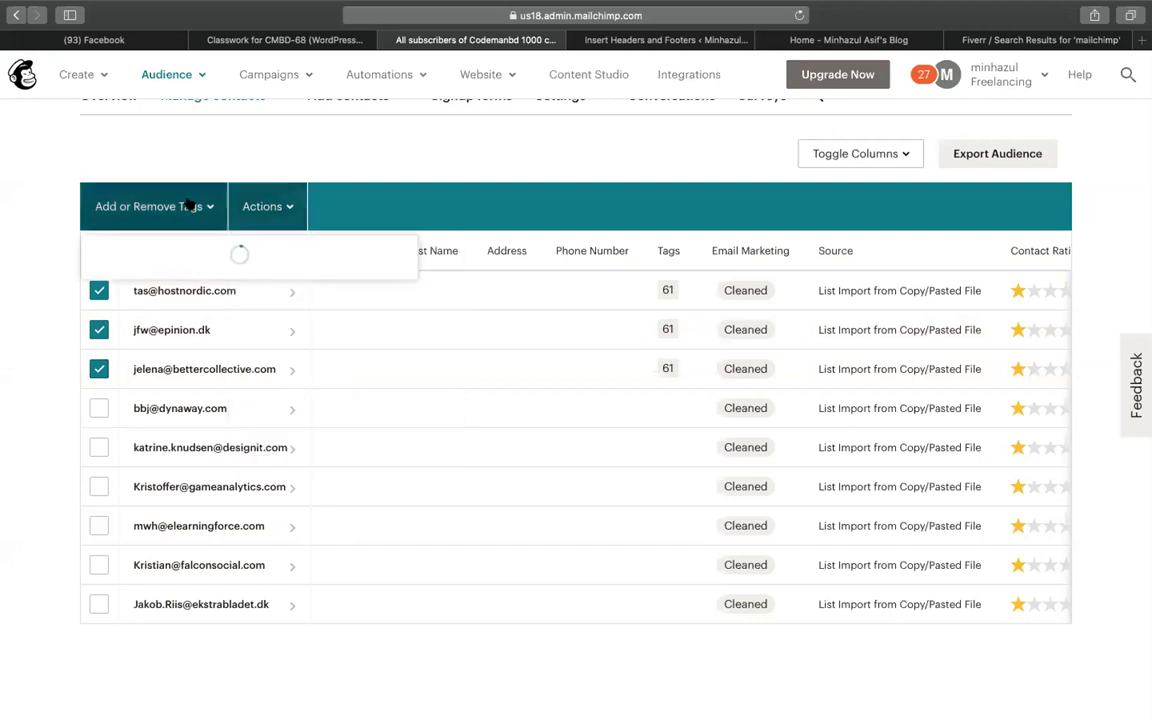
left_click(402, 167)
scroll(478, 216, "up", 3)
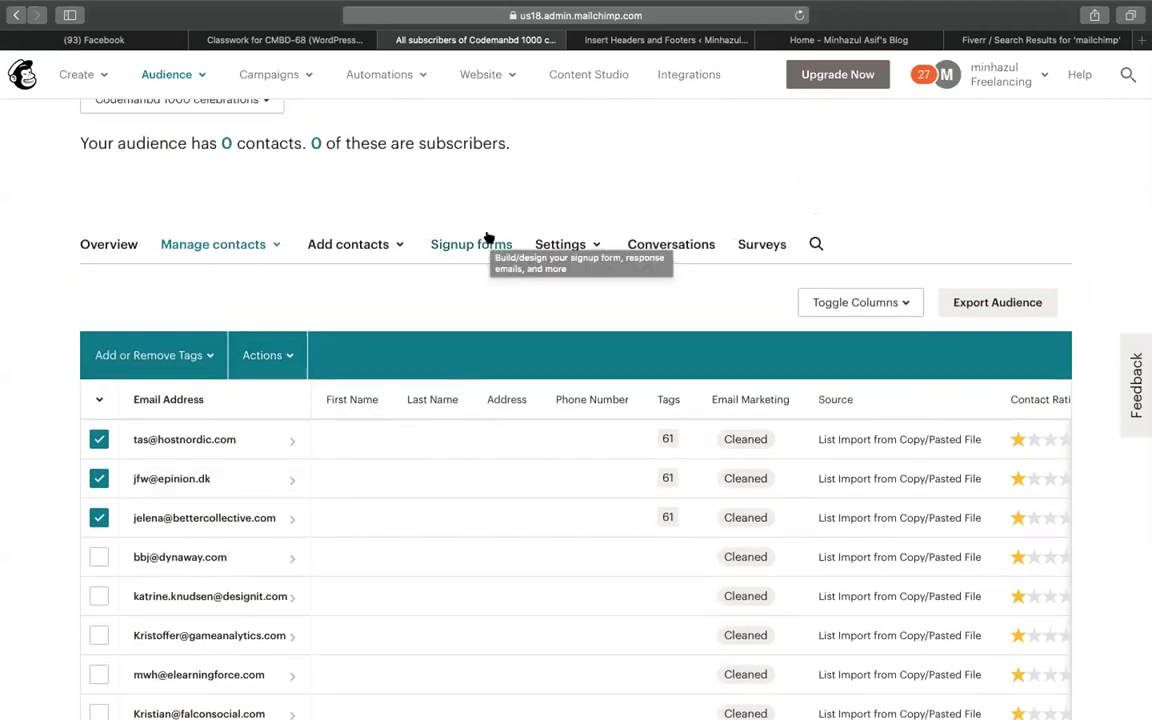
left_click(485, 240)
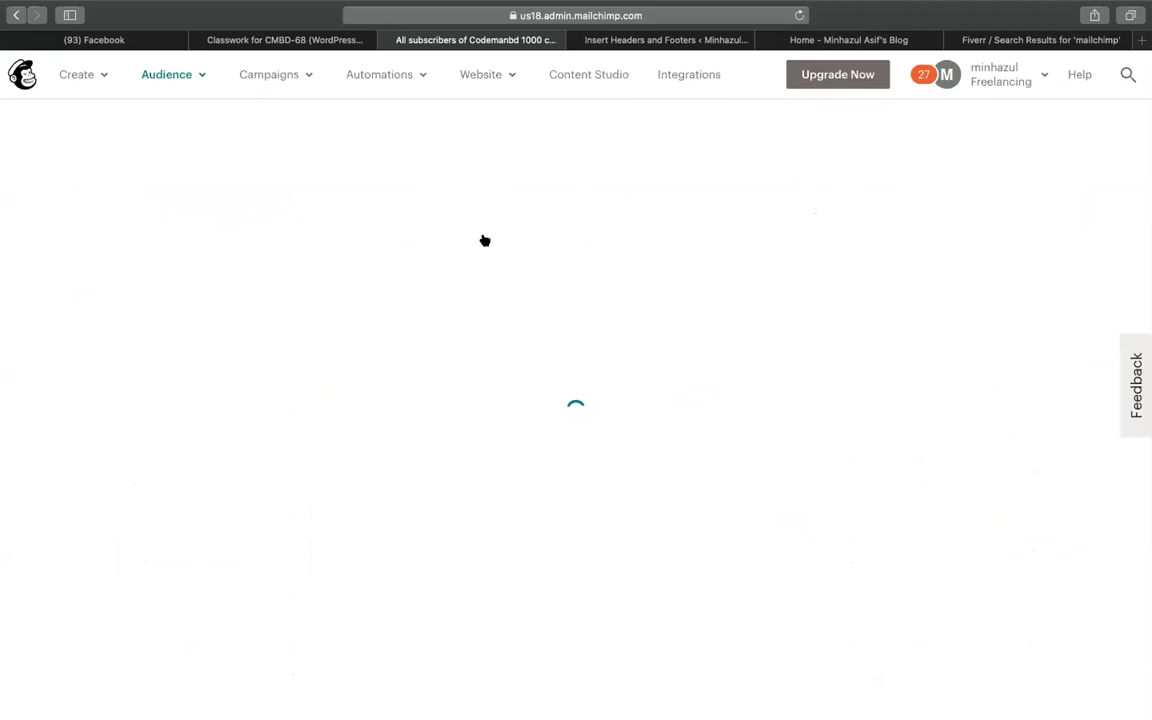
Review the FiverrCrash-11 Subscriber pop-up form, close its builder, and return to the contact list
scroll(496, 378, "down", 5)
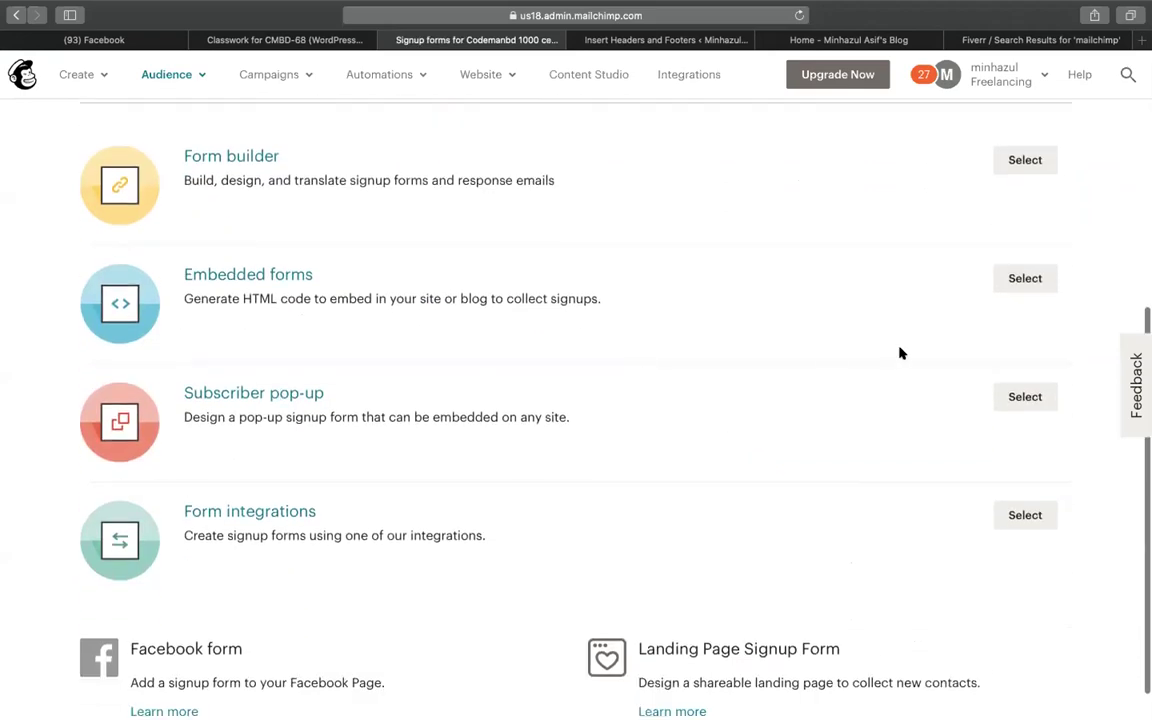
left_click(1024, 400)
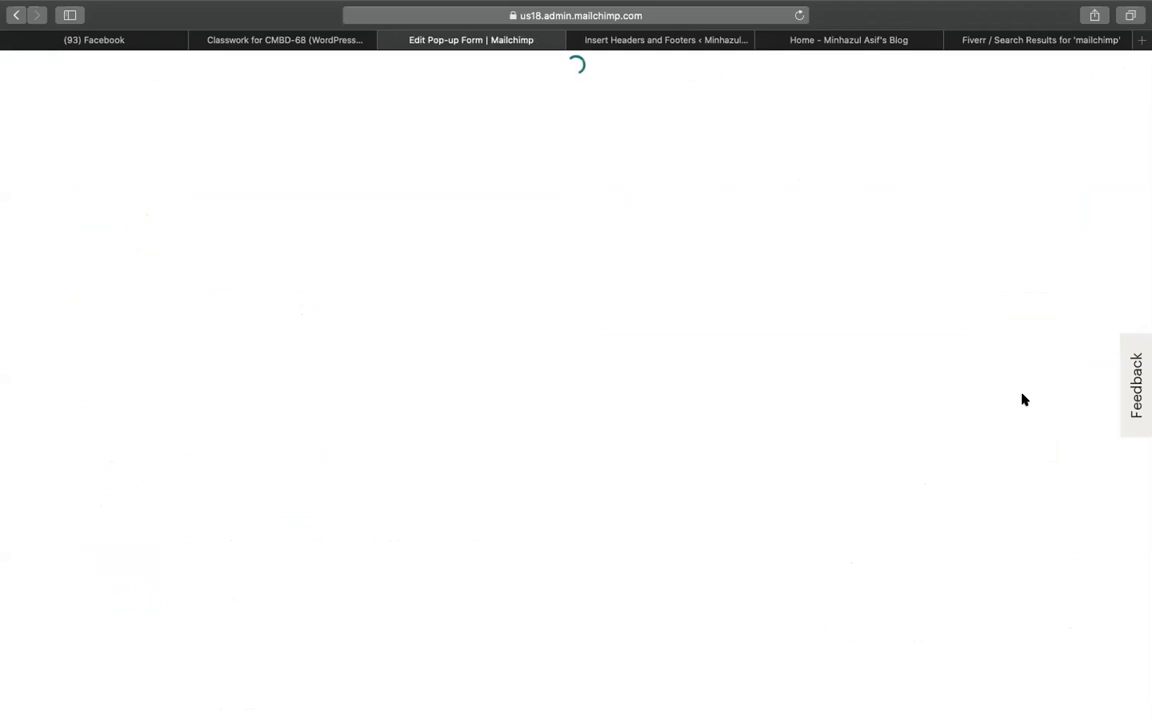
scroll(861, 424, "down", 1)
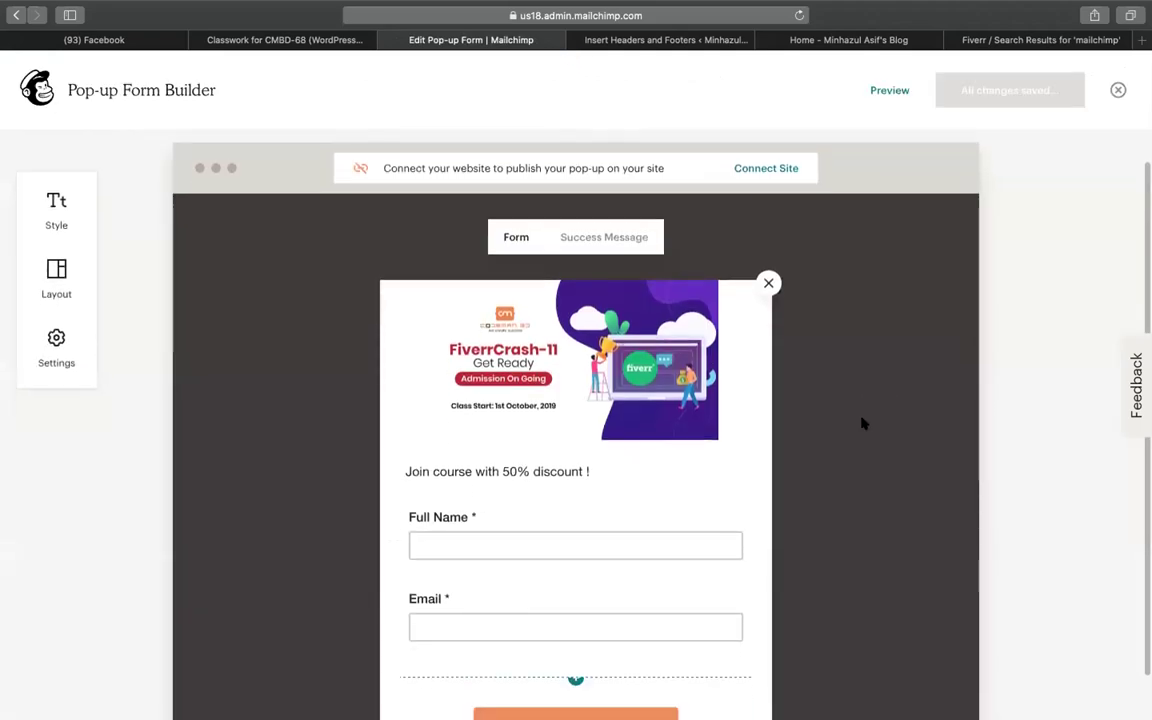
scroll(864, 424, "up", 1)
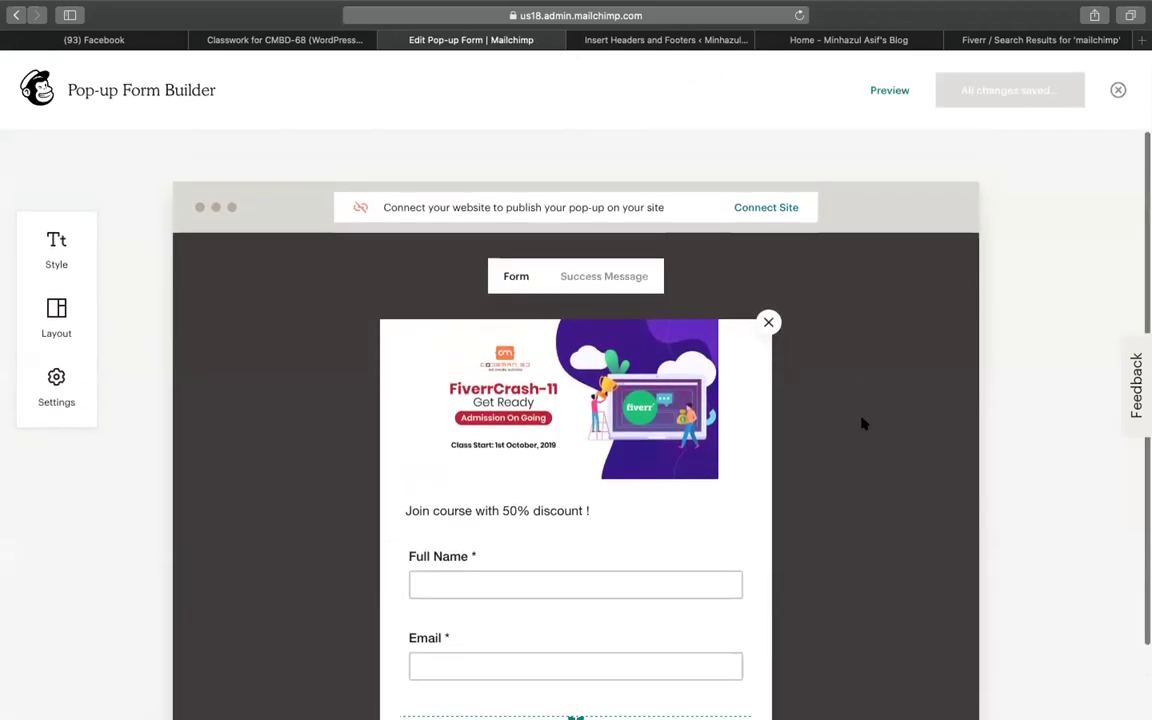
left_click(1118, 90)
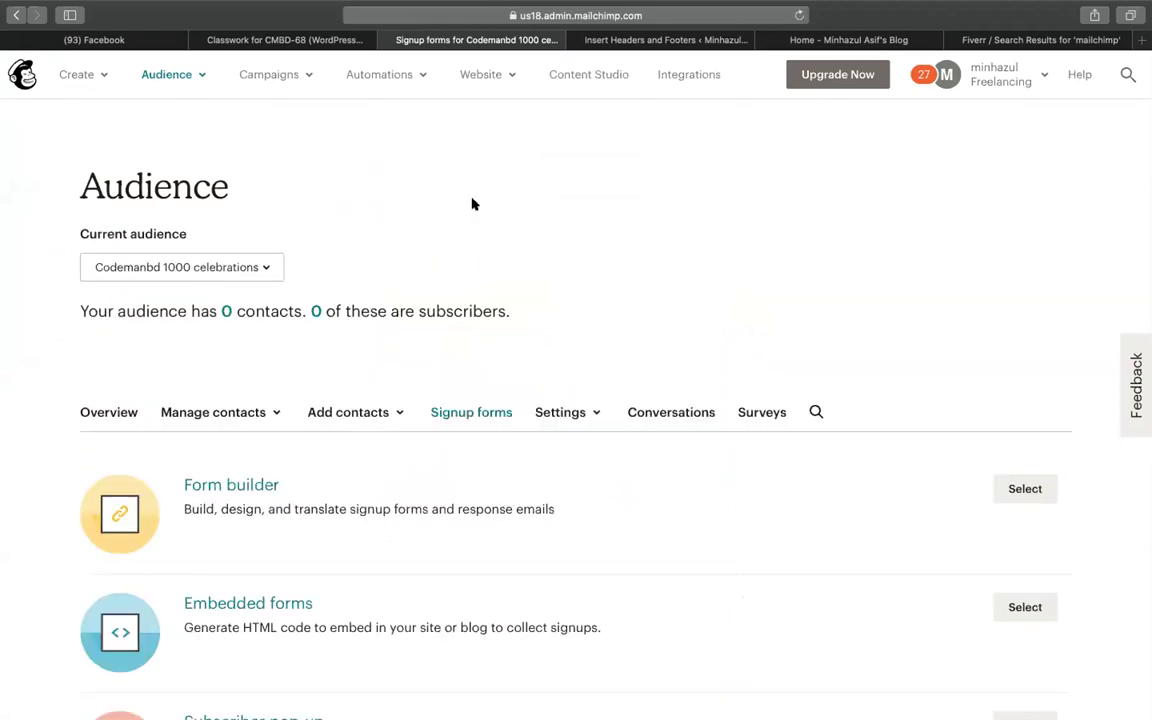
left_click(225, 312)
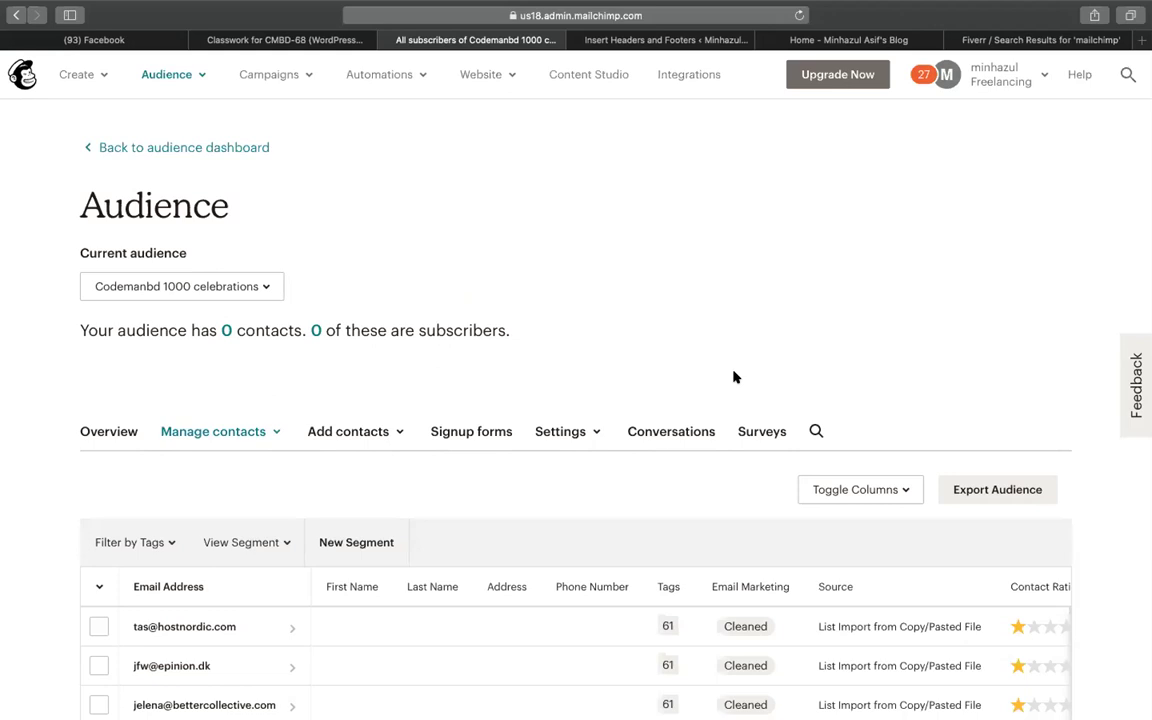
left_click(190, 286)
left_click(503, 282)
left_click(228, 289)
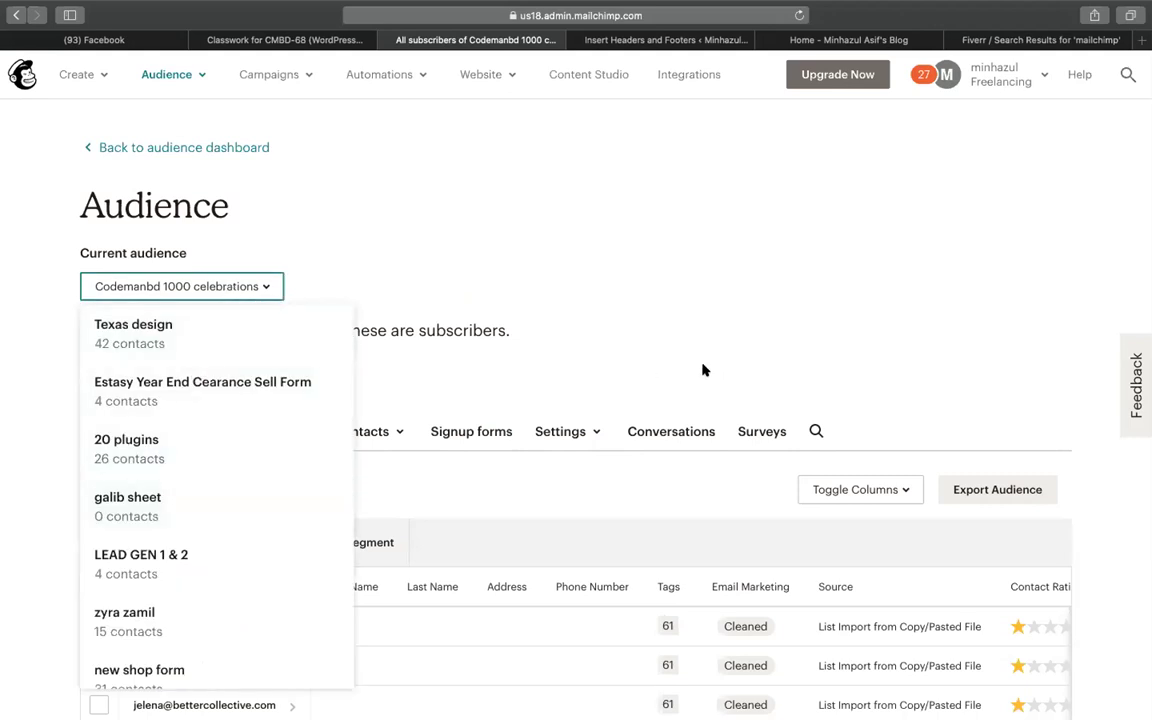
left_click(680, 318)
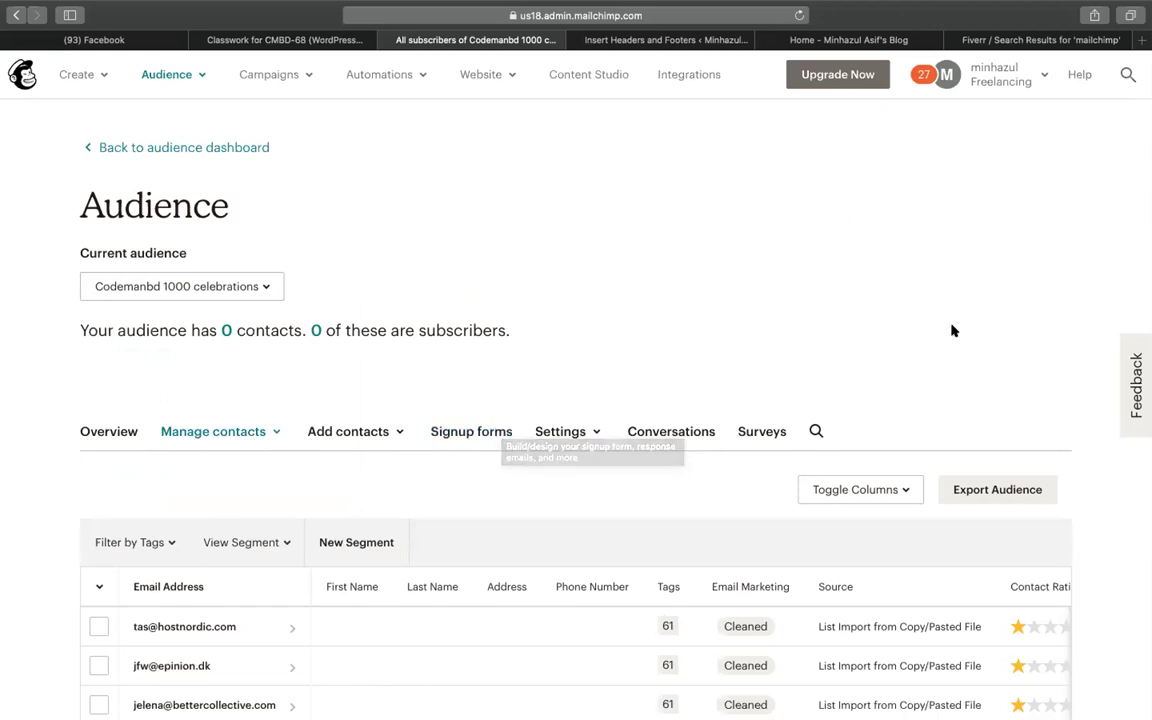
scroll(951, 329, "down", 3)
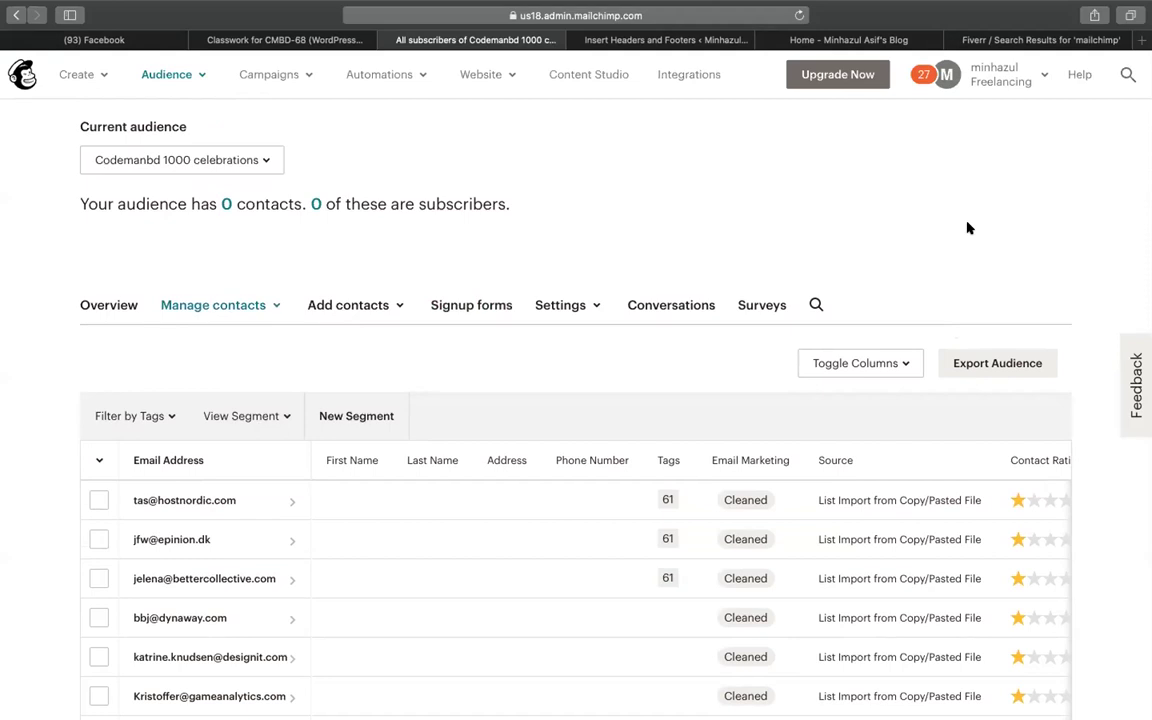